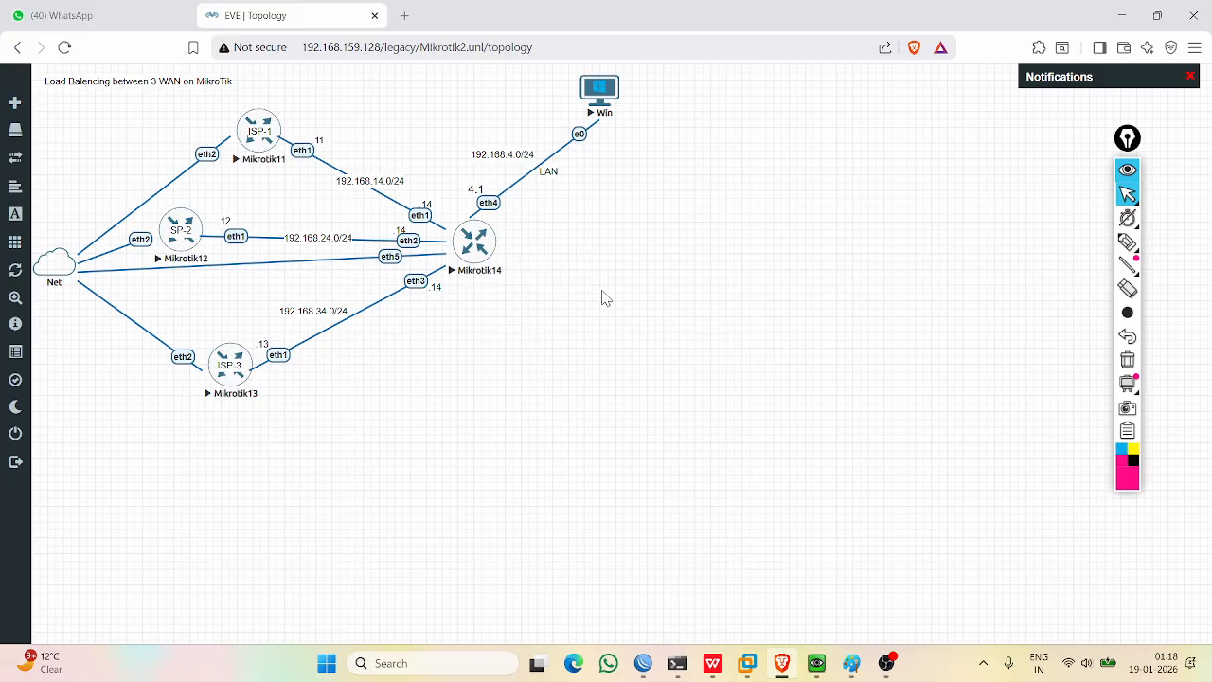
Switch to the Paint network sketch and label the link between ISP1 and the central router "1Gbps".
click(851, 663)
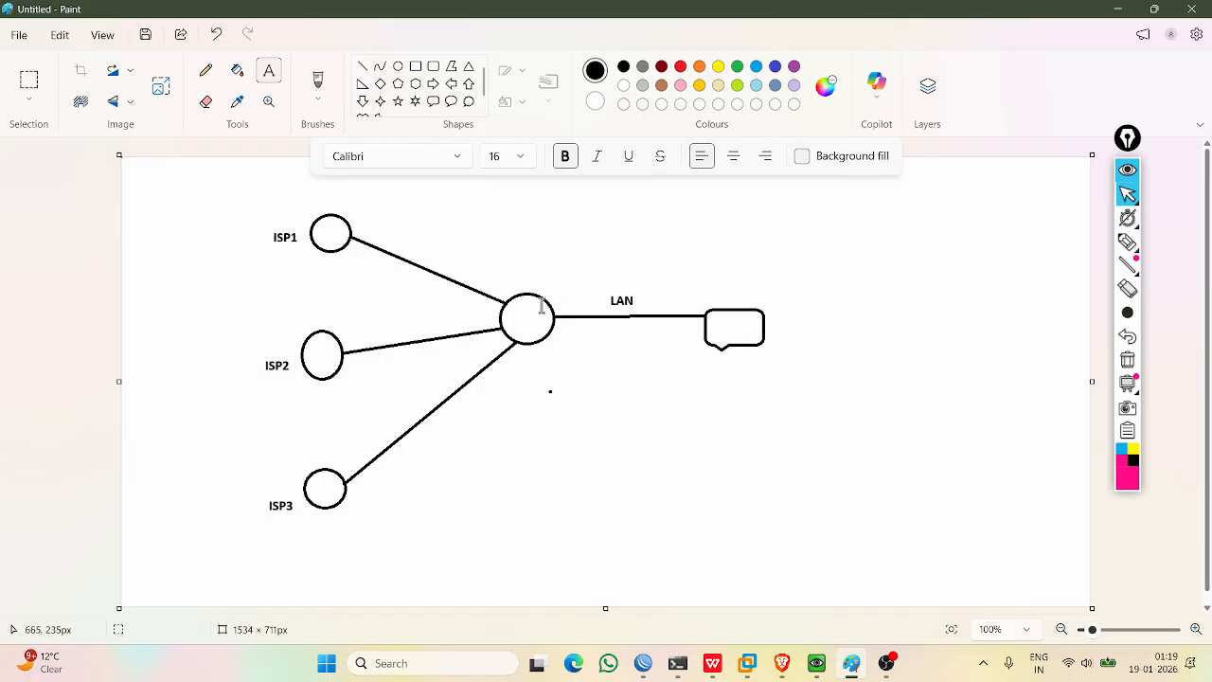
click(399, 241)
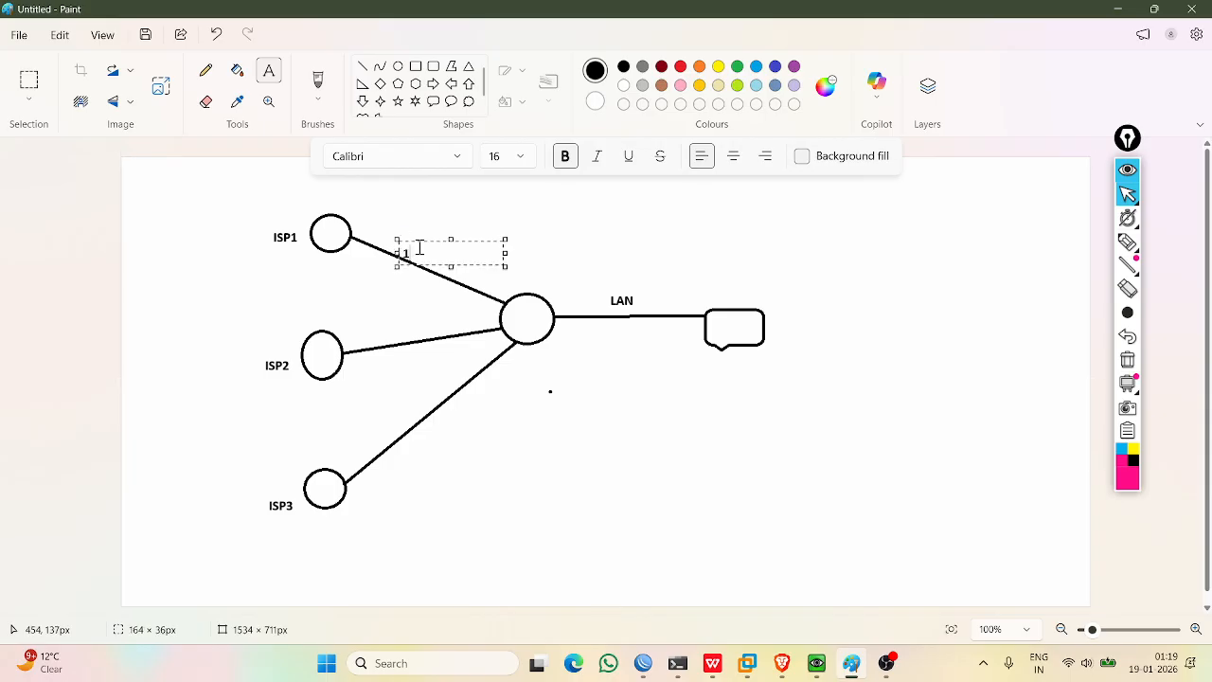
text(1)
key(Caps_Lock)
text(g)
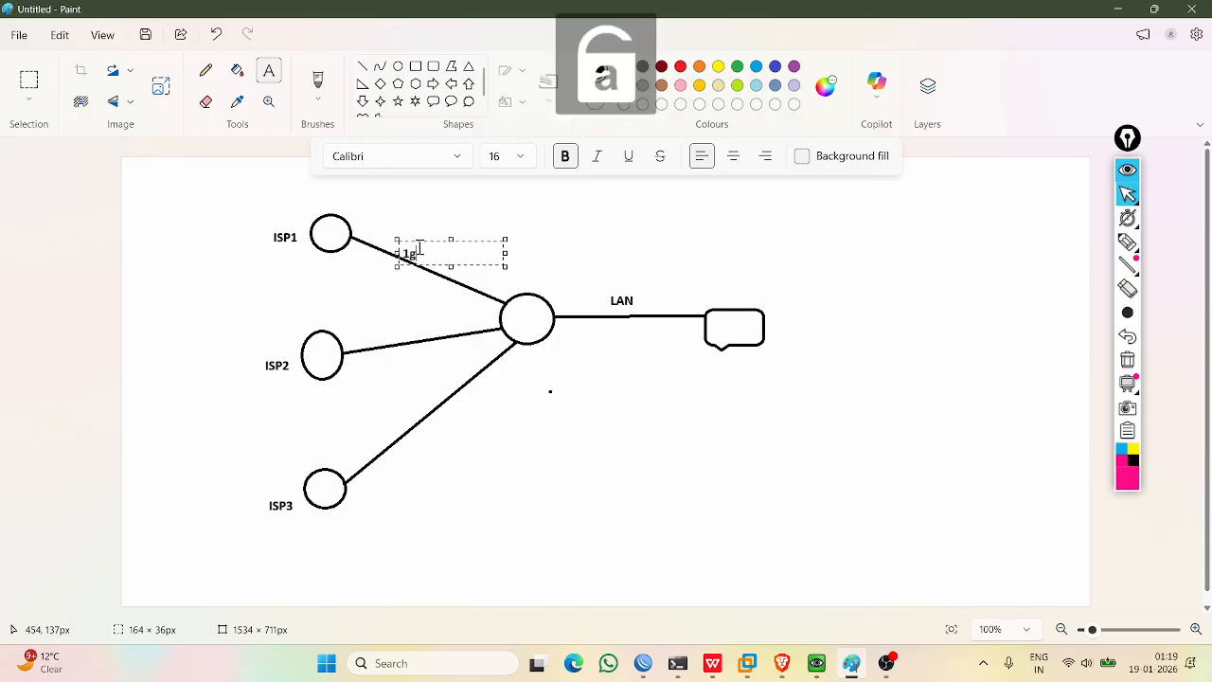
key(Caps_Lock)
key(BackSpace)
text(G)
key(Caps_Lock)
key(BackSpace)
key(BackSpace)
key(BackSpace)
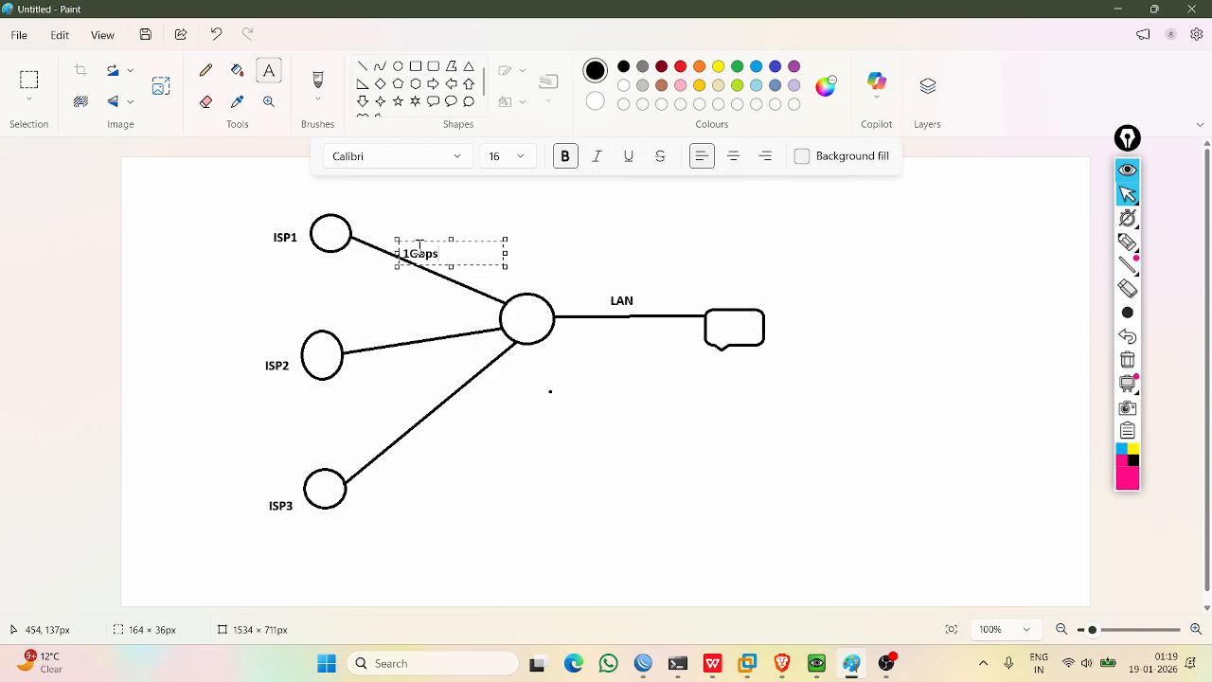
Label the link between ISP2 and the central router "1Gbps".
click(402, 326)
drag(402, 326, 509, 350)
text(1)
key(BackSpace)
key(Caps_Lock)
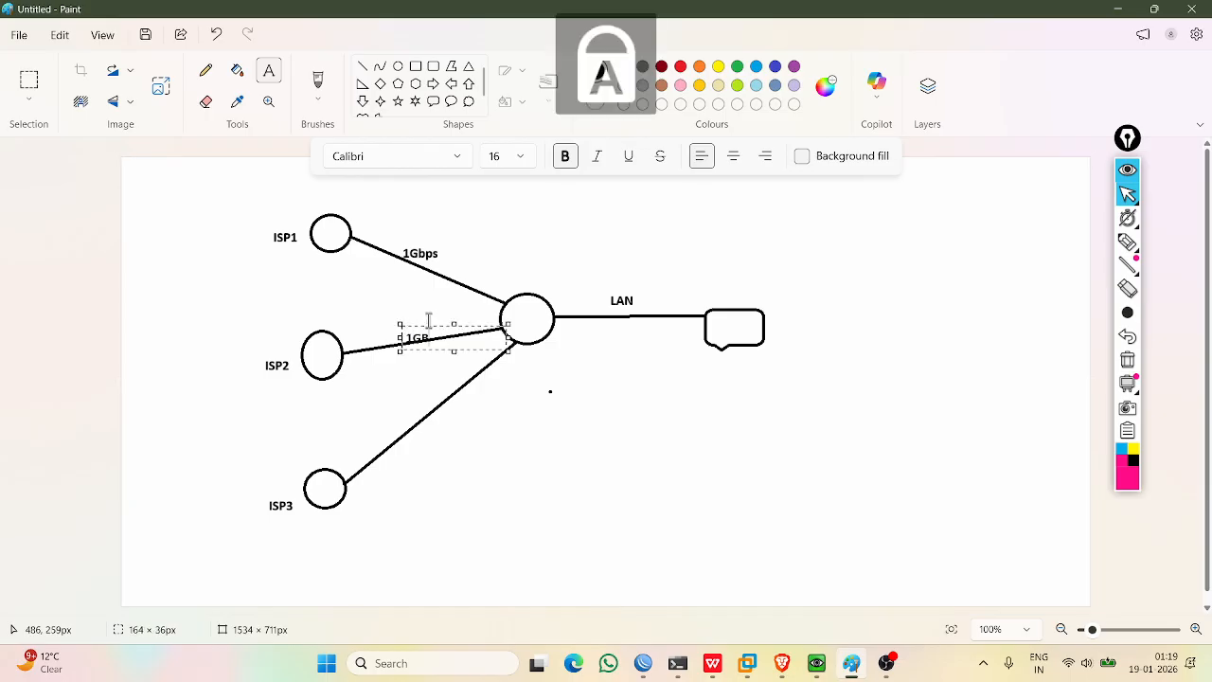
text(GB)
key(BackSpace)
key(Caps_Lock)
text(bps)
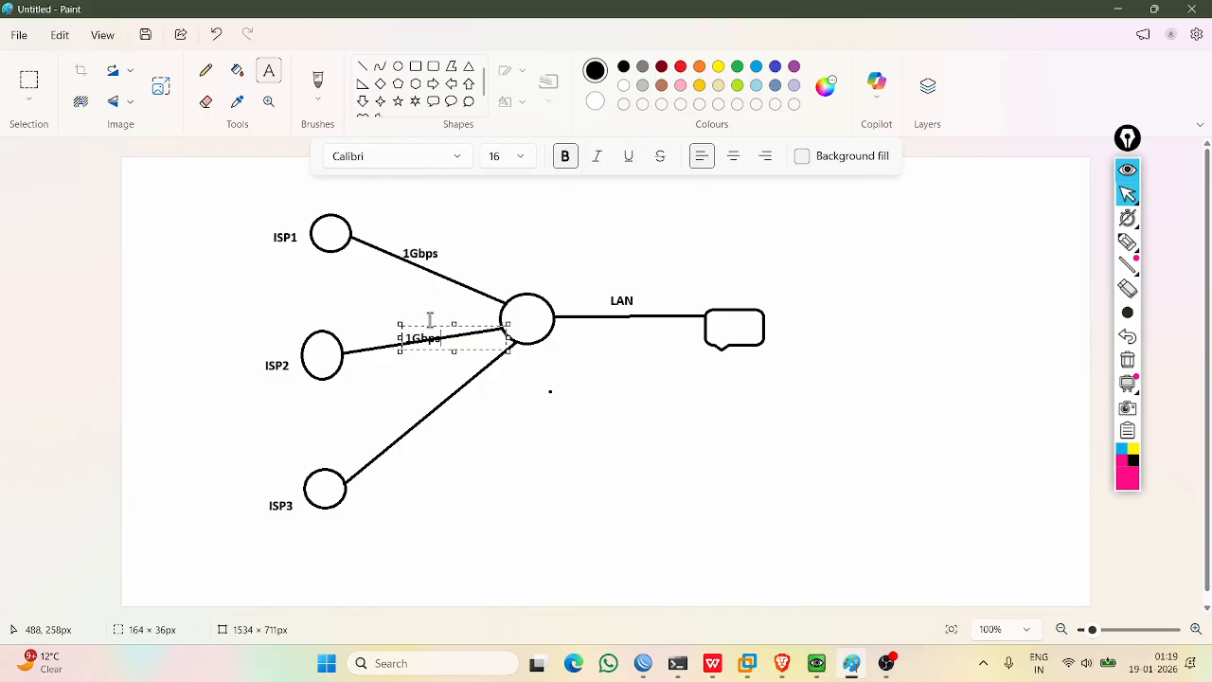
Label the link between ISP3 and the central router "1Gbps".
click(441, 418)
click(440, 416)
text(1g)
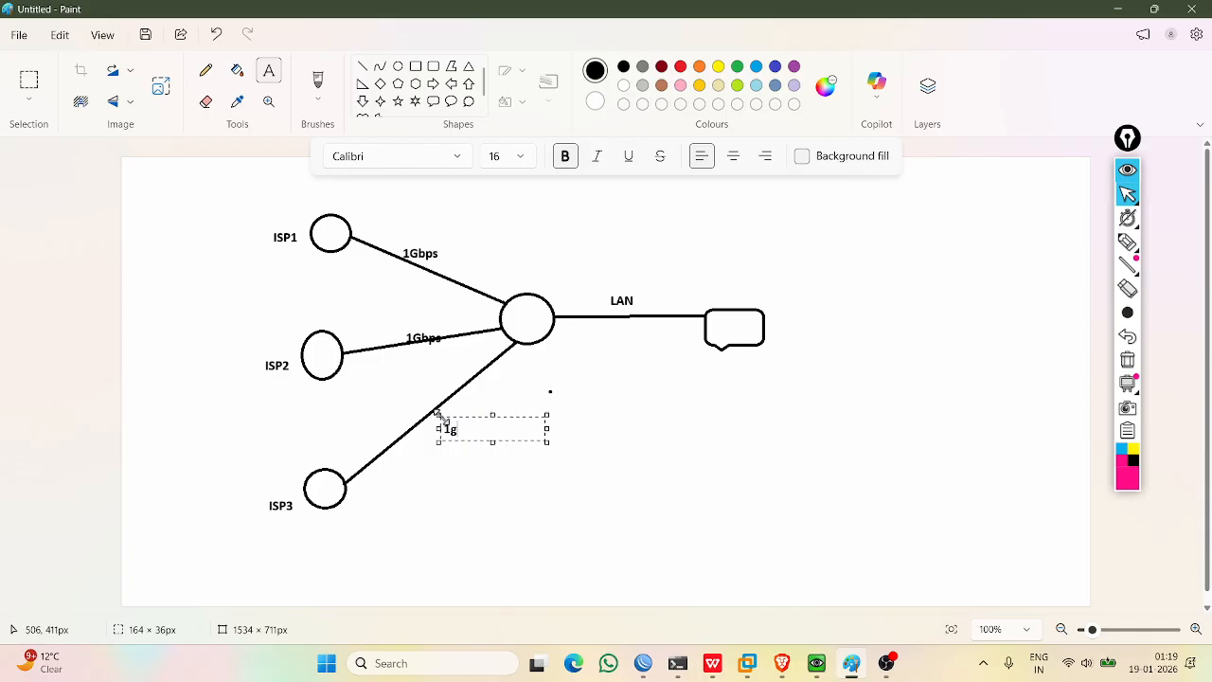
key(BackSpace)
key(Caps_Lock)
text(G)
key(Caps_Lock)
text(bp)
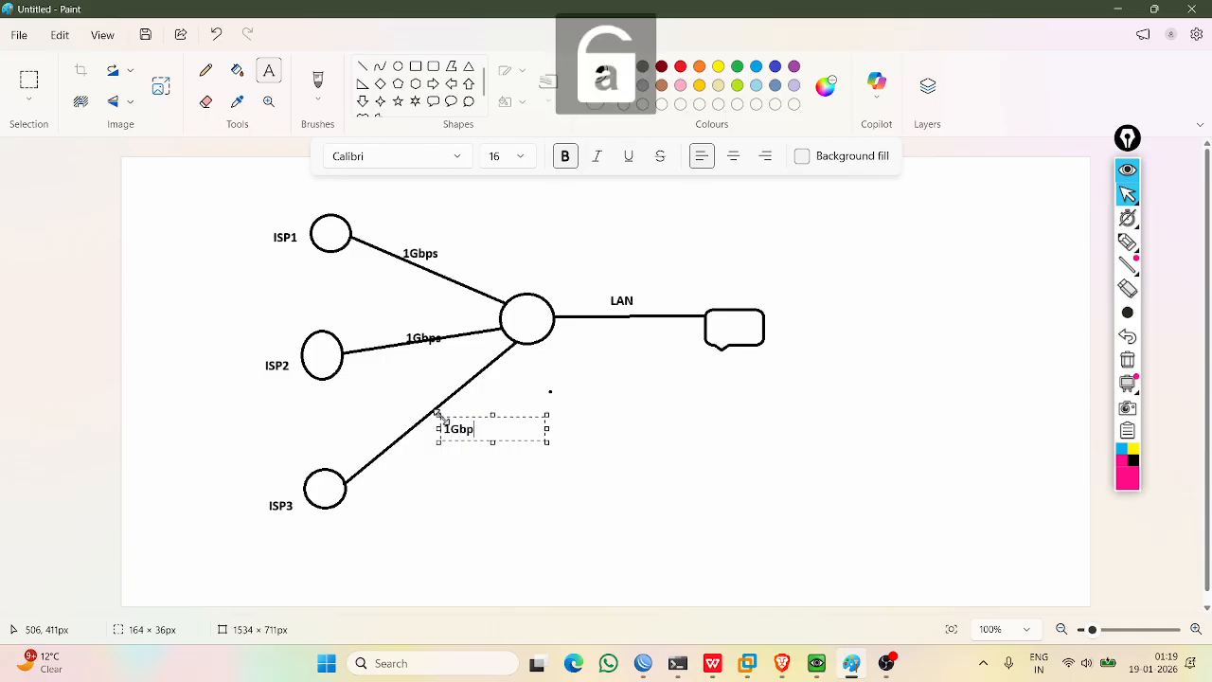
text(s)
click(526, 485)
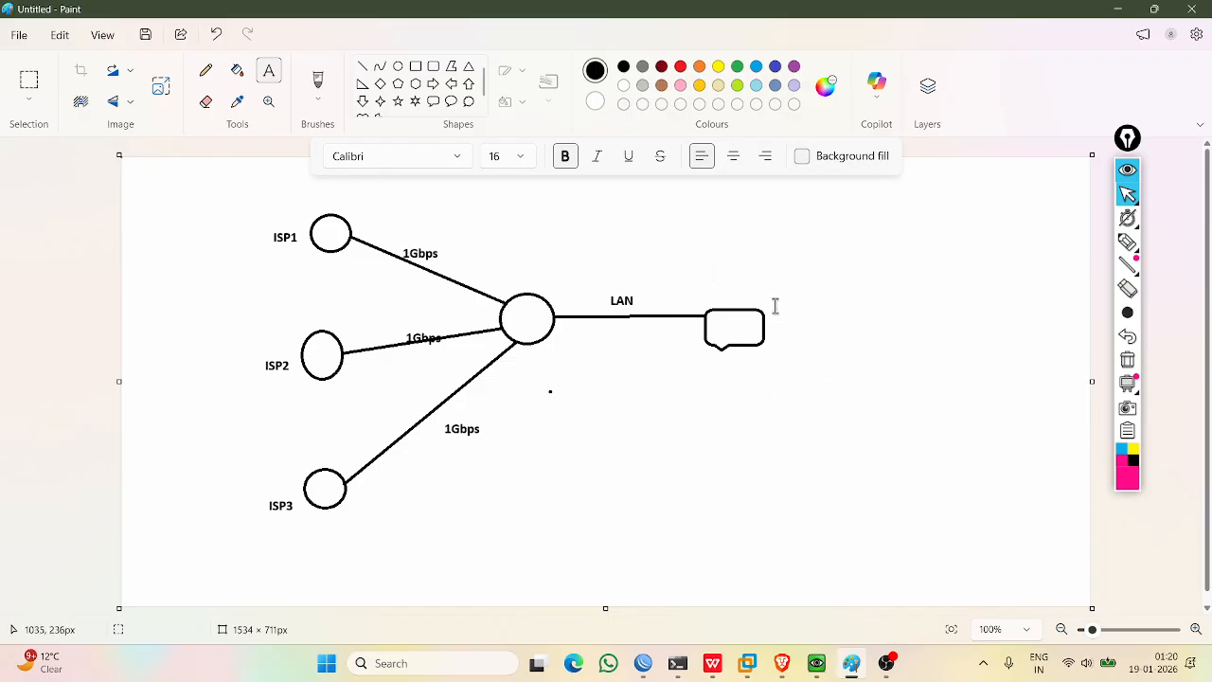
drag(773, 305, 881, 330)
text(www.facebook)
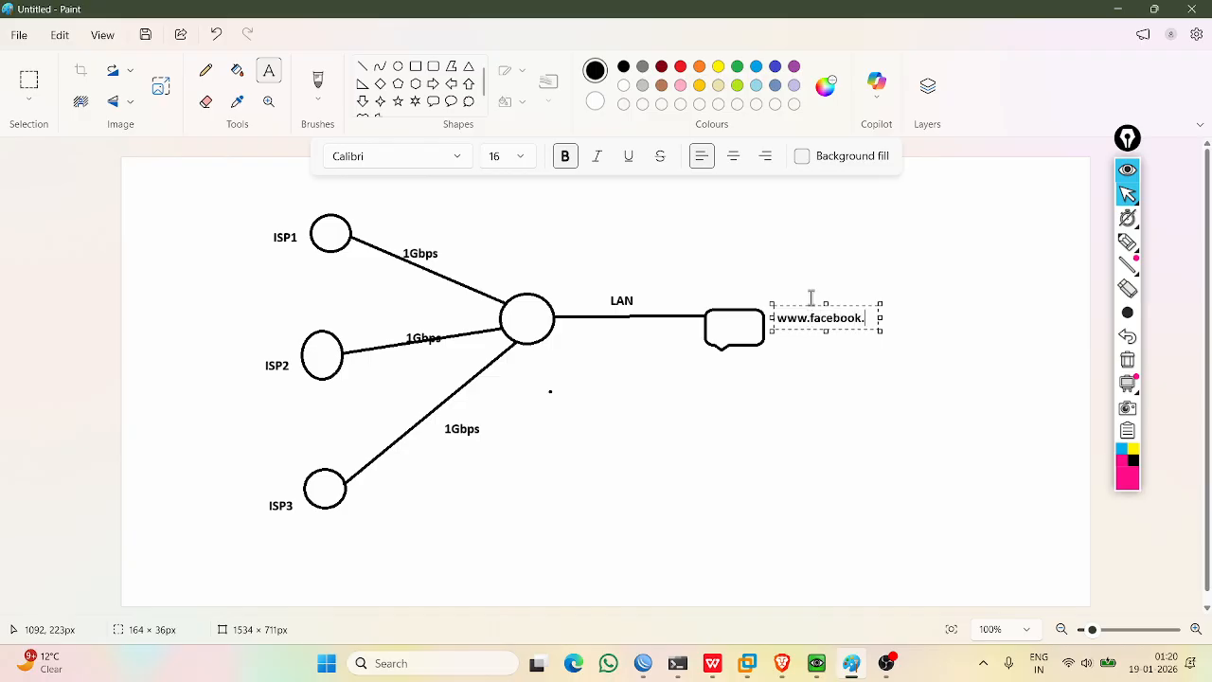
text(.com)
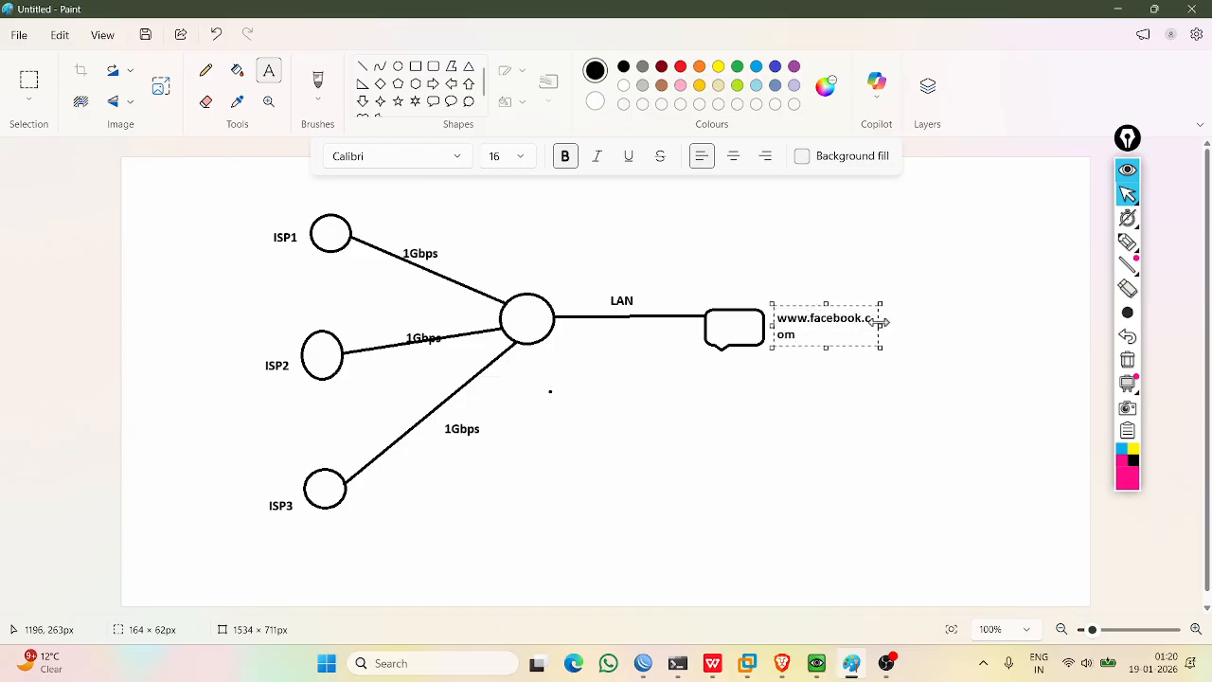
drag(880, 323, 928, 322)
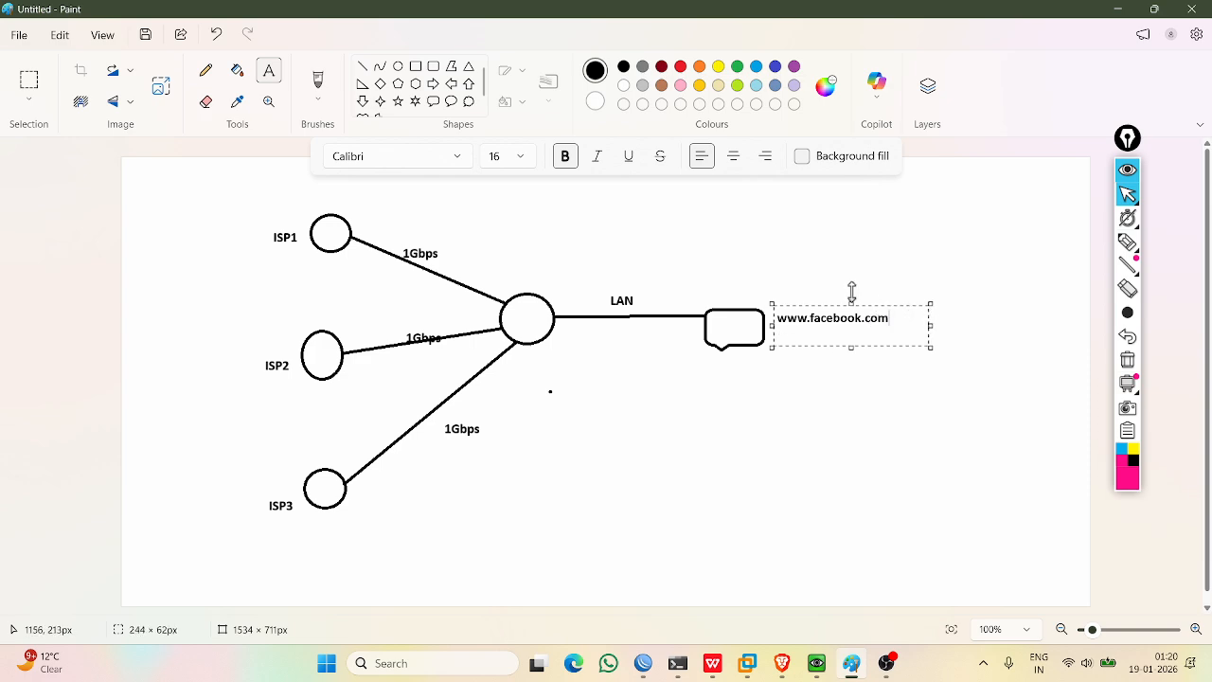
click(517, 269)
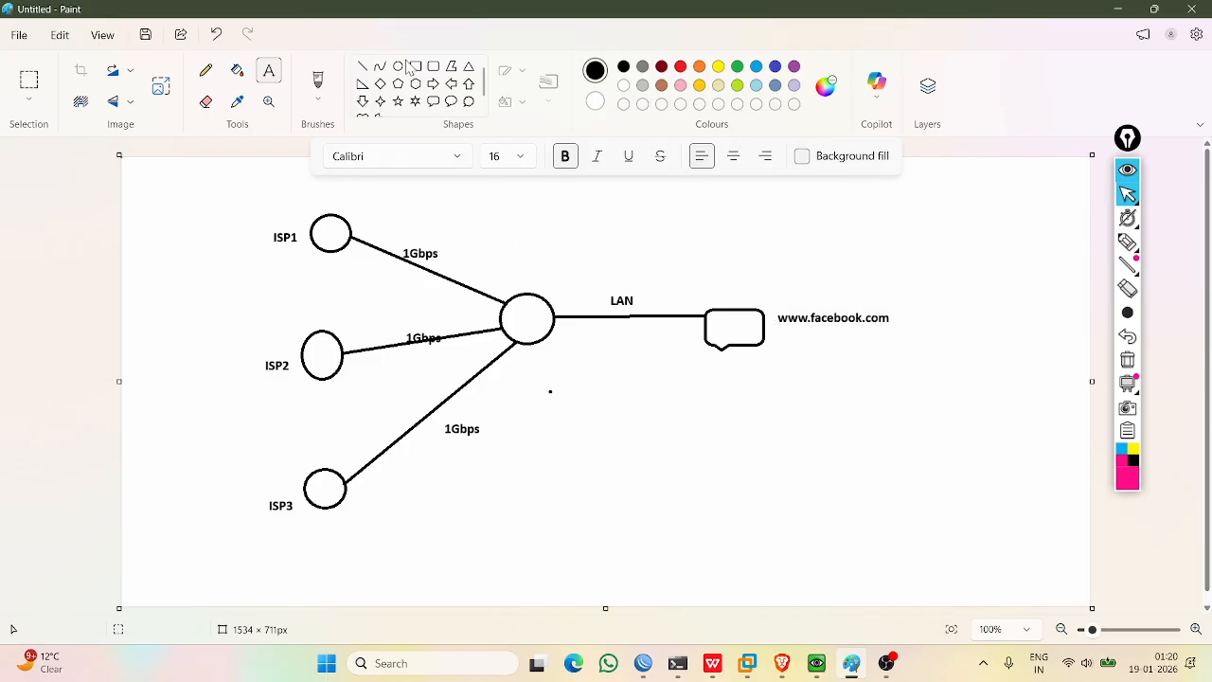
Set the drawing colour to orange, and draw and undo a left-pointing block arrow above the LAN link.
click(451, 83)
click(698, 67)
drag(709, 283, 468, 230)
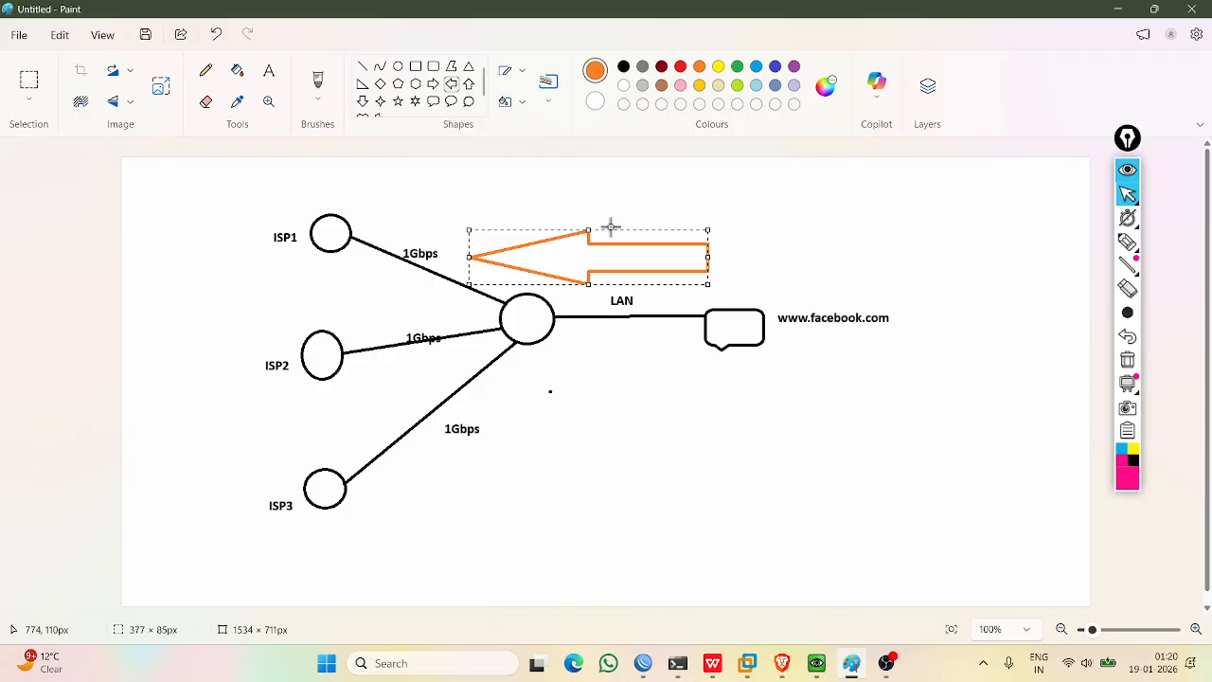
key(ctrl+z)
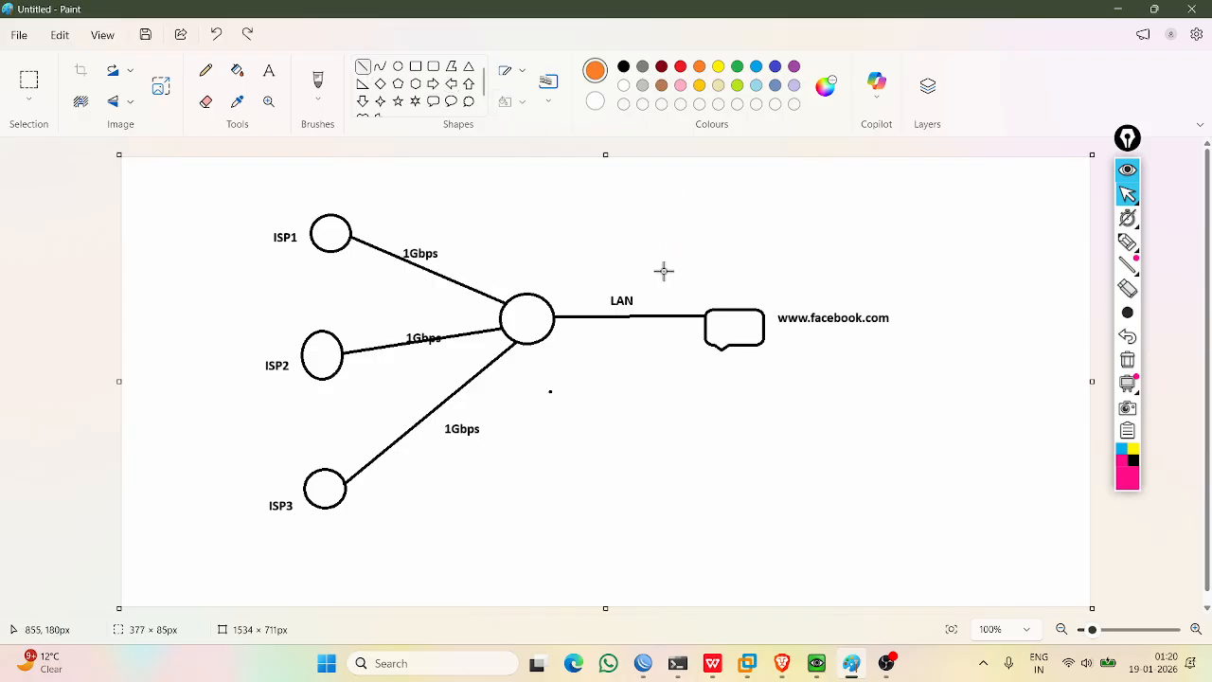
Draw an orange line about 439 × 90 px from the LAN client toward ISP1 and give it an arrowhead at the ISP1 end.
drag(701, 285, 423, 229)
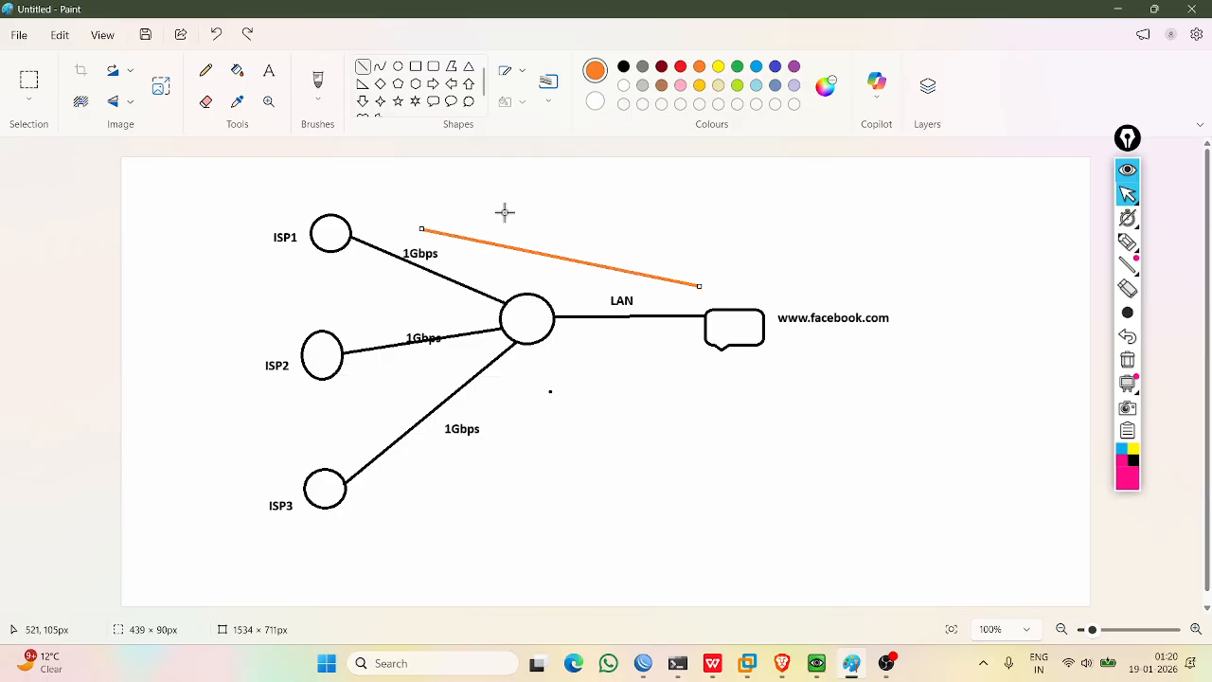
click(420, 230)
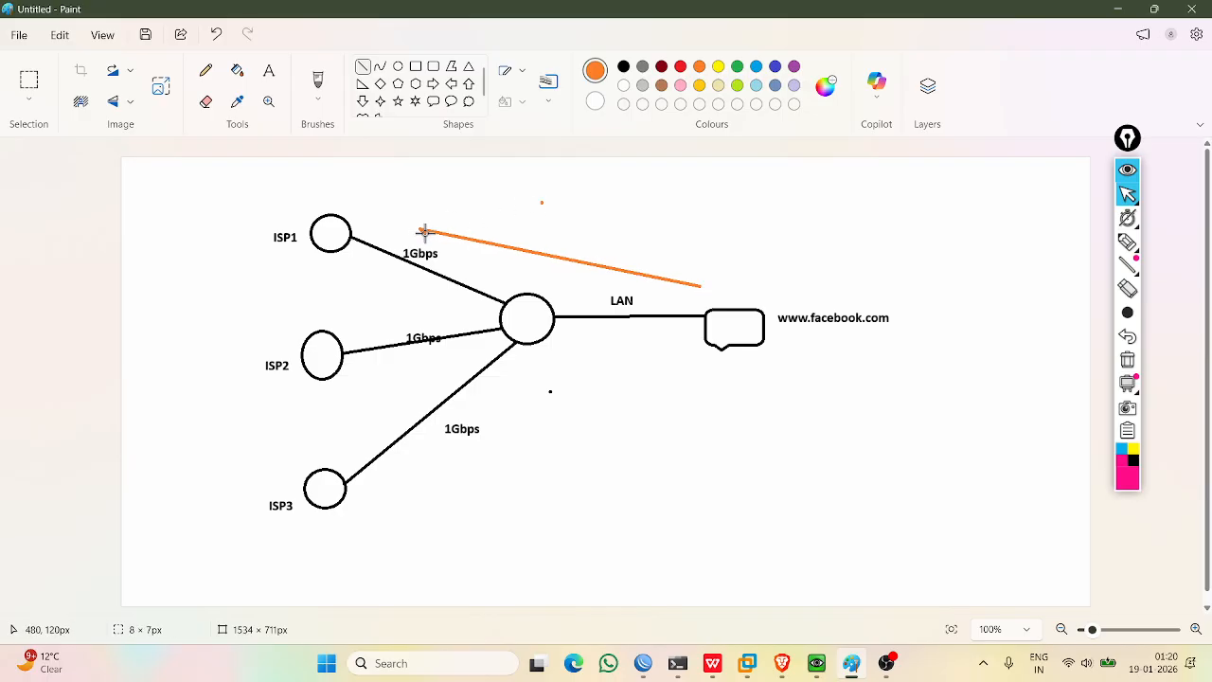
drag(419, 227, 439, 227)
click(566, 202)
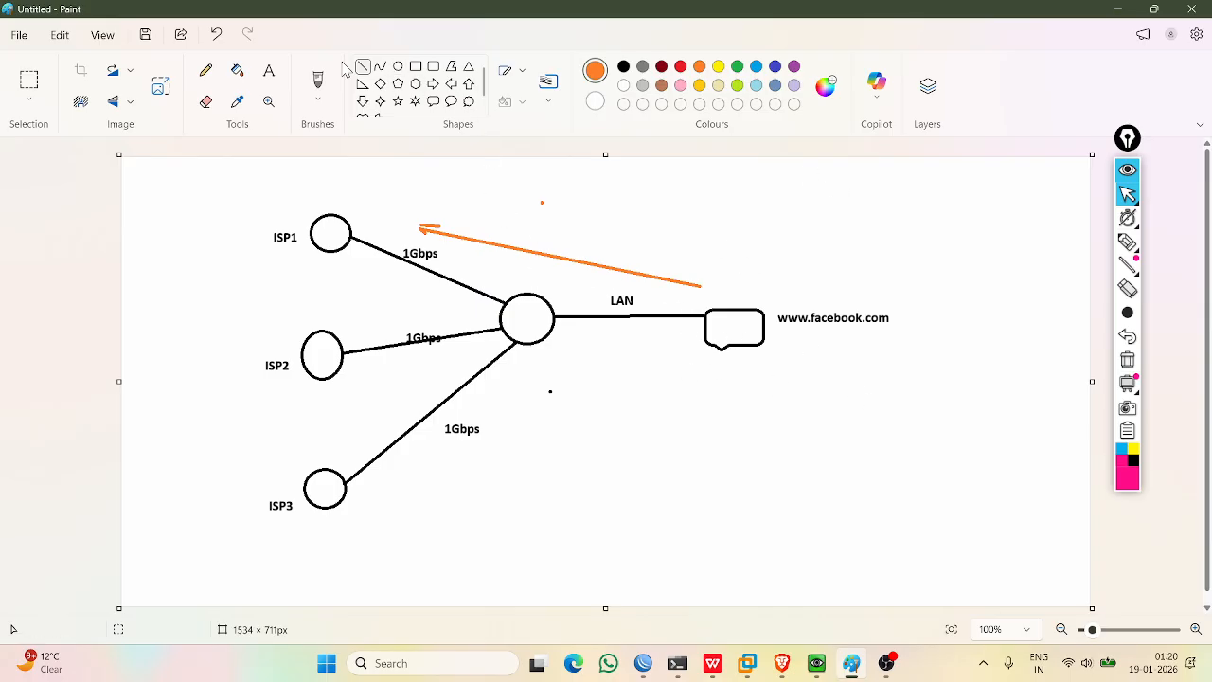
click(269, 71)
click(776, 348)
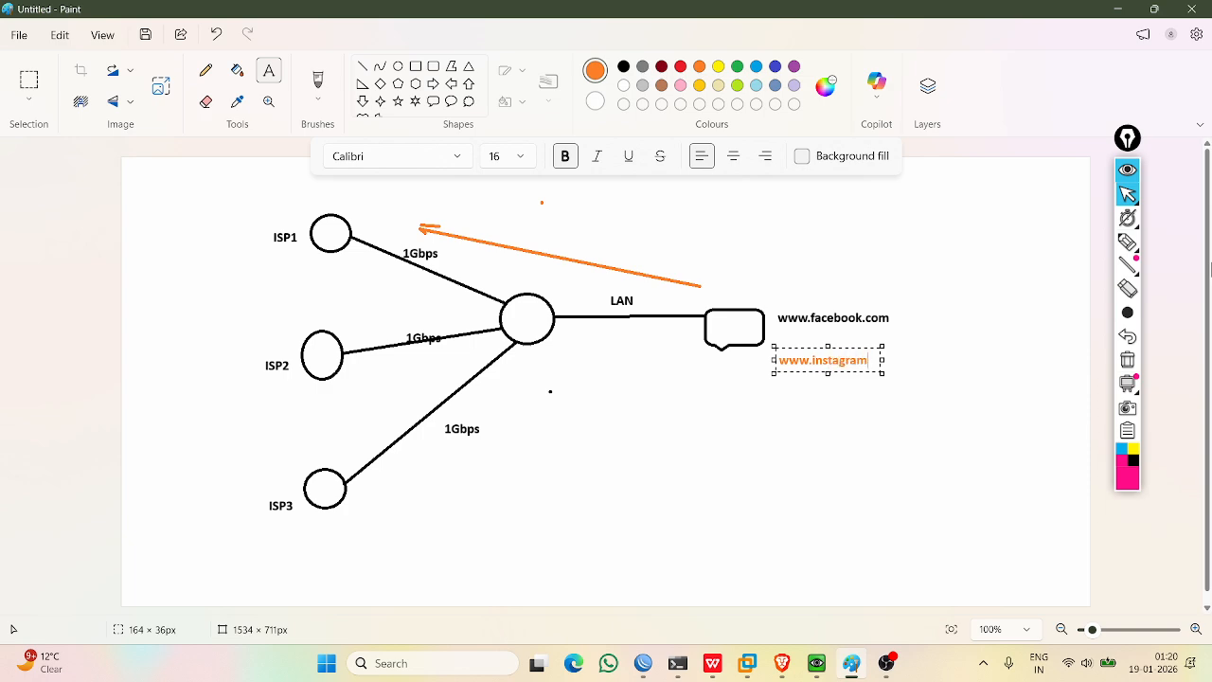
key(Return)
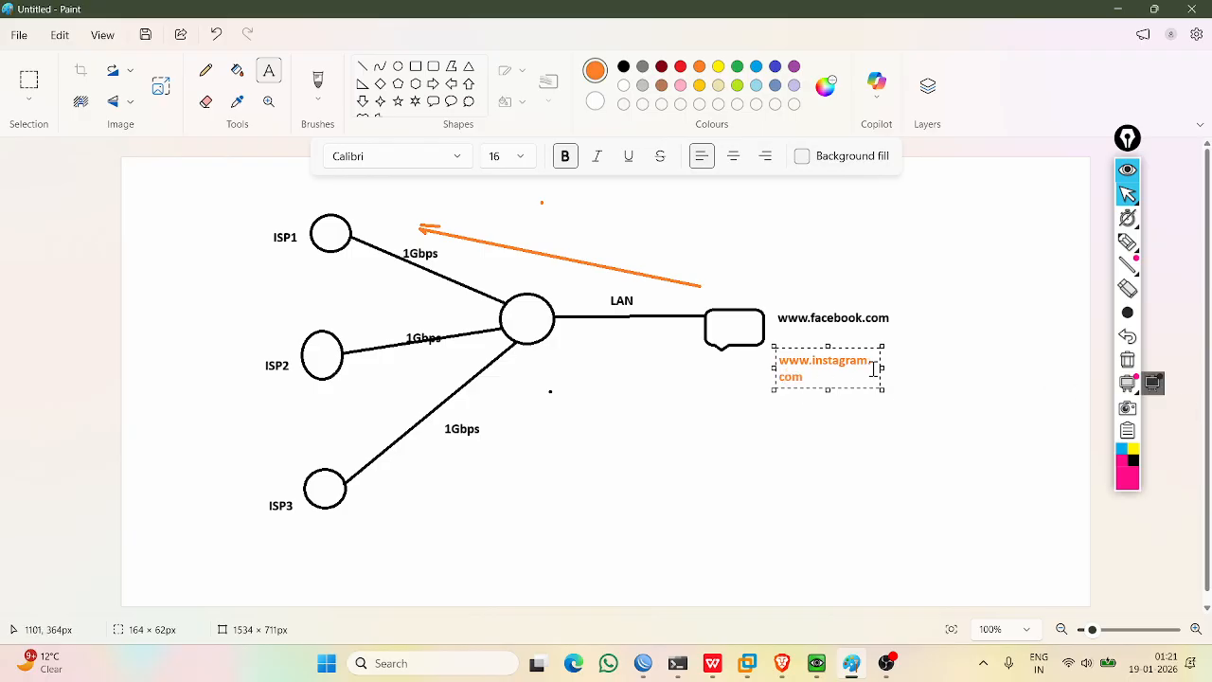
drag(883, 360, 942, 359)
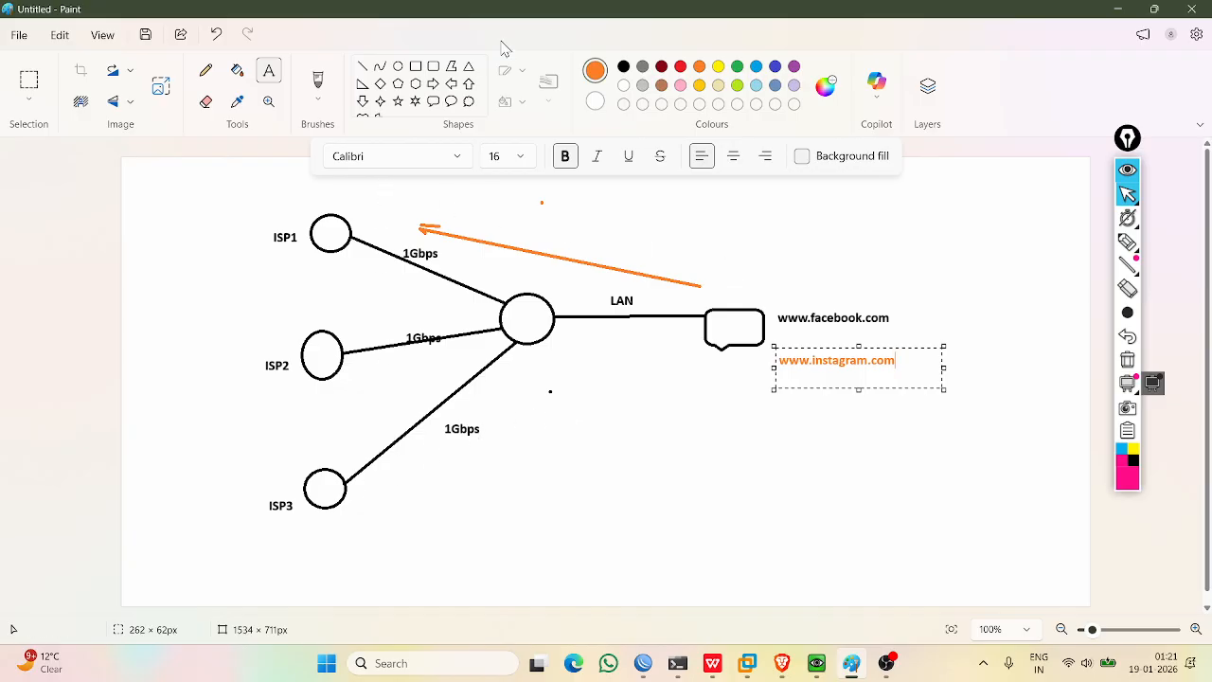
Draw a brown line arrow from below the LAN client toward ISP3.
click(663, 87)
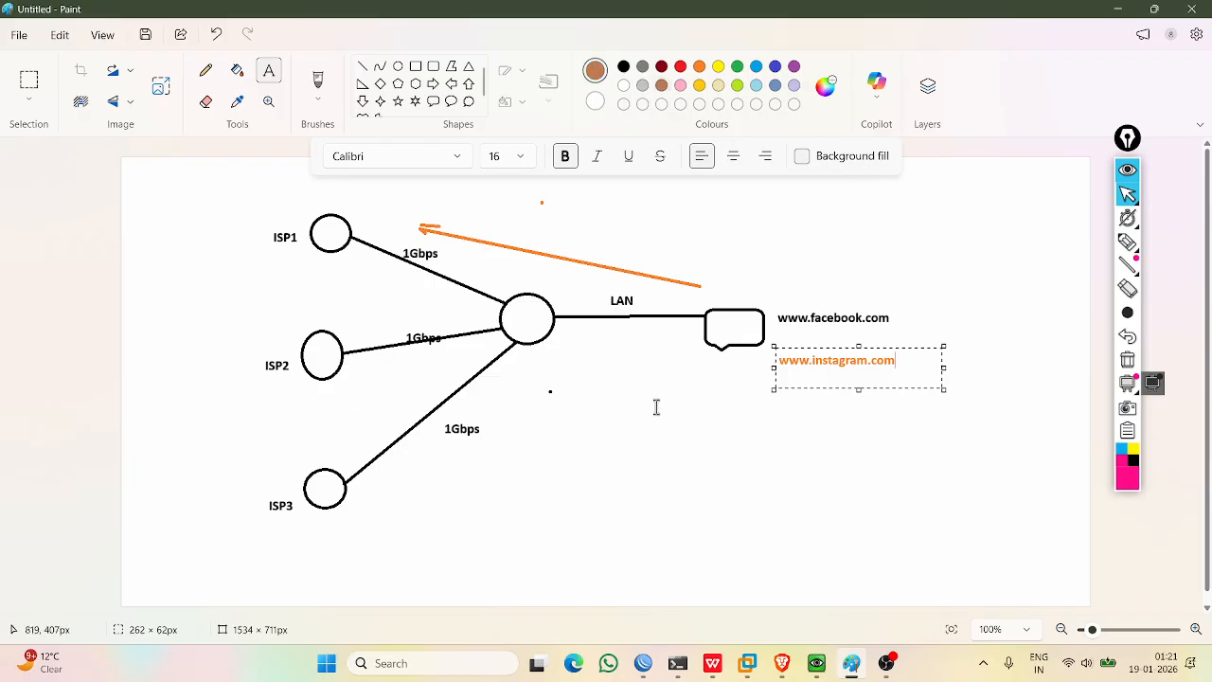
click(363, 66)
mouse_move(718, 369)
mouse_down()
mouse_move(413, 480)
mouse_move(436, 486)
mouse_up()
click(607, 483)
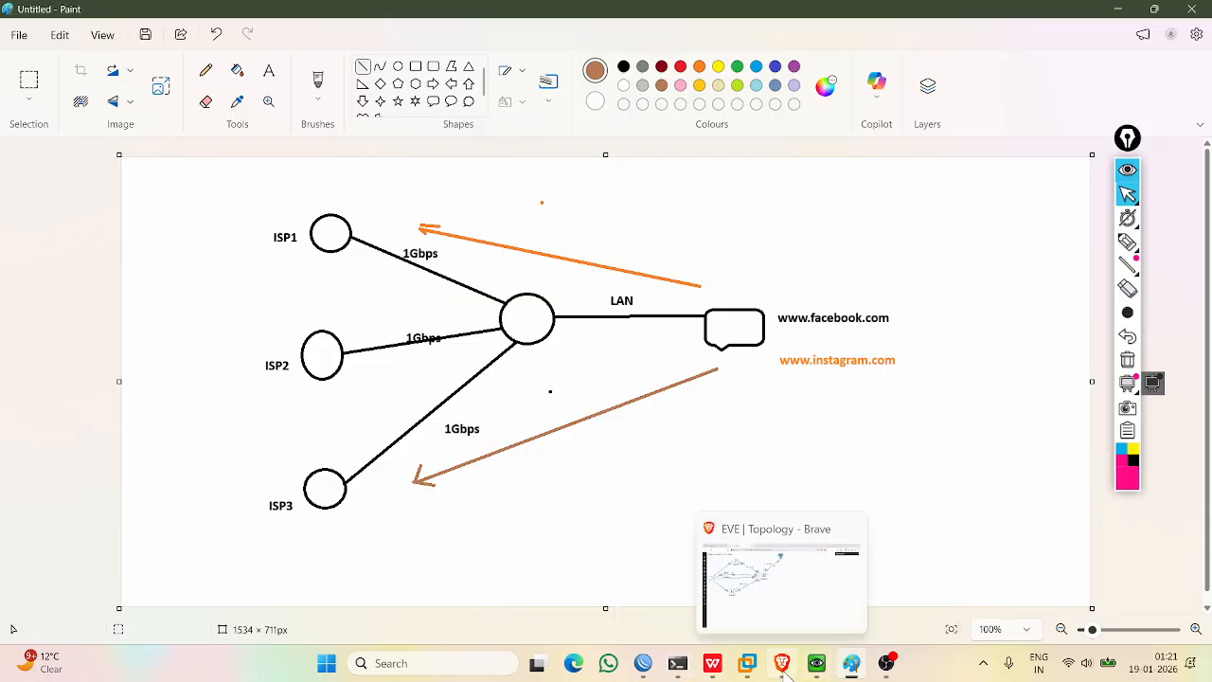
Switch to the EVE topology in Brave and nudge the Net cloud slightly beside the ISP routers.
click(781, 663)
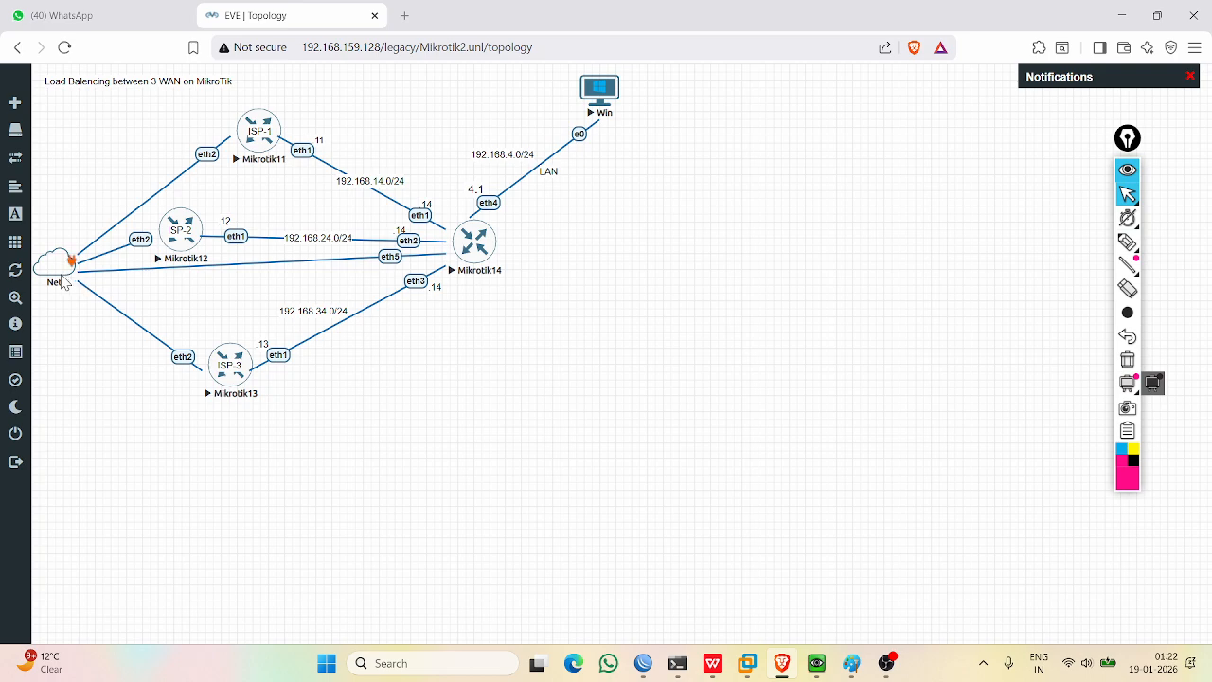
drag(56, 271, 63, 285)
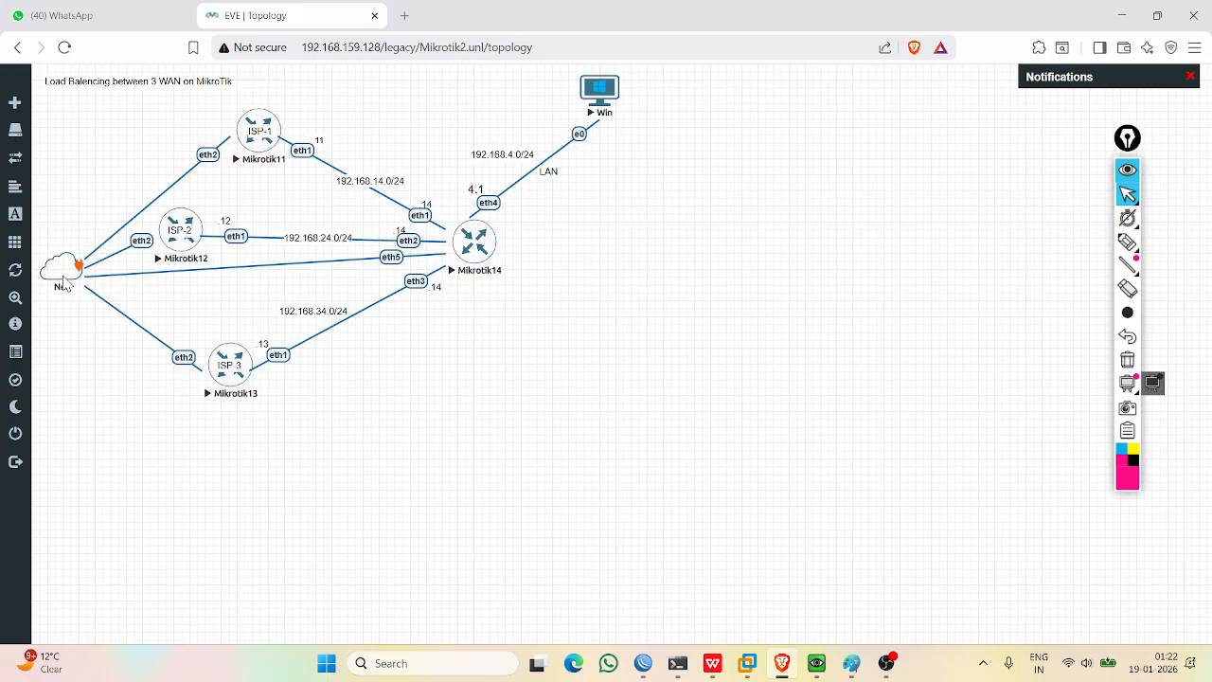
drag(65, 278, 63, 280)
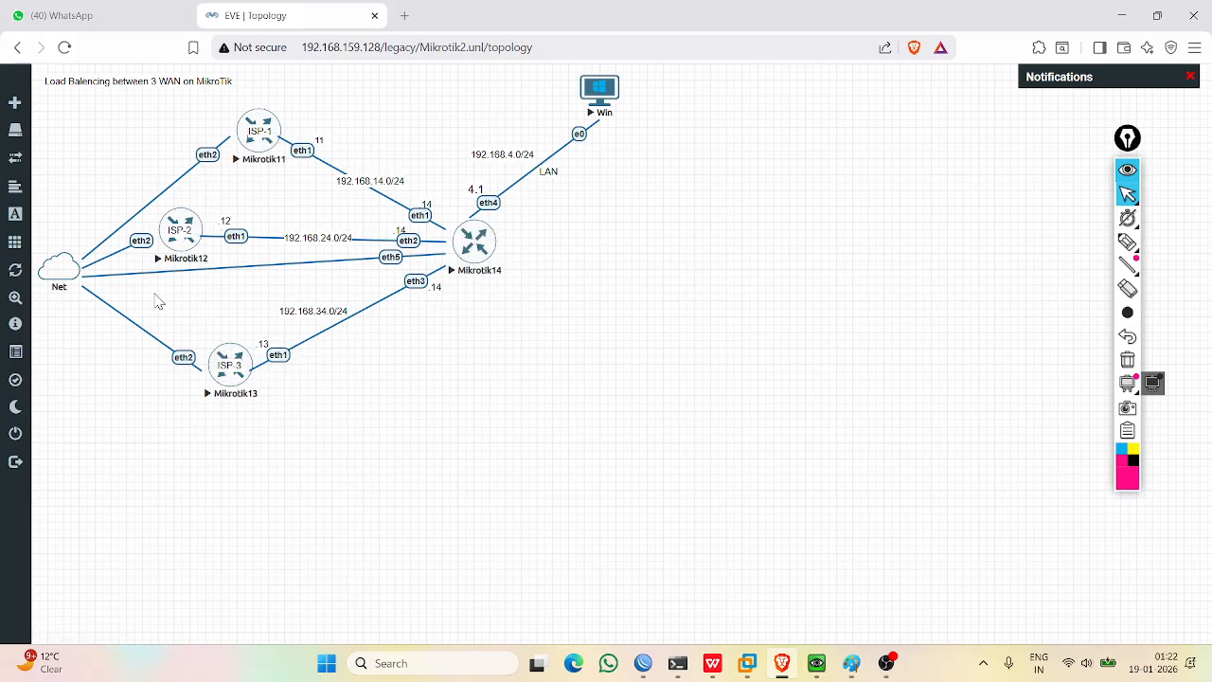
mouse_move(59, 273)
mouse_down()
mouse_move(59, 287)
mouse_move(54, 268)
mouse_up()
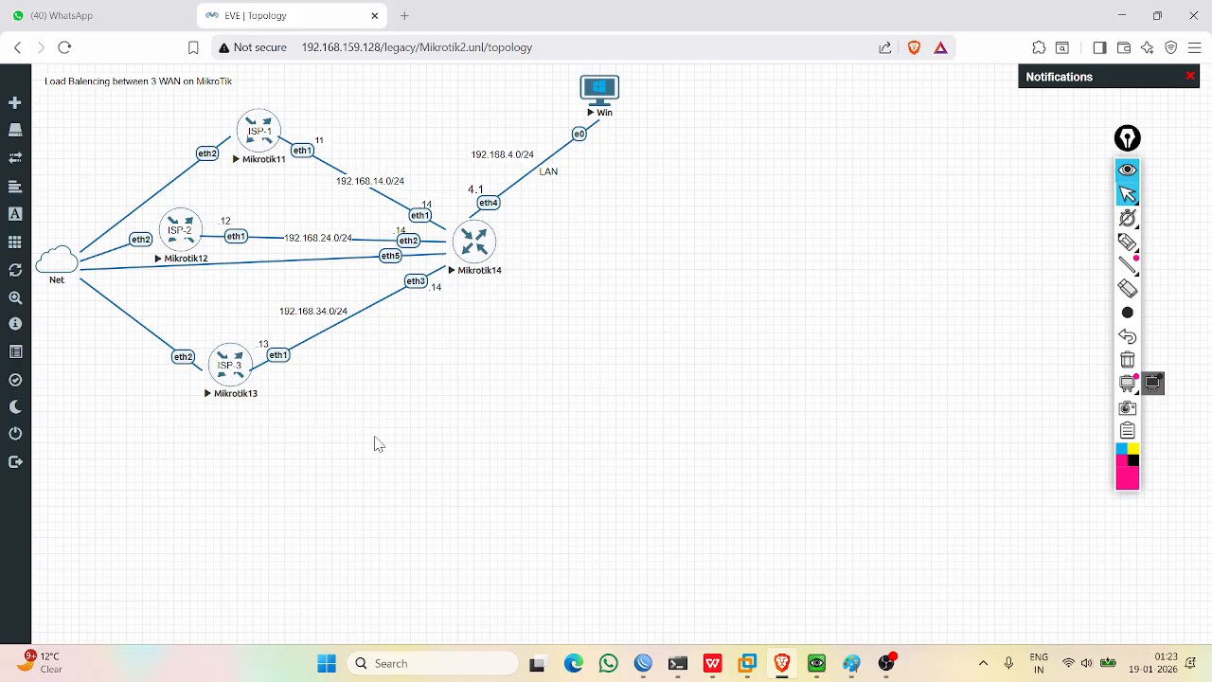
click(887, 663)
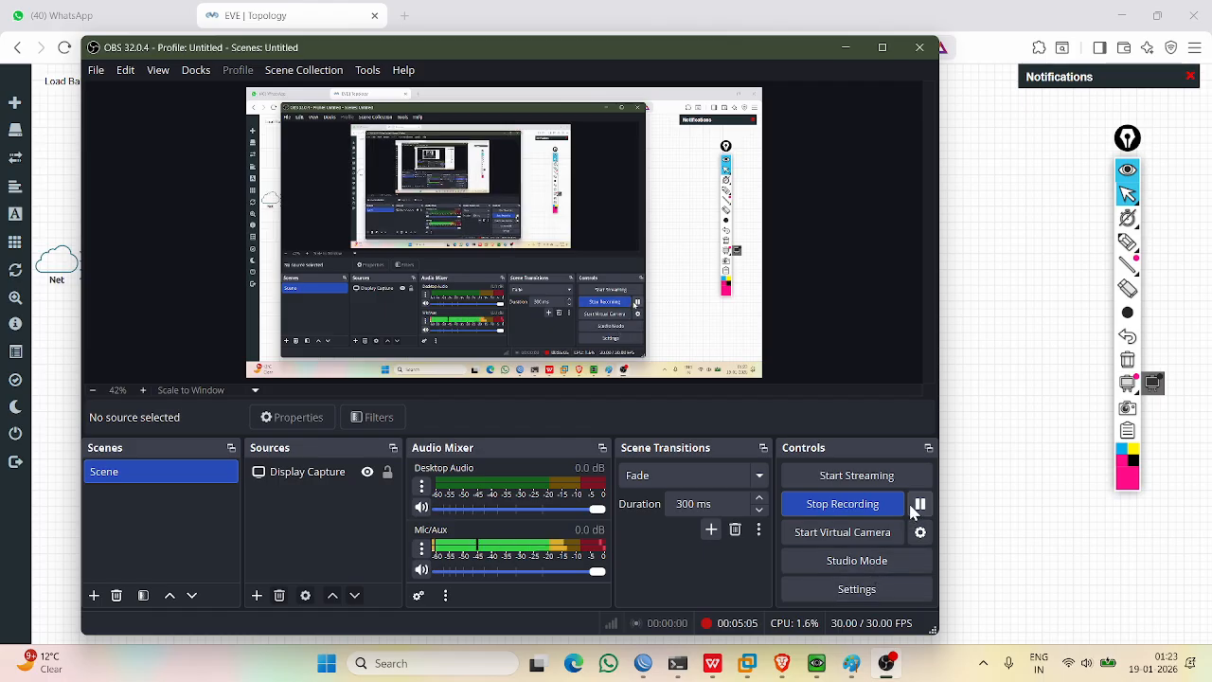
click(845, 47)
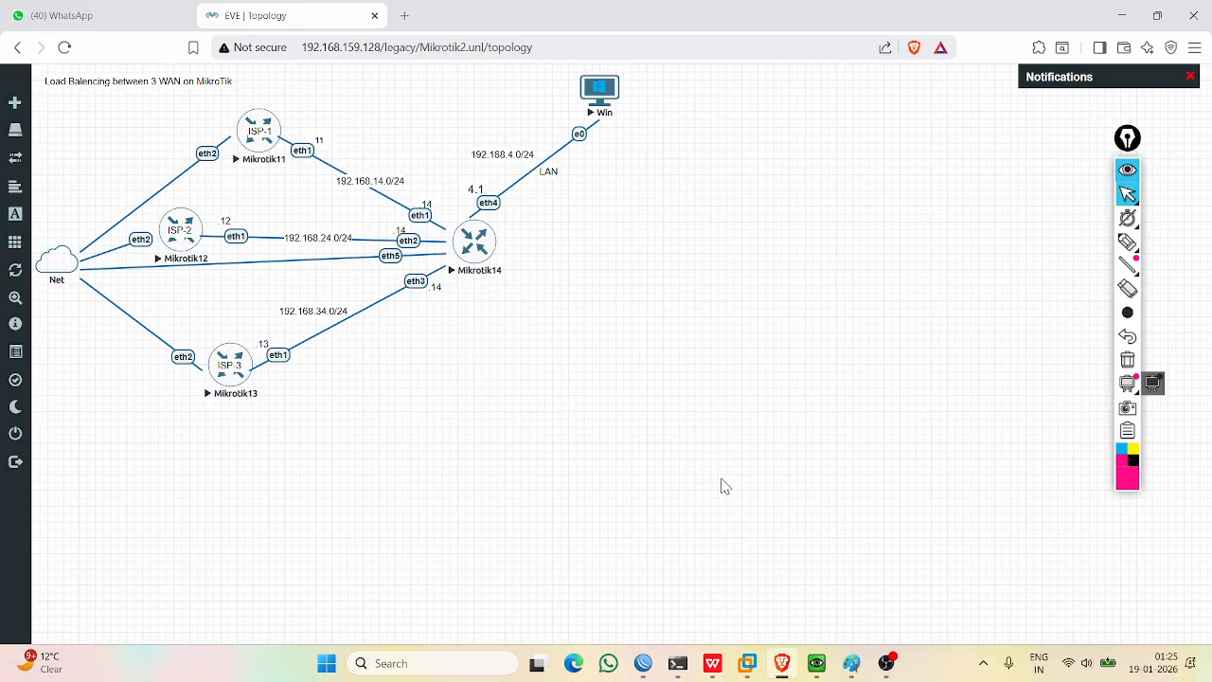
Switch to the MikroTik11 WinBox session, open its IP address list and select the ether1 address entry.
mouse_move(643, 664)
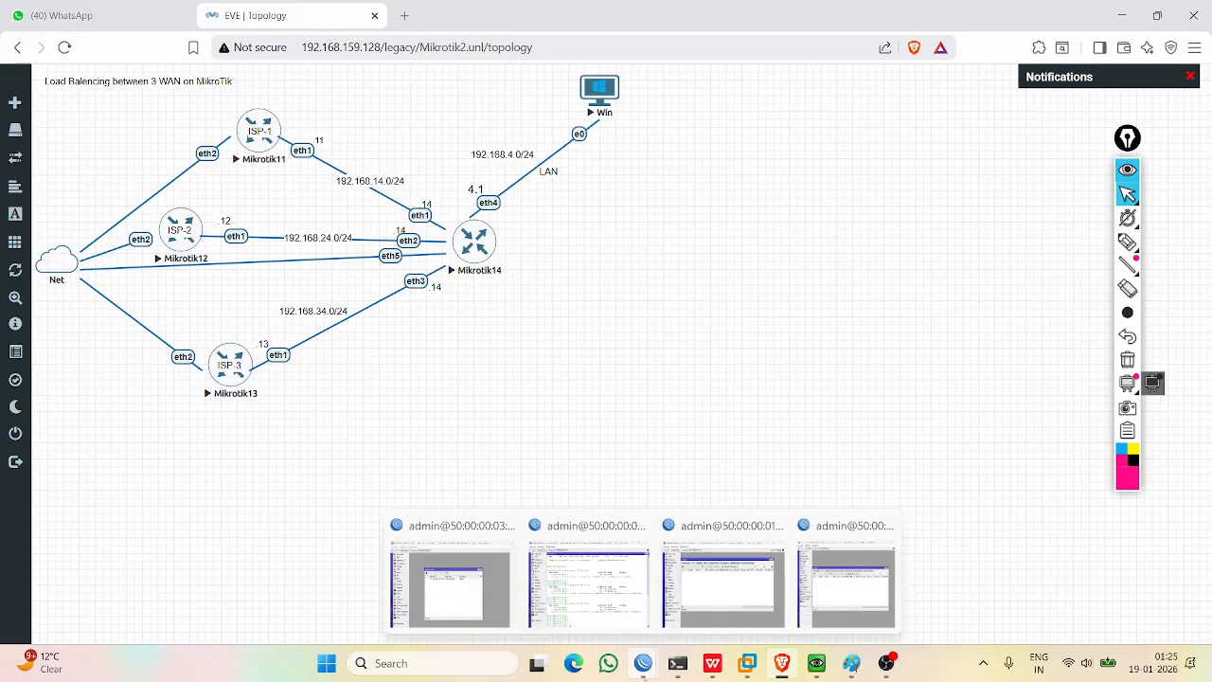
mouse_move(849, 611)
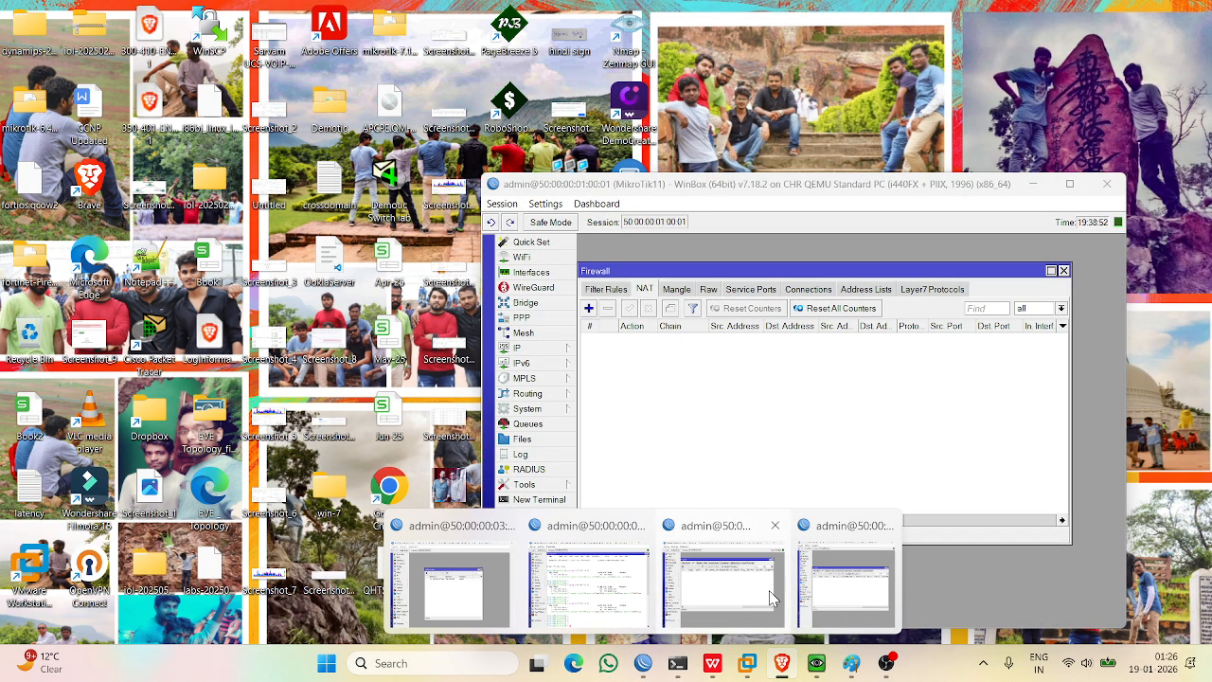
click(772, 598)
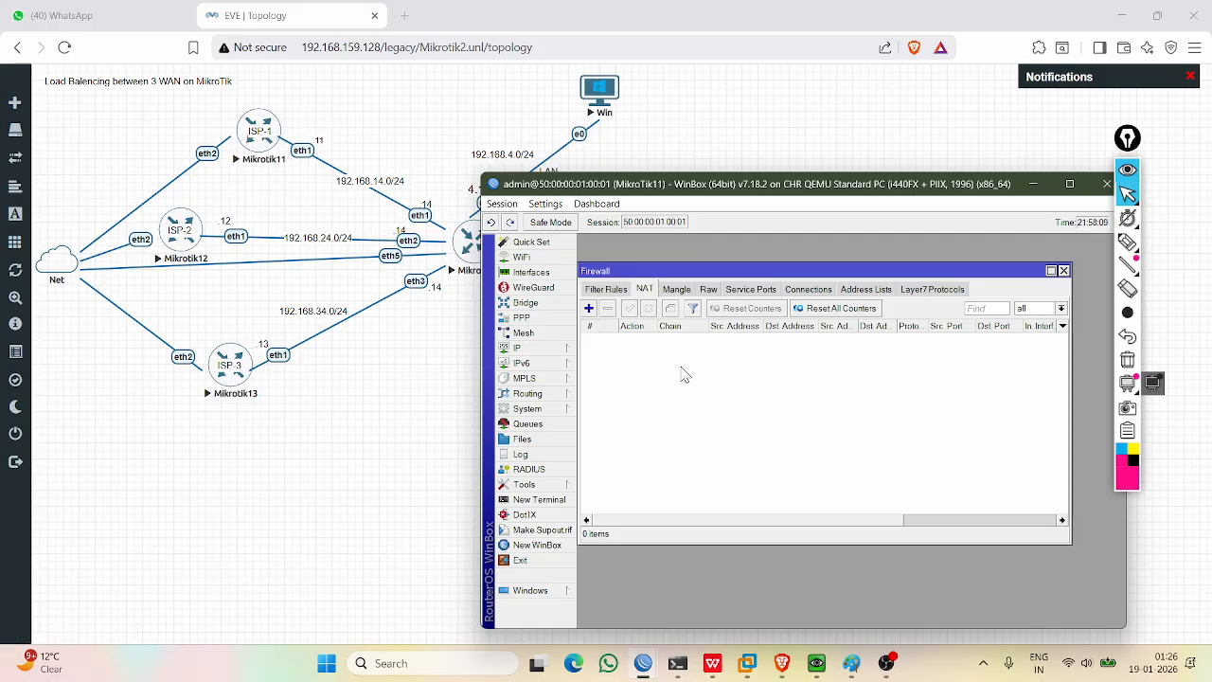
click(524, 350)
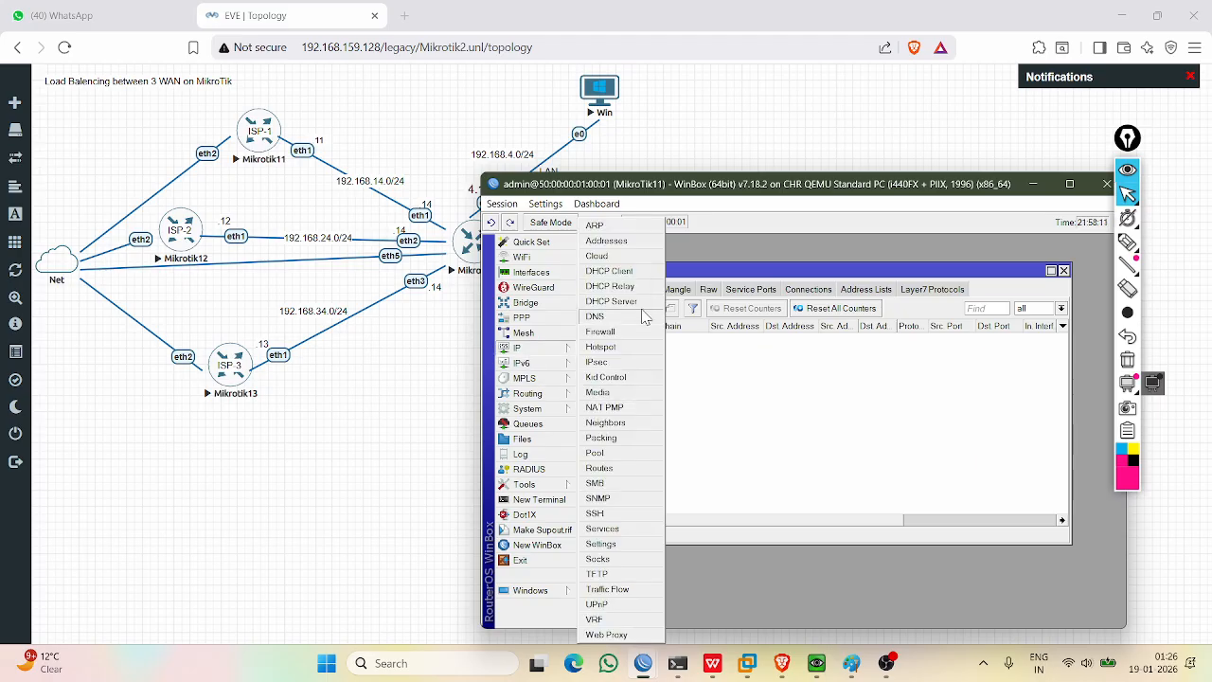
click(615, 242)
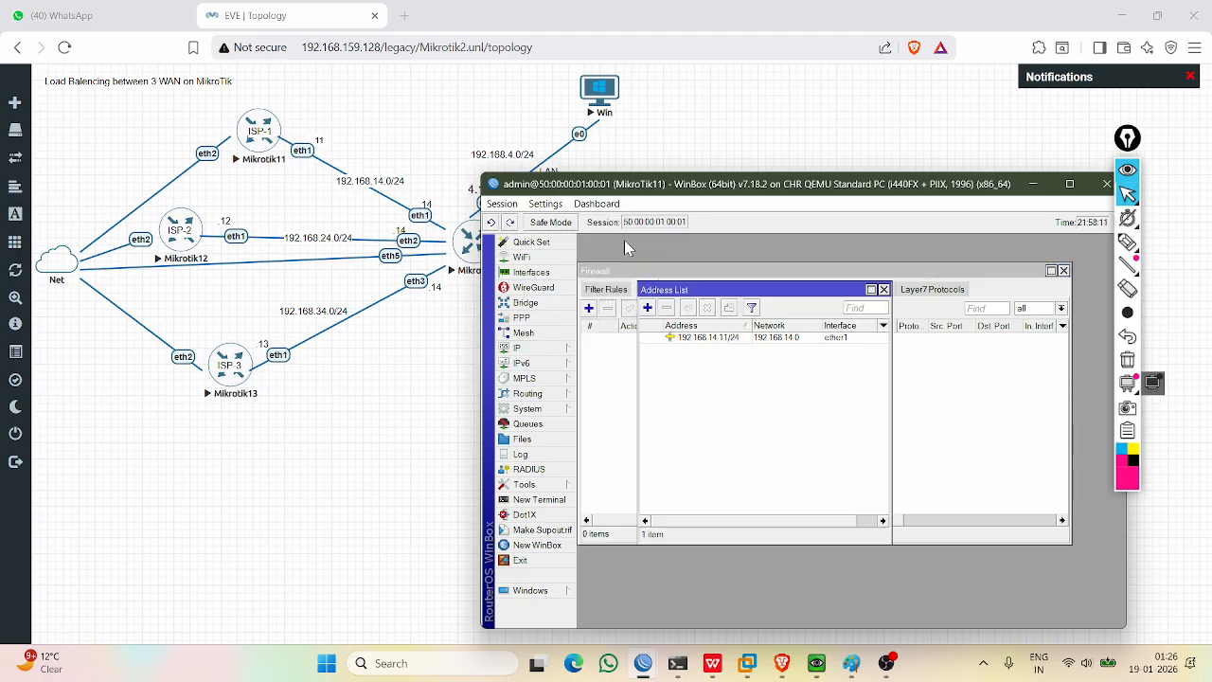
click(722, 341)
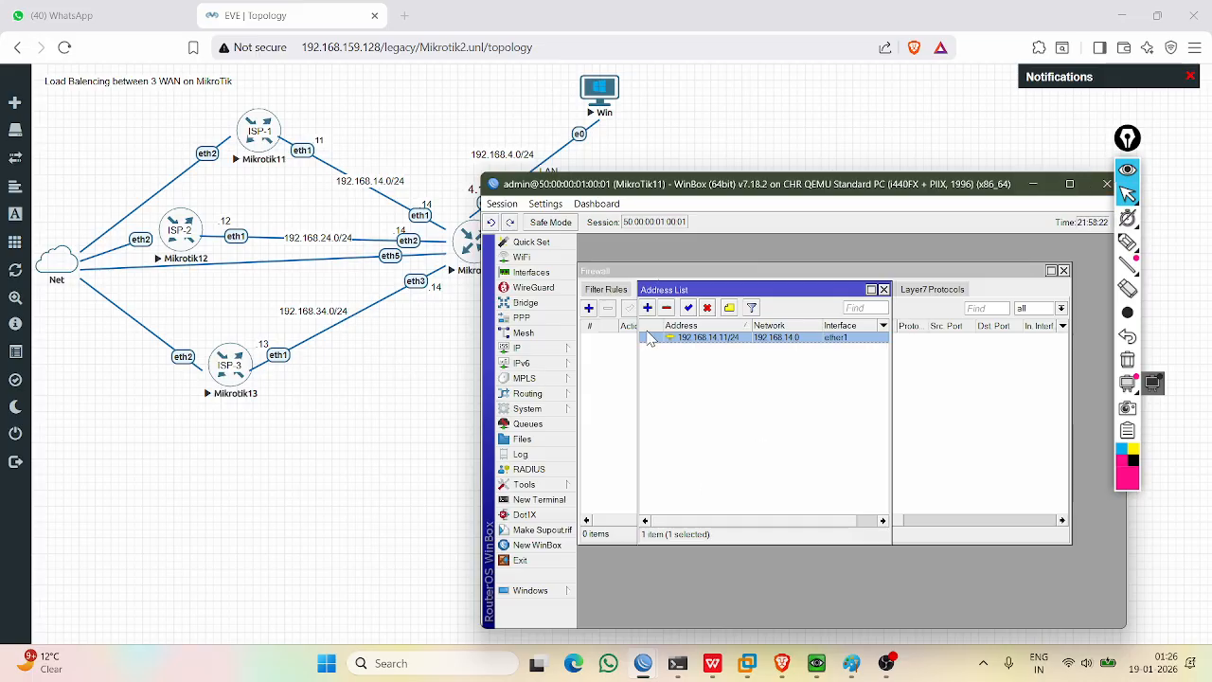
Switch to the MikroTik12 WinBox session, open its IP address list and check the ether1 entry, minimizing the session when done.
click(1033, 185)
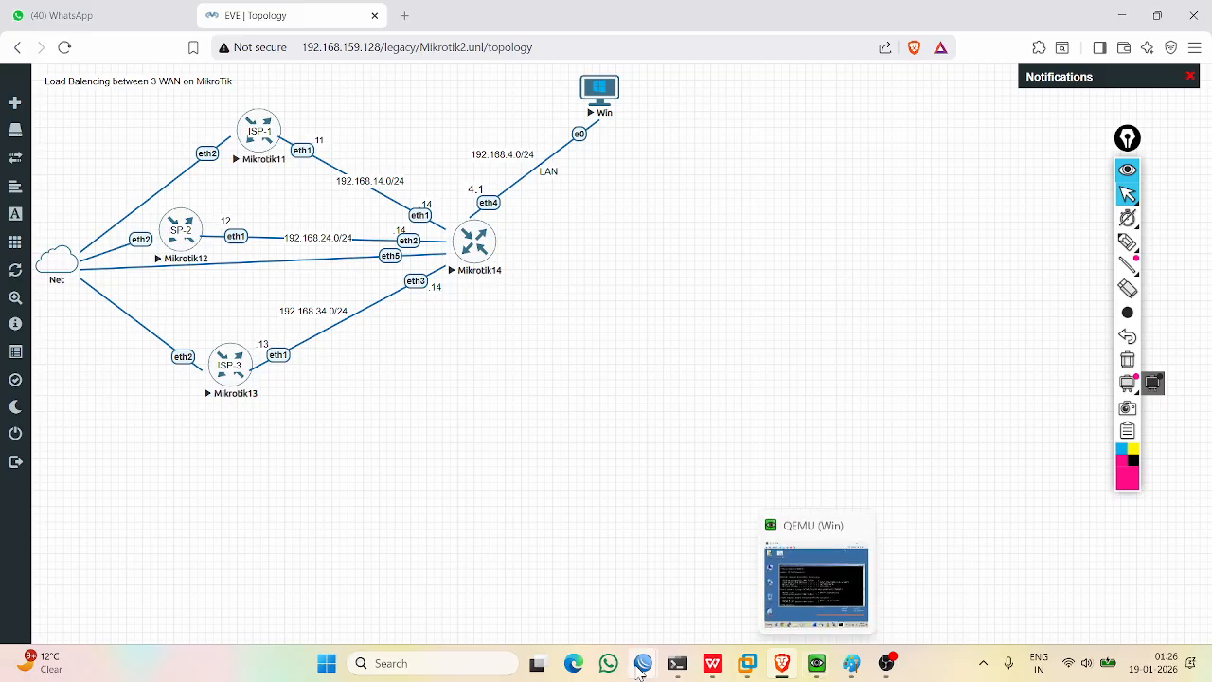
mouse_move(646, 663)
mouse_move(782, 611)
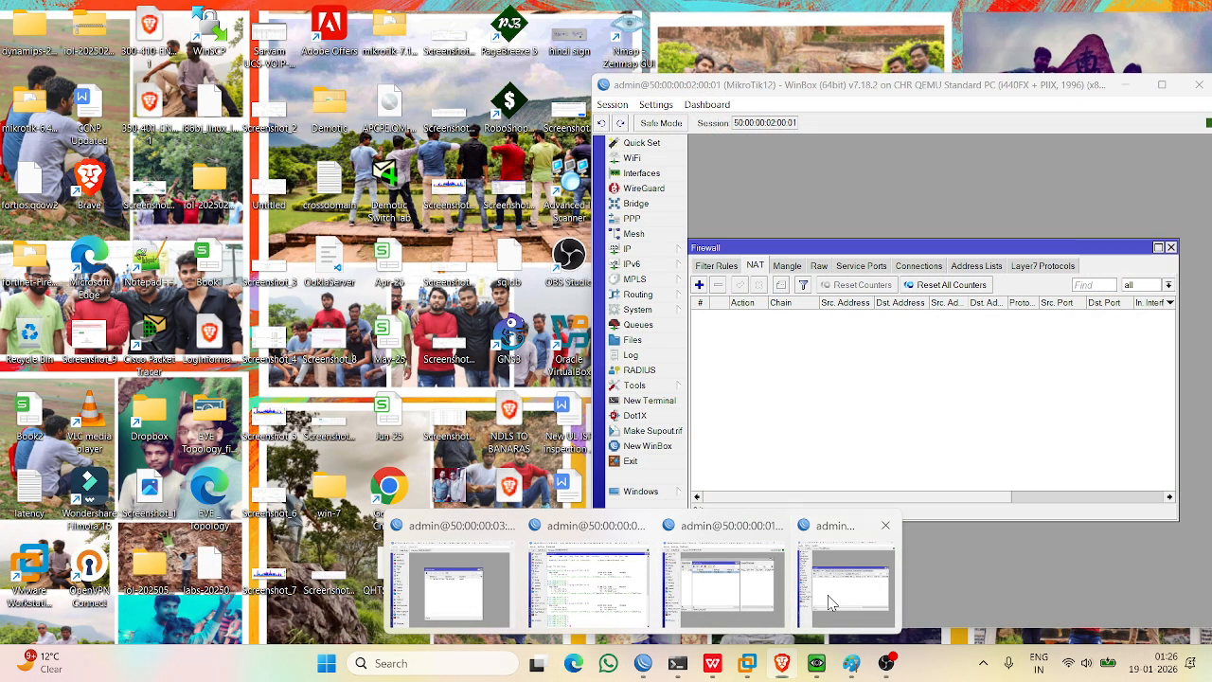
click(845, 587)
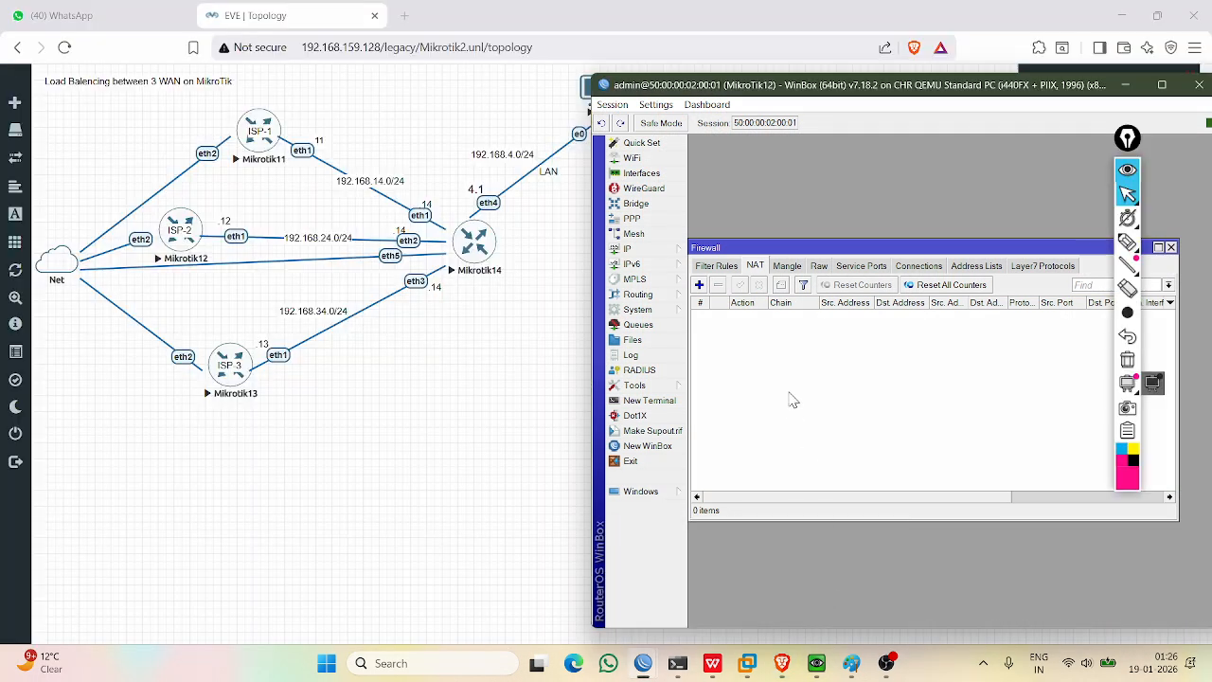
click(628, 250)
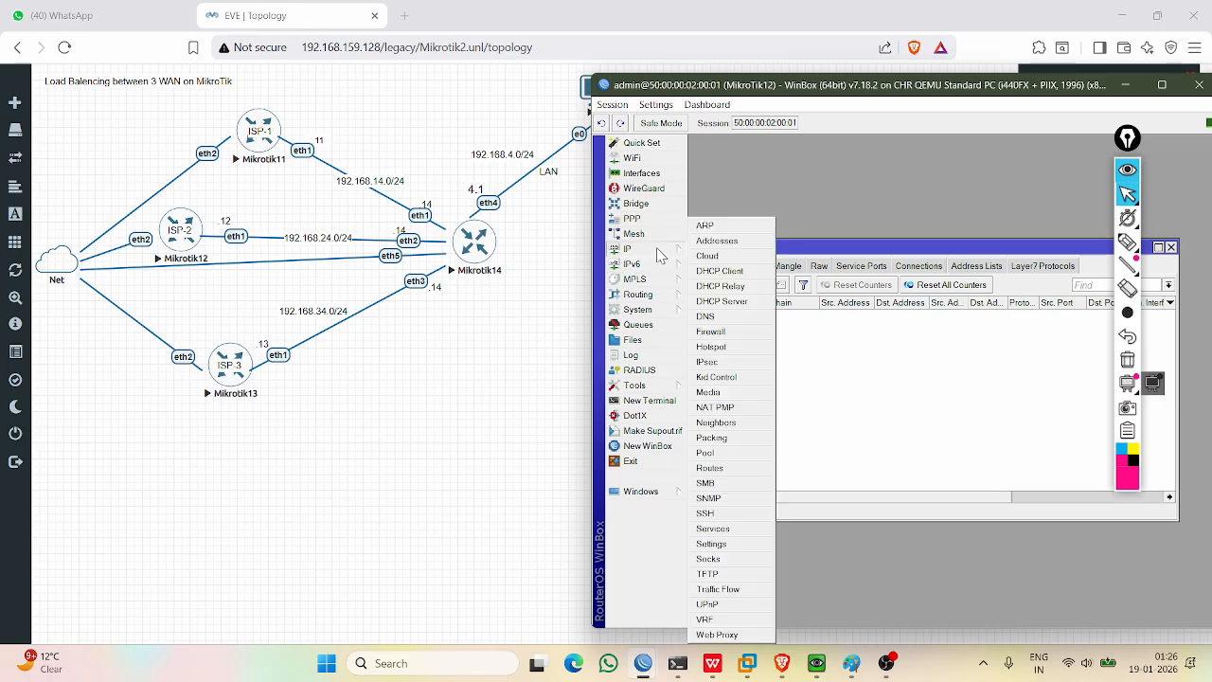
click(708, 243)
click(780, 414)
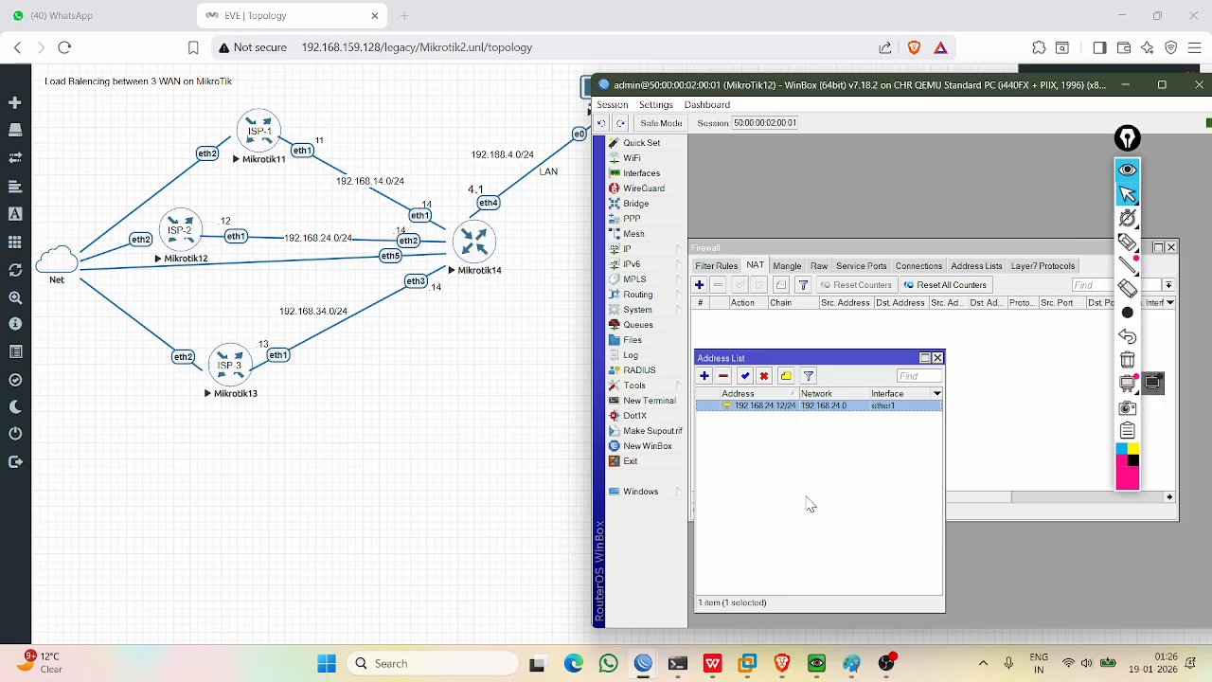
click(1129, 86)
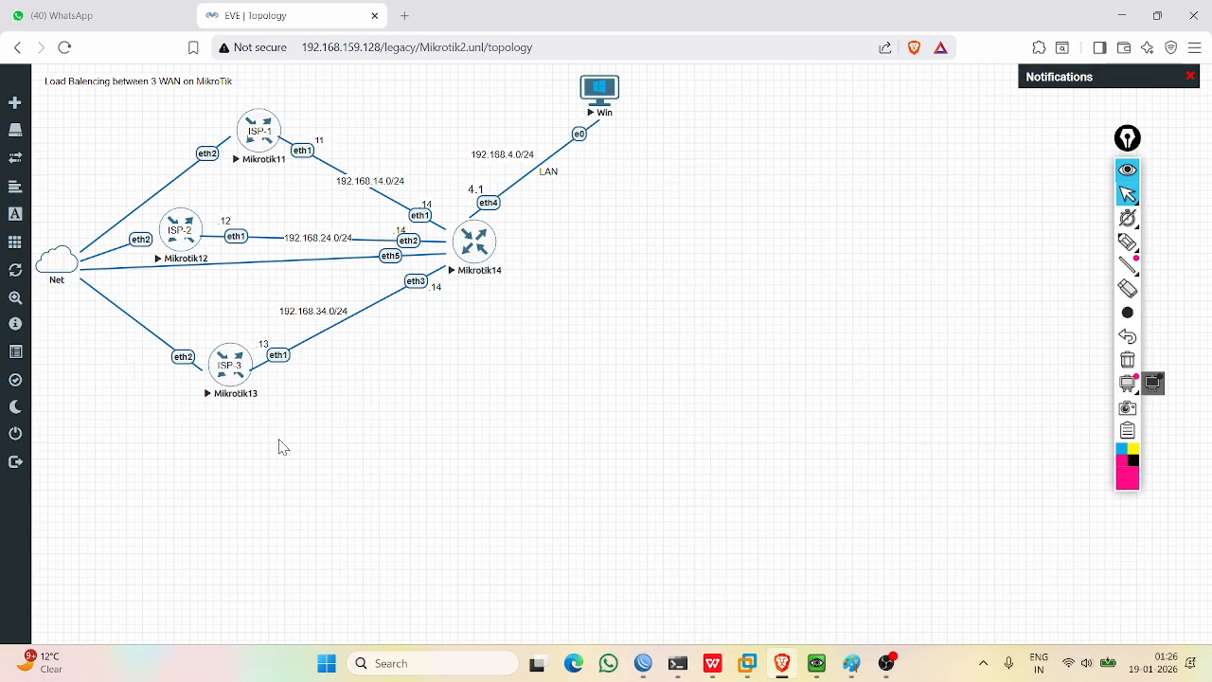
Switch to the MikroTik13 WinBox session and check its ether1 address entry, minimizing the session when done.
mouse_move(642, 674)
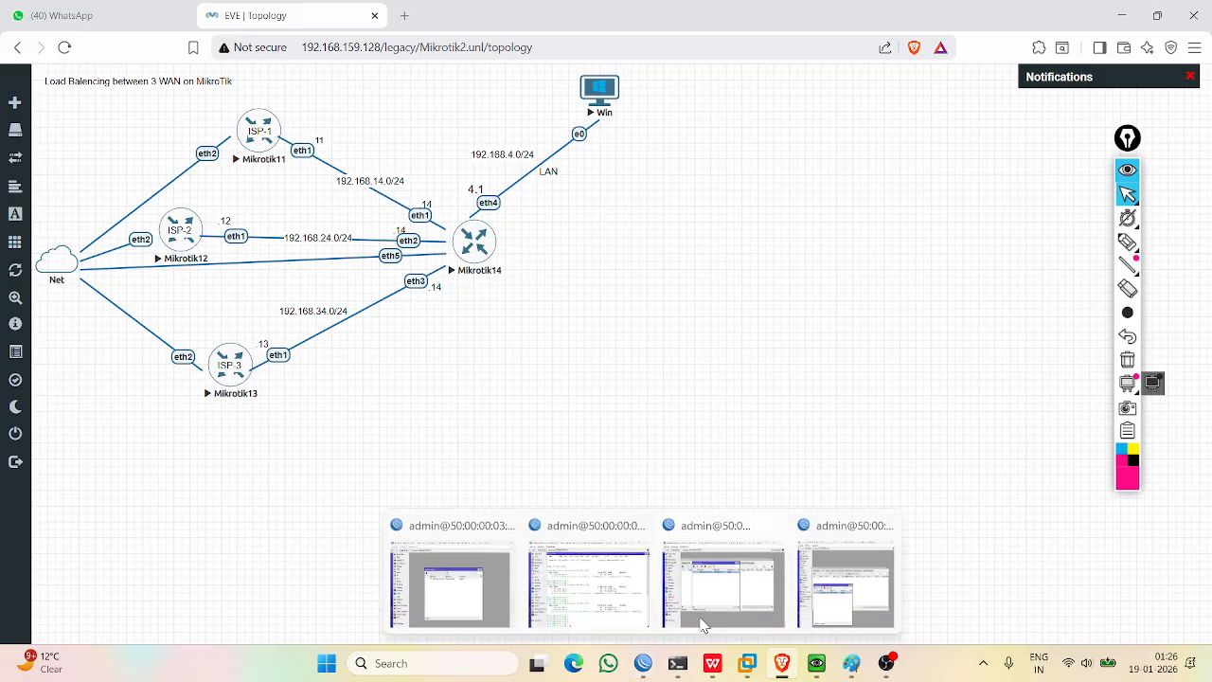
mouse_move(559, 588)
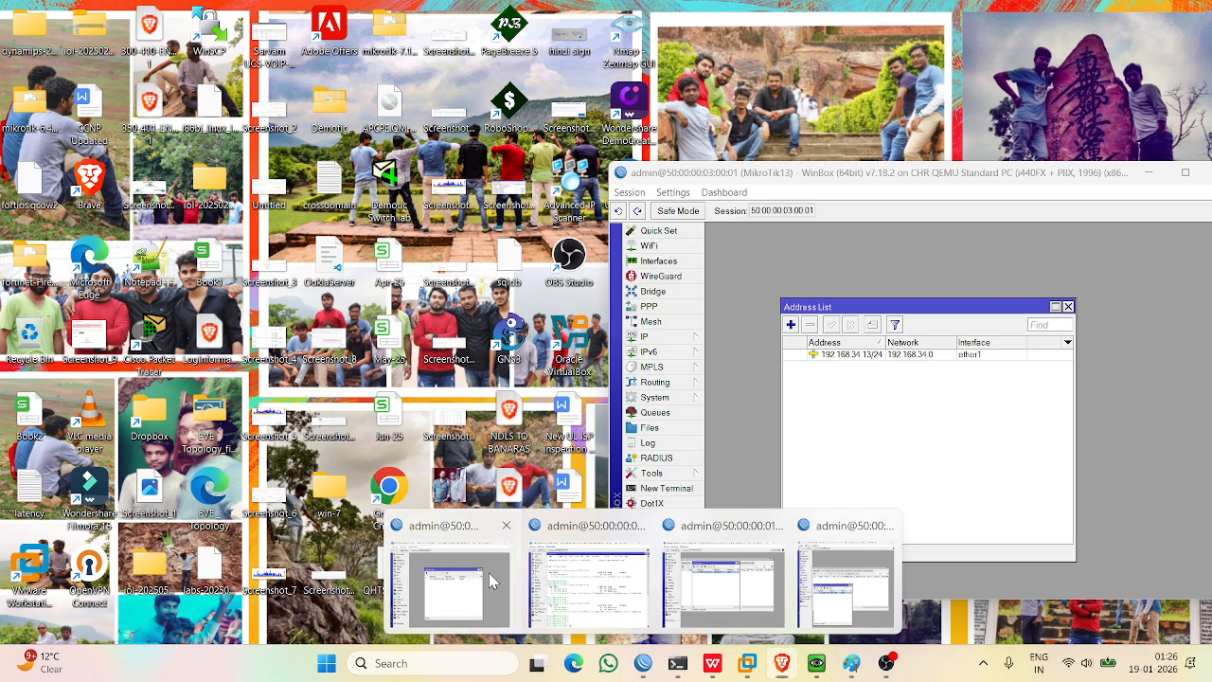
click(489, 573)
click(837, 357)
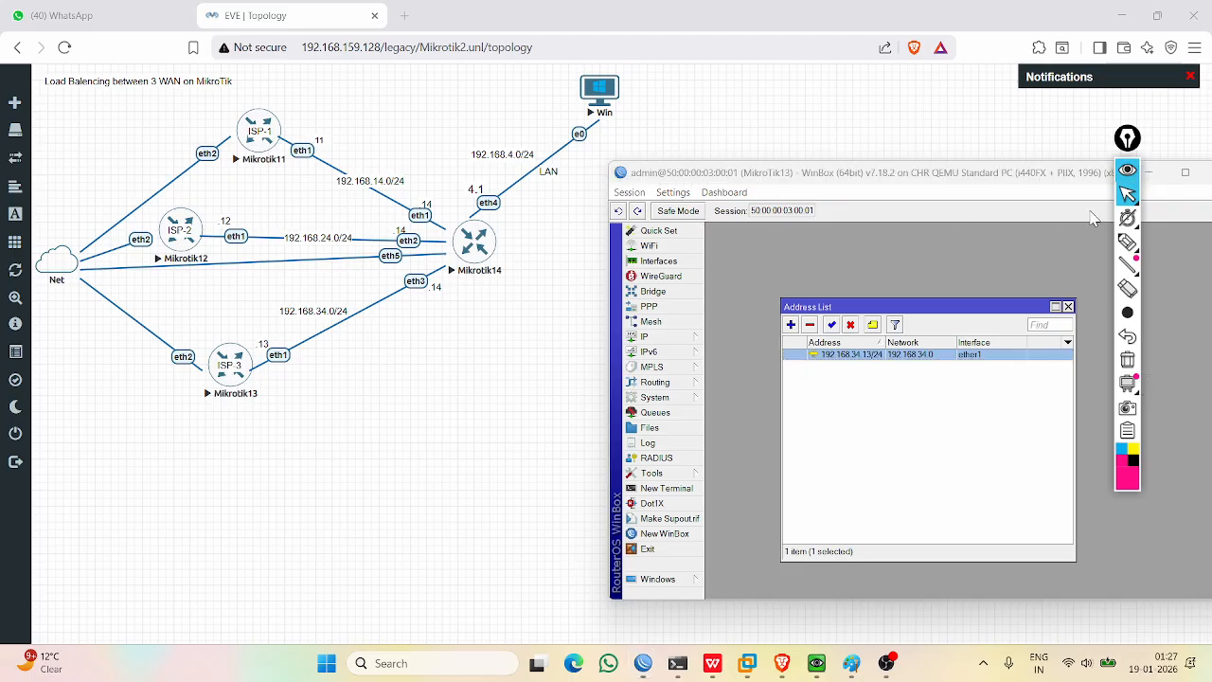
click(1156, 174)
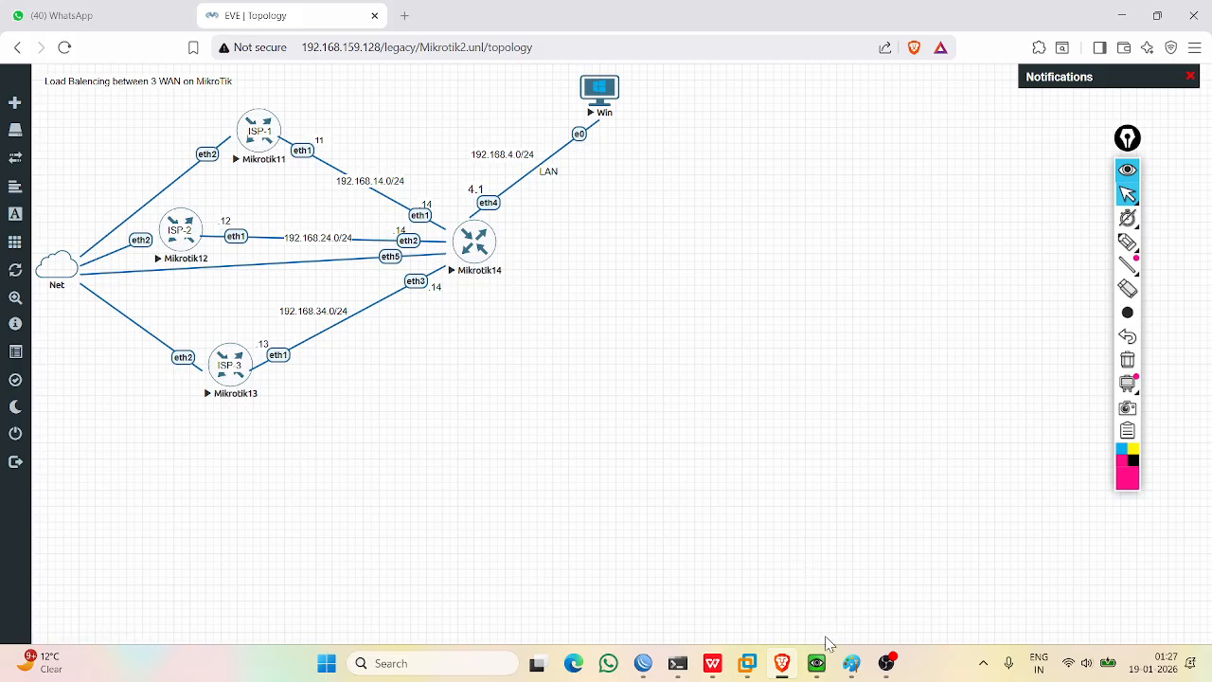
Switch to the MikroTik14 WinBox session and open its IP address list maximized within the session.
mouse_move(643, 663)
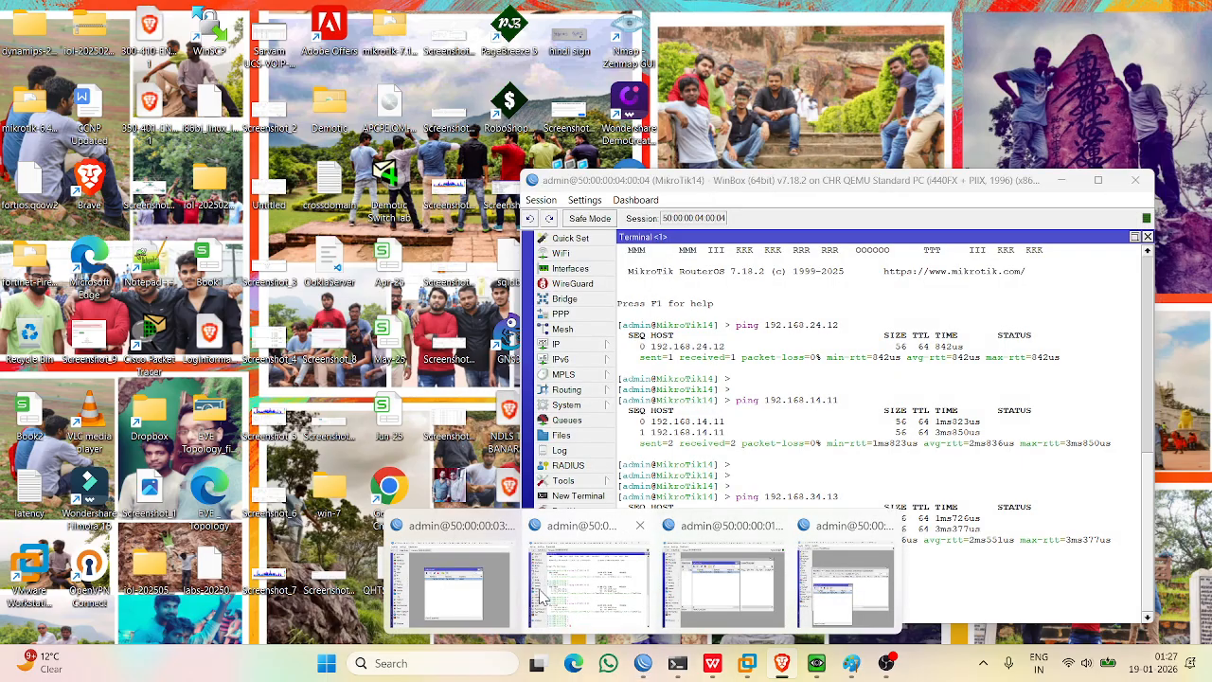
click(565, 593)
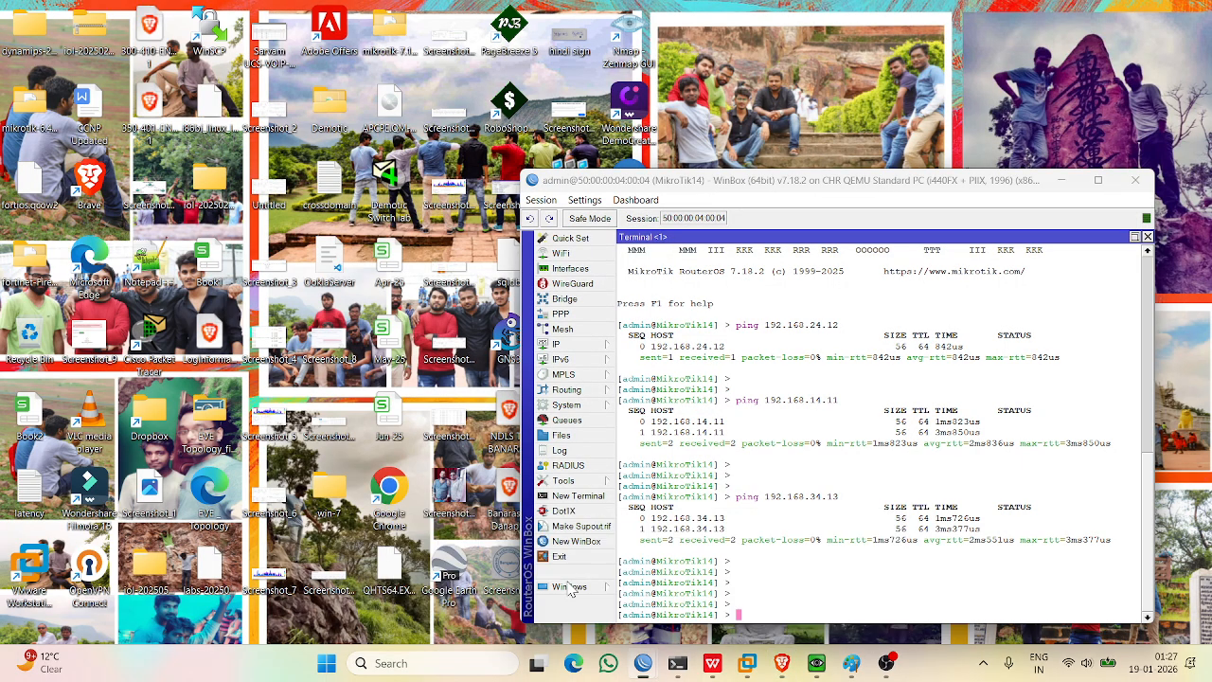
click(580, 346)
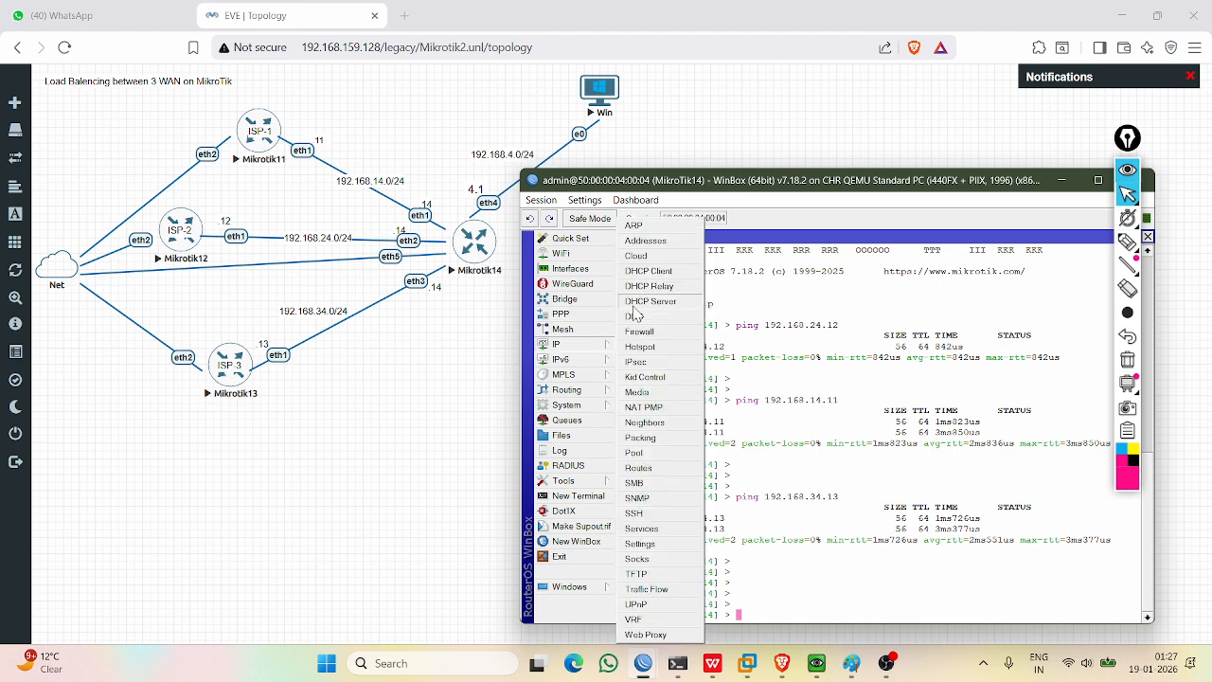
click(654, 248)
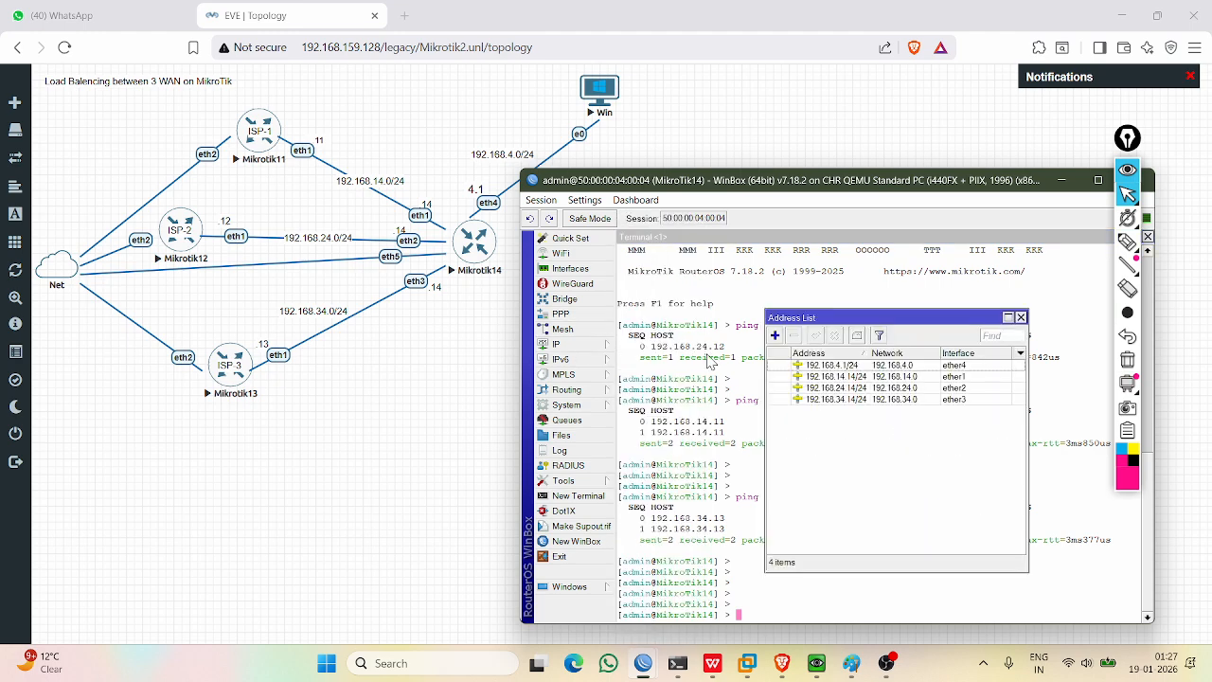
click(1009, 317)
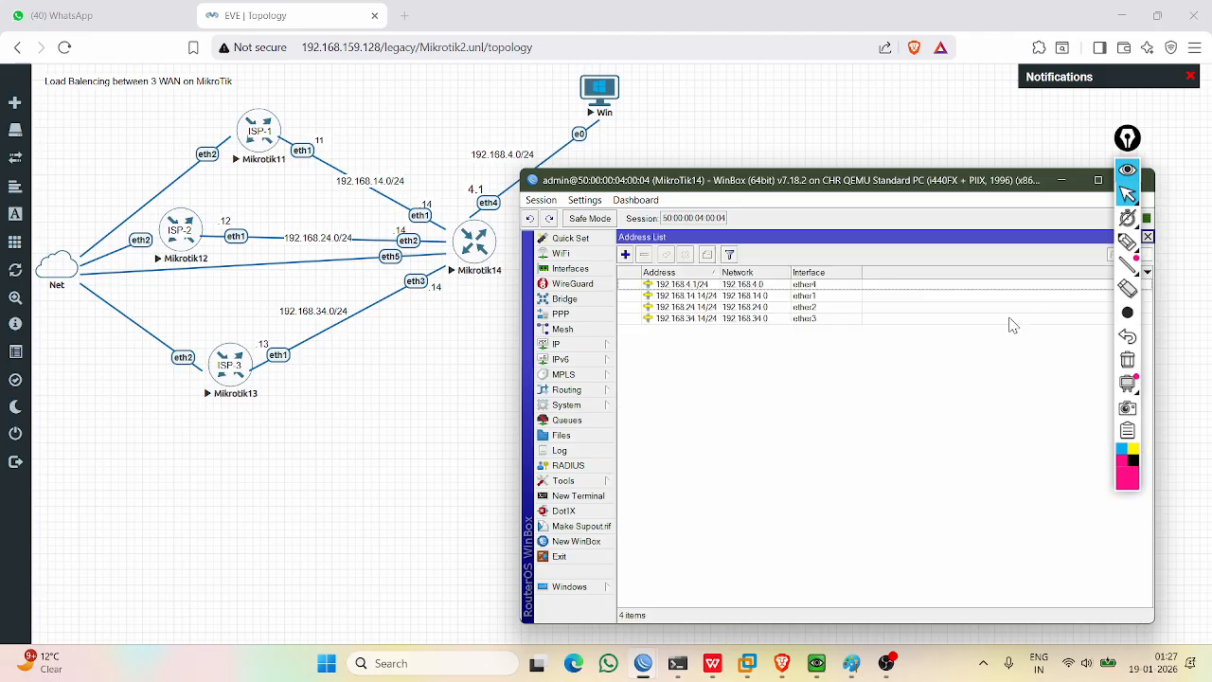
Examine MikroTik14's ether3, ether2, ether1 and ether4 address entries against the topology, clearing the selection at the end.
click(692, 320)
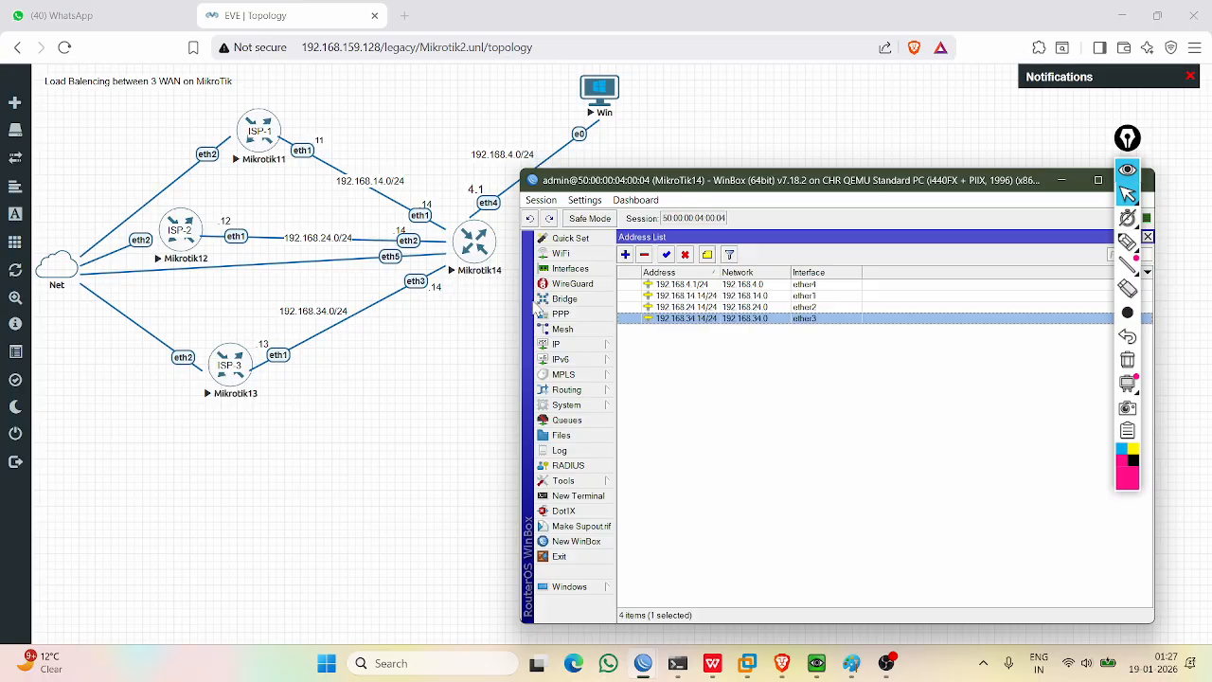
click(694, 308)
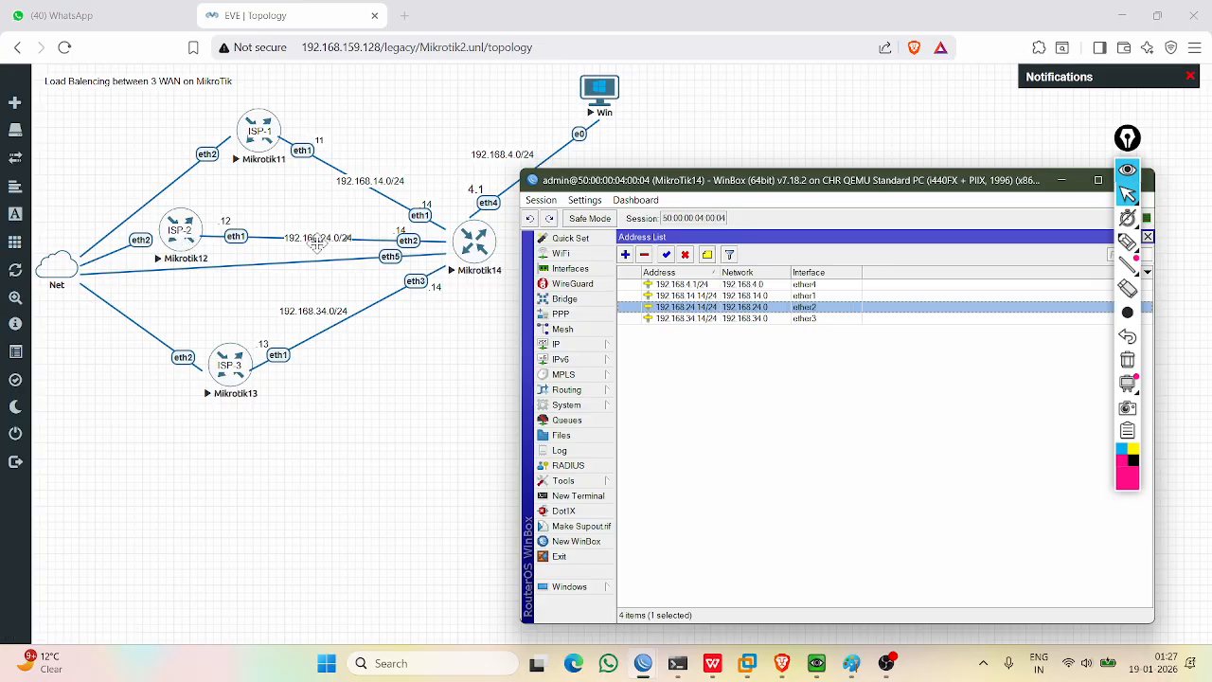
click(703, 296)
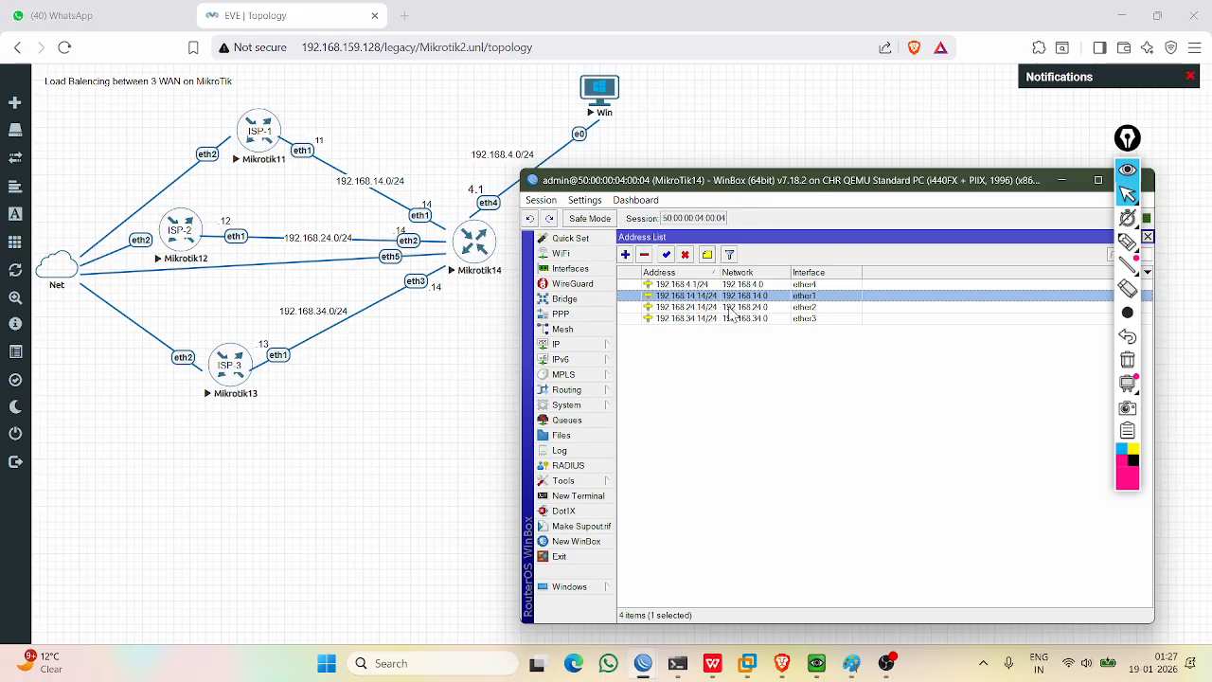
click(738, 396)
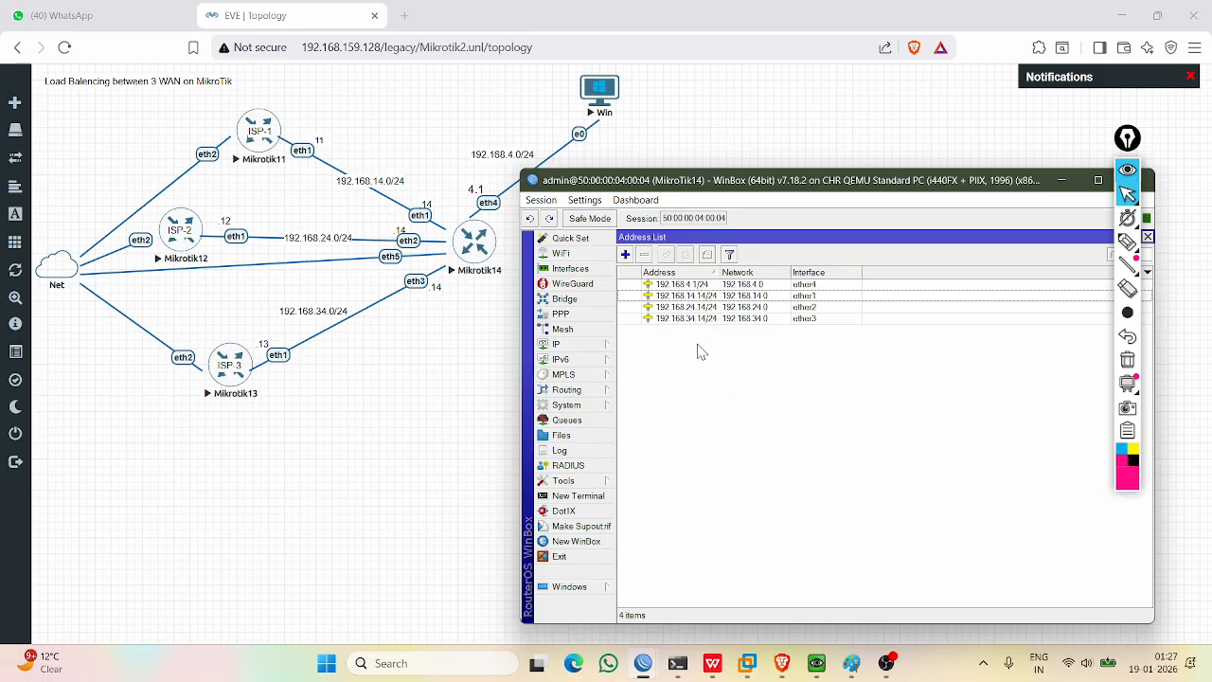
click(685, 285)
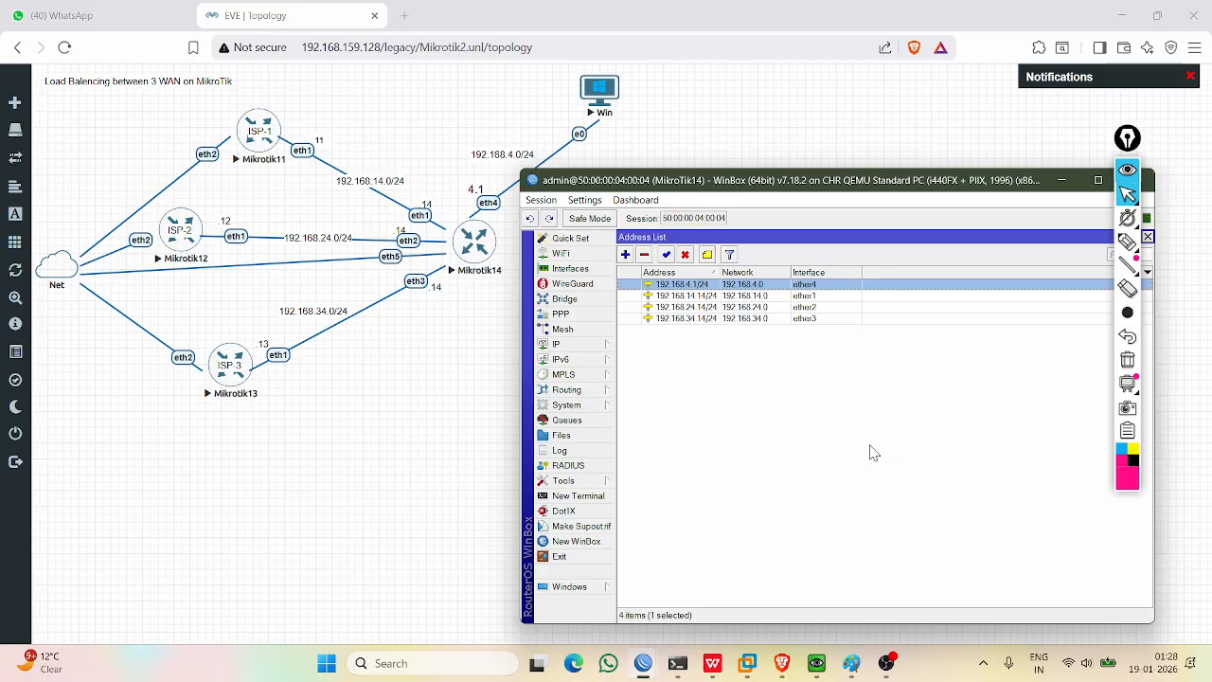
click(793, 416)
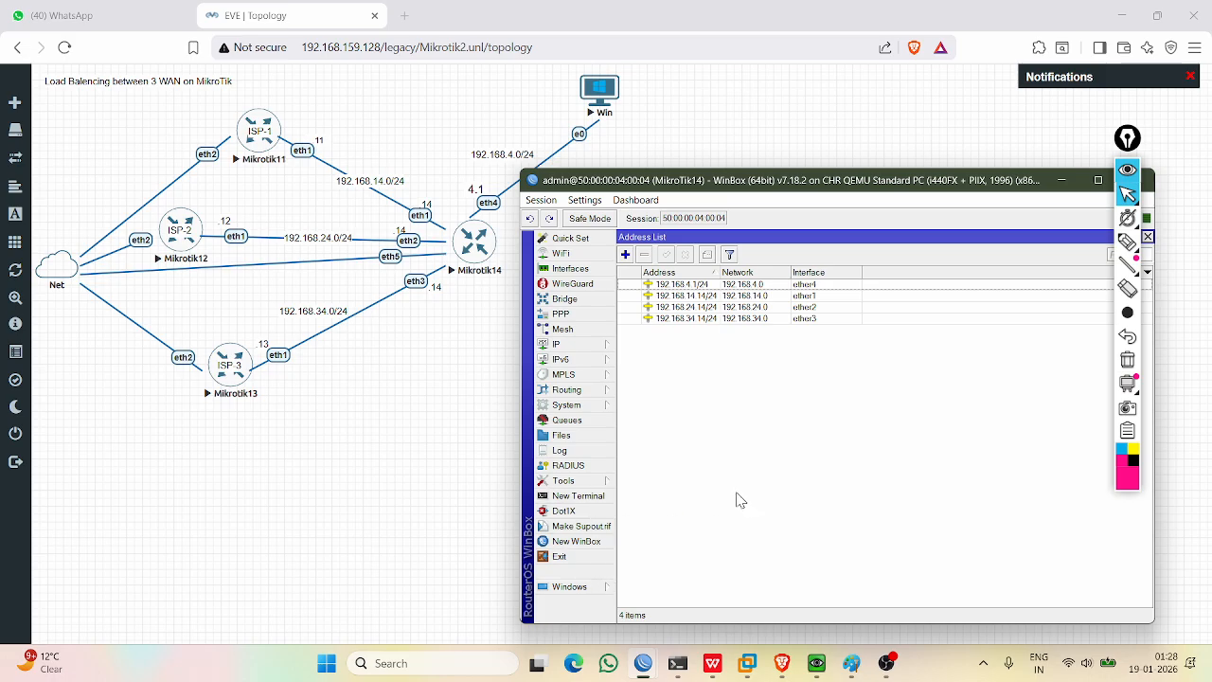
Open a new terminal on MikroTik14 and ping ISP-1 at 192.168.14.11, stopping after a few replies.
click(583, 496)
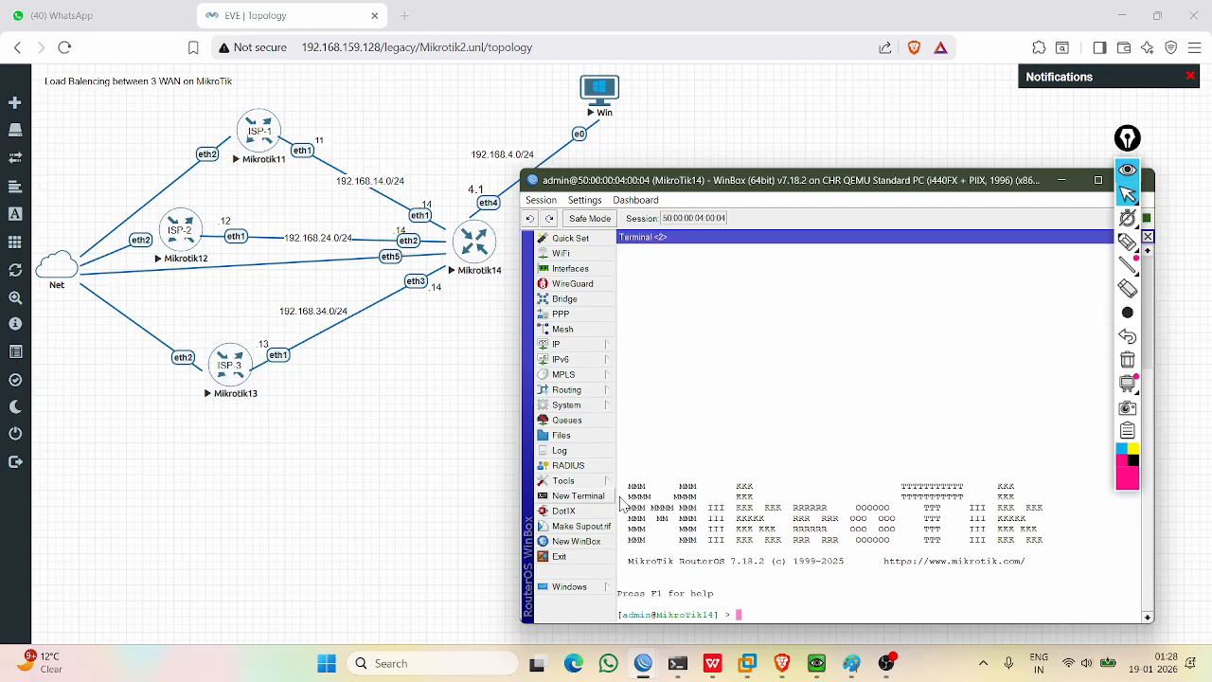
text(ping 192.168.14.11)
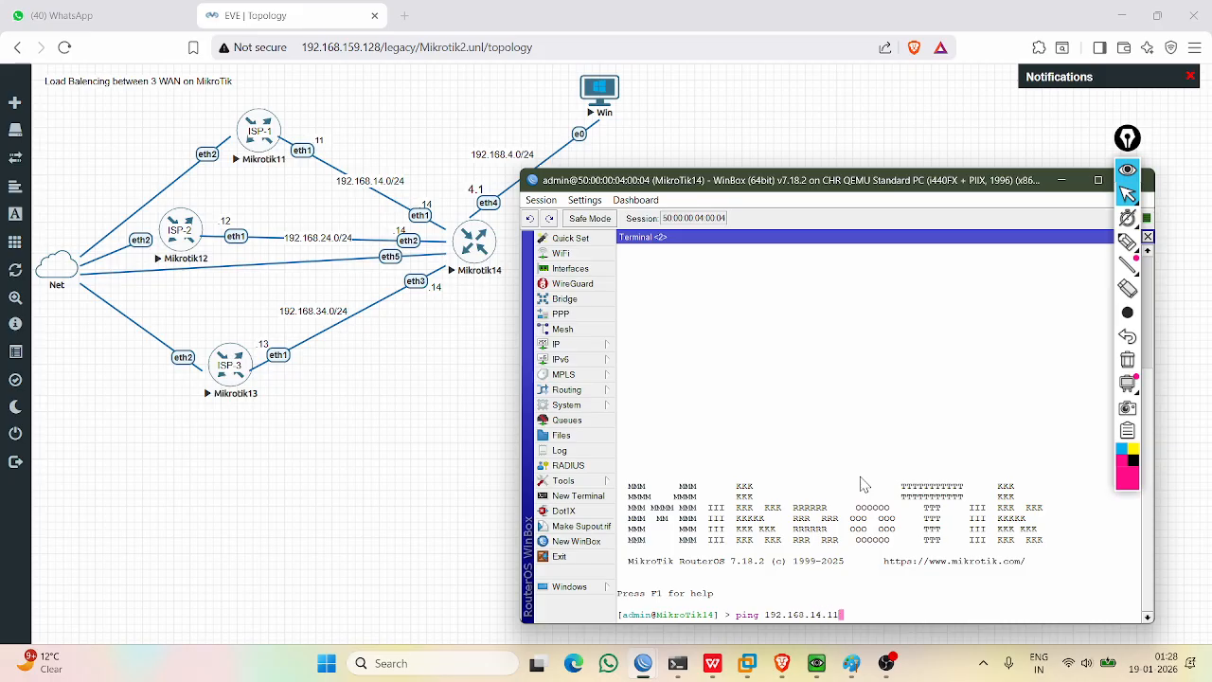
key(Return)
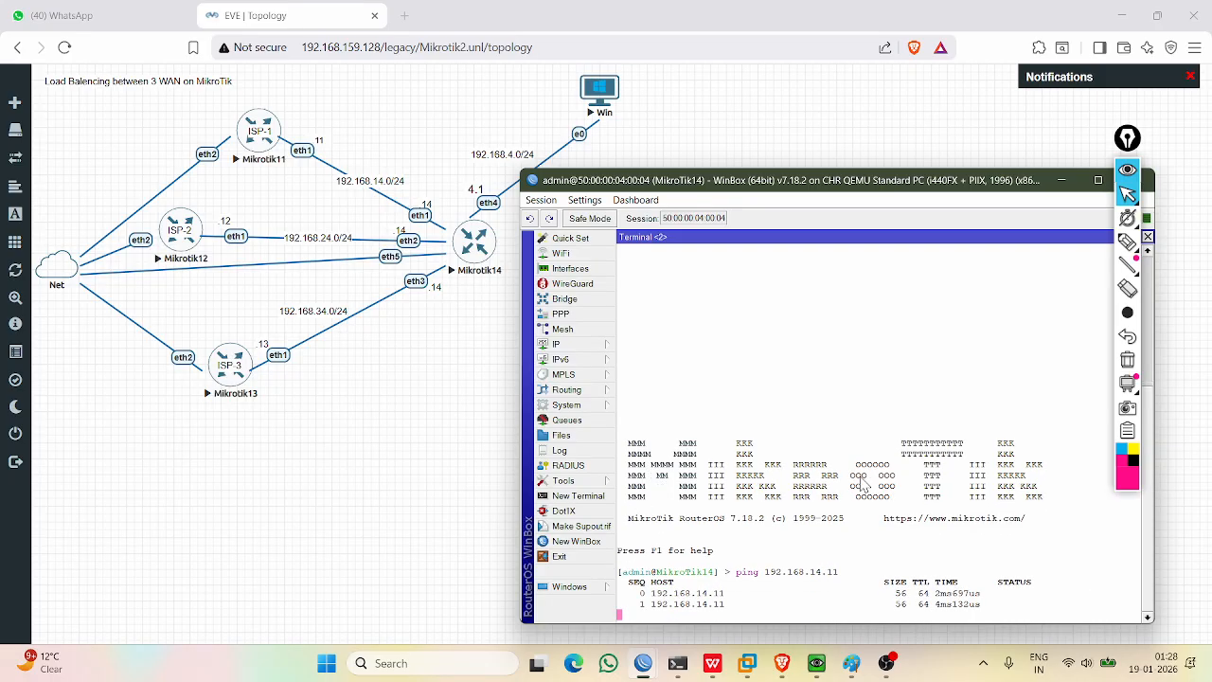
key(ctrl+c)
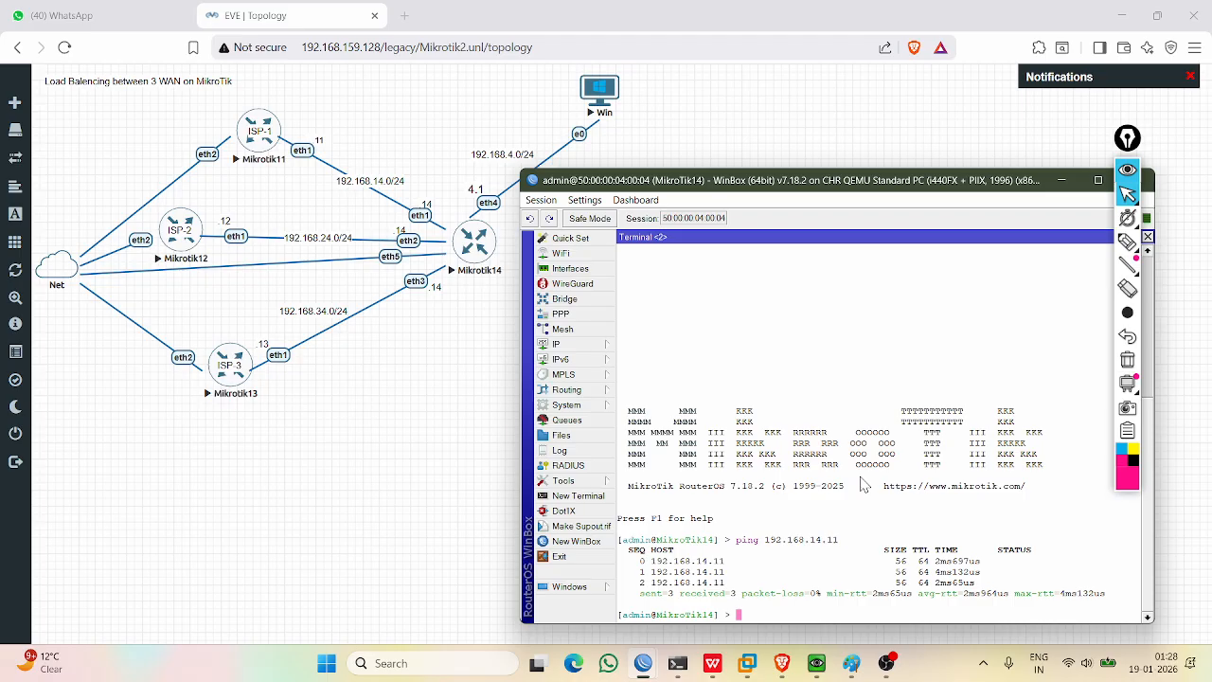
Ping ISP-2 at 192.168.24.12 from the MikroTik14 terminal and stop it after a couple of replies.
text(ping 192.168.24.12)
key(Return)
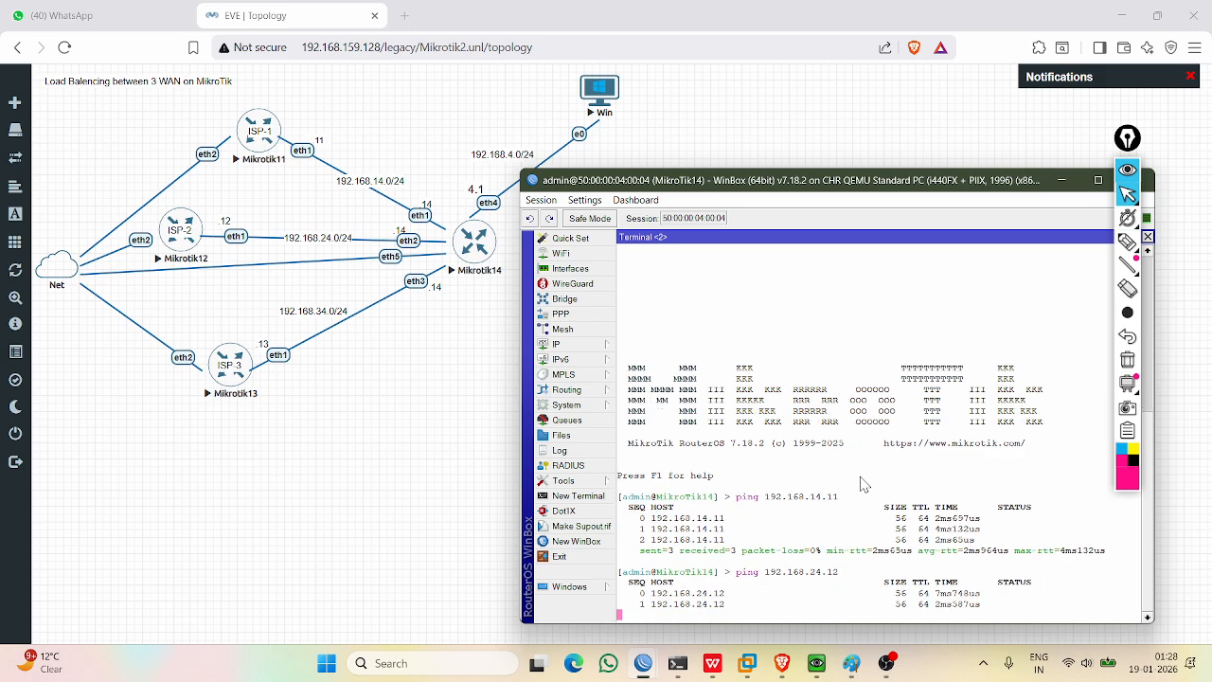
key(ctrl+c)
key(Return)
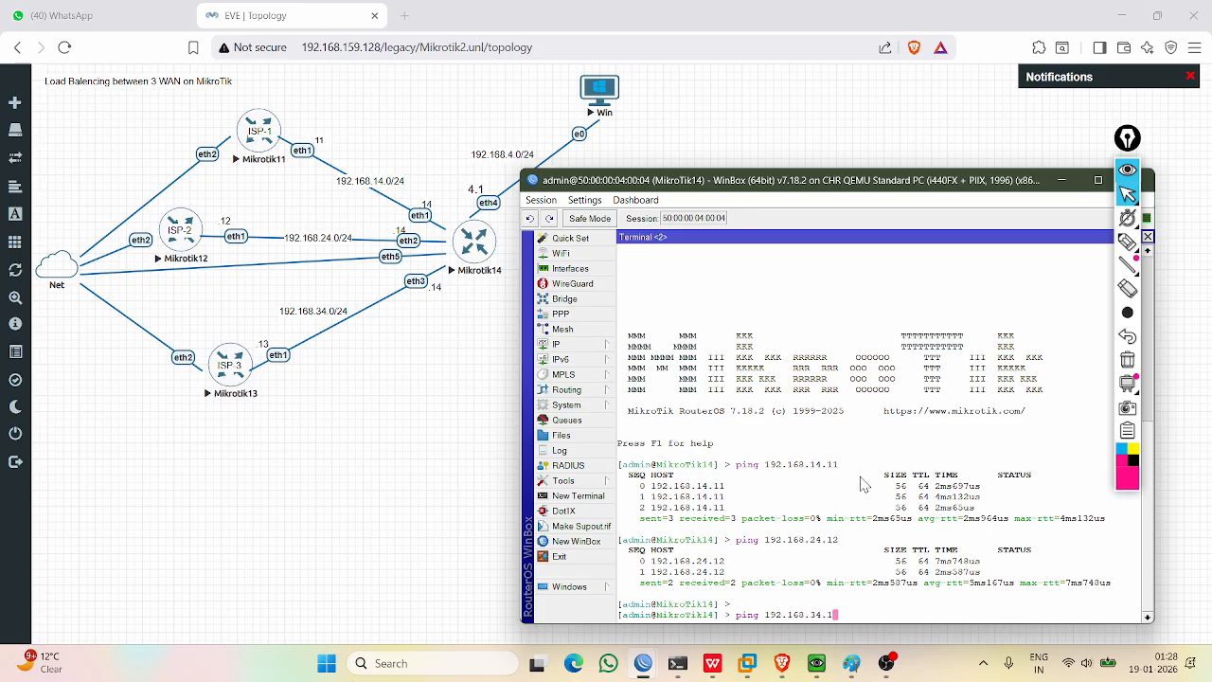
Ping ISP-3 at 192.168.34.13 from the MikroTik14 terminal and stop it after a couple of replies.
key(Return)
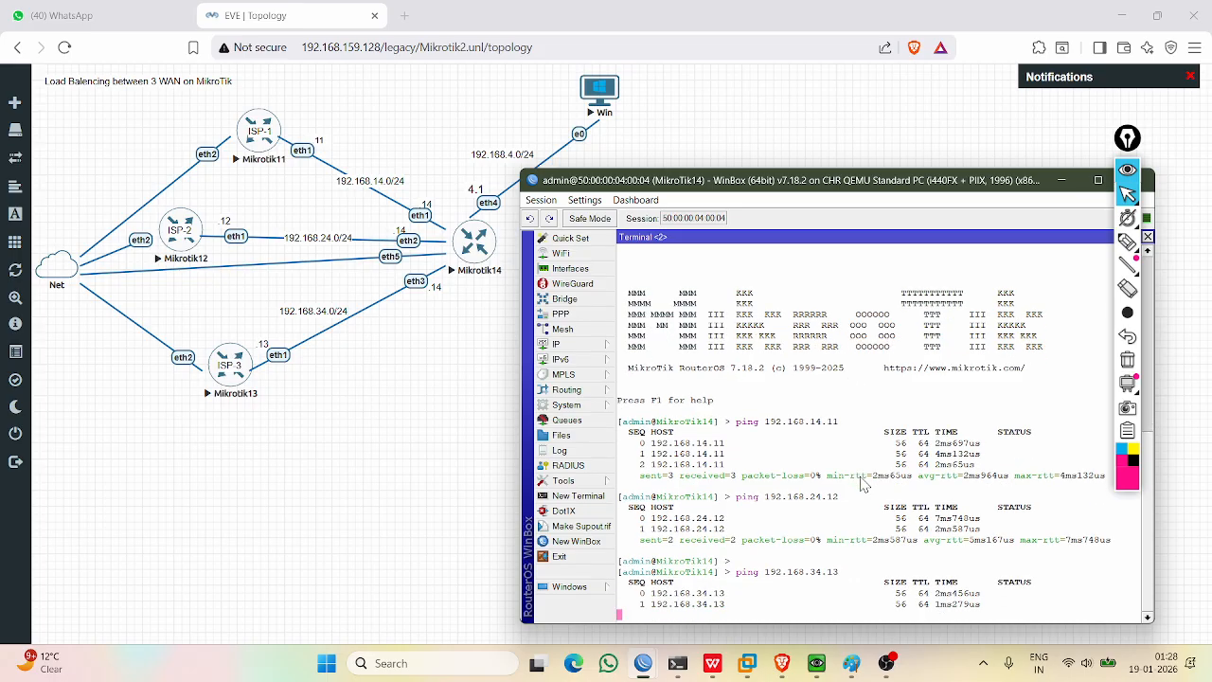
key(ctrl+c)
key(Return)
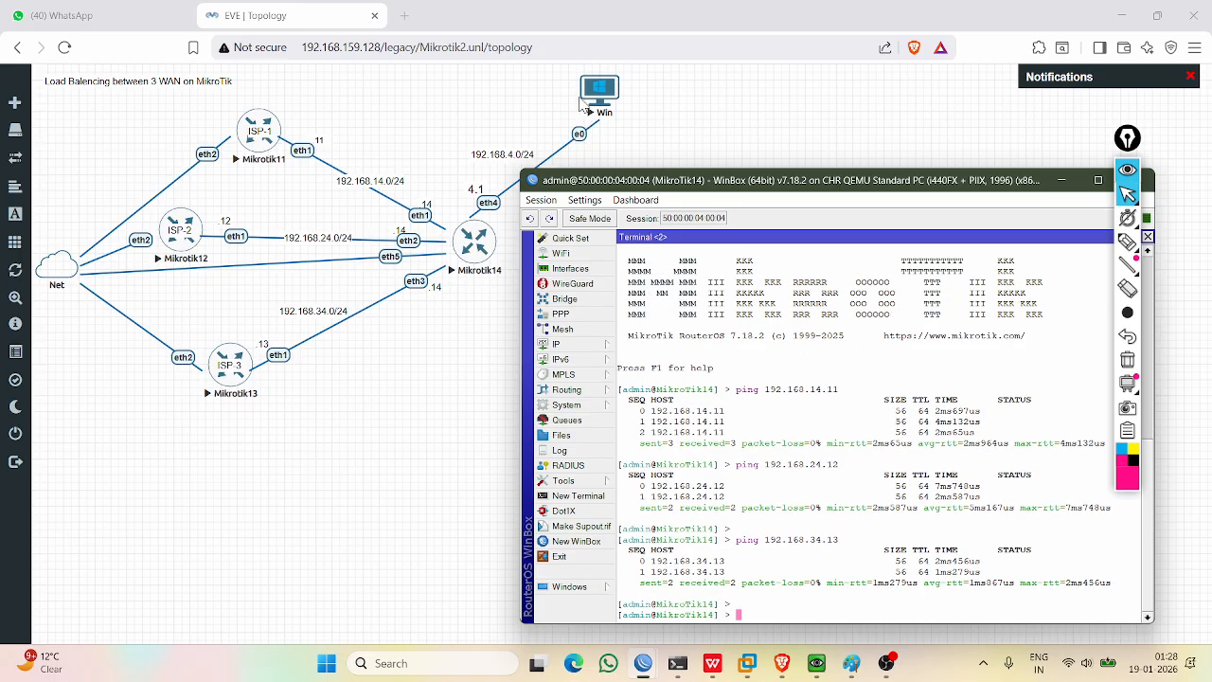
Open MikroTik14's DHCP server list, remove the dhcp2 server on ether6 and select the dhcp1 entry on ether4.
click(586, 347)
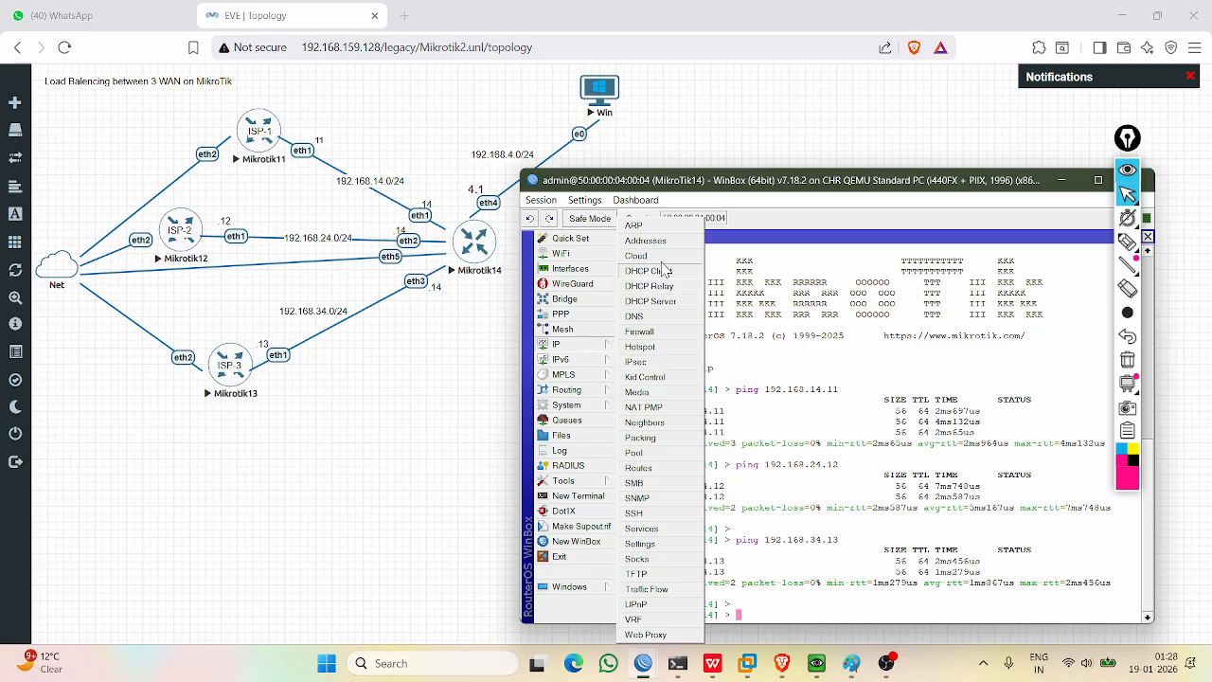
click(657, 301)
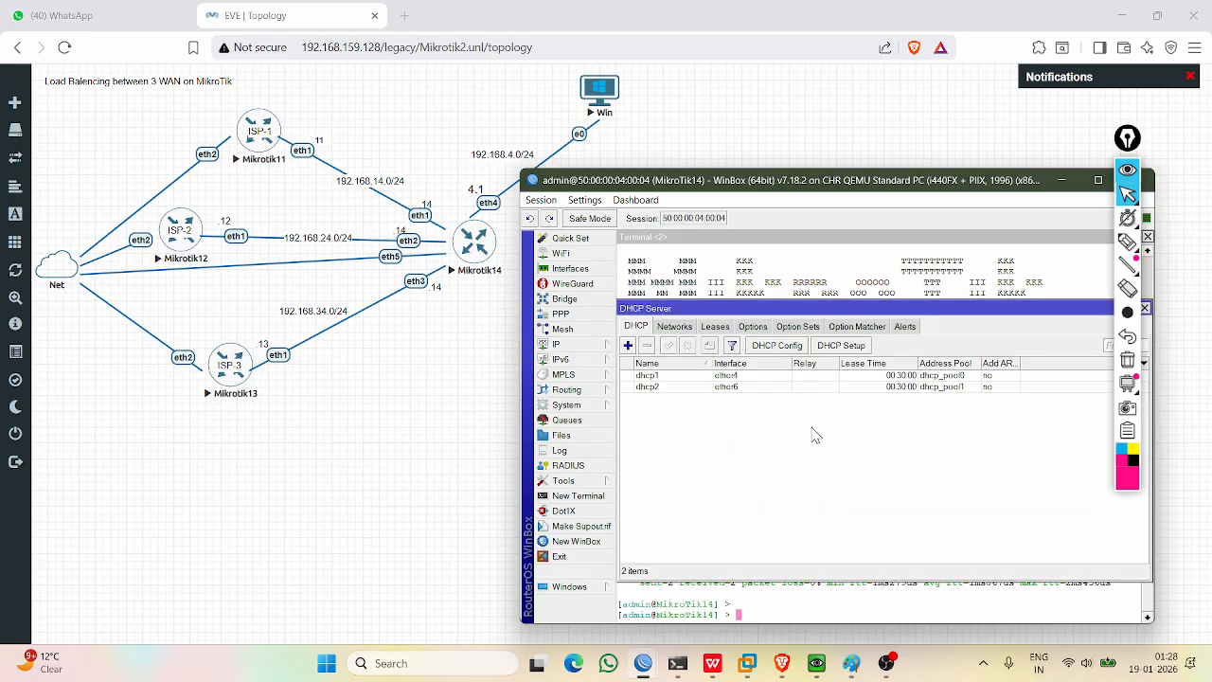
click(666, 387)
click(647, 347)
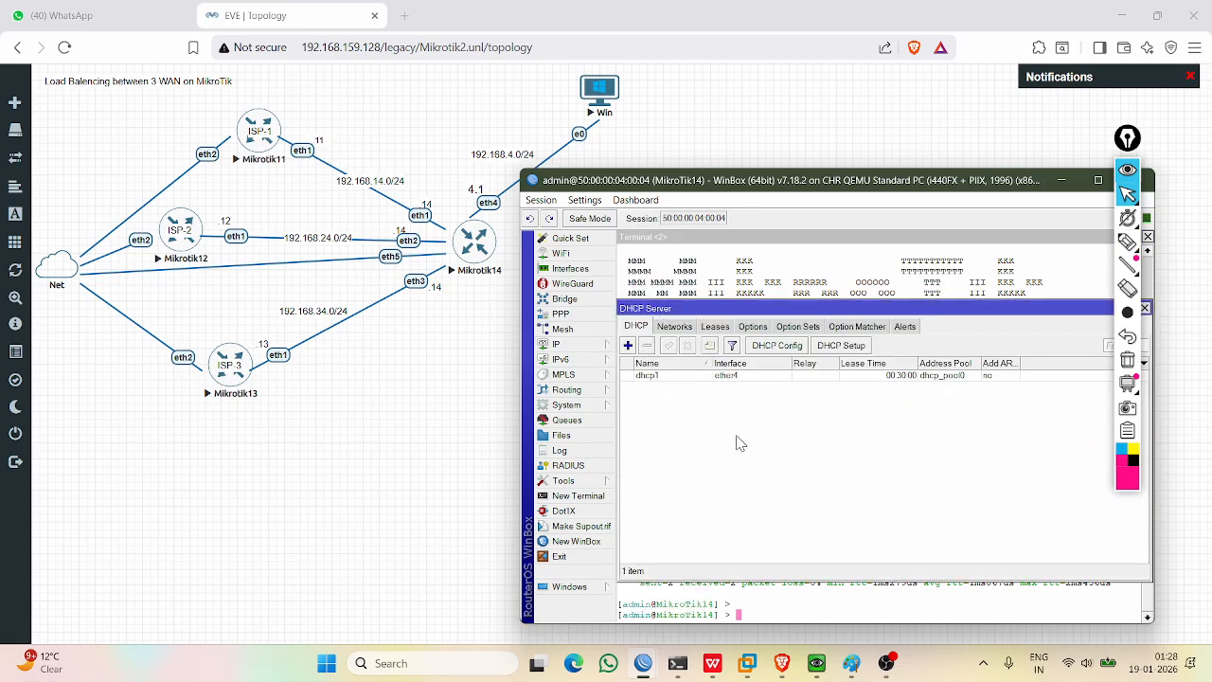
click(699, 376)
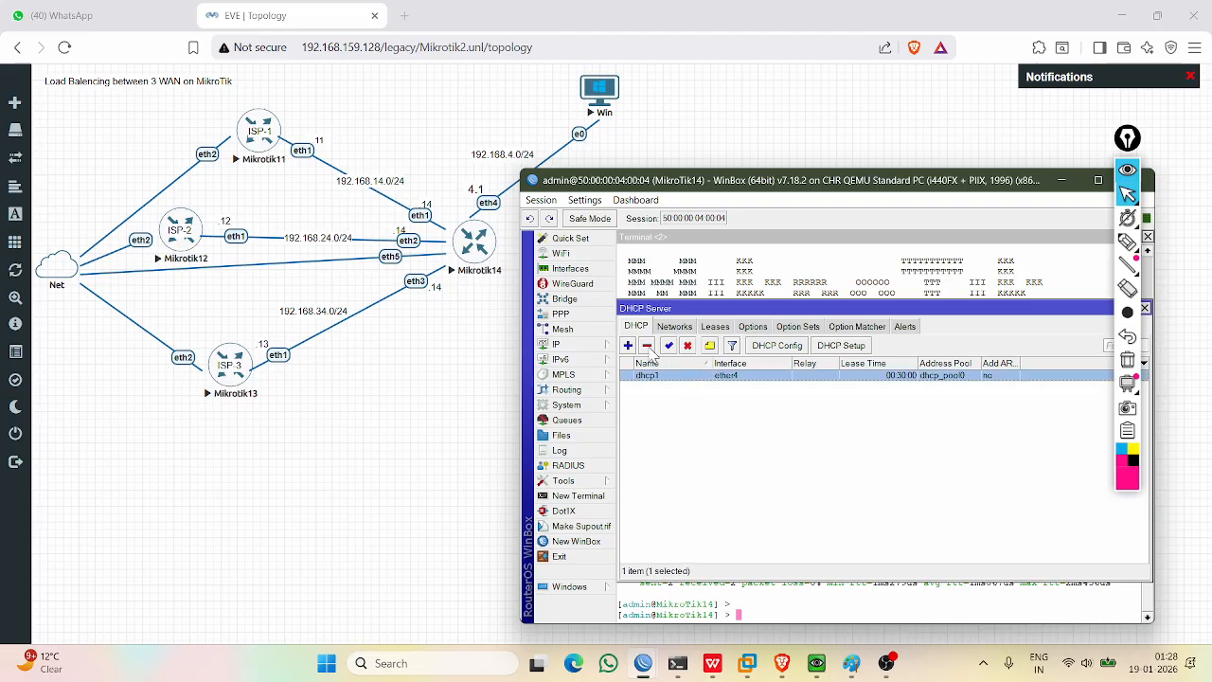
Remove the 192.168.6.0/24 entry from MikroTik14's DHCP server networks.
click(673, 326)
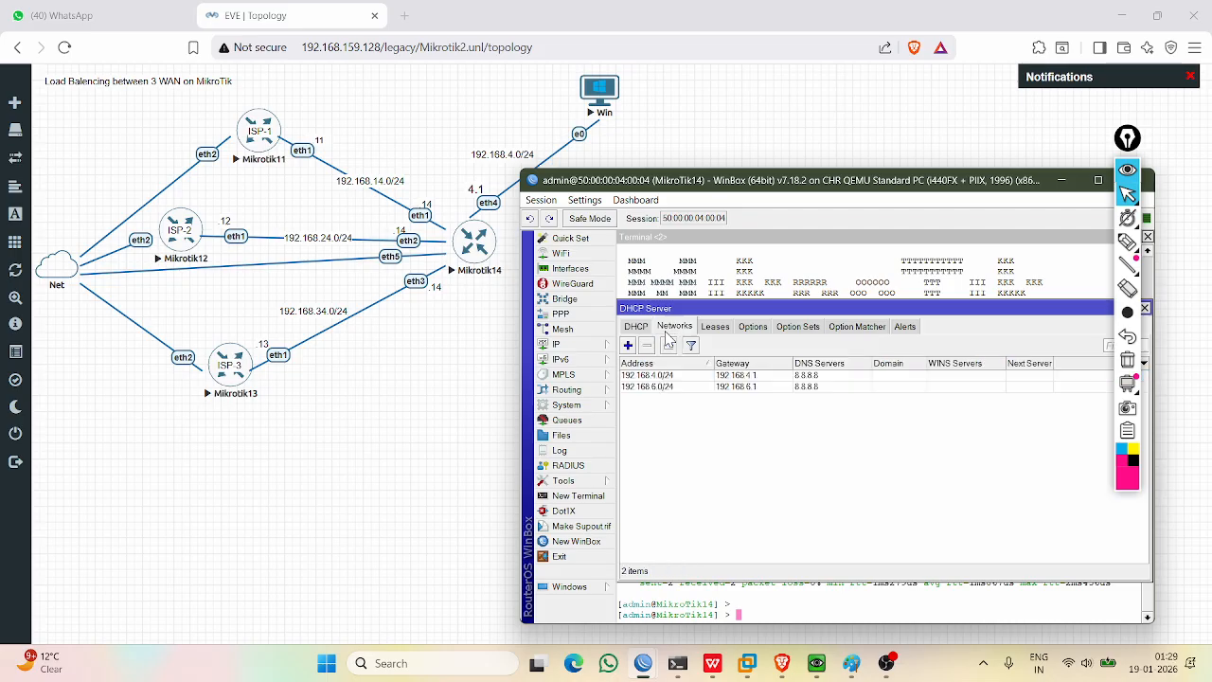
click(672, 387)
click(647, 345)
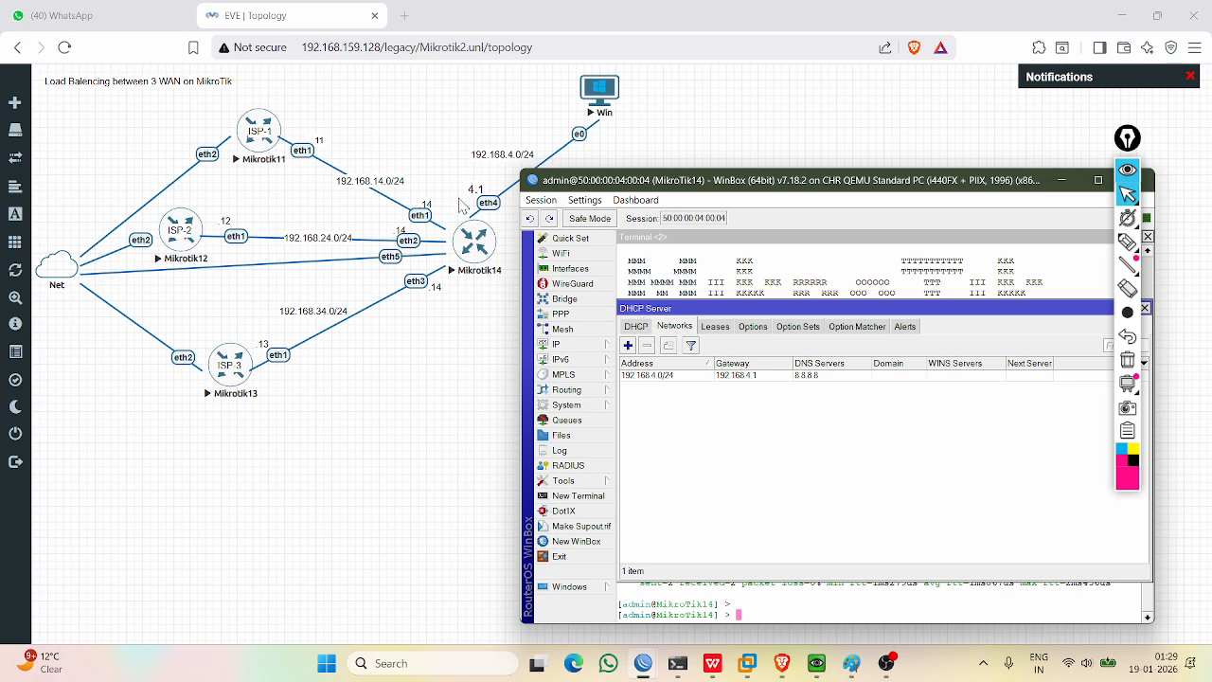
Return to MikroTik14's DHCP server list and review the remaining dhcp1 server on ether4.
click(637, 326)
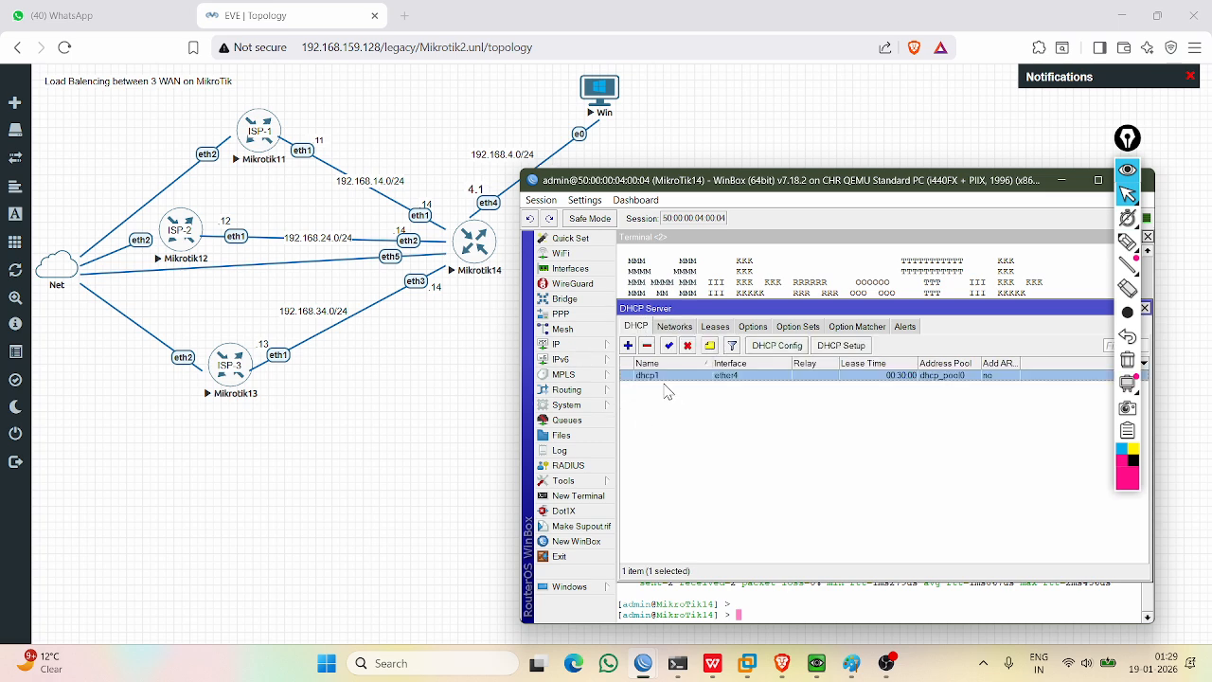
click(667, 391)
click(712, 377)
Move the annotation toolbar clear of the router window, view the full topology, and bring MikroTik14's WinBox window back.
drag(1127, 139, 1195, 142)
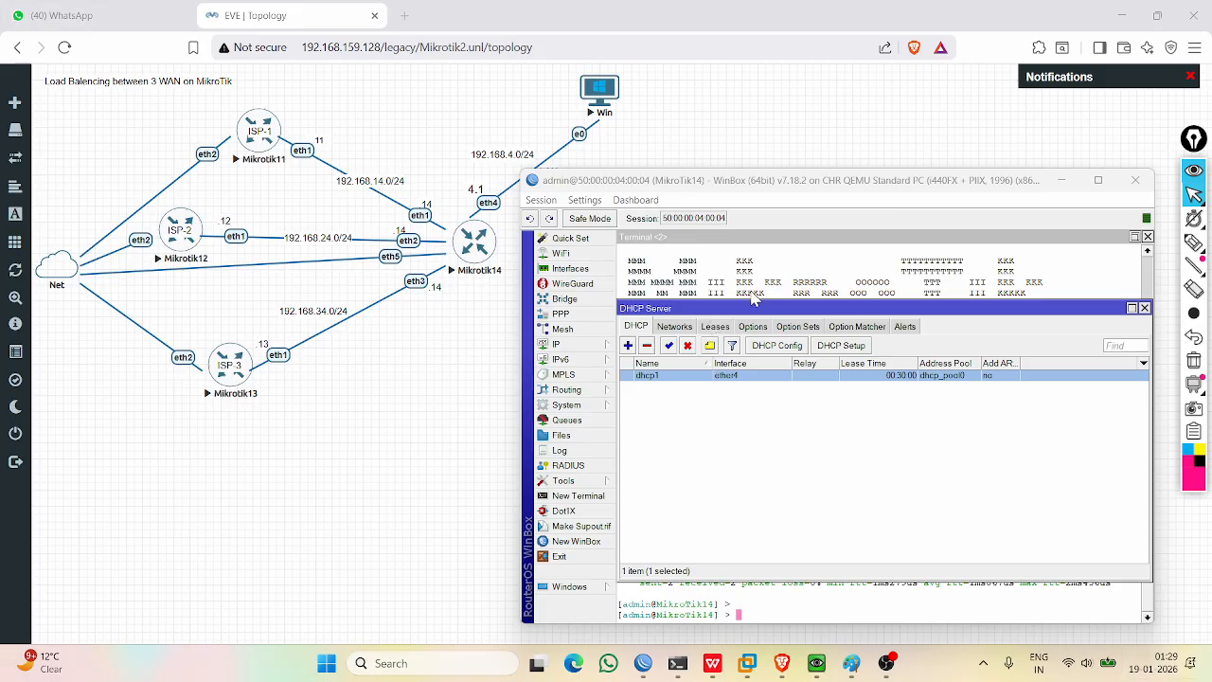
click(1062, 181)
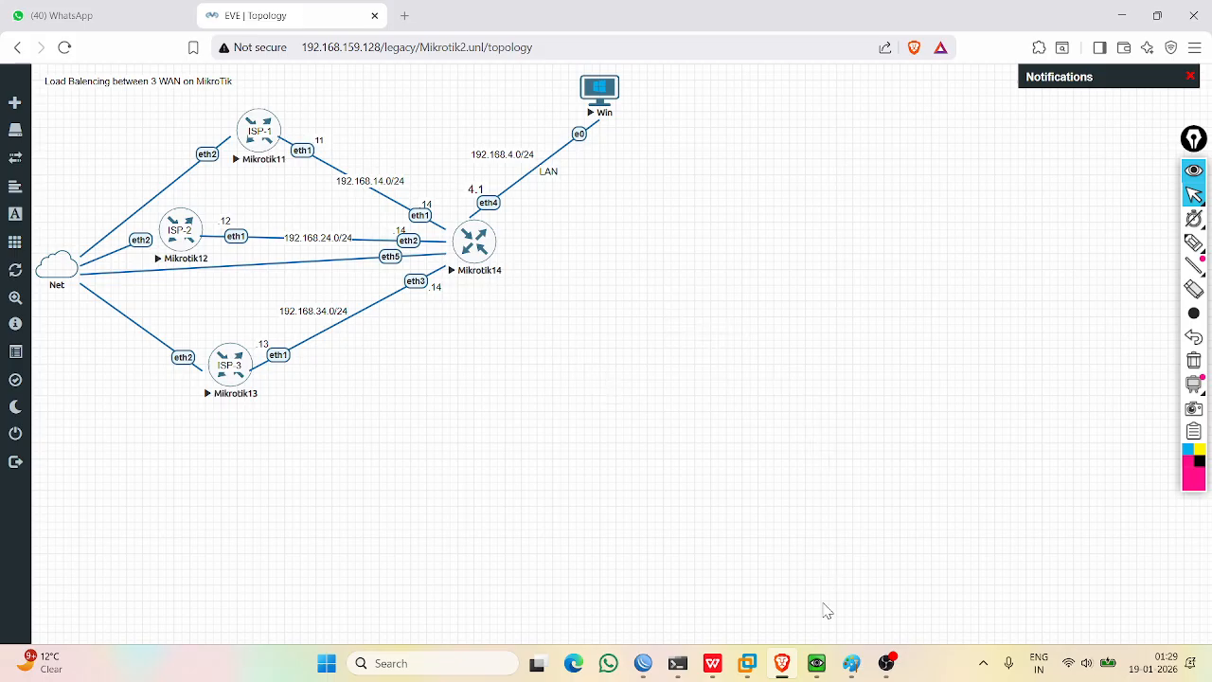
mouse_move(651, 663)
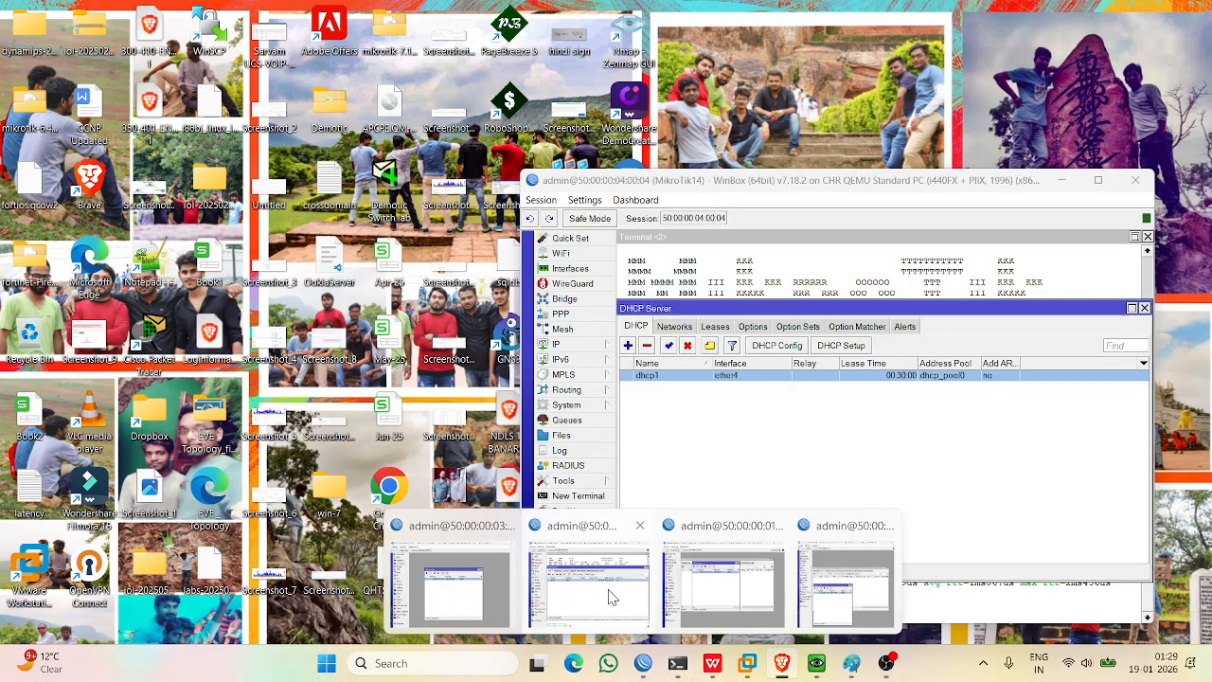
click(612, 596)
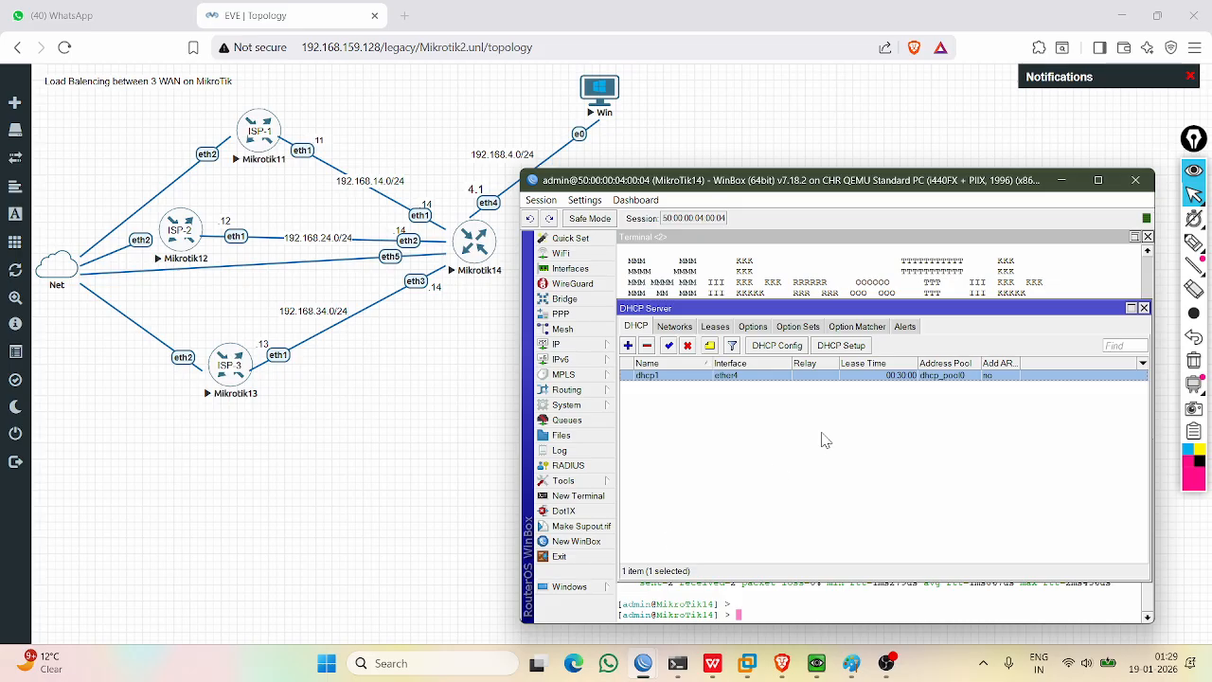
Close MikroTik14's DHCP server and terminal windows, leaving only the Route List open.
click(820, 438)
click(1144, 308)
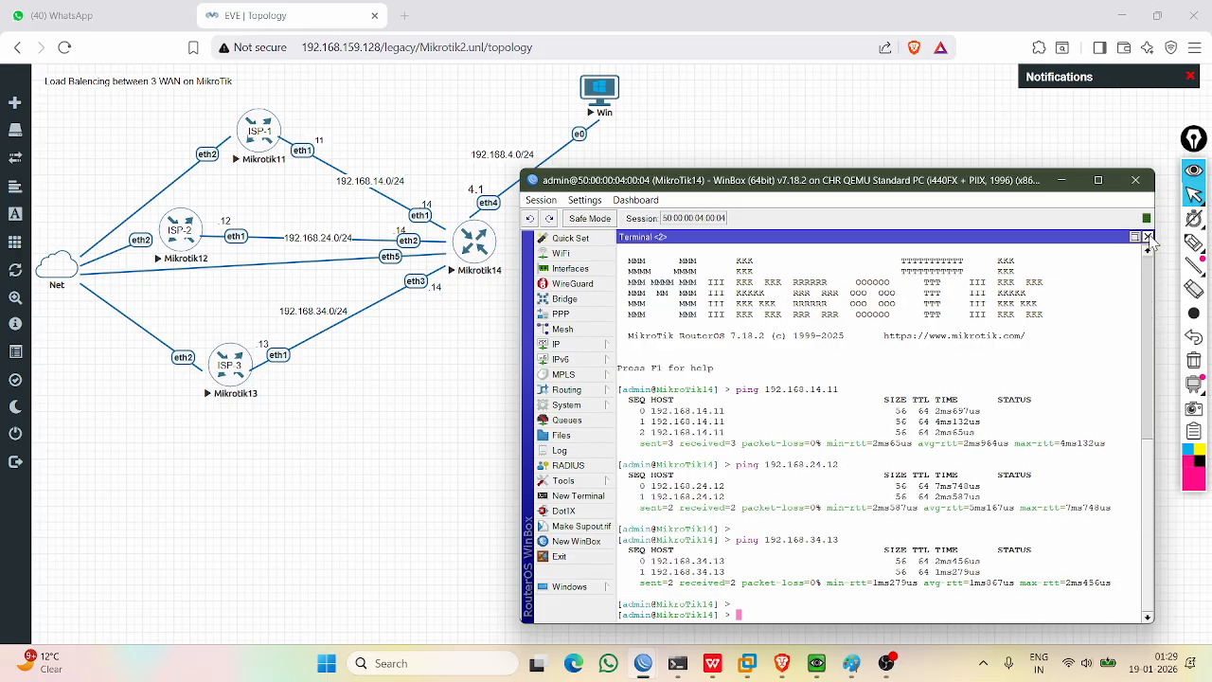
click(1147, 237)
click(1147, 237)
click(1147, 236)
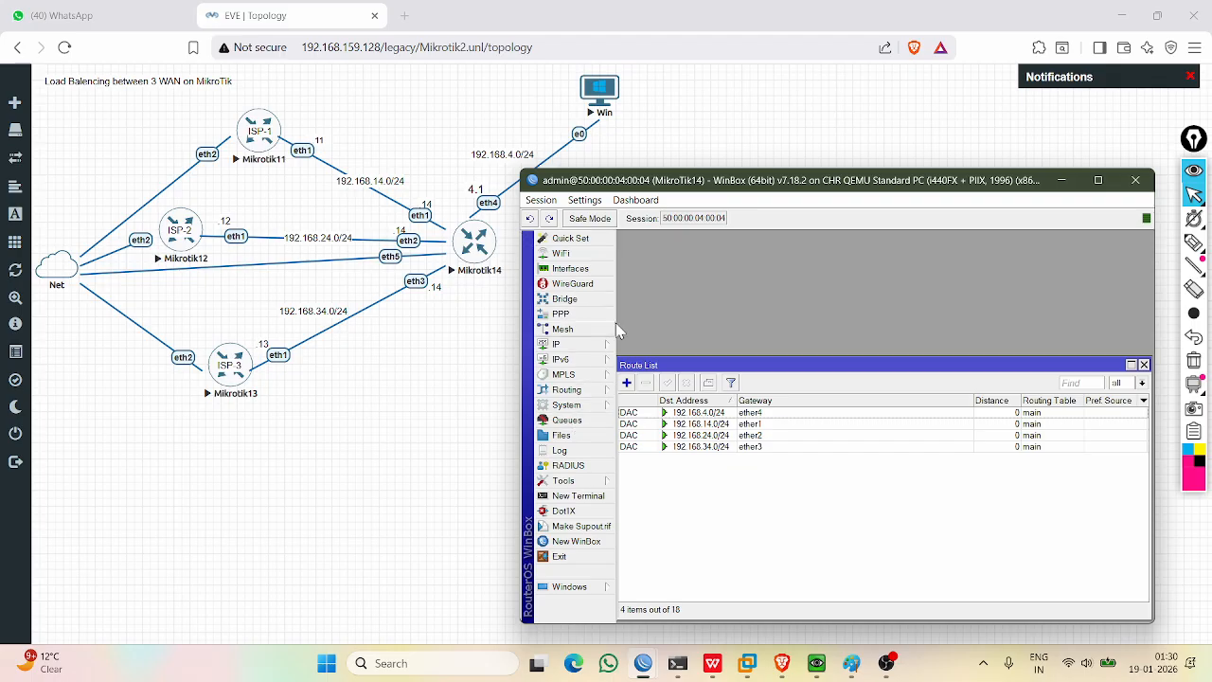
Check which routing tables a new MikroTik14 route offers, and close the new route without saving it.
click(560, 344)
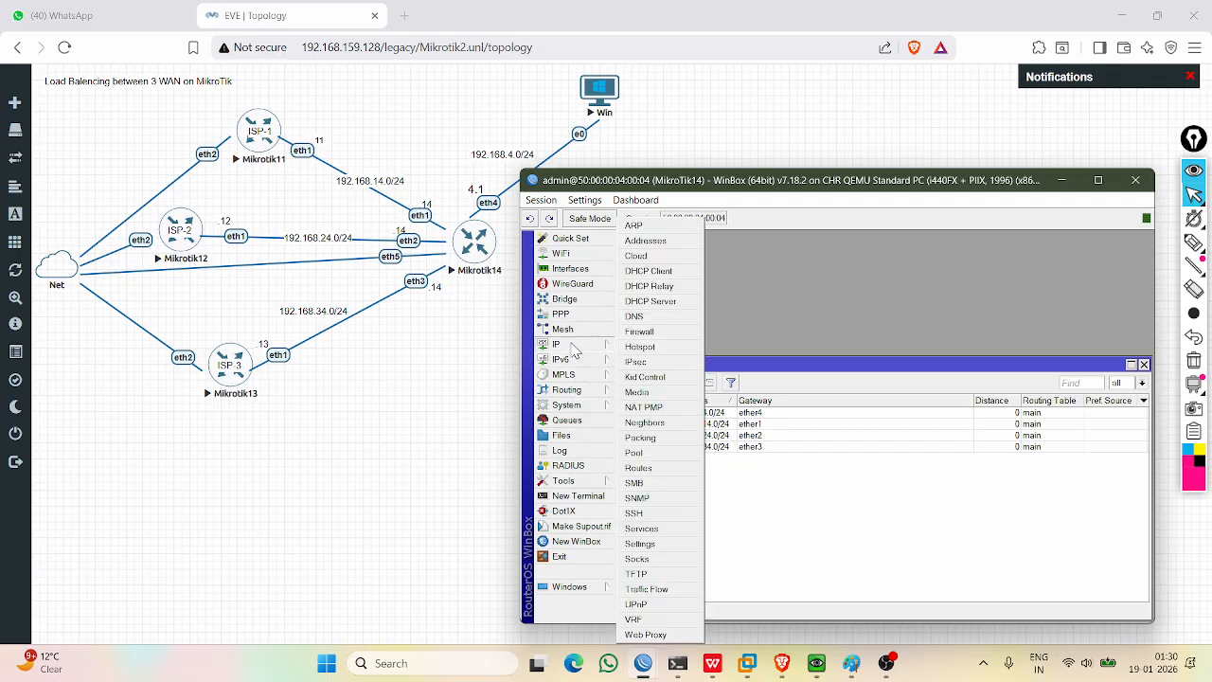
click(649, 478)
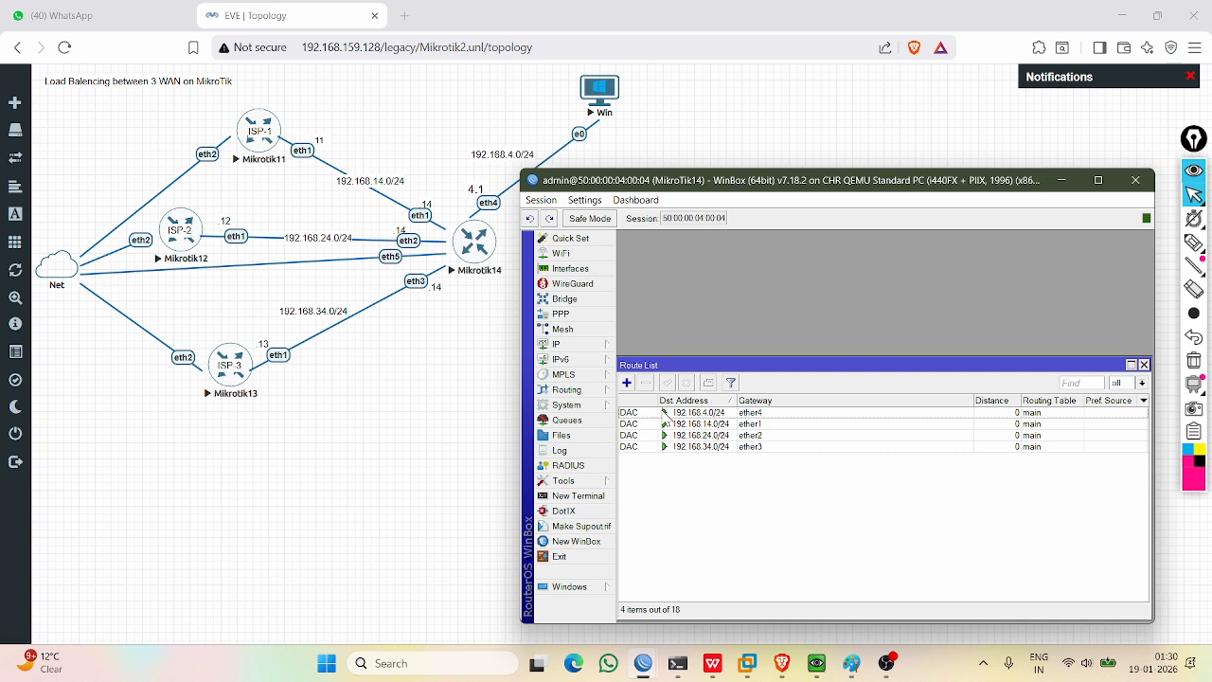
click(627, 384)
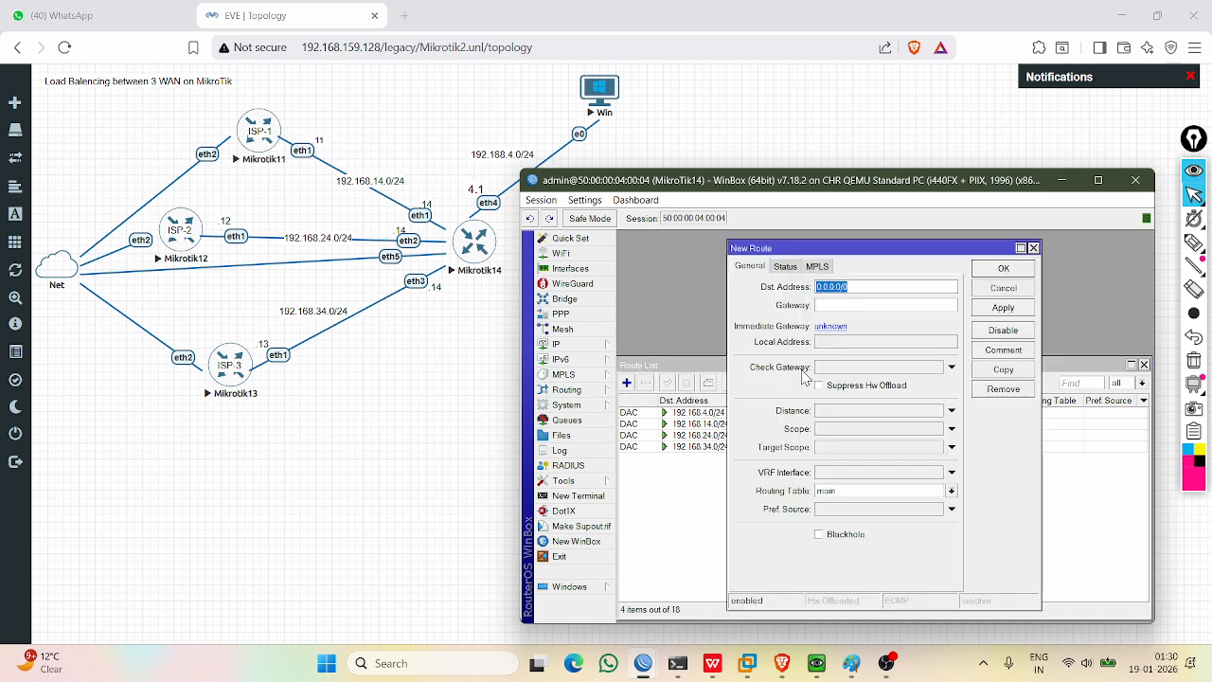
click(951, 492)
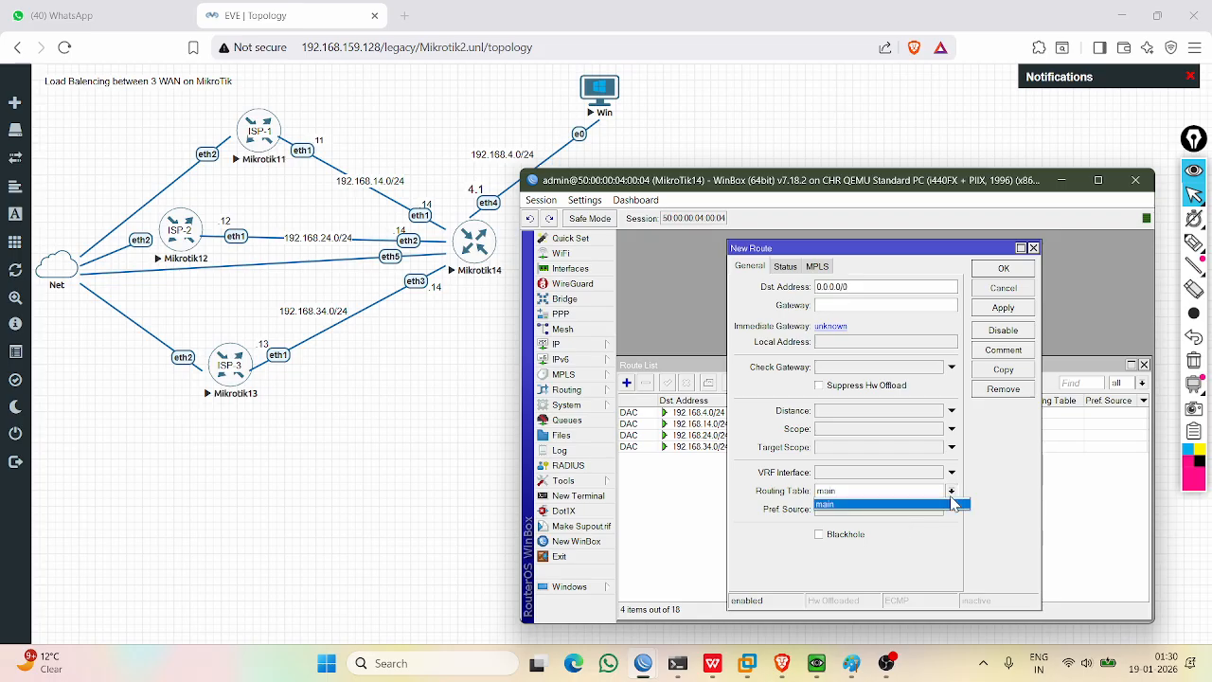
click(818, 504)
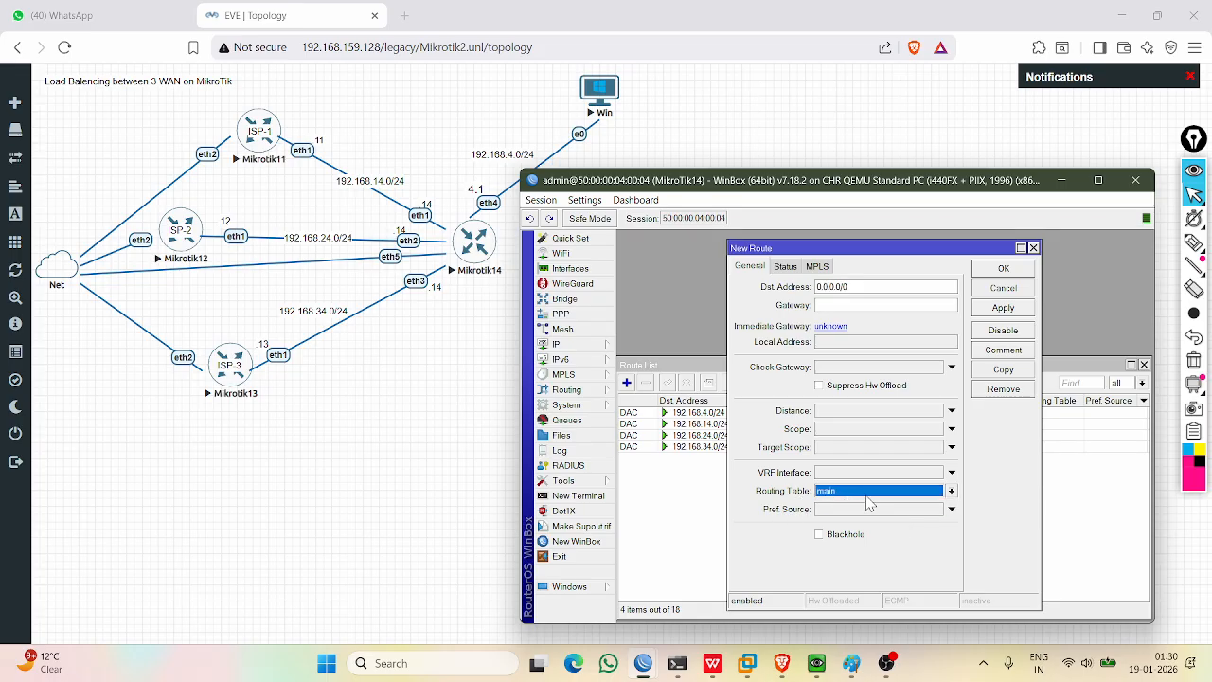
click(951, 491)
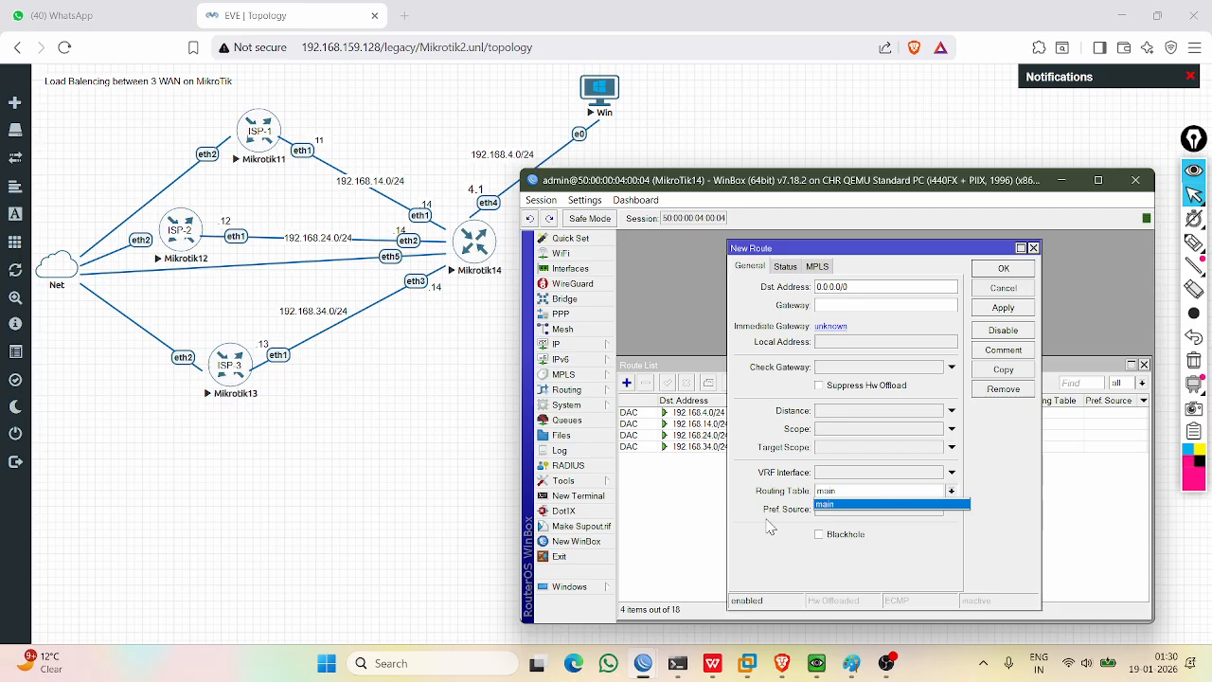
click(1033, 250)
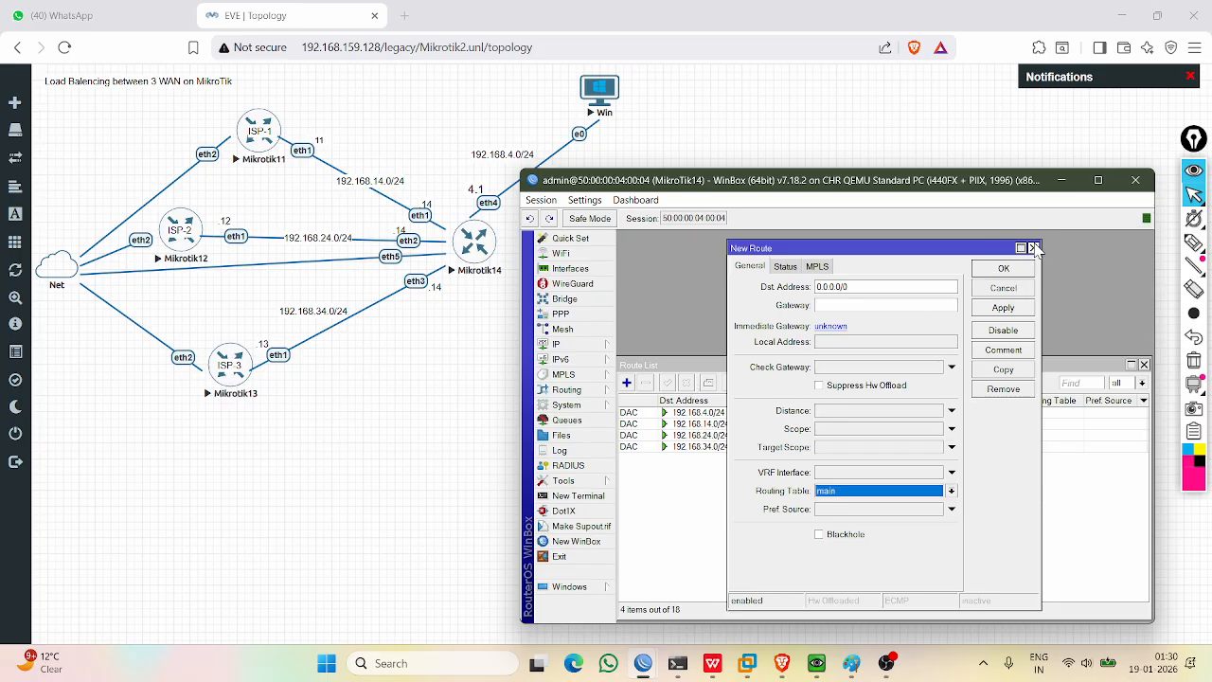
click(1033, 249)
Add a routing table named WAN1 with FIB enabled to MikroTik14's routing tables.
click(587, 391)
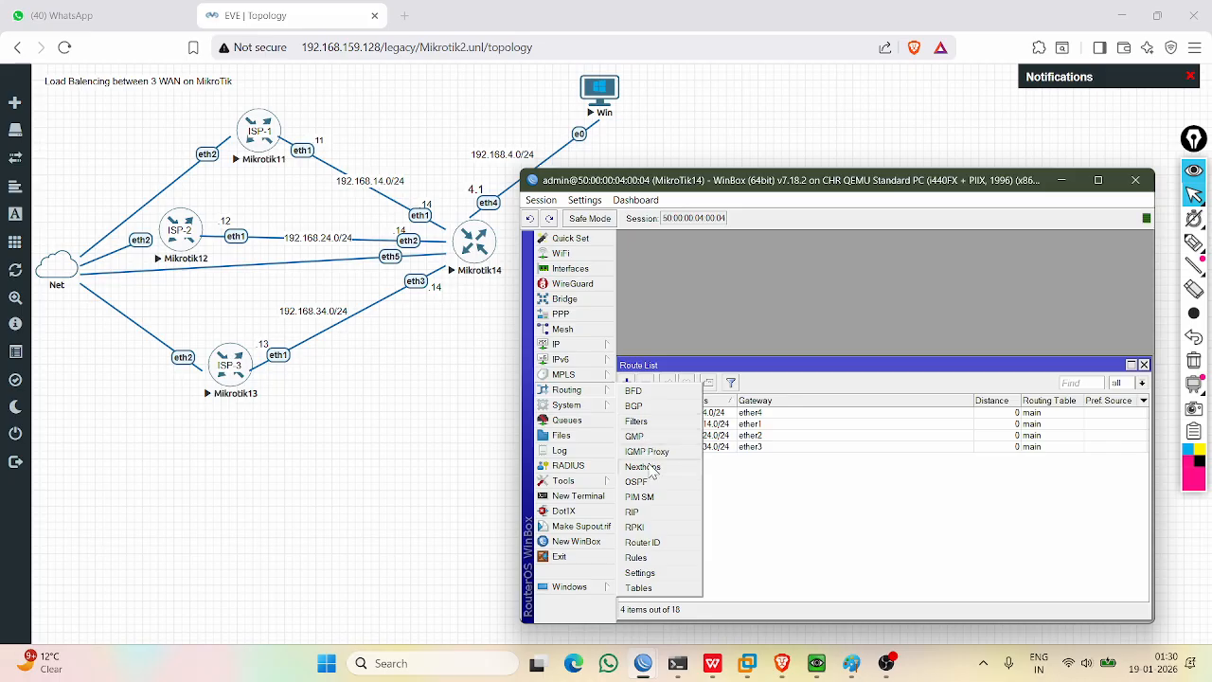
click(645, 588)
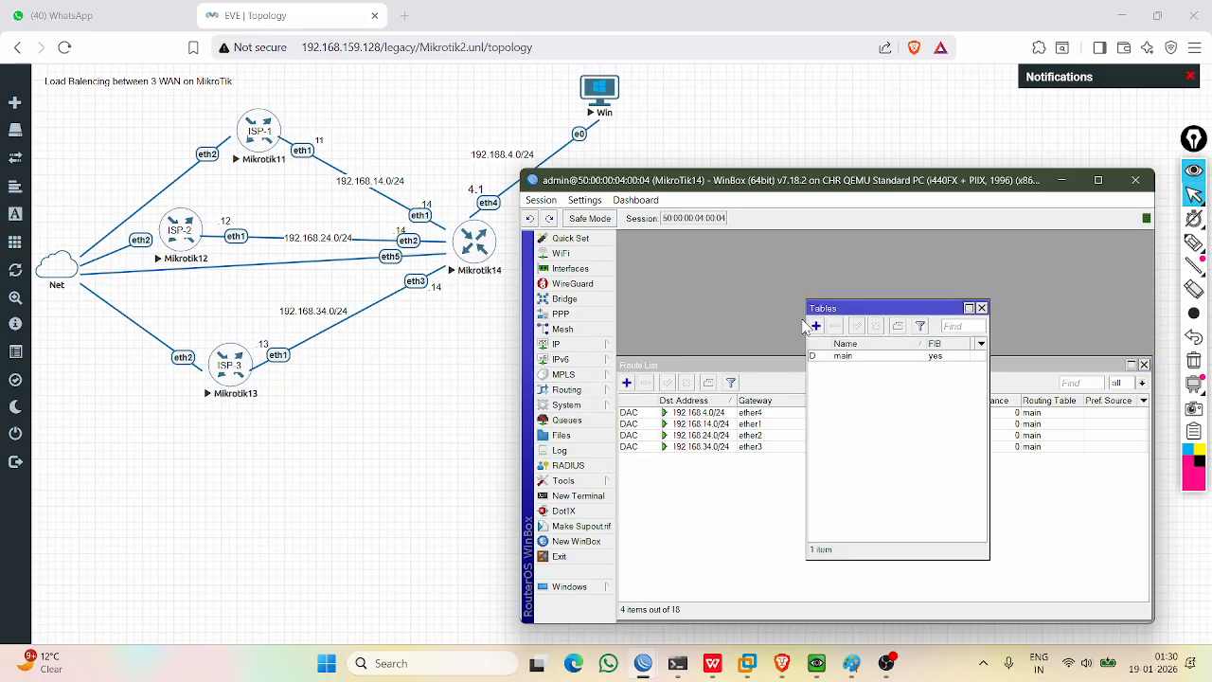
drag(807, 312, 749, 313)
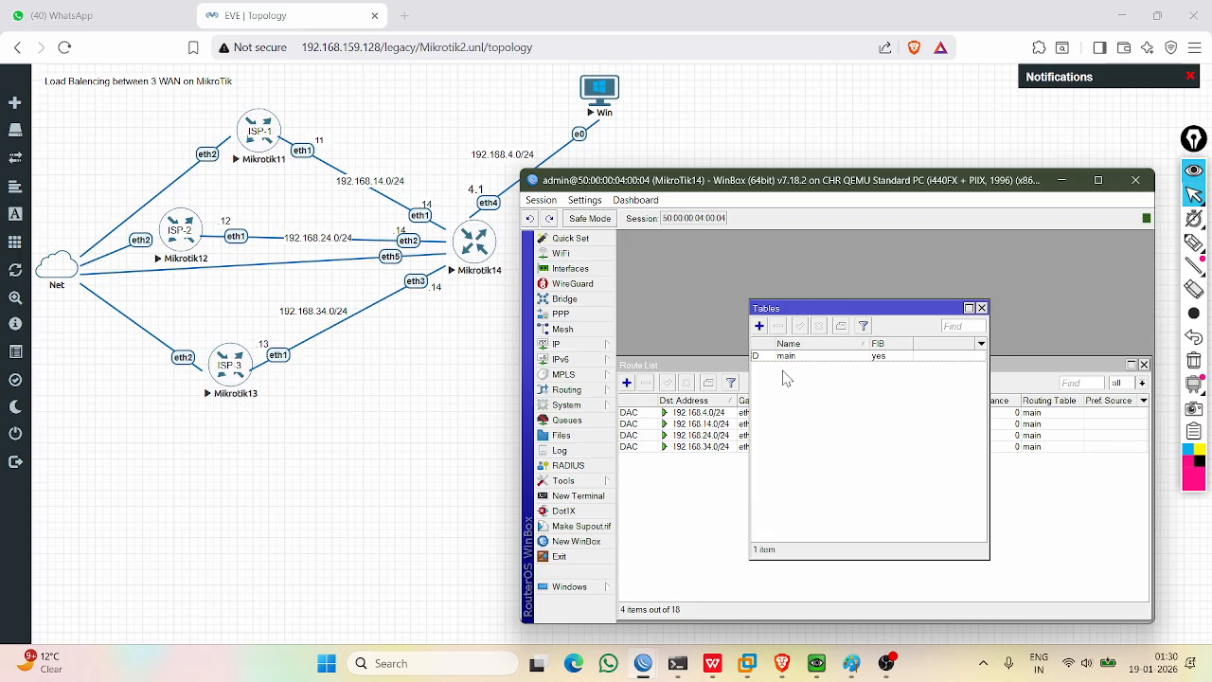
click(759, 328)
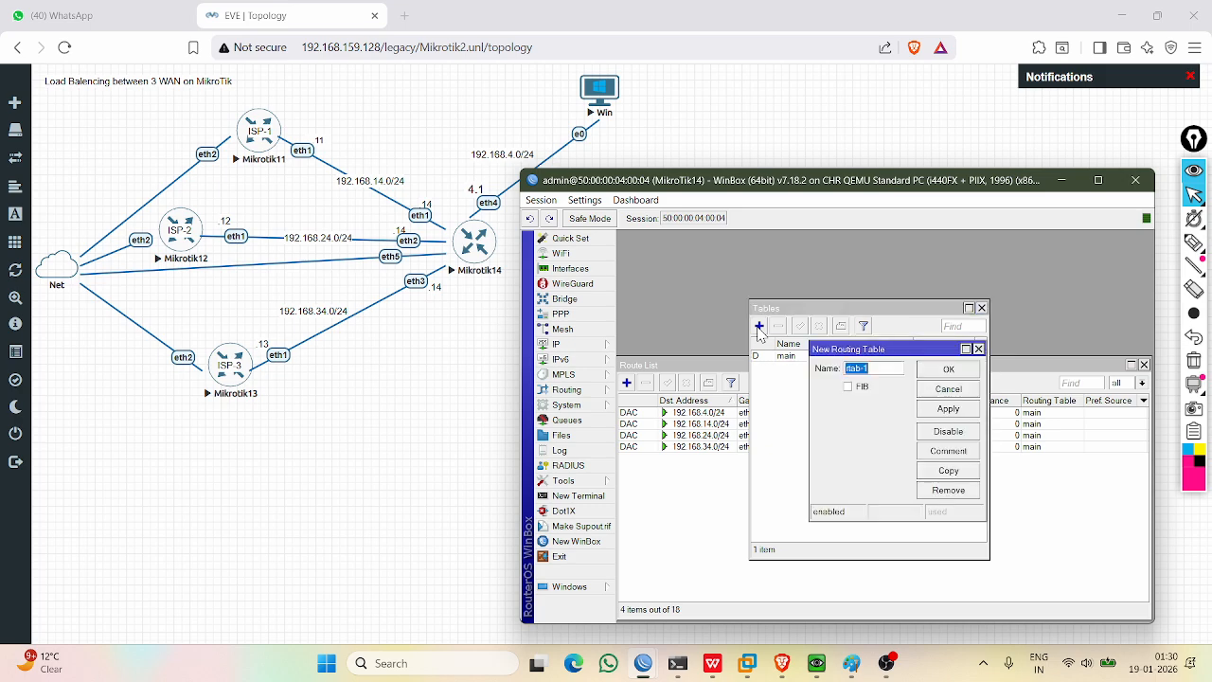
text(rtab 1)
key(Caps_Lock)
text(WAN1)
click(852, 388)
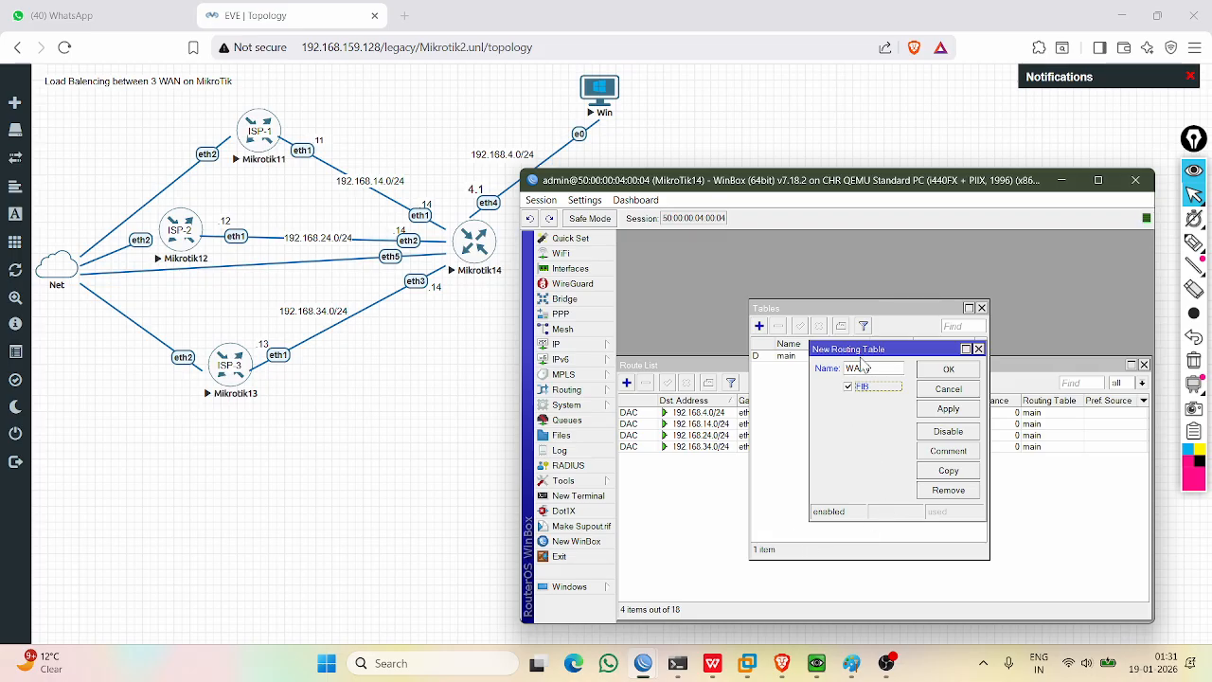
drag(861, 350, 836, 380)
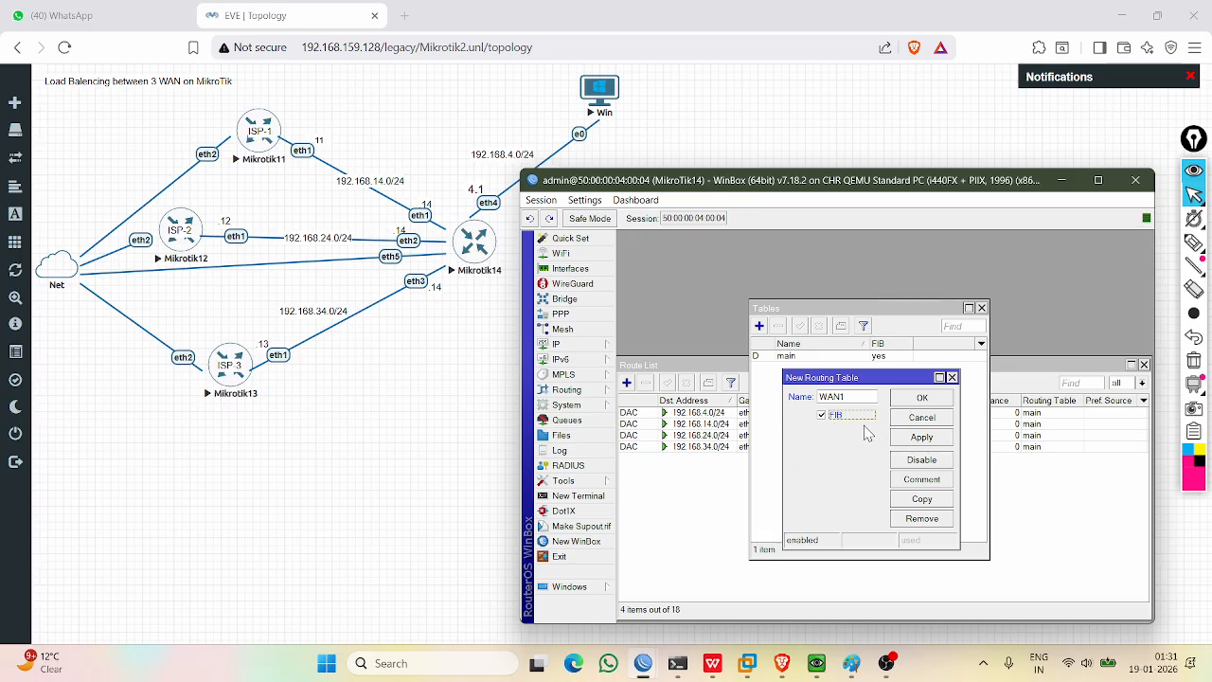
click(919, 400)
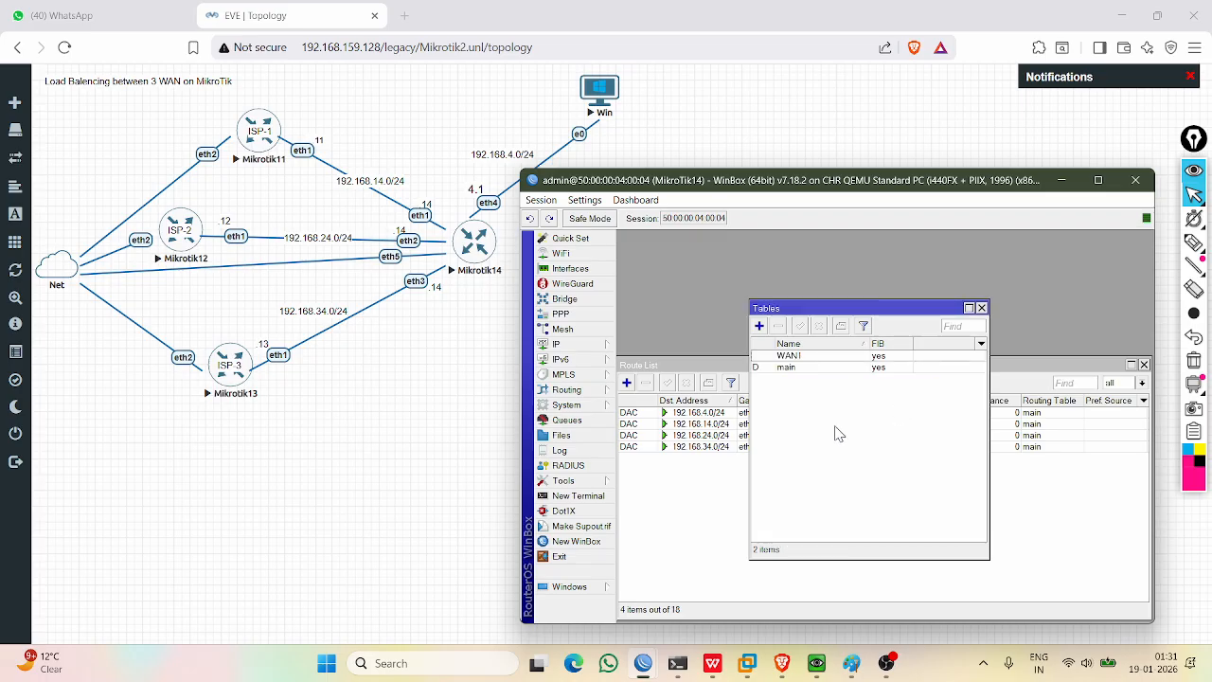
Add a second routing table named WAN2 with FIB enabled.
click(758, 325)
key(BackSpace)
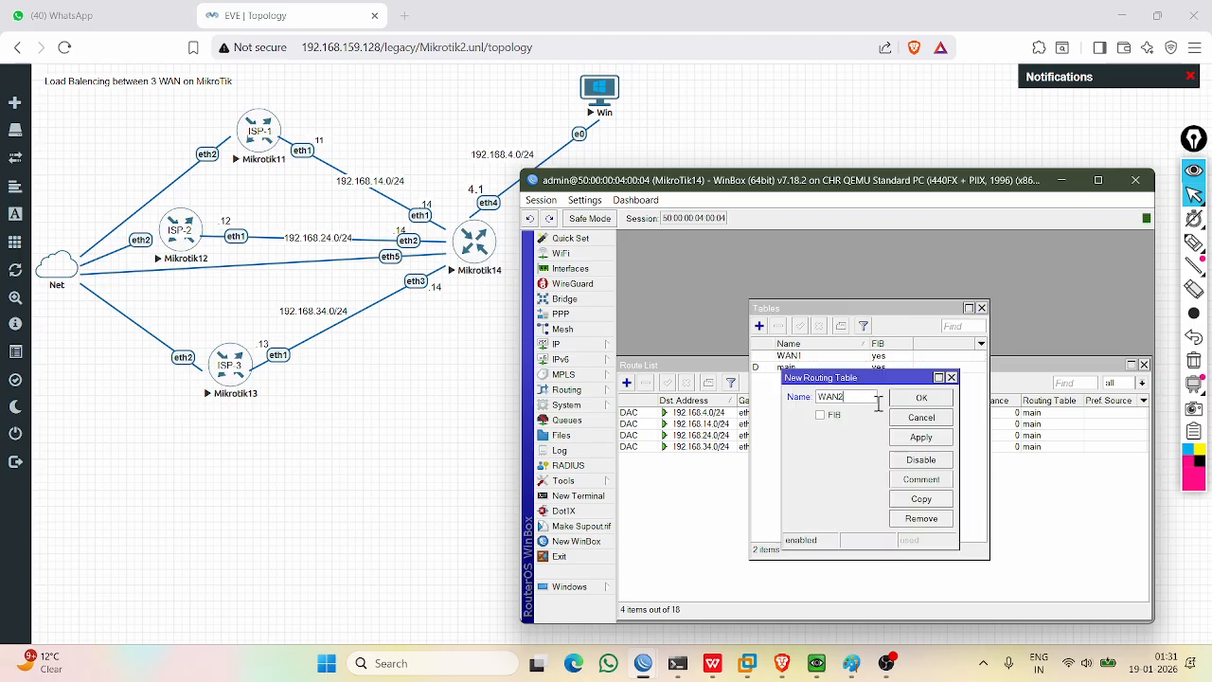
click(820, 416)
click(921, 437)
click(909, 399)
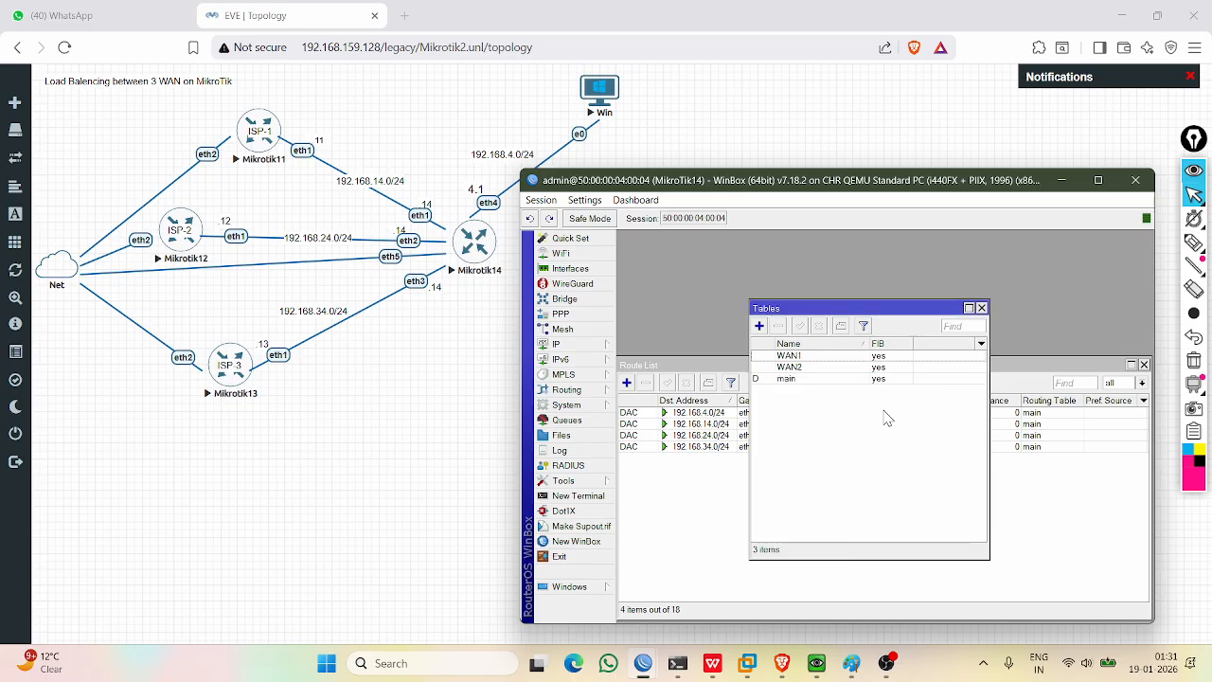
Add a third routing table named WAN3 with FIB enabled.
click(758, 326)
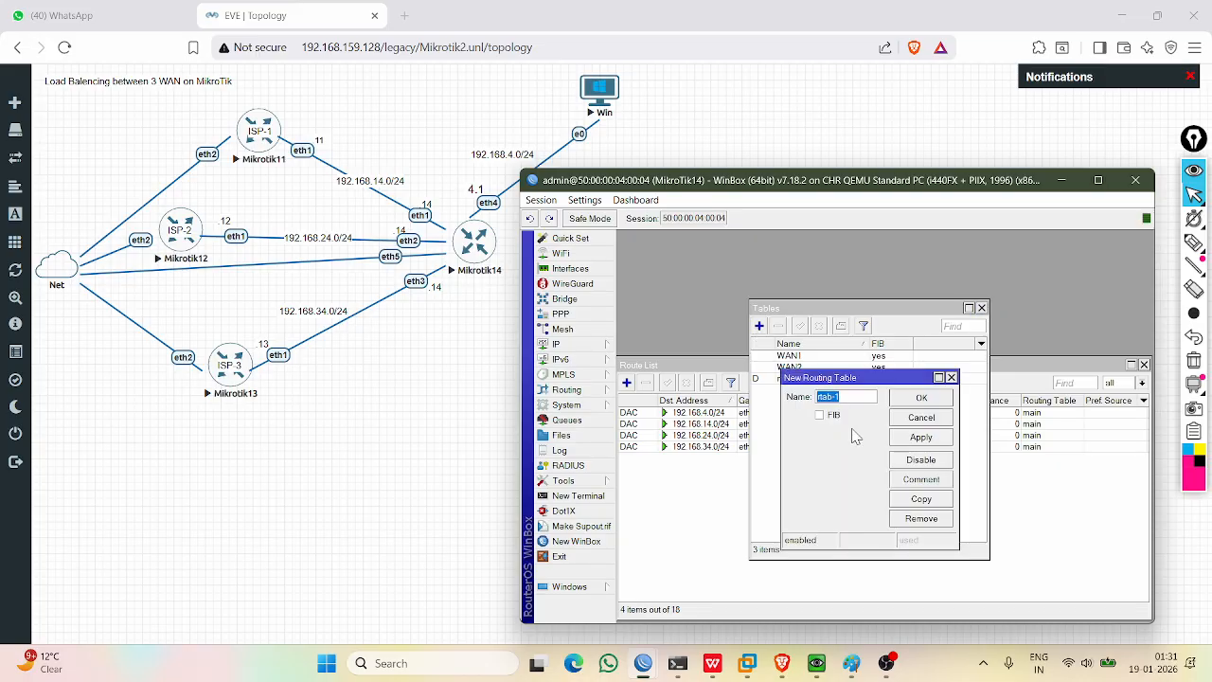
text(WAN3)
click(820, 415)
click(945, 400)
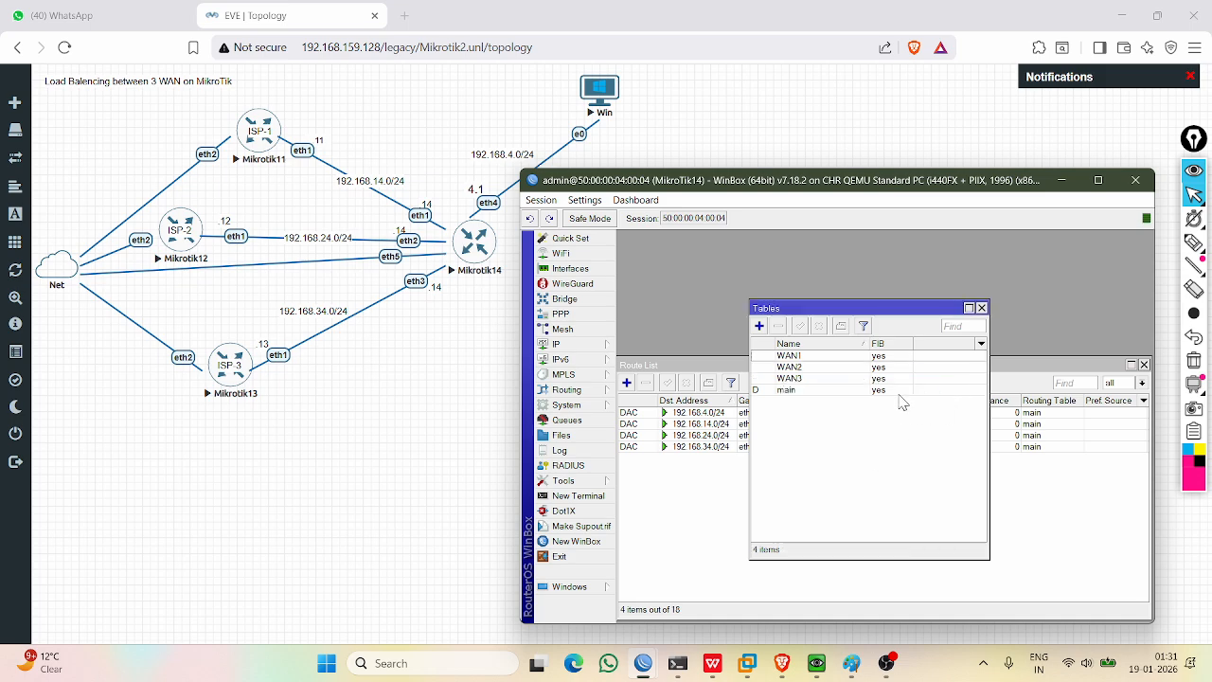
Review the WAN1, WAN2 and WAN3 entries and close the routing tables list.
click(786, 356)
click(789, 367)
click(792, 379)
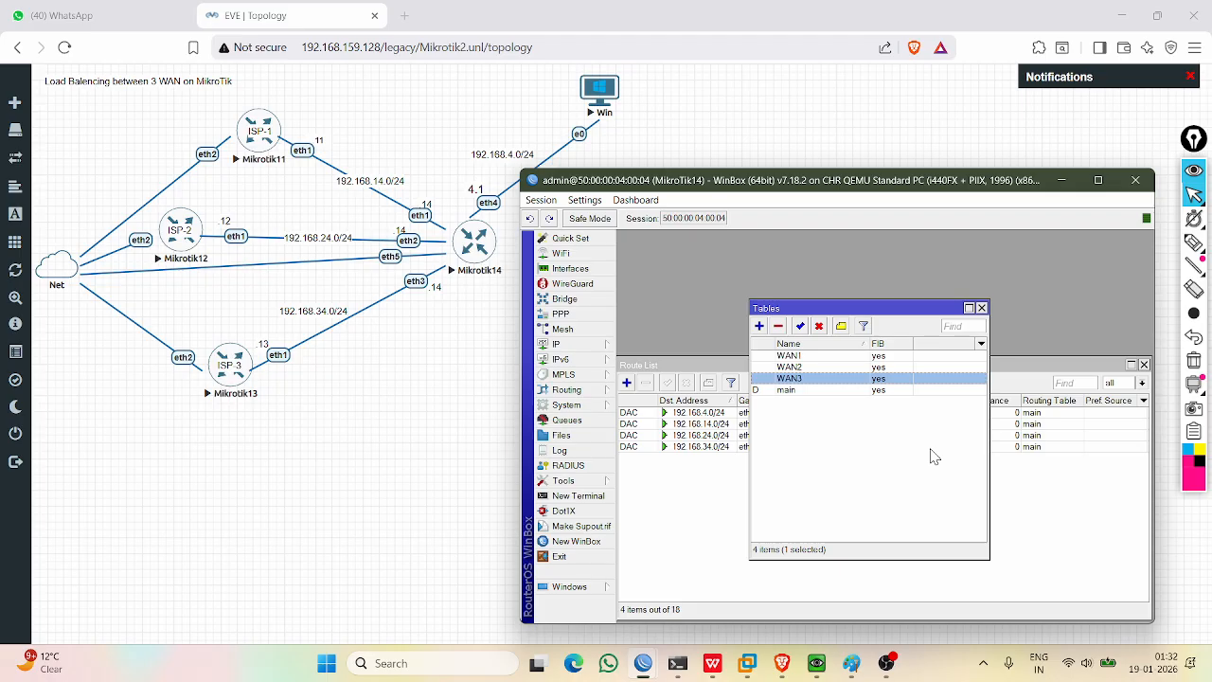
click(982, 309)
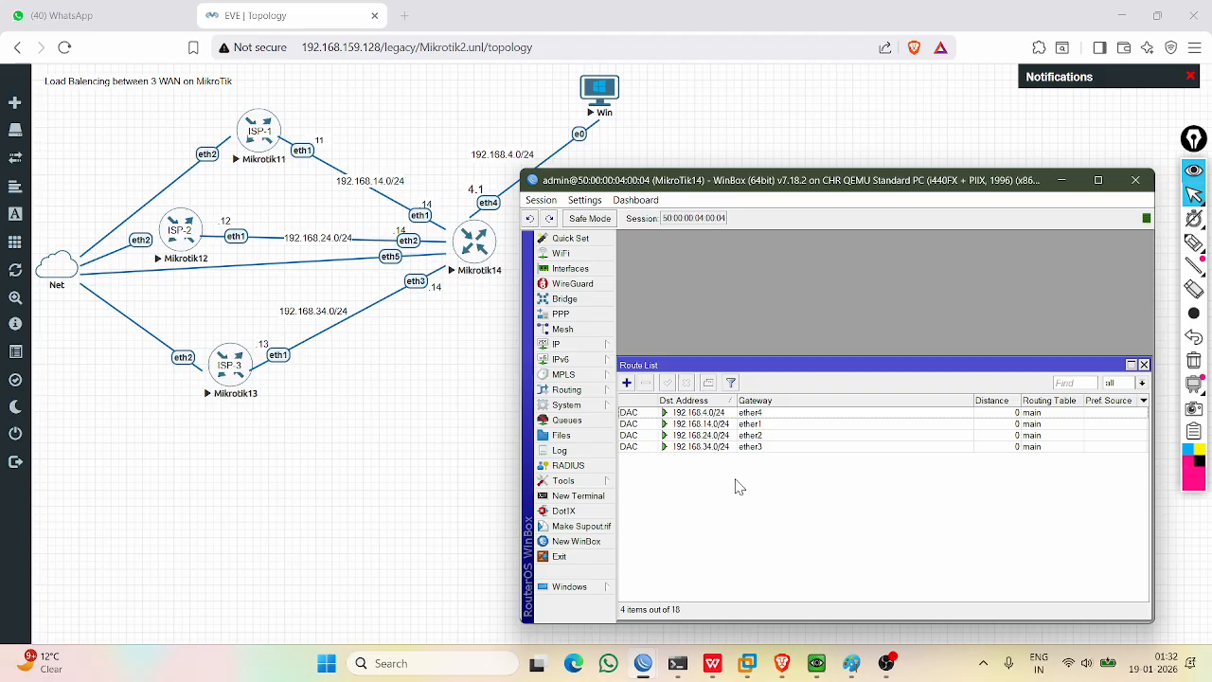
Maximize the Route List and examine the connected routes for ether1 through ether4.
click(660, 367)
click(1132, 366)
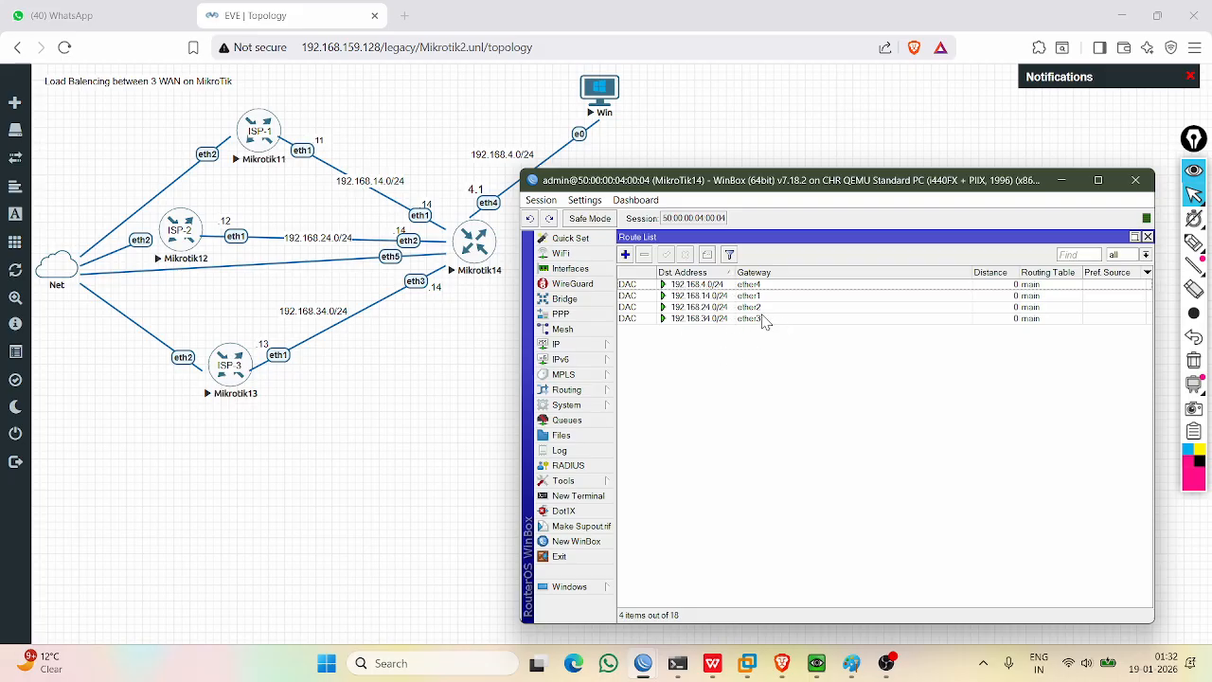
click(648, 320)
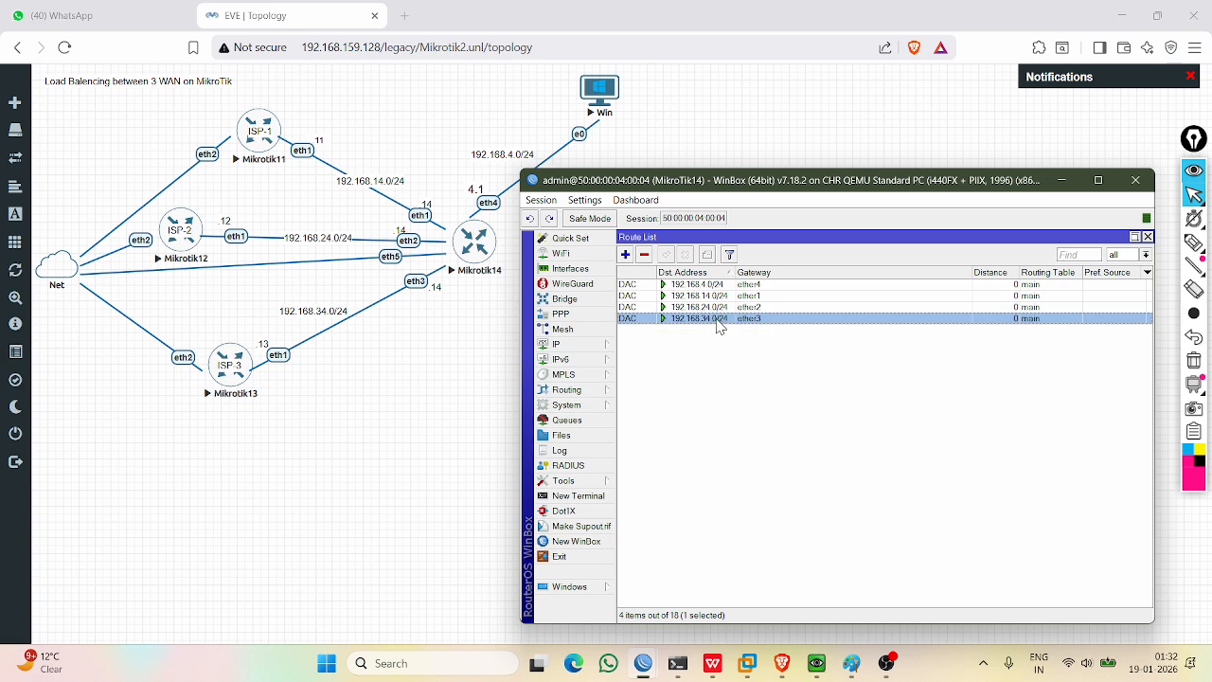
key(Up)
key(Up)
key(Up)
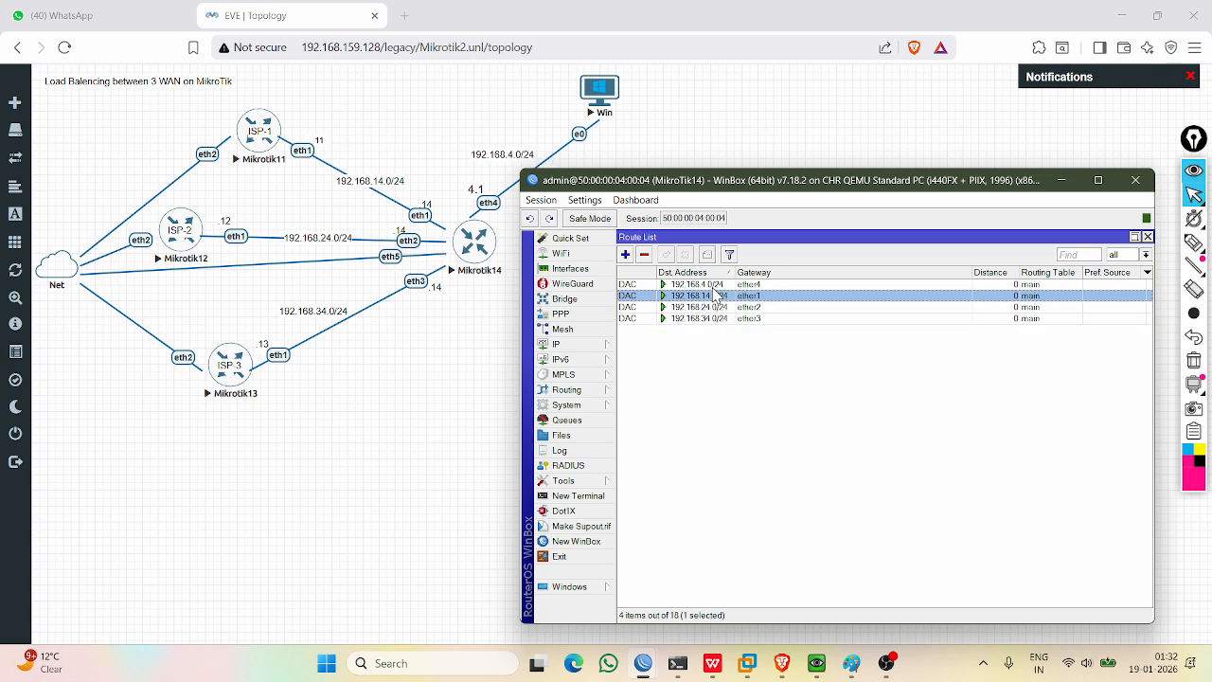
click(712, 319)
click(683, 308)
click(682, 286)
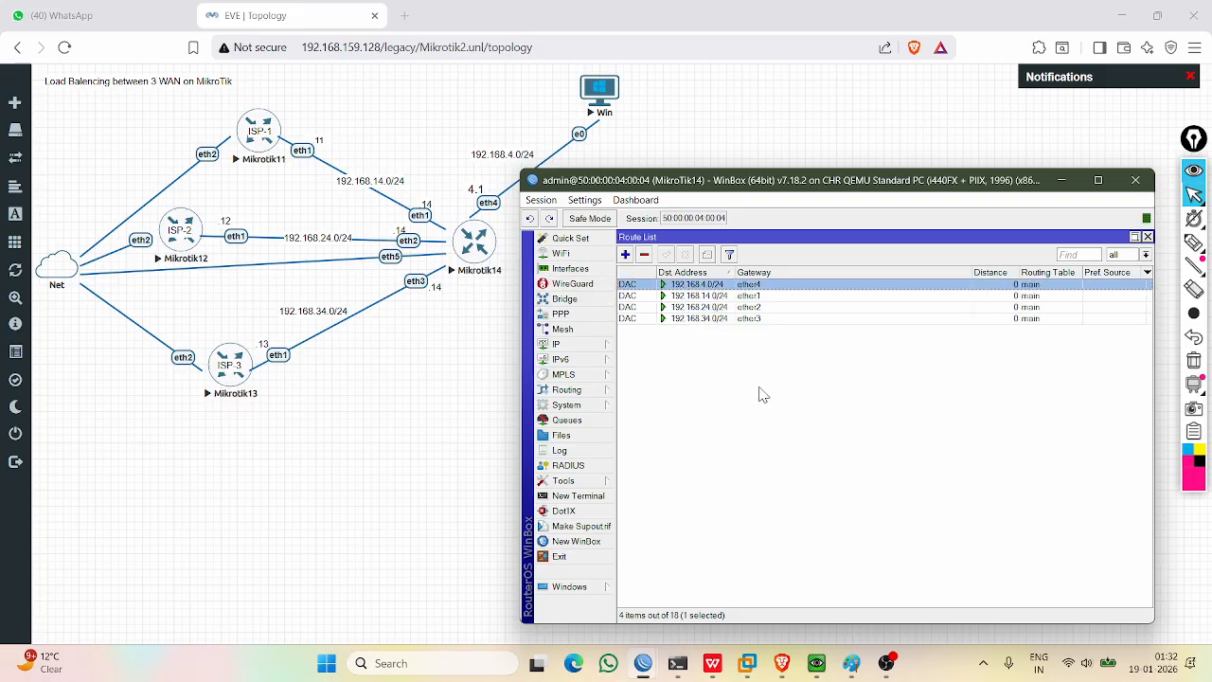
Add a default route 0.0.0.0/0 via gateway 192.168.14.11 with ping gateway checking in routing table WAN1.
click(625, 255)
click(868, 292)
drag(847, 289, 813, 289)
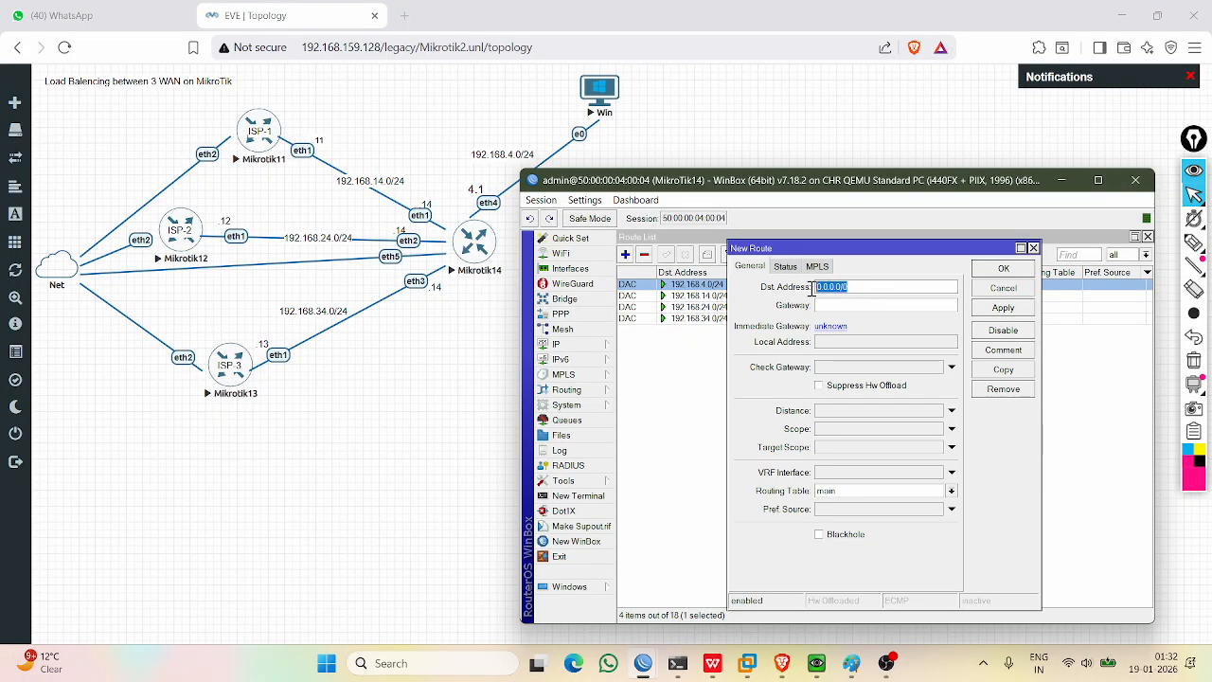
click(836, 311)
text(192.168.14.11)
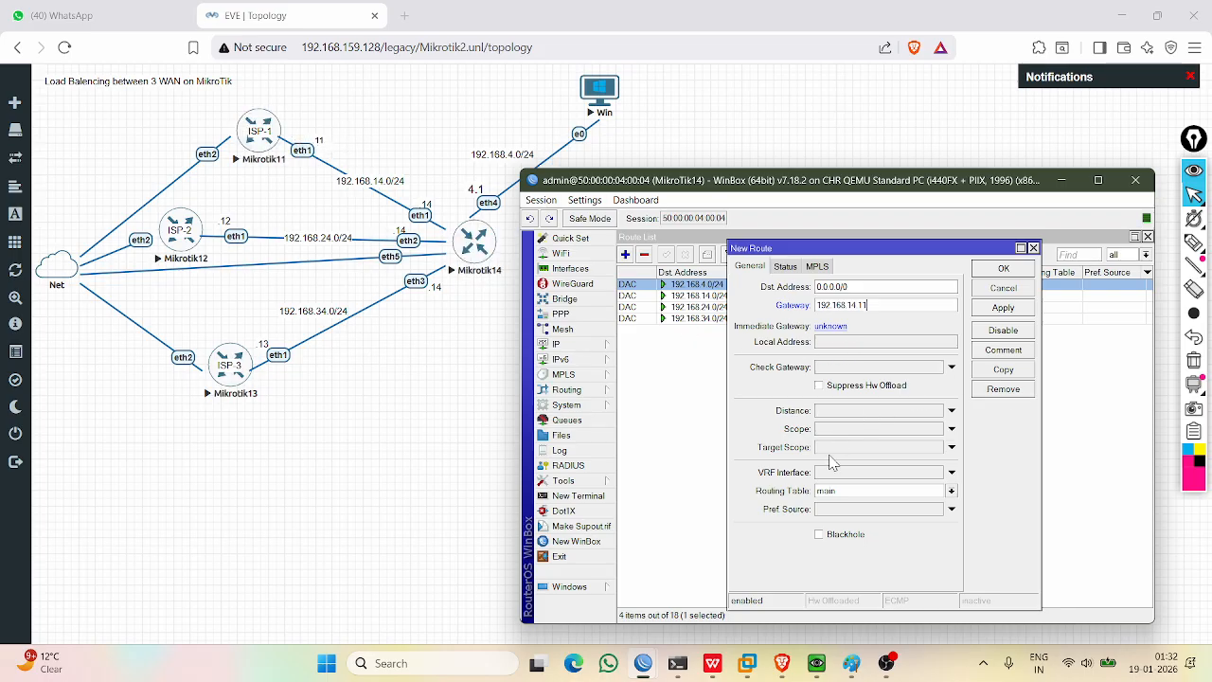
click(872, 368)
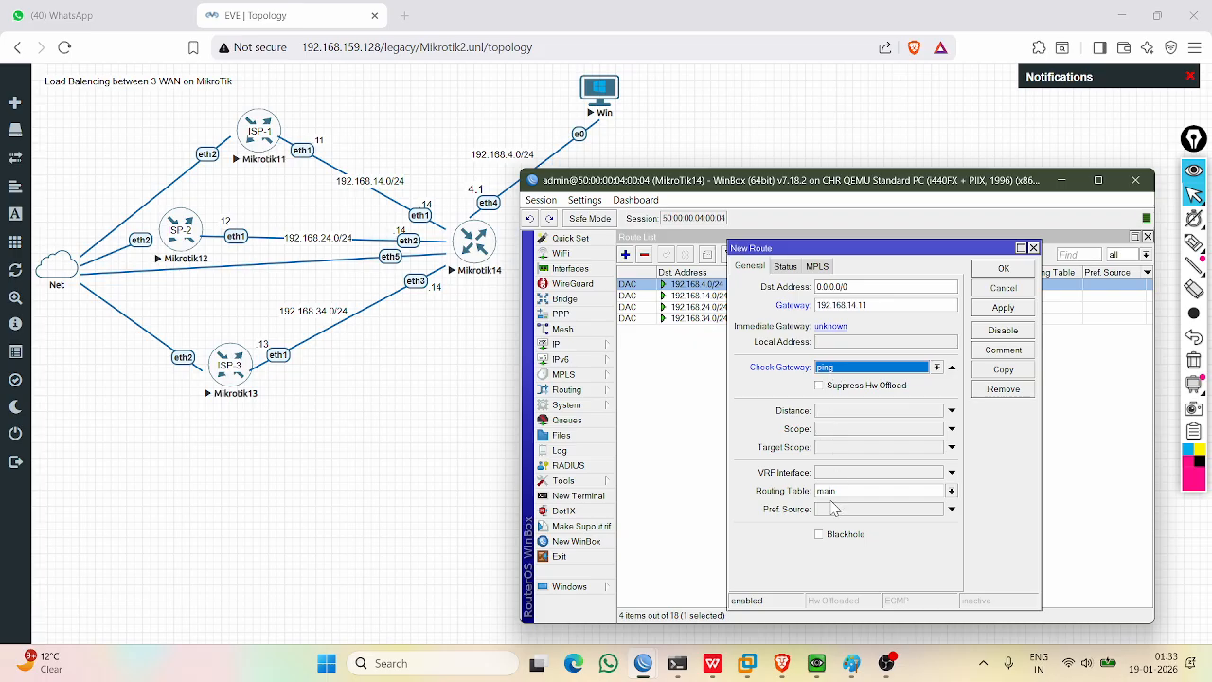
click(853, 493)
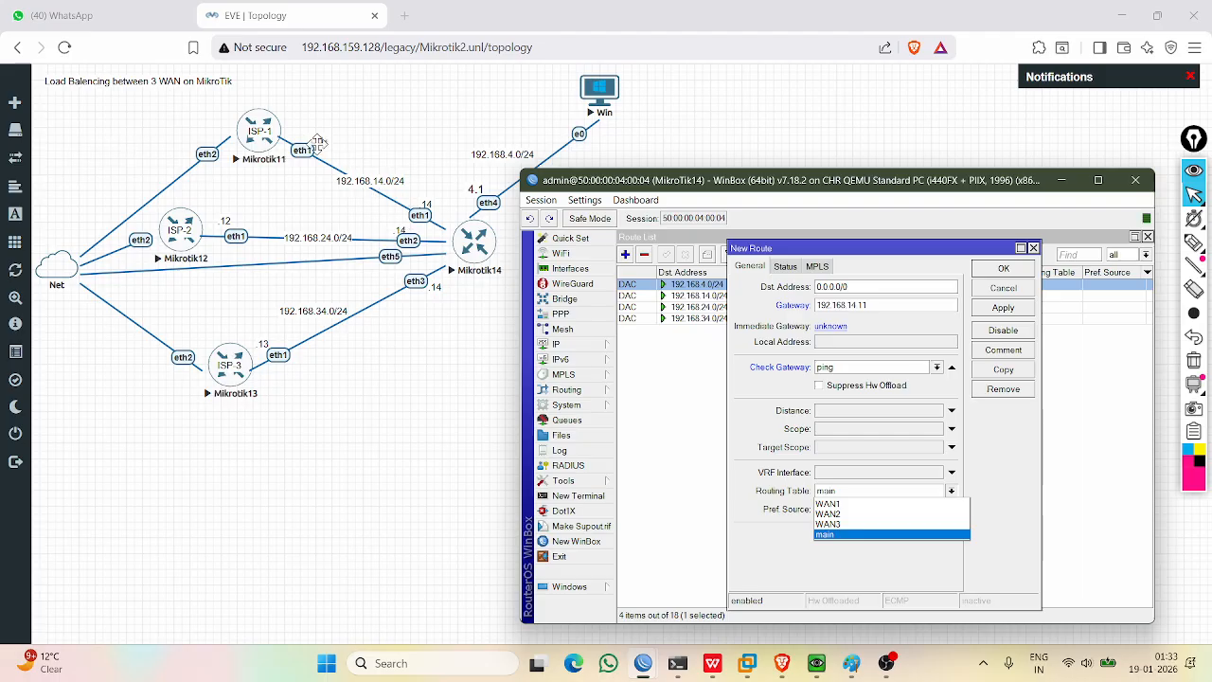
click(828, 504)
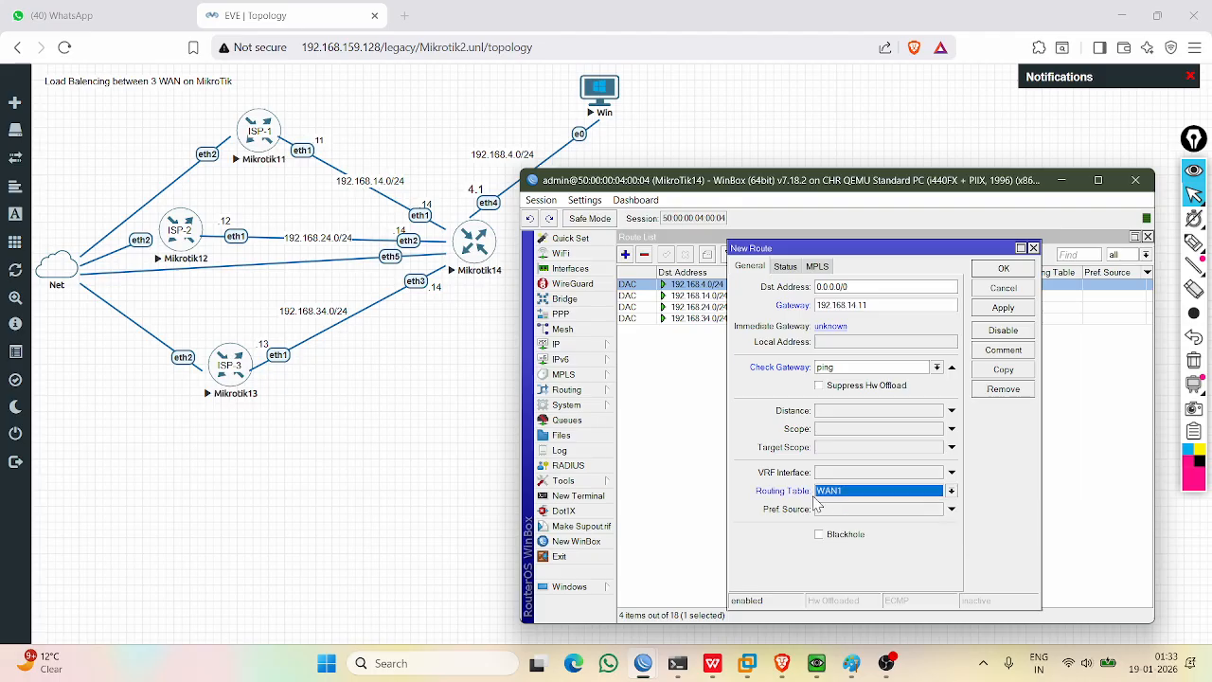
click(1003, 309)
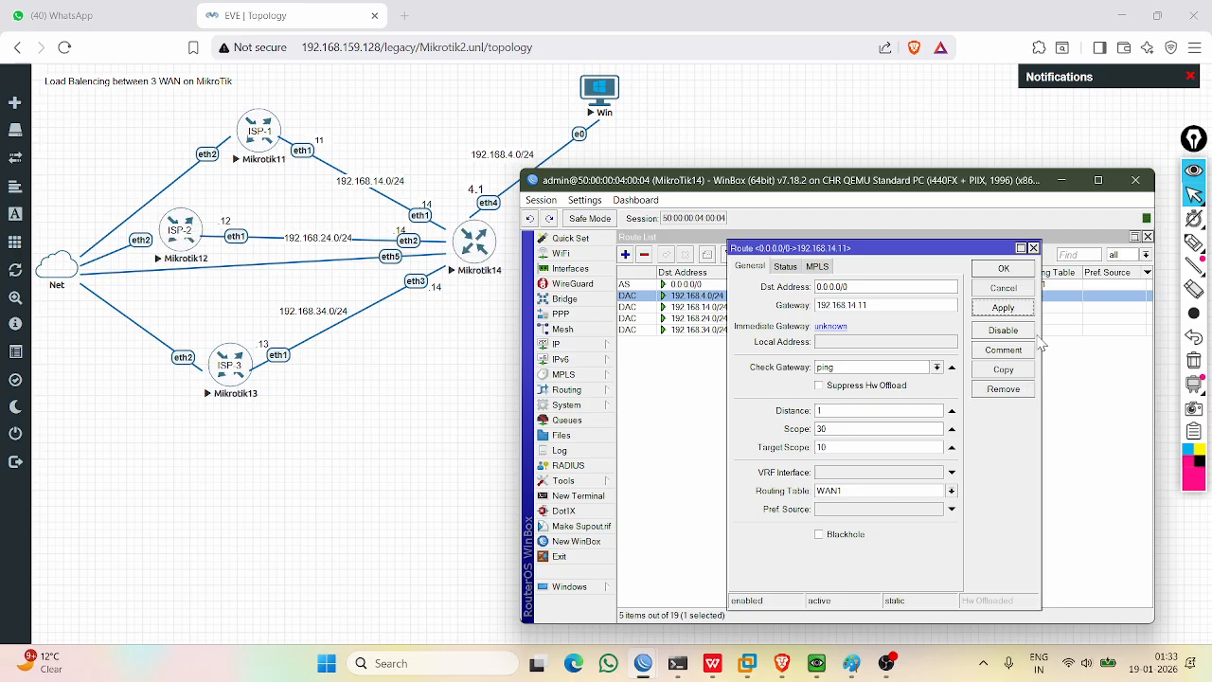
Duplicate the WAN1 default route, setting the copy's gateway to 192.168.24.12 and its routing table to WAN2.
click(1004, 370)
drag(865, 238, 843, 251)
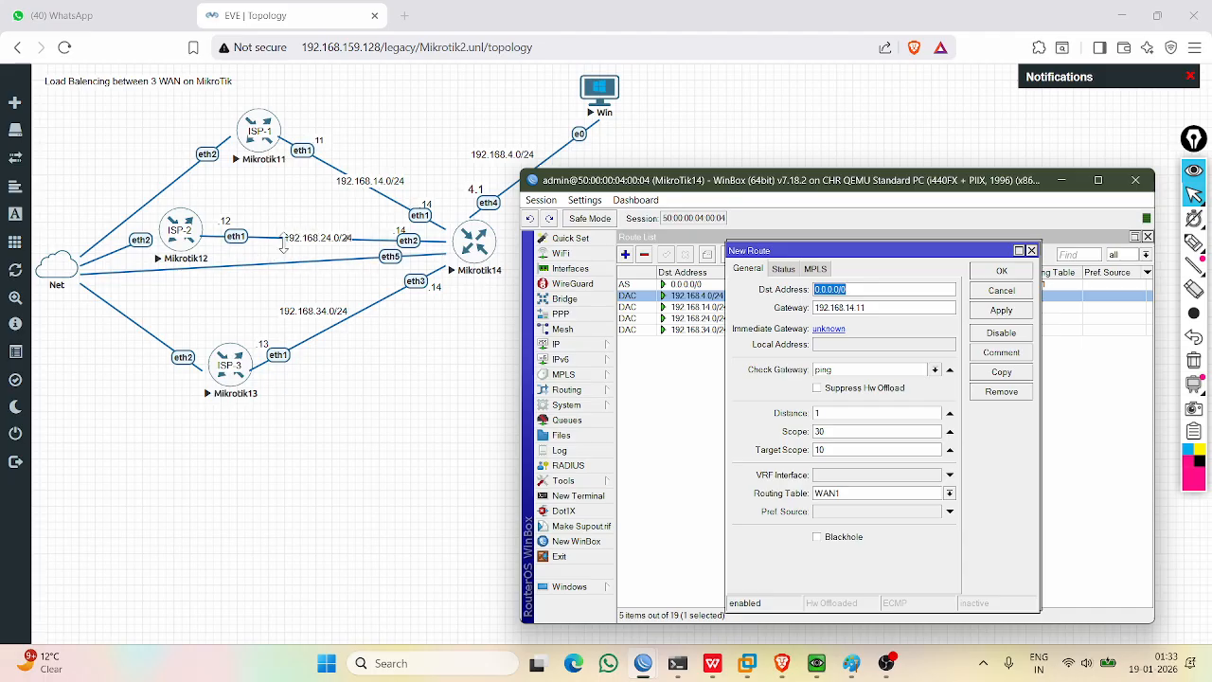
click(871, 308)
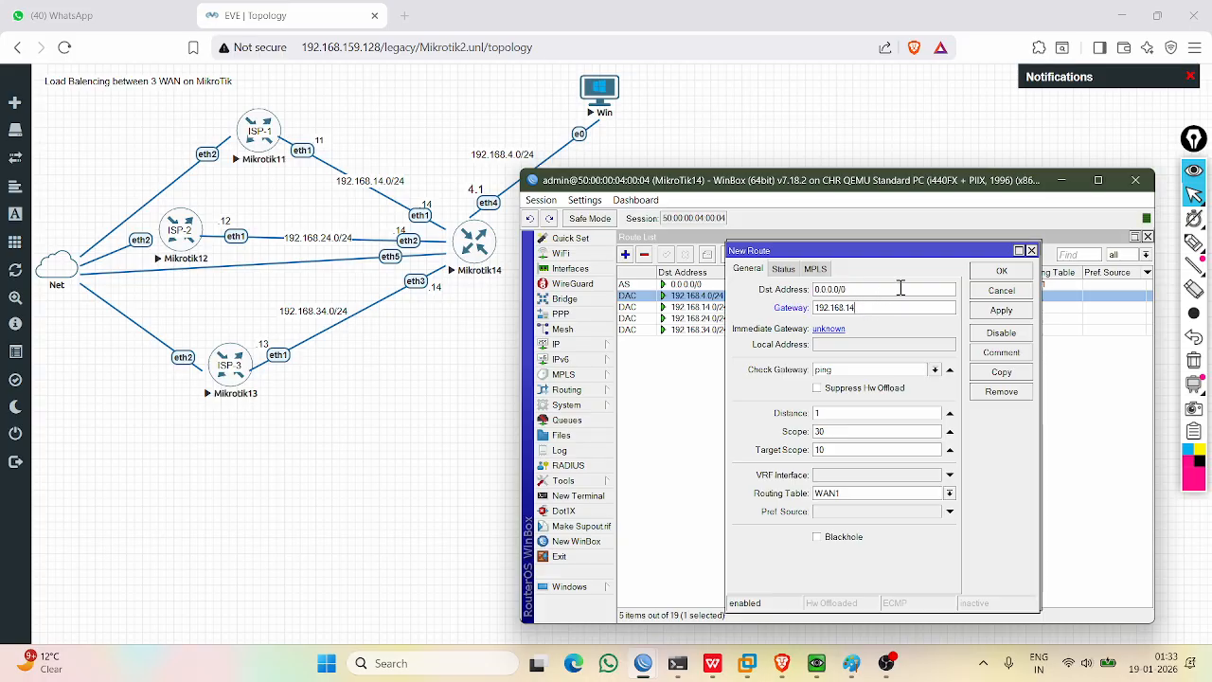
text(24.12)
click(950, 496)
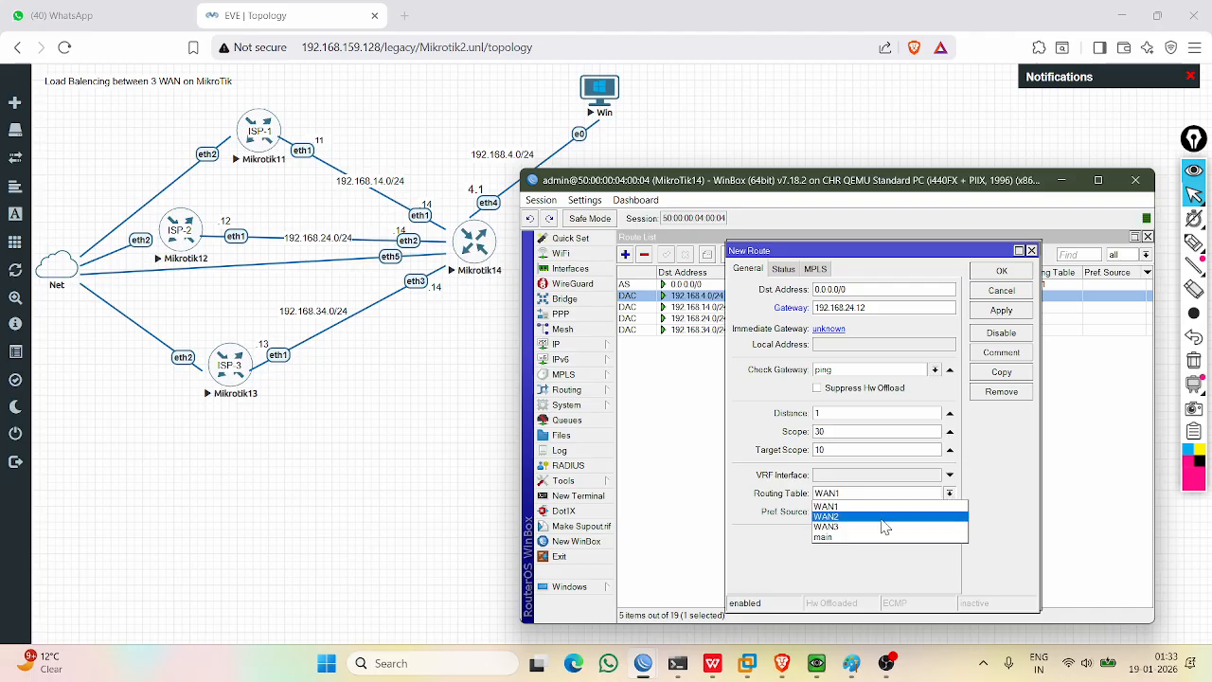
click(881, 519)
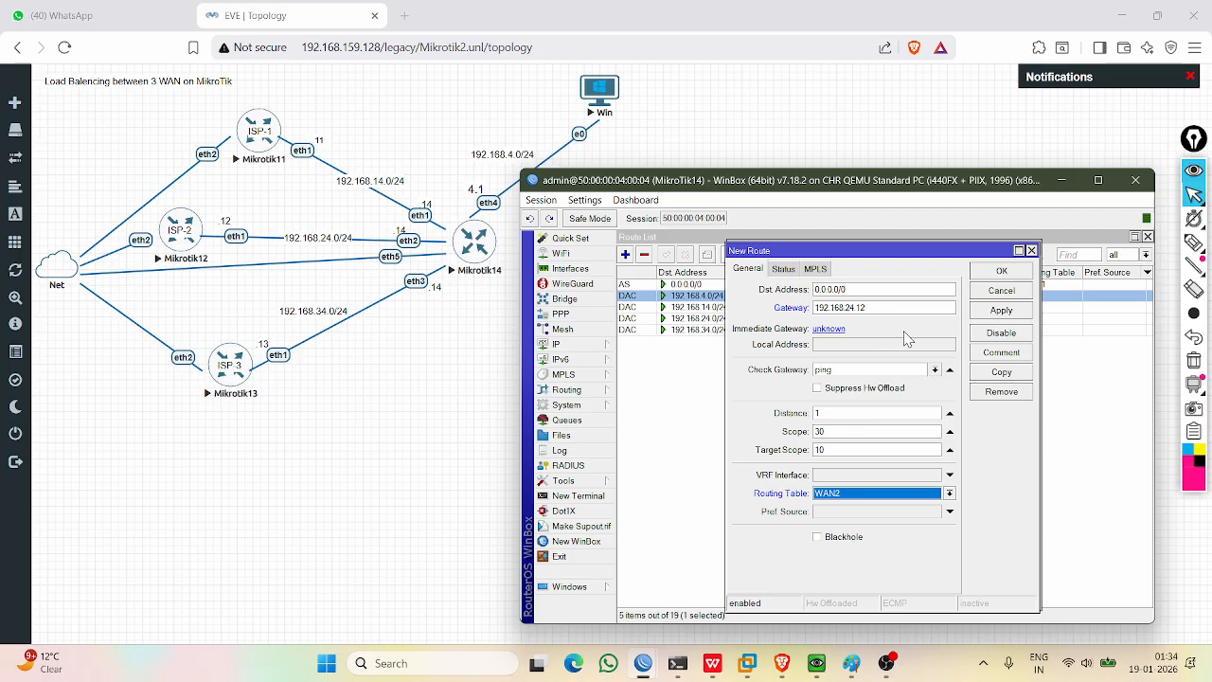
click(984, 313)
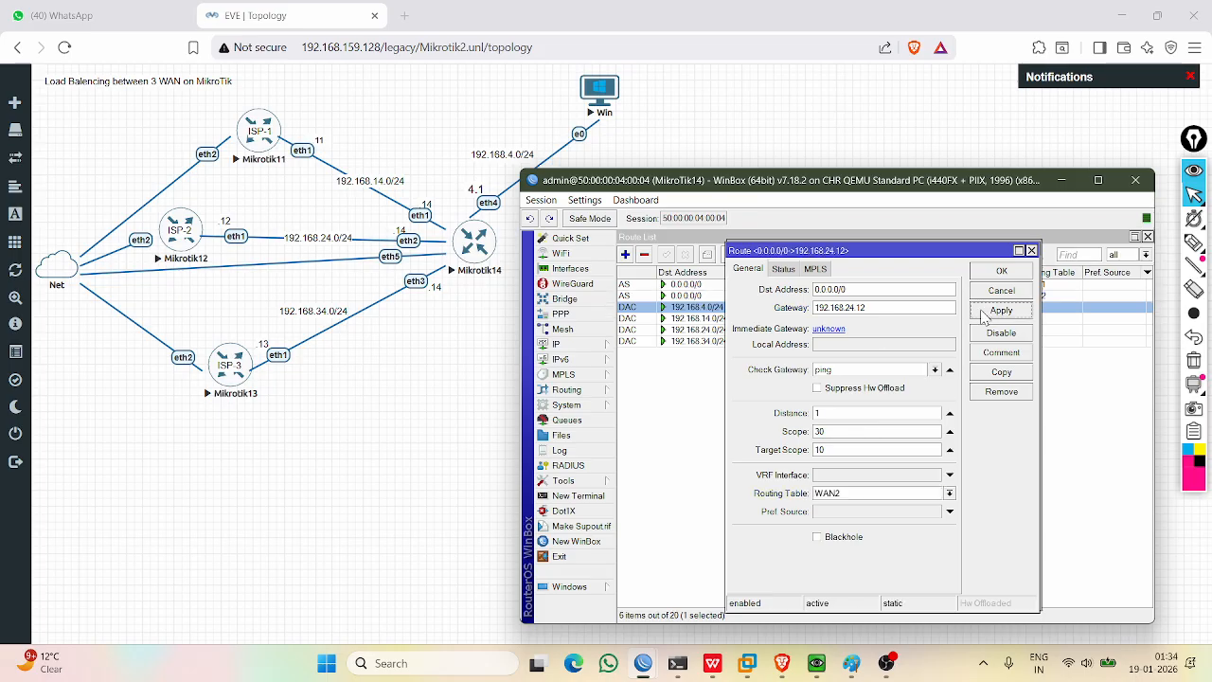
Duplicate the WAN2 default route with gateway 192.168.34.13 and routing table WAN3, and close all route dialogs.
click(1001, 374)
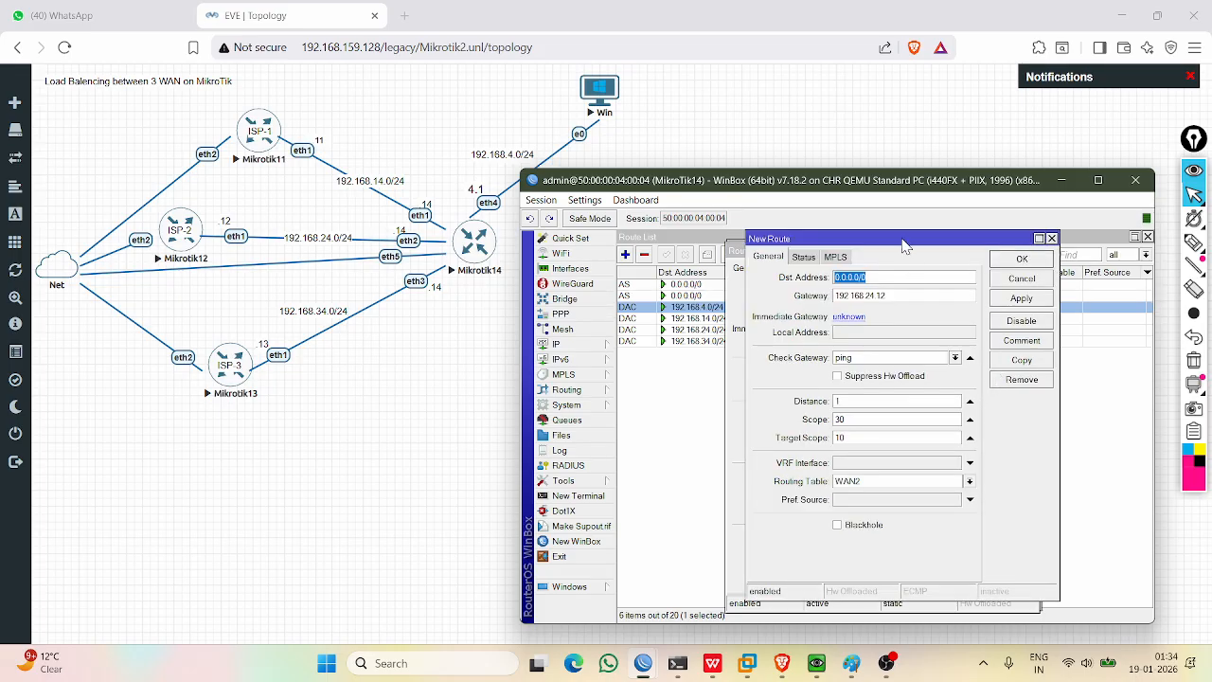
drag(903, 240, 881, 242)
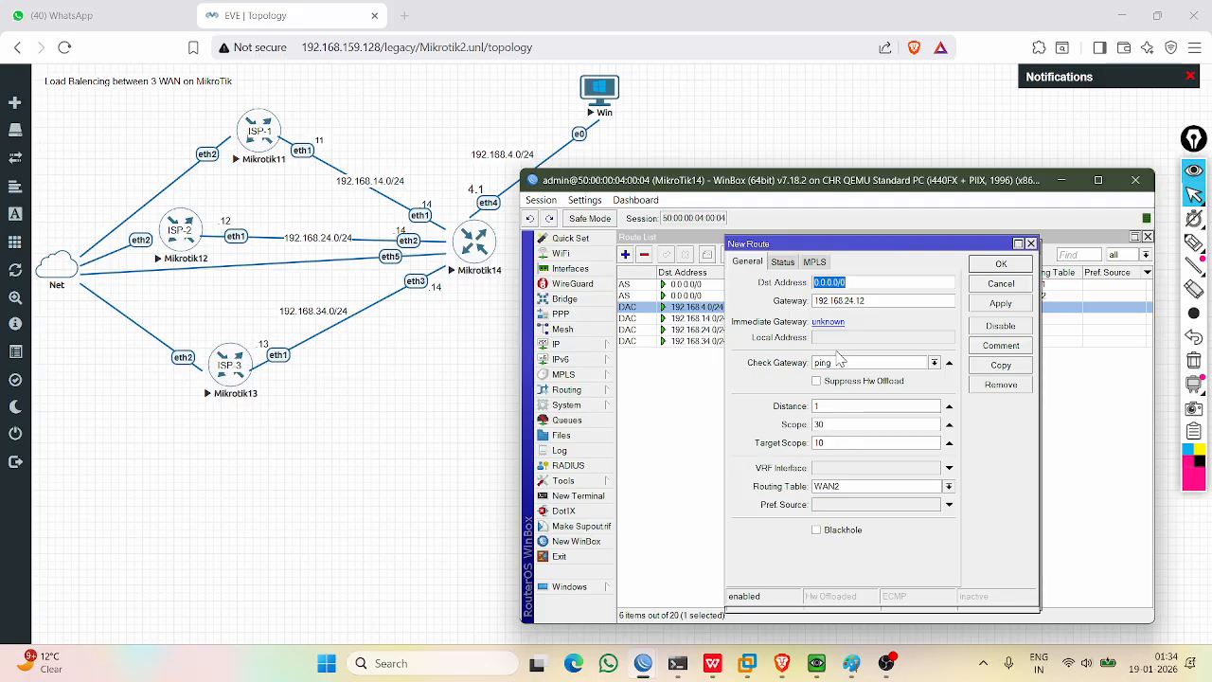
click(911, 303)
key(BackSpace)
key(BackSpace)
key(BackSpace)
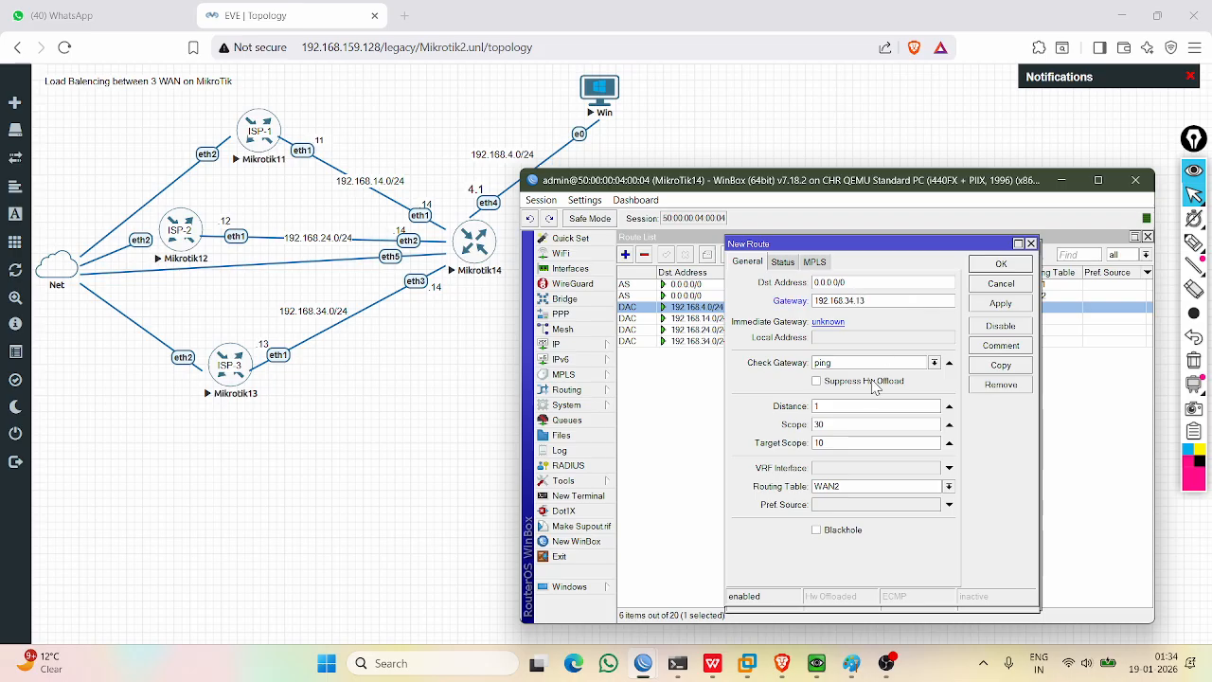
click(849, 488)
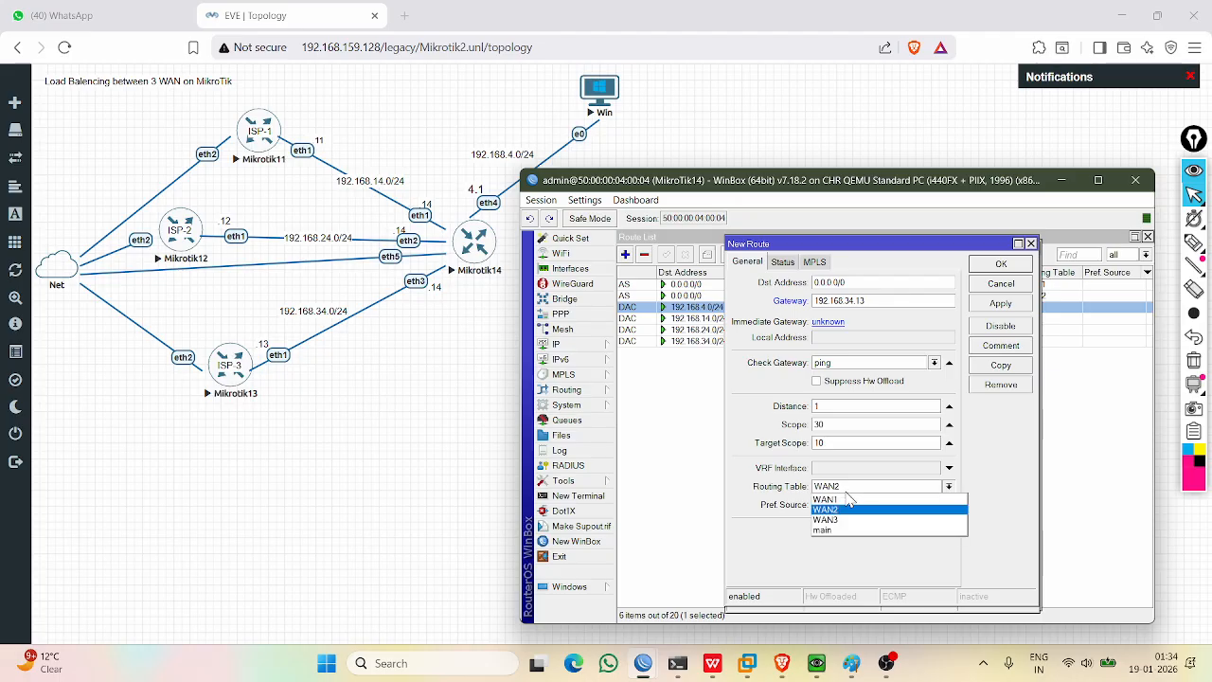
click(845, 520)
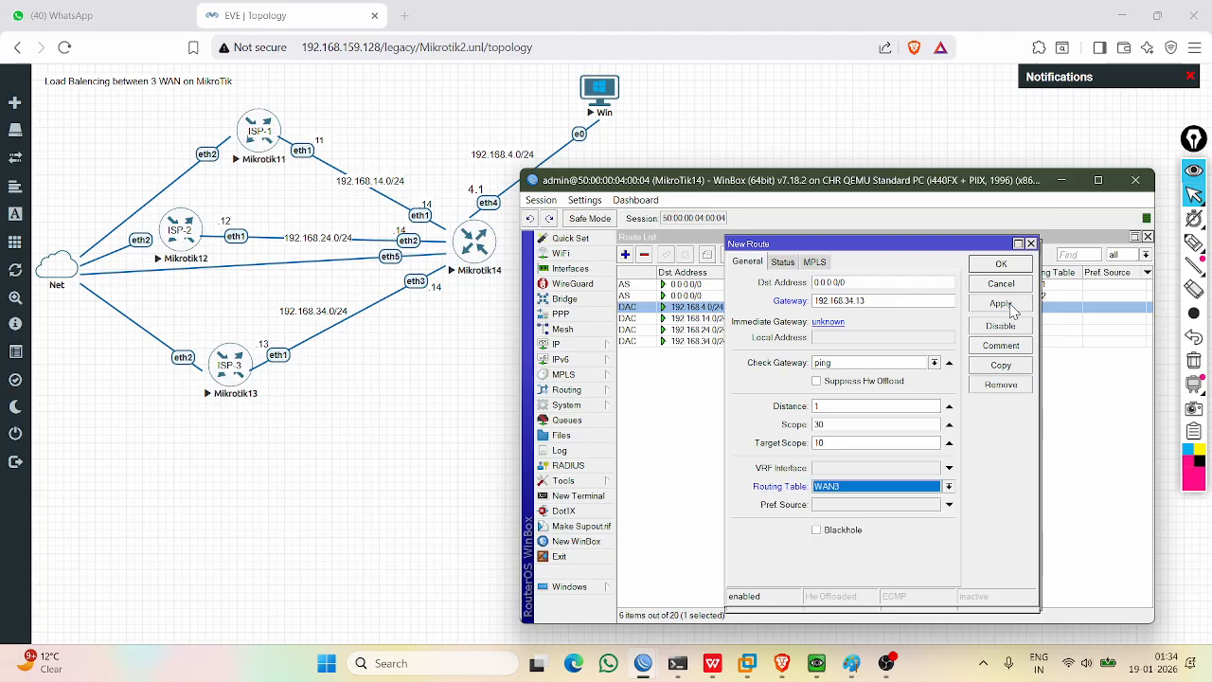
click(1001, 303)
click(1001, 264)
click(1001, 272)
click(1001, 272)
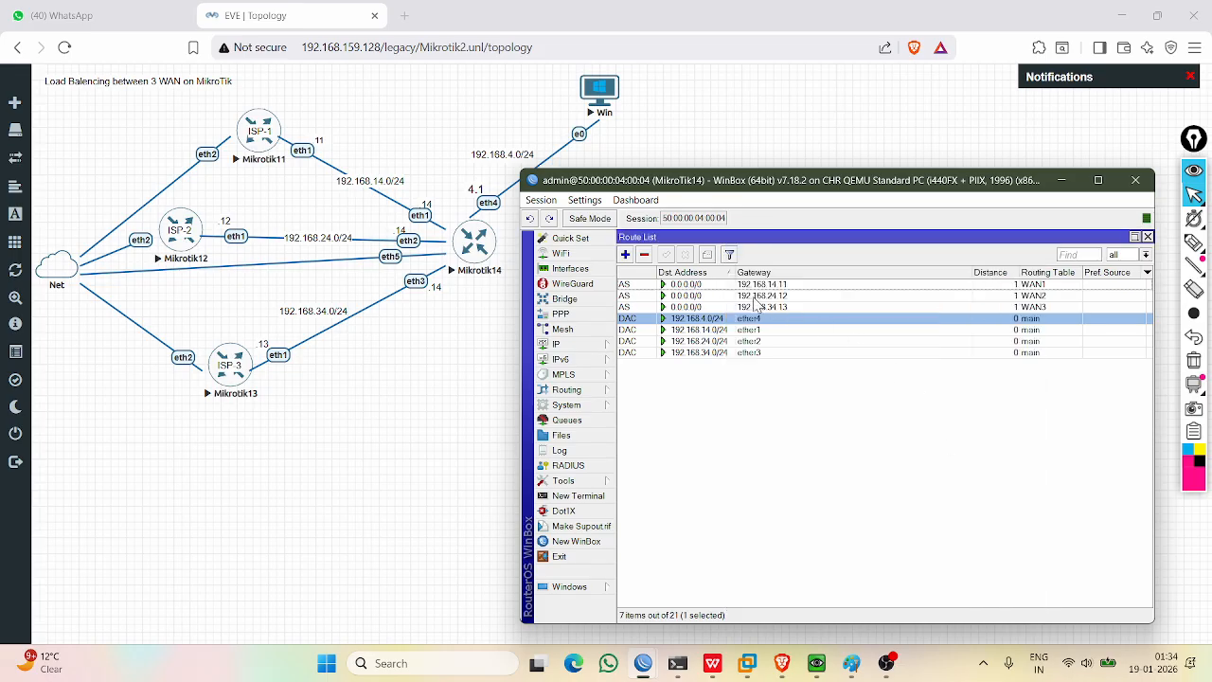
Review the gateways and routing tables of the three default routes in the Route List.
click(755, 297)
click(763, 306)
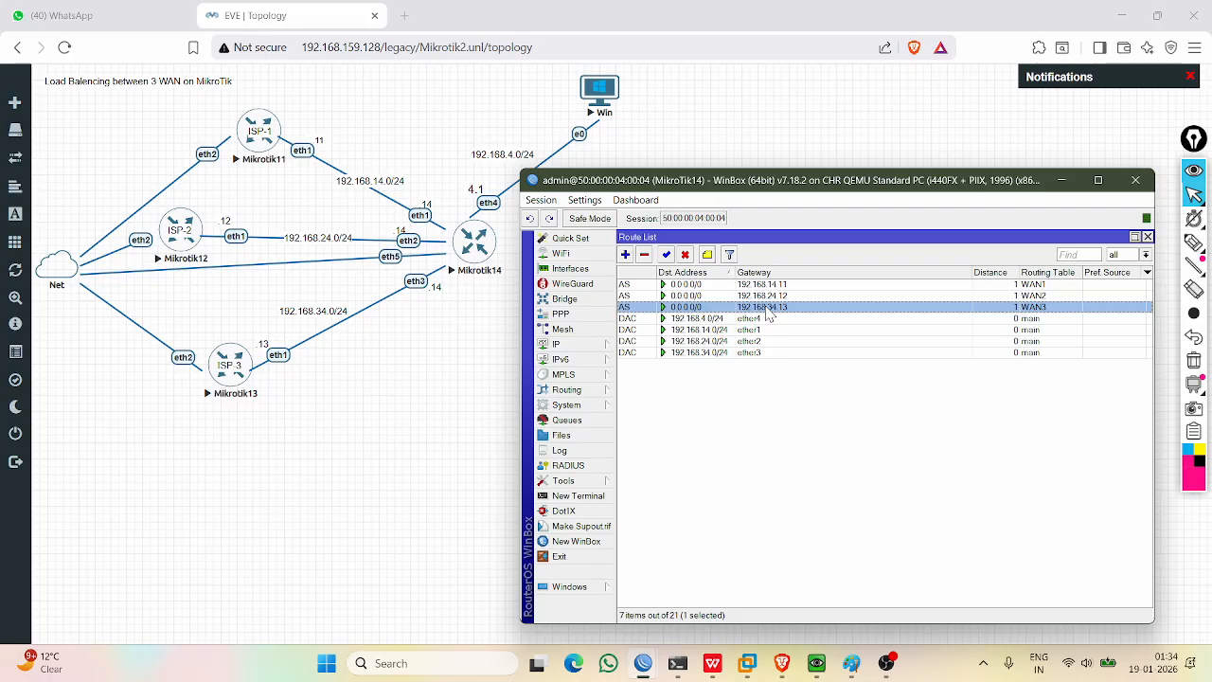
key(shift+Up)
key(shift+Up)
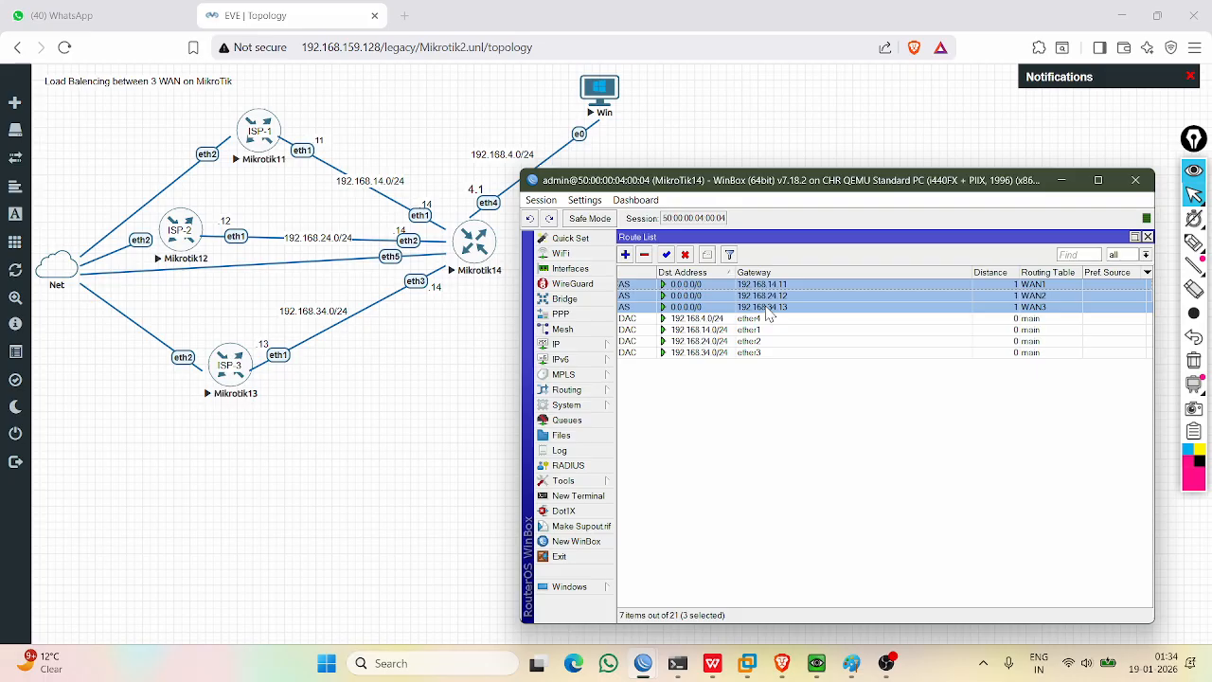
click(750, 405)
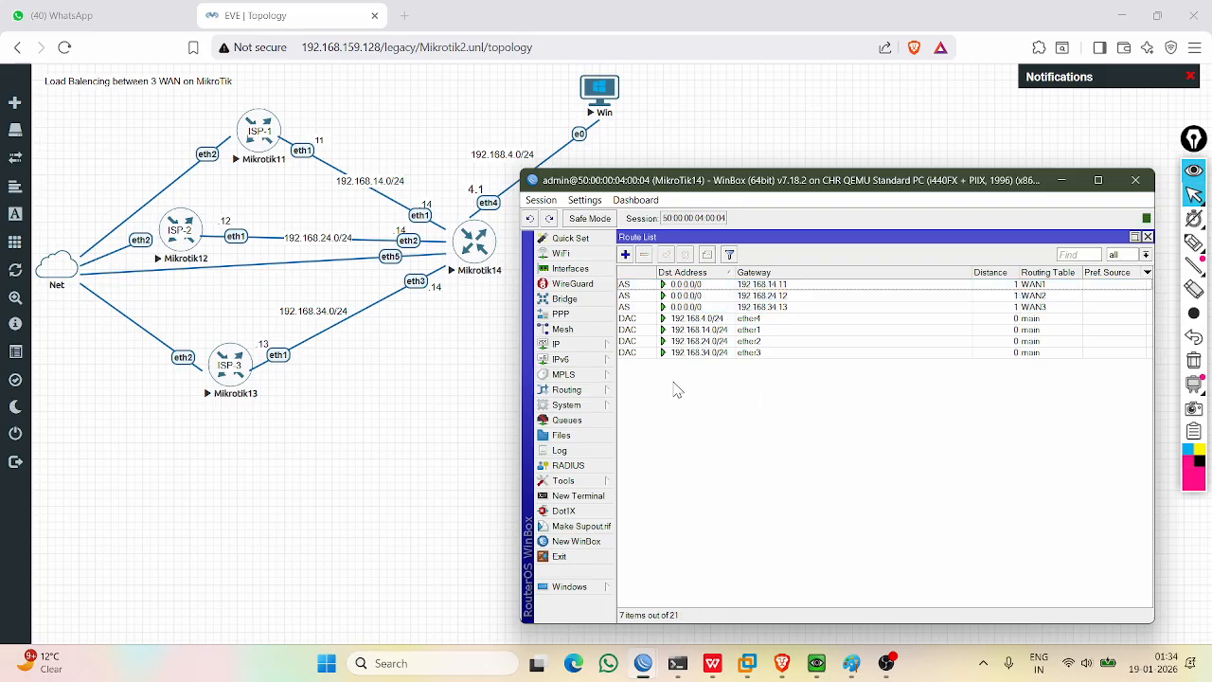
click(687, 308)
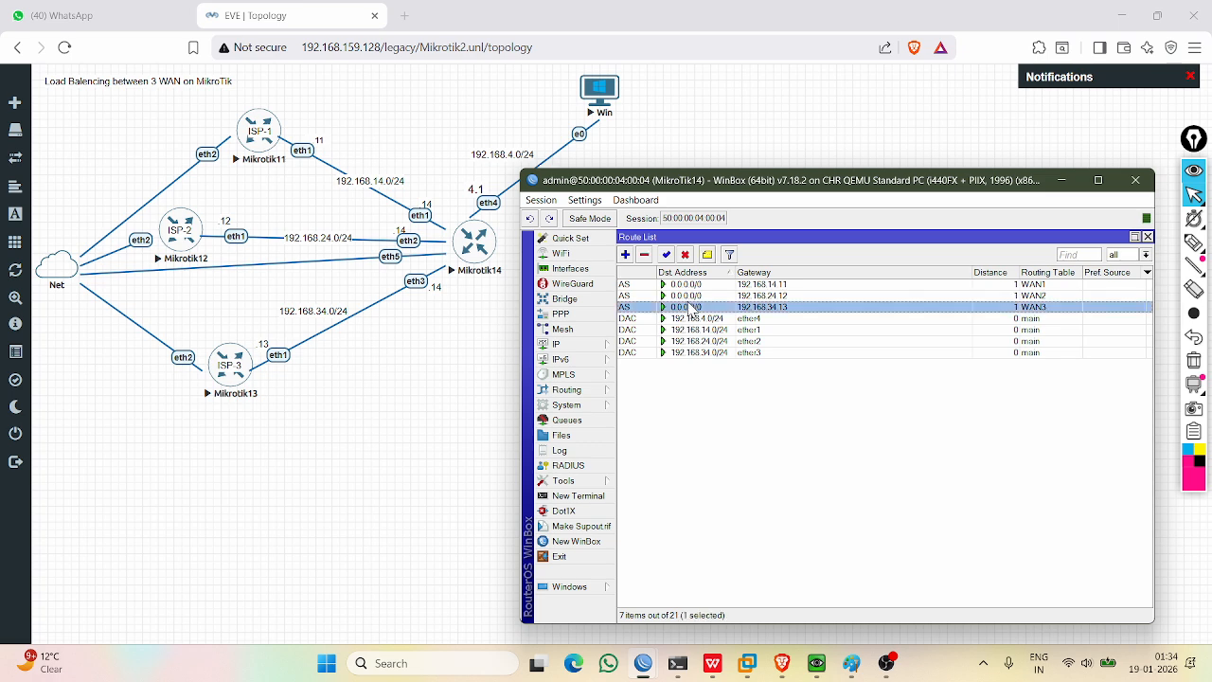
click(691, 295)
click(691, 284)
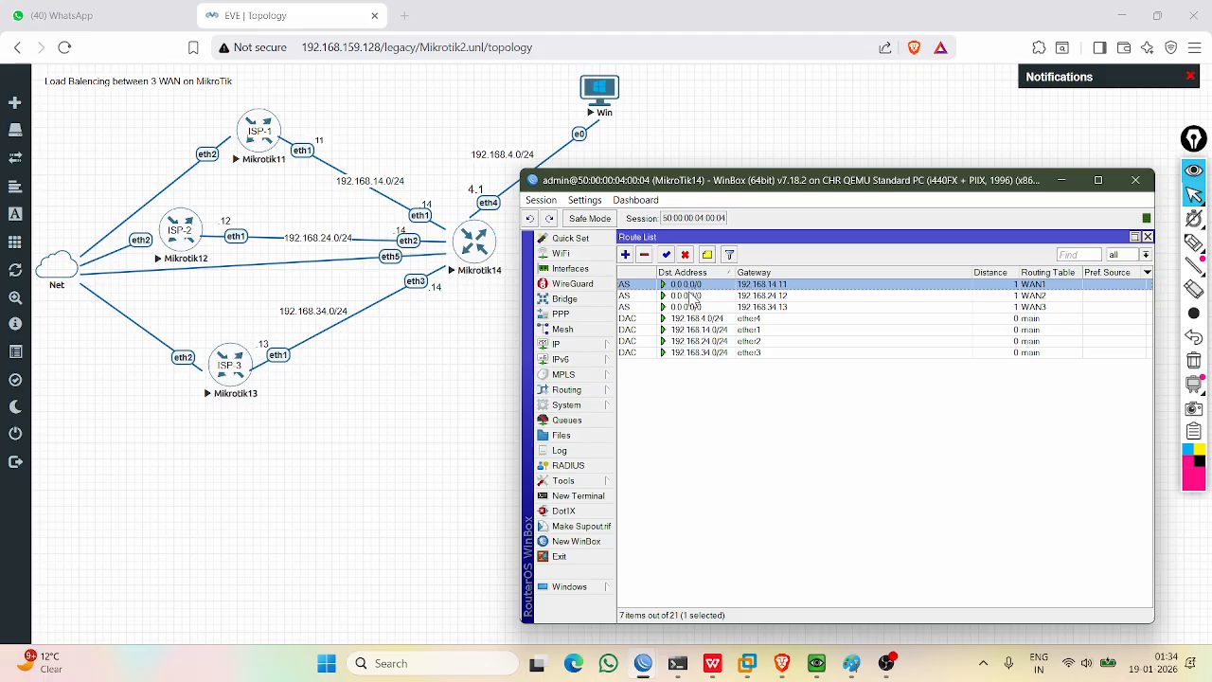
click(720, 450)
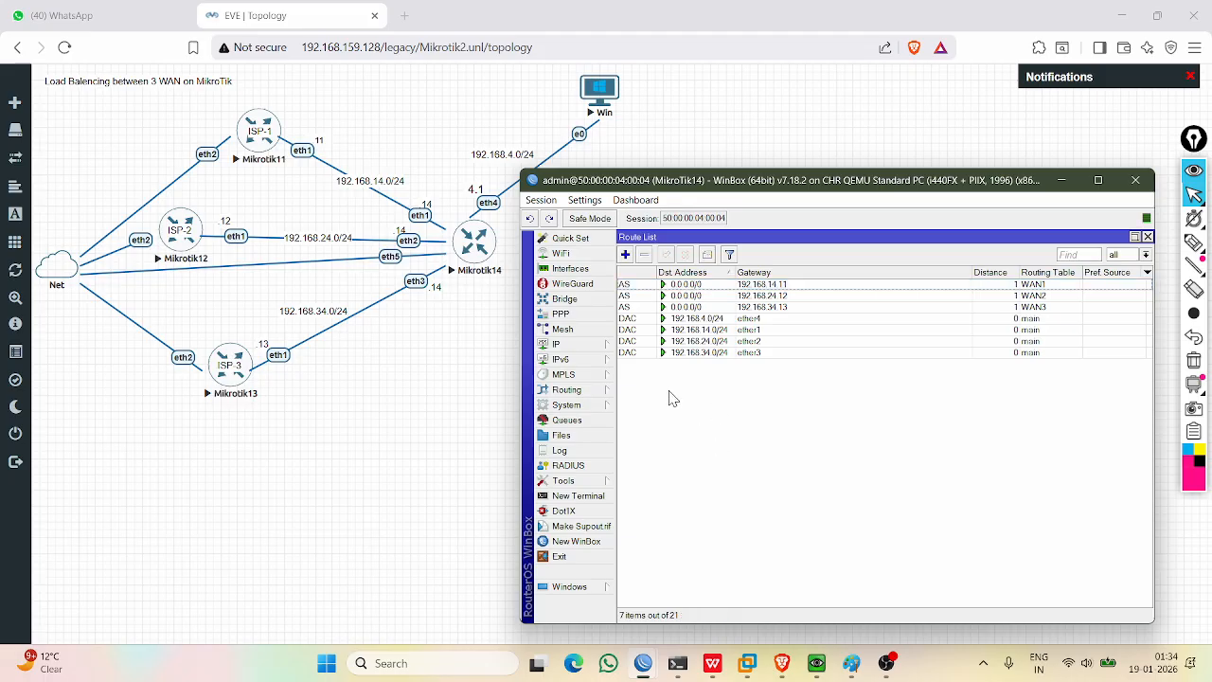
Add a firewall NAT rule in the srcnat chain with out interface ether1 and action masquerade.
click(569, 344)
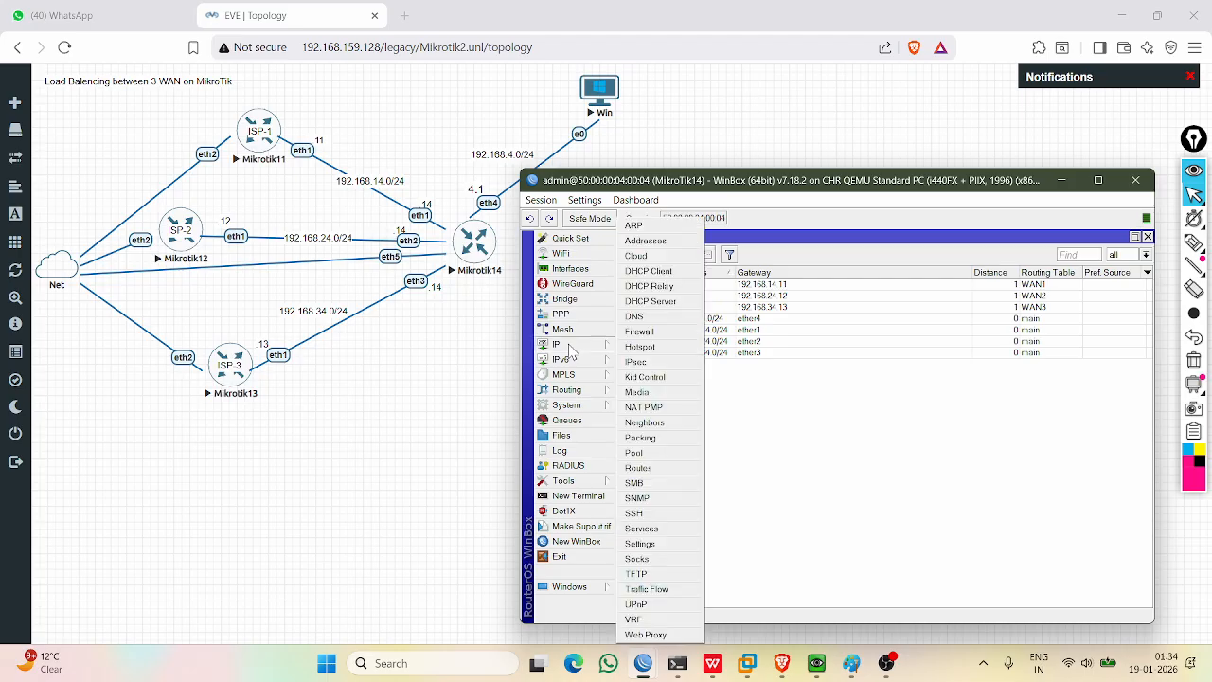
click(639, 333)
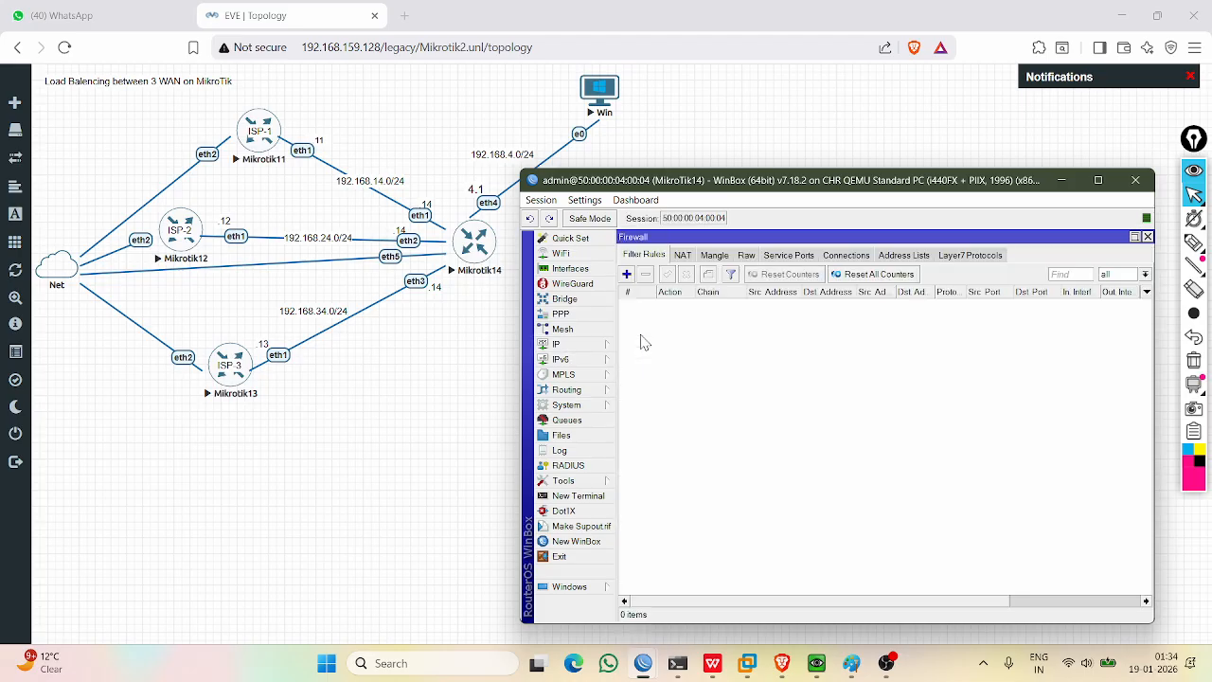
click(684, 257)
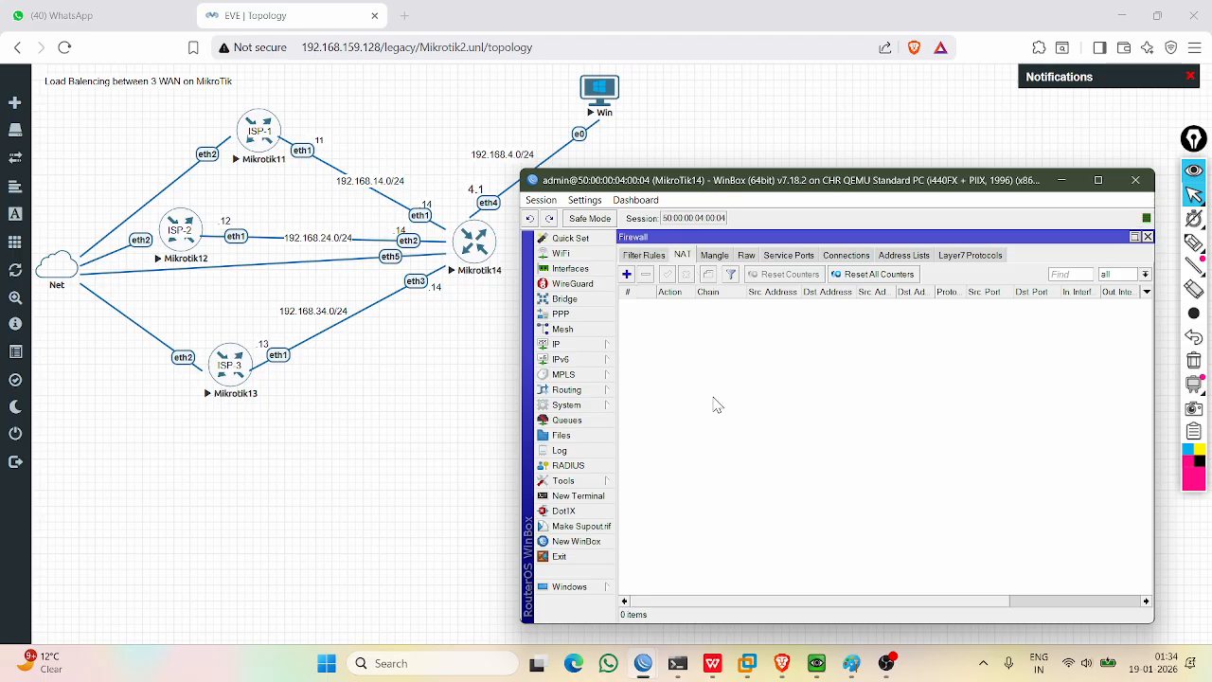
click(627, 275)
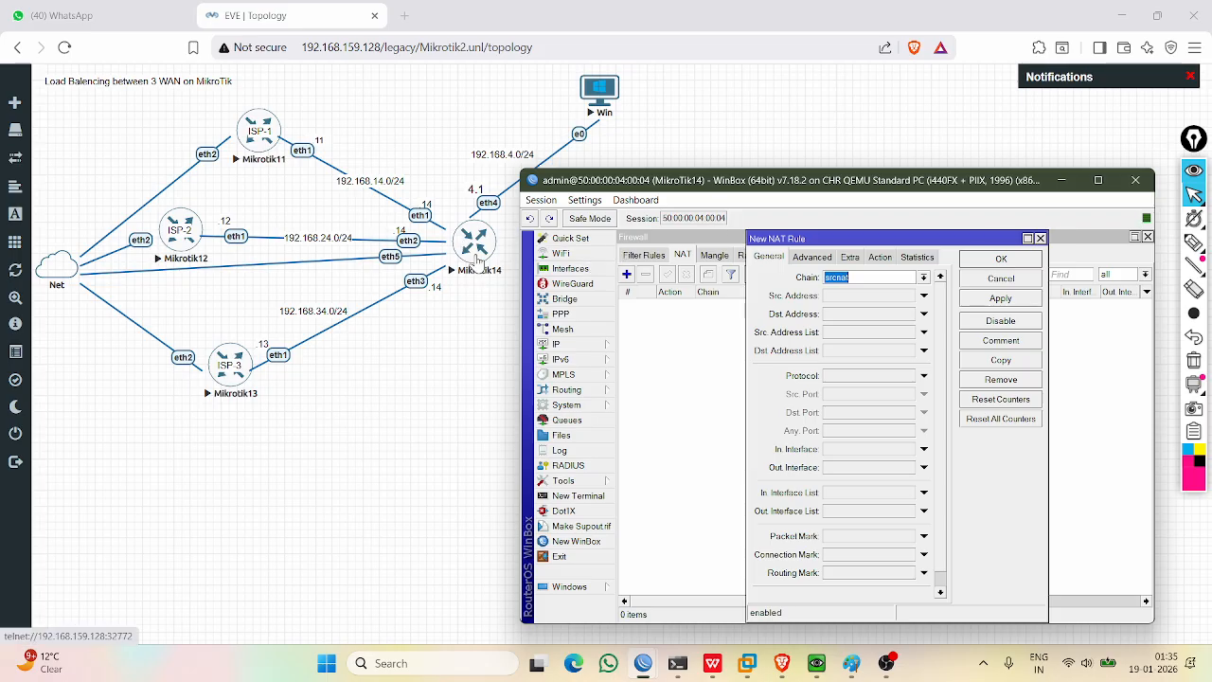
click(855, 468)
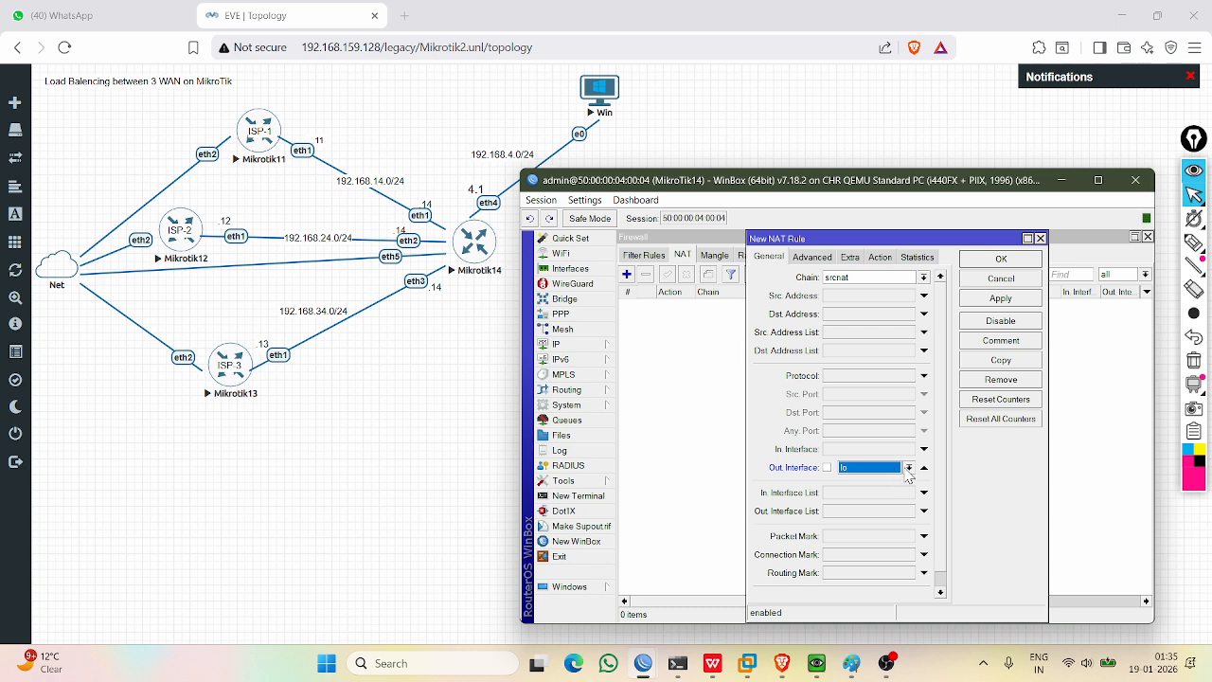
click(908, 467)
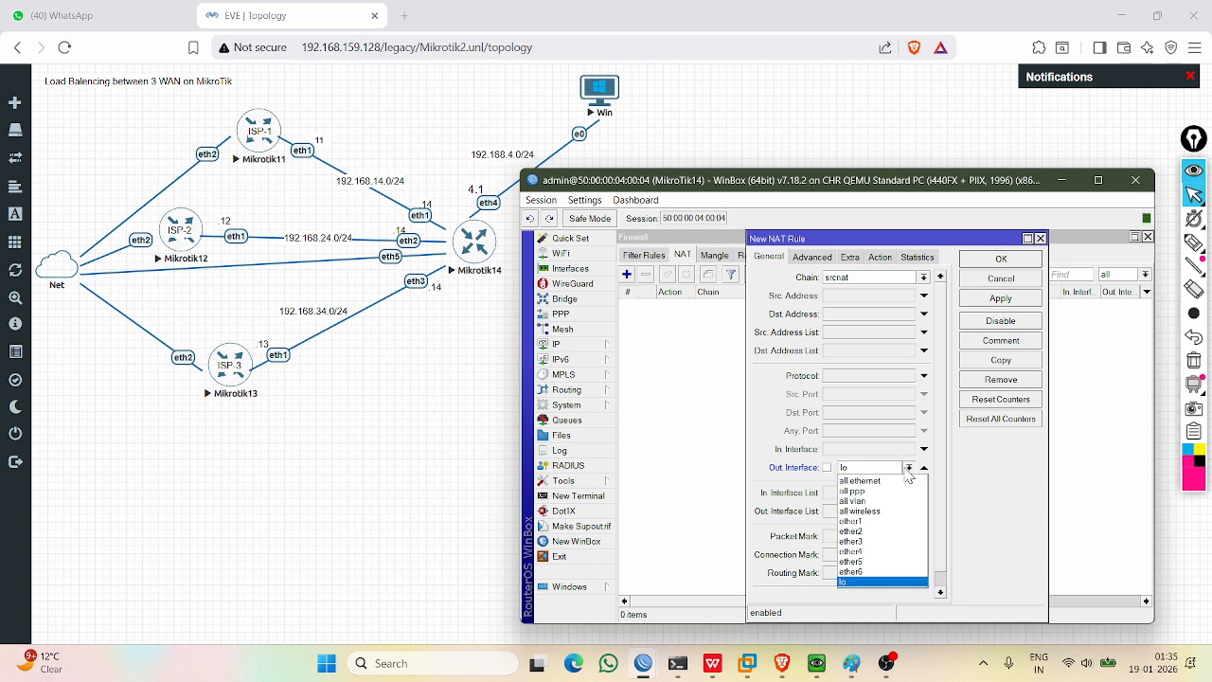
click(880, 522)
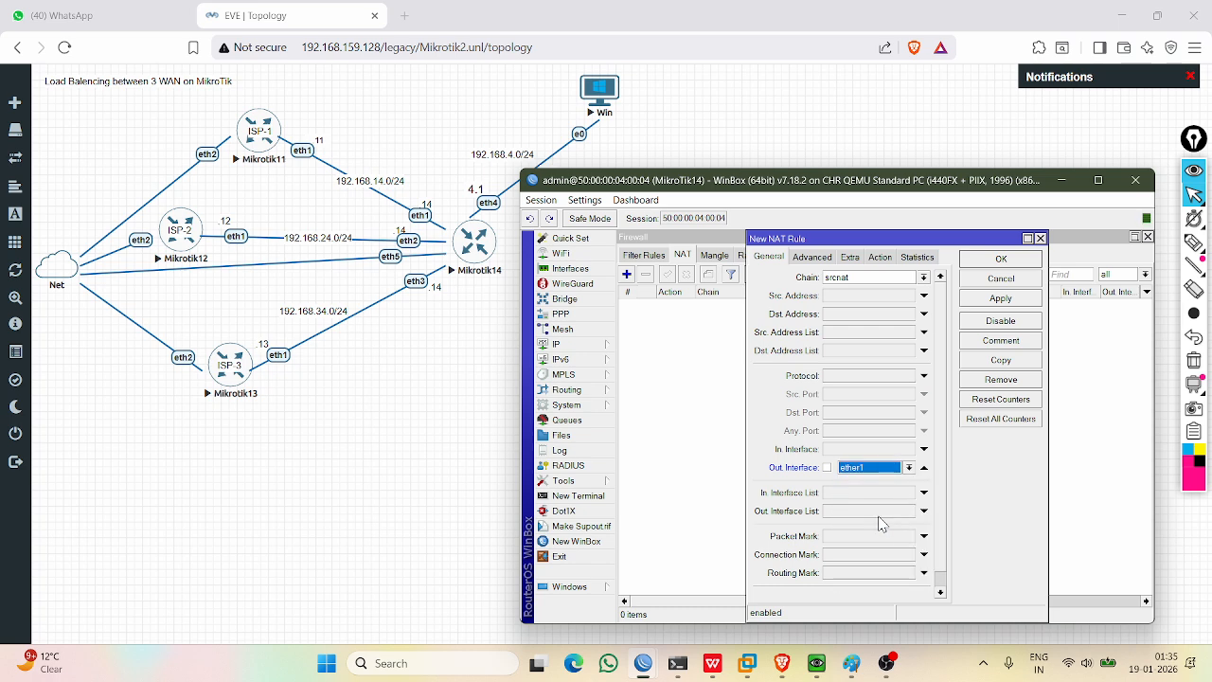
click(881, 257)
click(877, 278)
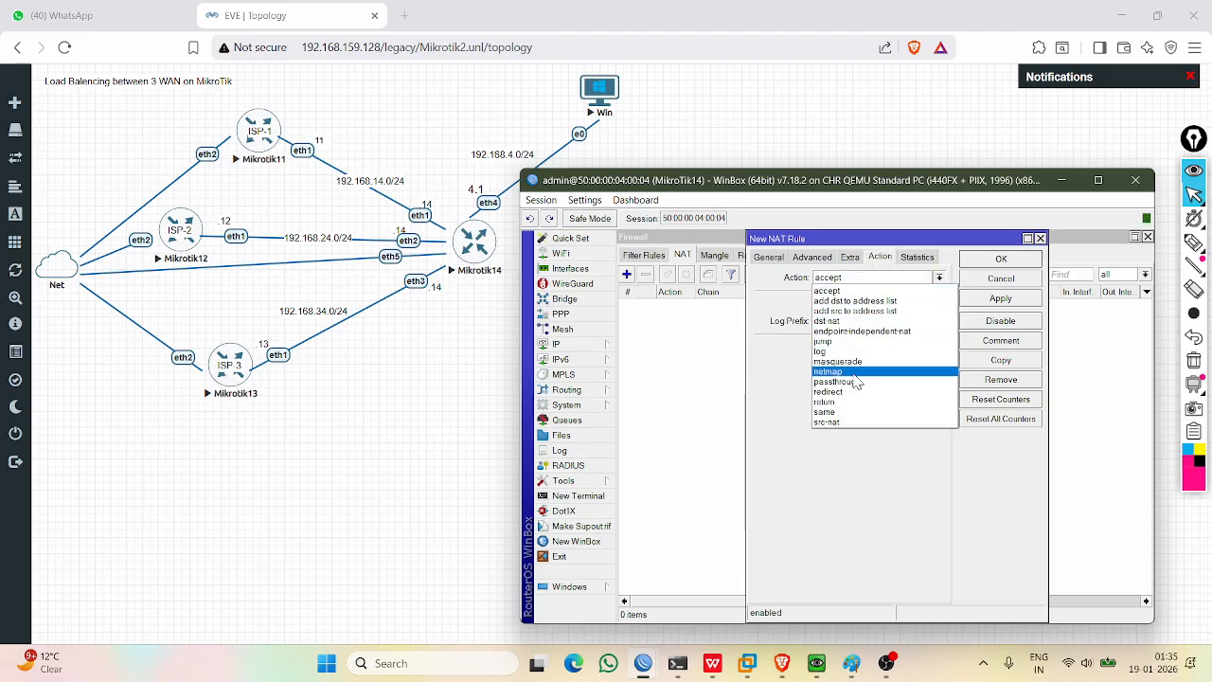
click(847, 362)
click(996, 303)
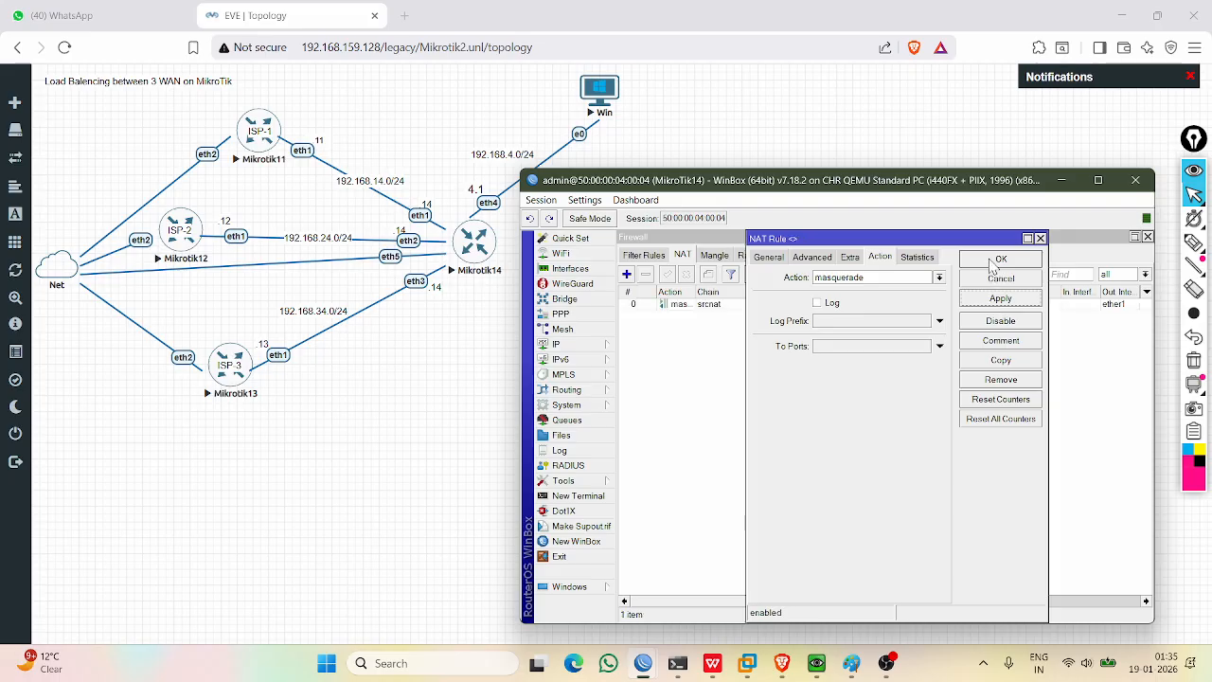
click(991, 263)
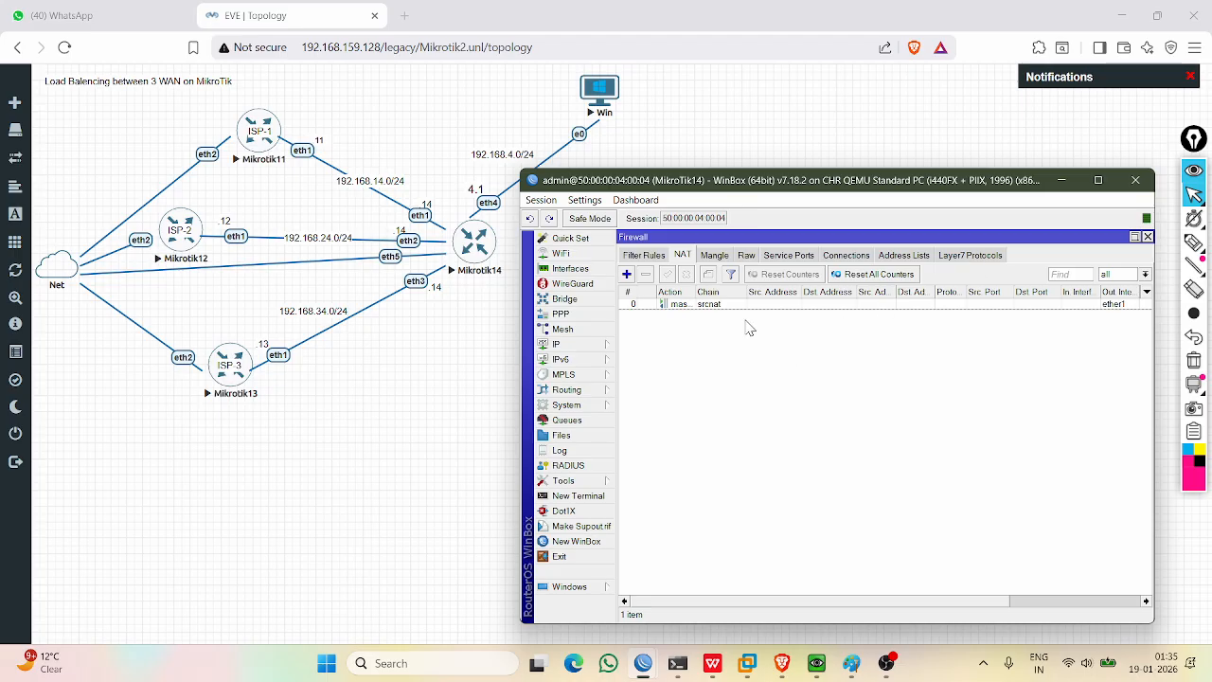
Add a firewall NAT rule in the srcnat chain with out interface ether2 and action masquerade.
click(739, 307)
click(626, 274)
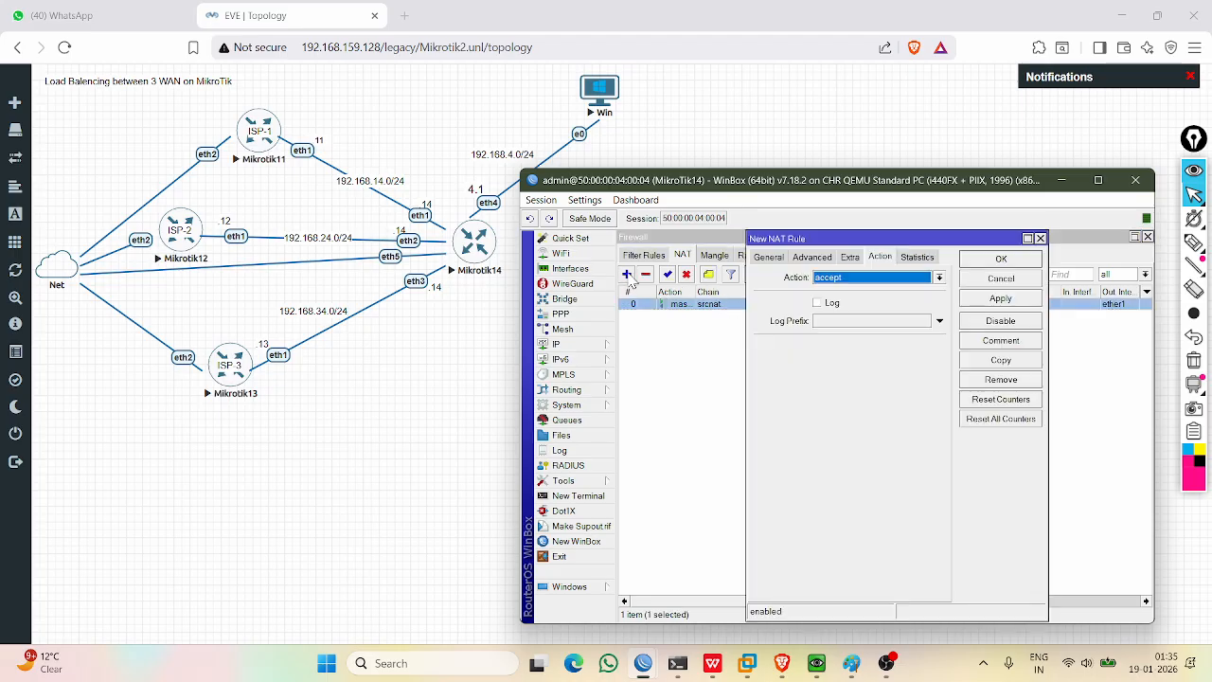
click(768, 257)
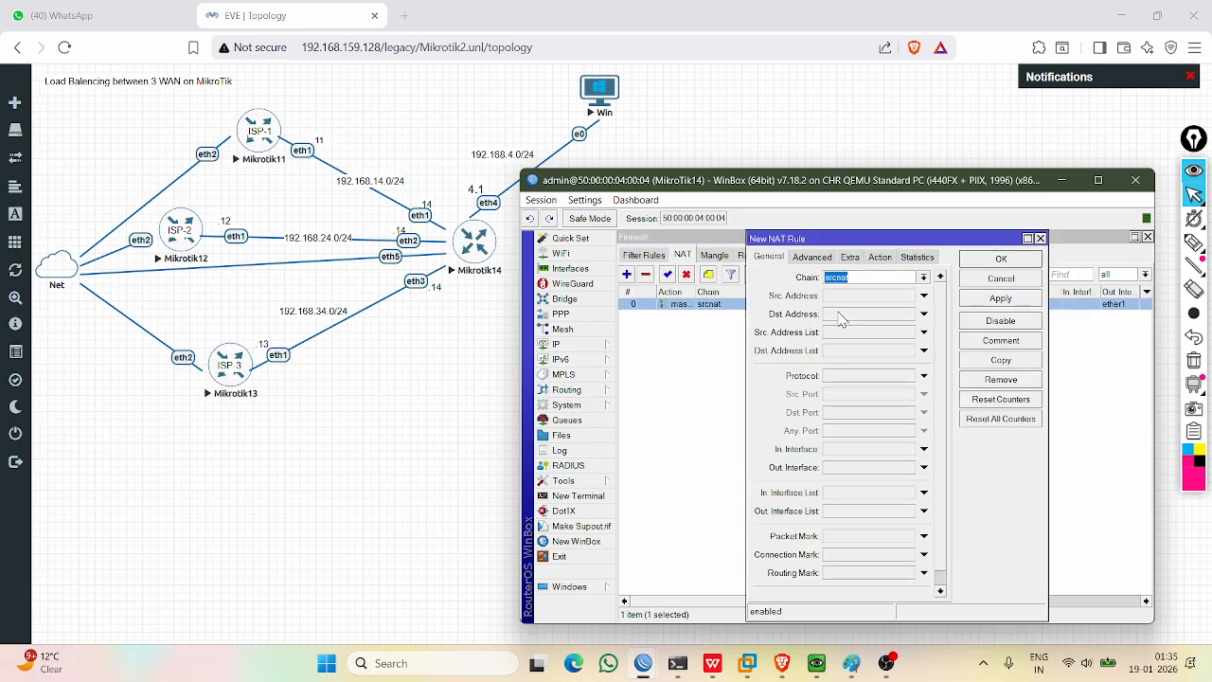
click(876, 468)
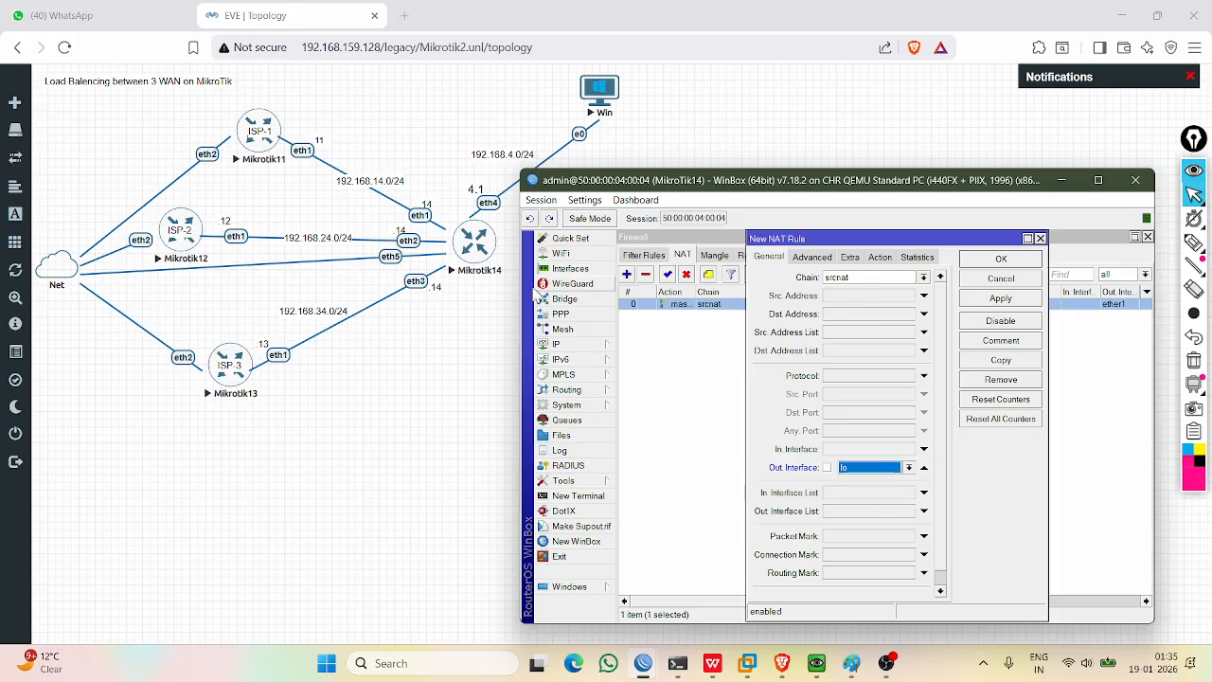
click(908, 468)
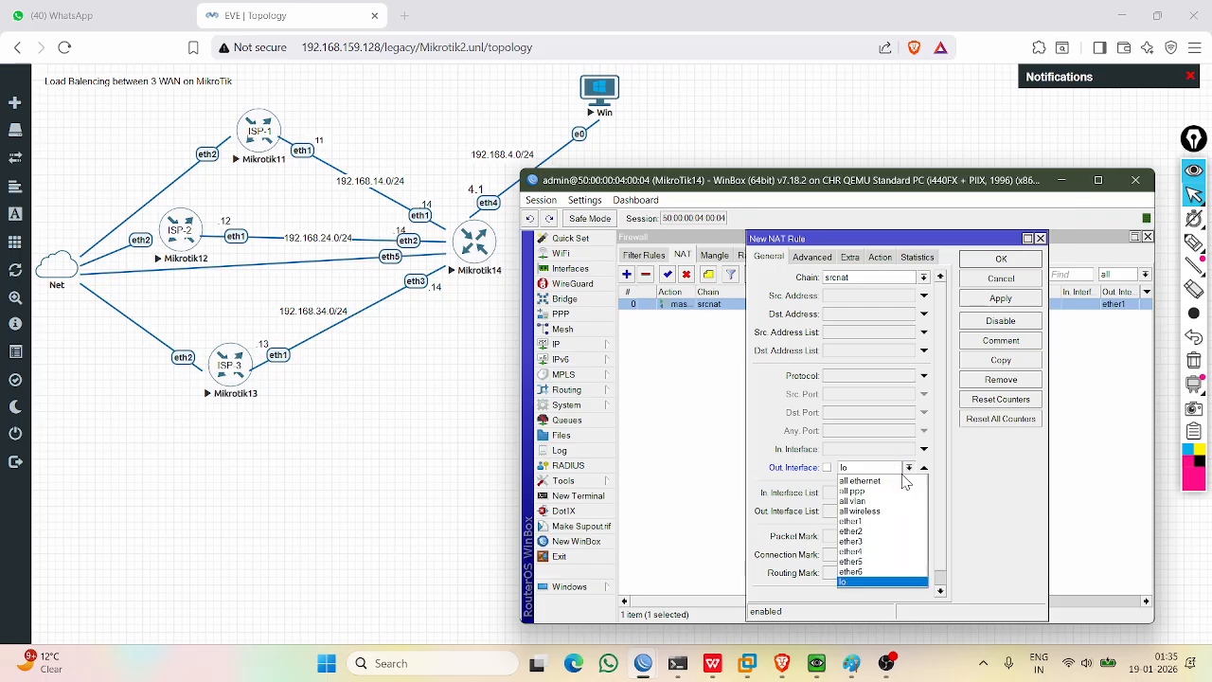
click(851, 532)
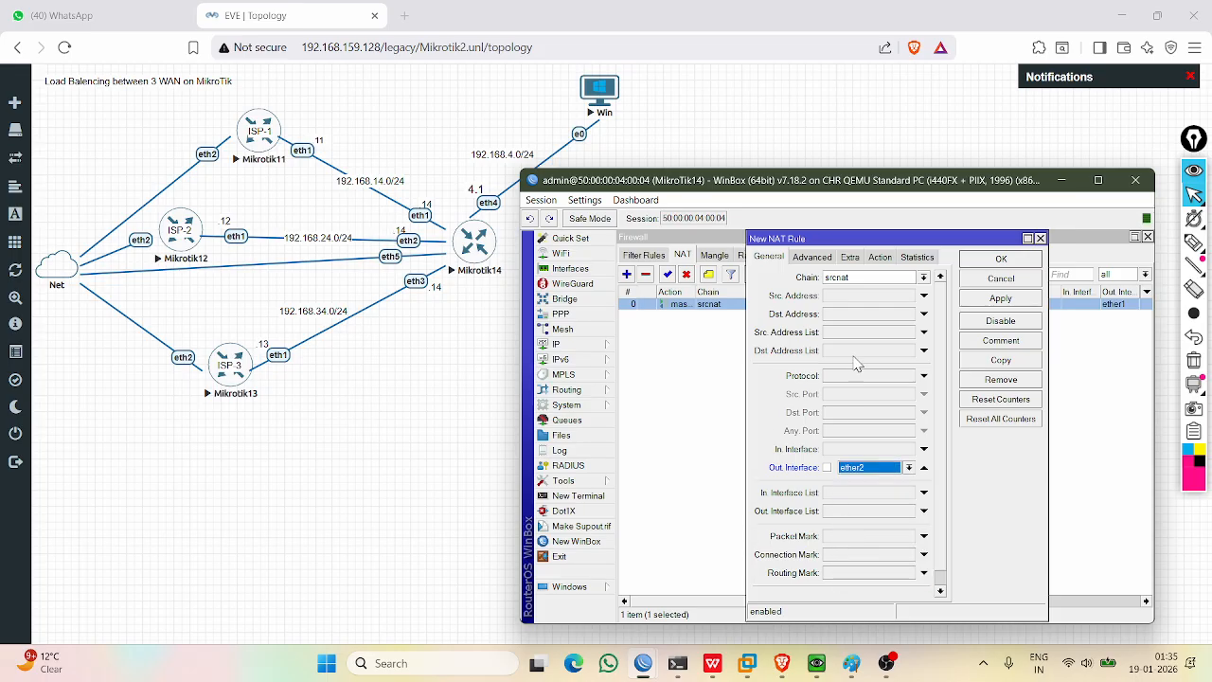
click(879, 258)
click(873, 277)
click(836, 363)
click(981, 299)
click(1001, 261)
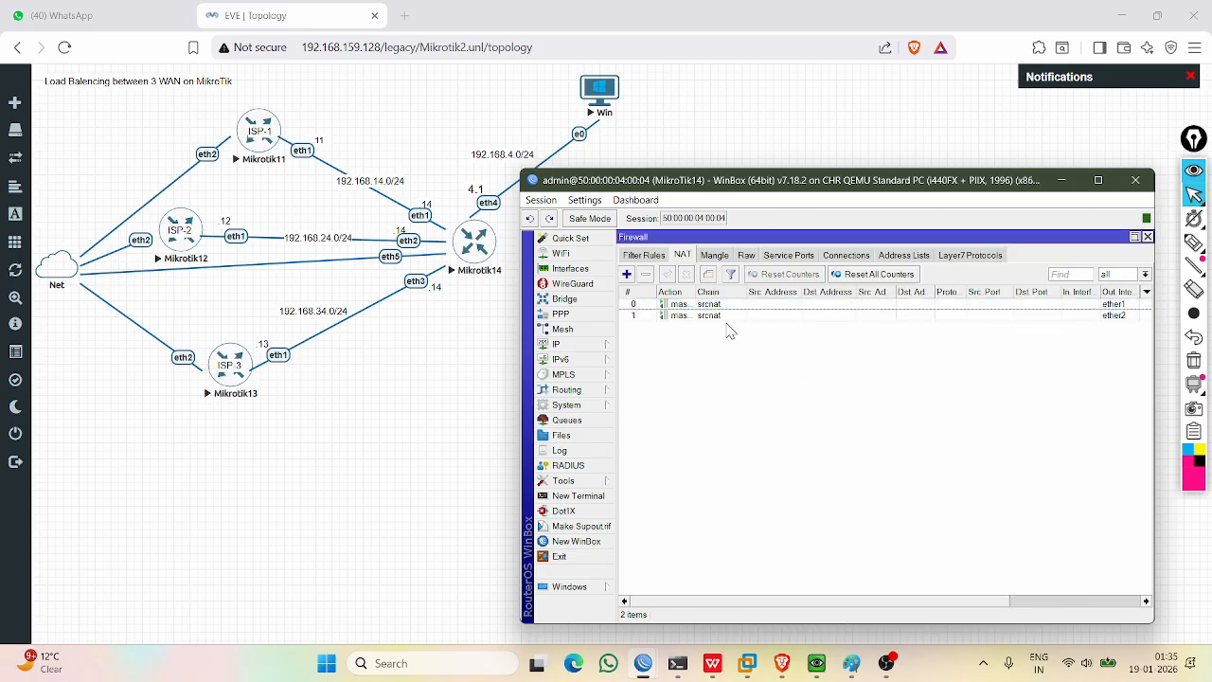
Add a firewall NAT rule in the srcnat chain with out interface ether3 and action masquerade.
click(626, 273)
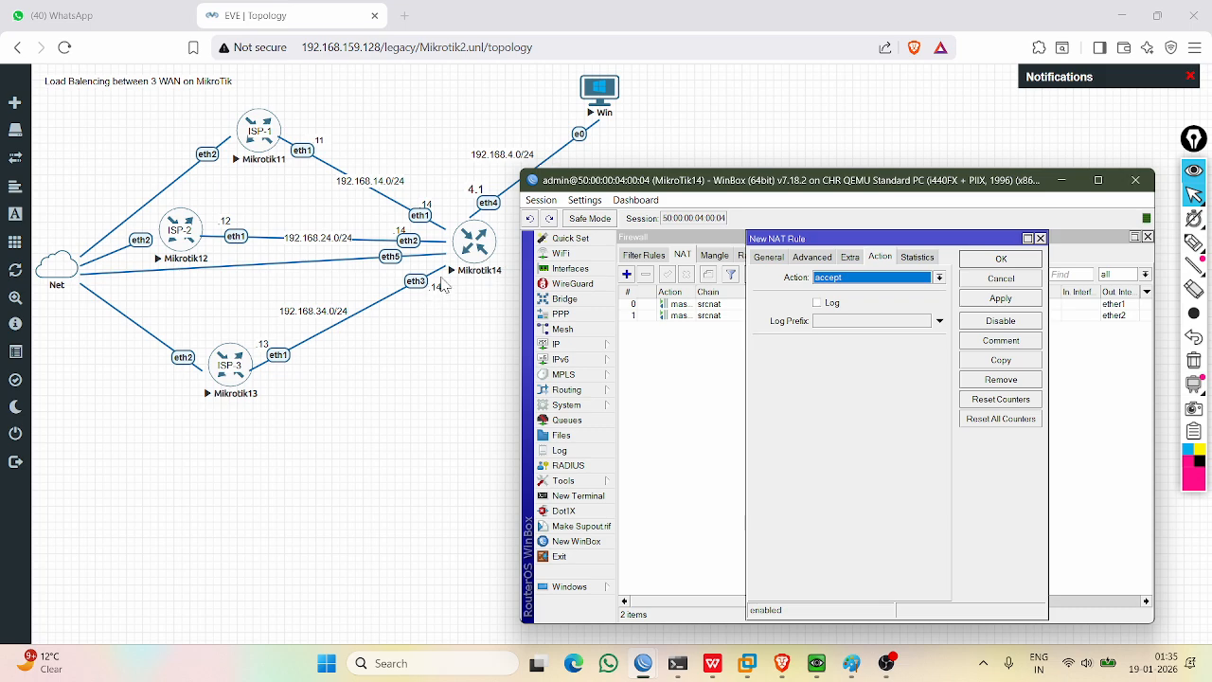
click(768, 257)
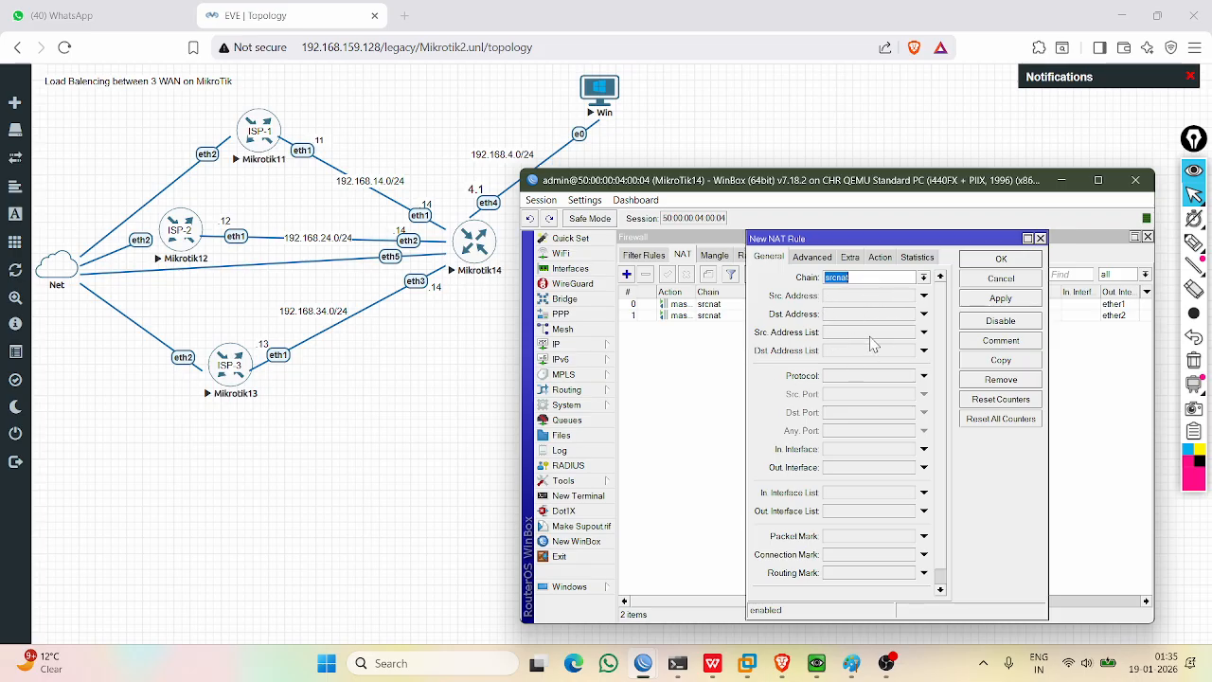
click(857, 468)
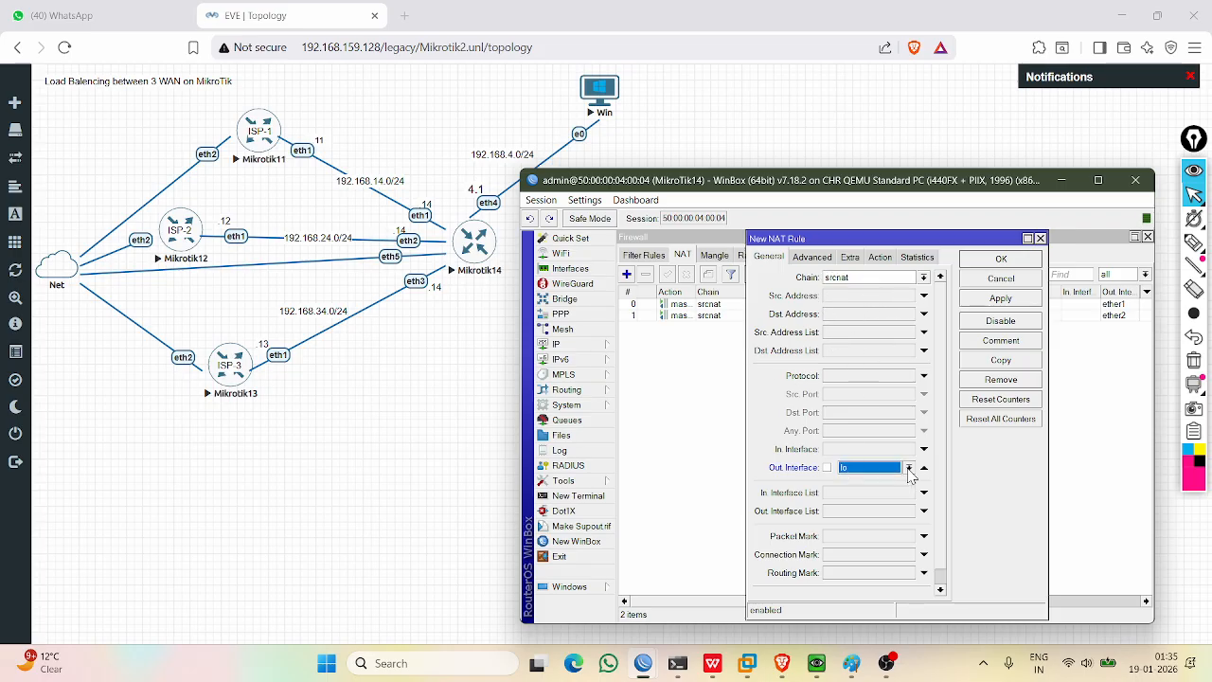
click(908, 468)
click(862, 545)
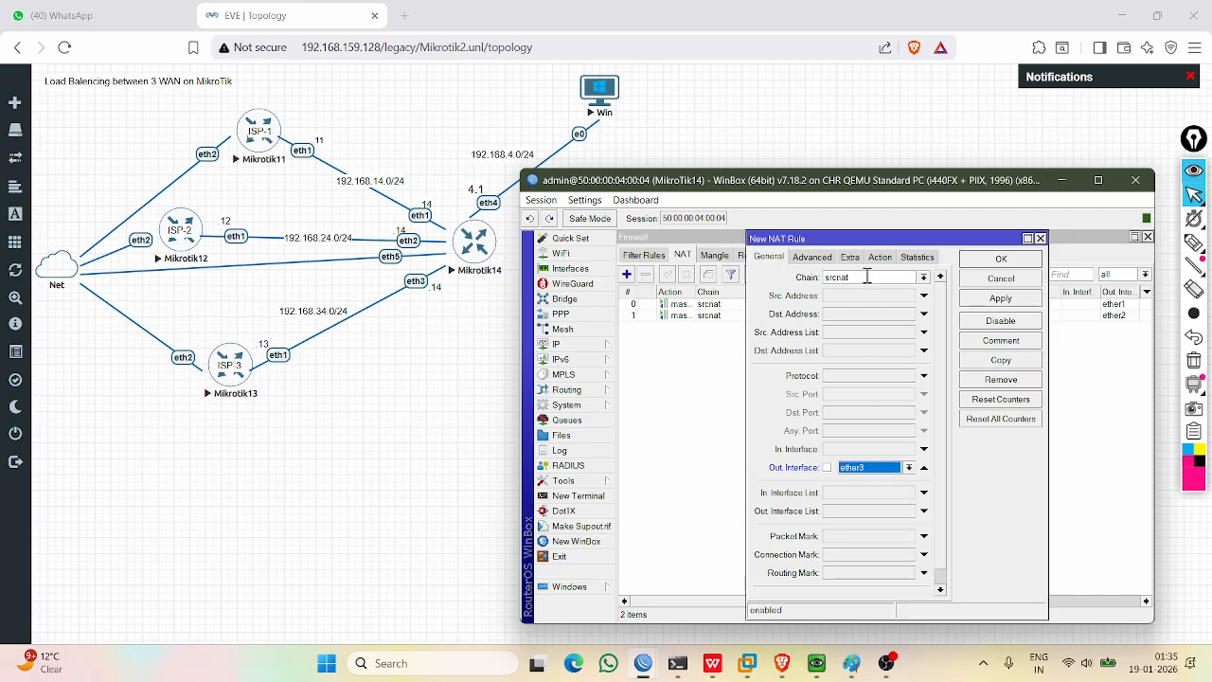
click(880, 257)
click(871, 277)
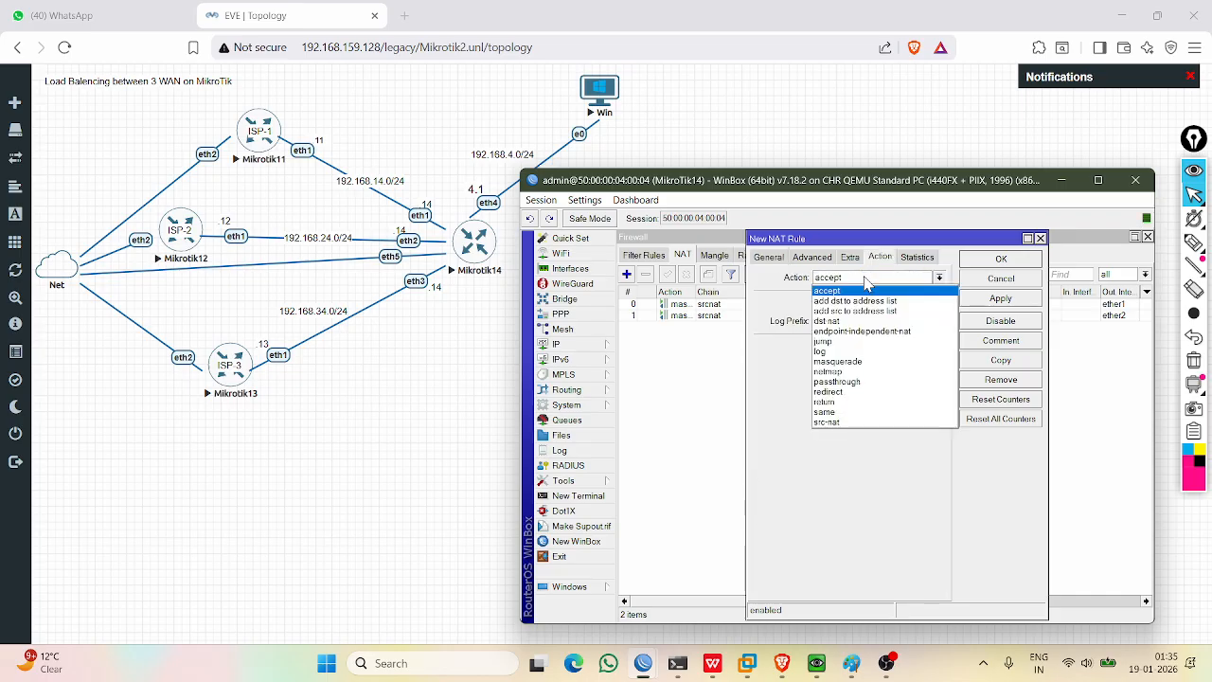
click(849, 364)
click(1000, 298)
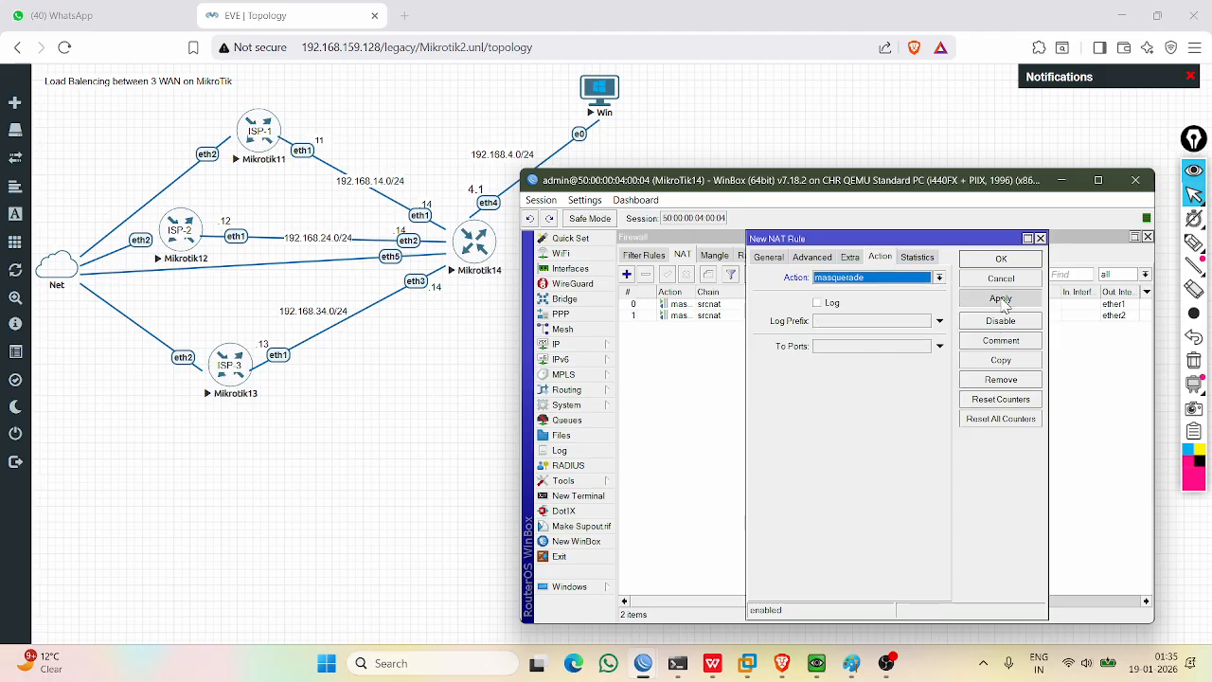
click(1001, 261)
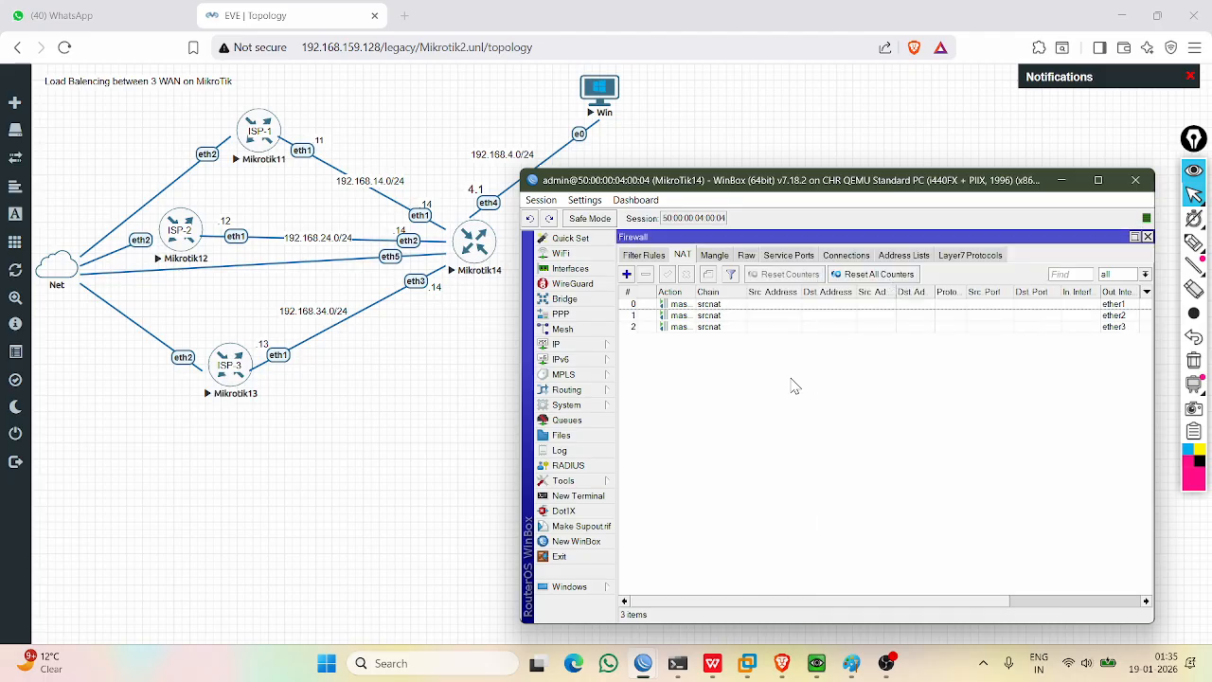
Review the chain, action and out interface of the three NAT rules in the firewall list.
click(727, 328)
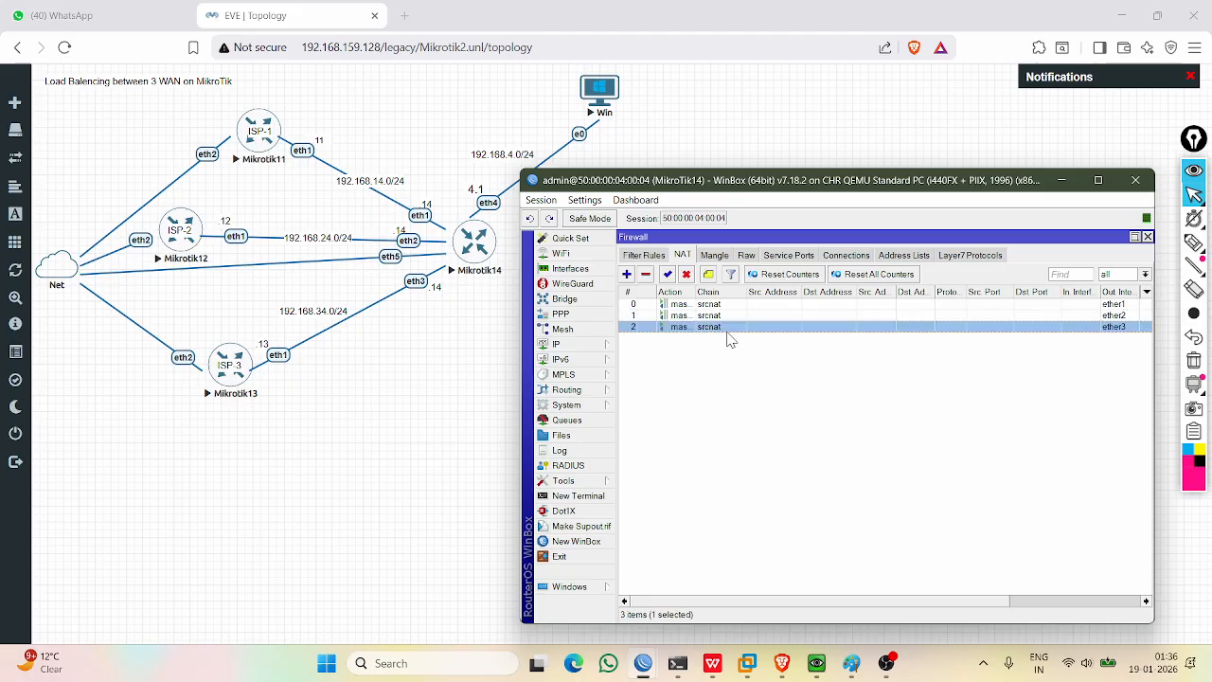
key(shift+Up)
key(shift+Up)
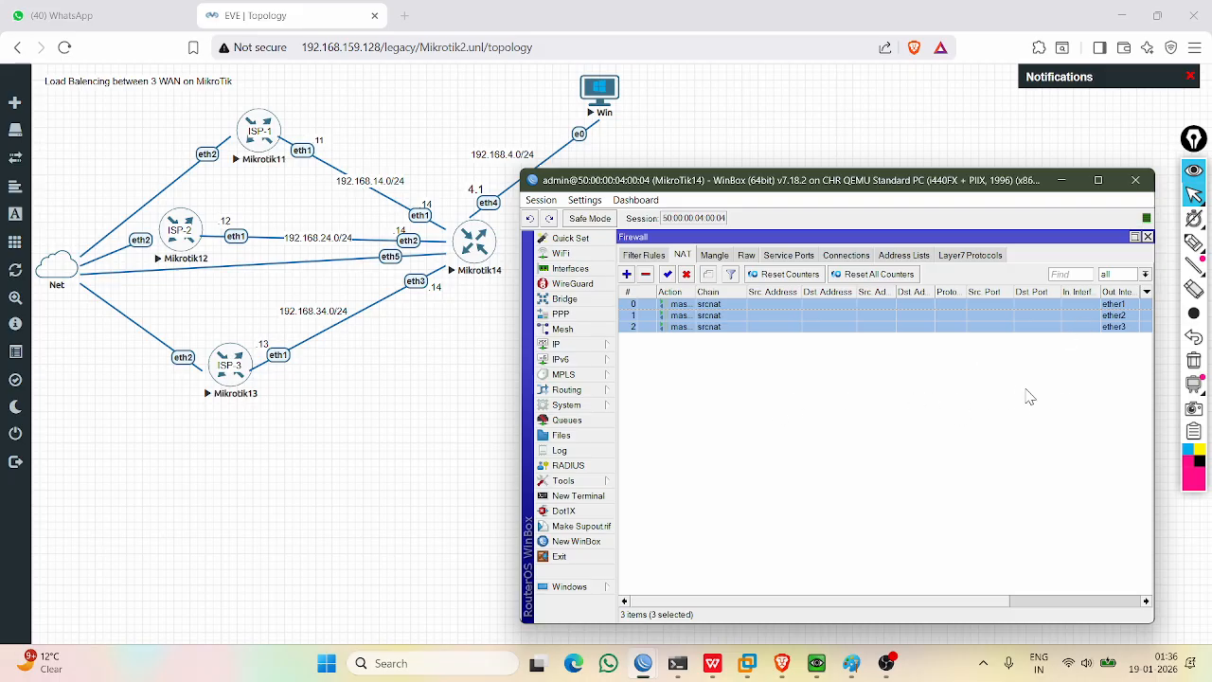
click(953, 401)
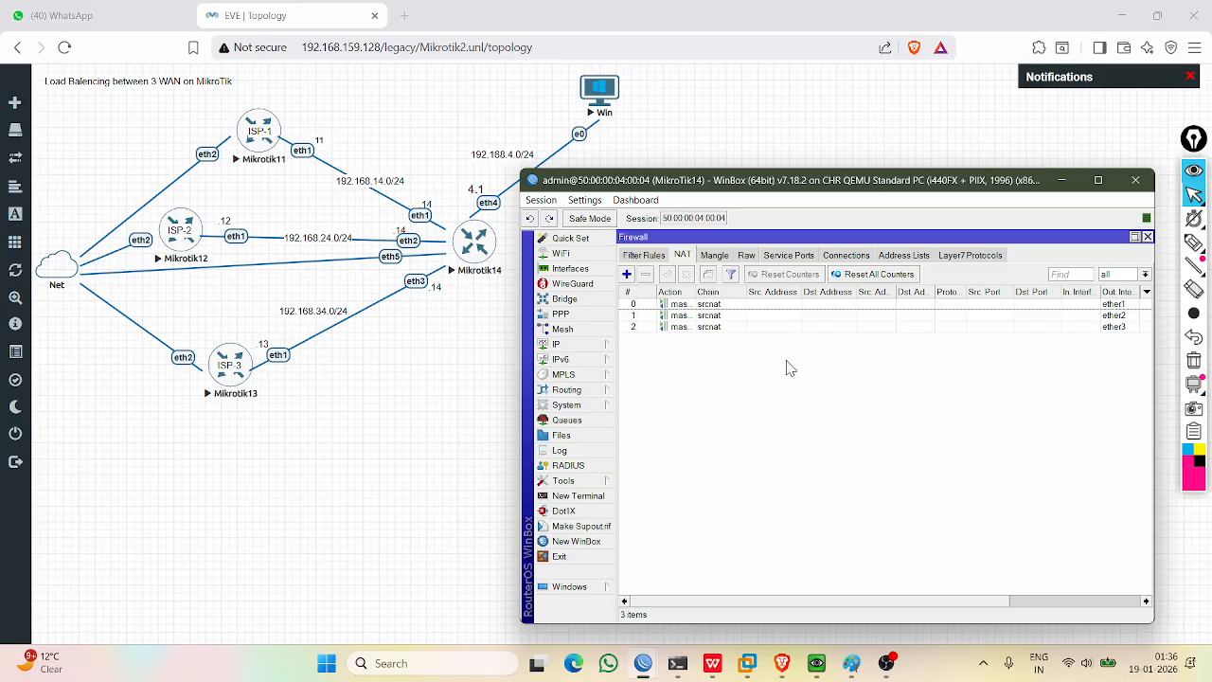
click(715, 327)
click(712, 316)
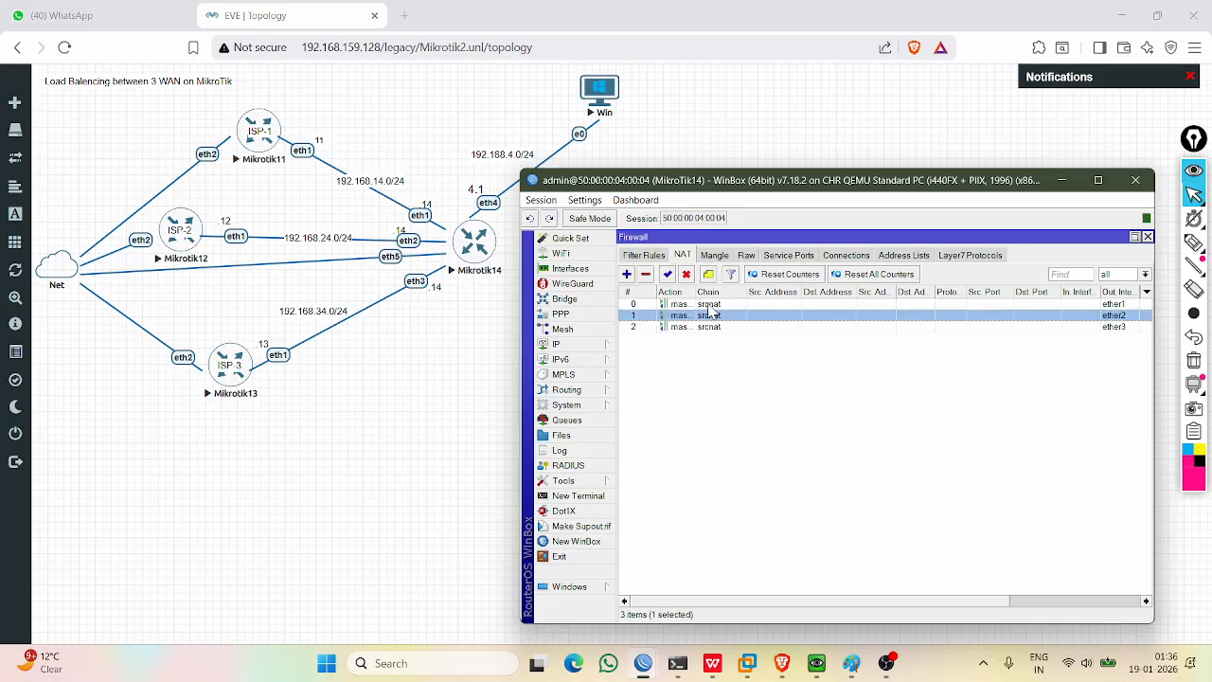
click(708, 304)
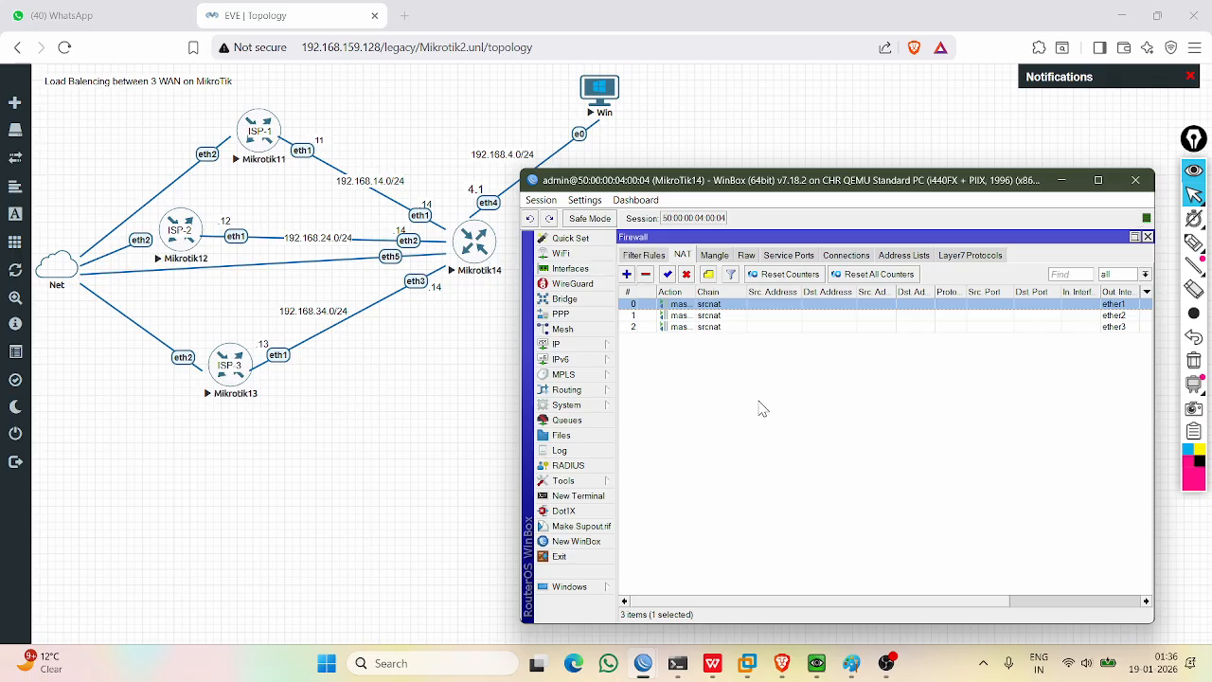
click(729, 327)
click(720, 316)
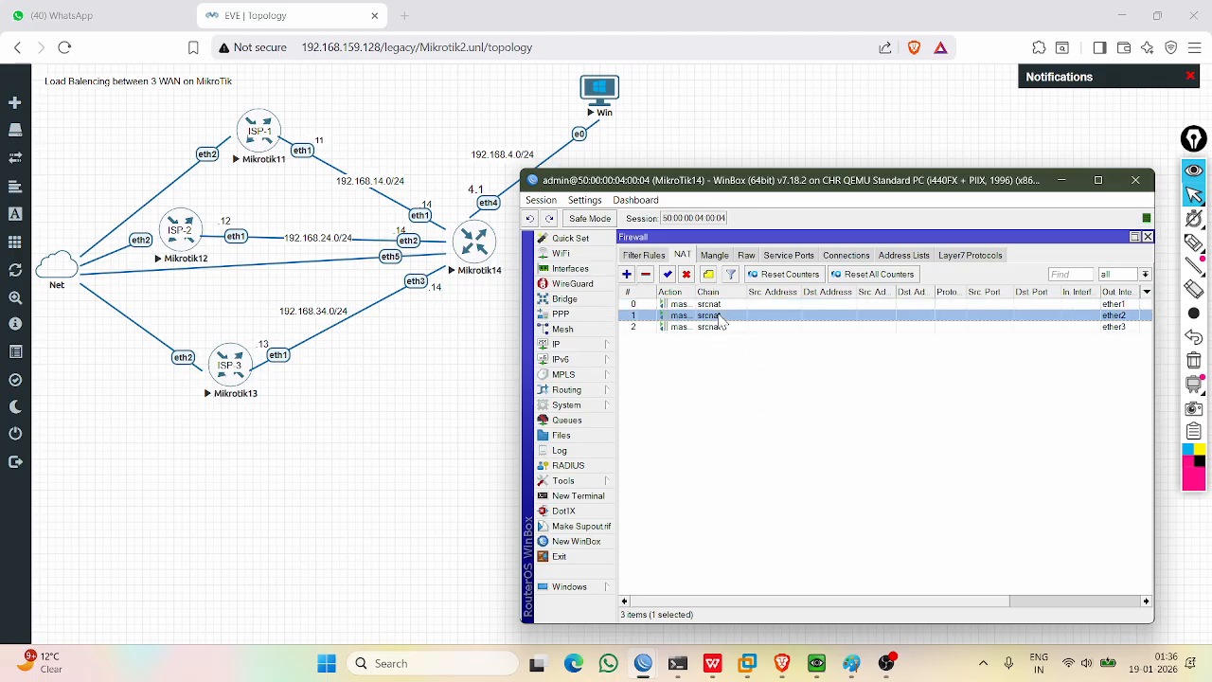
click(717, 305)
click(715, 316)
click(712, 327)
click(712, 316)
click(711, 305)
click(710, 317)
click(710, 328)
click(711, 316)
click(710, 305)
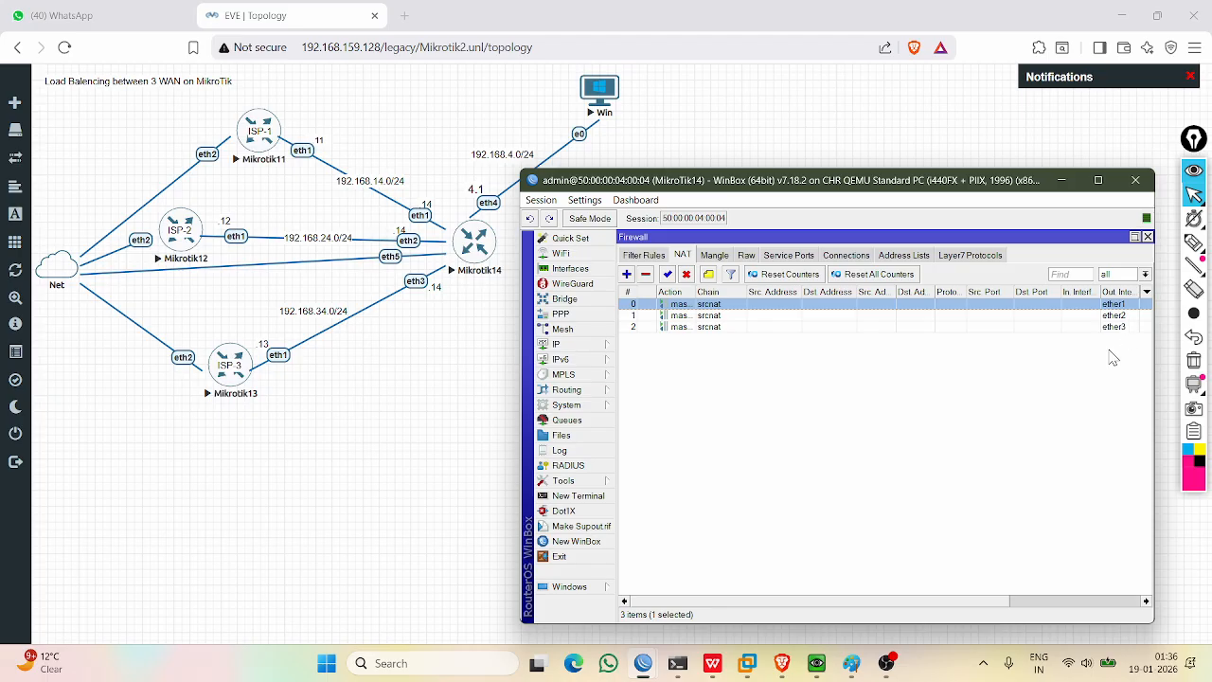
click(691, 316)
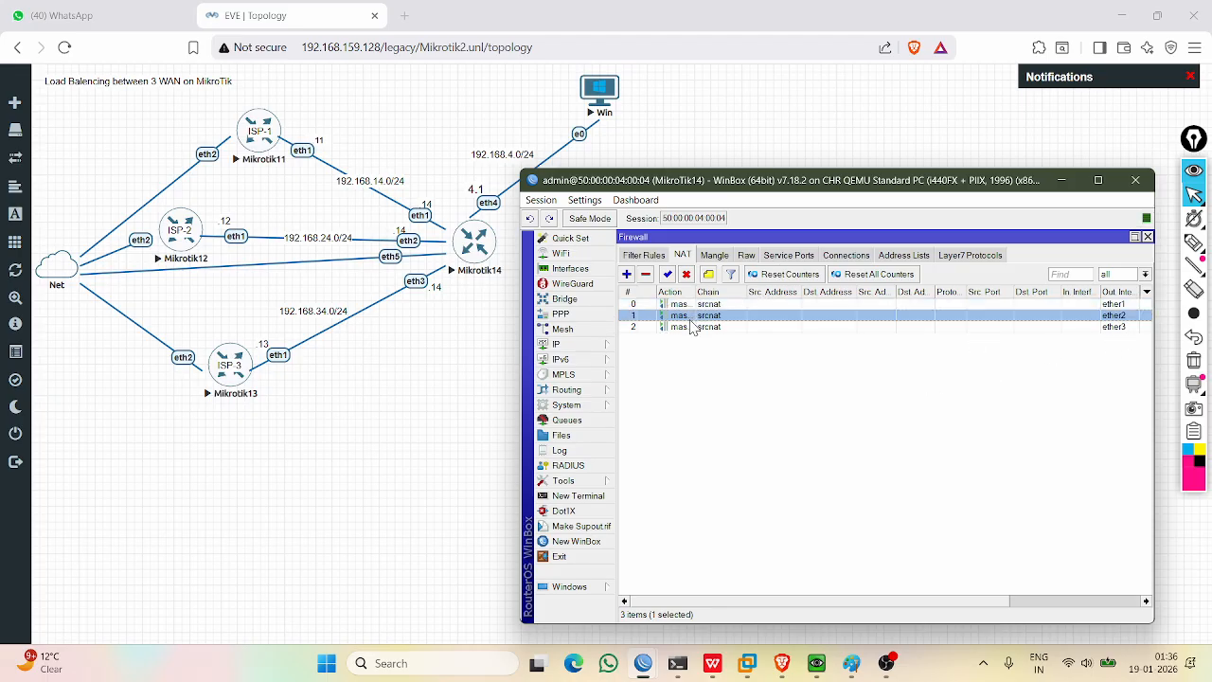
click(690, 325)
click(691, 315)
click(690, 307)
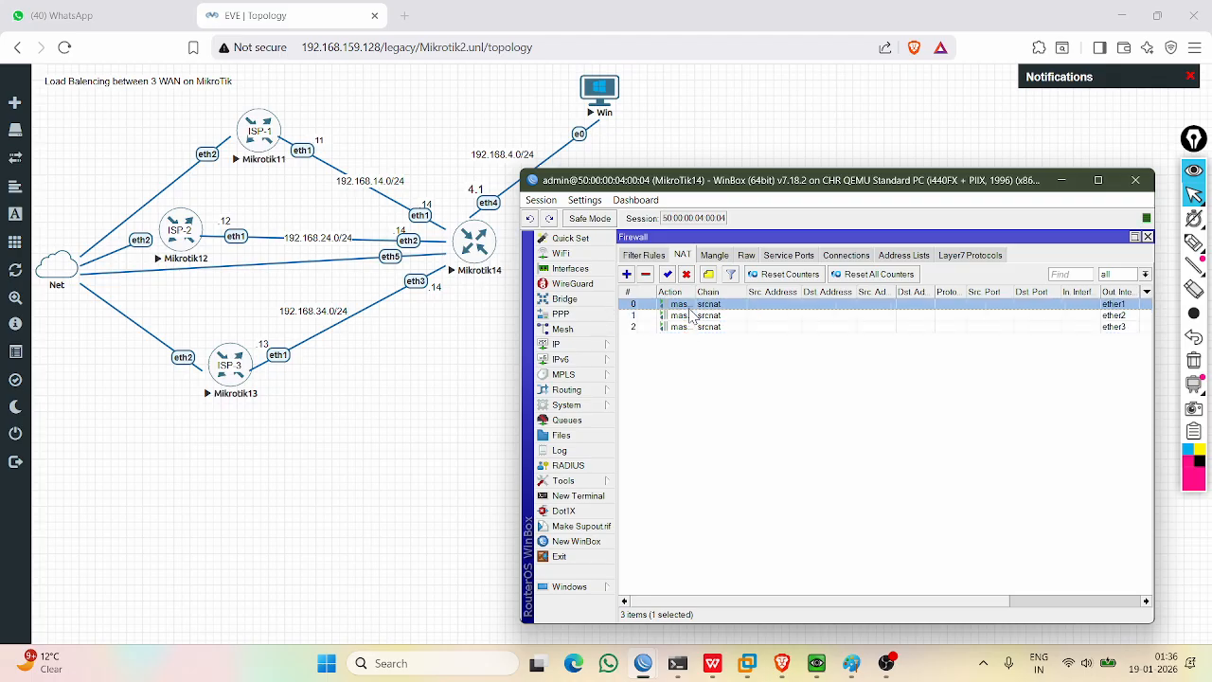
click(752, 381)
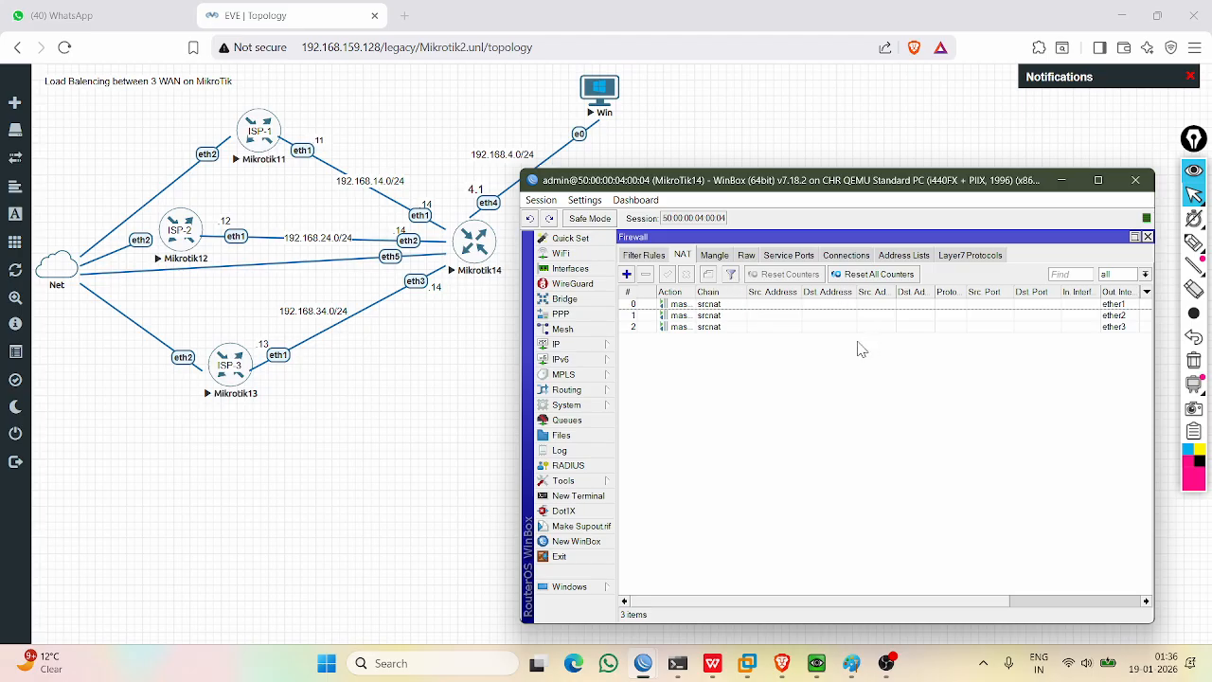
Start a new firewall mangle rule with chain input and in interface ether1.
click(715, 256)
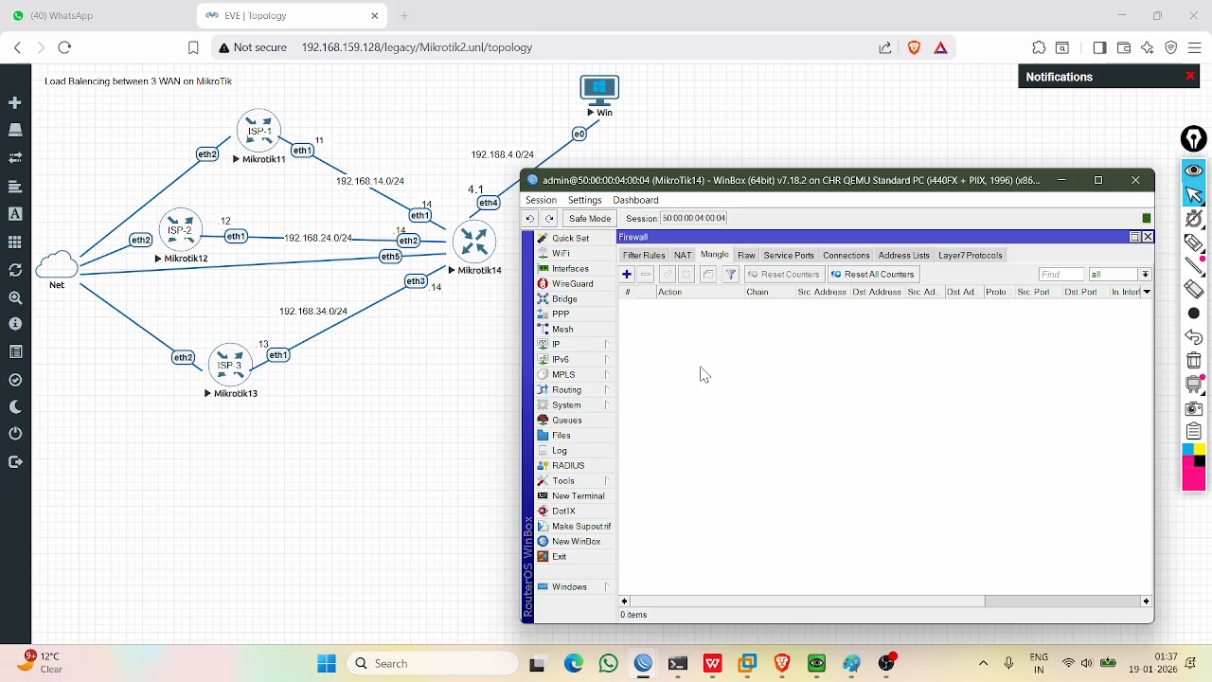
click(626, 273)
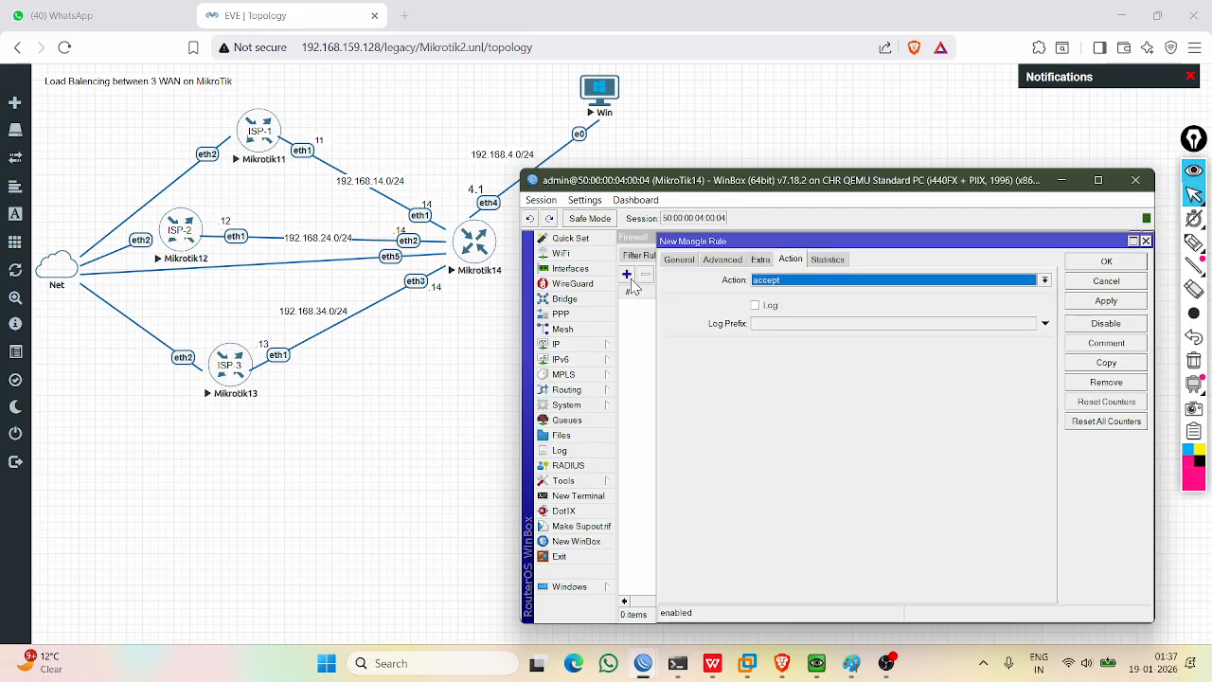
click(679, 259)
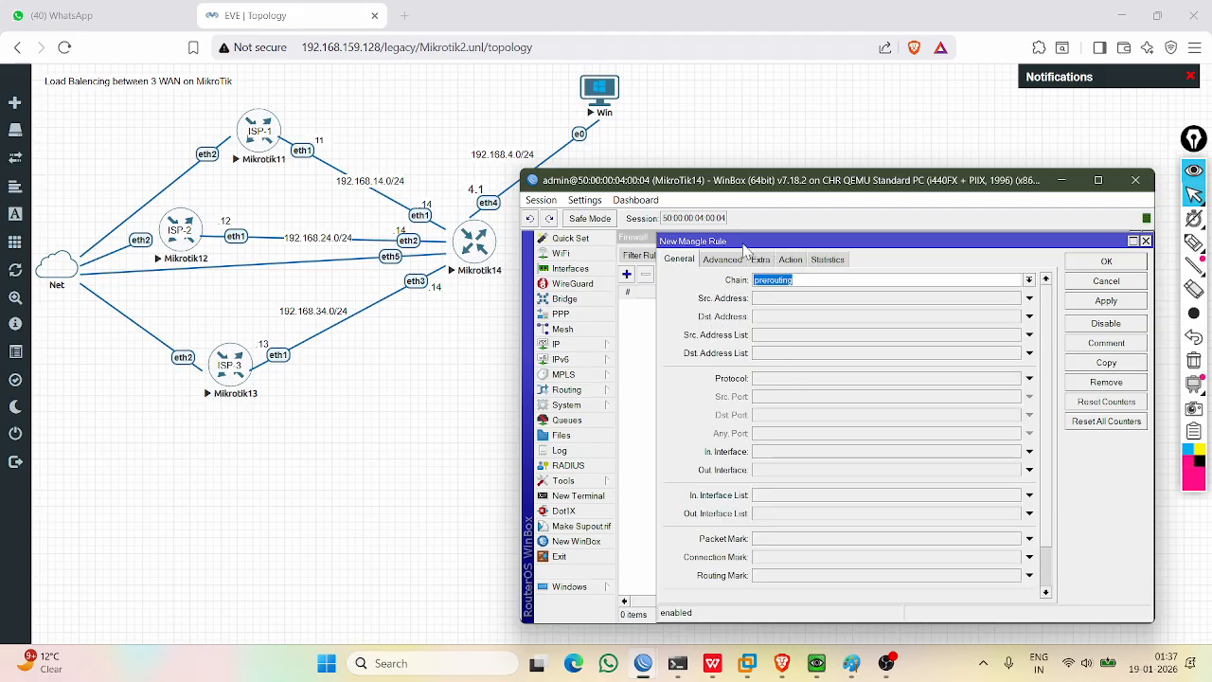
mouse_move(742, 244)
mouse_down()
mouse_move(782, 255)
mouse_move(766, 404)
mouse_move(710, 269)
mouse_move(720, 239)
mouse_up()
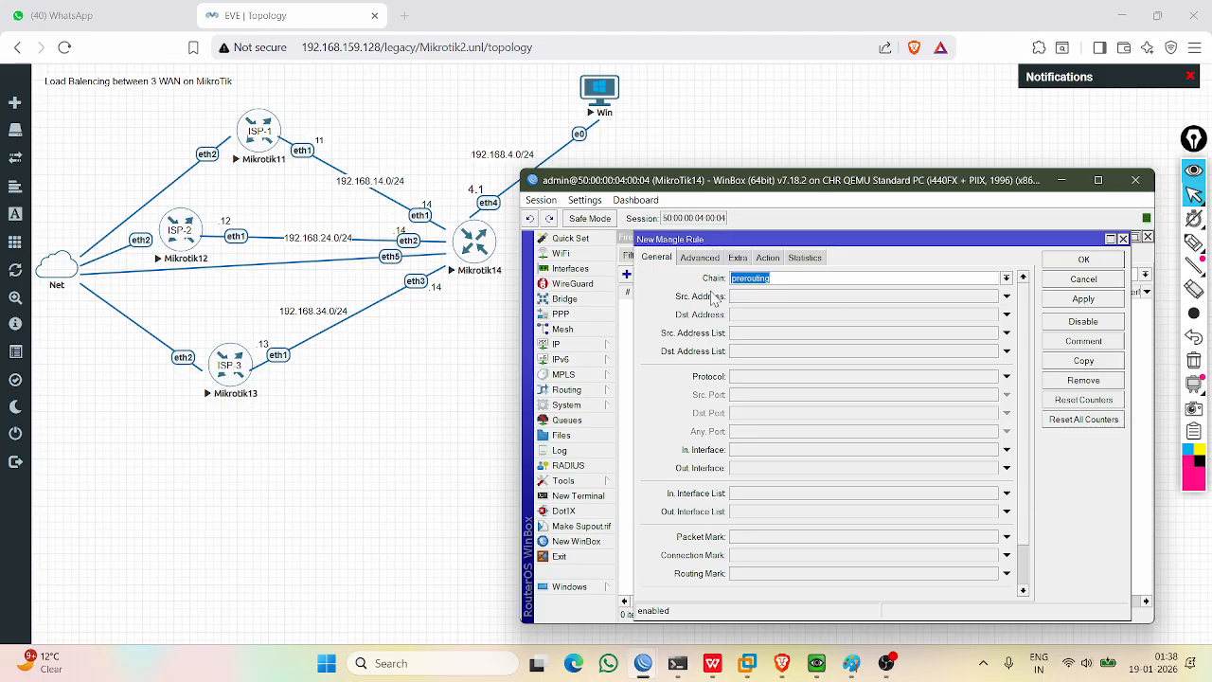
click(1006, 278)
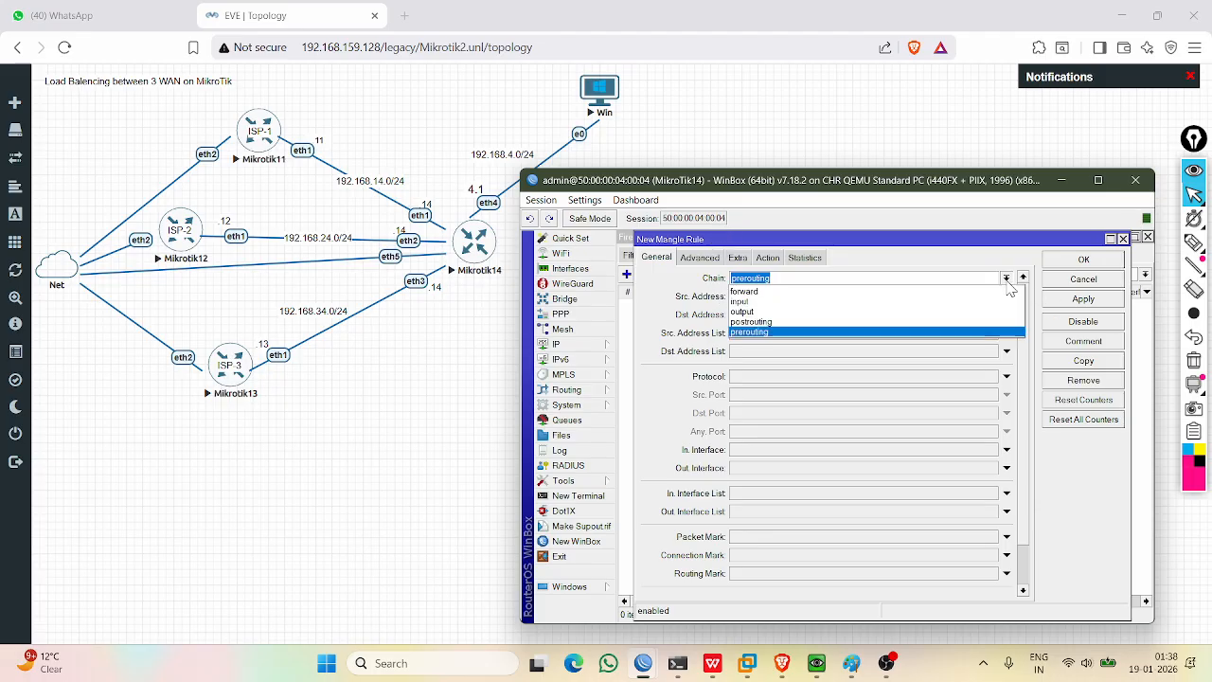
click(743, 302)
click(789, 284)
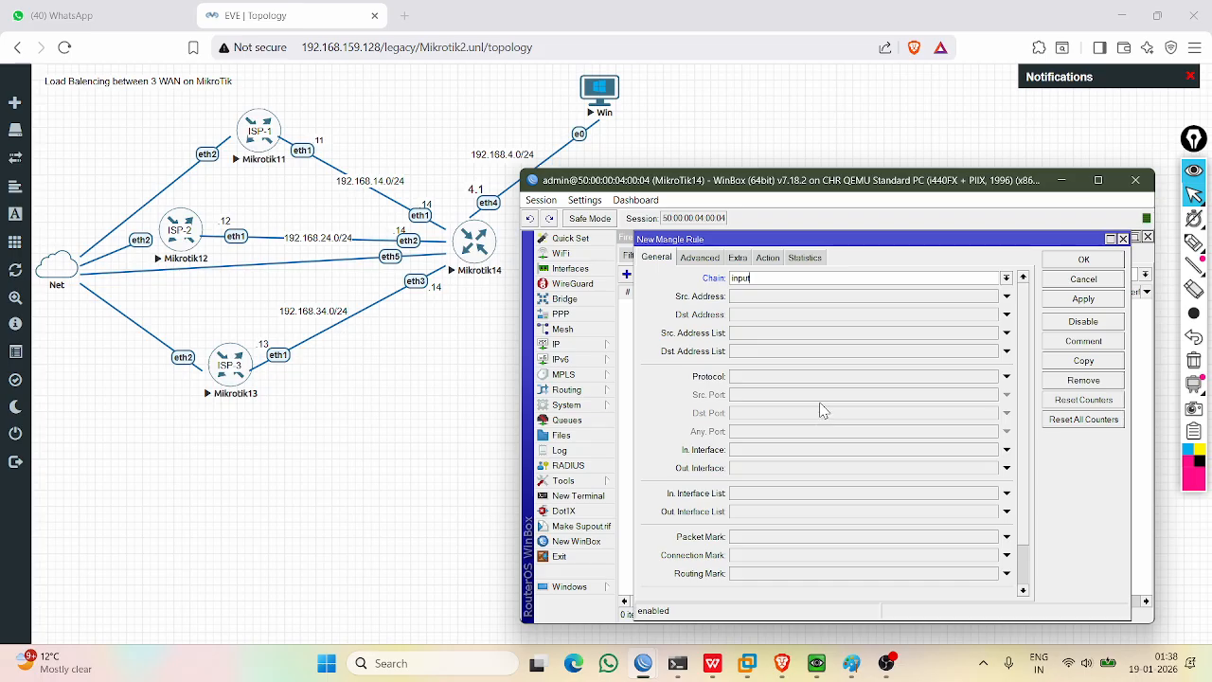
click(772, 455)
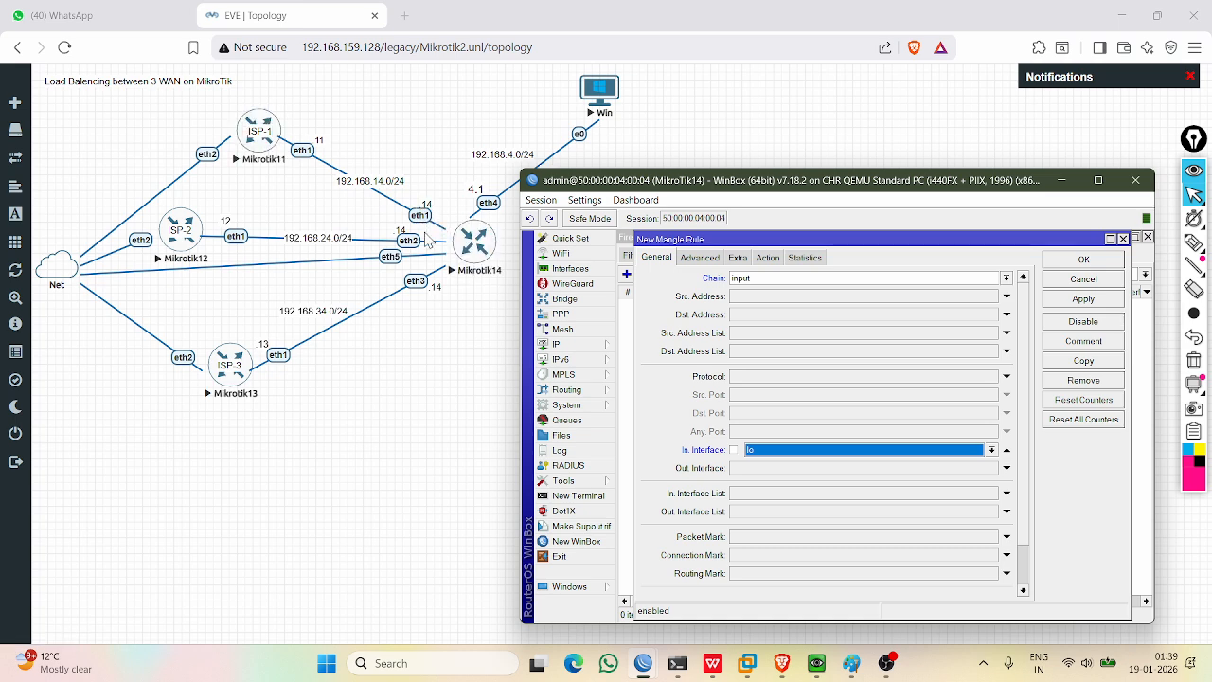
click(991, 451)
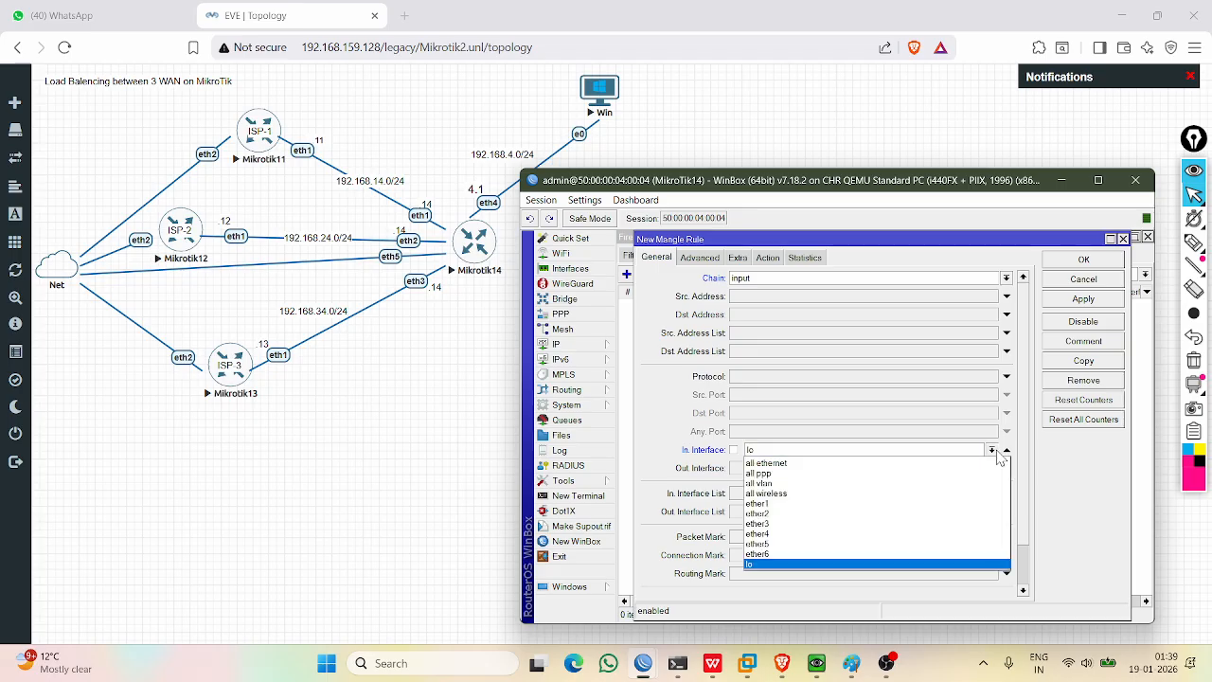
click(756, 504)
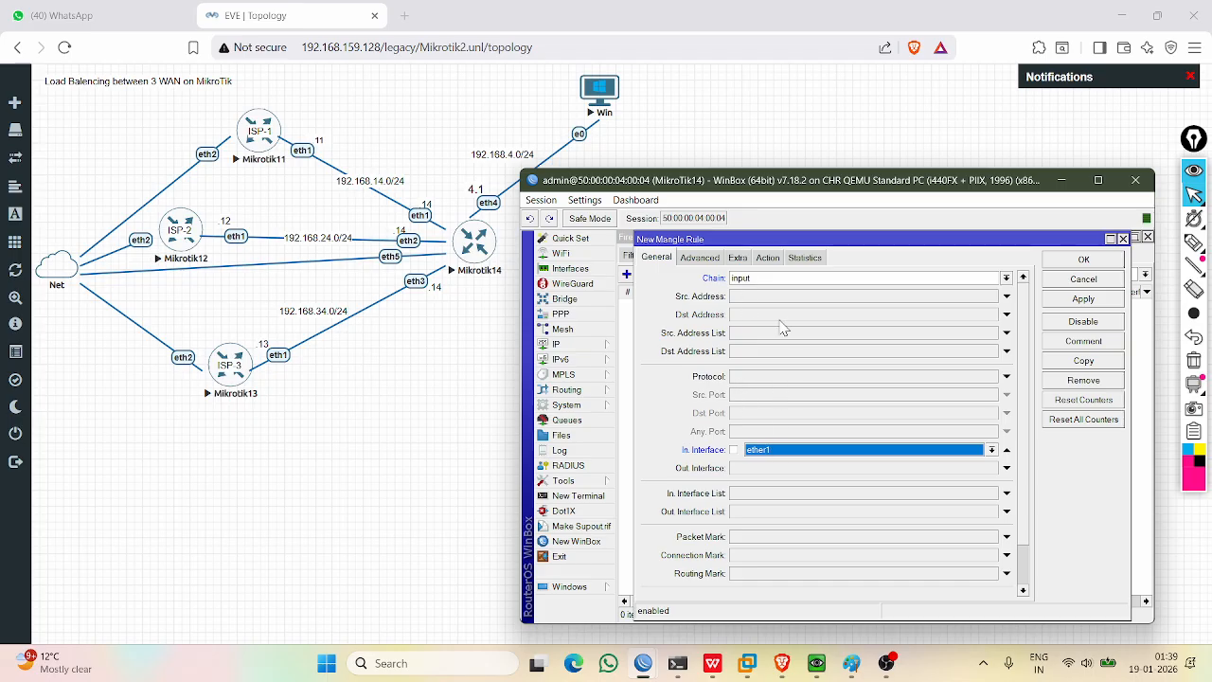
Set the ether1 mangle rule's action to mark connection with the new connection mark WAN1_Conn.
click(768, 258)
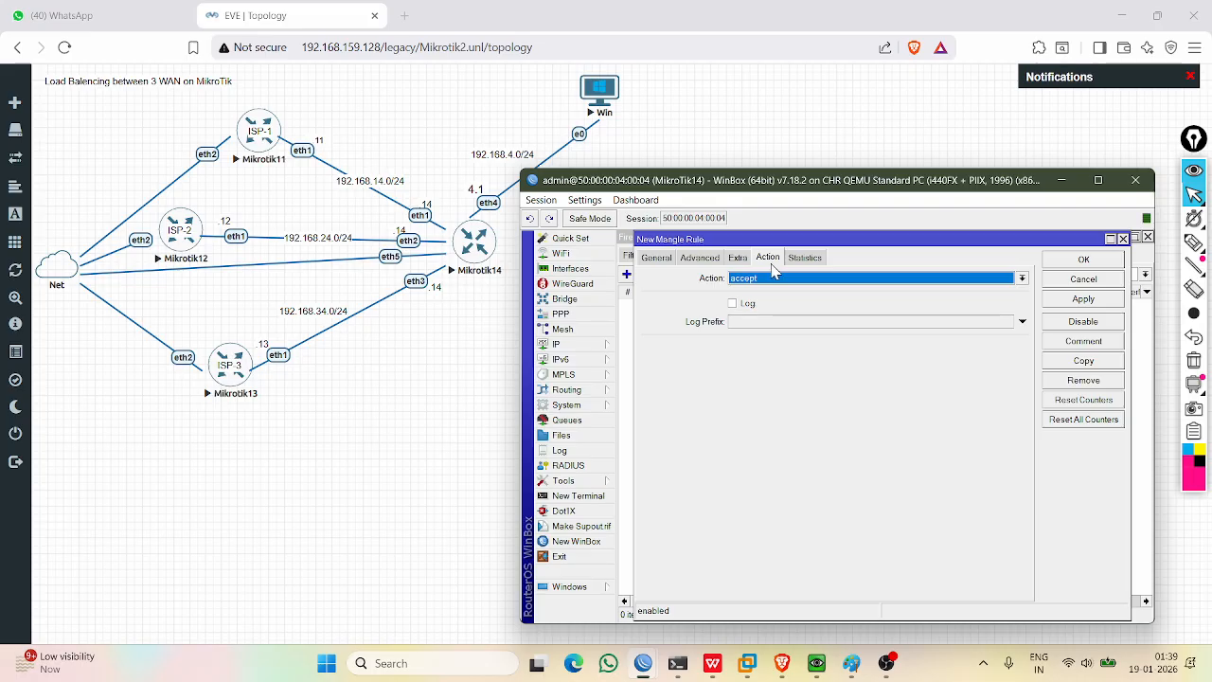
click(779, 279)
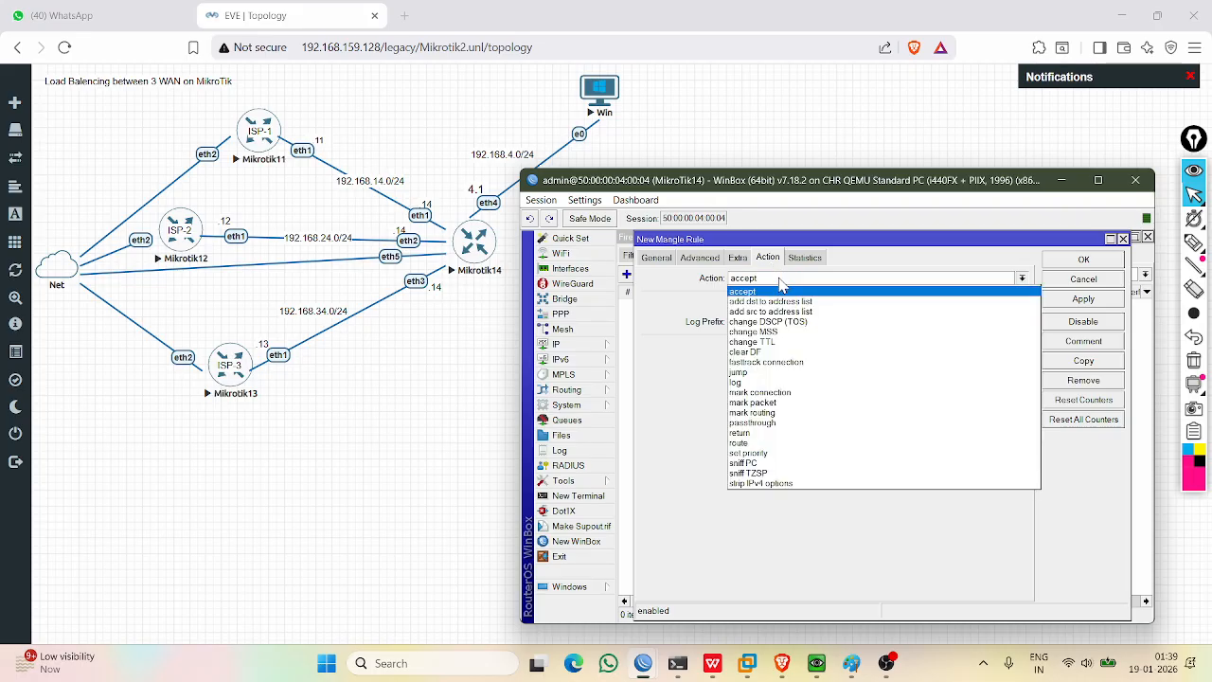
click(773, 393)
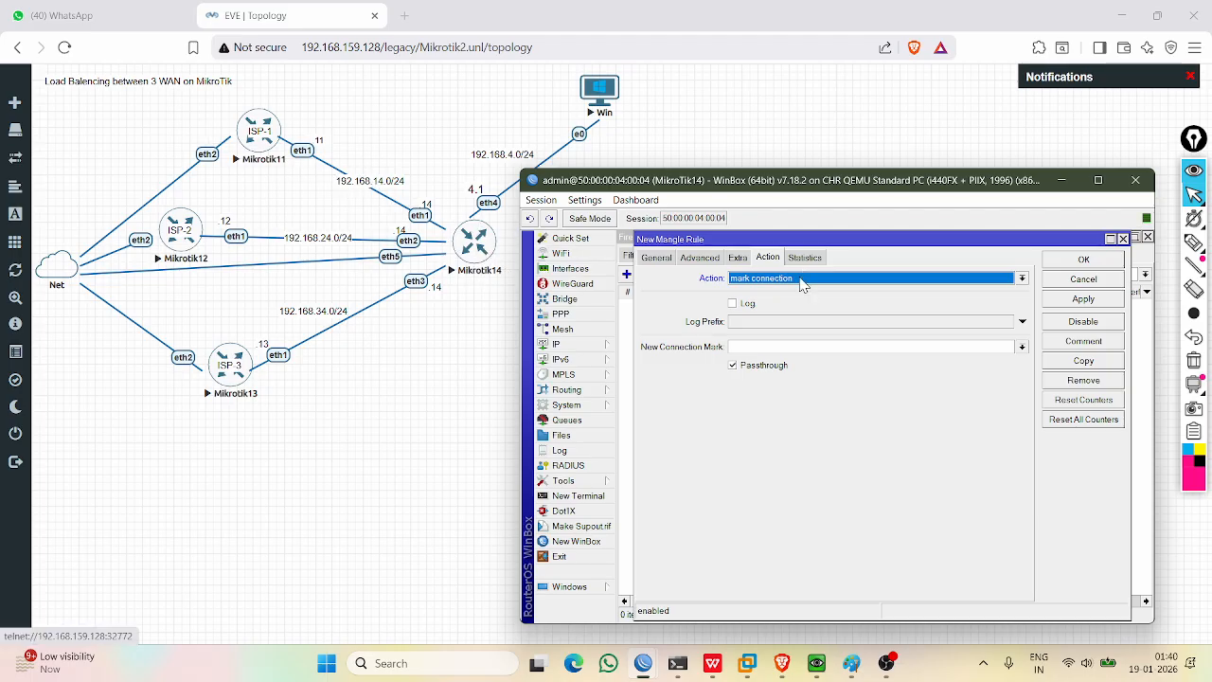
click(776, 348)
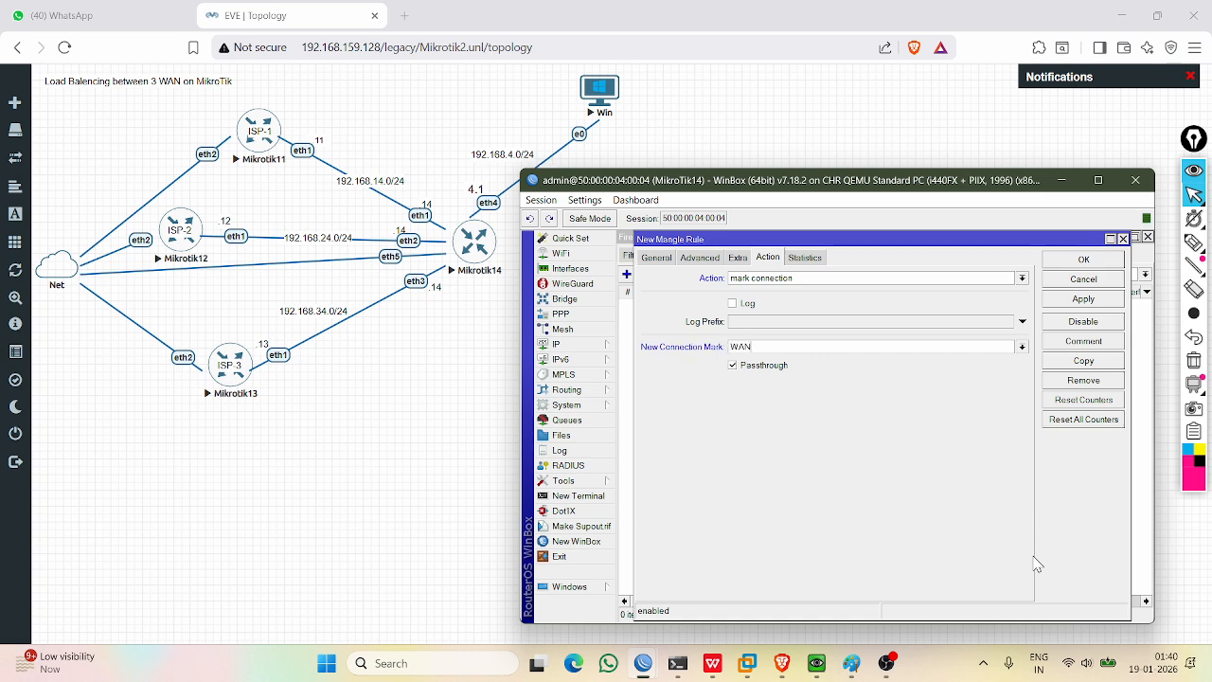
text(C)
key(Caps_Lock)
text(onn)
Review the ether1 mangle rule's chain, action and new connection mark before saving it.
click(656, 257)
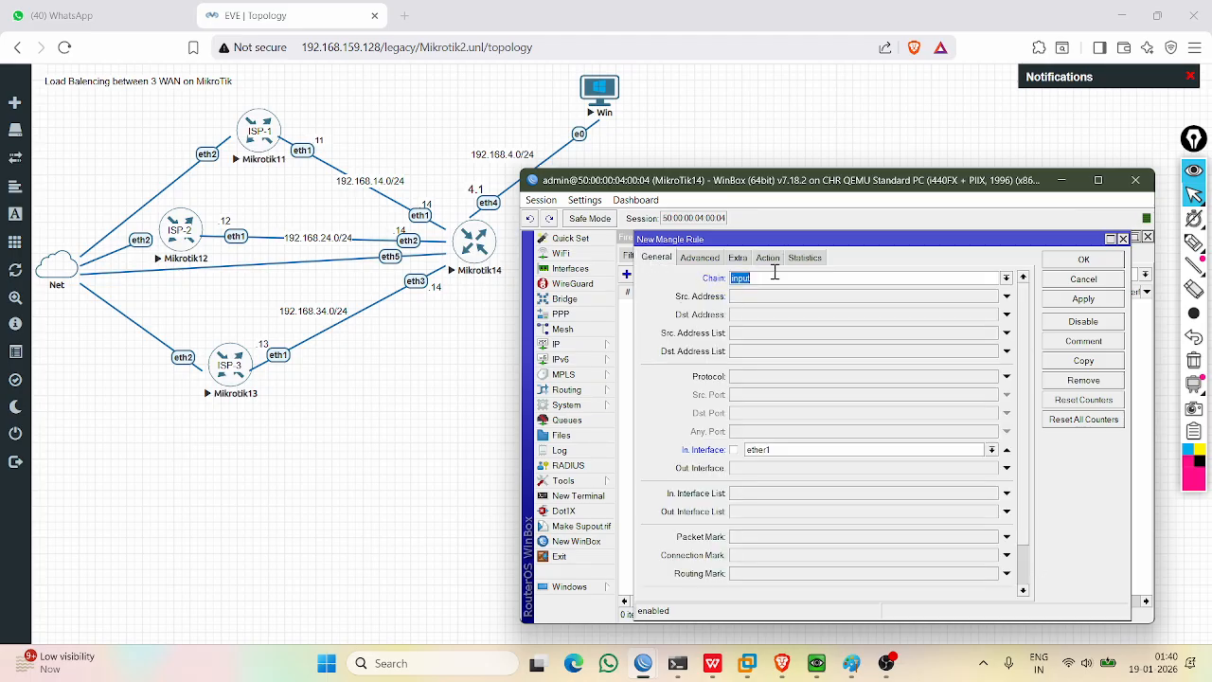
click(774, 276)
click(768, 263)
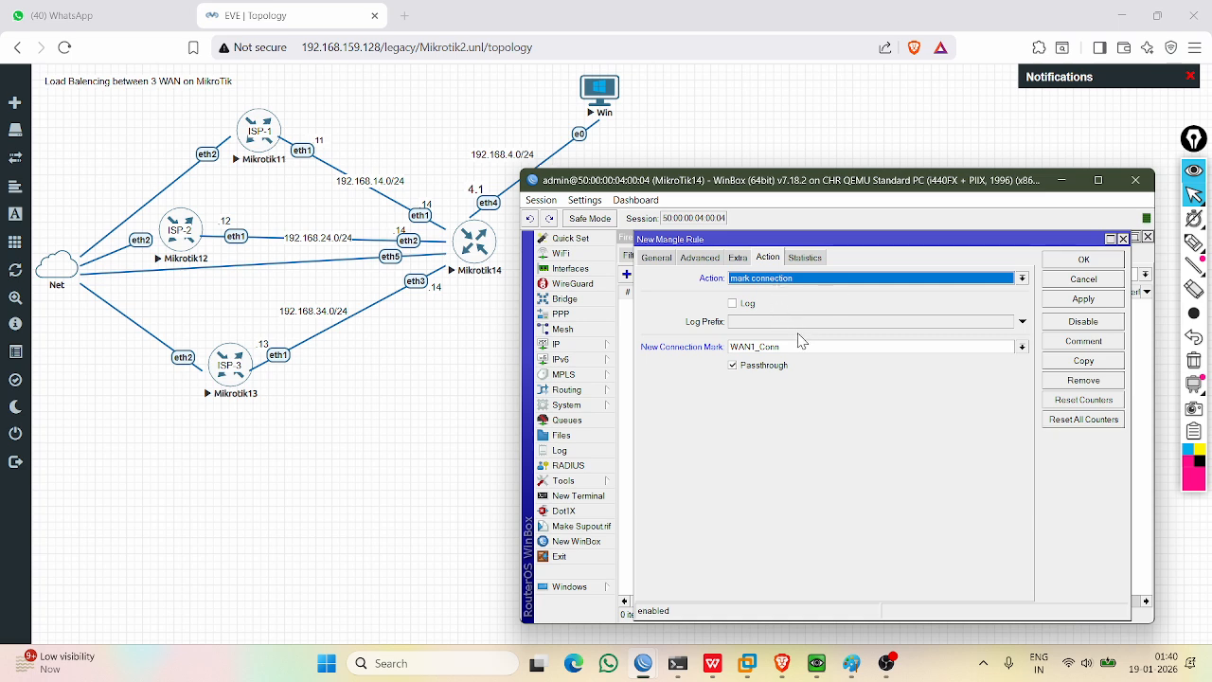
drag(789, 346, 730, 348)
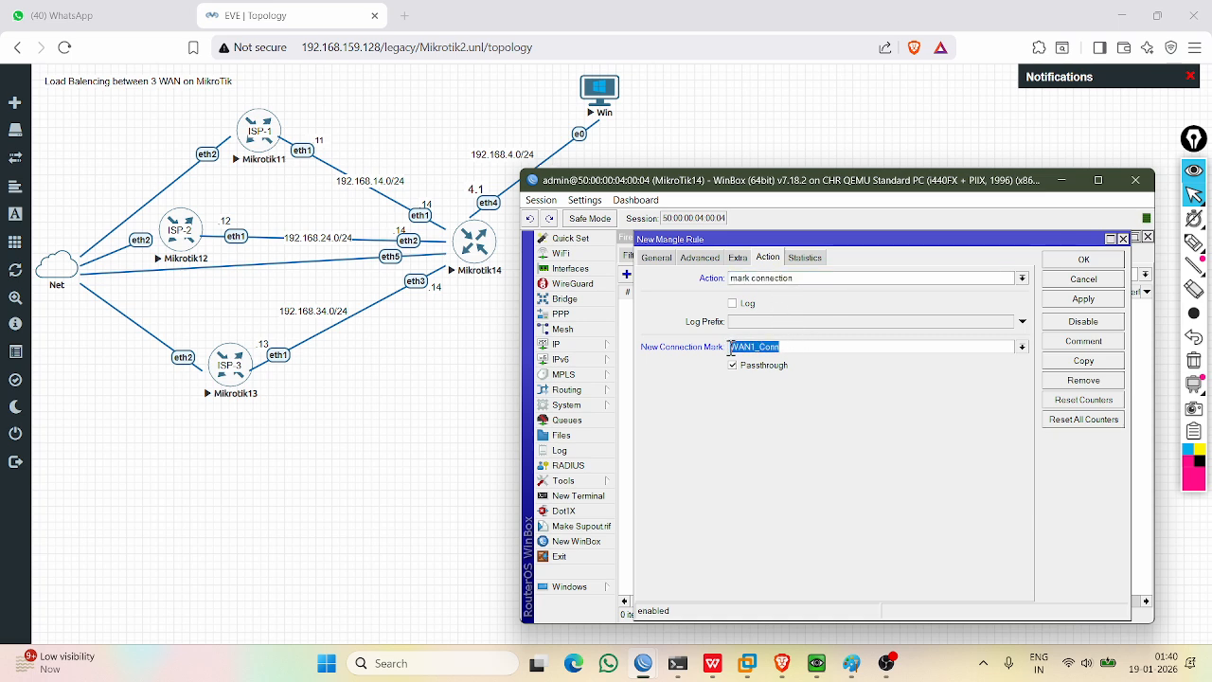
click(809, 348)
drag(798, 347, 737, 351)
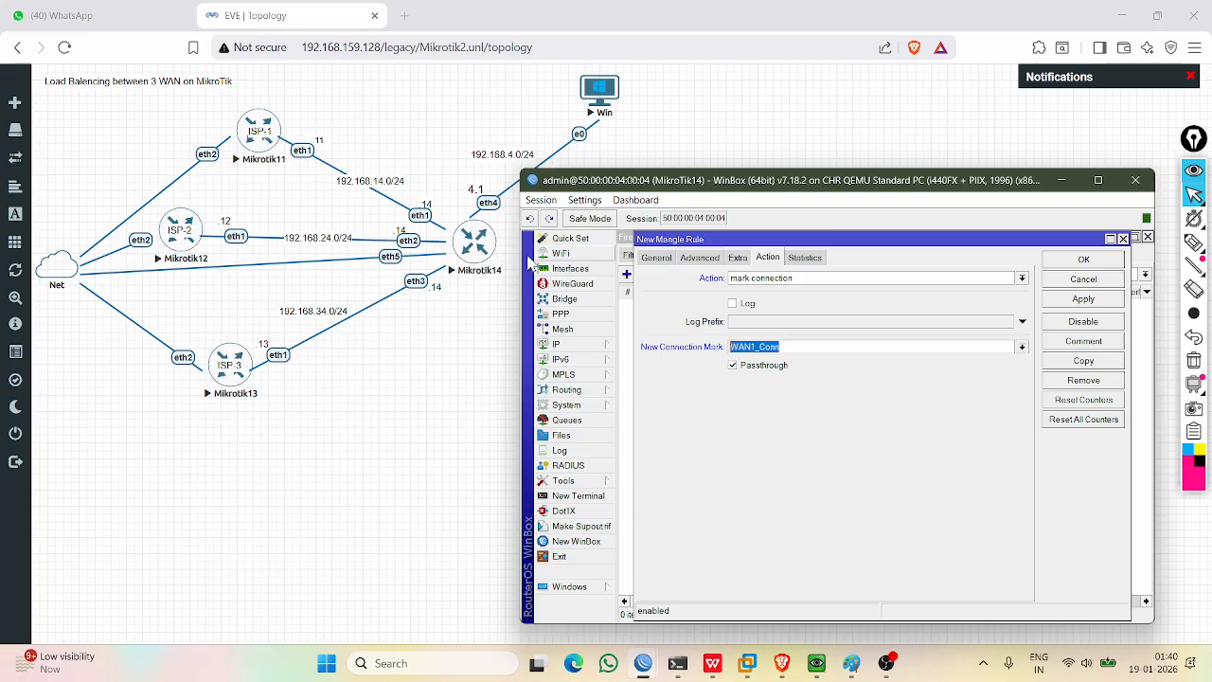
click(805, 347)
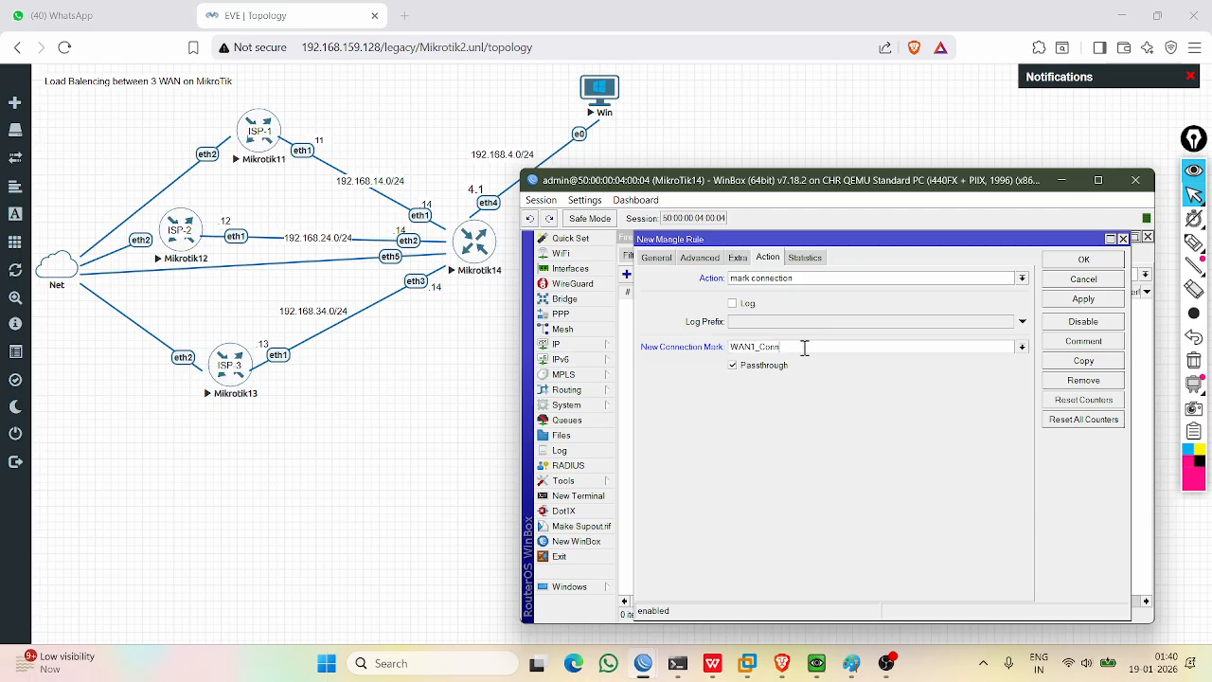
drag(805, 347, 734, 347)
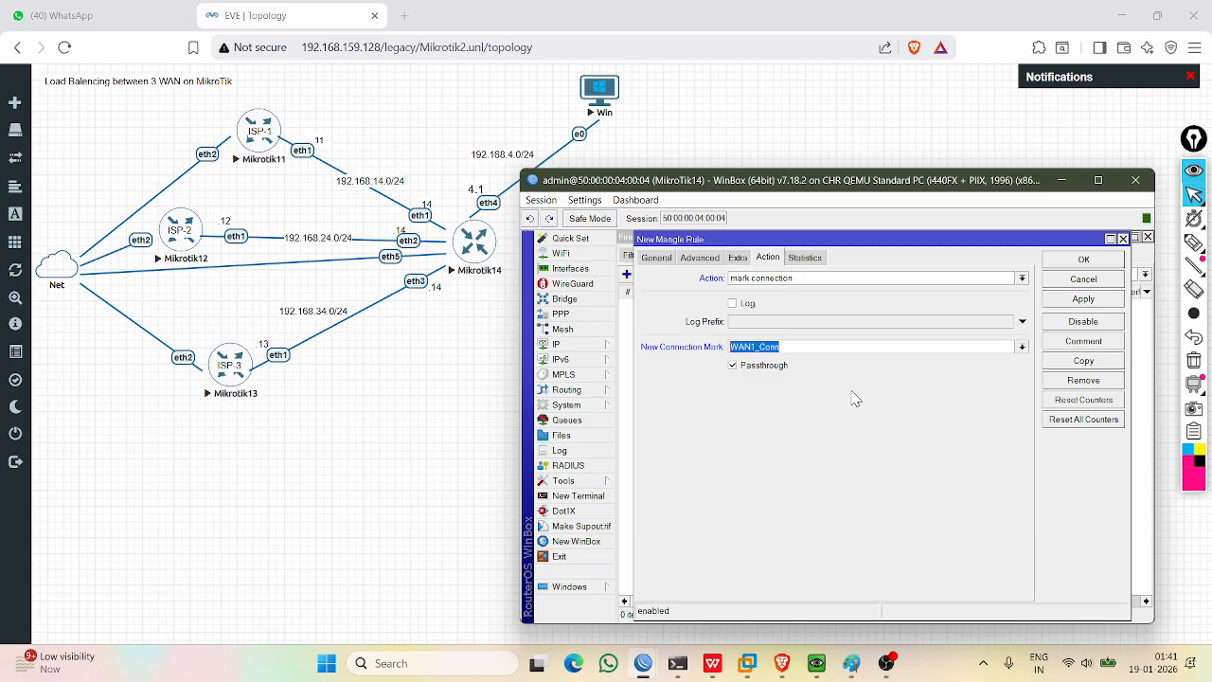
click(815, 346)
Leave Passthrough enabled for the WAN1_Conn connection mark and save the ether1 mangle rule.
click(734, 366)
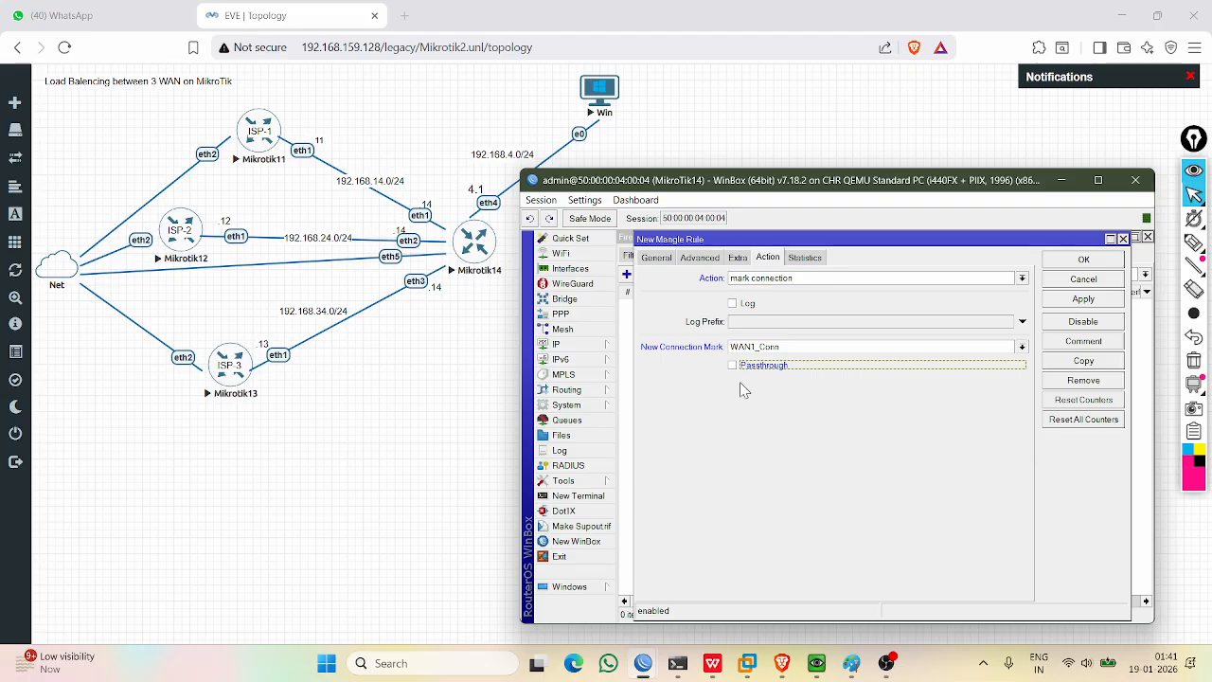
click(733, 366)
click(732, 367)
click(732, 365)
click(1097, 301)
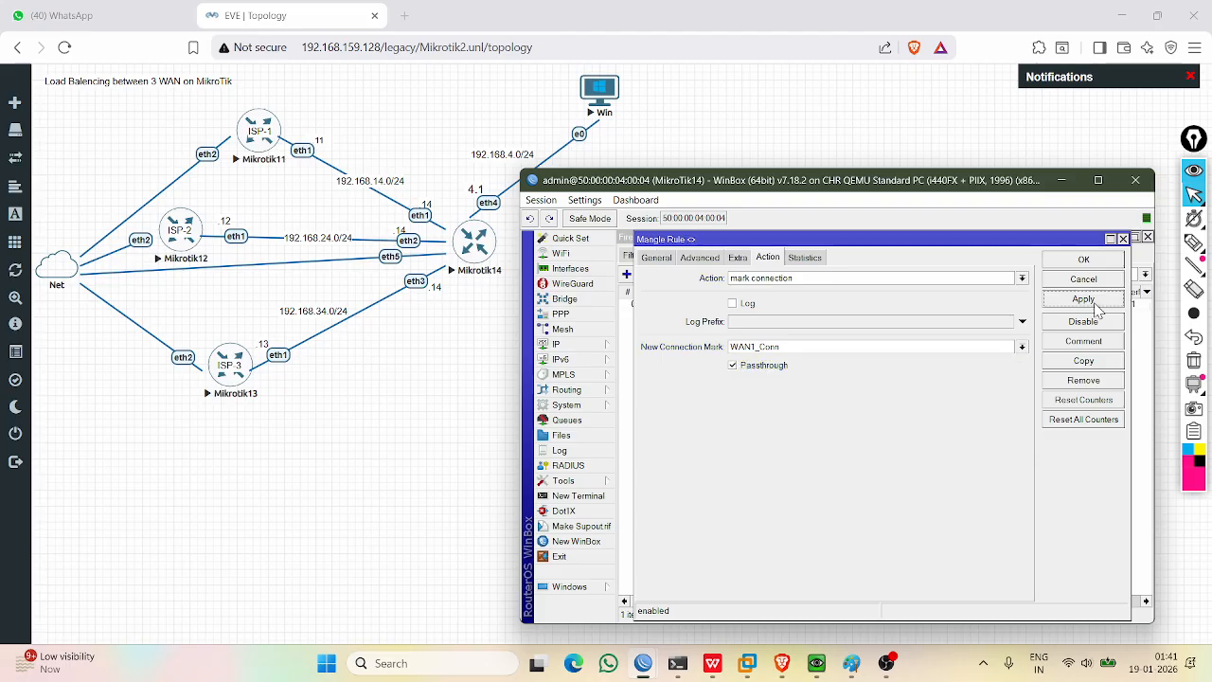
click(1084, 261)
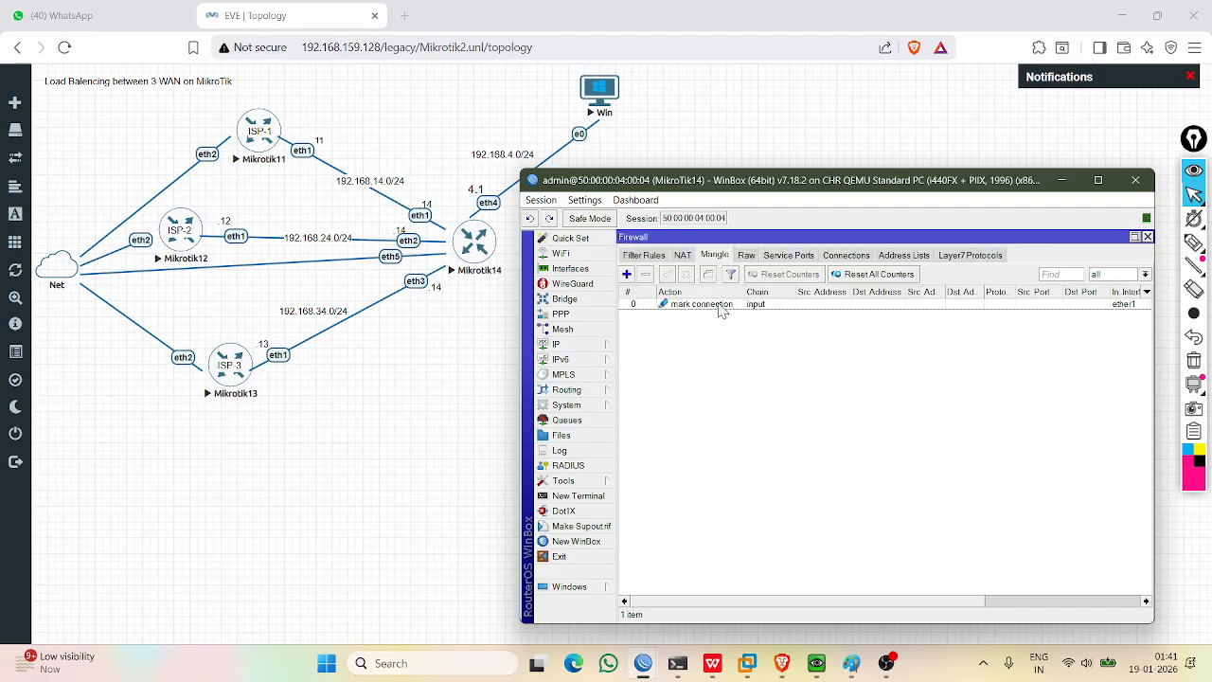
Reopen the saved ether1 mangle rule and check its action and general settings.
double_click(719, 306)
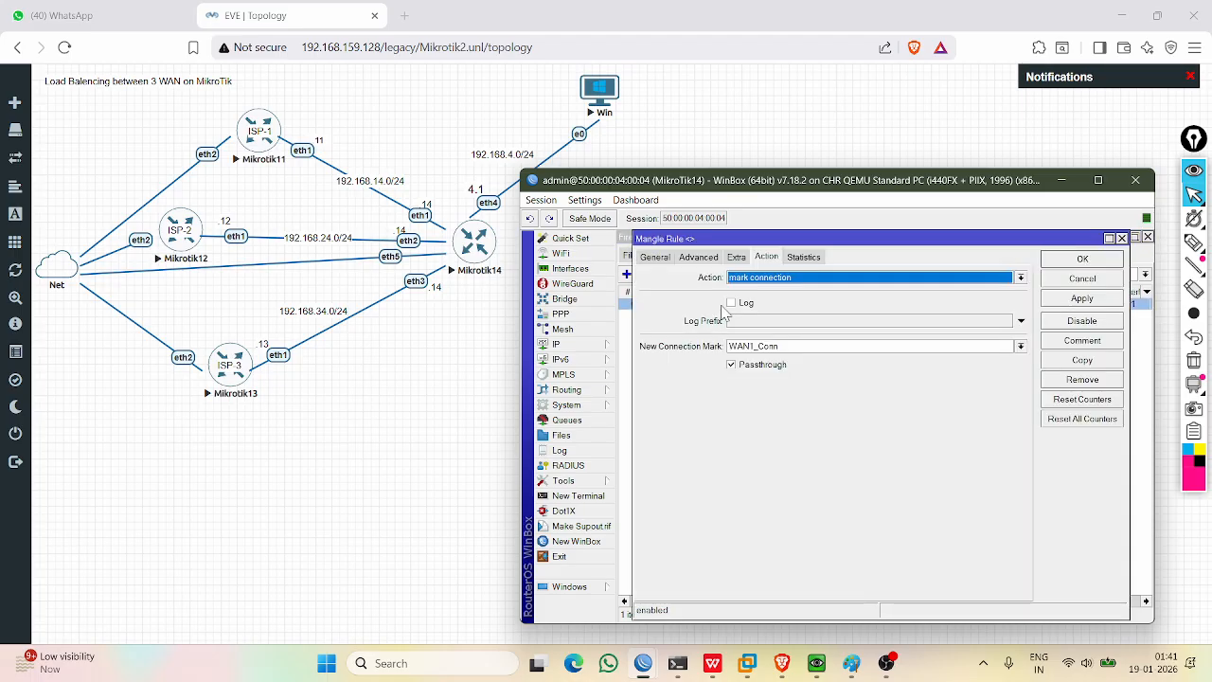
click(656, 259)
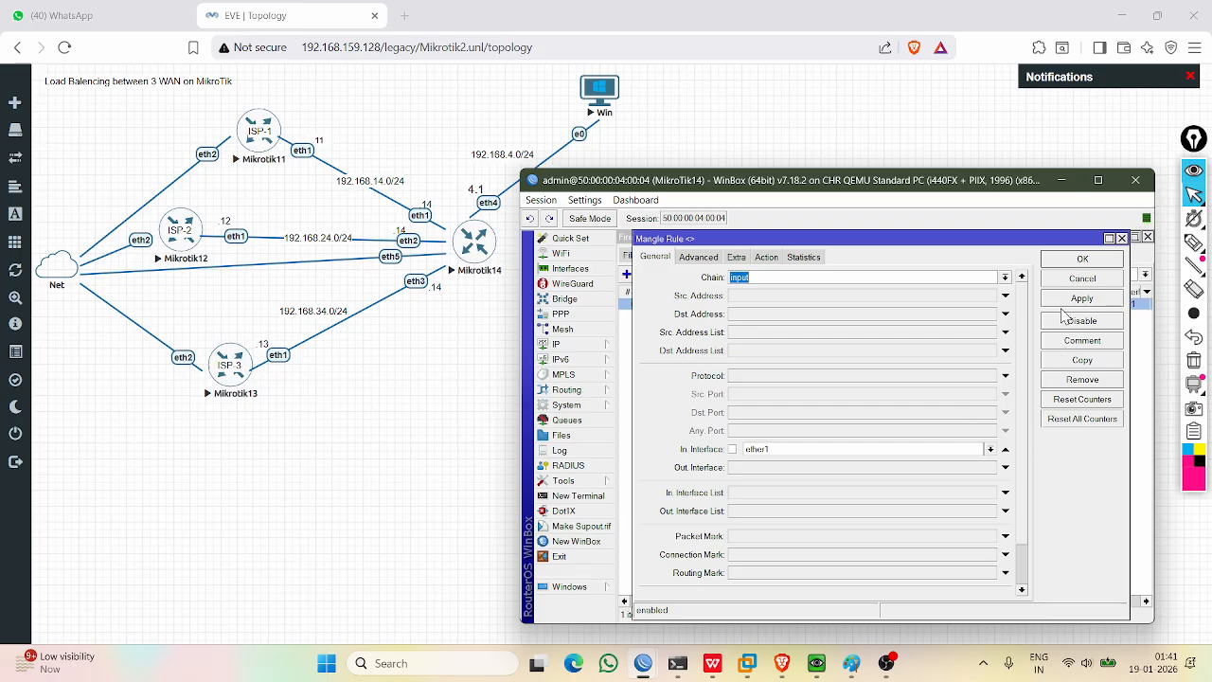
click(1078, 259)
click(700, 304)
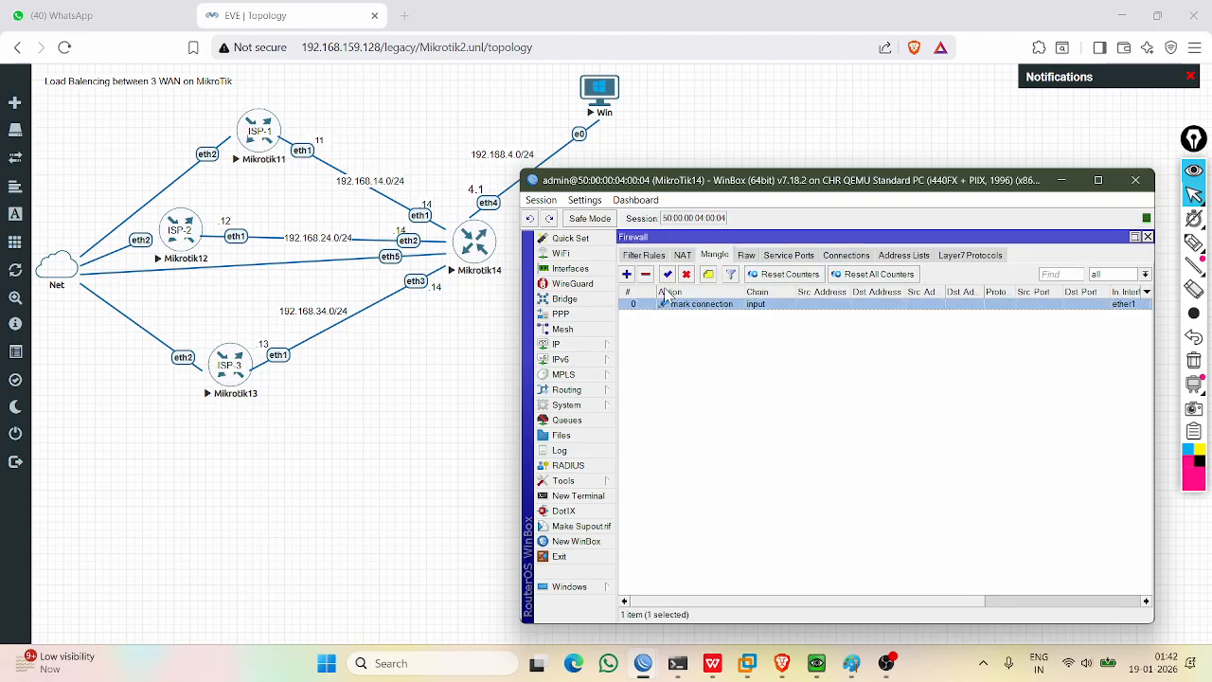
Start another firewall mangle rule with chain input and in interface ether2.
click(626, 275)
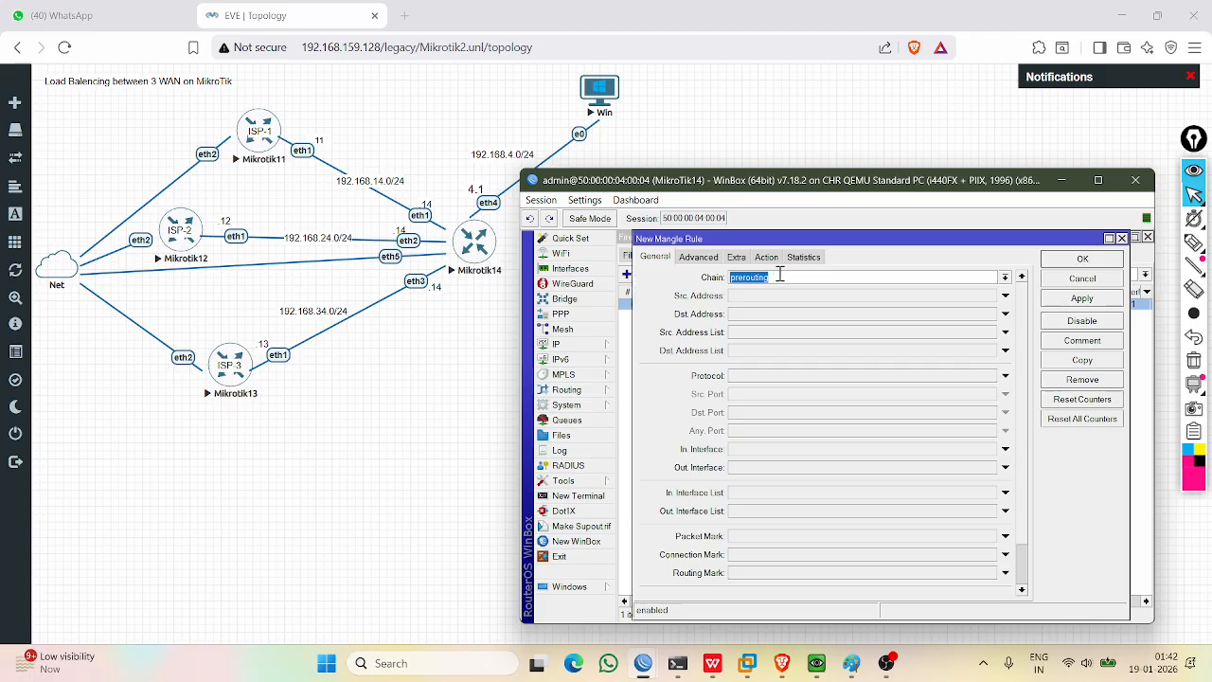
click(1006, 278)
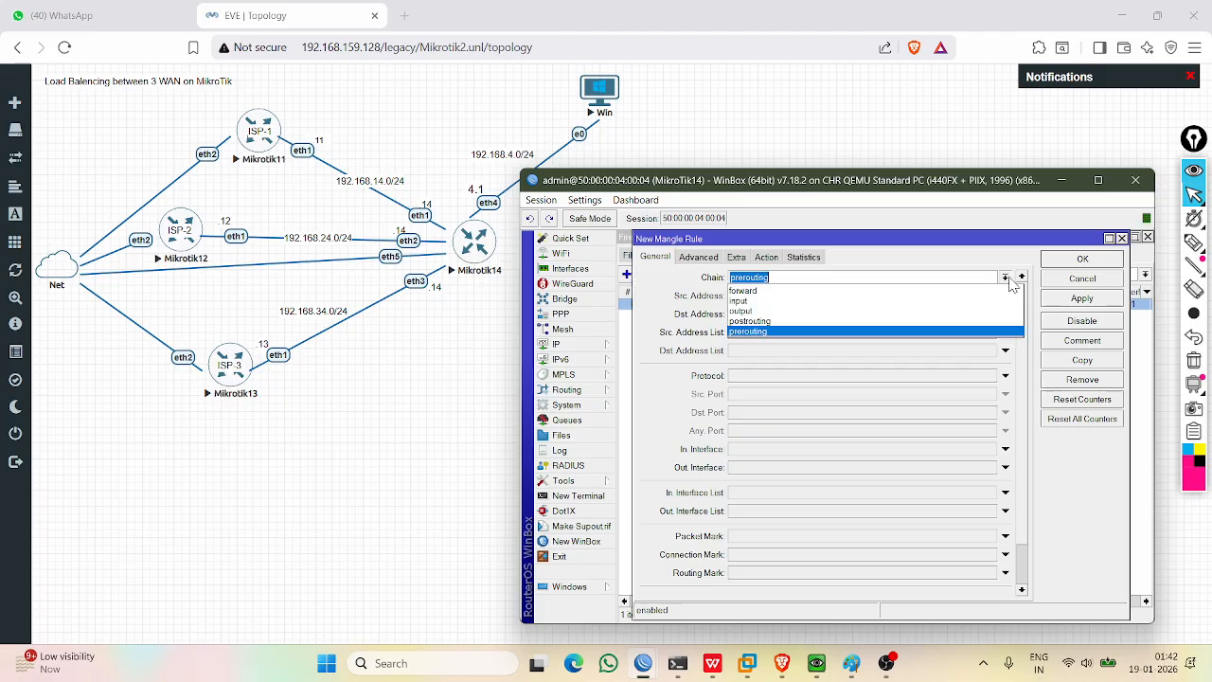
click(758, 303)
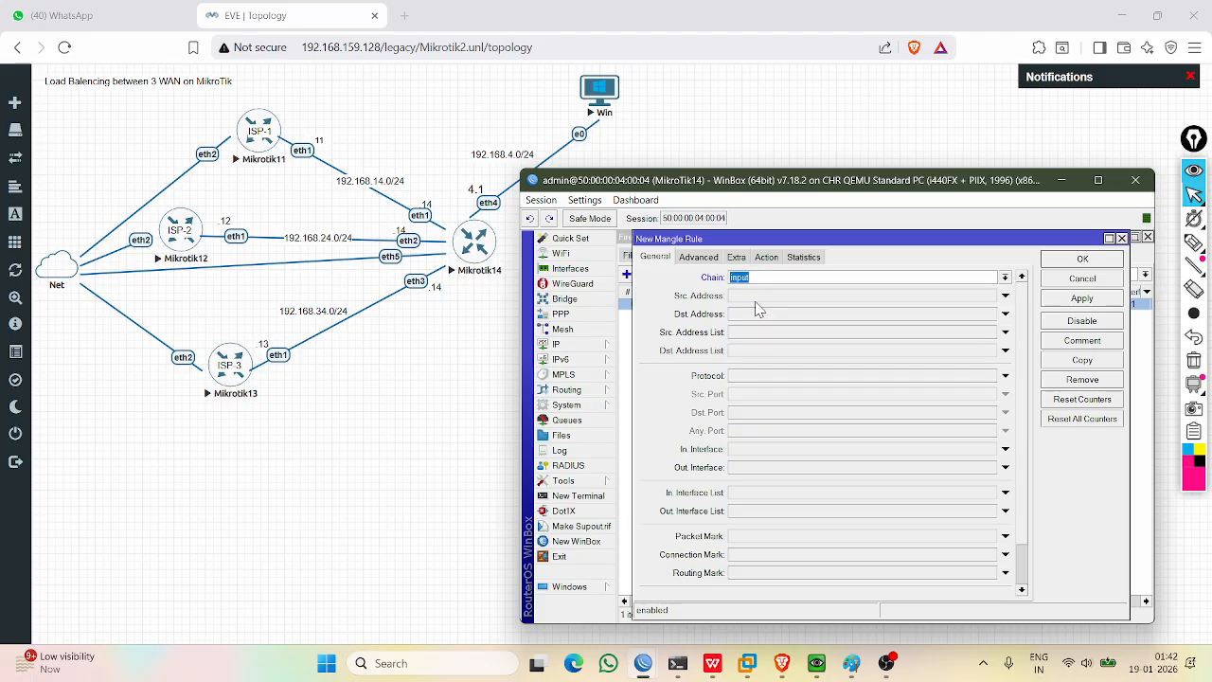
click(750, 451)
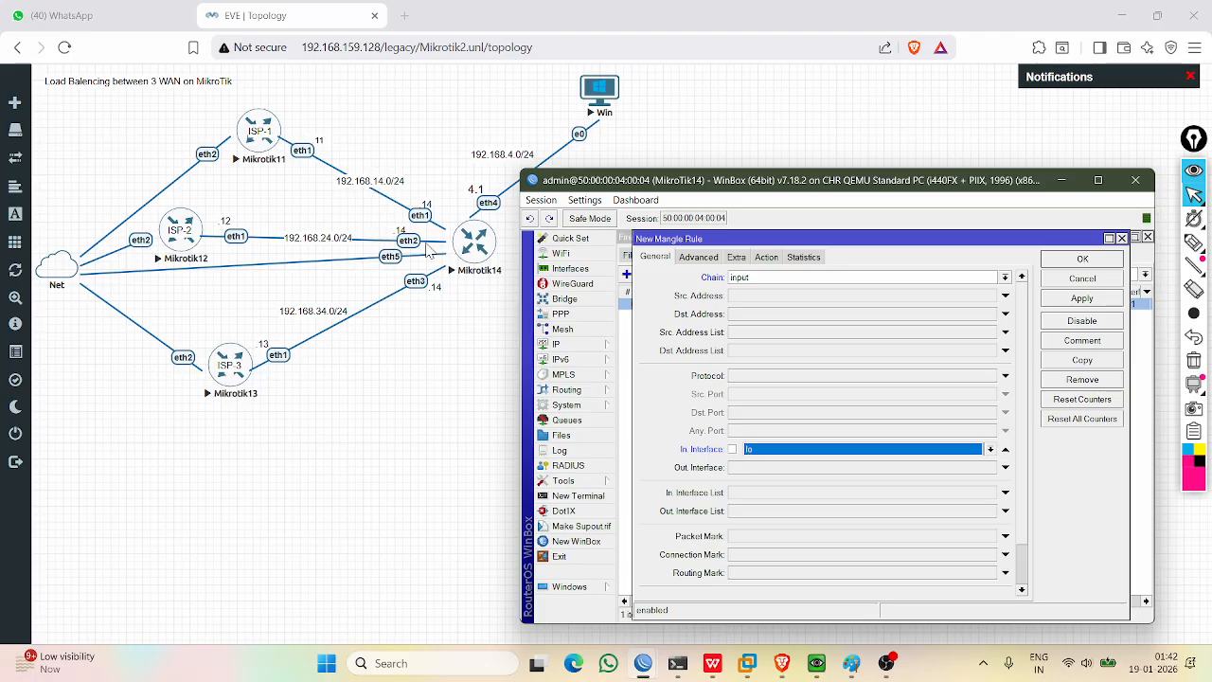
click(990, 450)
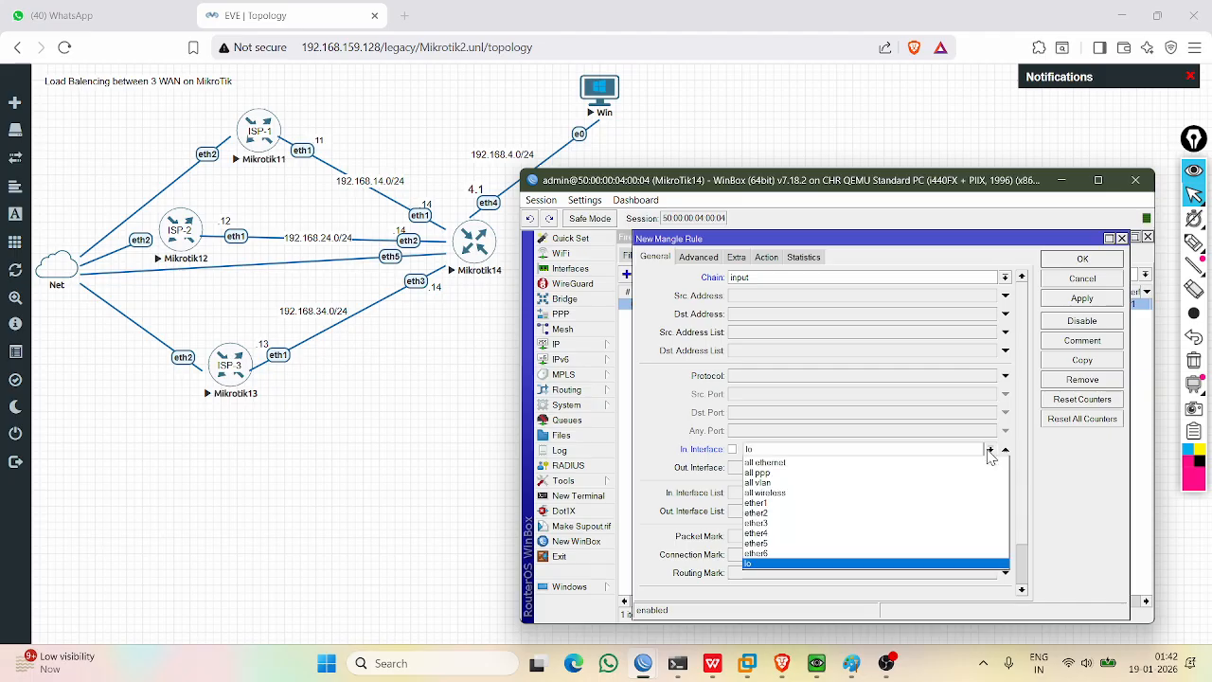
click(761, 512)
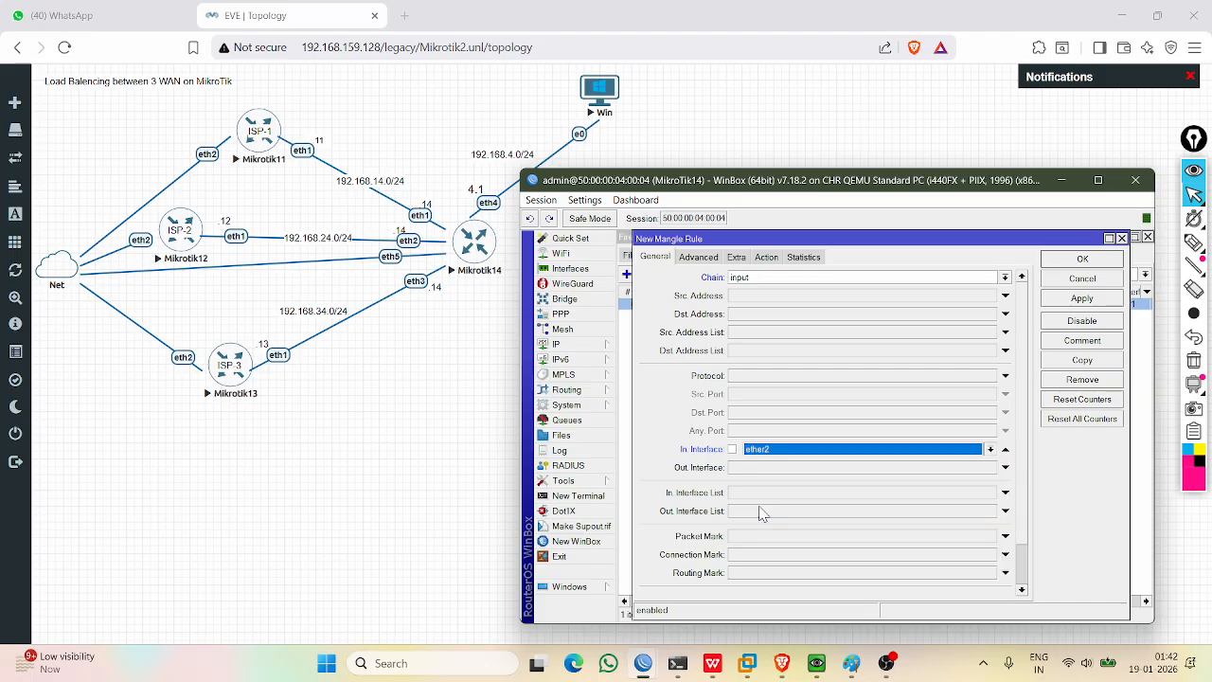
Set the ether2 mangle rule's action to mark connection.
click(772, 259)
click(790, 278)
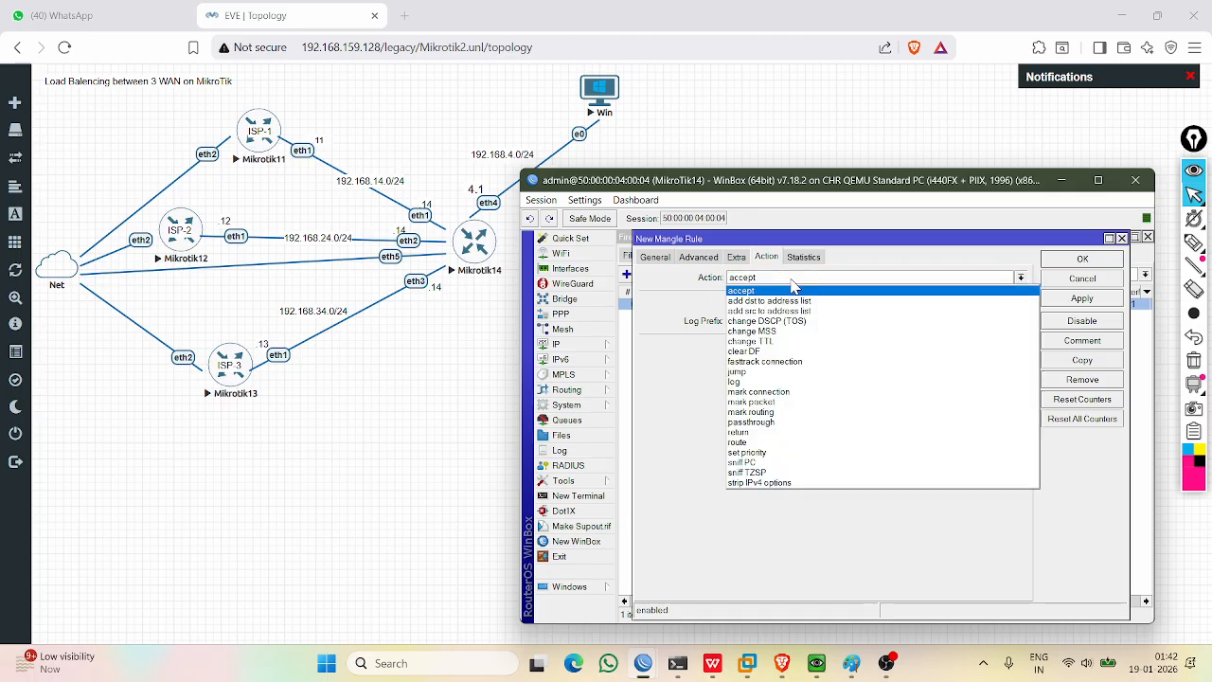
click(767, 392)
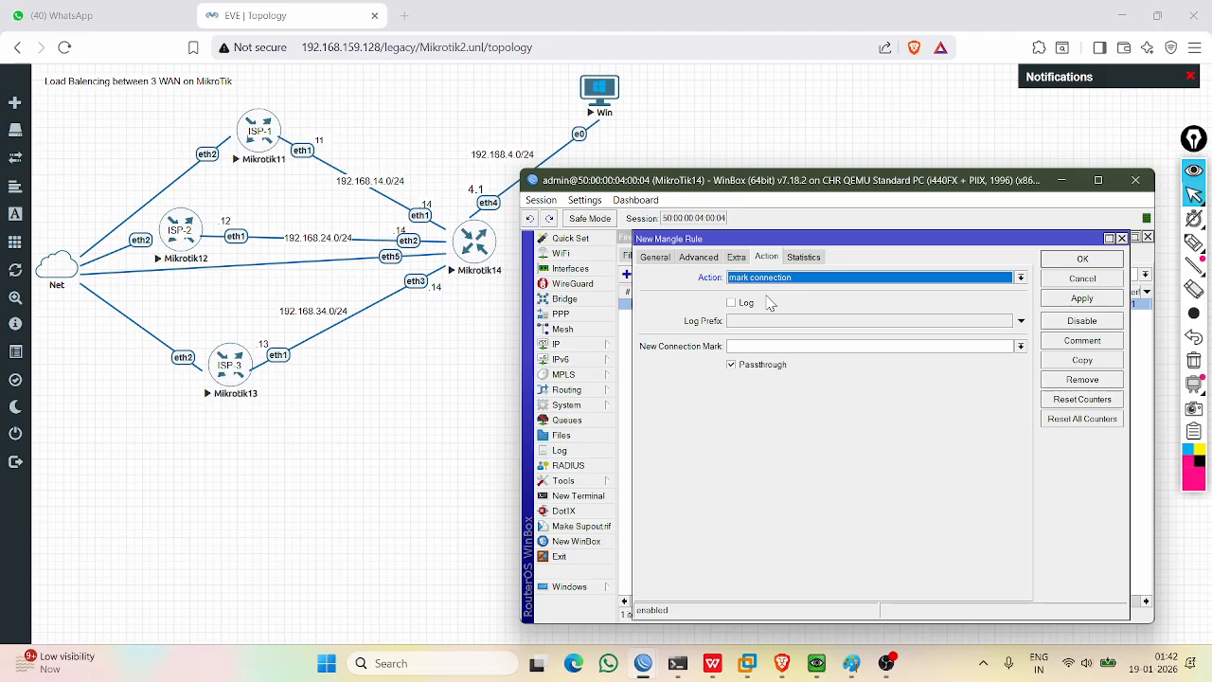
Set the ether2 rule's new connection mark to WAN2_Conn and save the rule.
click(776, 346)
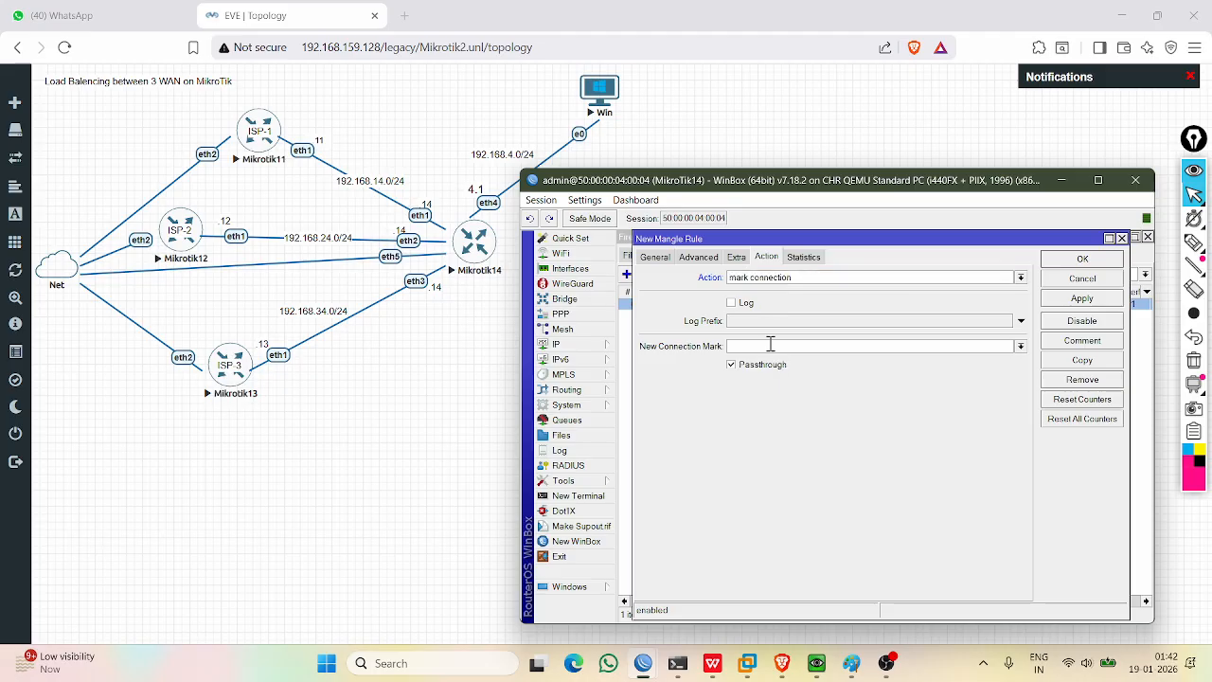
text(w)
key(Caps_Lock)
key(BackSpace)
text(WN)
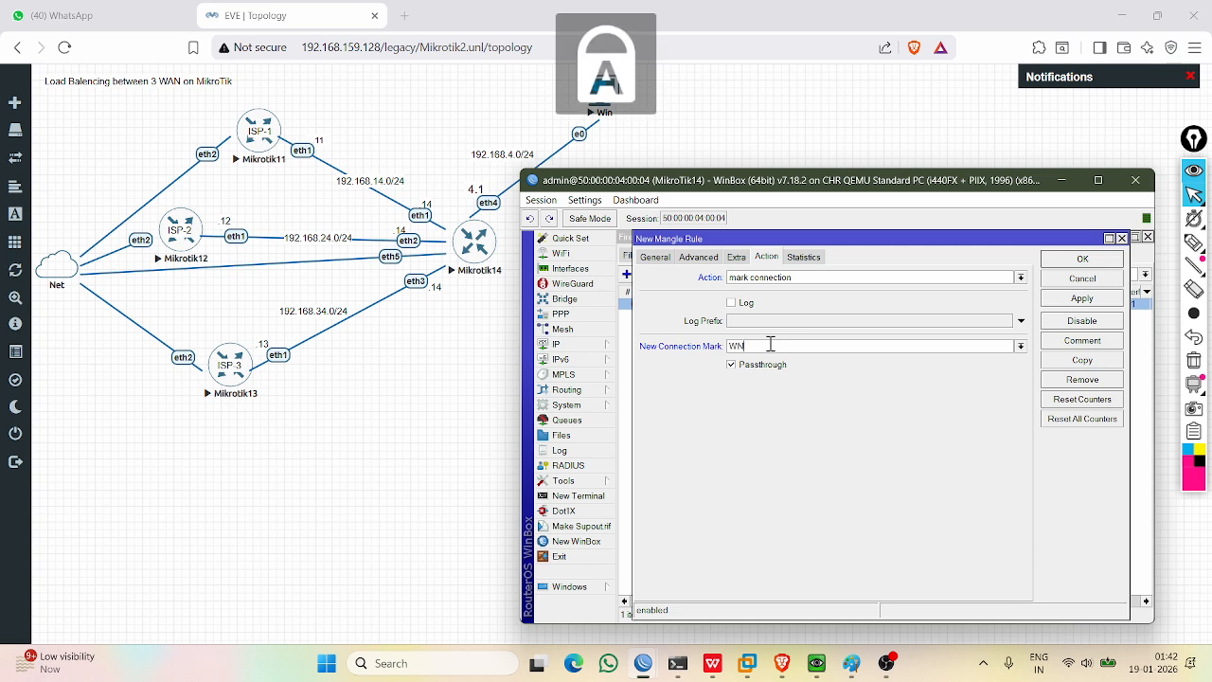
key(BackSpace)
text(AN2_C)
key(Caps_Lock)
text(onn)
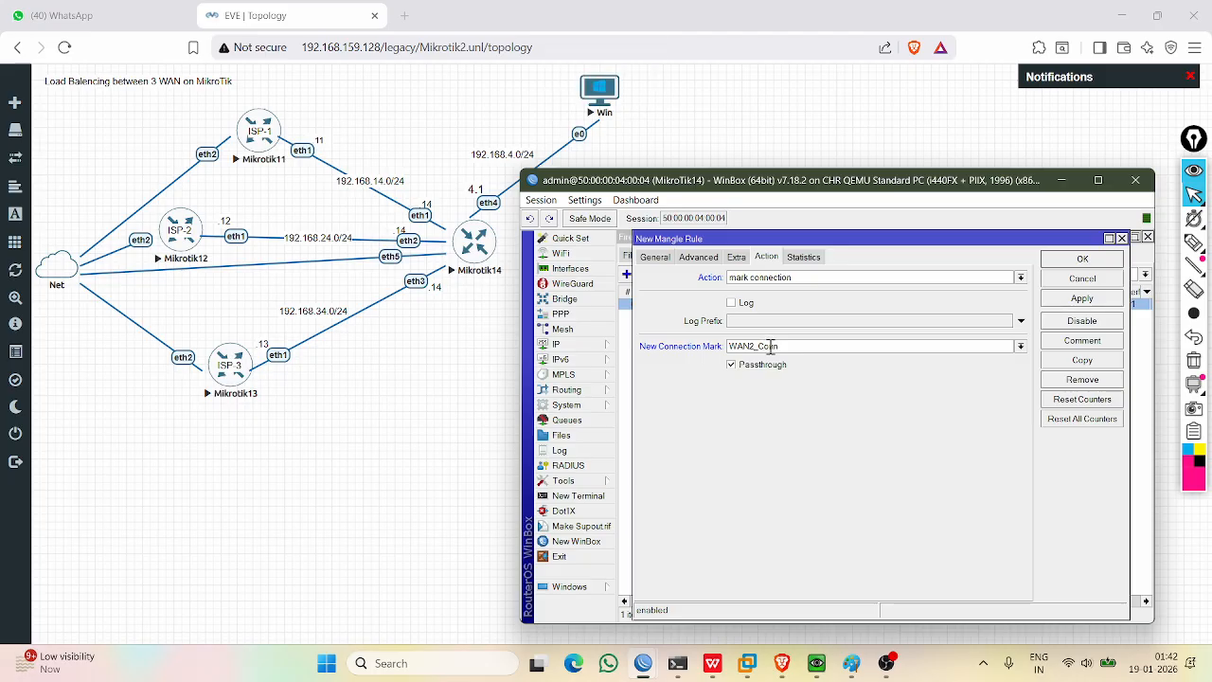
click(1101, 299)
click(1081, 260)
click(754, 410)
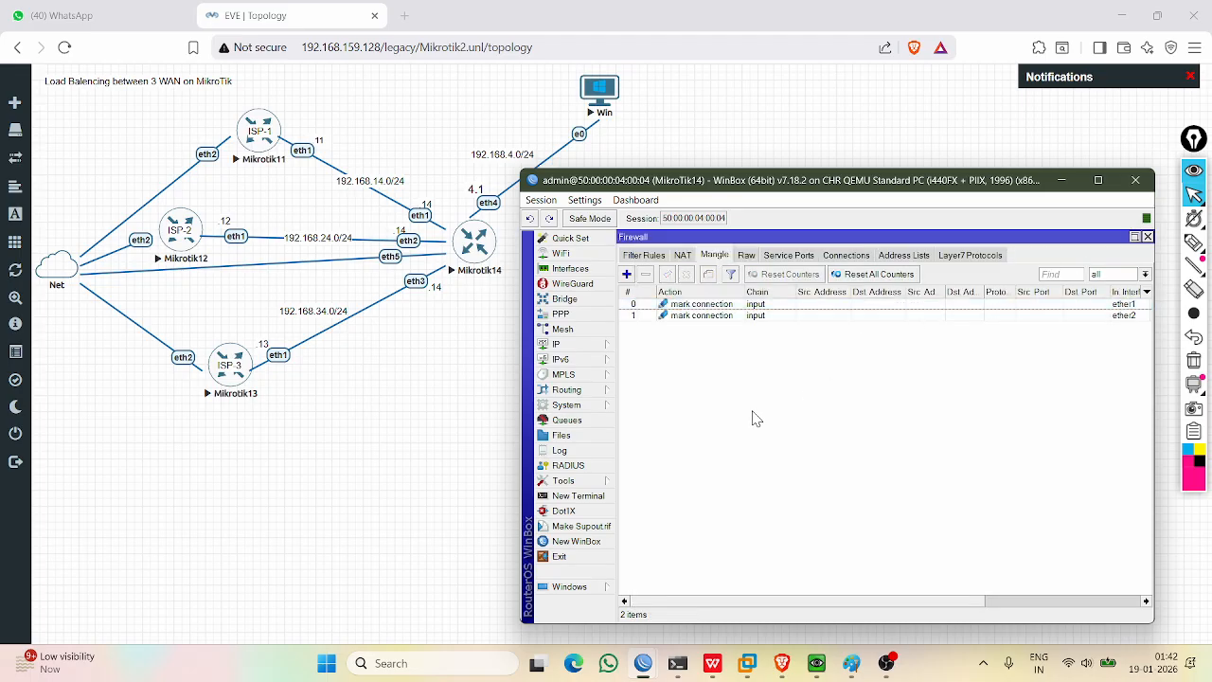
Start a third firewall mangle rule with chain input and in interface ether3.
click(713, 307)
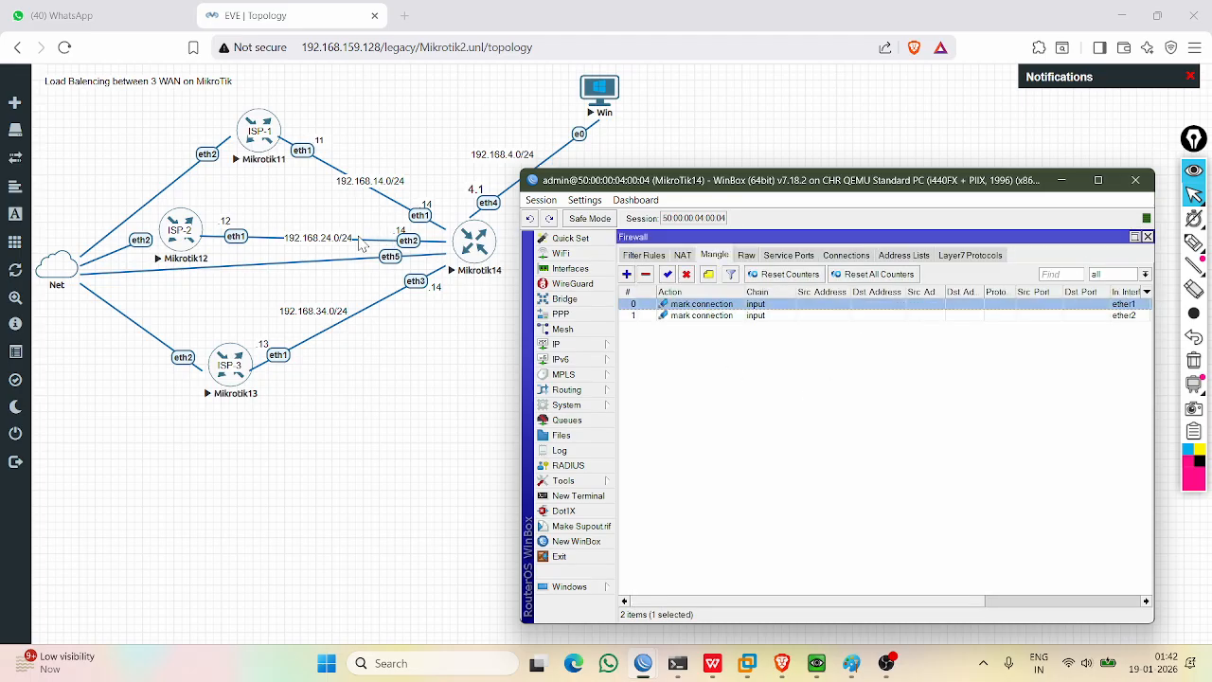
click(674, 316)
click(626, 273)
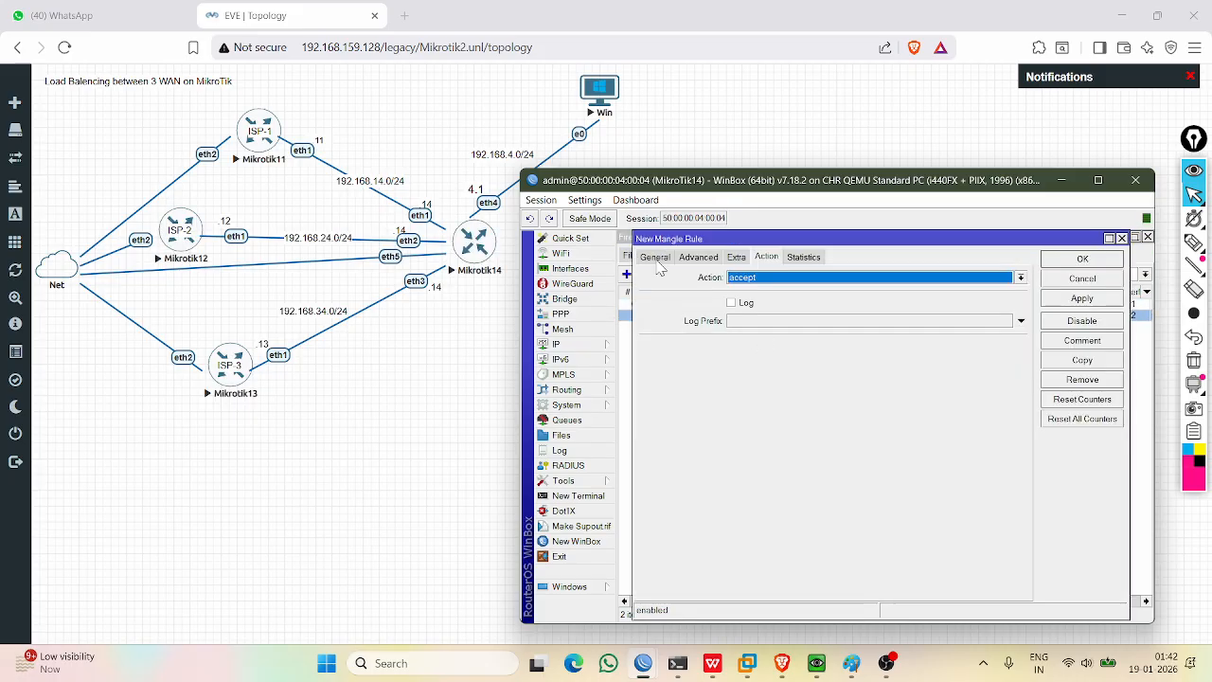
click(658, 260)
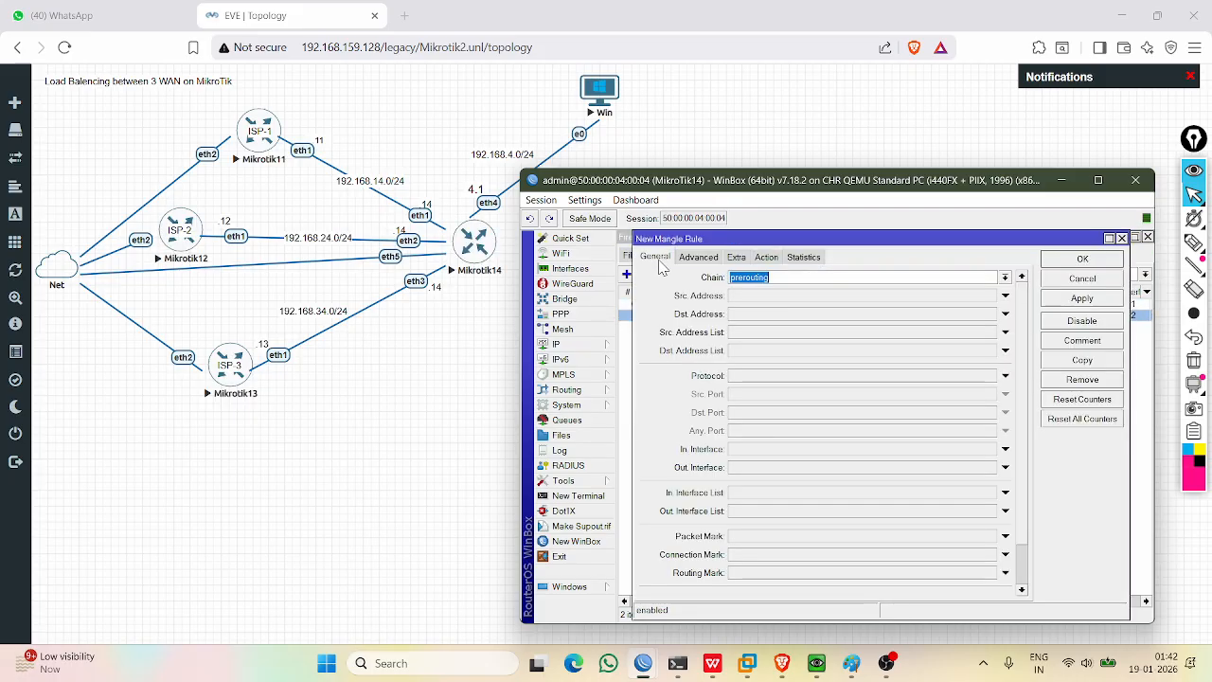
click(1005, 277)
click(772, 302)
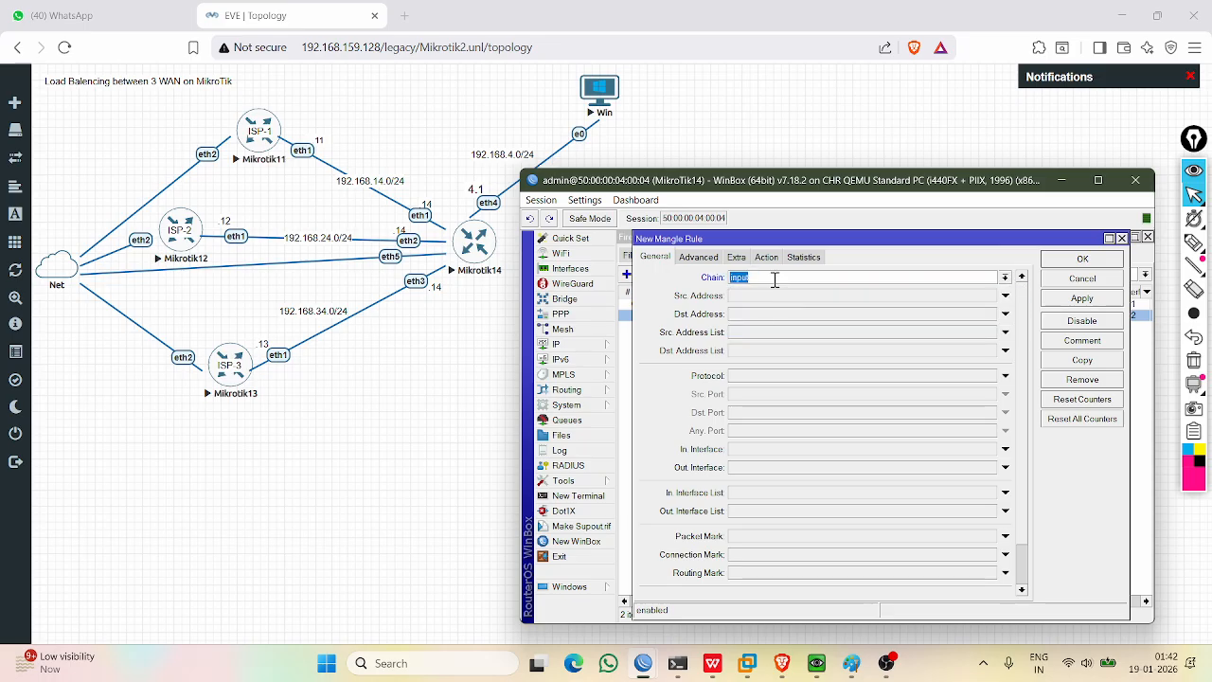
click(769, 449)
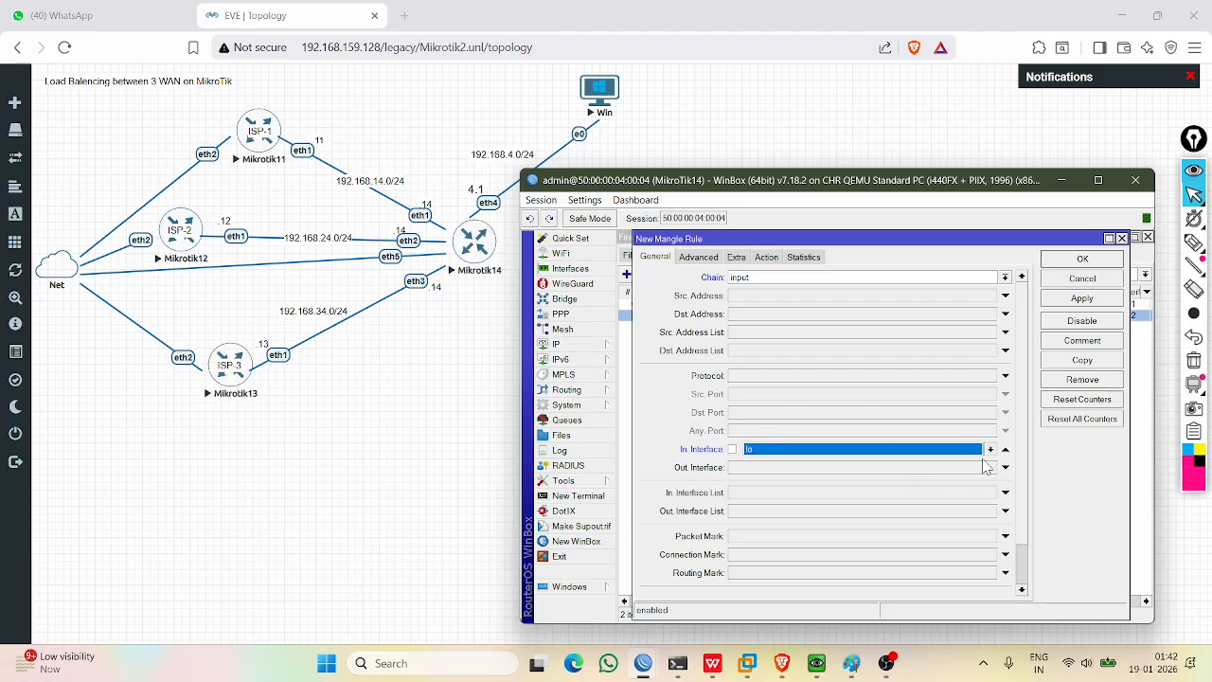
click(989, 450)
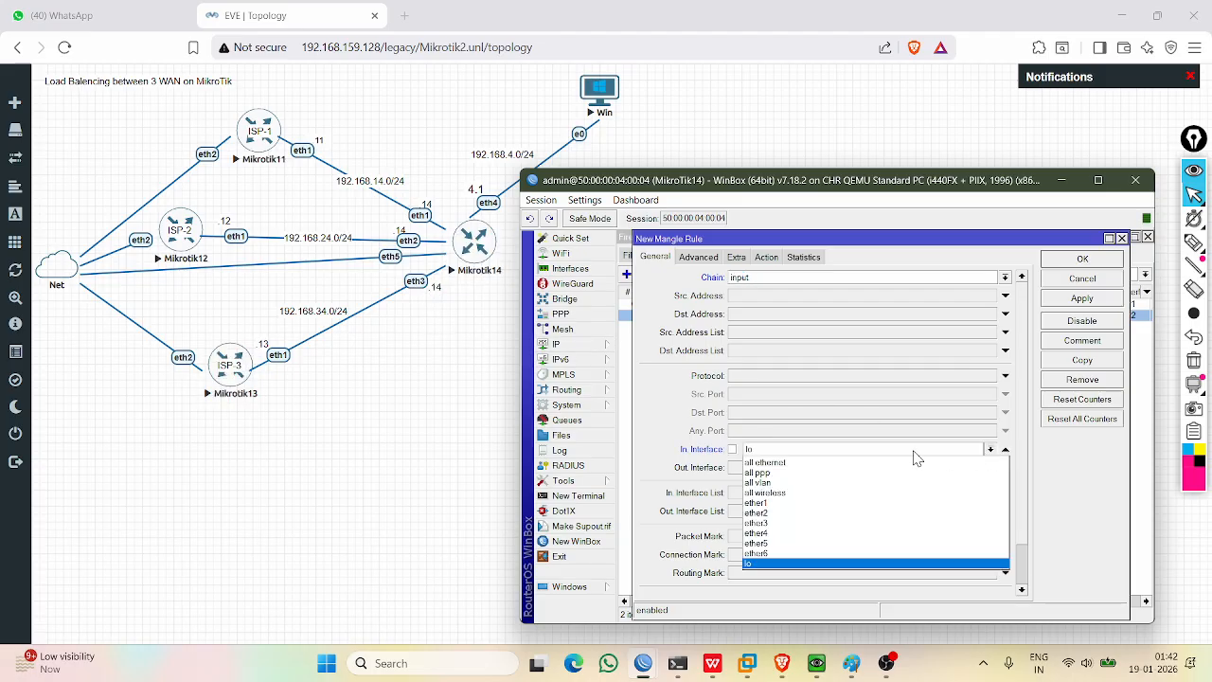
click(776, 523)
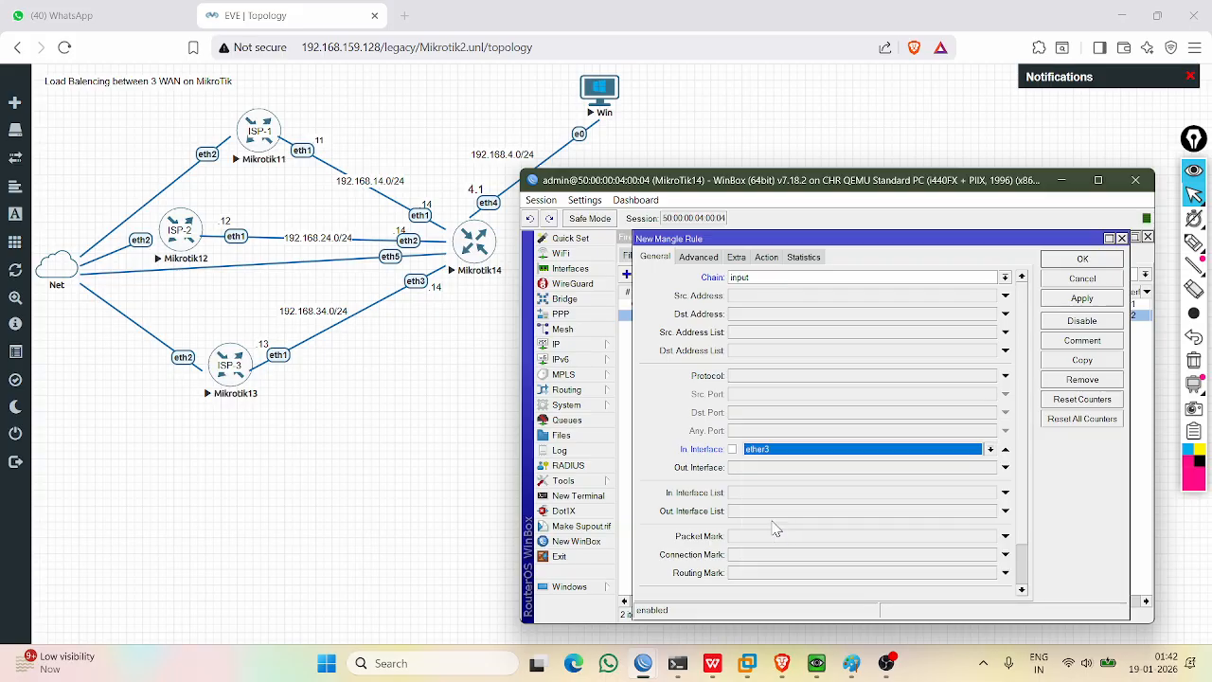
Set the ether3 mangle rule's action to mark connection.
click(769, 260)
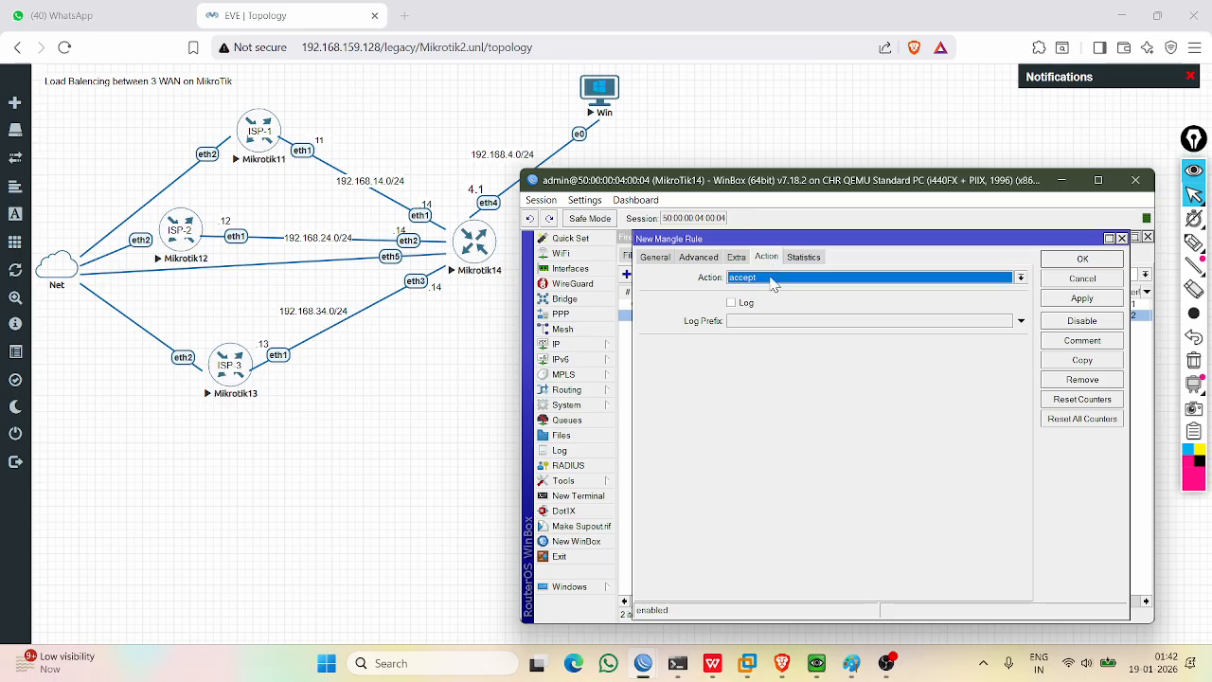
click(772, 280)
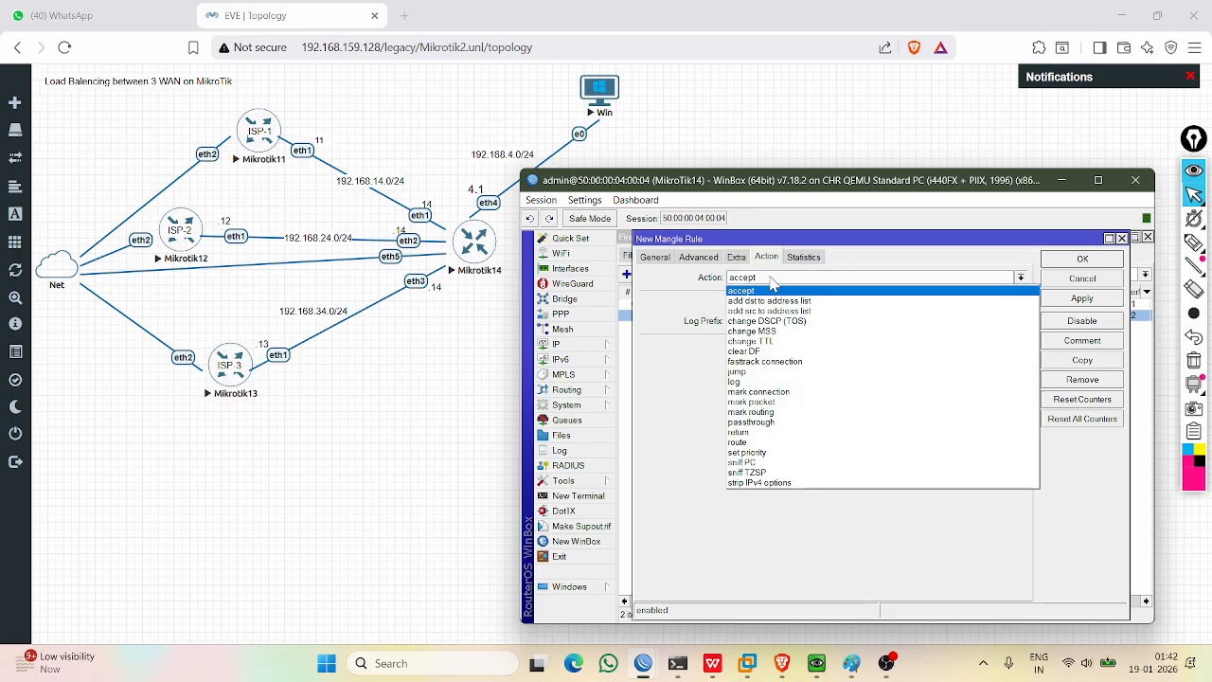
click(776, 392)
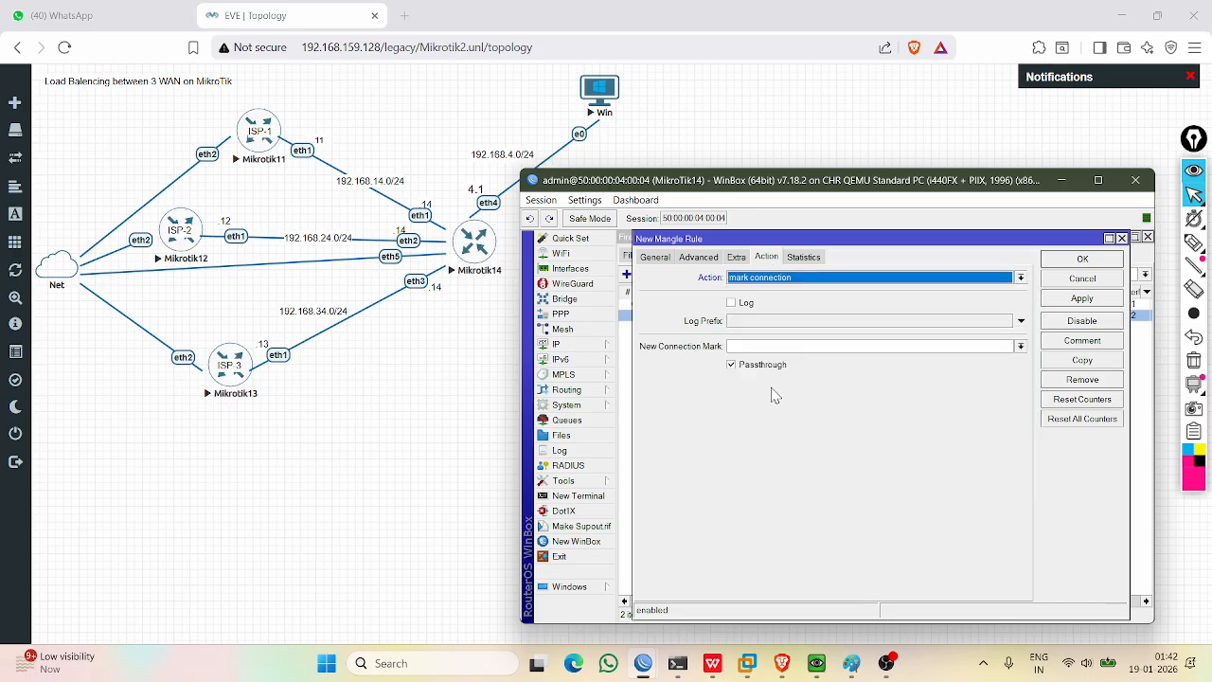
Set the ether3 rule's new connection mark to WAN3_Conn, apply the rule, and review its general and action settings.
click(776, 346)
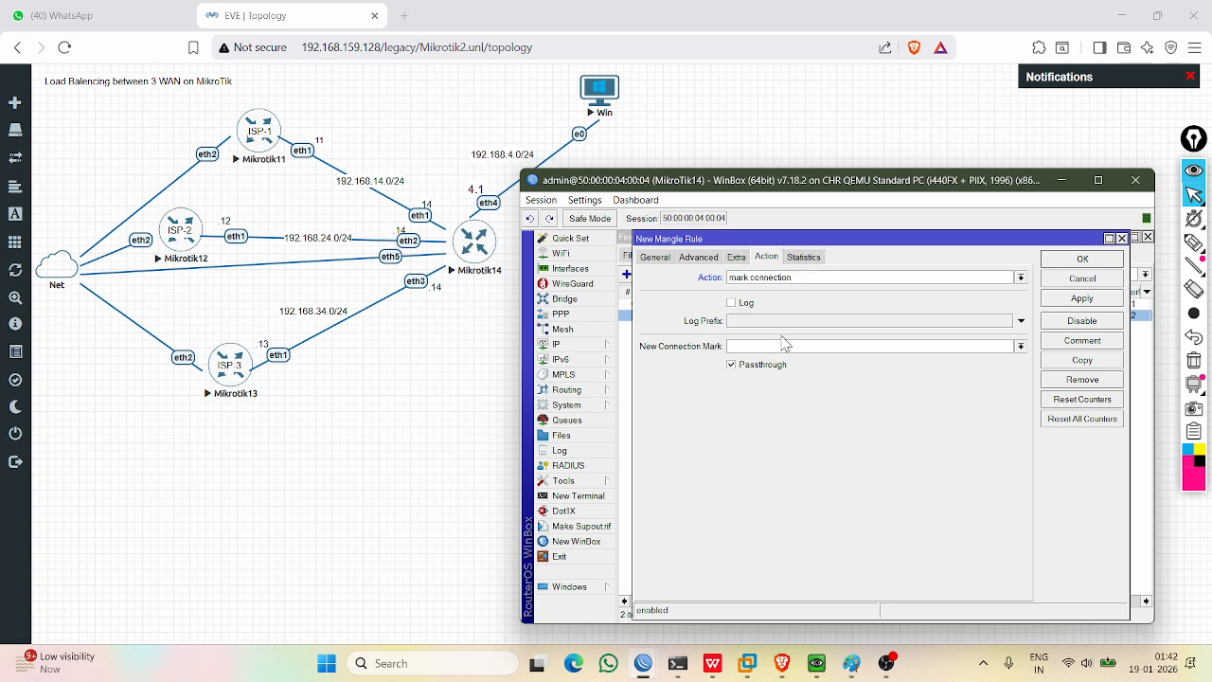
text(wa)
key(BackSpace)
key(BackSpace)
key(Caps_Lock)
text(WA)
key(BackSpace)
key(Caps_Lock)
click(1058, 299)
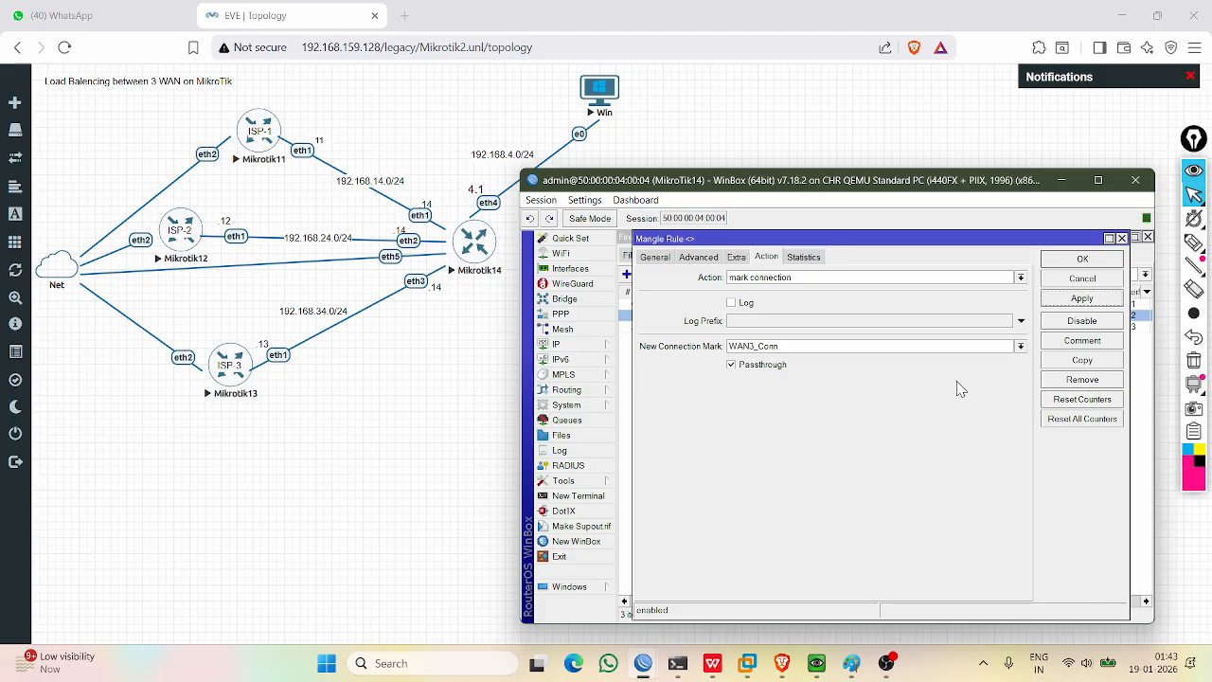
click(658, 258)
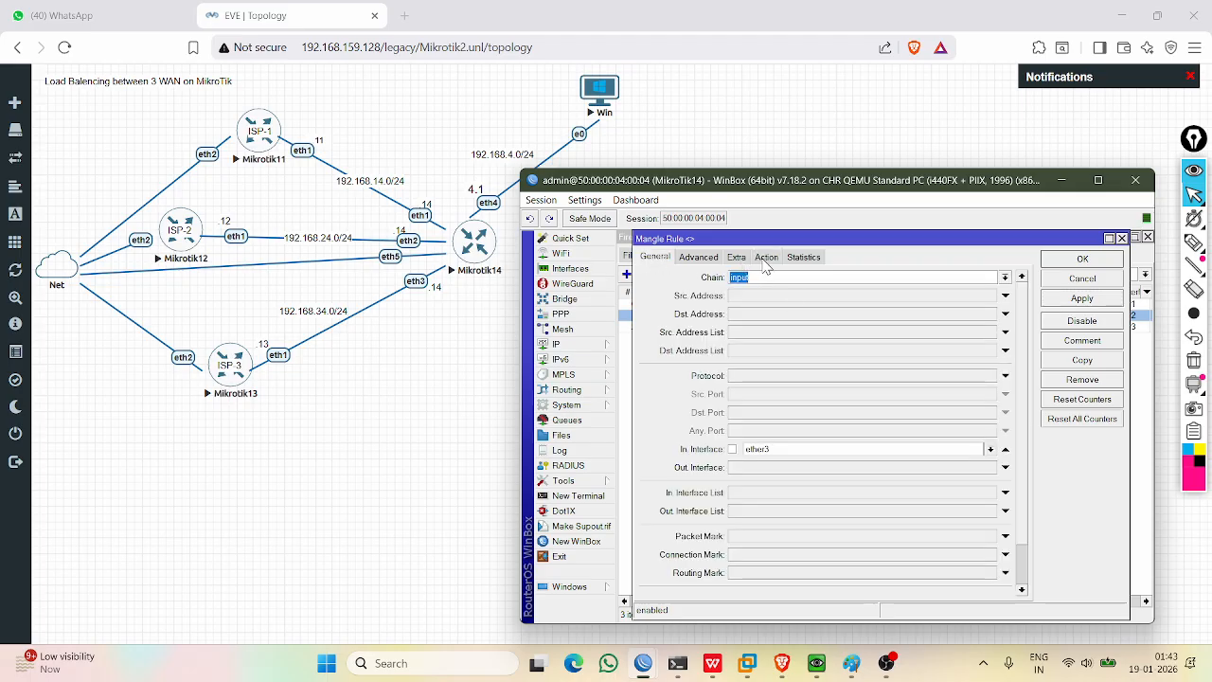
click(767, 258)
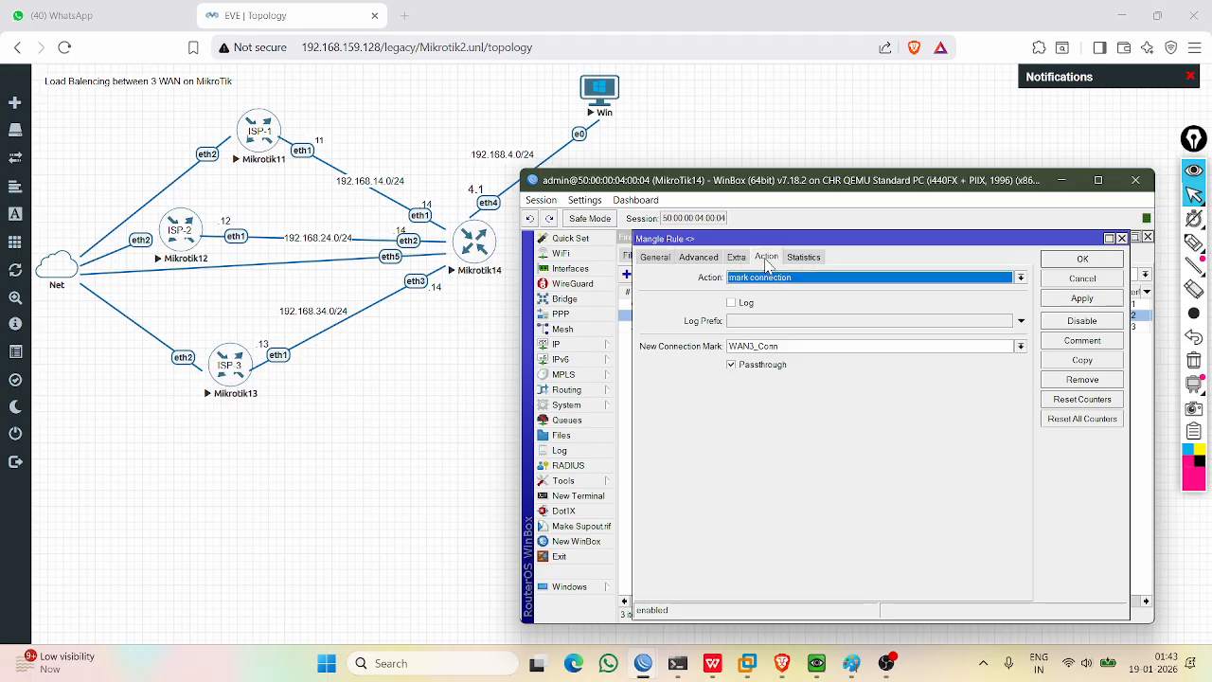
Open a new Paint canvas and draw a large black unfilled rectangle around its middle.
right_click(850, 663)
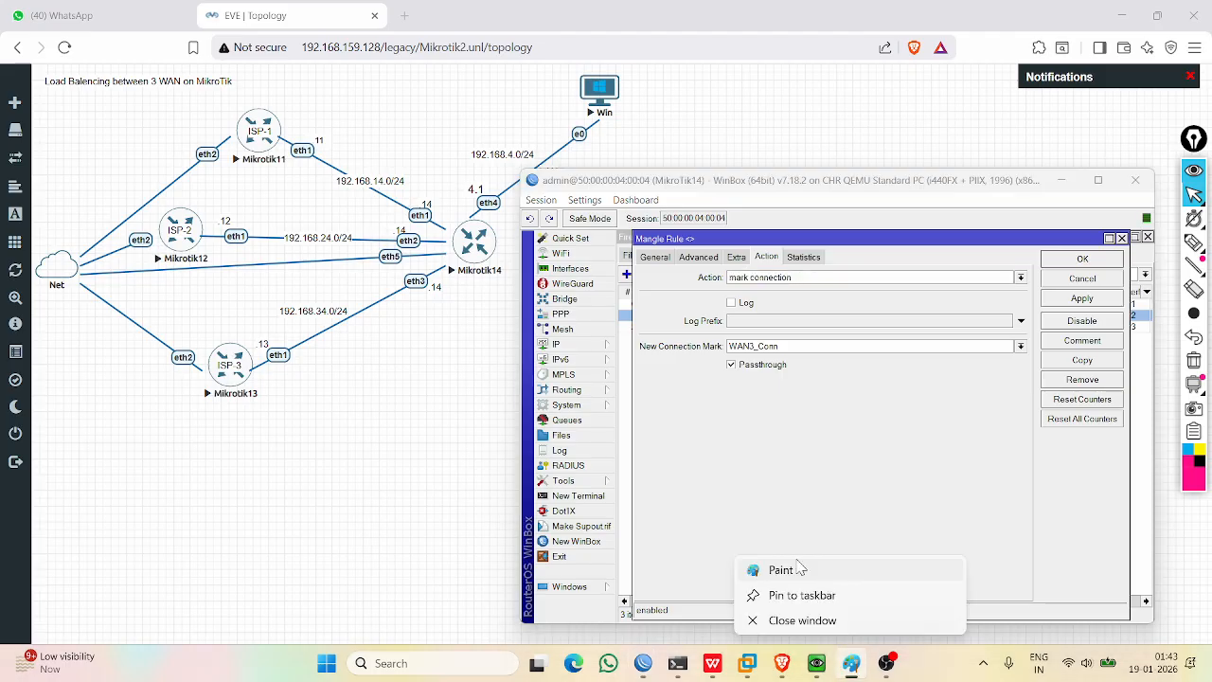
click(795, 572)
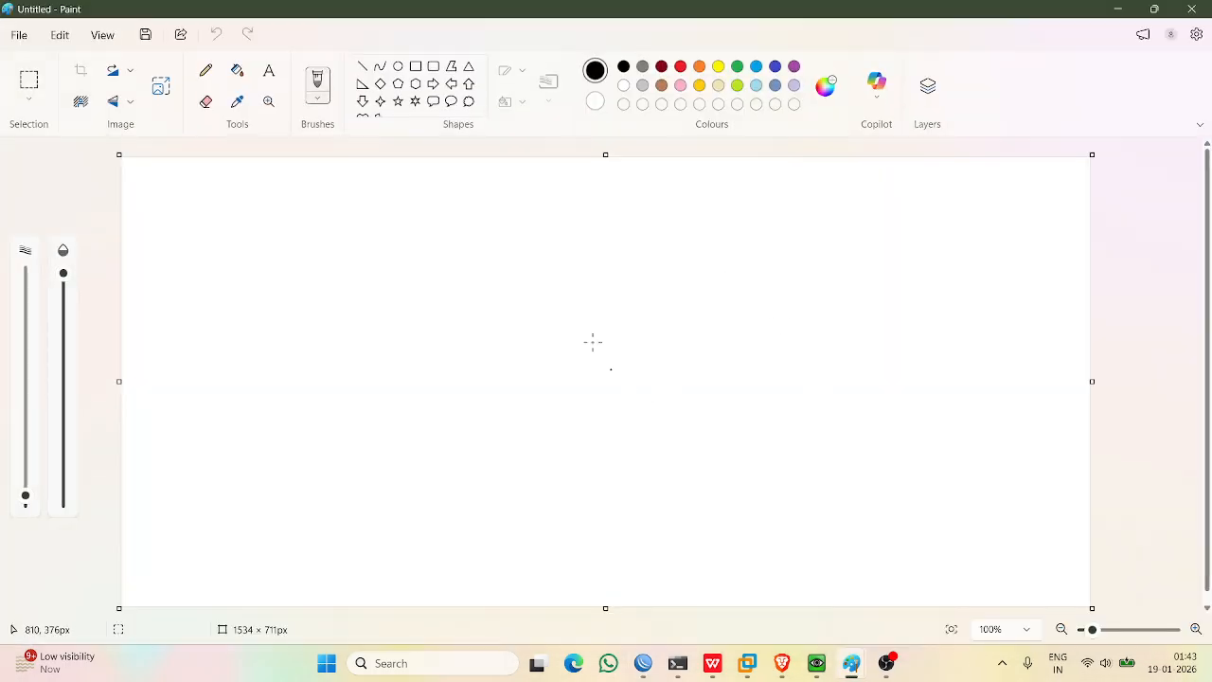
click(416, 66)
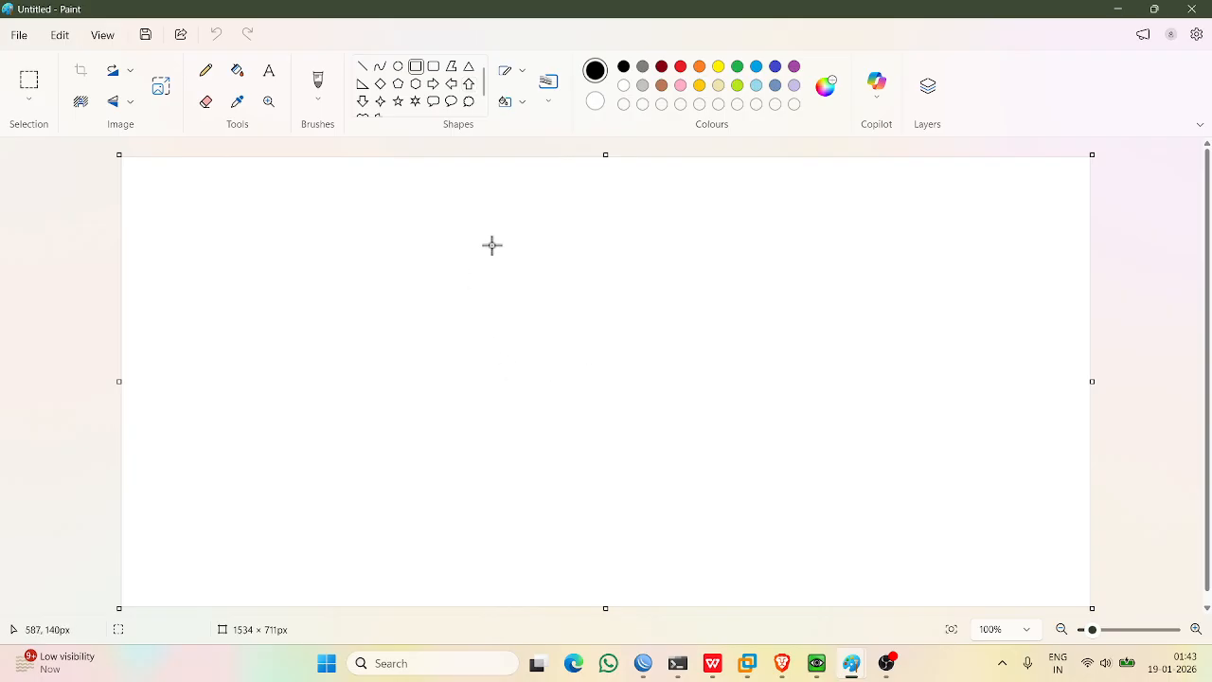
drag(472, 231, 755, 491)
click(882, 371)
Add the bold text OFFICE inside the rectangle.
click(269, 71)
click(565, 330)
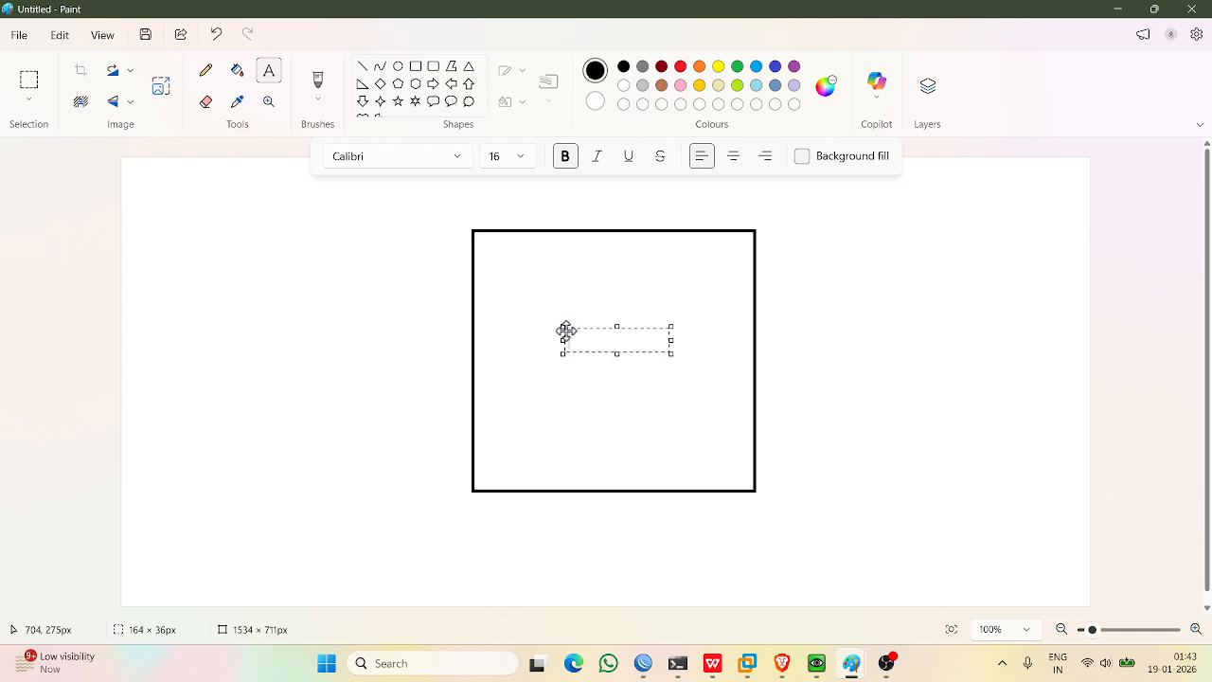
text(o)
key(Caps_Lock)
click(576, 283)
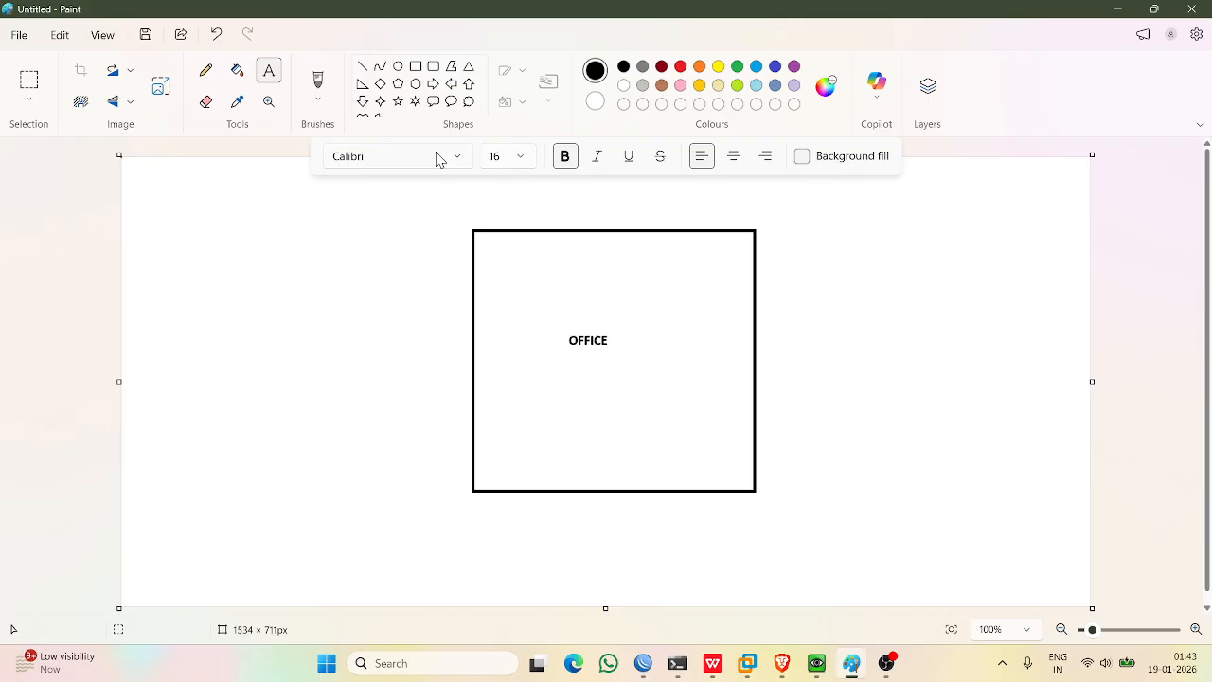
Draw three dark red five-point stars, about 22 to 29 px wide, spaced down the office rectangle's left edge.
click(398, 102)
drag(463, 277, 477, 297)
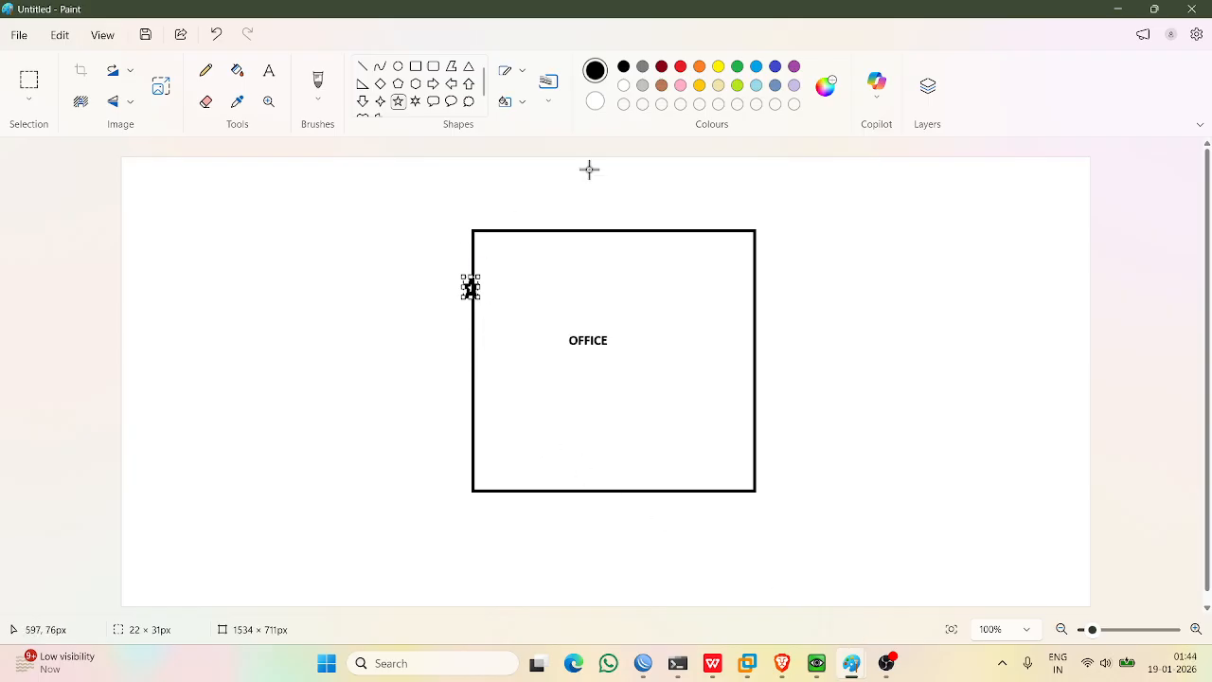
click(663, 68)
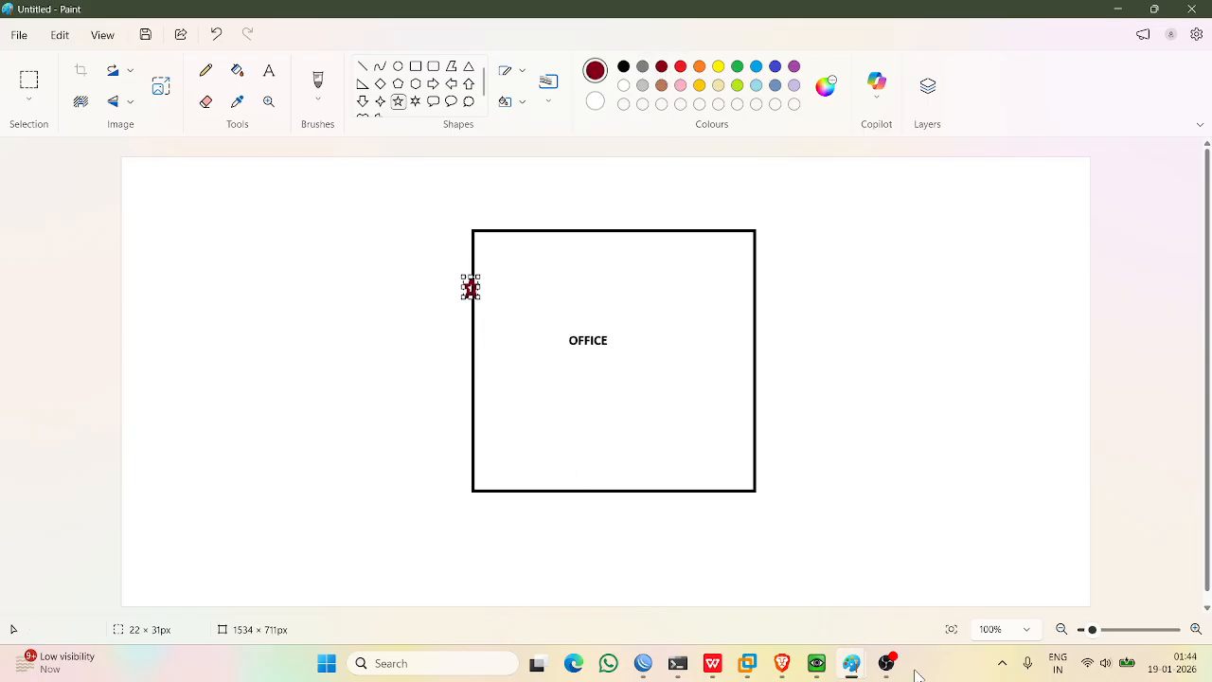
click(888, 663)
click(919, 504)
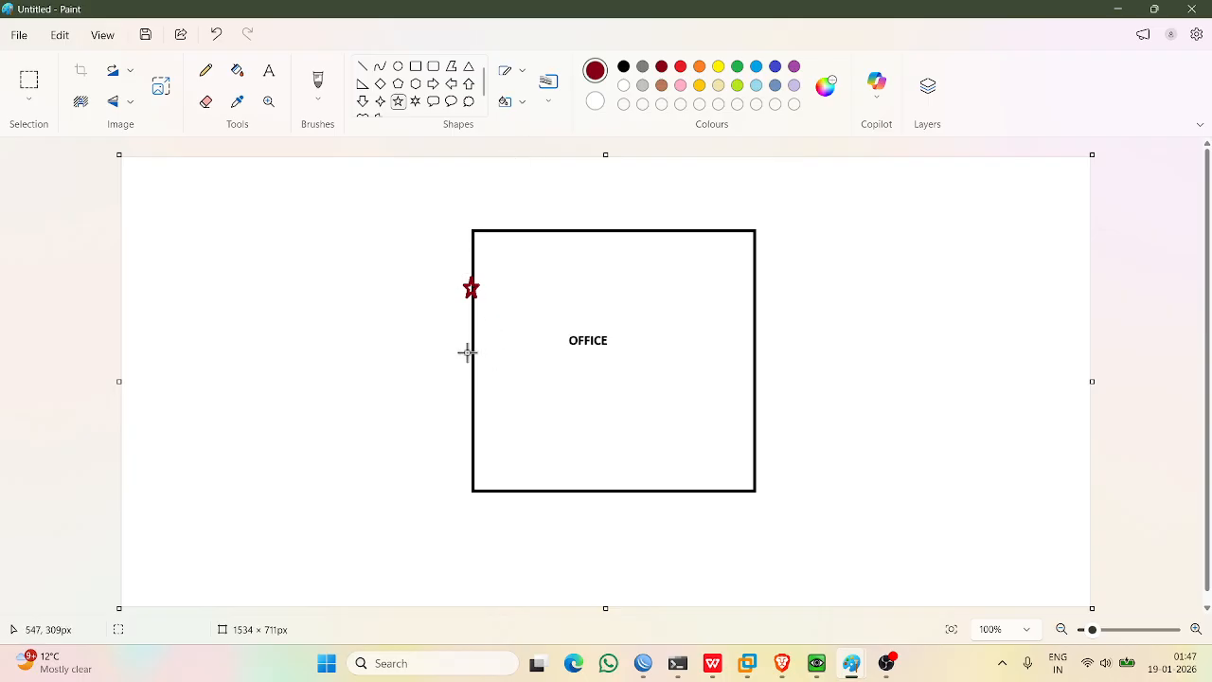
drag(464, 349, 487, 375)
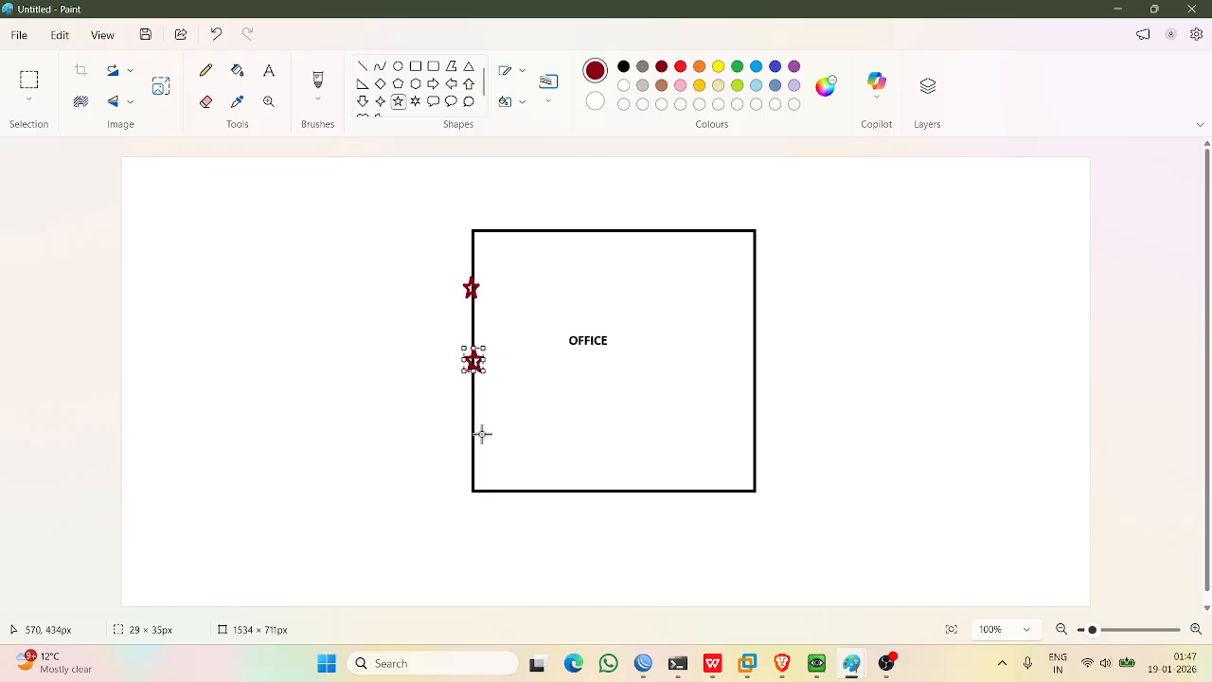
drag(464, 425, 486, 449)
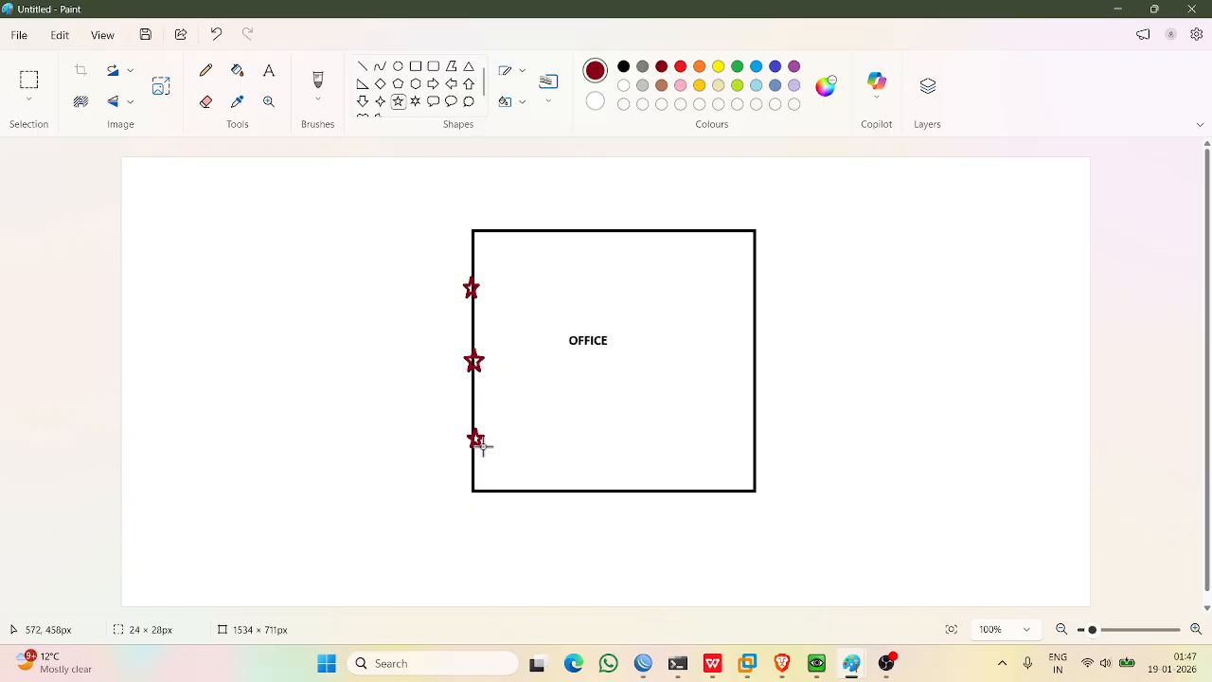
click(520, 398)
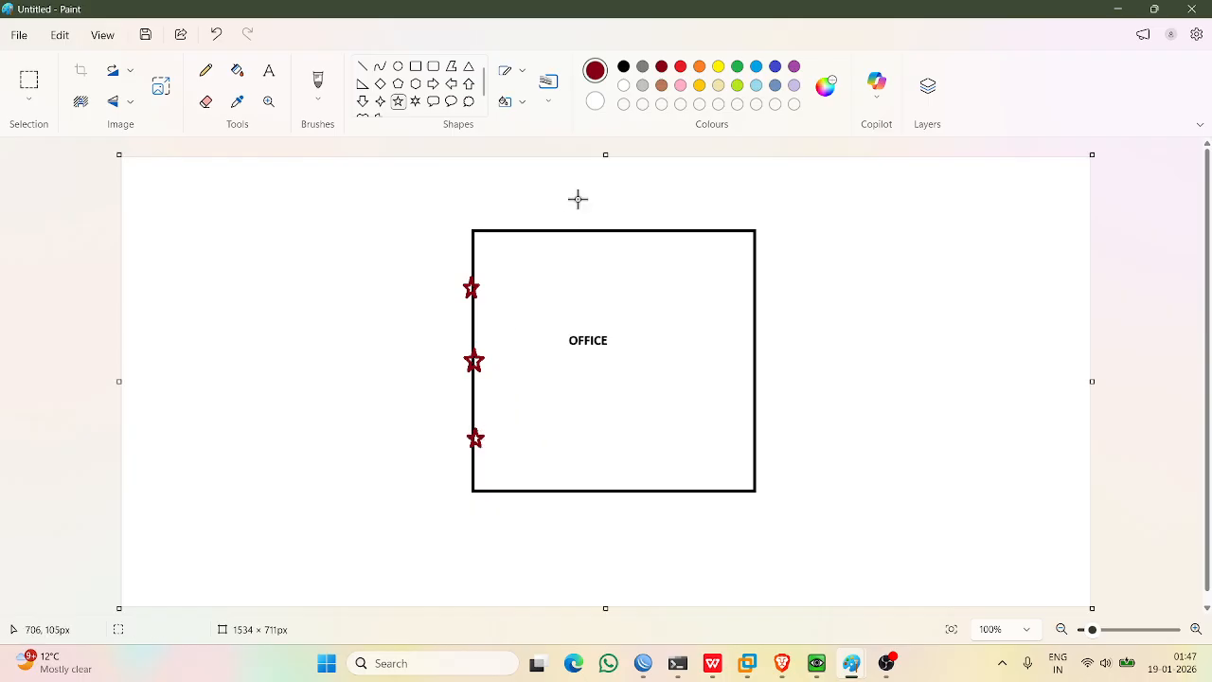
Add the label Door1 in rose text beside the uppermost star, outside the office.
click(682, 86)
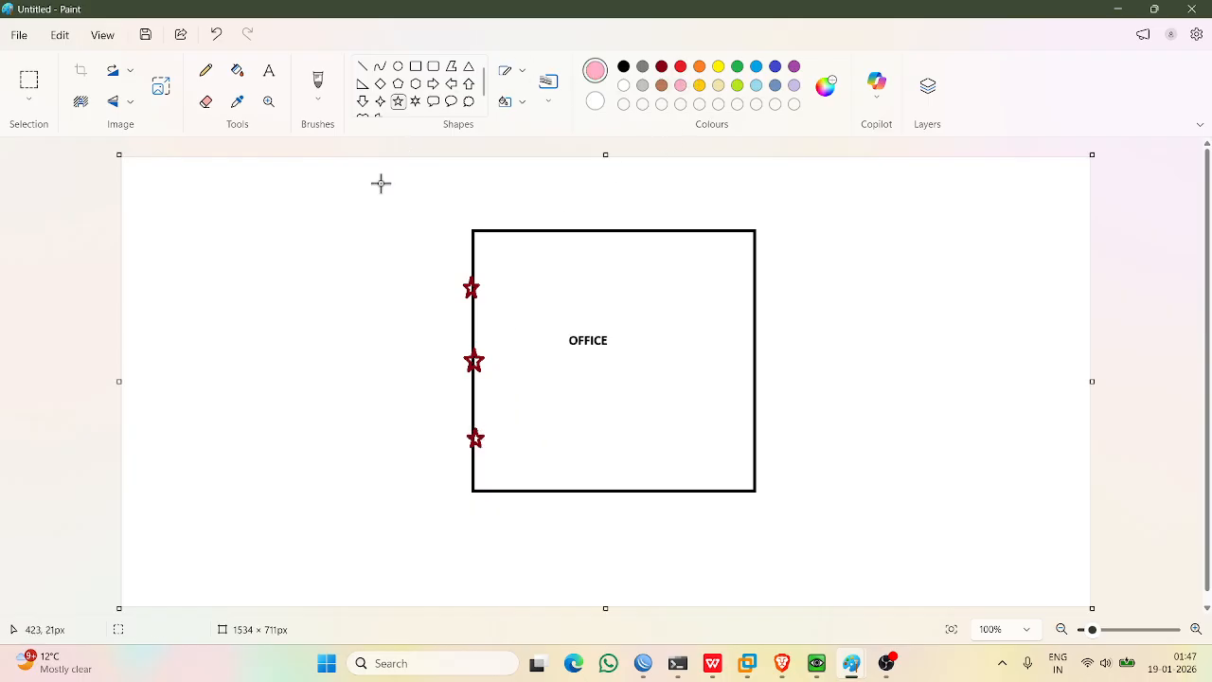
click(270, 73)
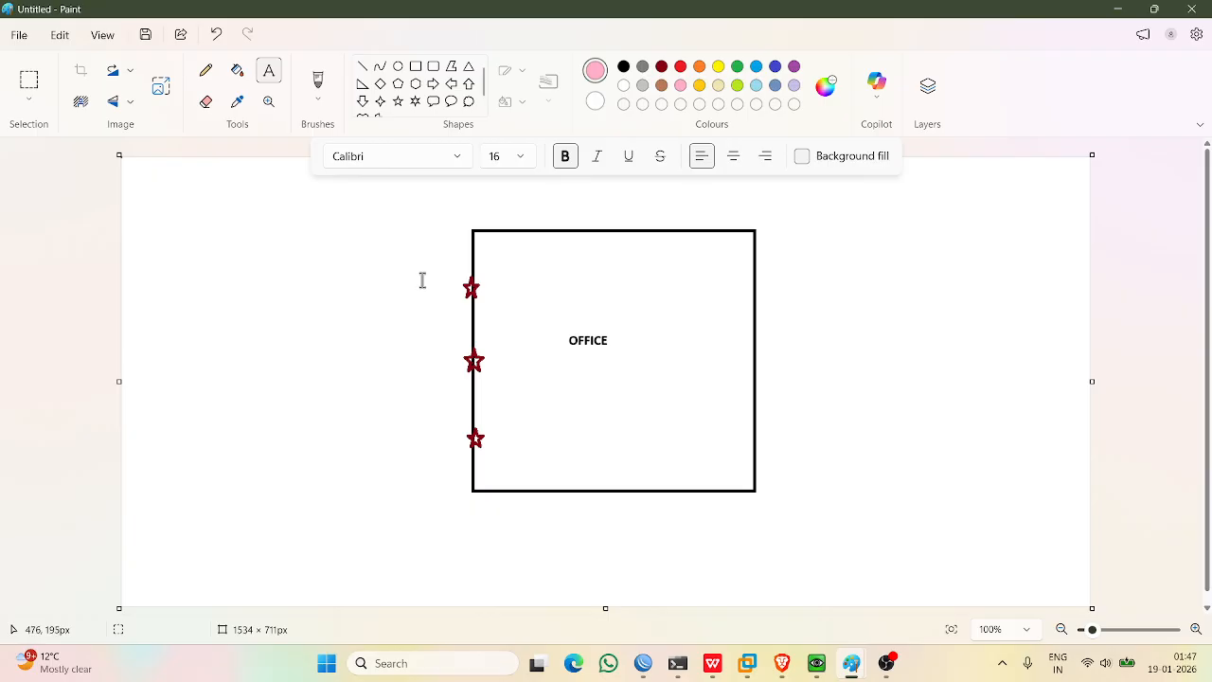
click(417, 282)
text(dO)
key(BackSpace)
key(Caps_Lock)
key(Caps_Lock)
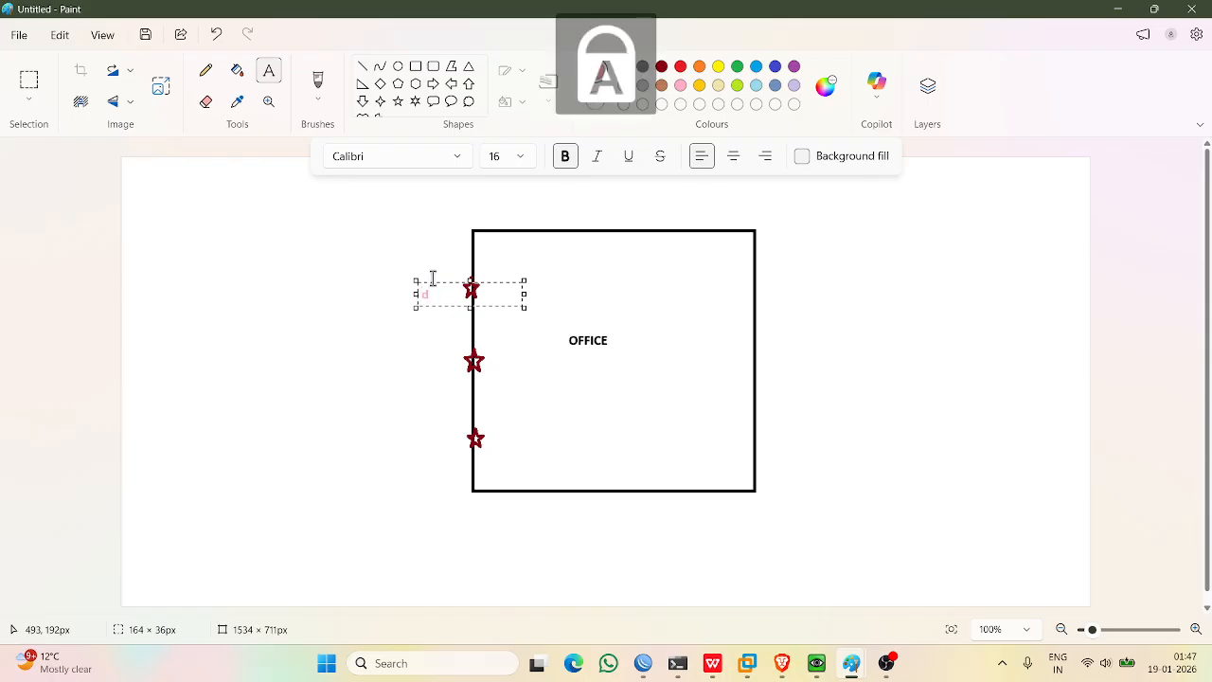
key(Caps_Lock)
key(Caps_Lock)
key(Caps_Lock)
text(oor1)
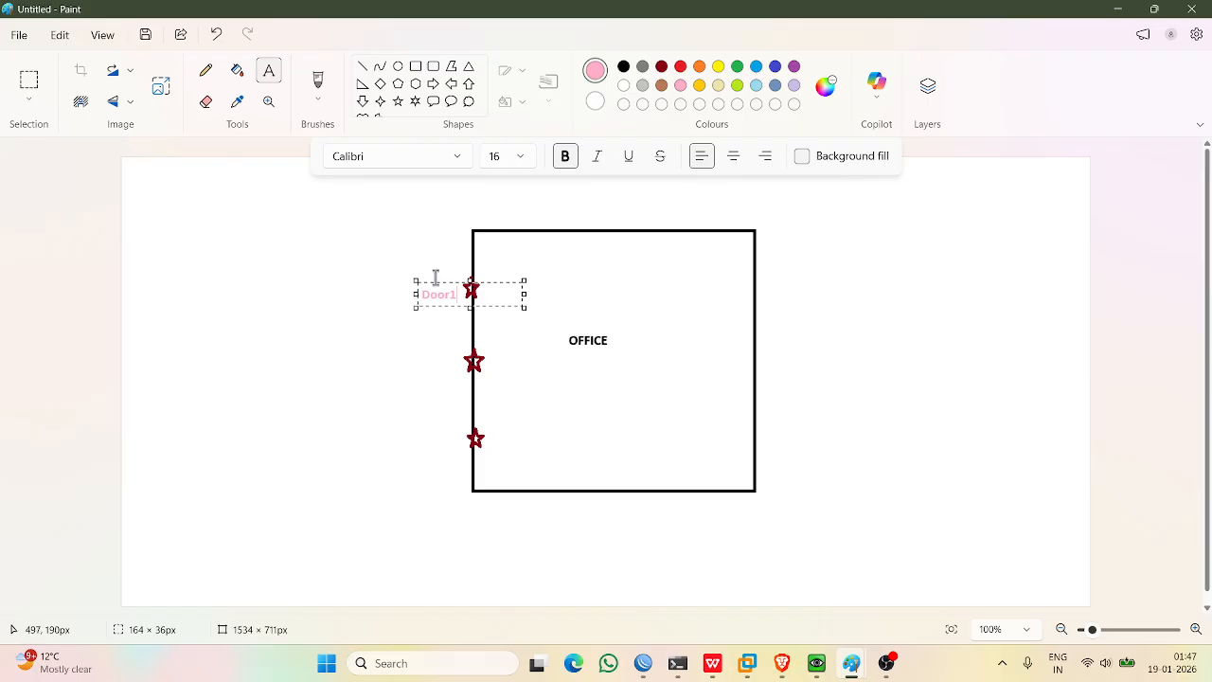
Add rose text labels Door2 beside the middle star and Door3 beside the lowest star.
click(423, 362)
click(419, 361)
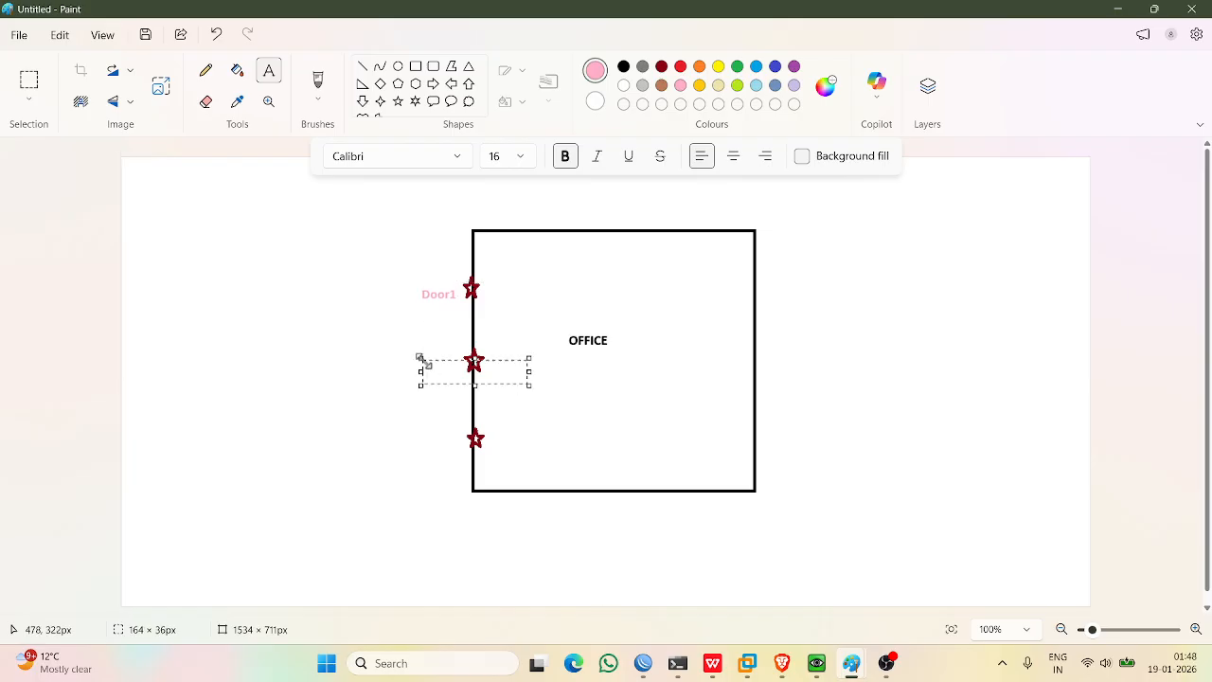
text(Door2)
click(422, 439)
click(423, 437)
text(D)
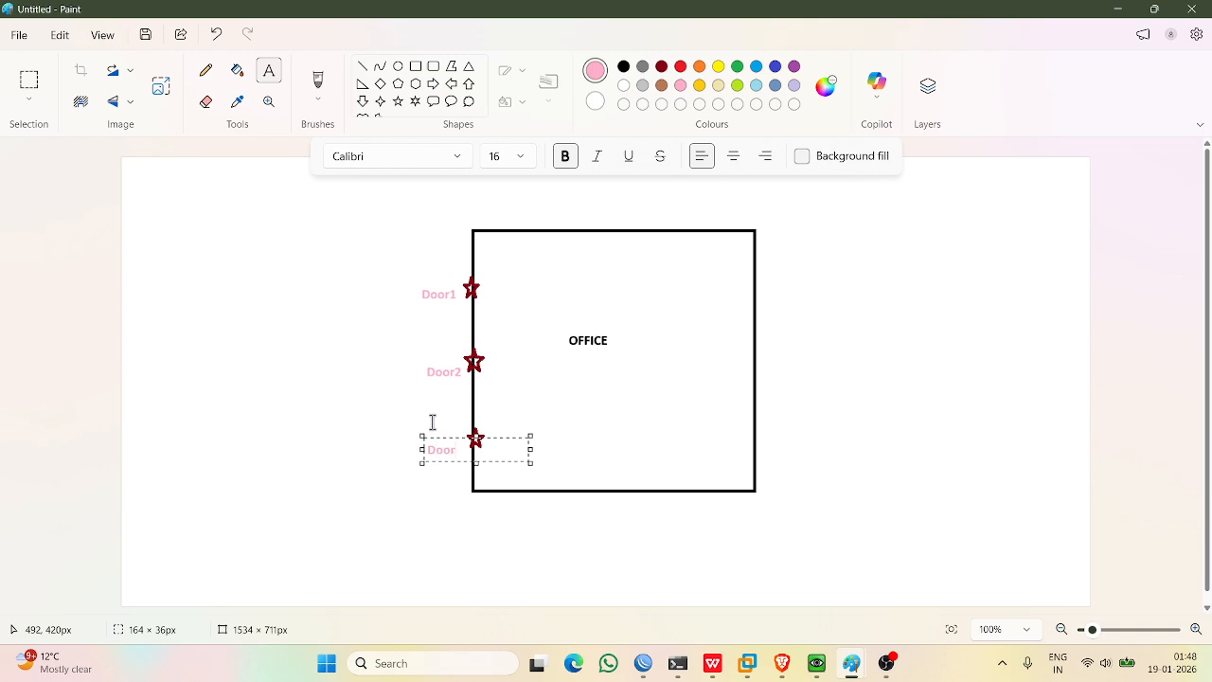
click(589, 414)
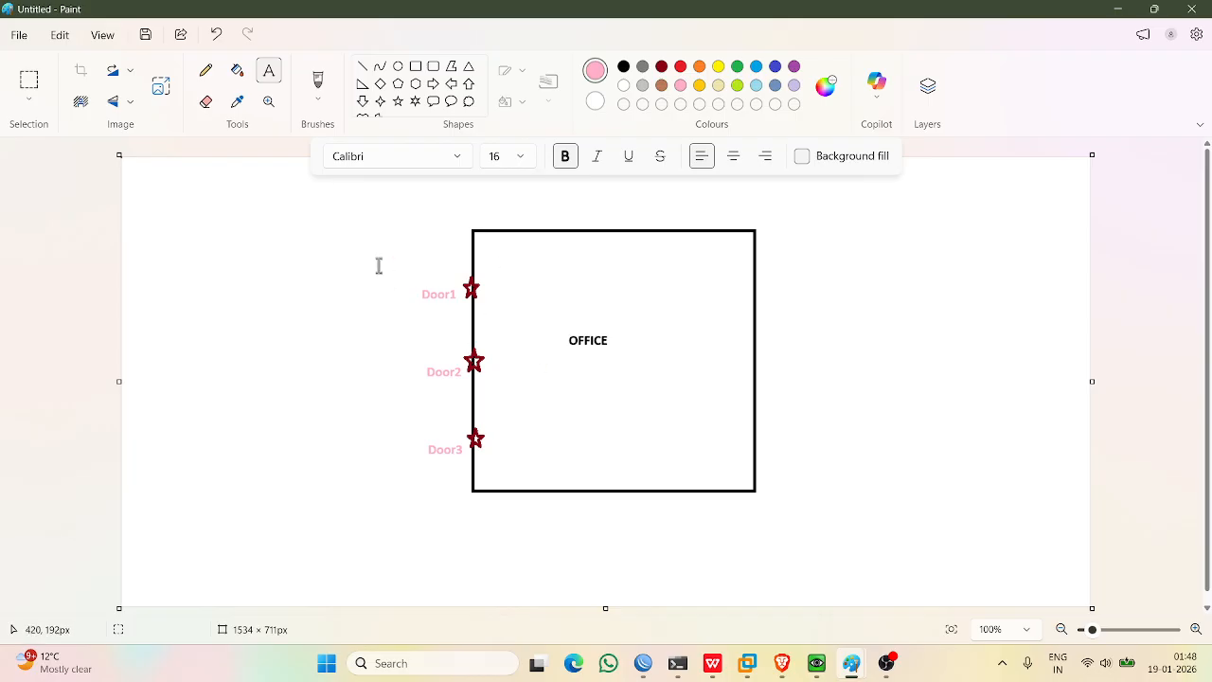
Draw a red stick figure near the canvas's upper-left corner, with an oval head and straight lines for the body and arms.
click(680, 67)
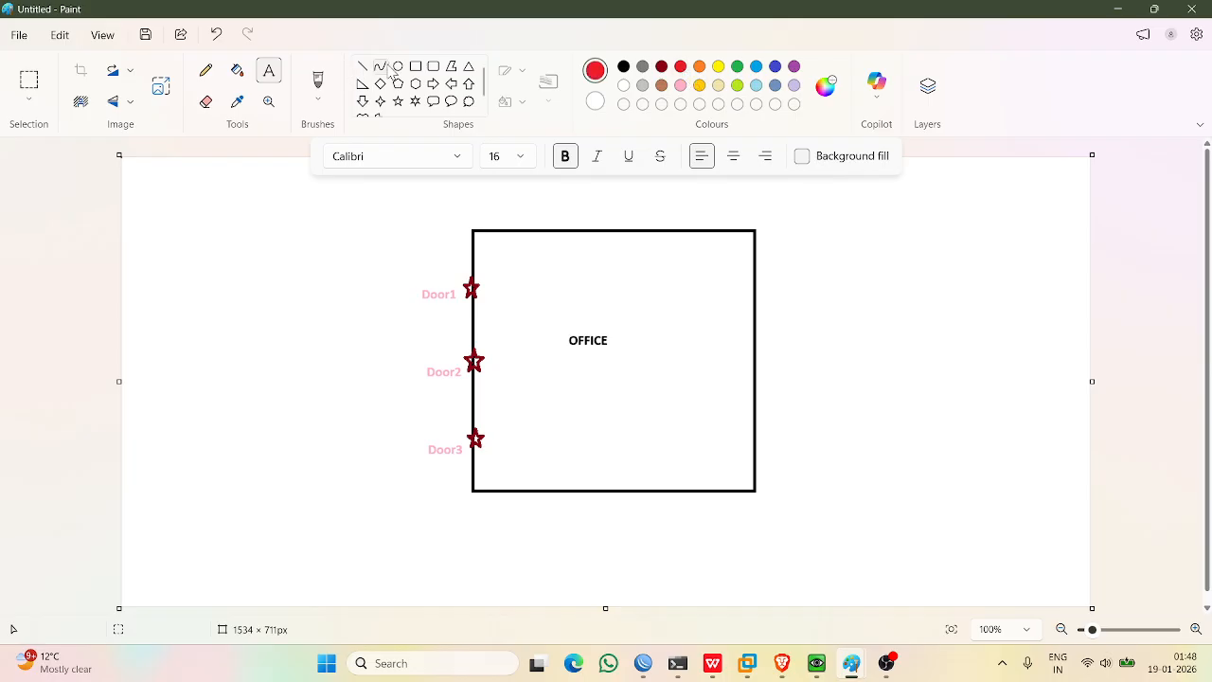
click(397, 68)
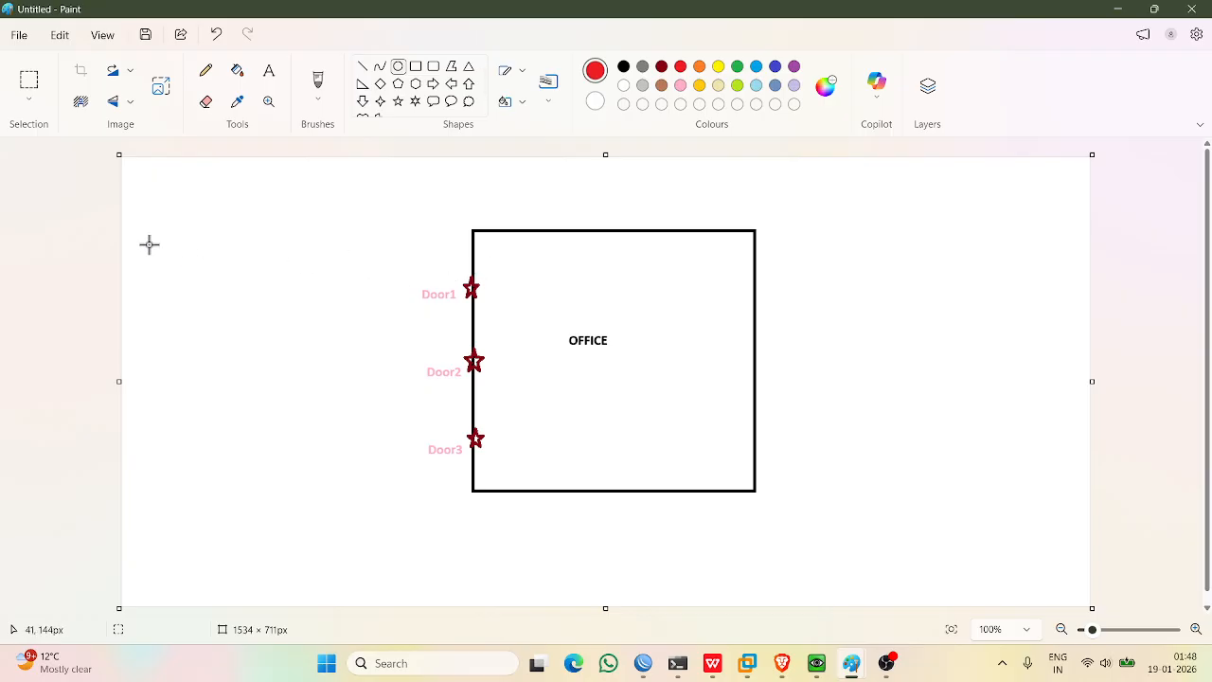
mouse_move(199, 202)
mouse_down()
mouse_move(222, 228)
mouse_move(193, 266)
mouse_move(208, 260)
mouse_up()
click(228, 235)
click(238, 247)
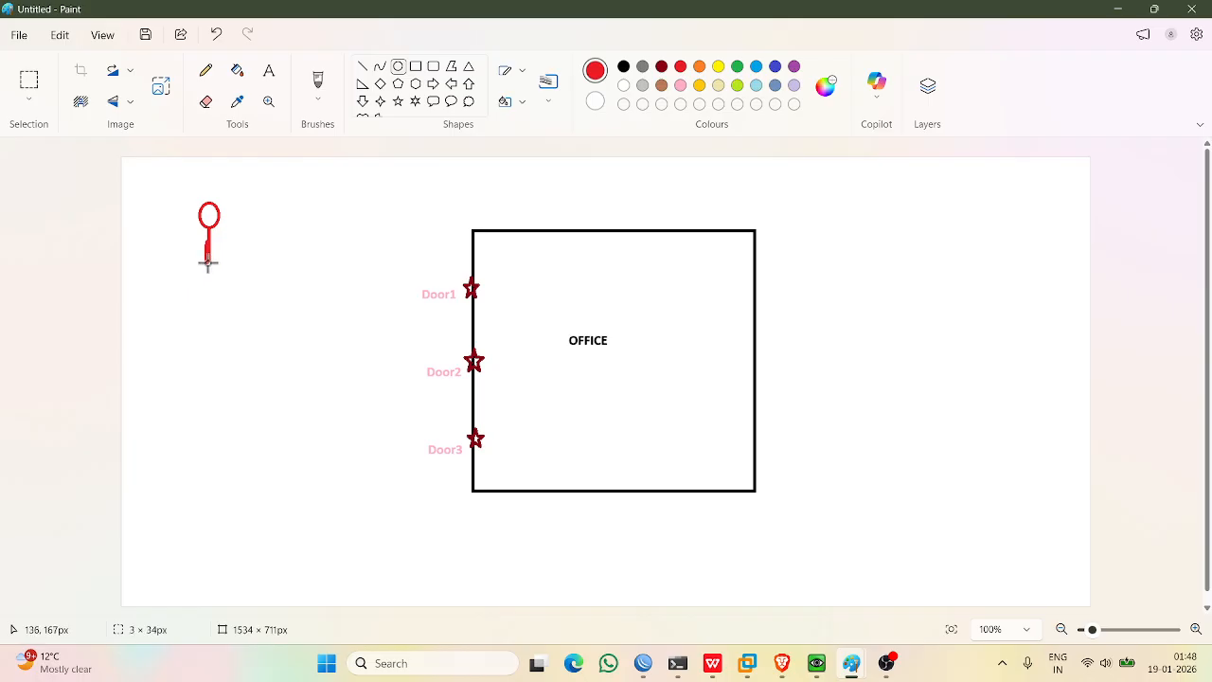
click(266, 240)
click(363, 67)
mouse_move(208, 248)
mouse_down()
mouse_move(198, 258)
mouse_move(215, 248)
mouse_move(327, 256)
mouse_up()
click(224, 275)
click(247, 224)
Label the stick figure Guard in red text.
click(269, 74)
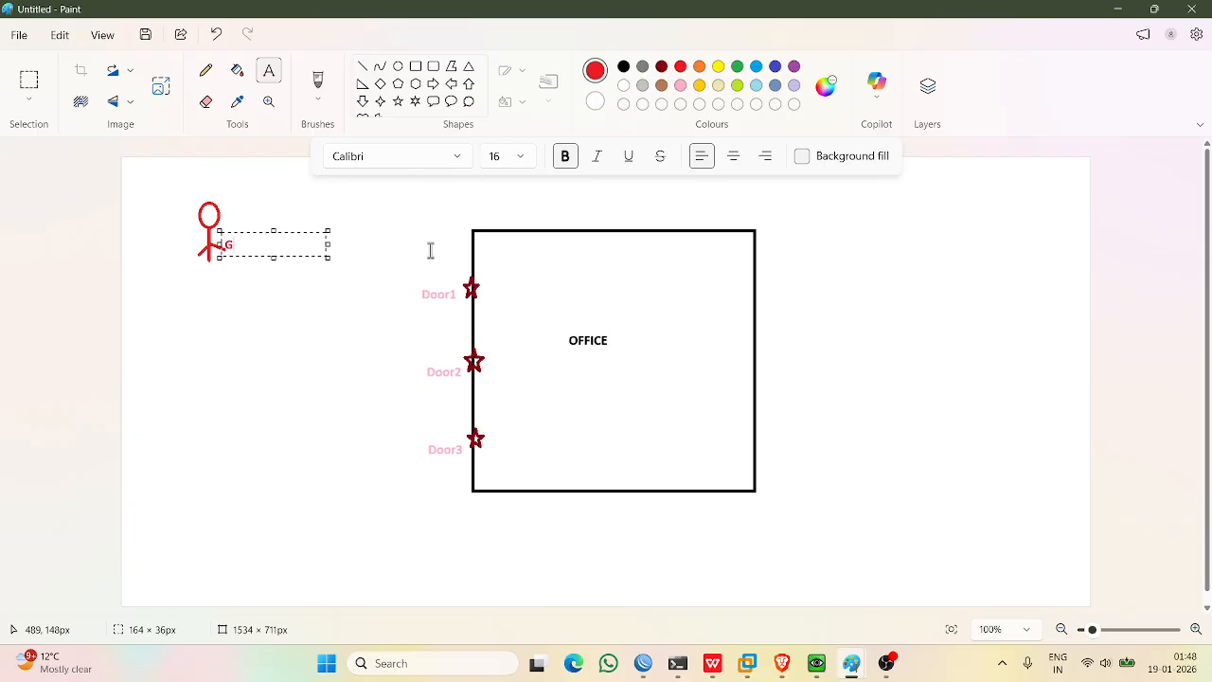
text(Guard)
click(370, 301)
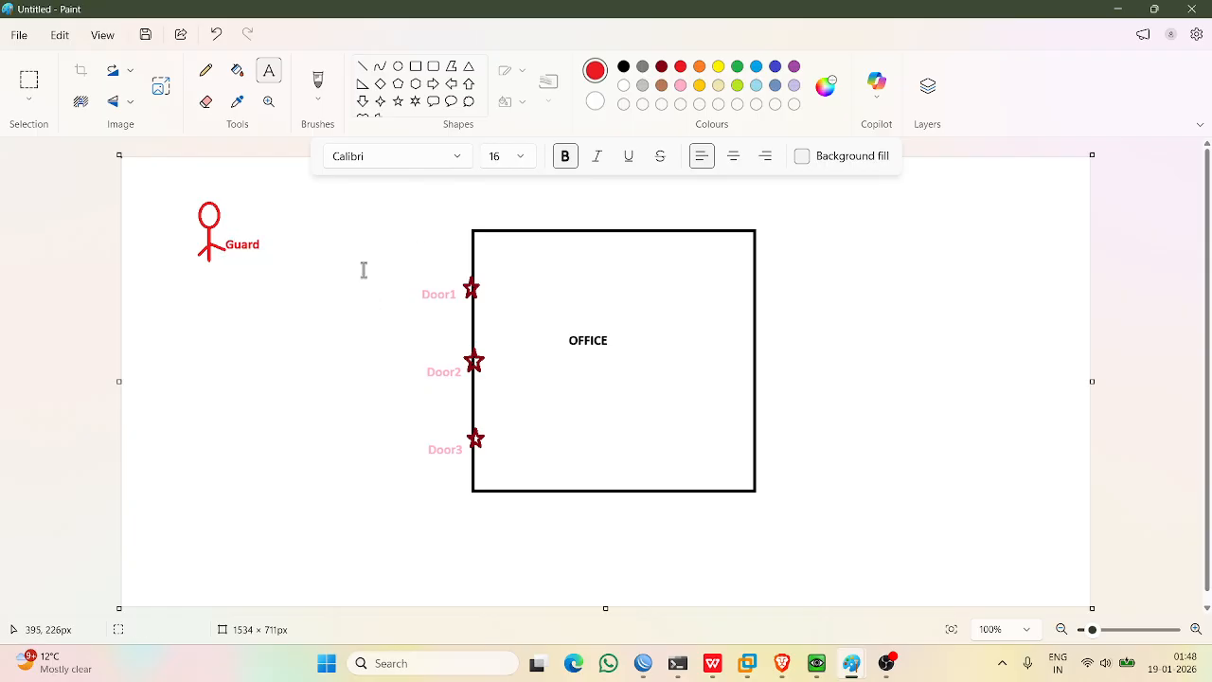
Copy the labelled guard figure and place a duplicate beside Door1.
click(29, 81)
drag(184, 198, 263, 267)
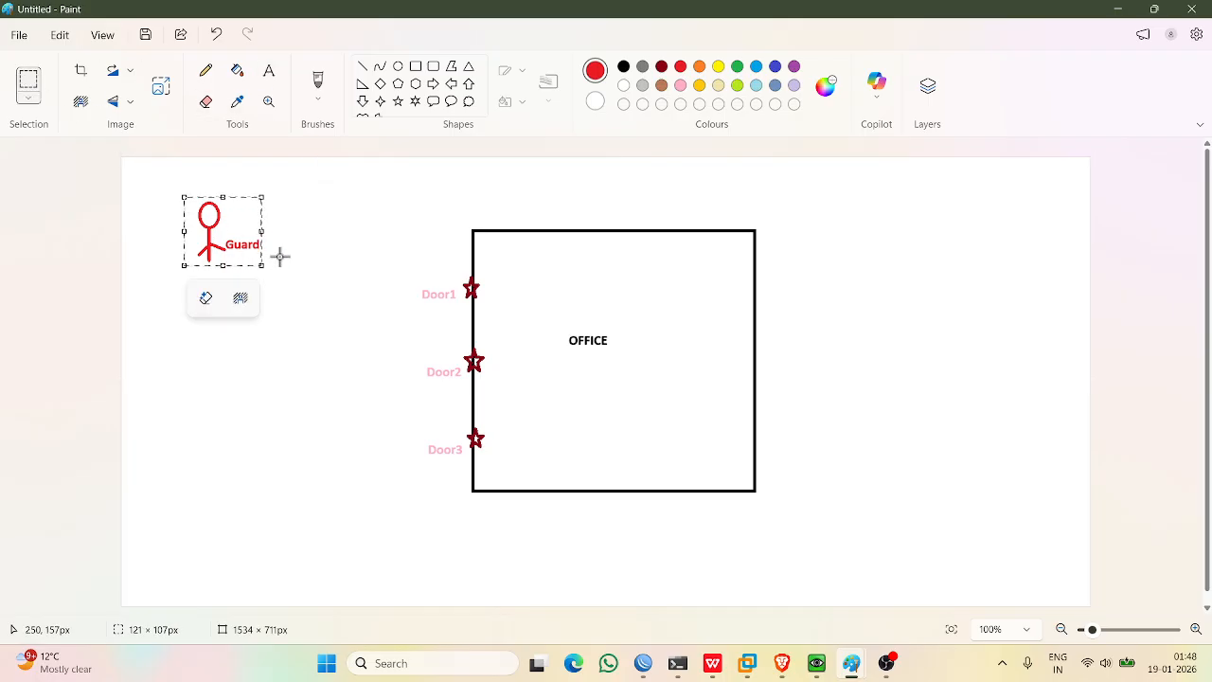
key(ctrl+c)
key(ctrl+v)
drag(165, 194, 408, 300)
click(338, 387)
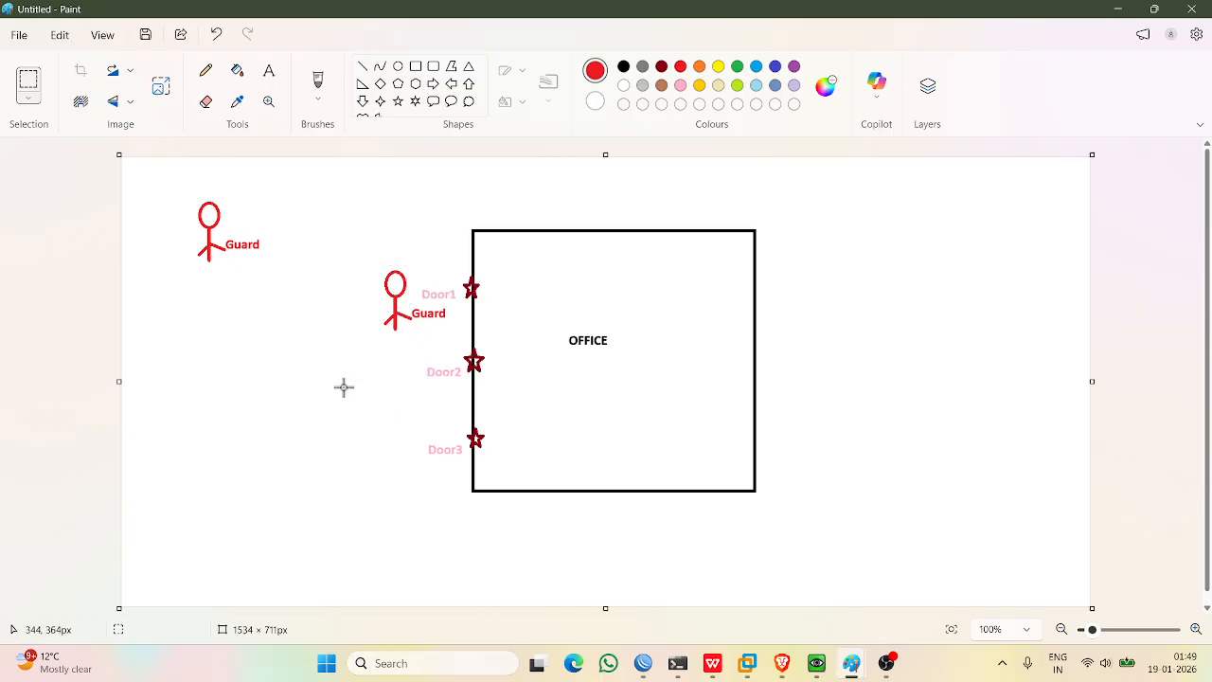
Paste two more copies of the guard figure and place them beside Door2 and Door3.
key(ctrl+v)
drag(180, 196, 443, 380)
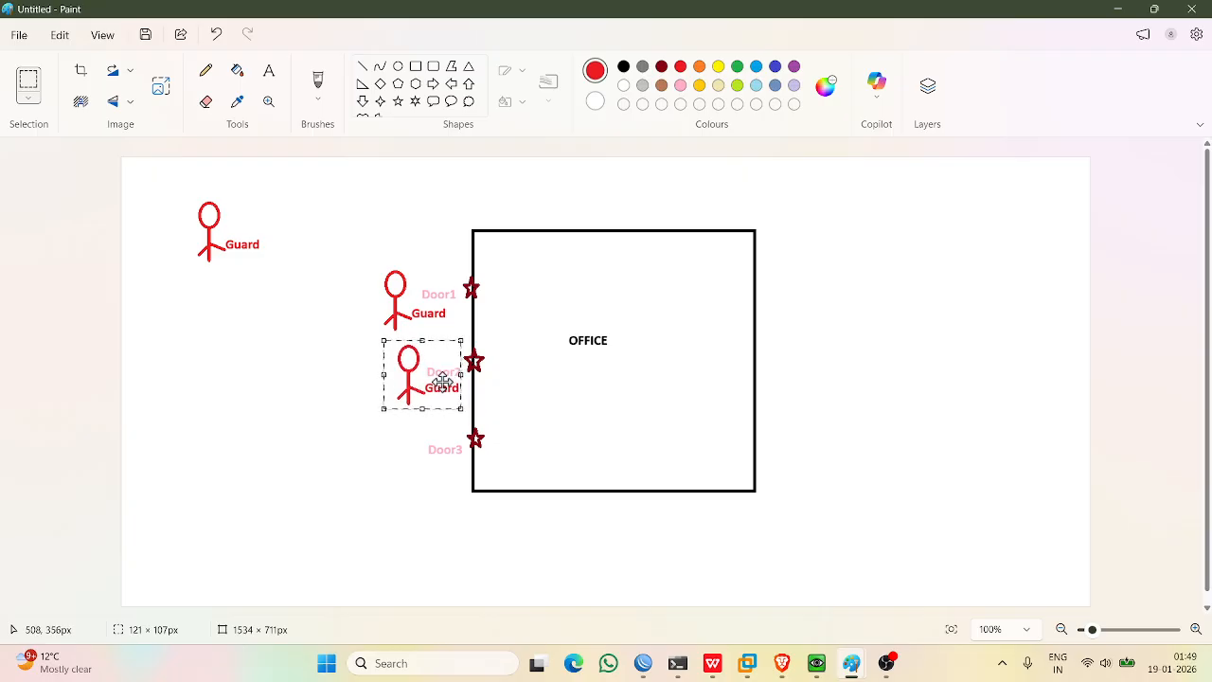
click(348, 474)
key(ctrl+v)
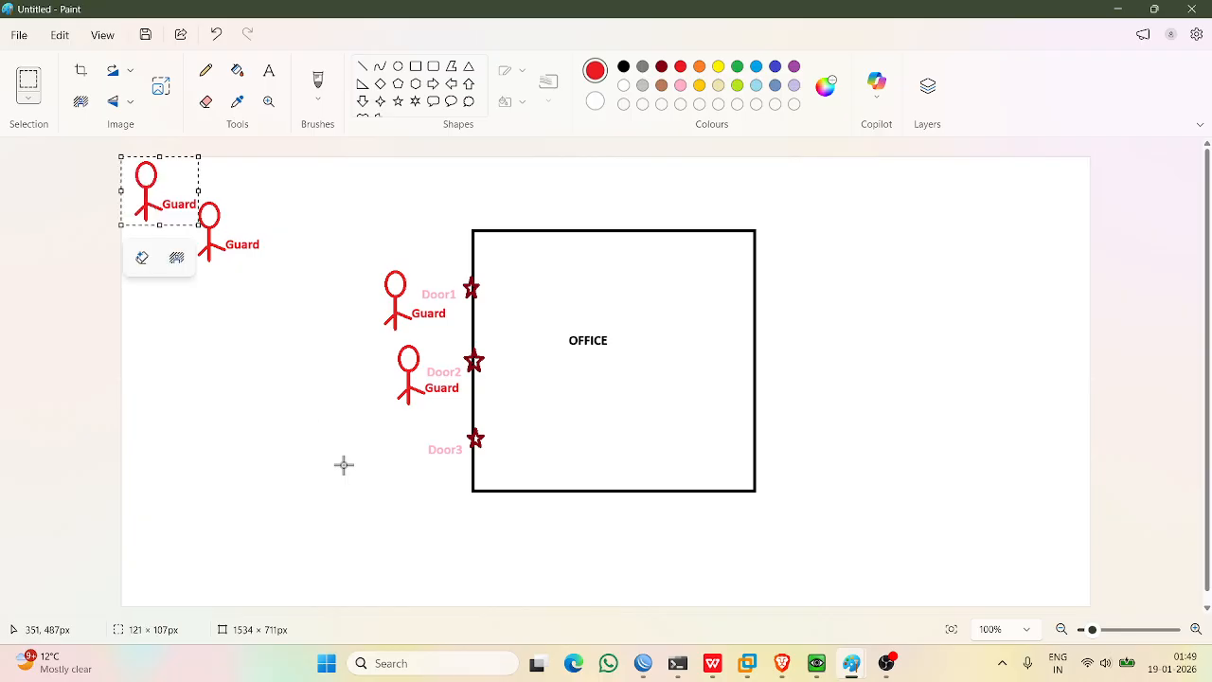
drag(167, 199, 436, 461)
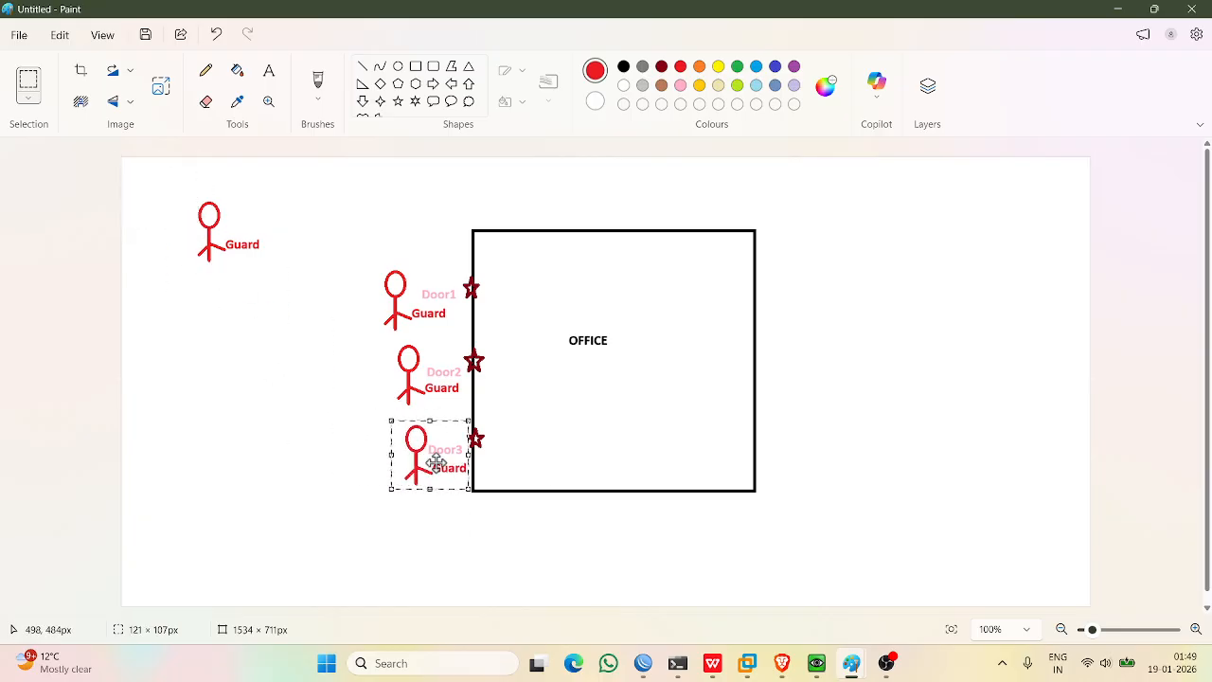
Draw a green stick figure below the standalone guard, with an oval head about 47 × 40 px and straight lines for the body and limbs.
click(298, 352)
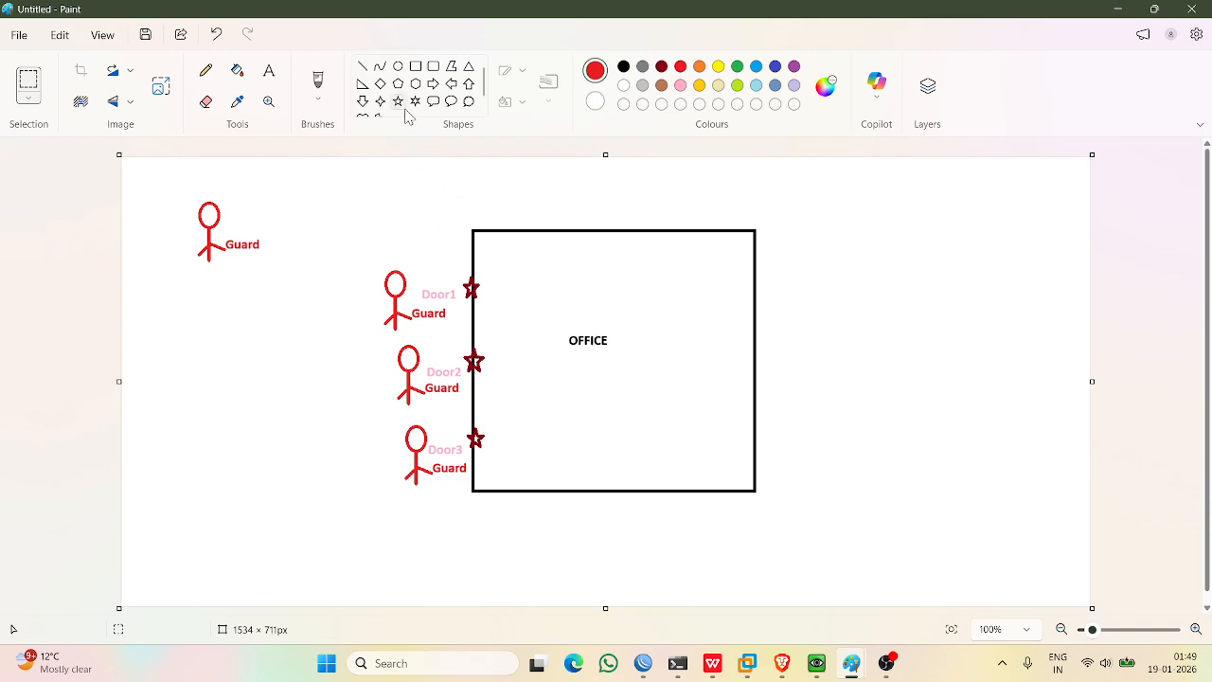
click(398, 66)
click(738, 67)
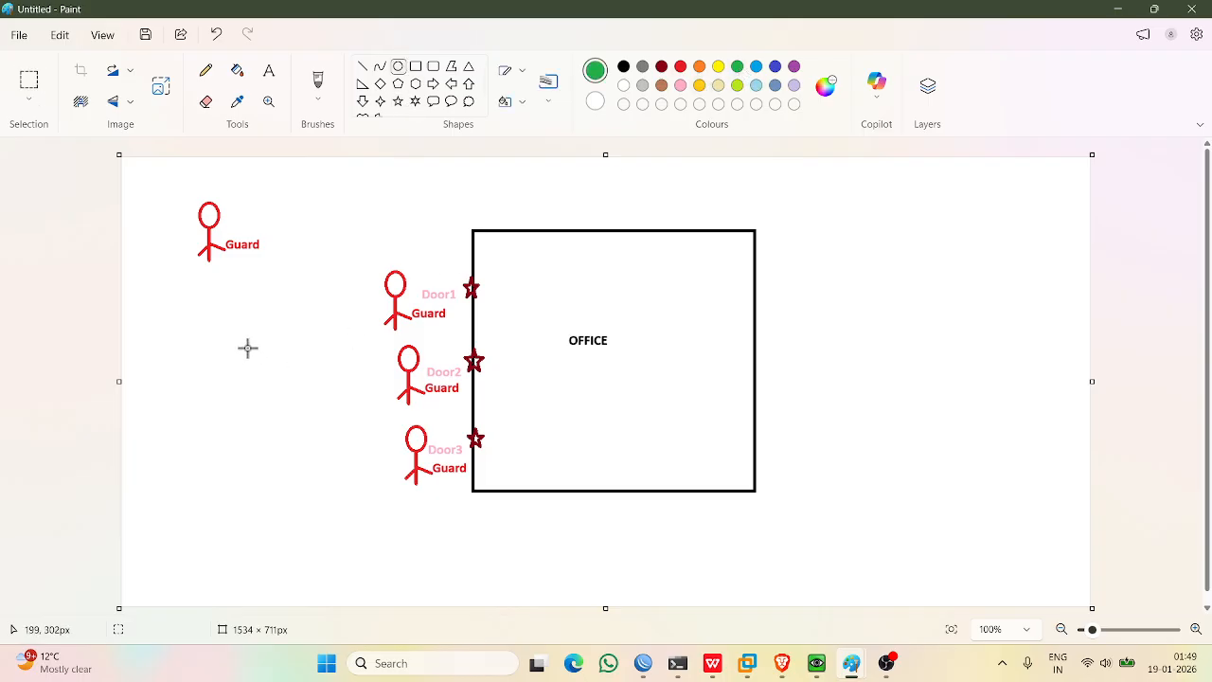
drag(241, 345, 271, 372)
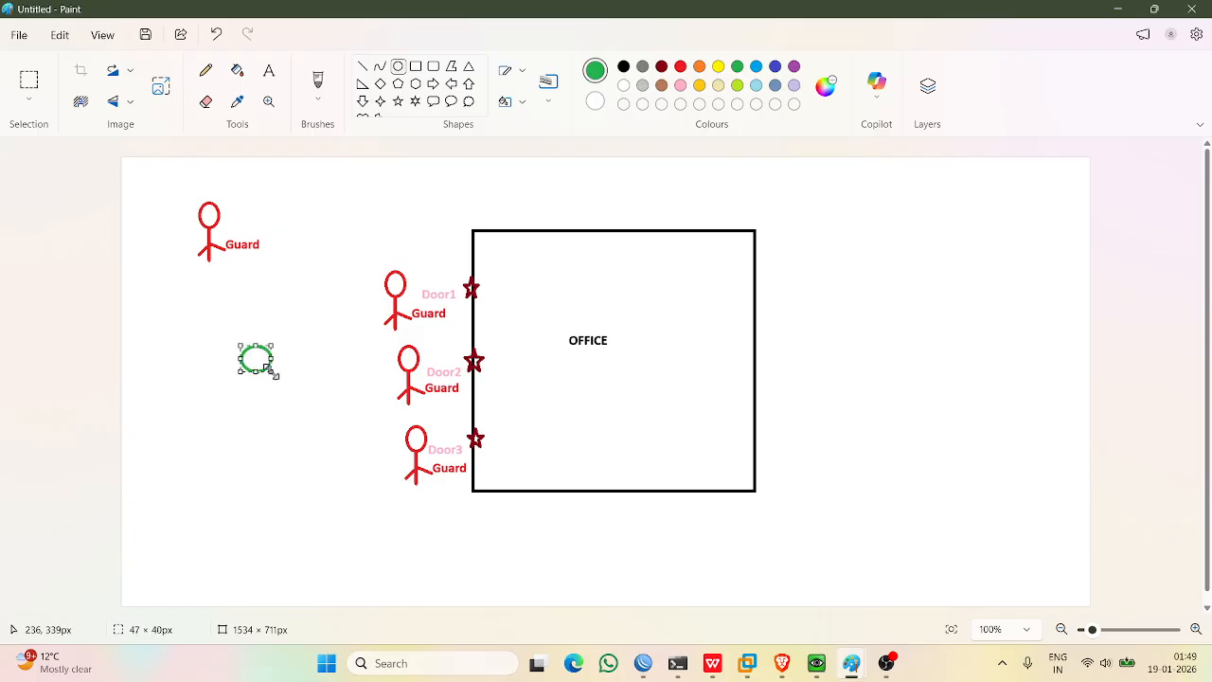
click(362, 66)
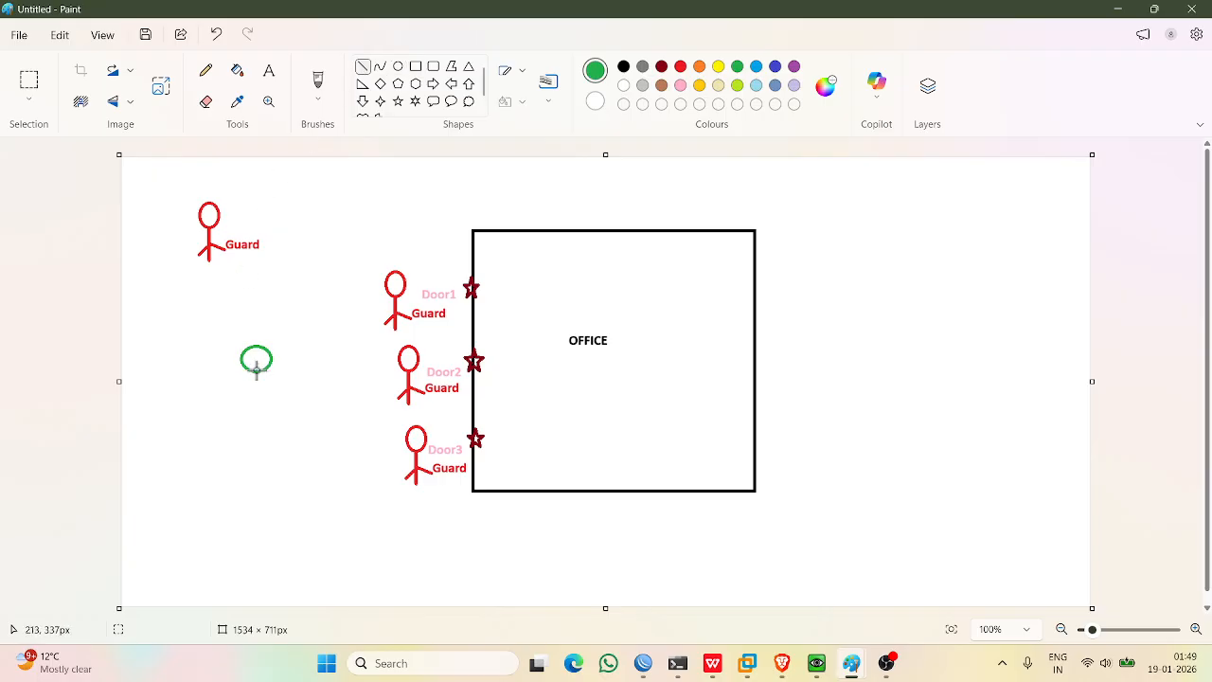
drag(255, 372, 254, 413)
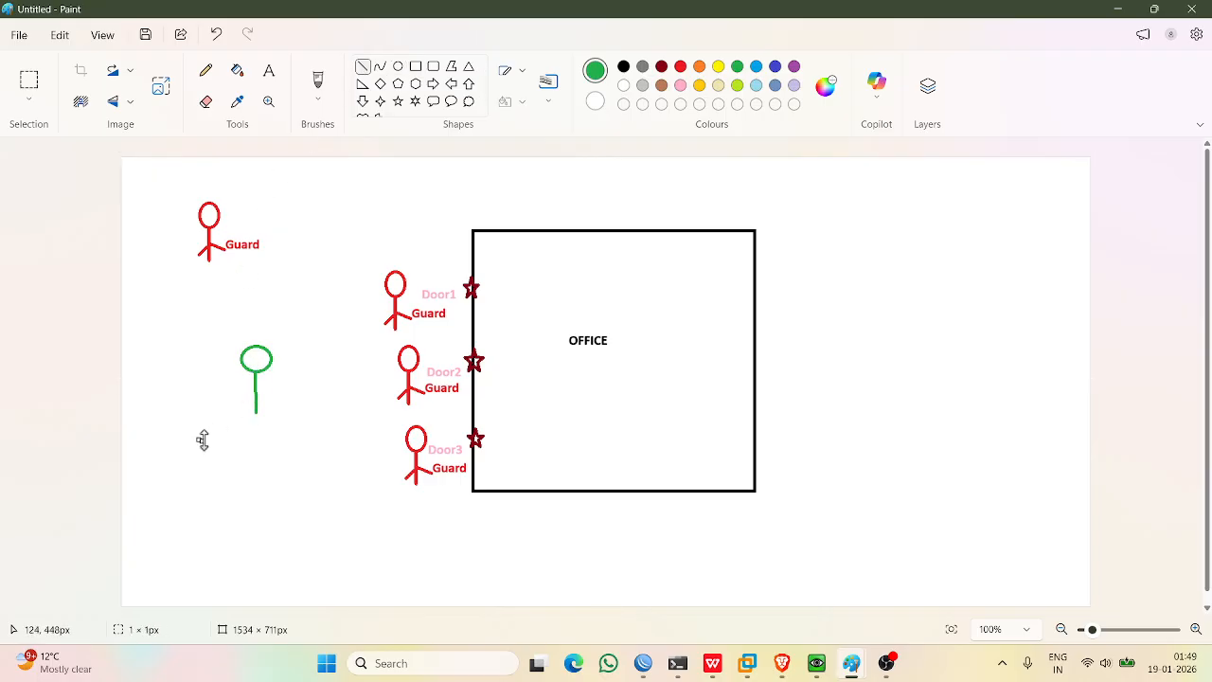
mouse_move(254, 390)
mouse_down()
mouse_move(240, 410)
mouse_move(273, 409)
mouse_up()
click(266, 394)
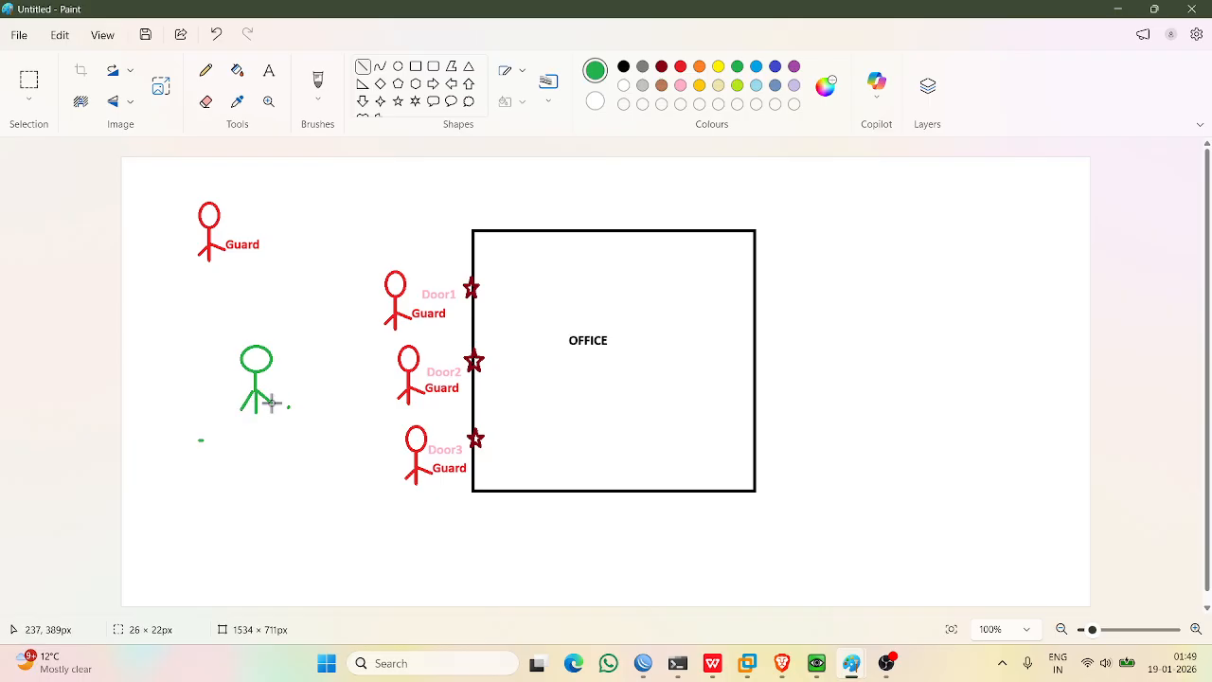
click(269, 70)
click(269, 376)
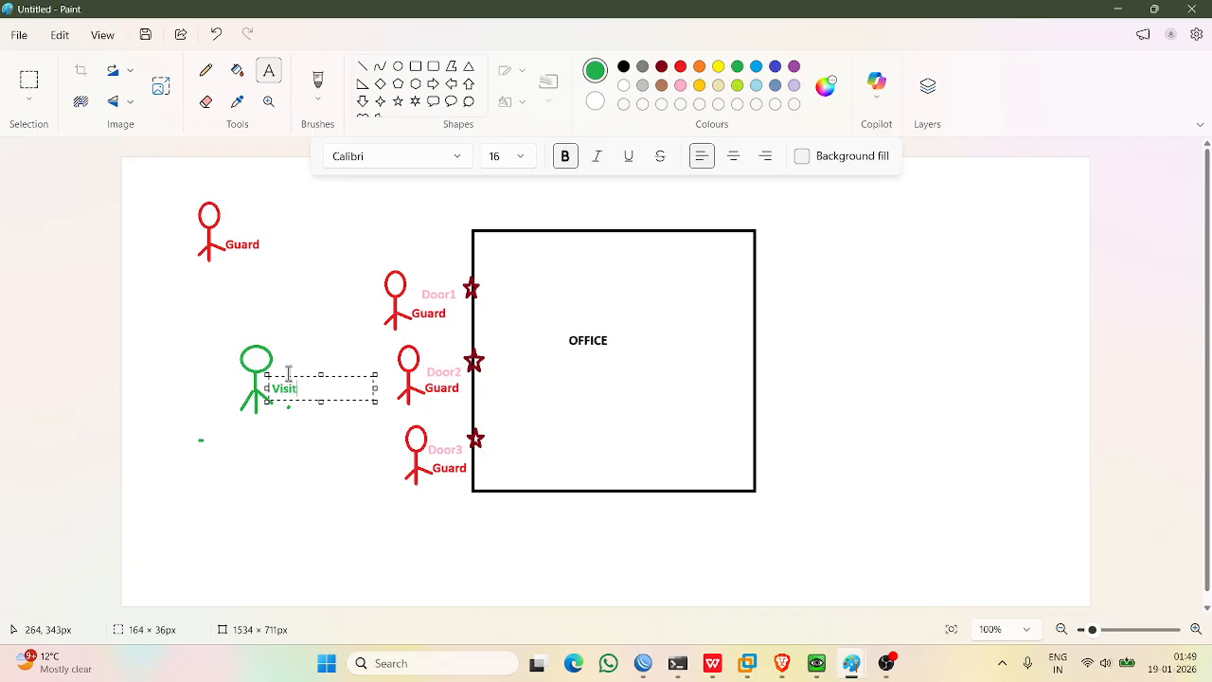
click(353, 448)
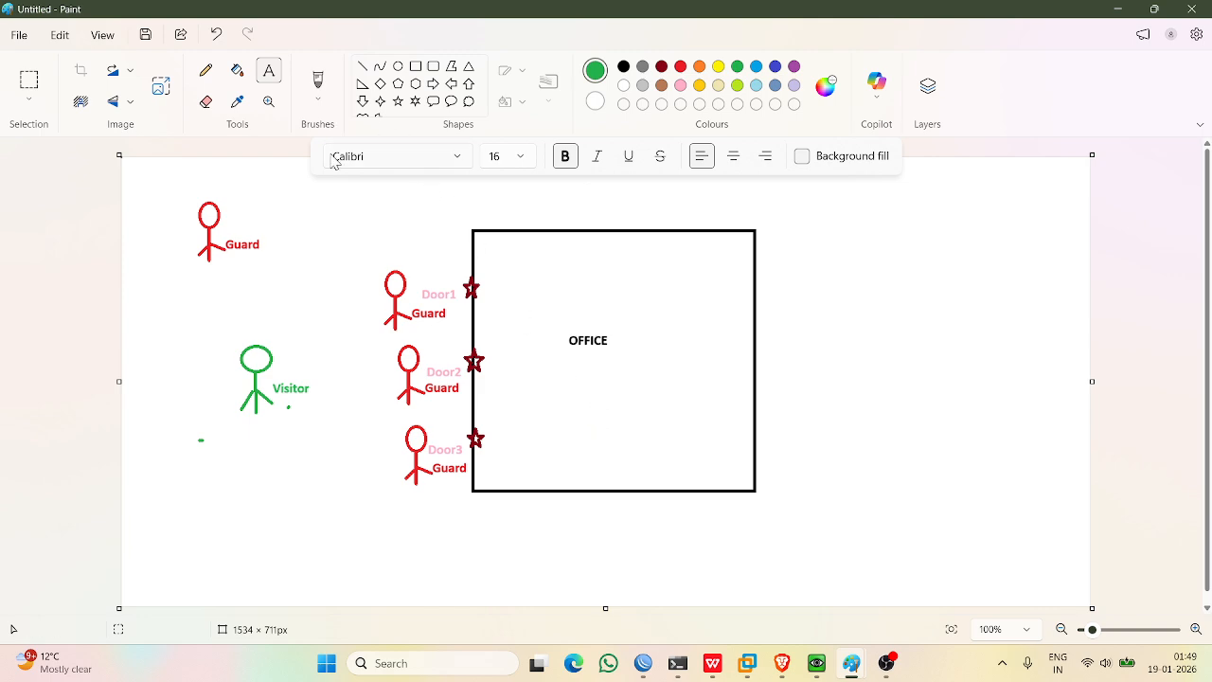
click(206, 70)
drag(292, 402, 364, 450)
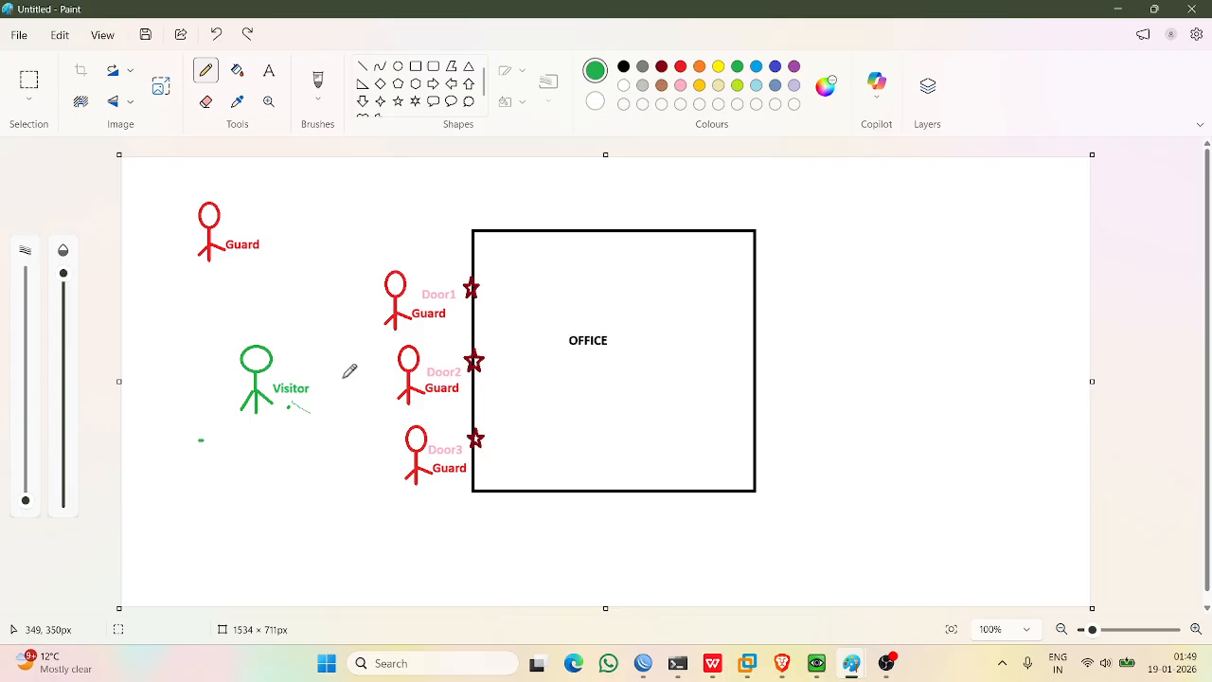
key(ctrl+z)
Label the green stick figure Visitor in green text and draw a freehand pencil line from it to the Door1 guard.
click(269, 71)
click(270, 382)
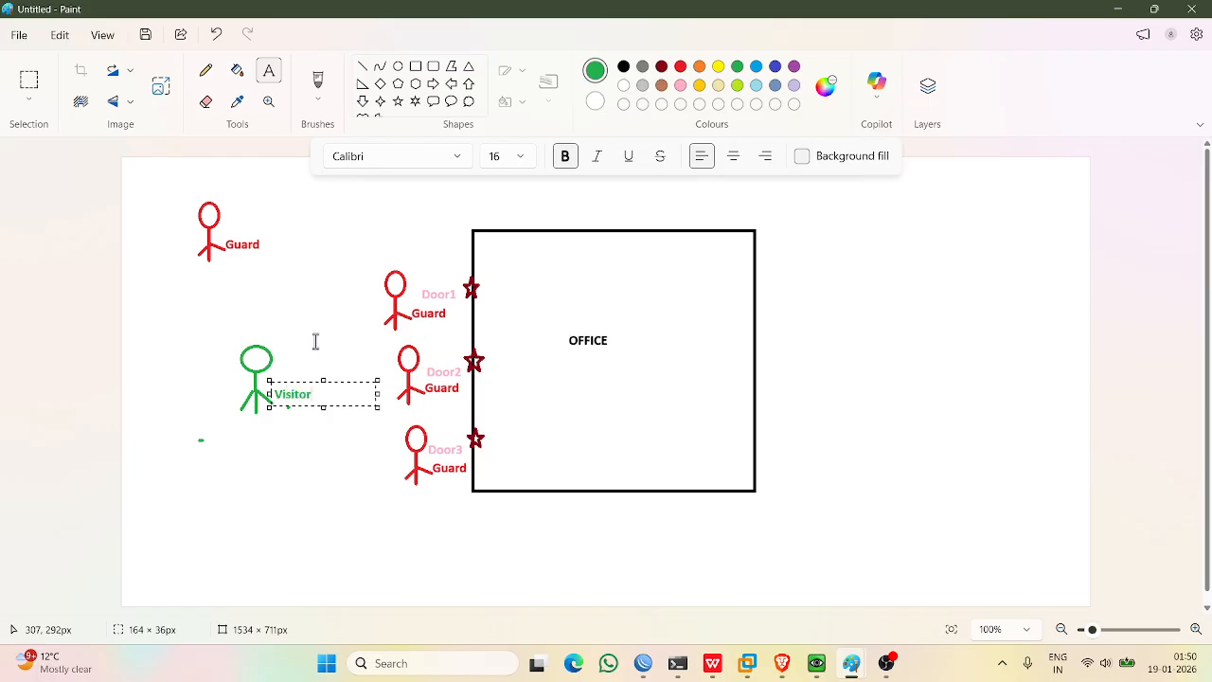
click(315, 341)
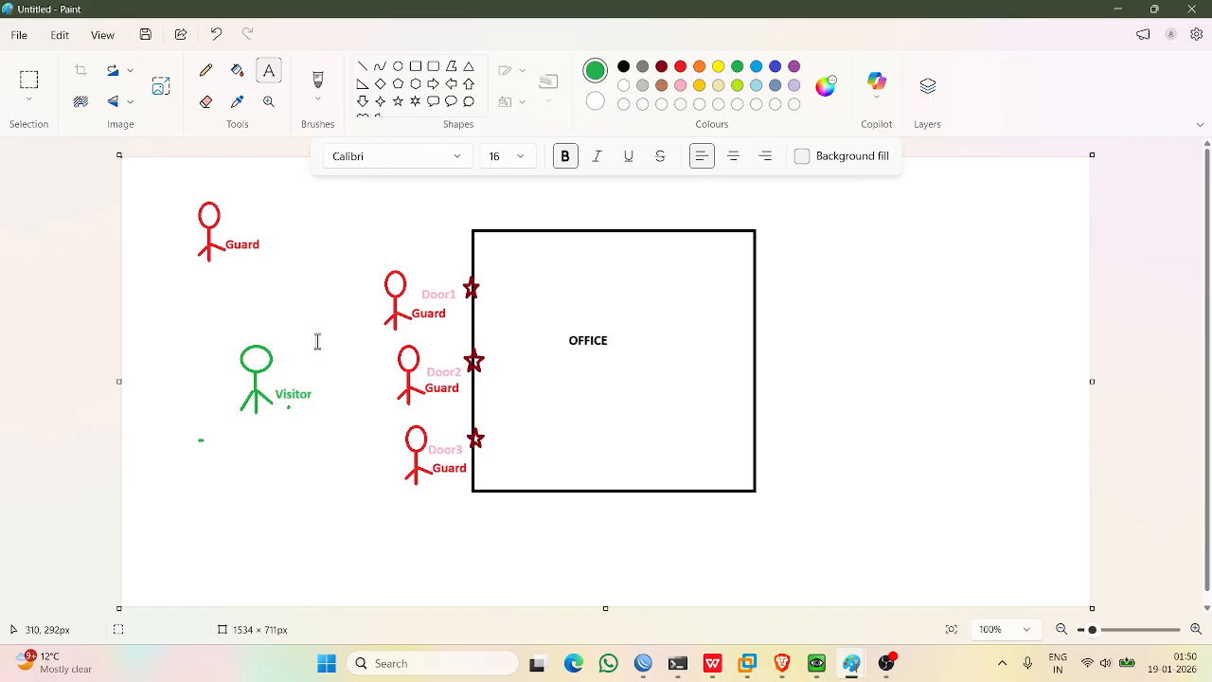
click(206, 71)
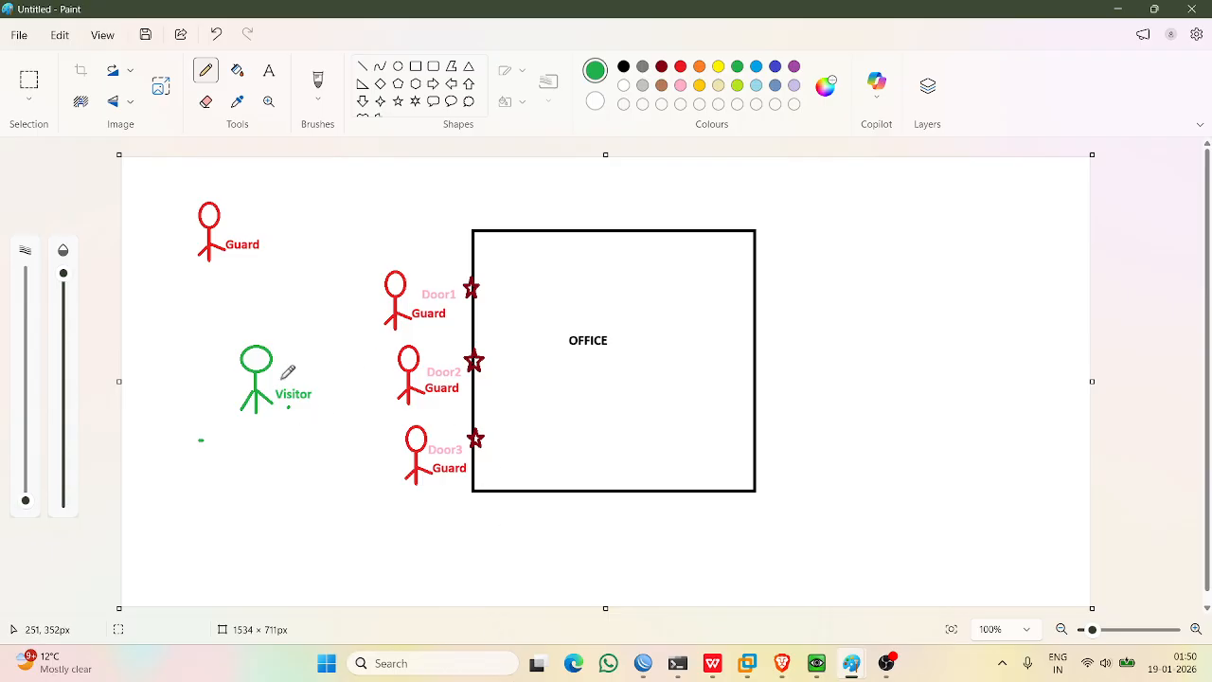
drag(281, 376, 379, 306)
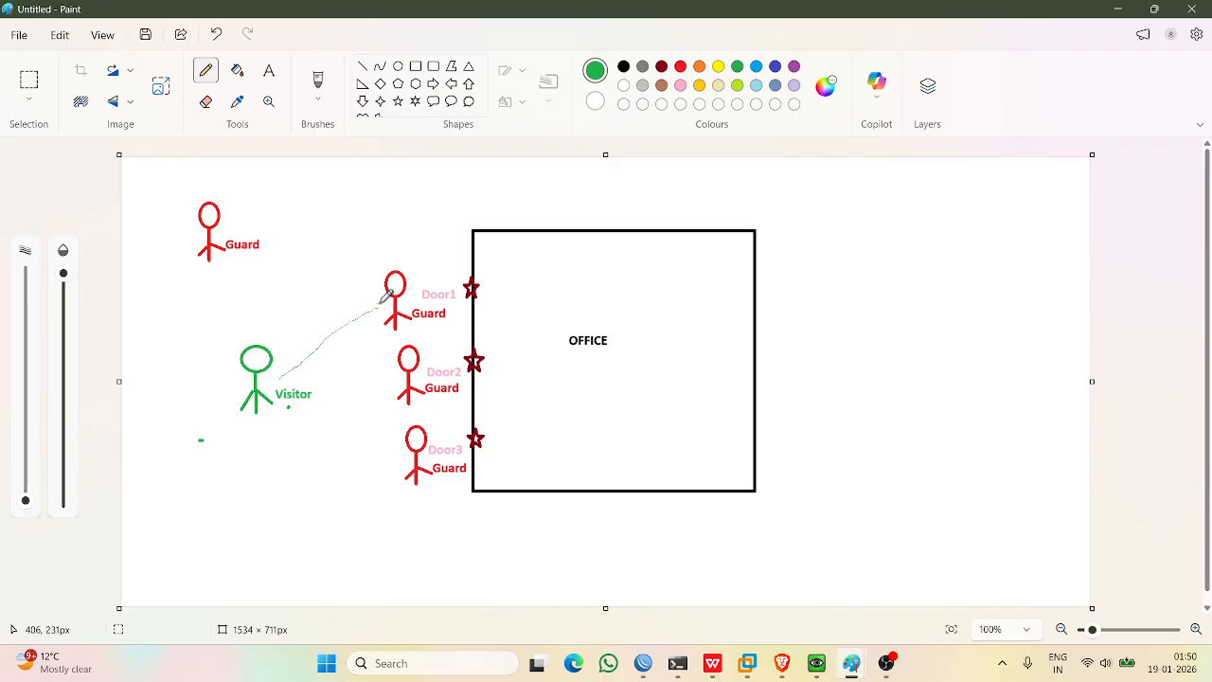
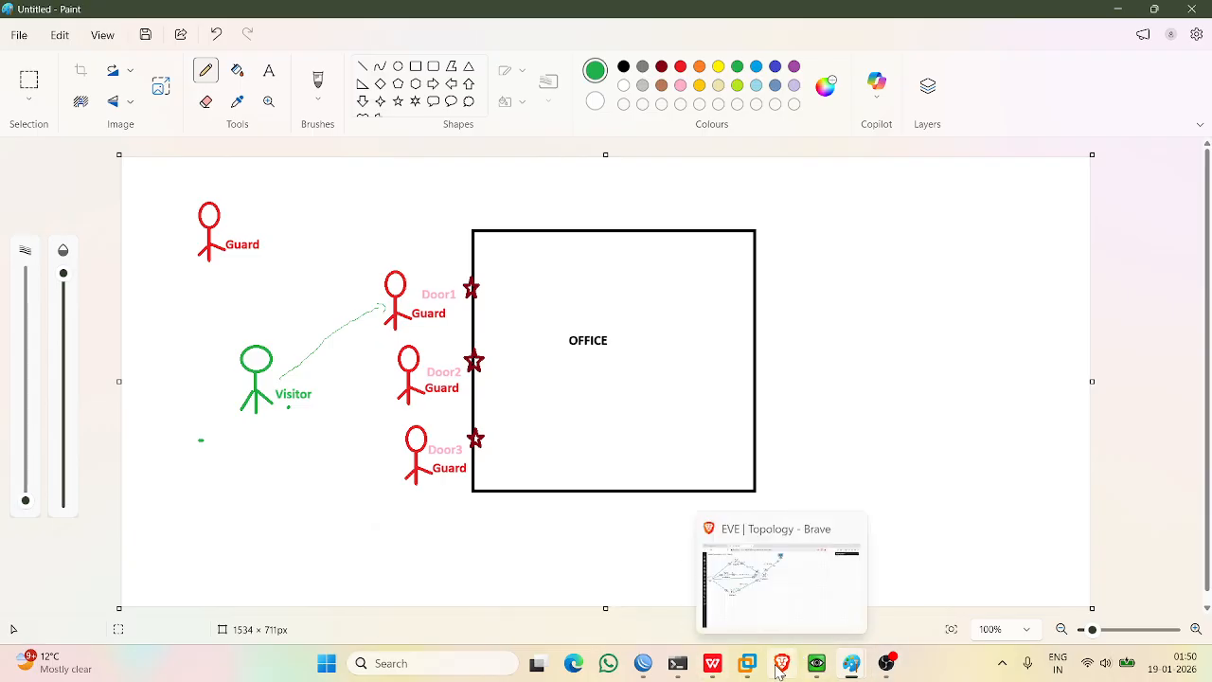
Switch to the EVE topology, then to the MikroTik14 WinBox window, and examine the general settings of the open mangle rule.
click(781, 663)
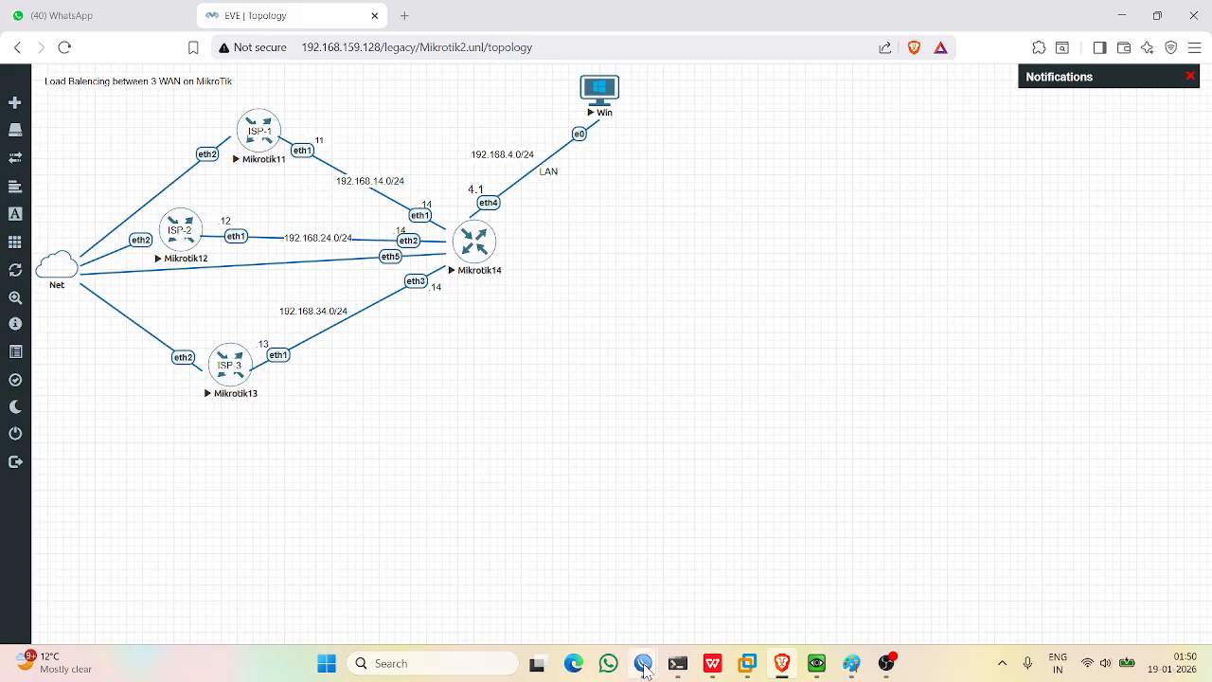
mouse_move(643, 662)
mouse_move(678, 587)
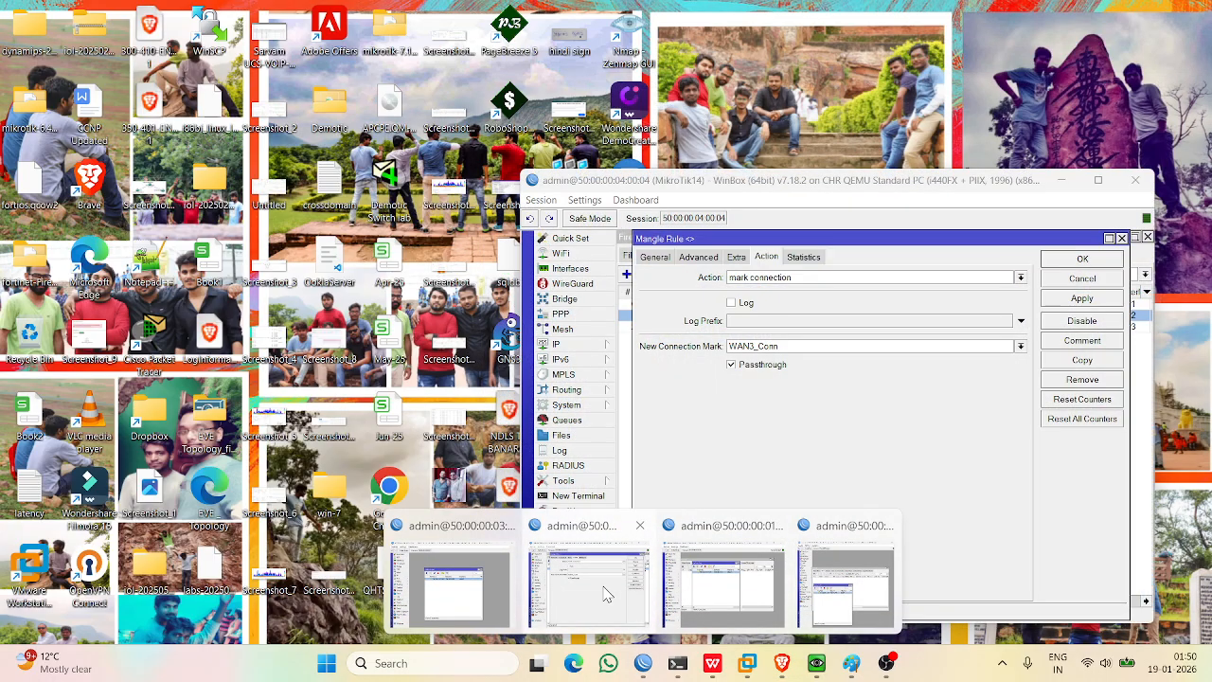
click(606, 593)
click(653, 259)
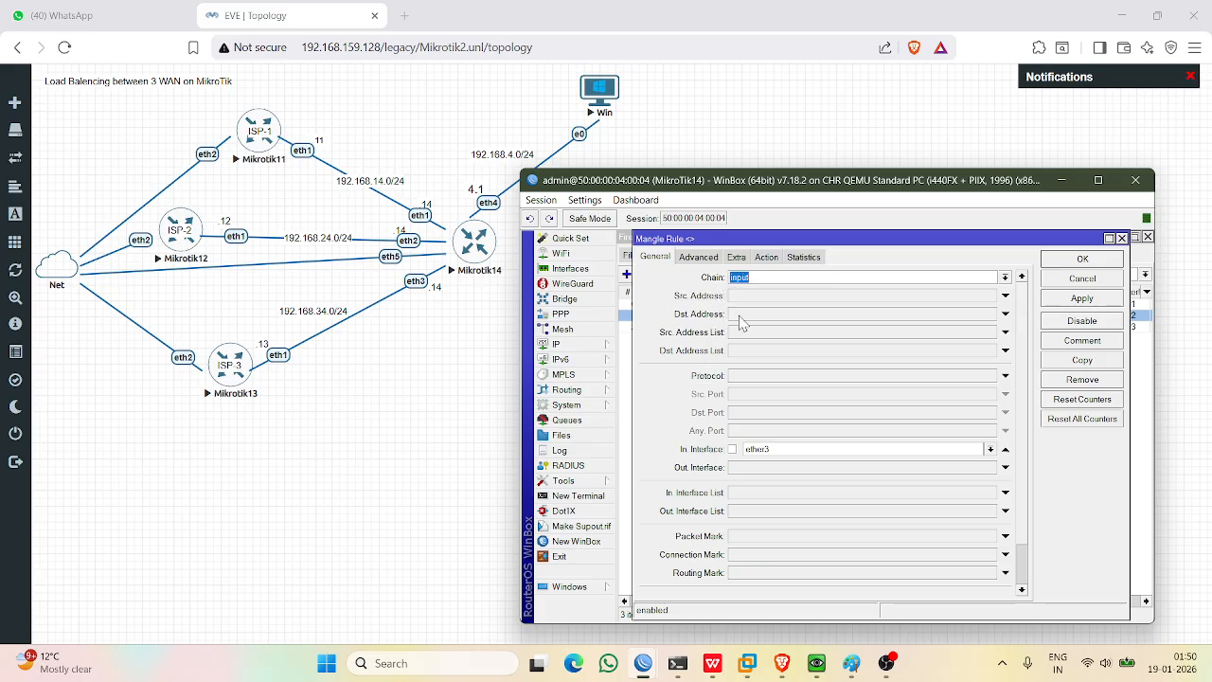
Switch back to Paint and add the orange label Visiting card above Door1, shifting its text box slightly up and to the left.
mouse_move(857, 663)
click(910, 597)
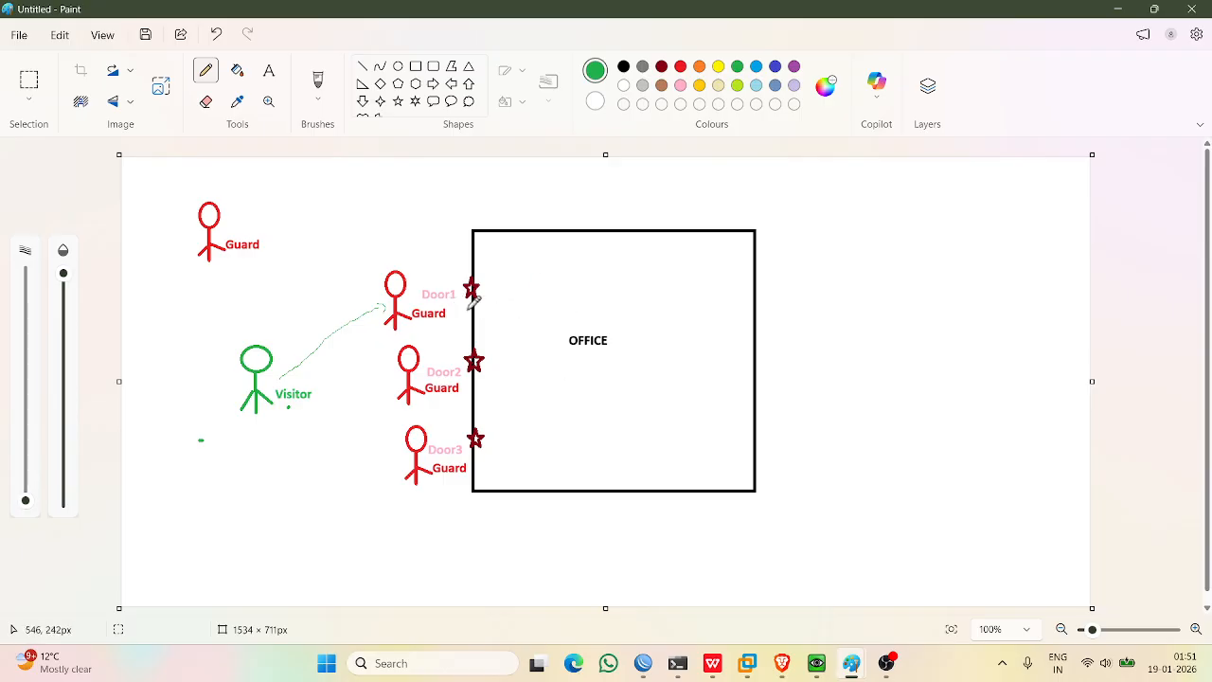
click(268, 72)
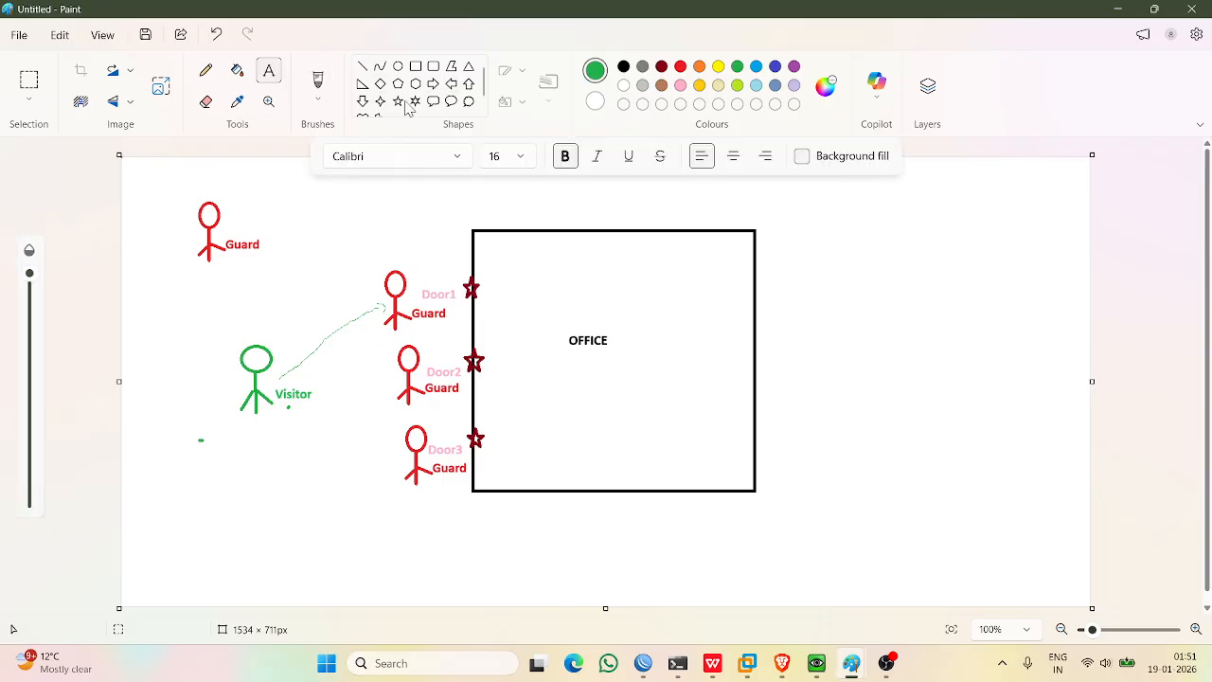
click(700, 67)
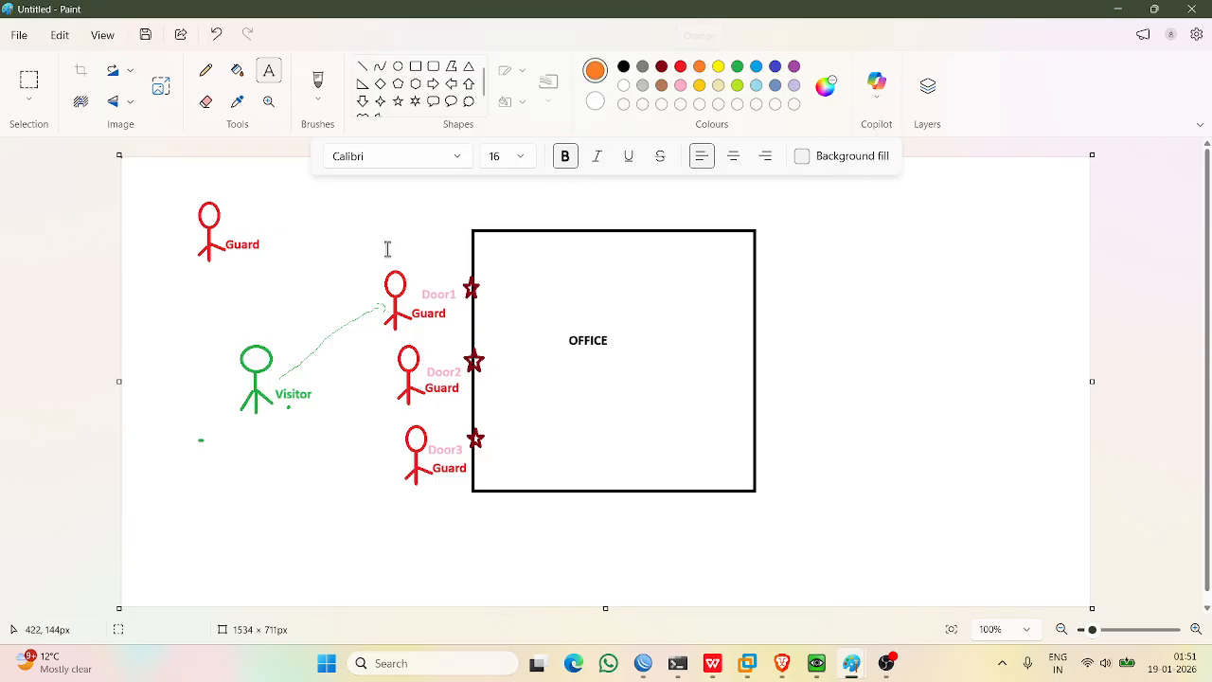
click(406, 260)
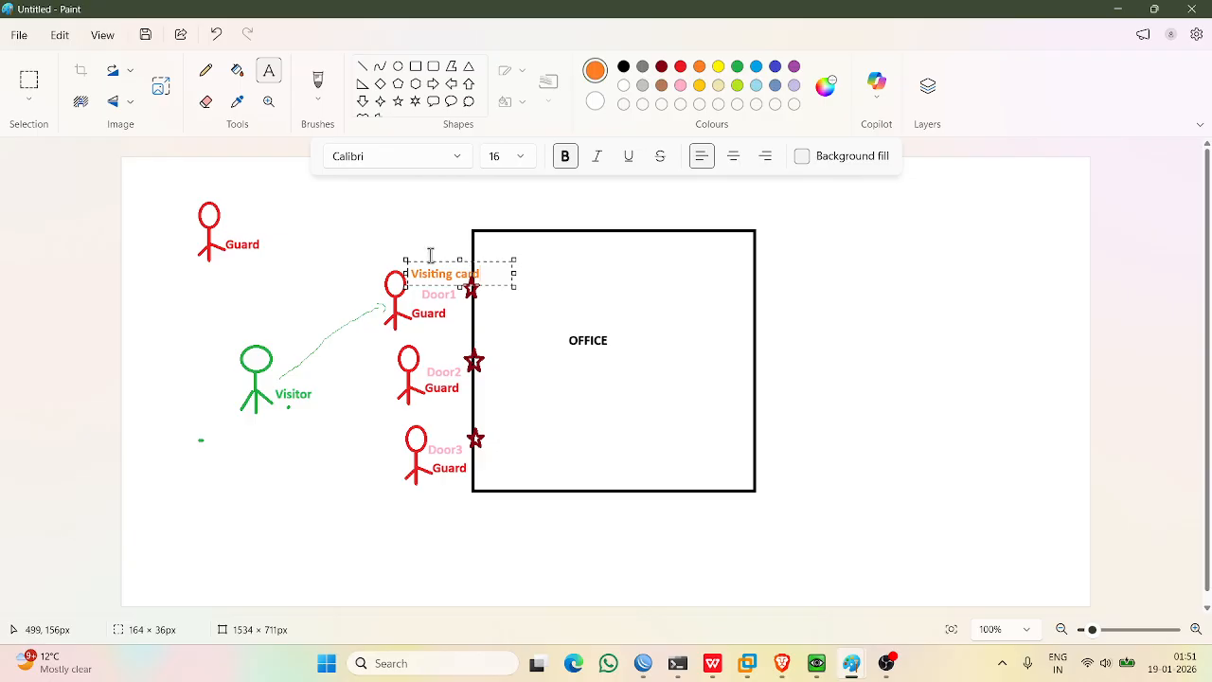
drag(400, 256, 395, 252)
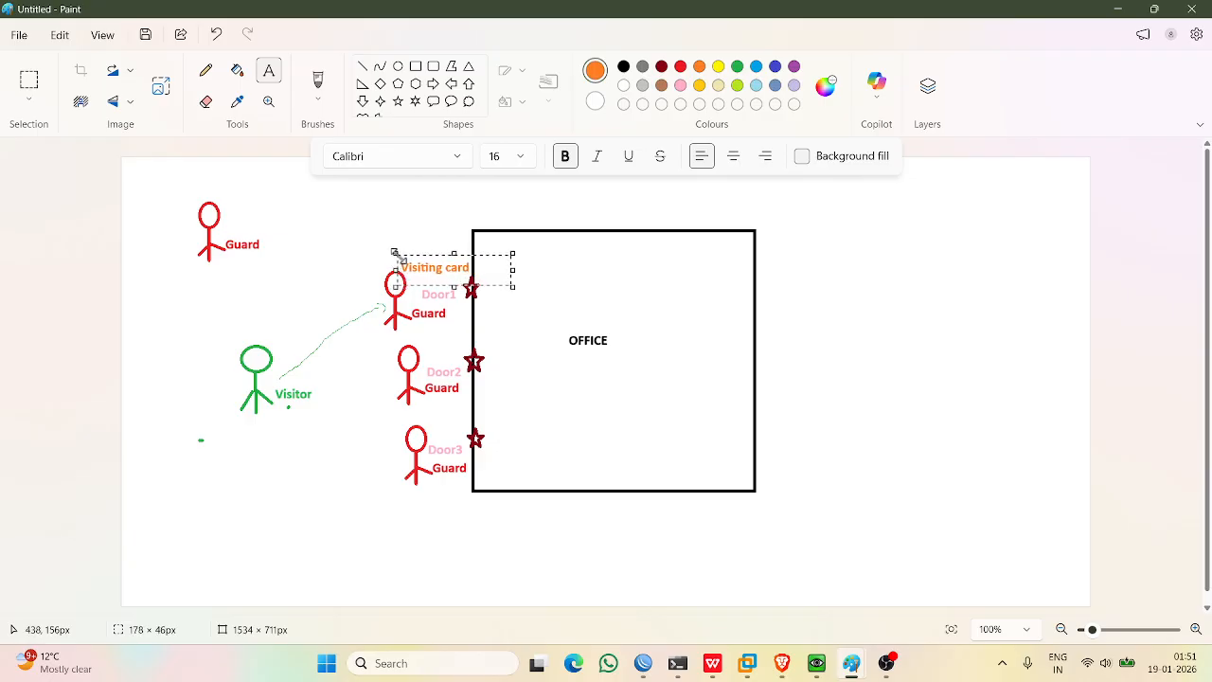
click(645, 324)
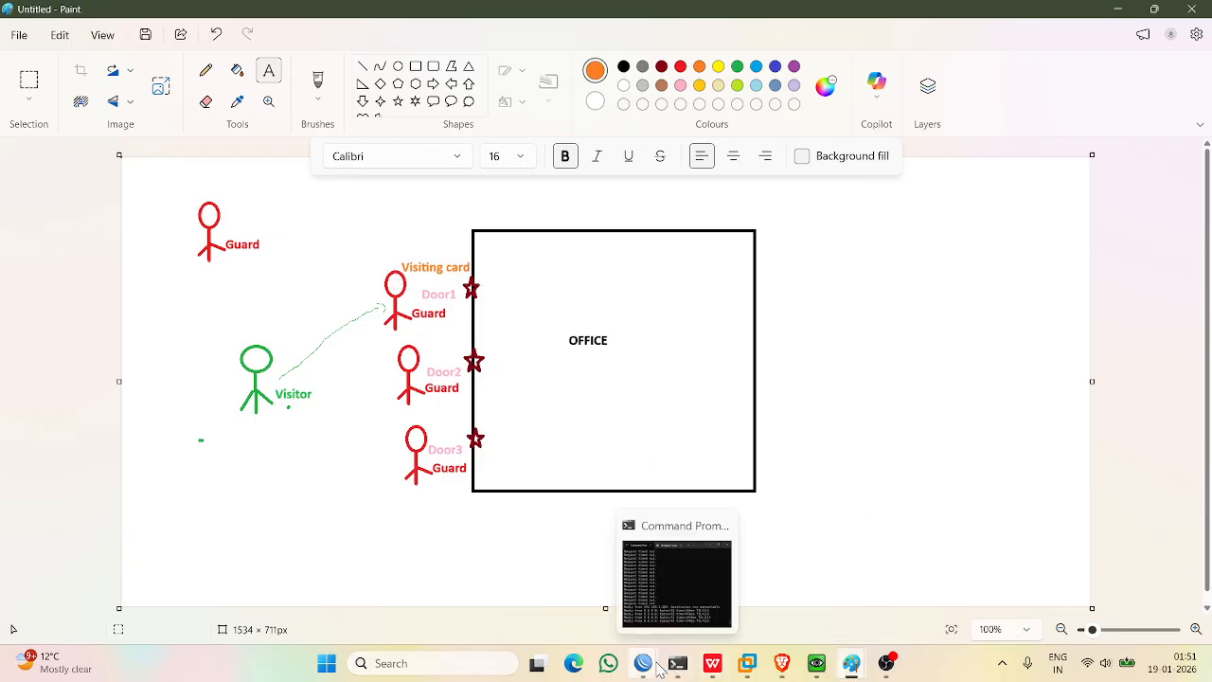
Switch to the MikroTik14 WinBox window, check the chain of the ether3 mangle rule and accept the rule.
mouse_move(660, 669)
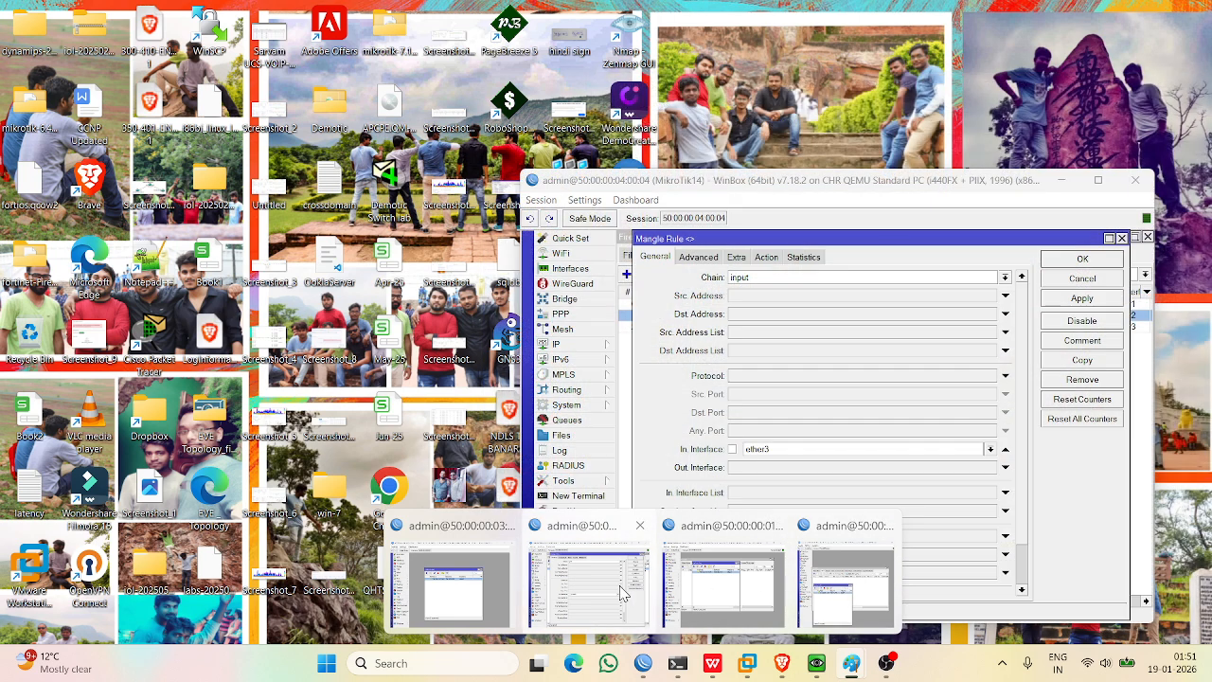
click(845, 587)
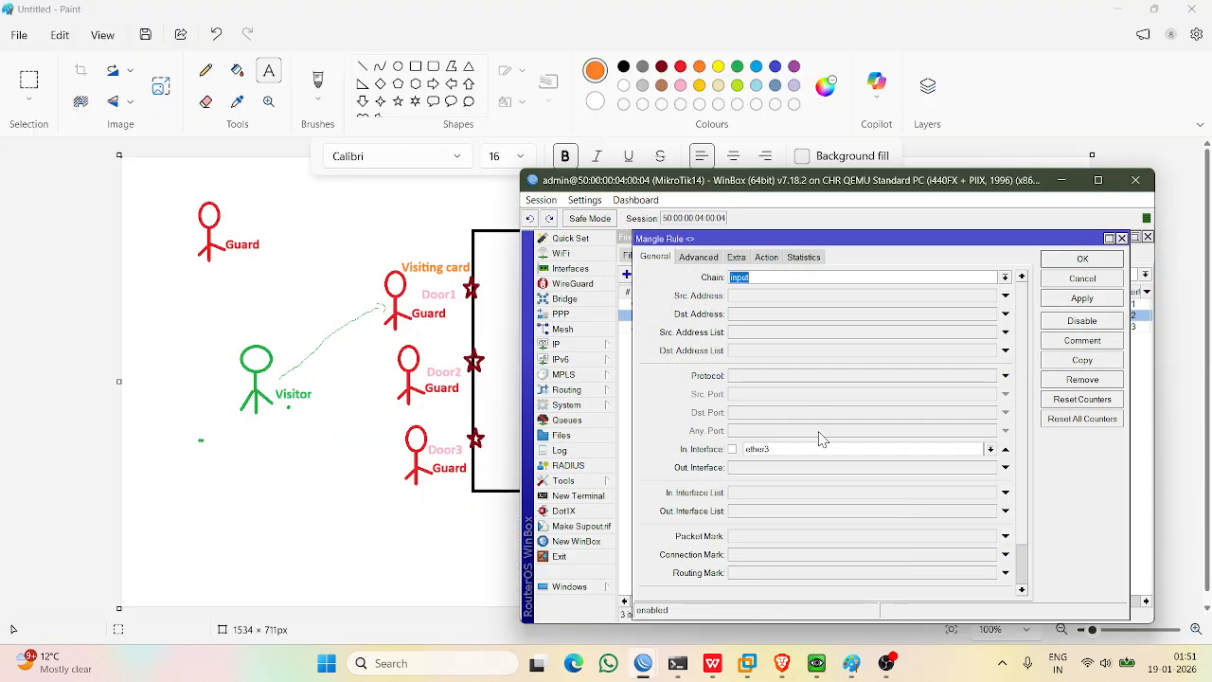
click(754, 277)
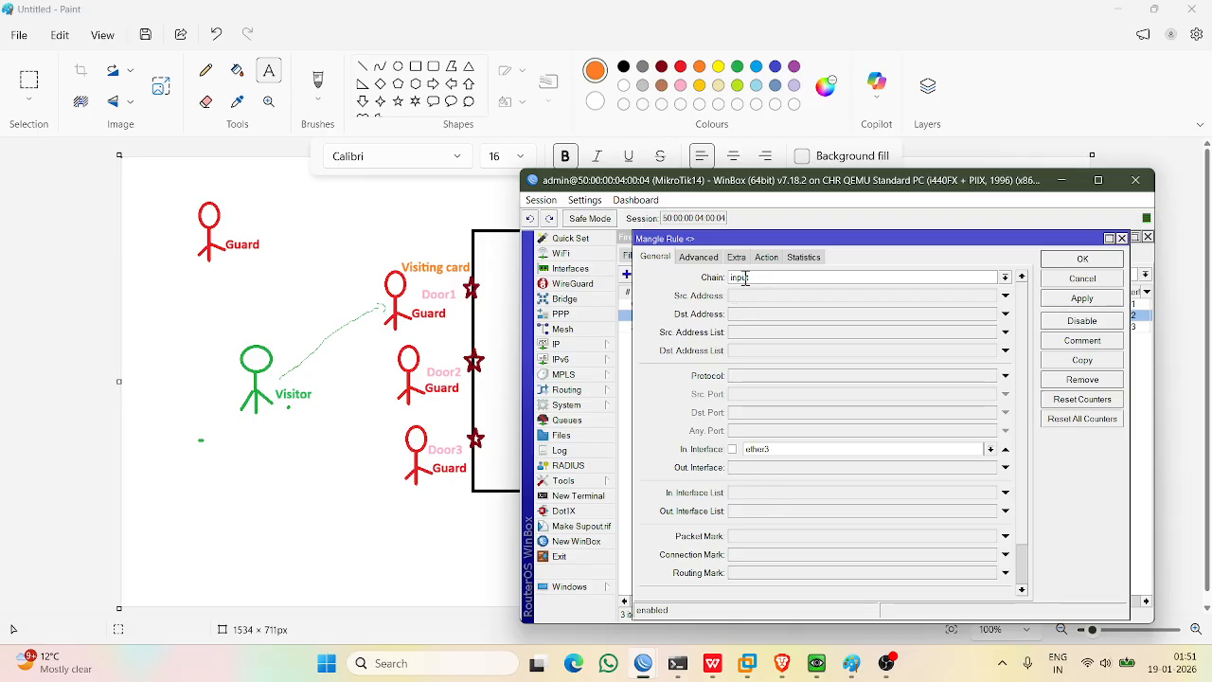
double_click(742, 277)
click(1082, 258)
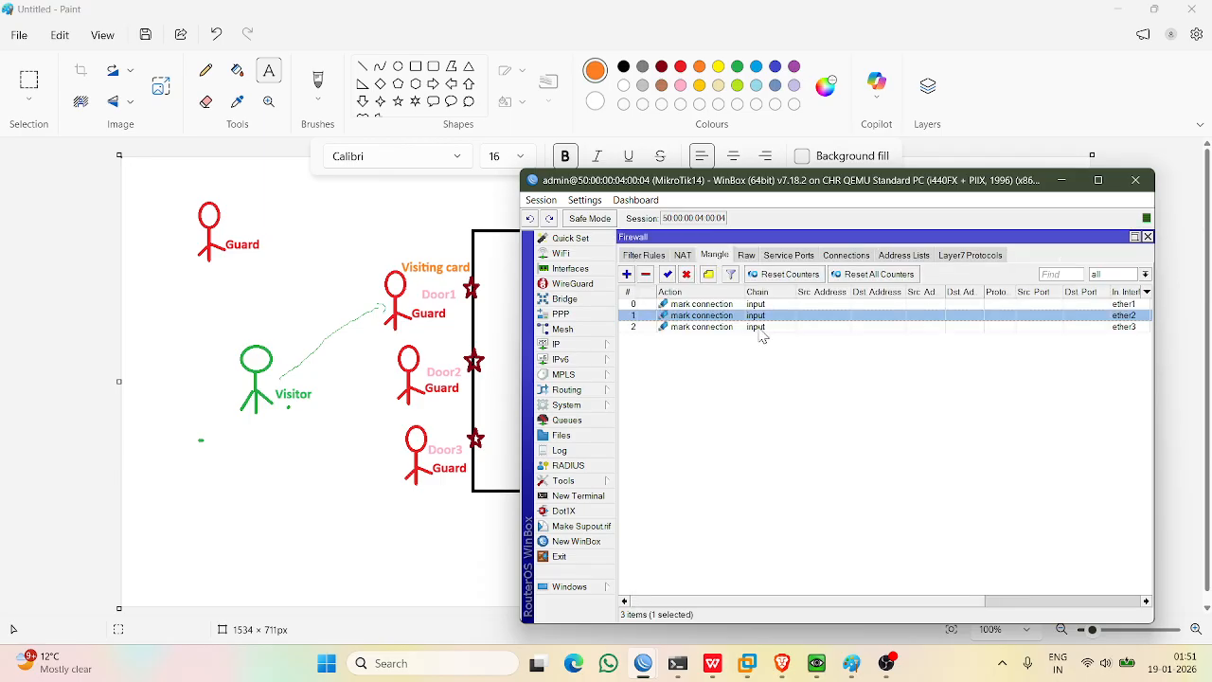
Open the ether1 mangle rule, examine its incoming interface and new connection mark, and close it.
double_click(724, 306)
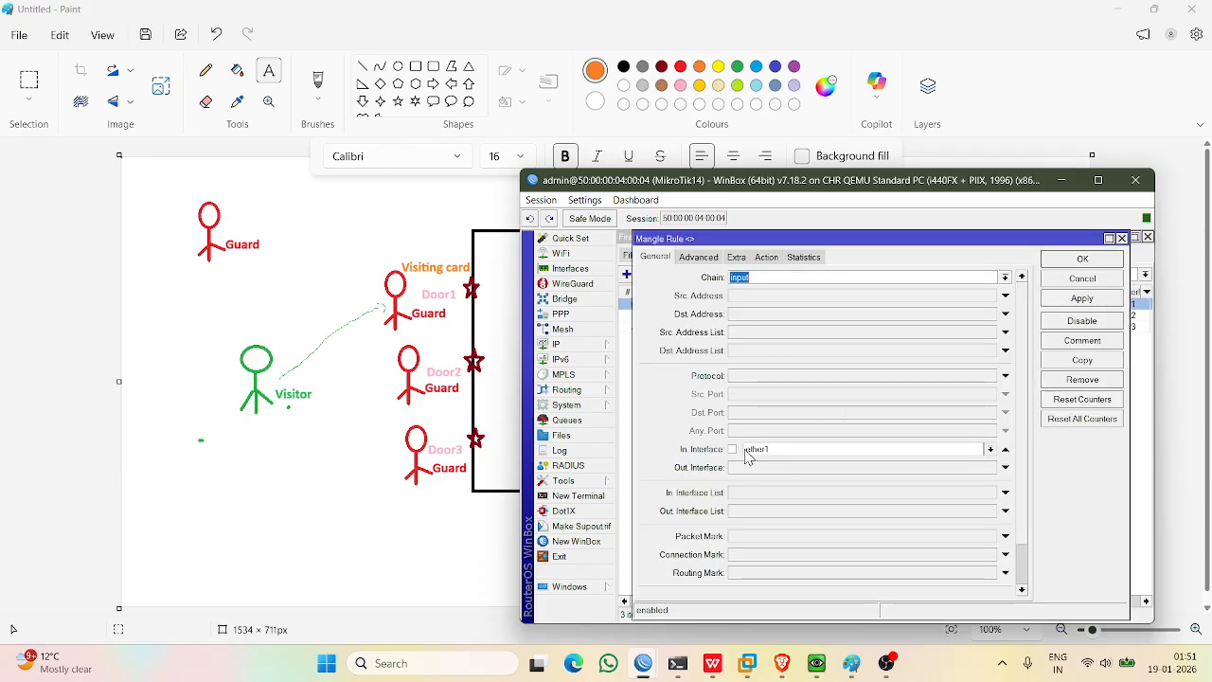
click(766, 257)
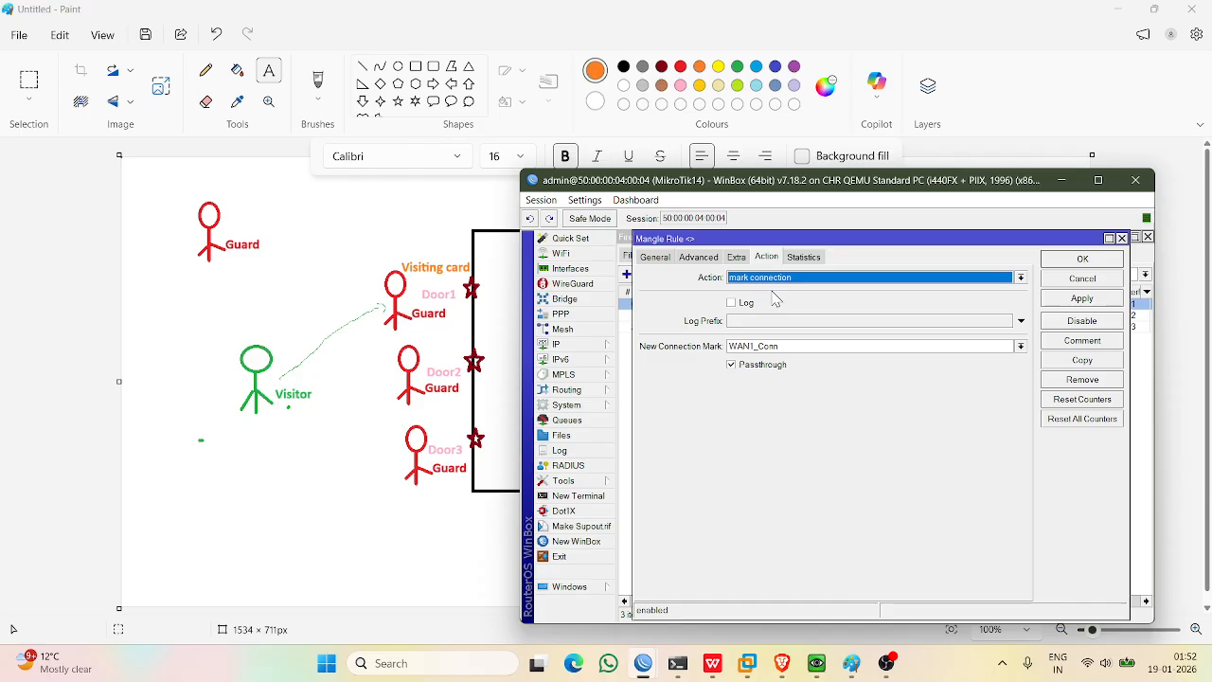
click(789, 346)
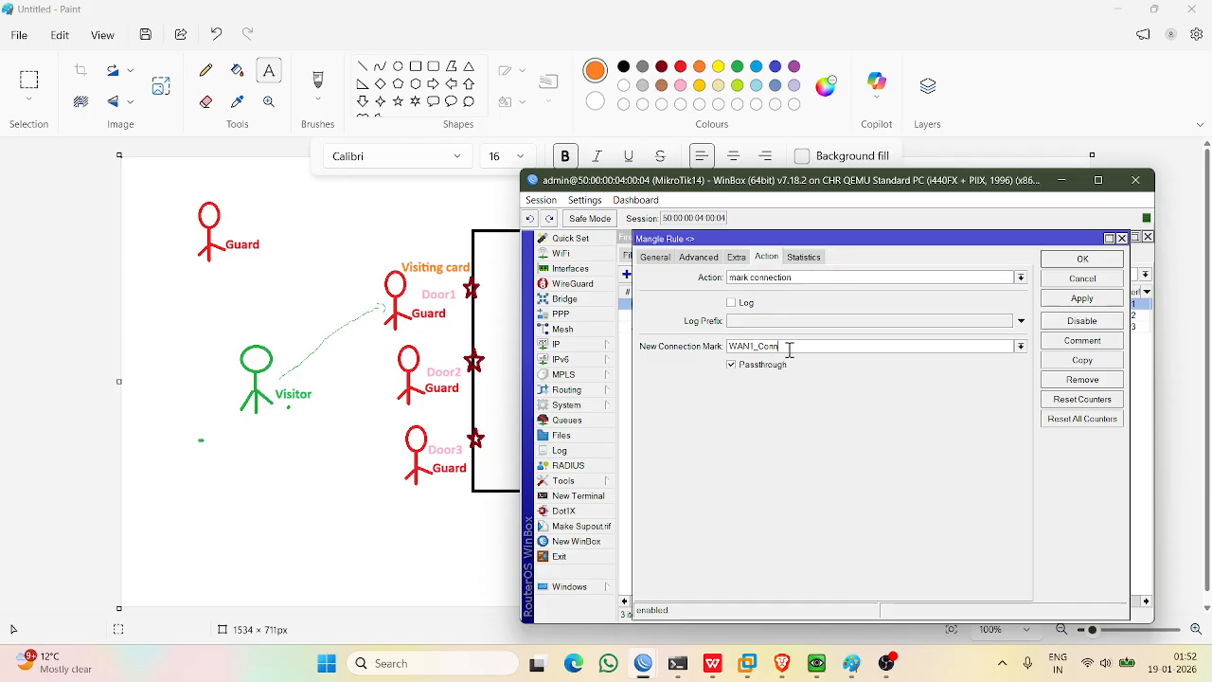
drag(776, 349, 732, 350)
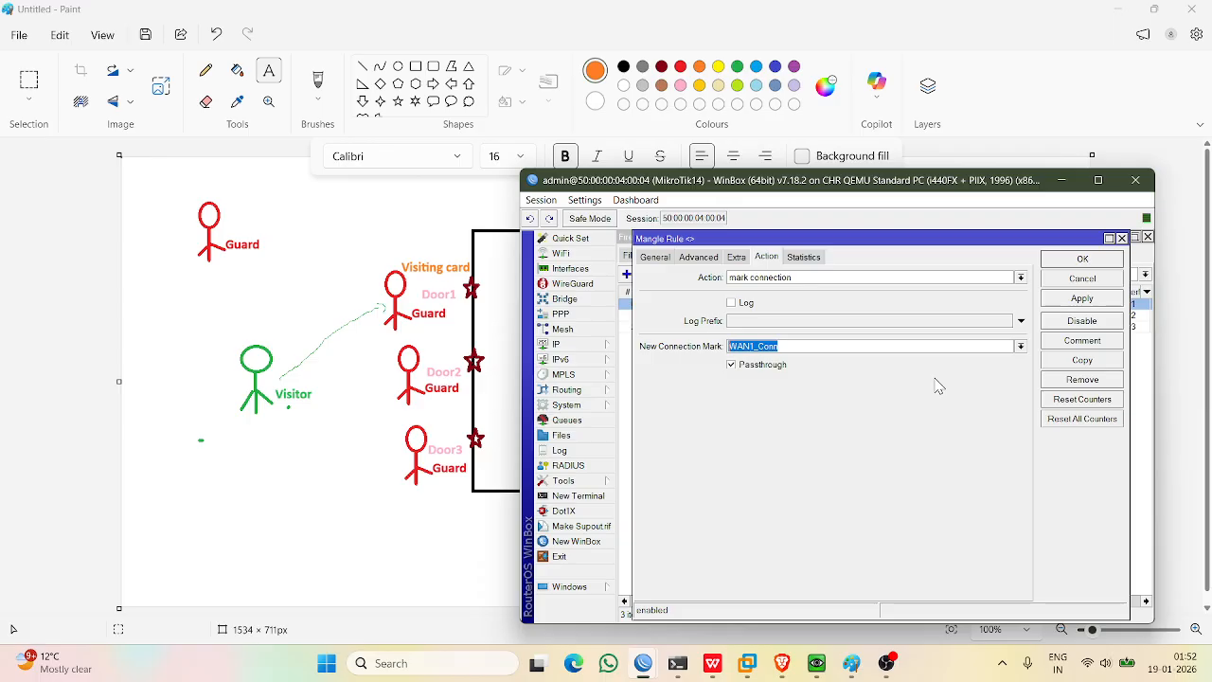
click(809, 348)
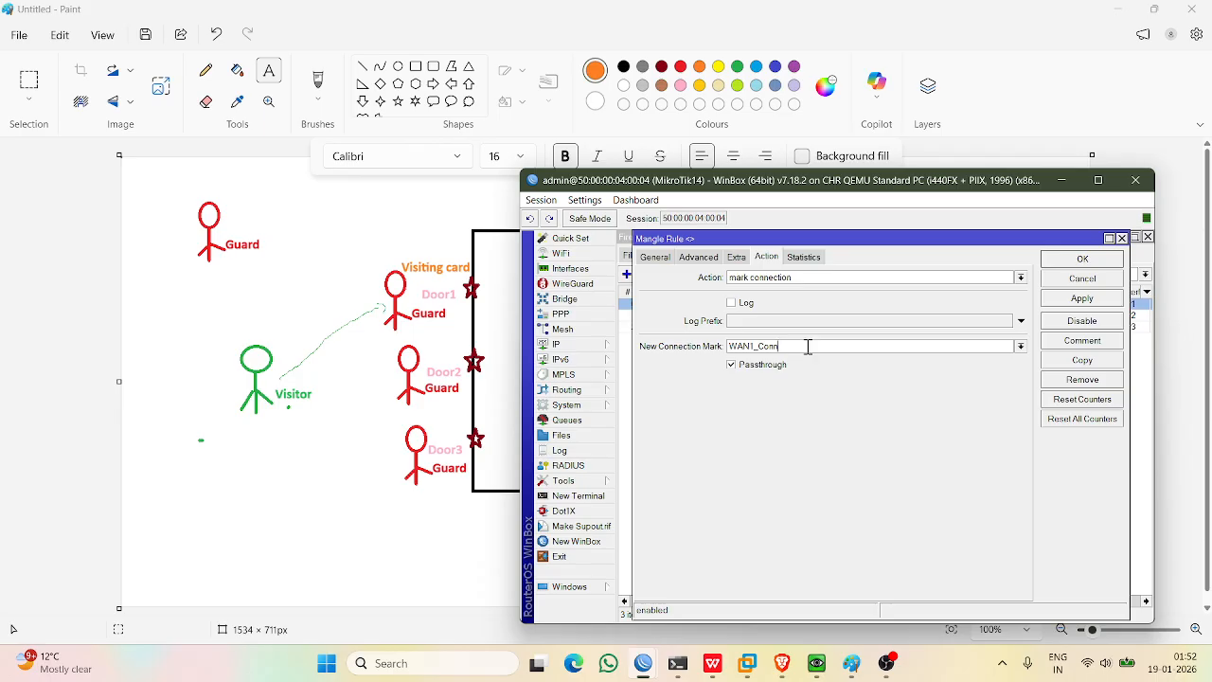
drag(791, 346, 727, 346)
key(Tab)
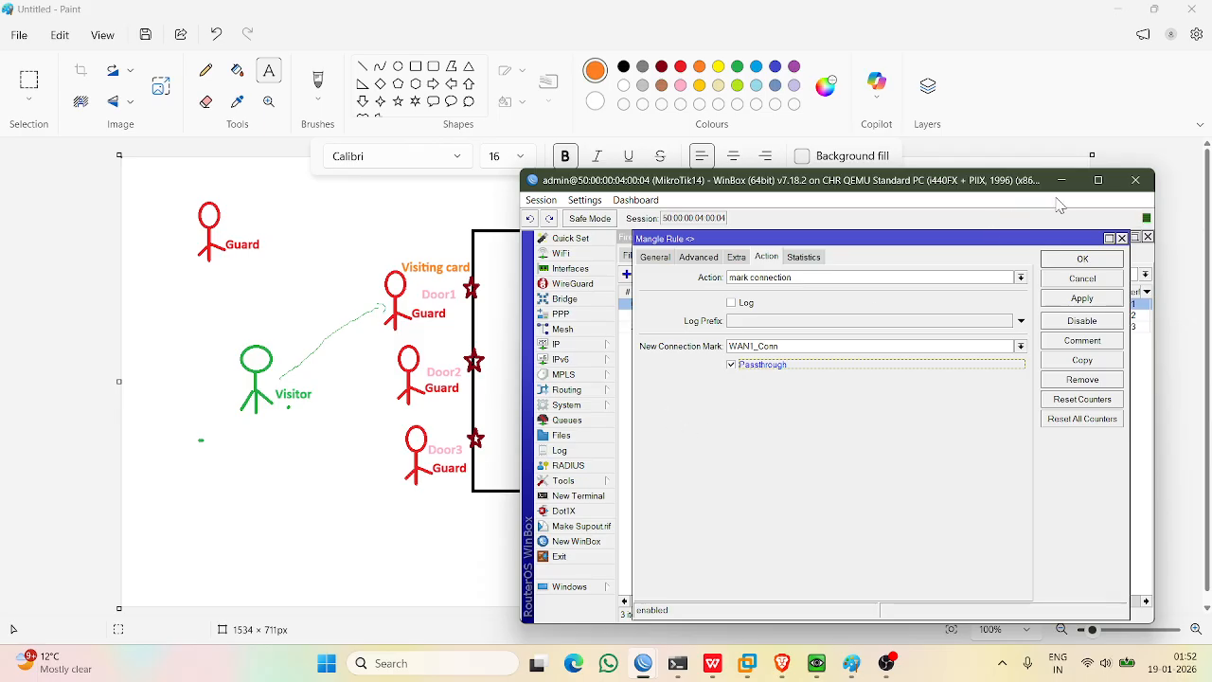
click(1080, 260)
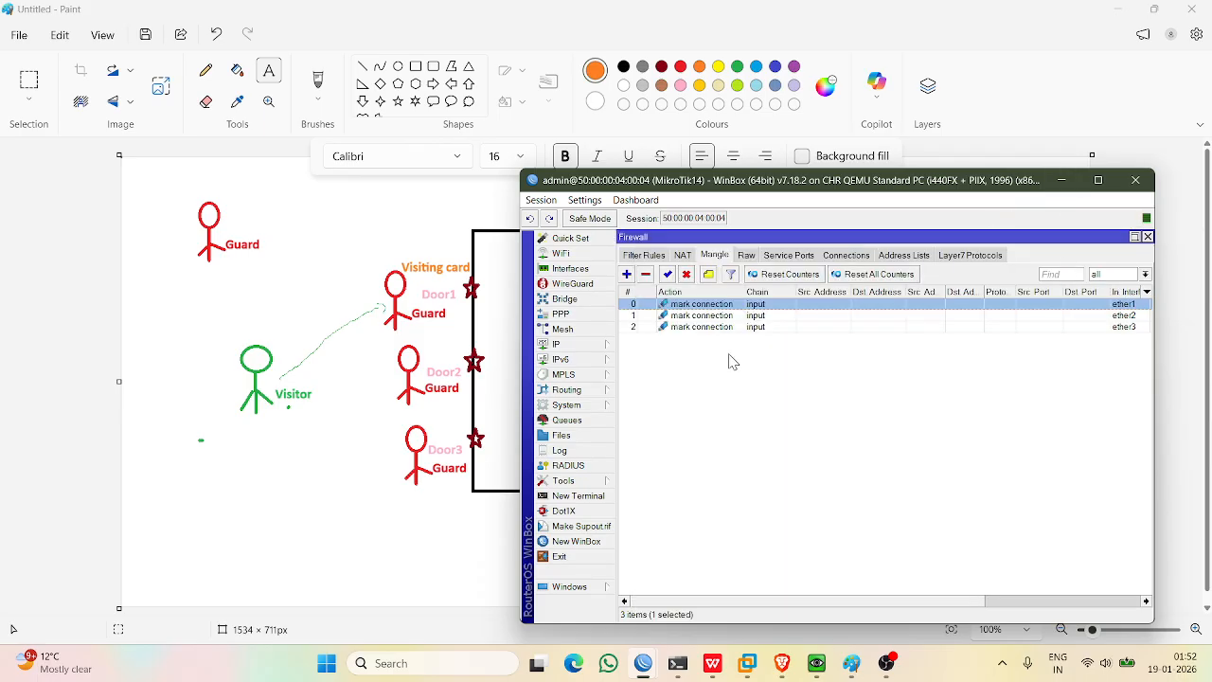
Go through the ether1, ether2 and ether3 mark-connection rules in the mangle list and select the ether3 rule.
click(693, 328)
click(694, 341)
click(694, 328)
click(694, 318)
click(695, 308)
double_click(700, 327)
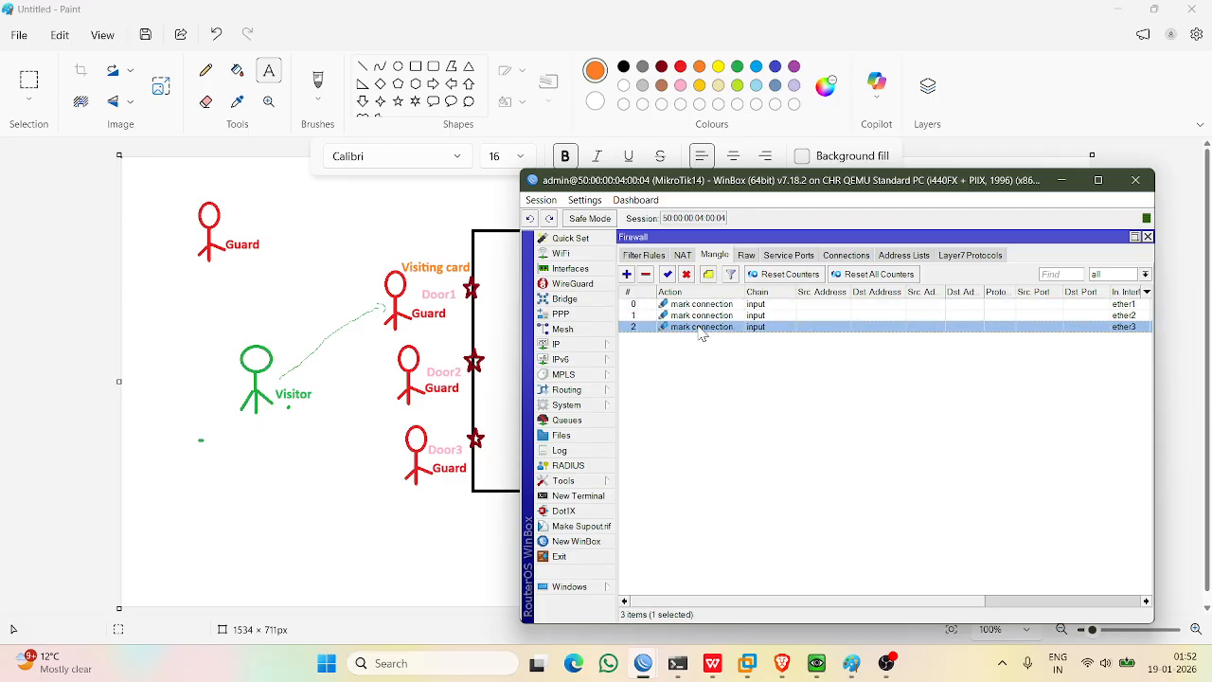
Check the new connection mark of the ether3 mangle rule, close it, and go through the three mark-connection rules in the list.
drag(795, 349, 729, 351)
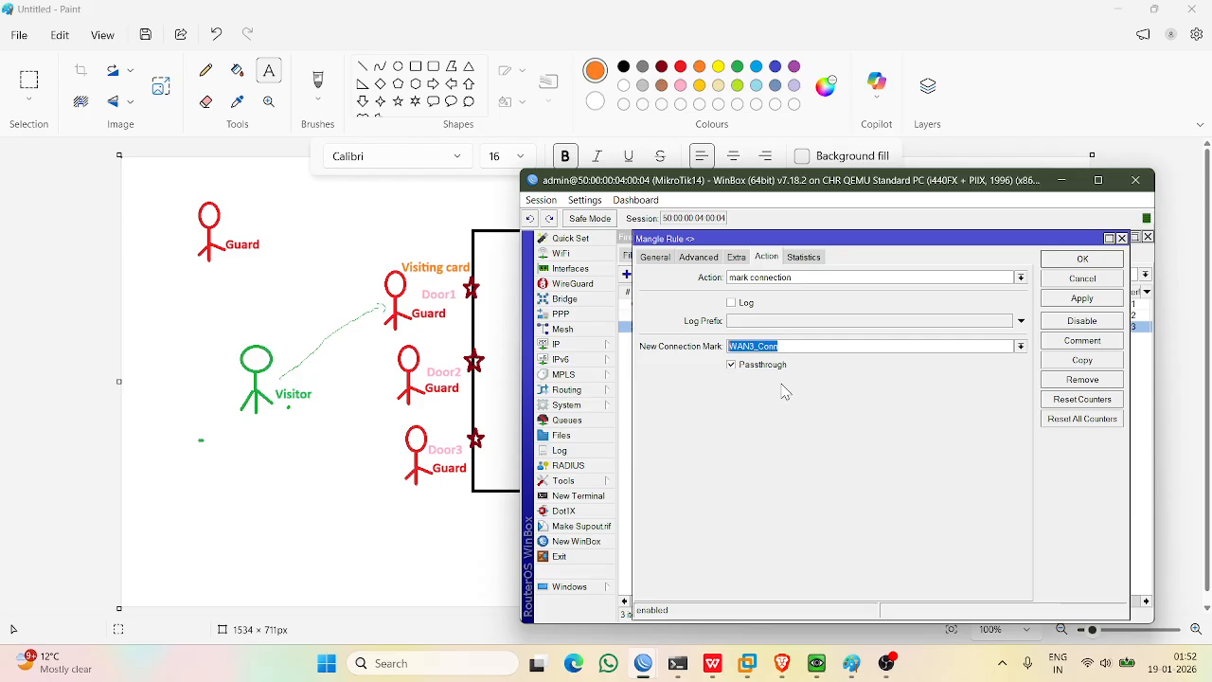
click(1083, 259)
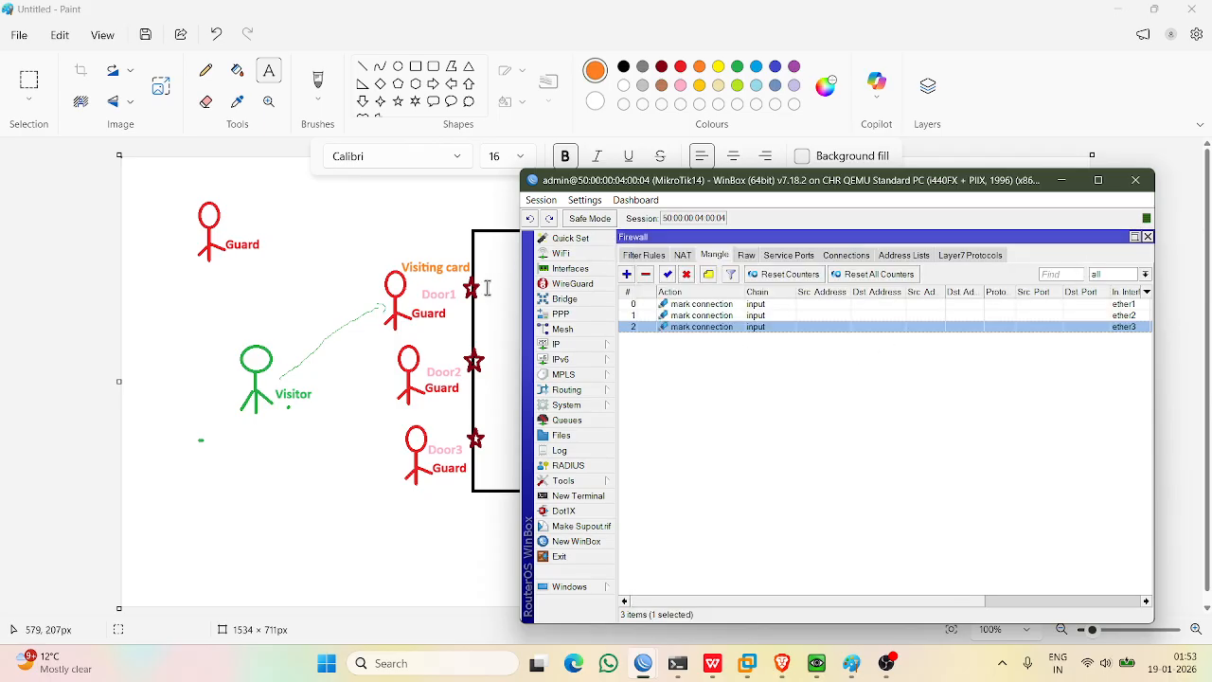
click(736, 377)
click(679, 329)
click(684, 316)
click(684, 305)
click(686, 316)
click(688, 328)
key(Up)
key(Up)
click(695, 327)
click(713, 381)
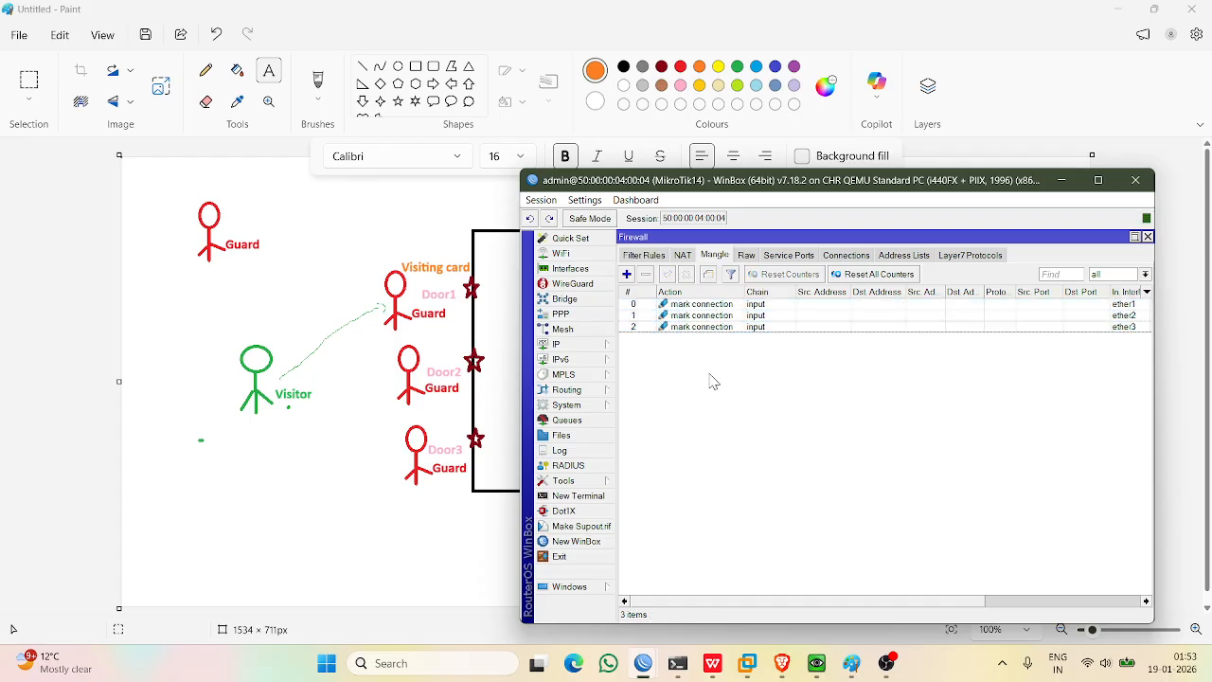
Start a new mangle rule in the output chain that matches the connection mark WAN1_Conn.
click(627, 273)
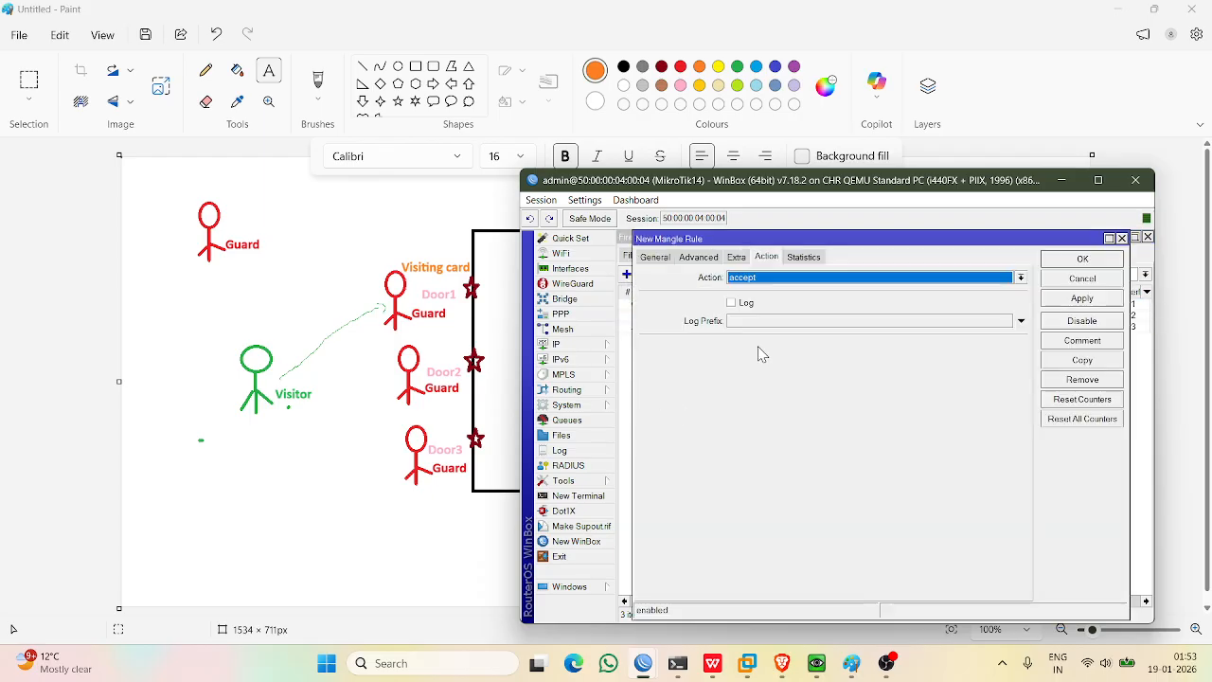
click(654, 257)
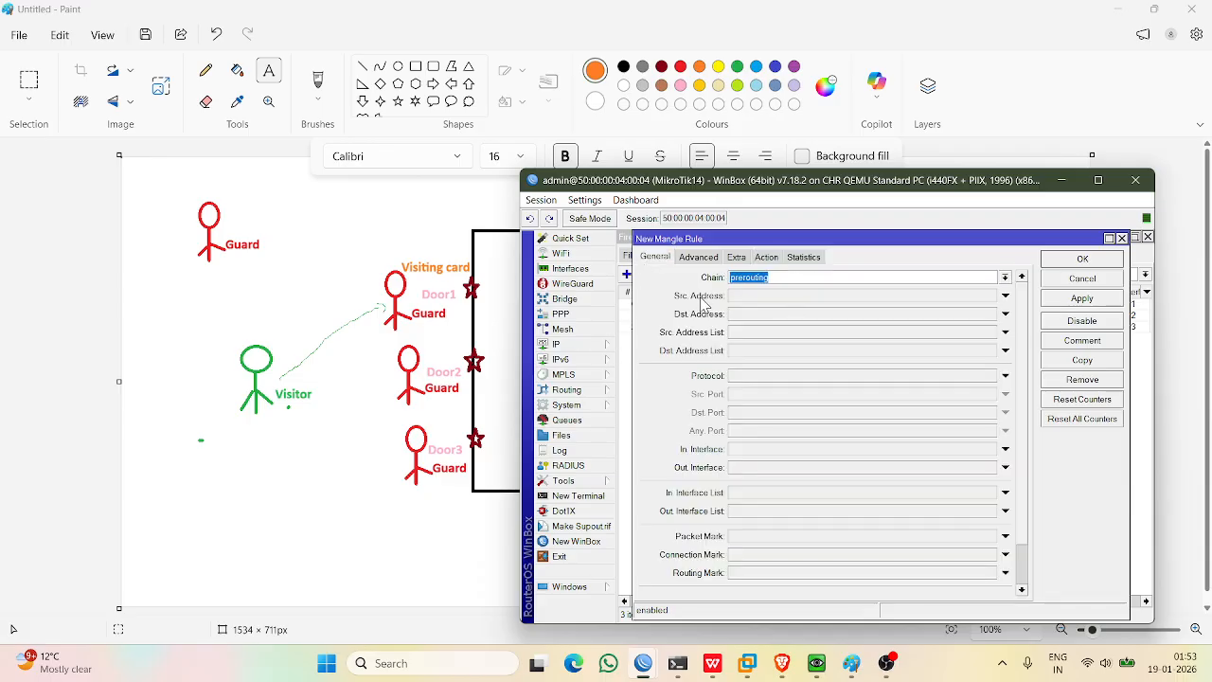
click(1004, 278)
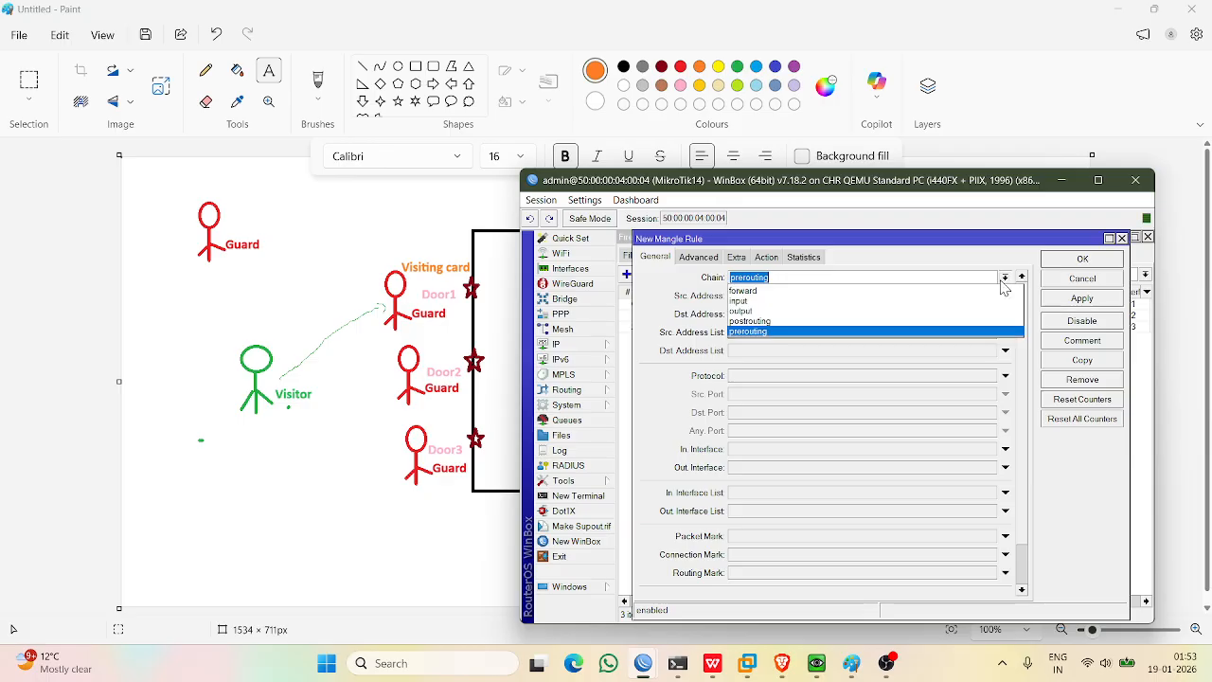
click(816, 313)
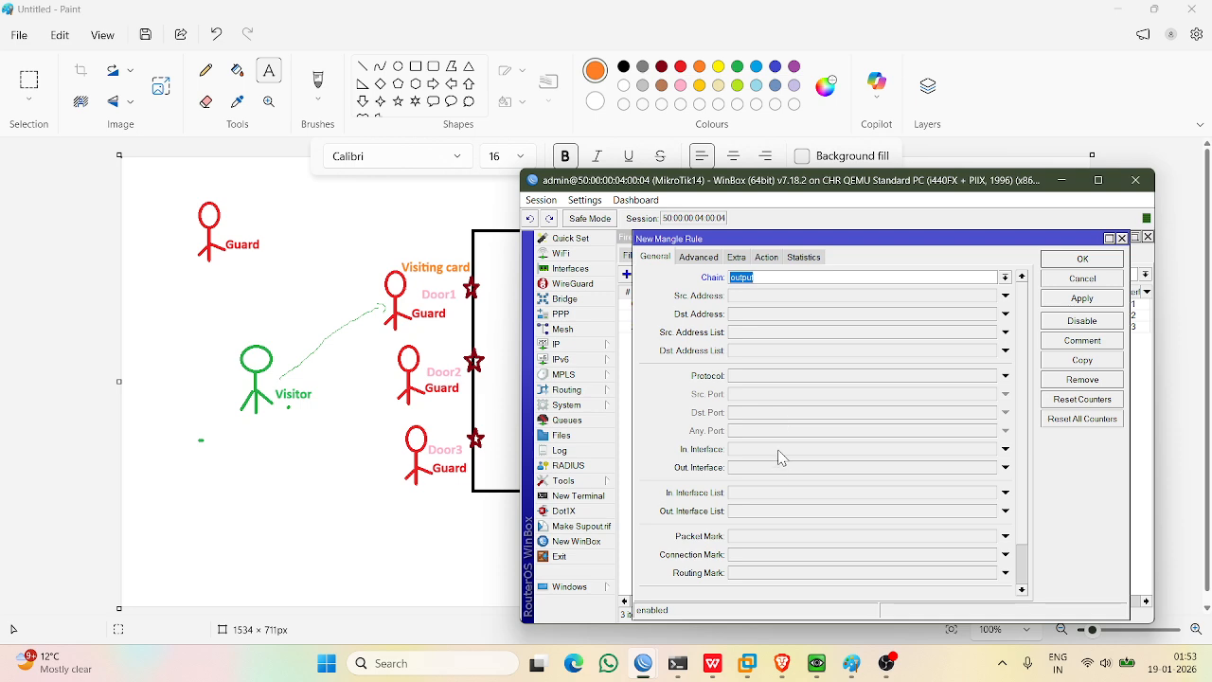
click(753, 560)
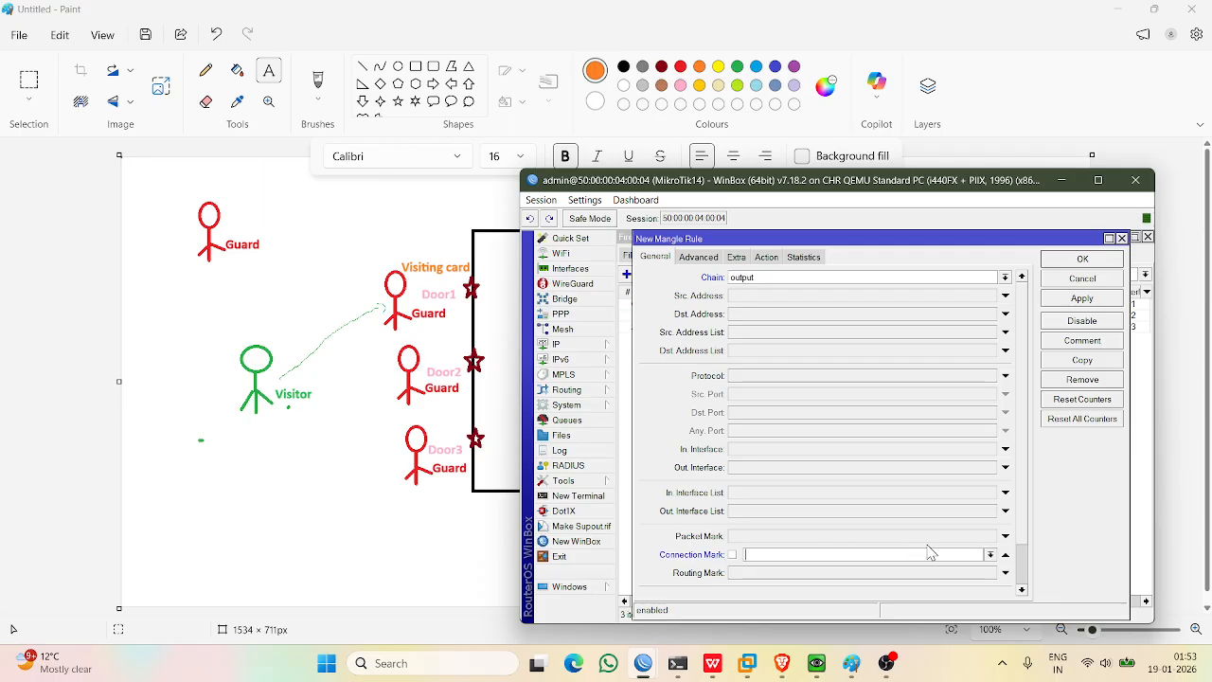
click(990, 554)
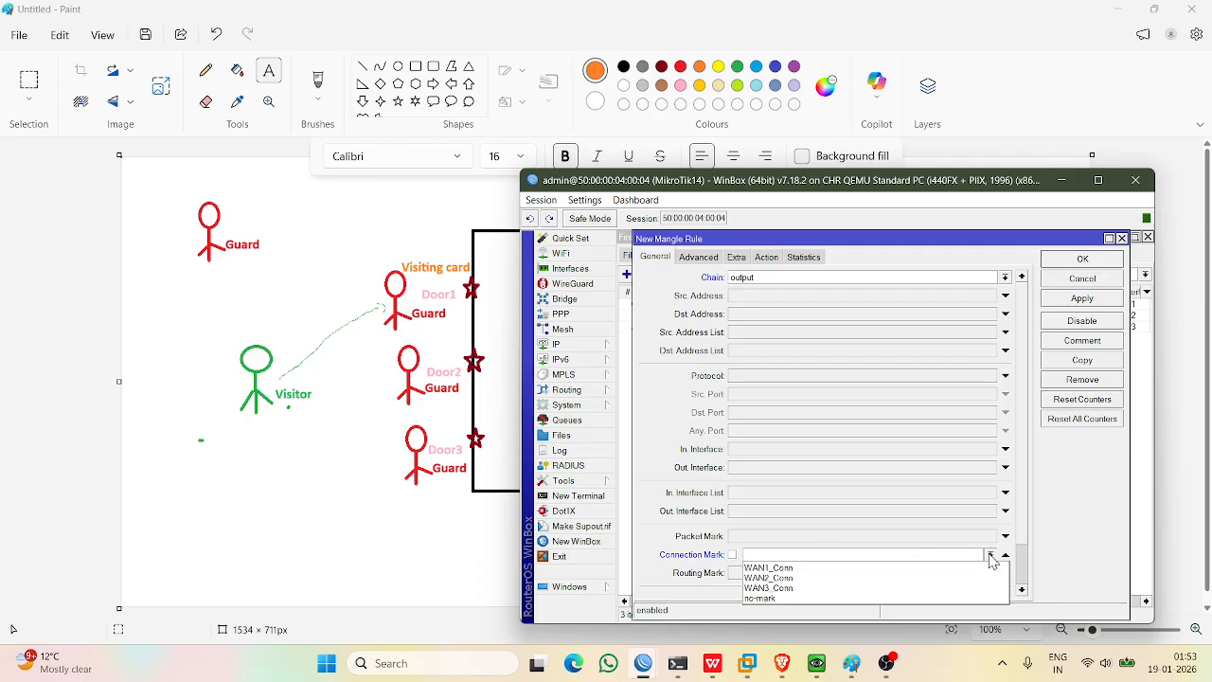
click(856, 568)
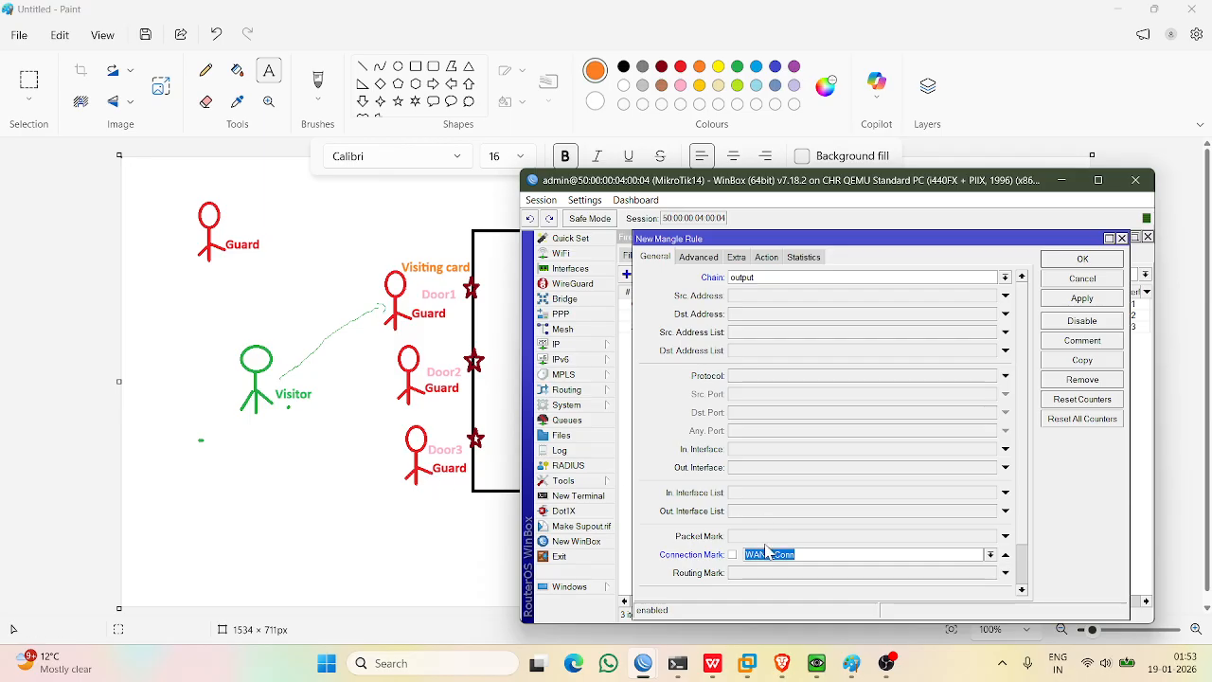
click(810, 557)
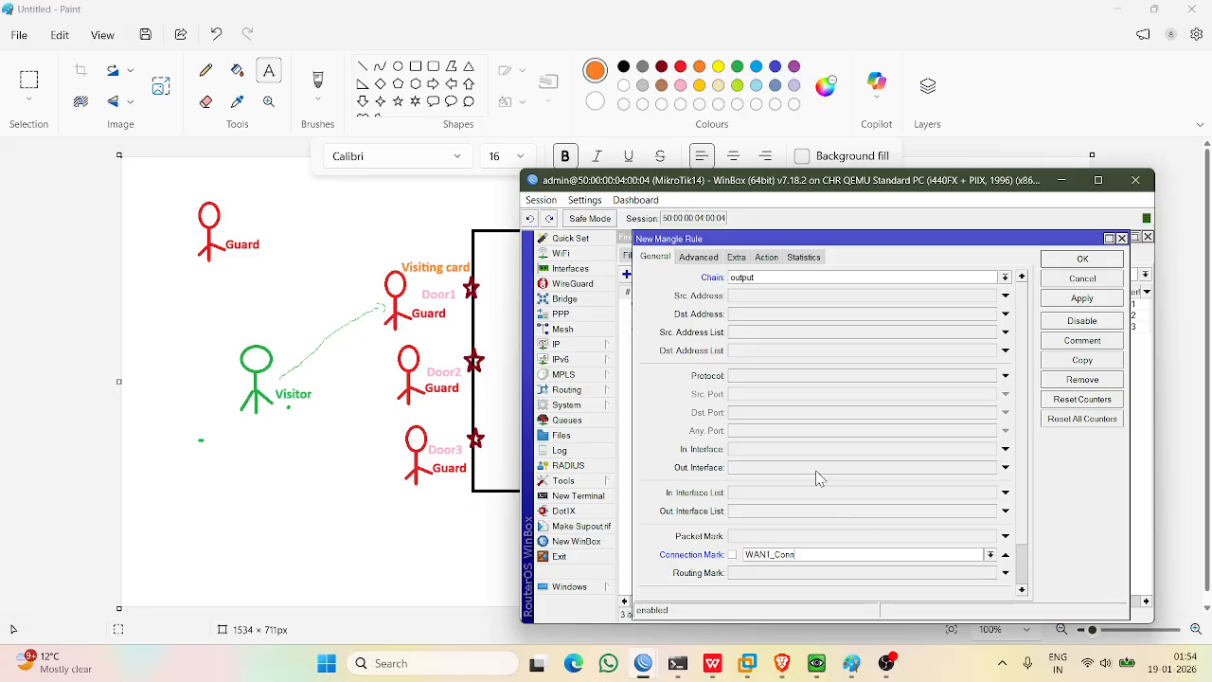
Set the rule's action to mark routing with new routing mark WAN1, disable Passthrough, and save the rule.
click(762, 263)
click(816, 278)
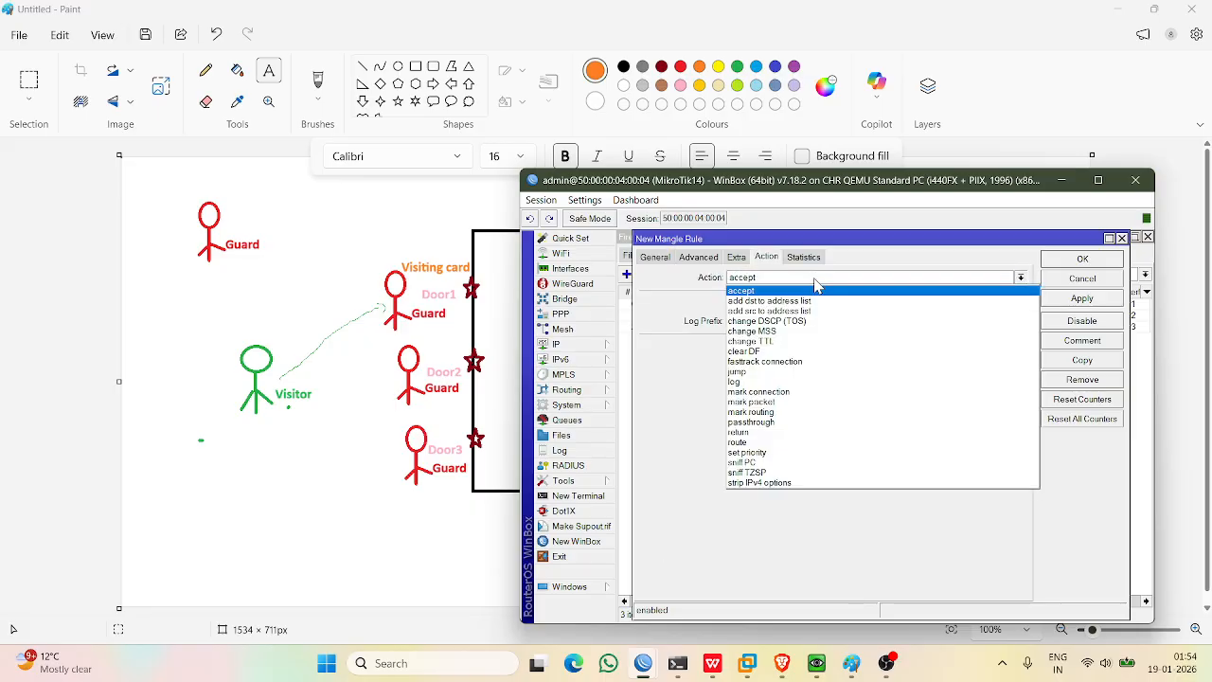
click(774, 412)
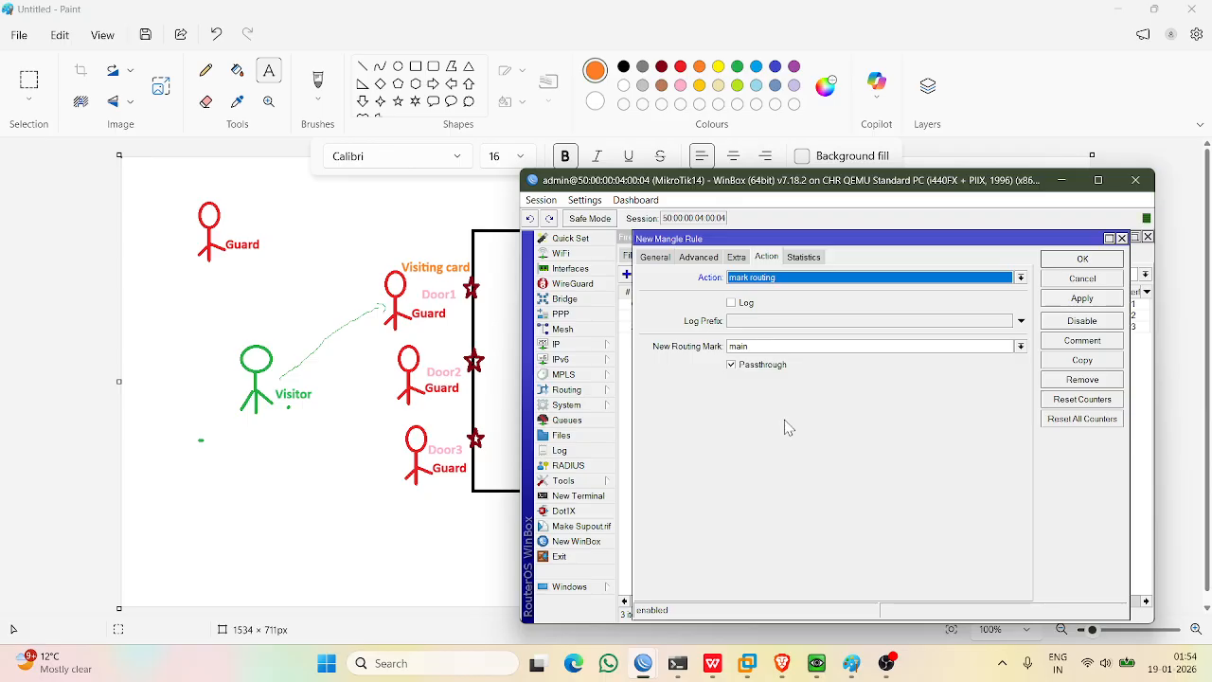
click(808, 349)
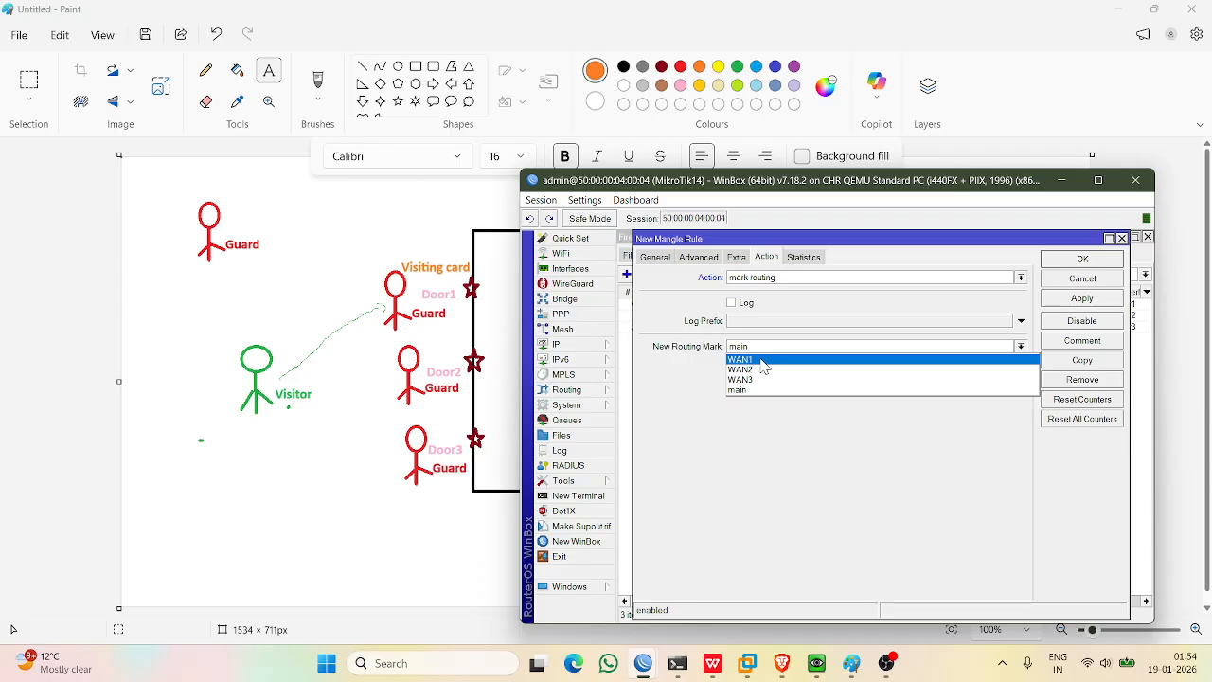
click(764, 360)
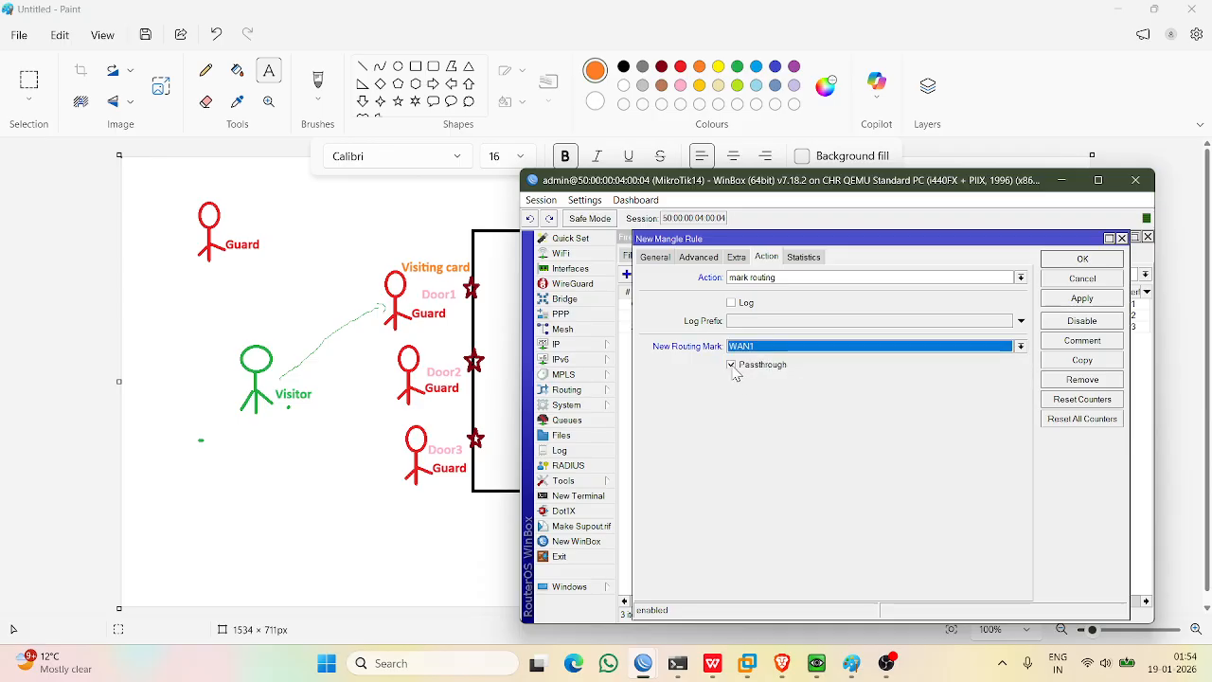
click(732, 366)
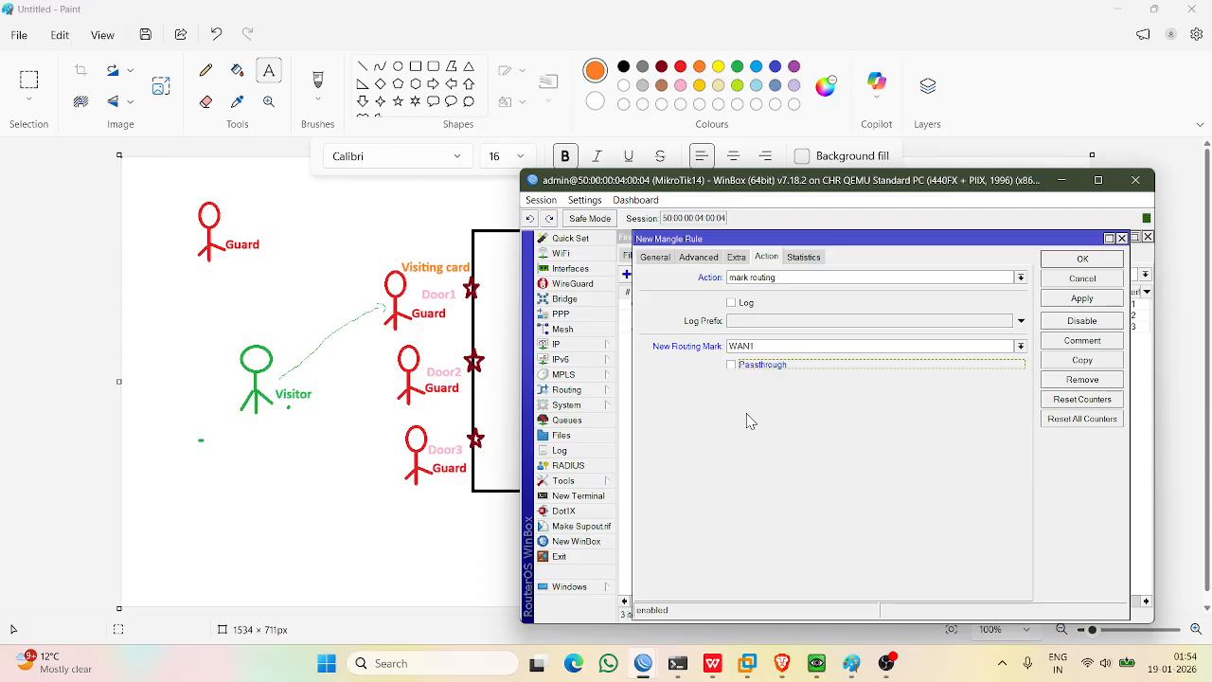
click(1070, 301)
click(1069, 267)
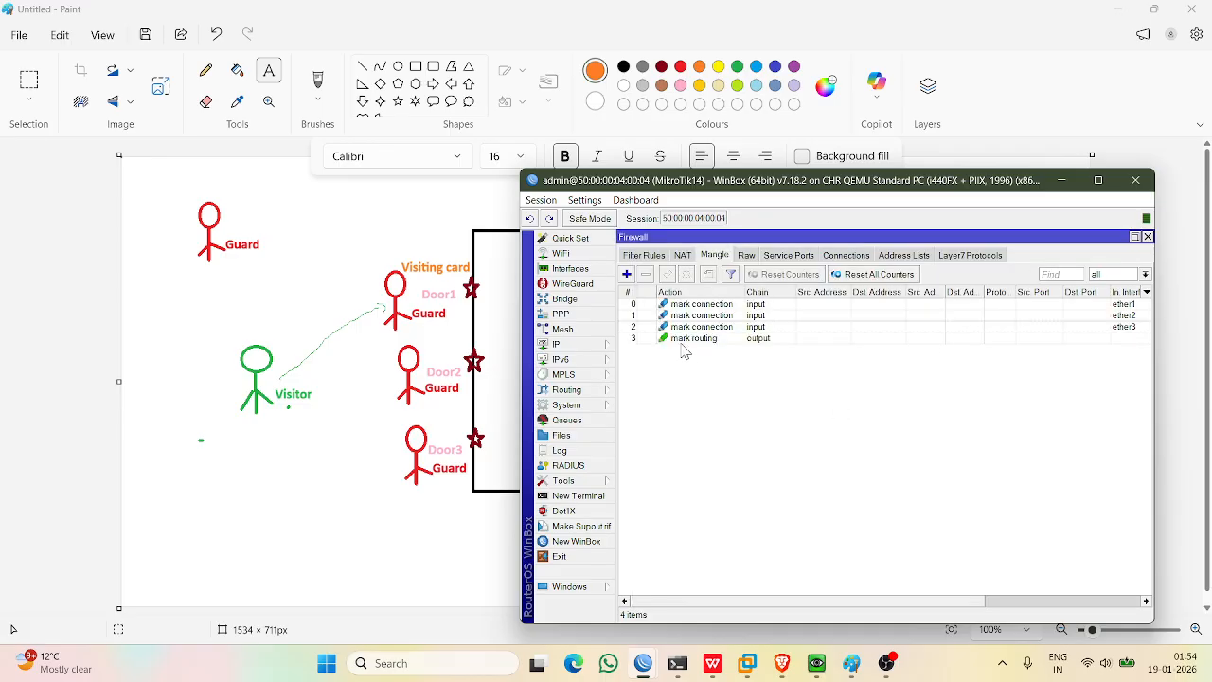
Open the ether1 mark-connection rule, check its new connection mark, and close it.
click(684, 339)
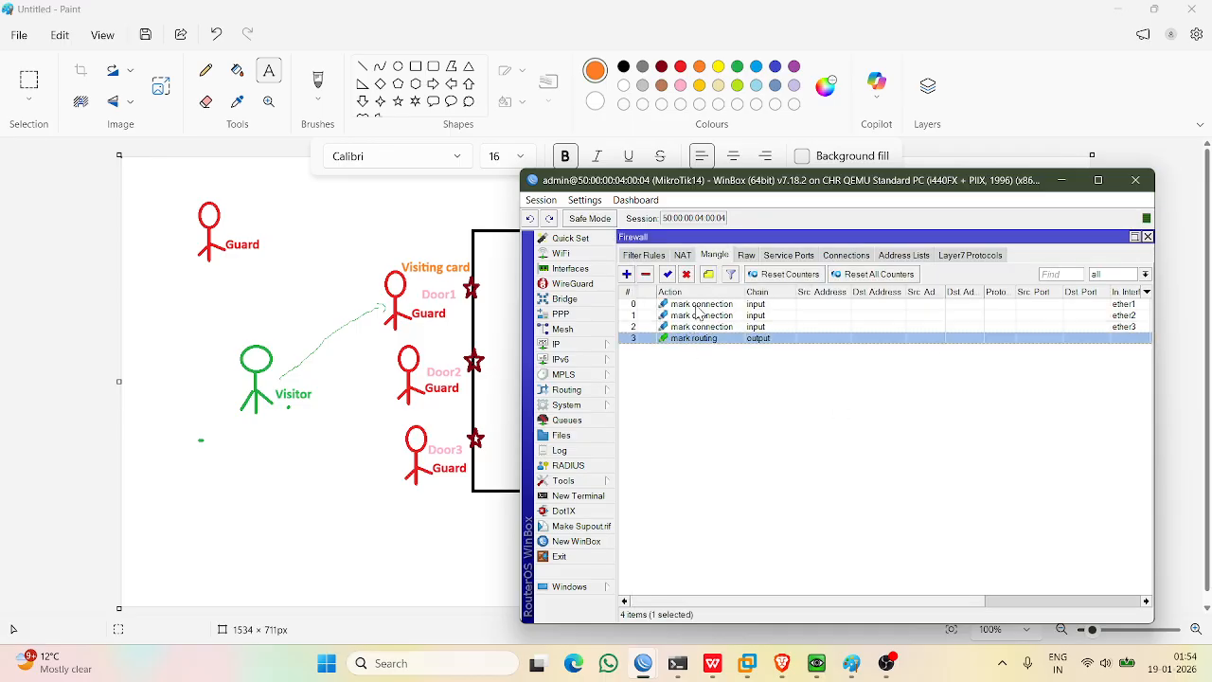
double_click(698, 313)
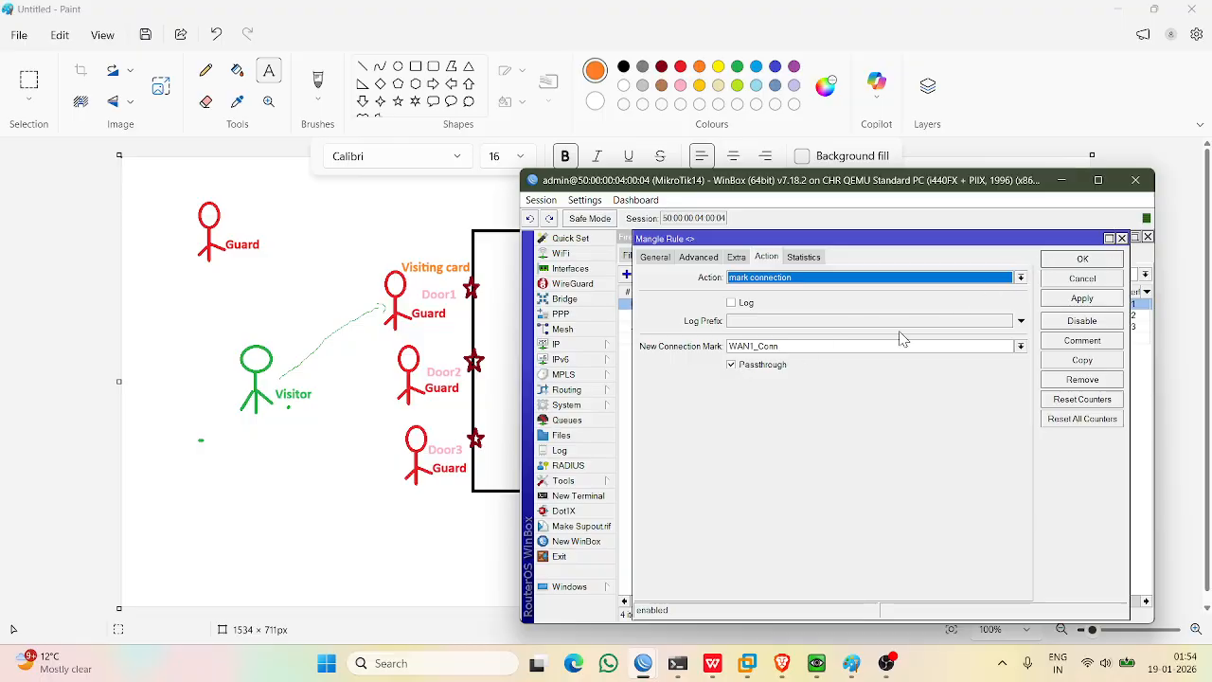
click(1083, 258)
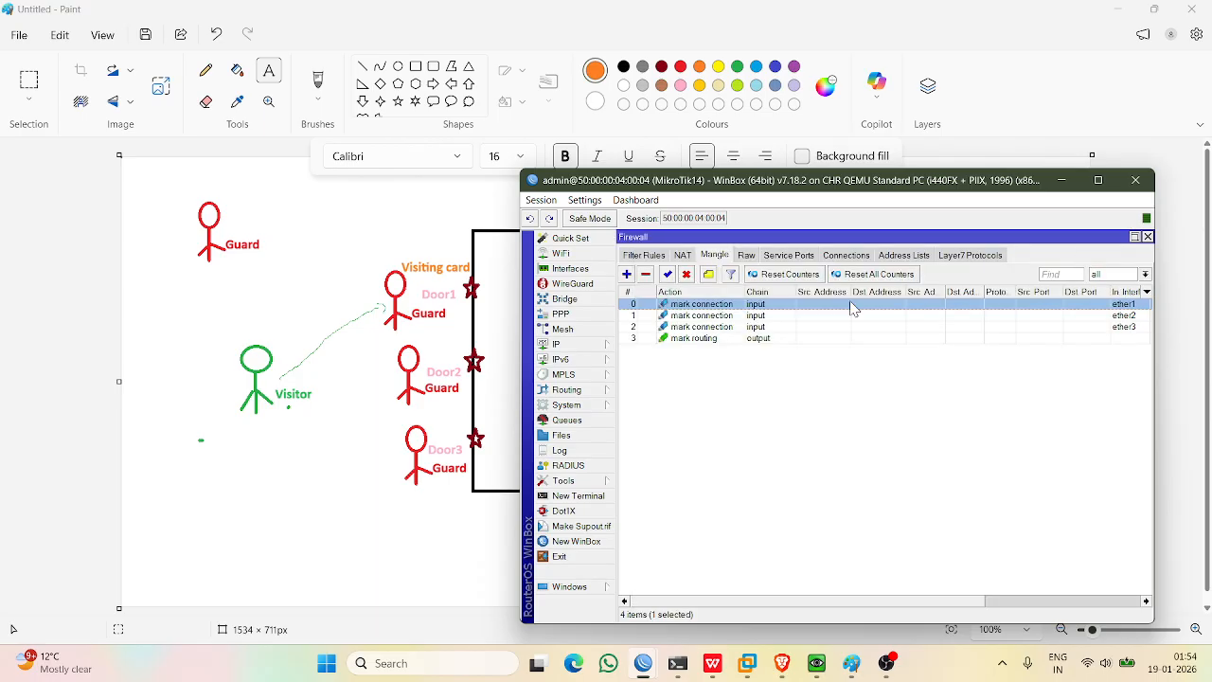
Open the mark-routing rule, examine its chain, connection mark and new routing mark, and close it.
click(706, 339)
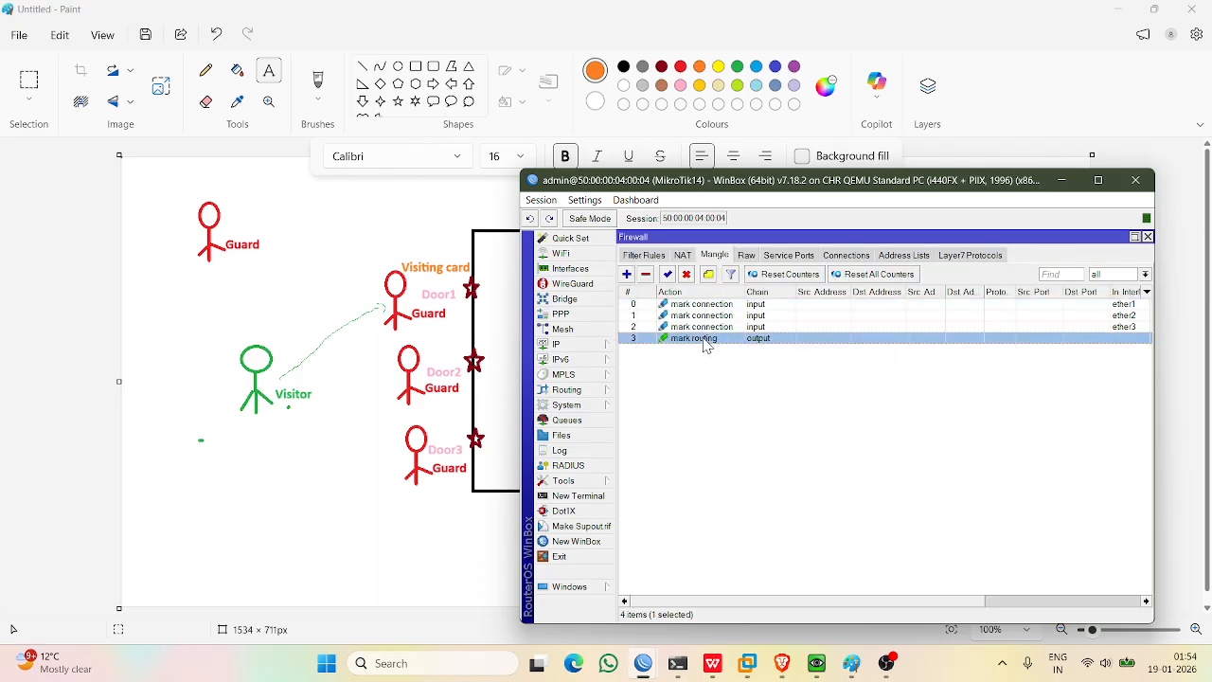
double_click(706, 339)
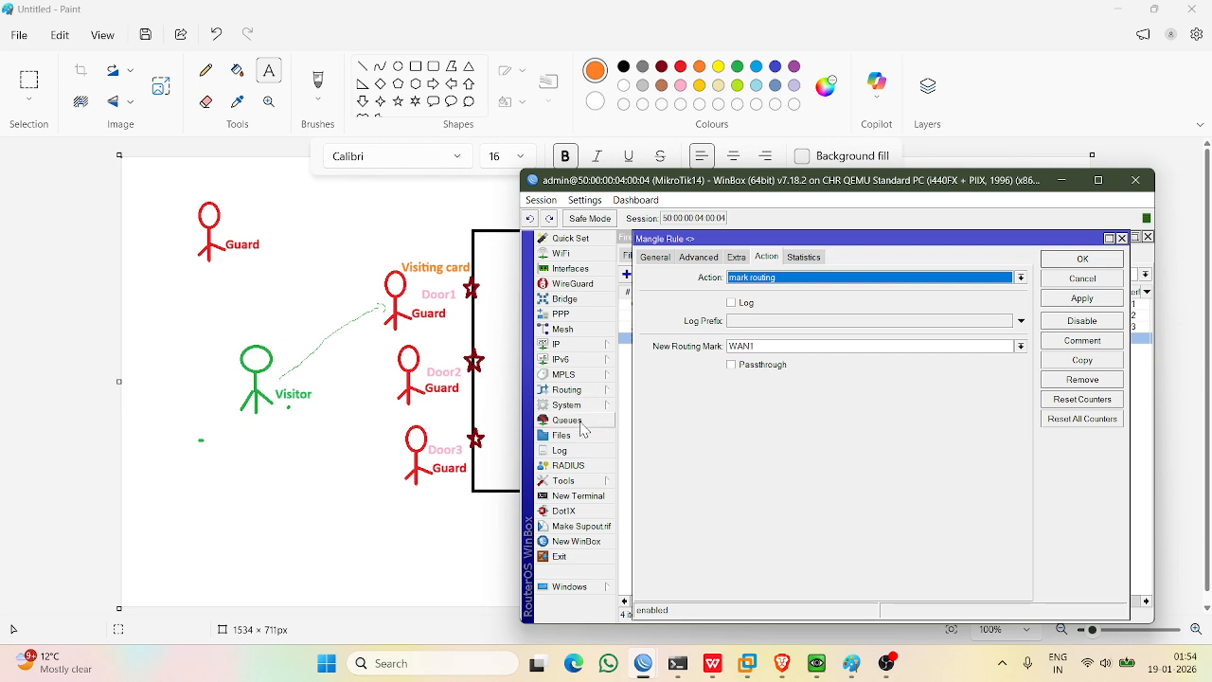
click(652, 262)
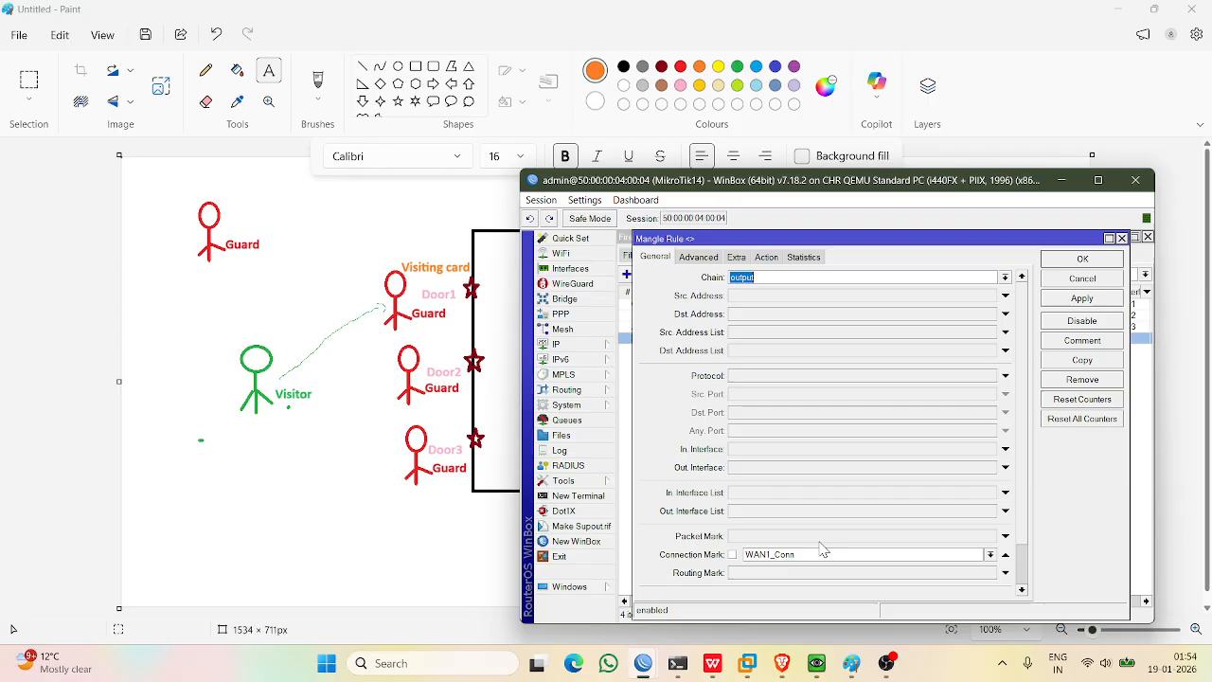
click(766, 257)
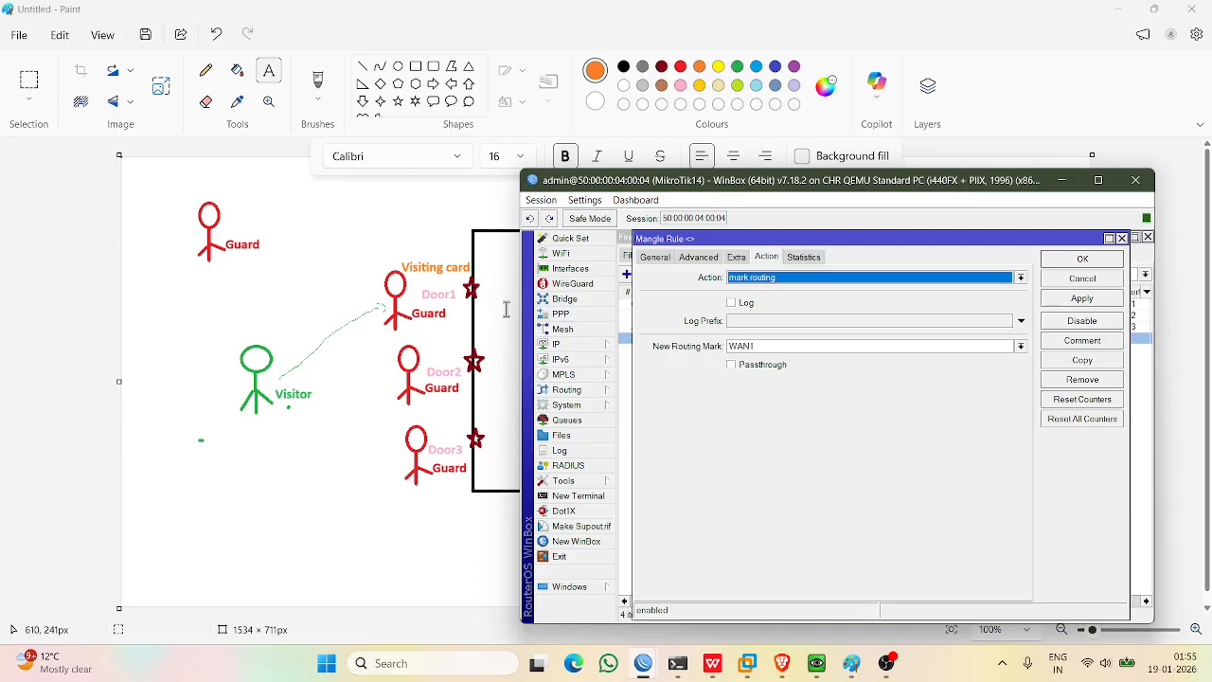
click(765, 347)
click(765, 353)
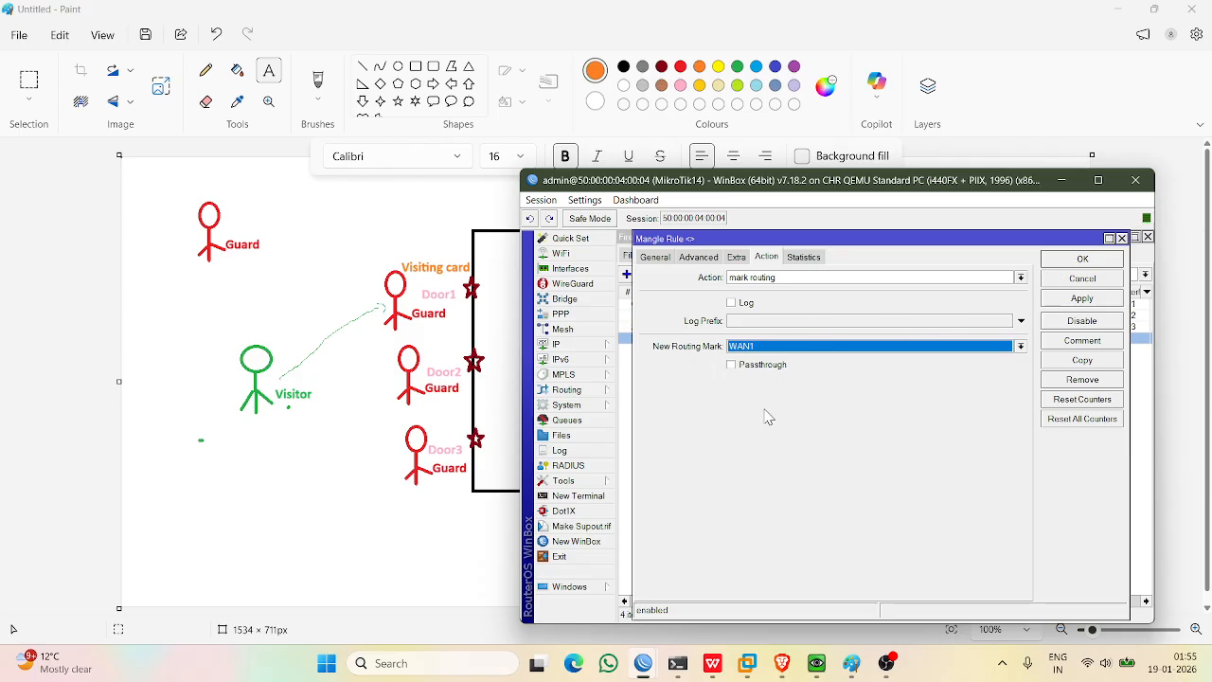
click(1065, 263)
click(767, 472)
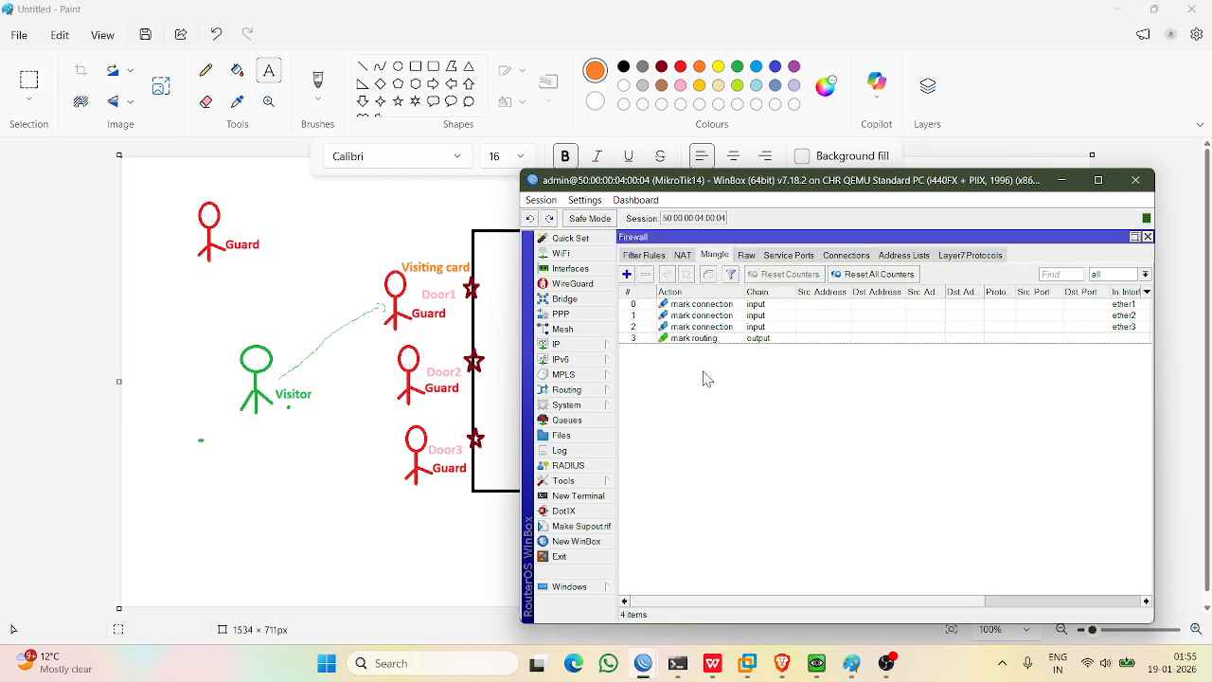
Switch to the EVE topology in the browser to view the three ISP links, and bring the MikroTik14 WinBox window back over it.
click(700, 345)
click(720, 376)
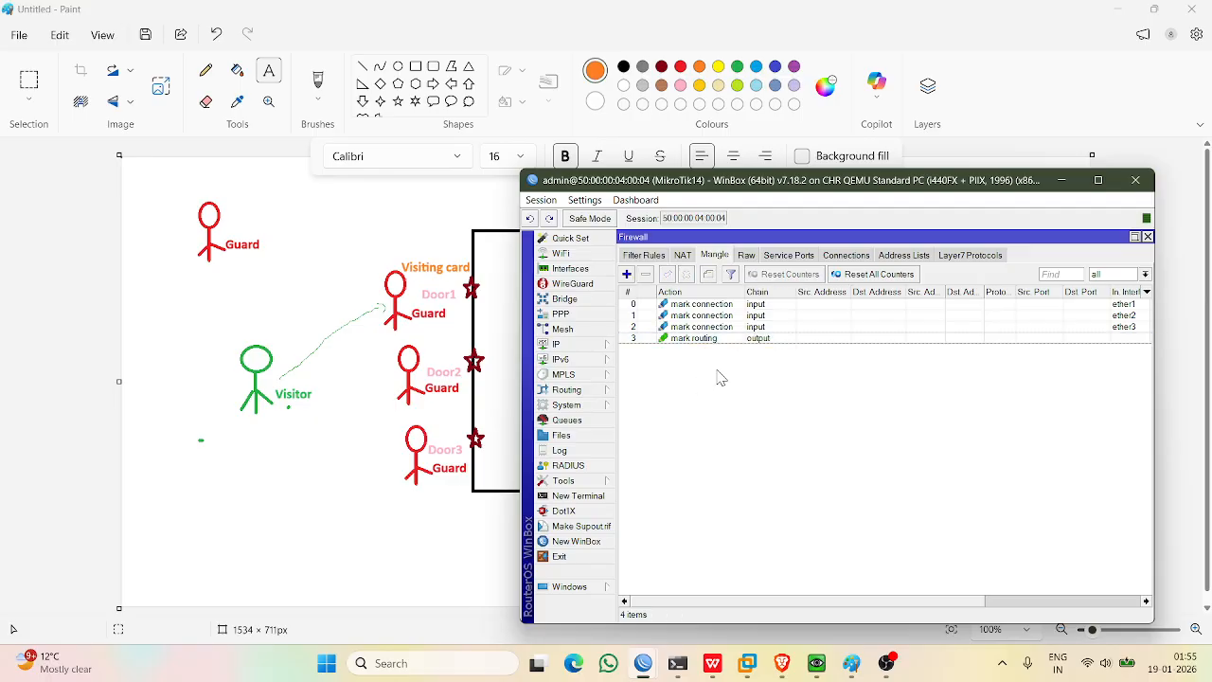
click(678, 342)
click(789, 669)
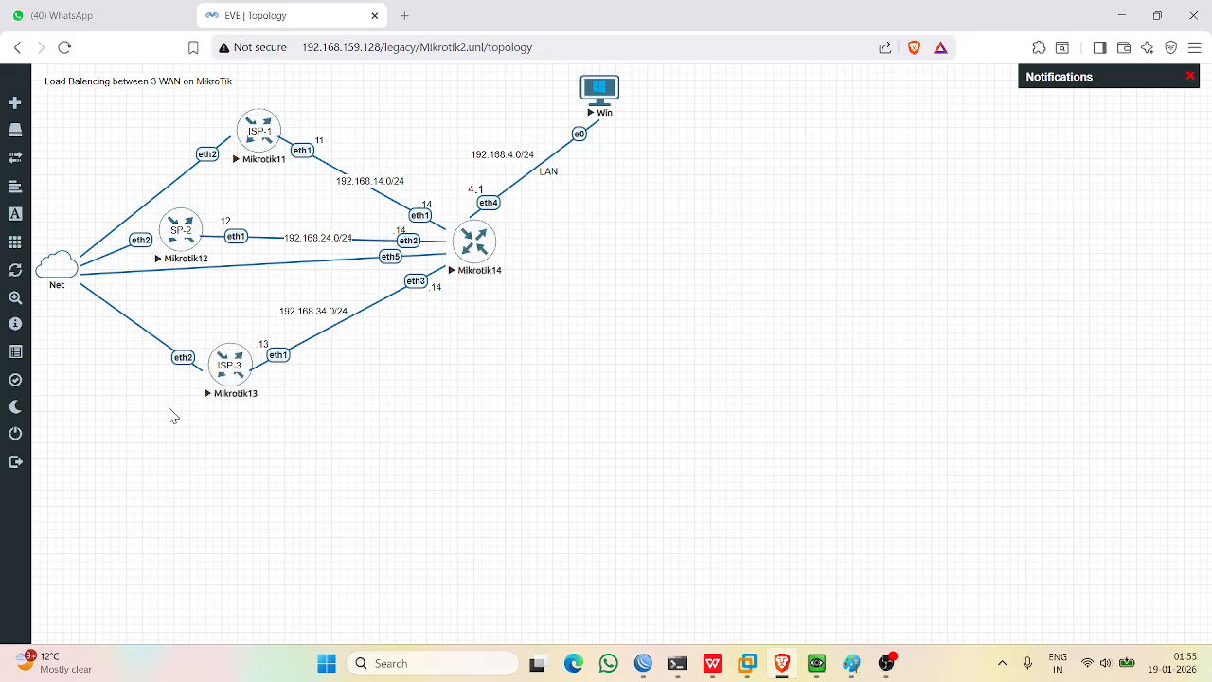
mouse_move(658, 666)
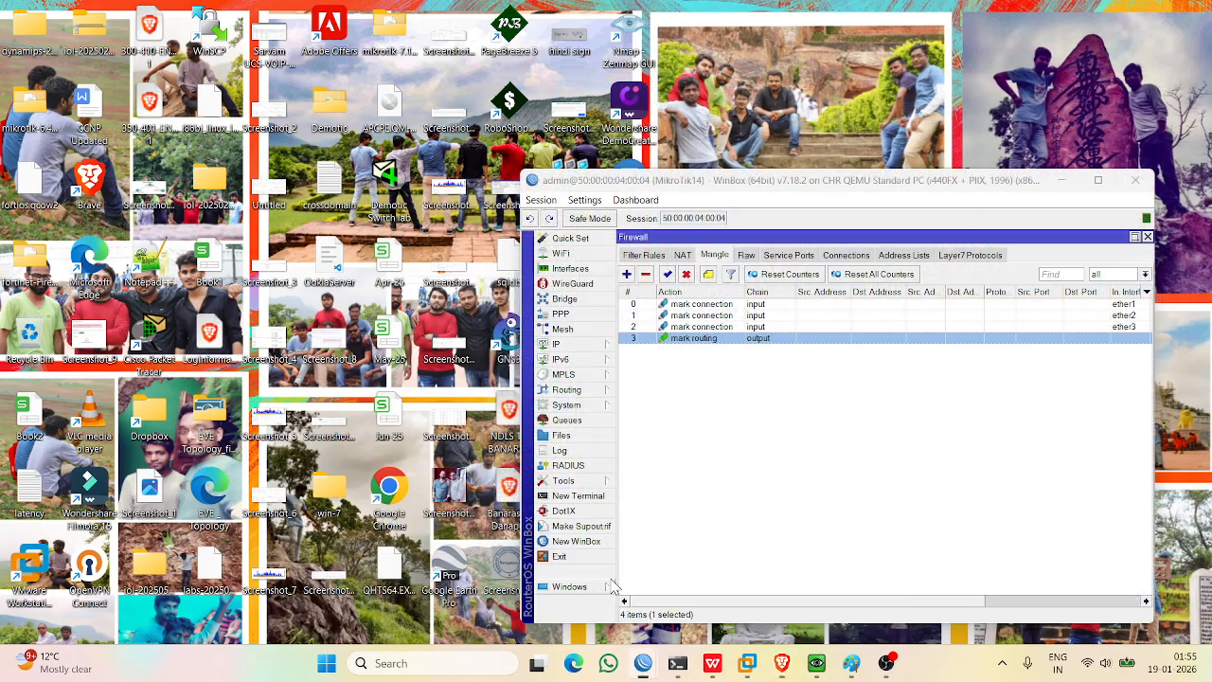
click(722, 583)
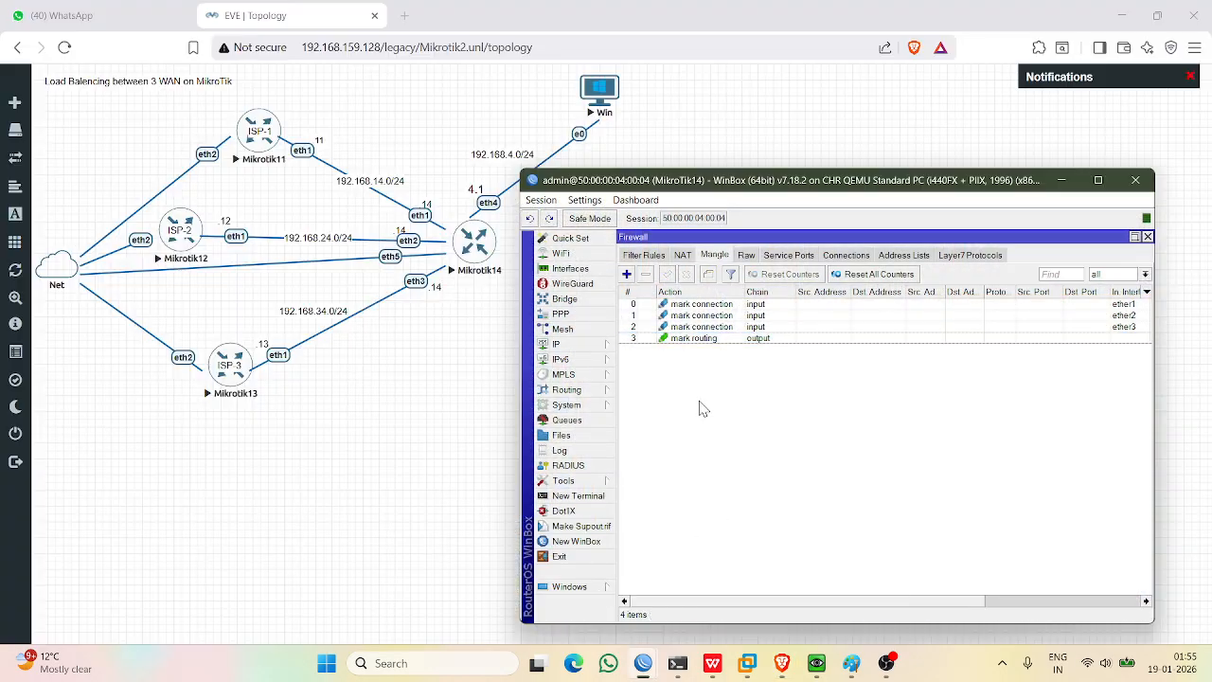
Start another new mangle rule in the output chain that matches the connection mark WAN2_Conn.
click(626, 274)
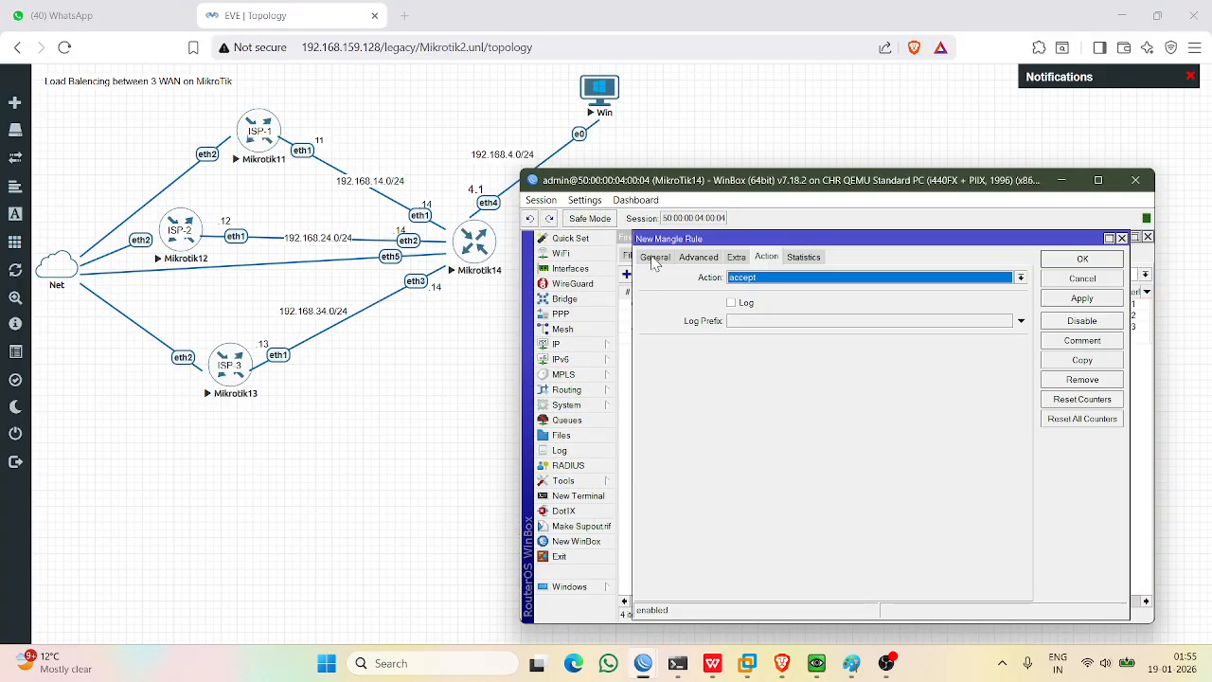
click(656, 257)
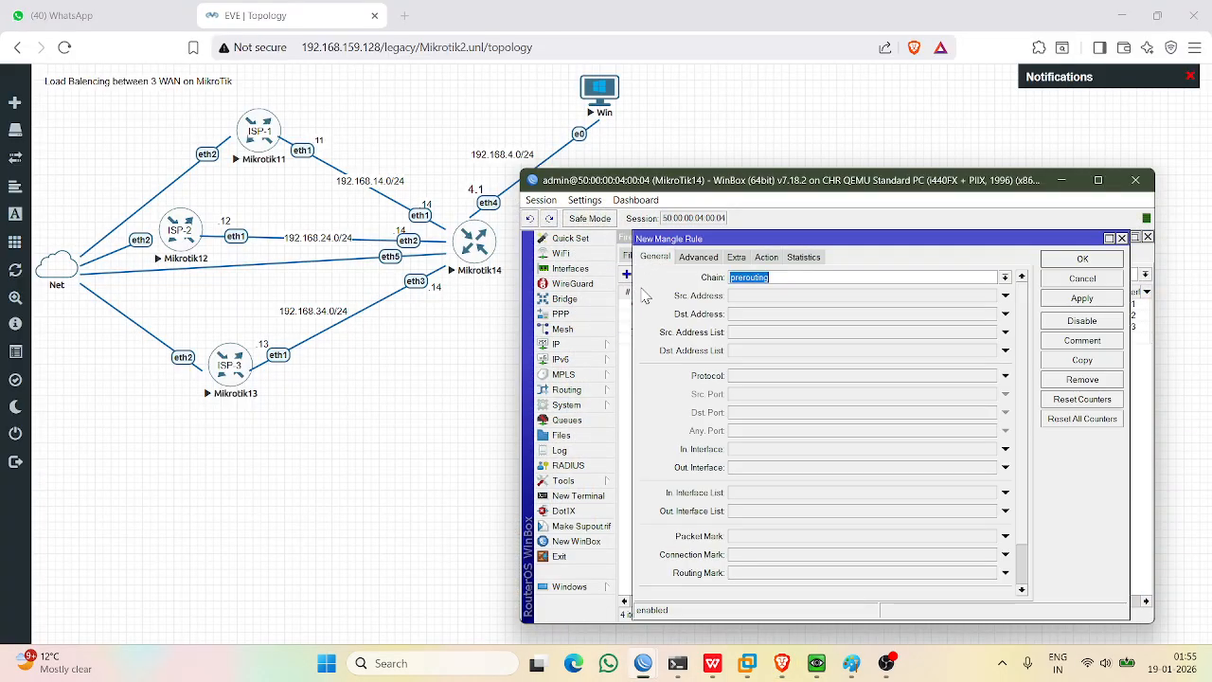
click(1006, 276)
click(744, 310)
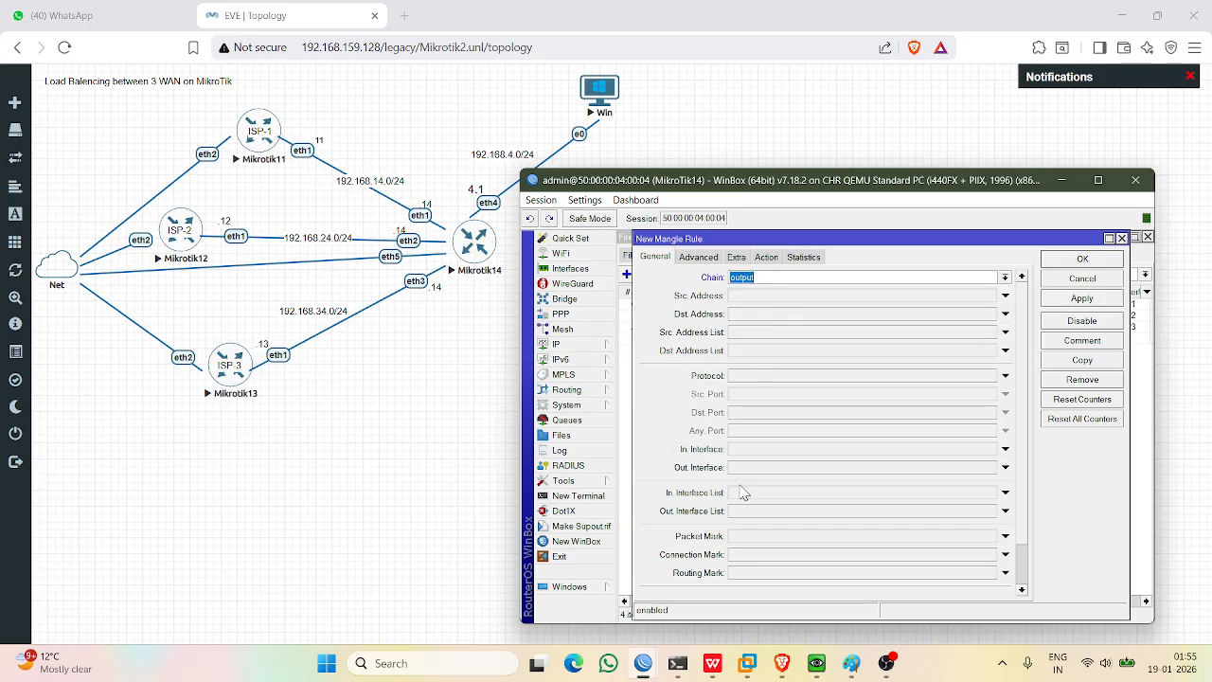
click(754, 555)
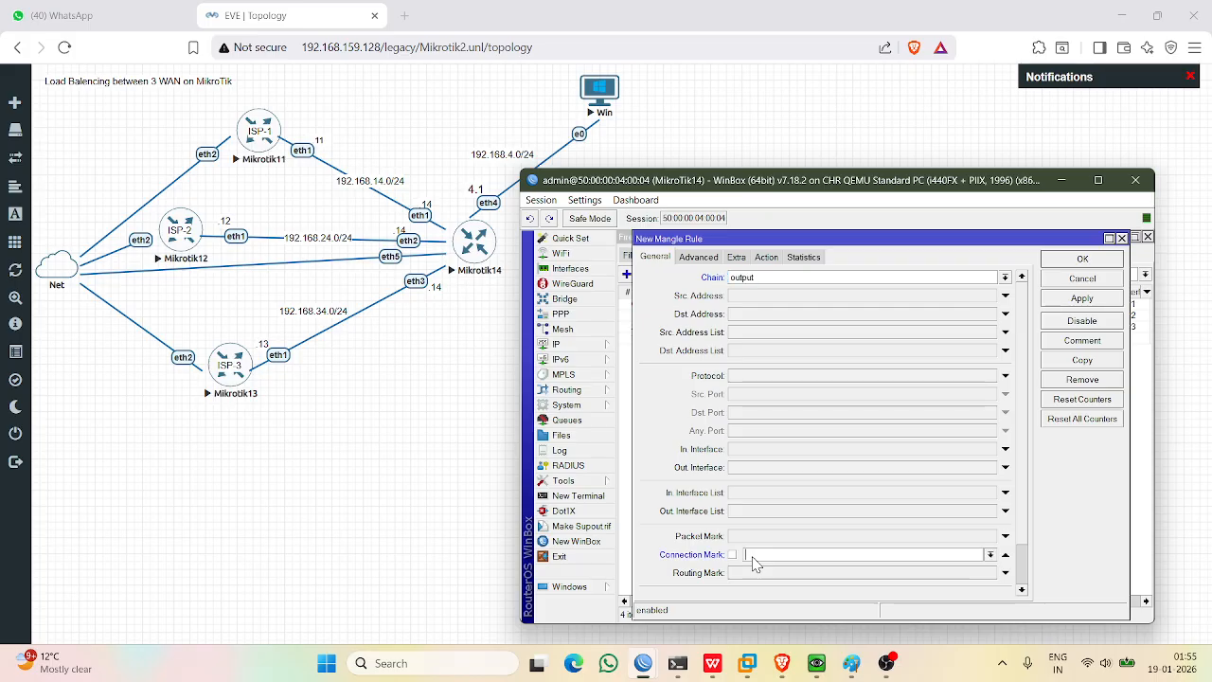
click(990, 555)
click(826, 581)
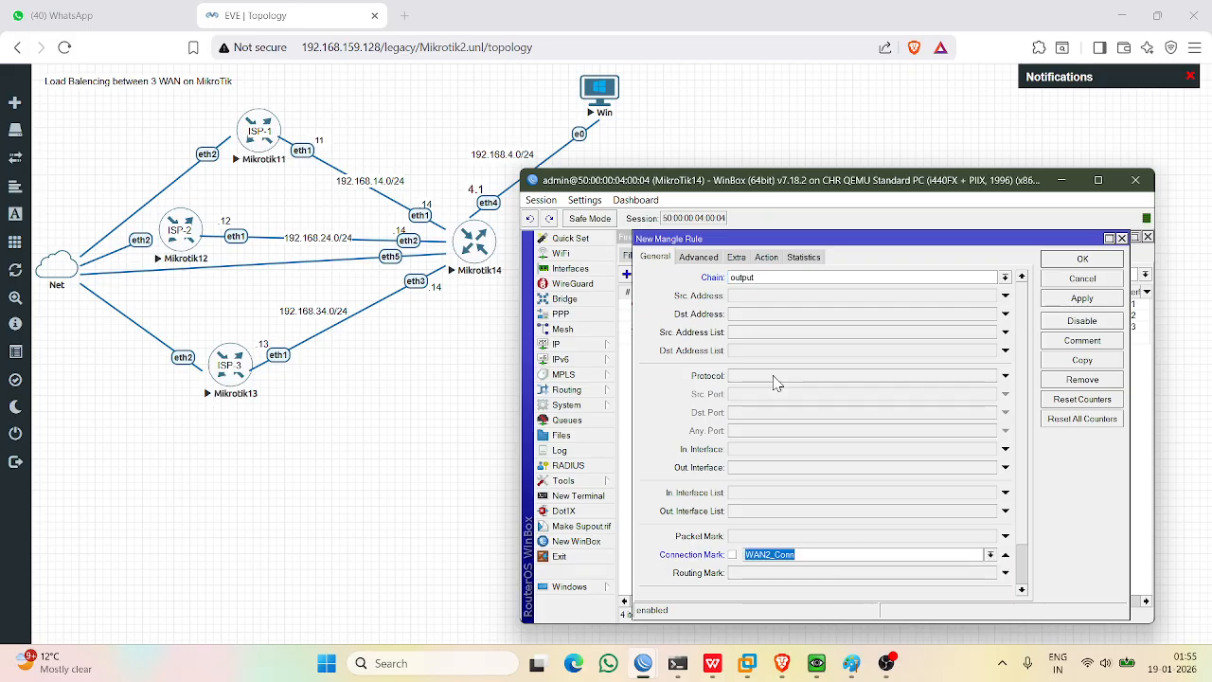
Set the WAN2_Conn rule's action to mark routing with new routing mark WAN2, disable passthrough, and save the rule.
click(765, 257)
click(768, 280)
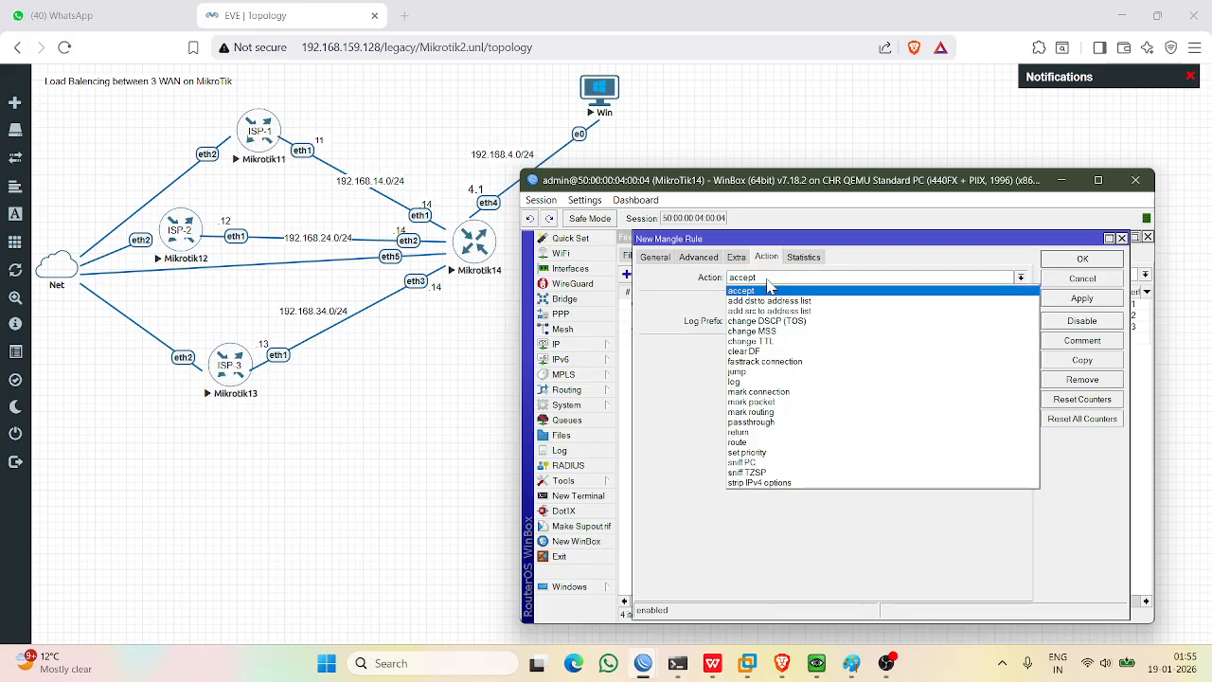
click(754, 415)
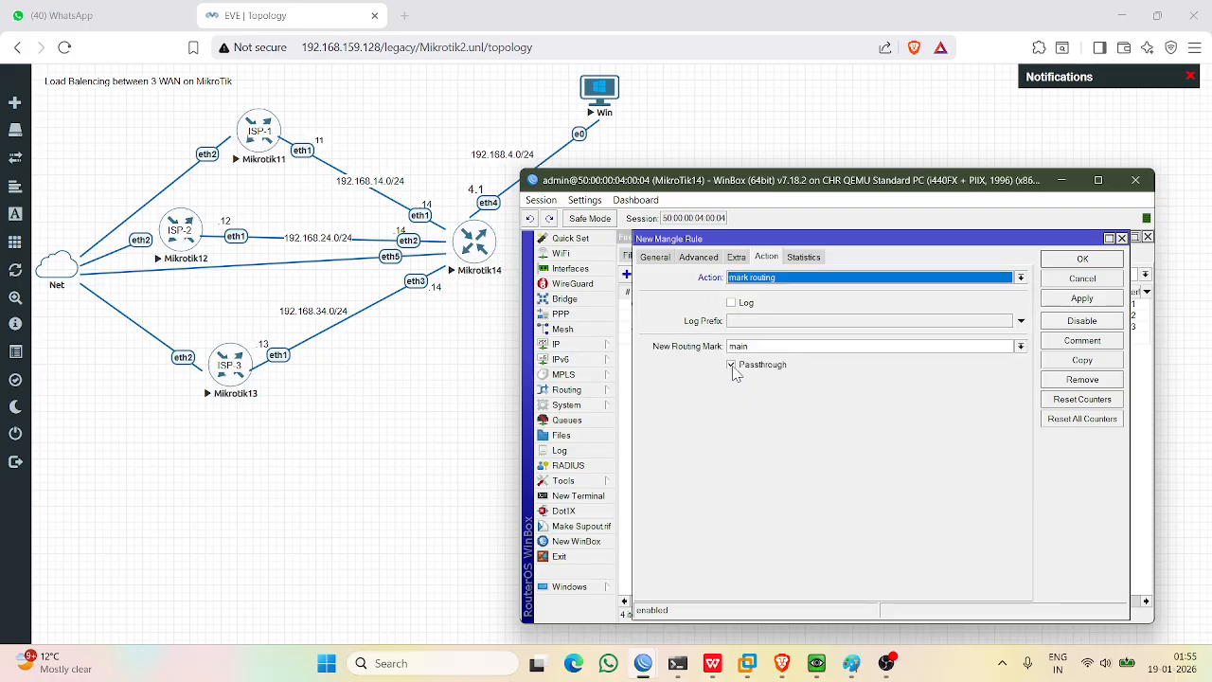
click(748, 351)
click(748, 371)
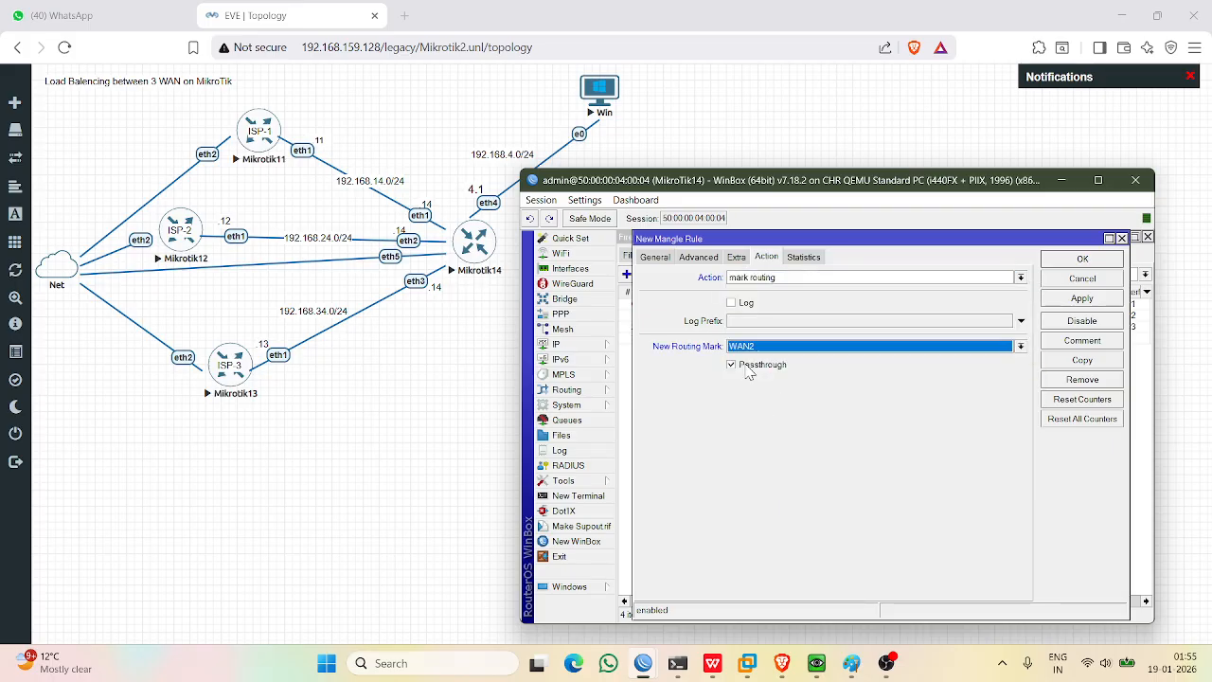
click(748, 372)
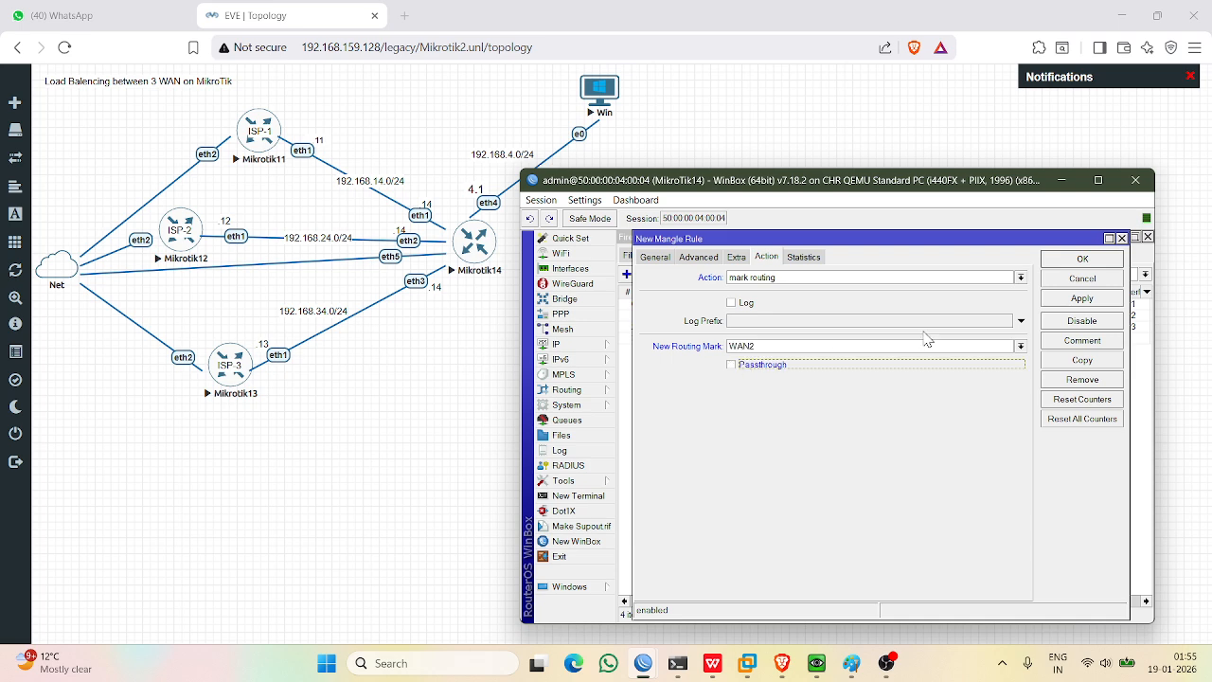
click(1082, 259)
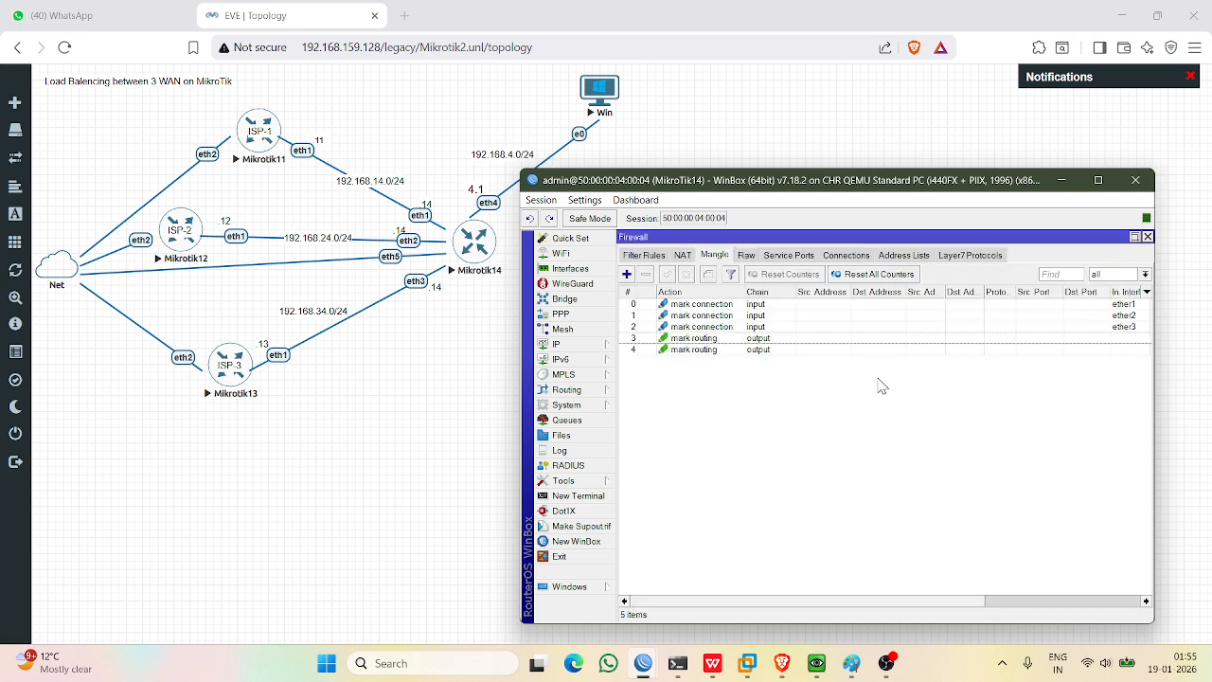
Start a new mangle rule in the output chain that matches the connection mark WAN3_Conn.
click(627, 274)
click(658, 260)
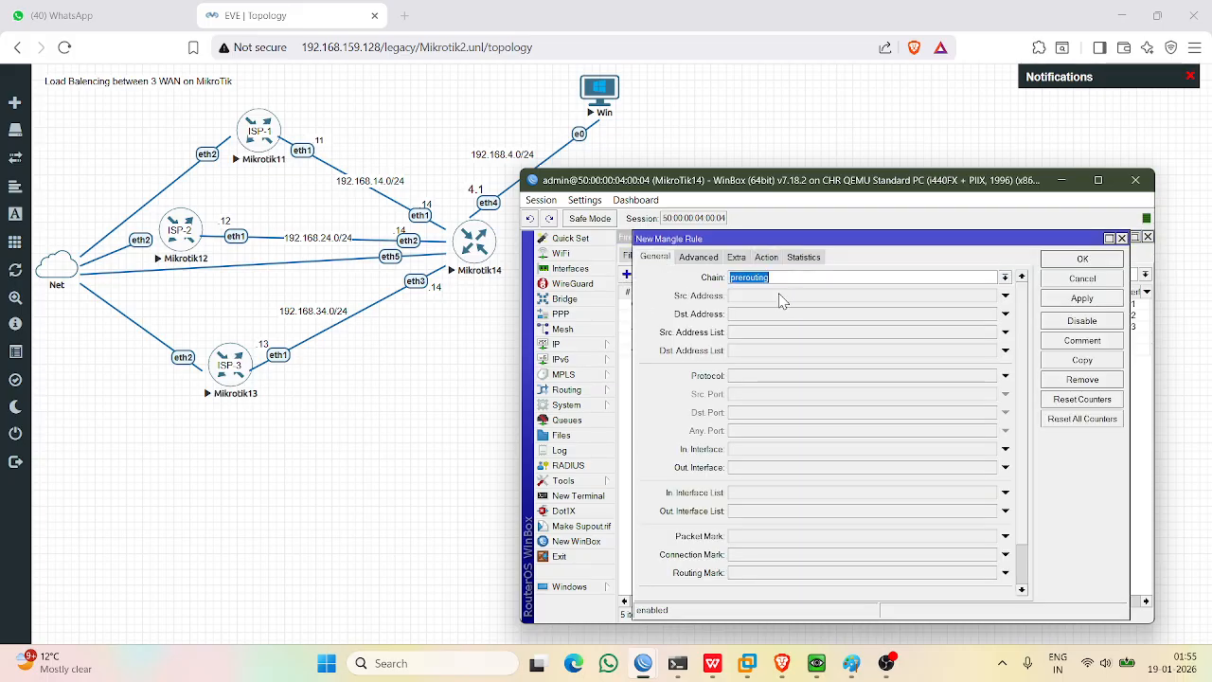
click(1005, 278)
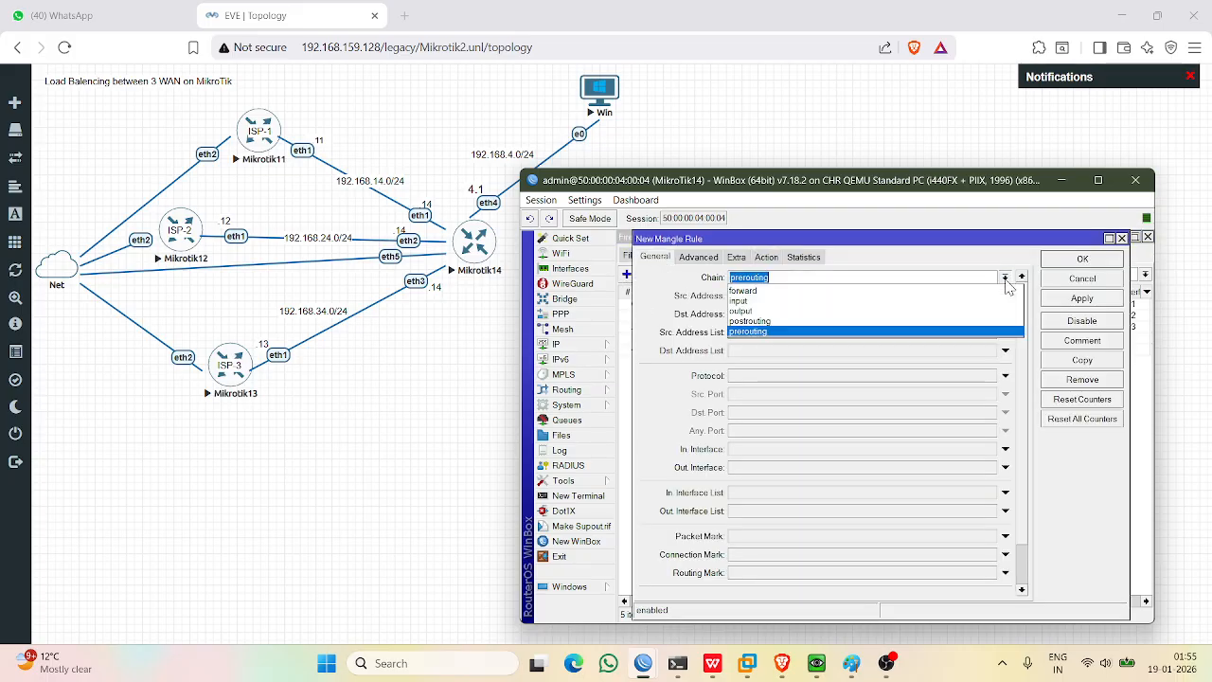
click(801, 318)
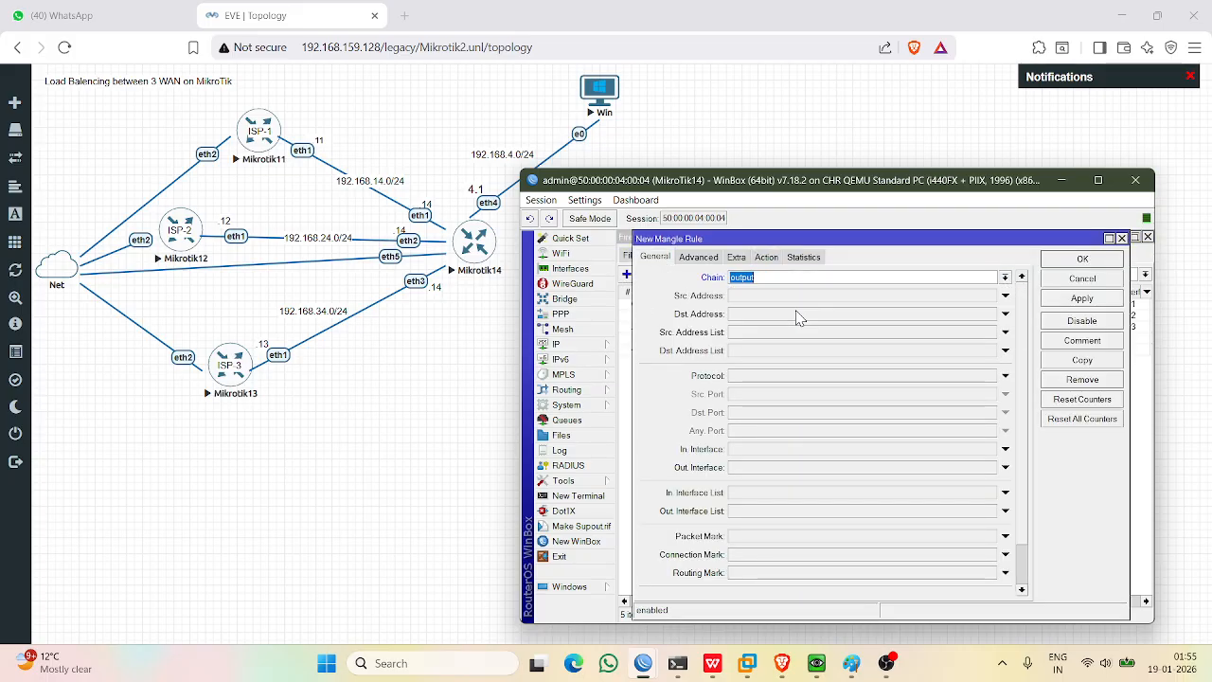
click(754, 555)
click(990, 555)
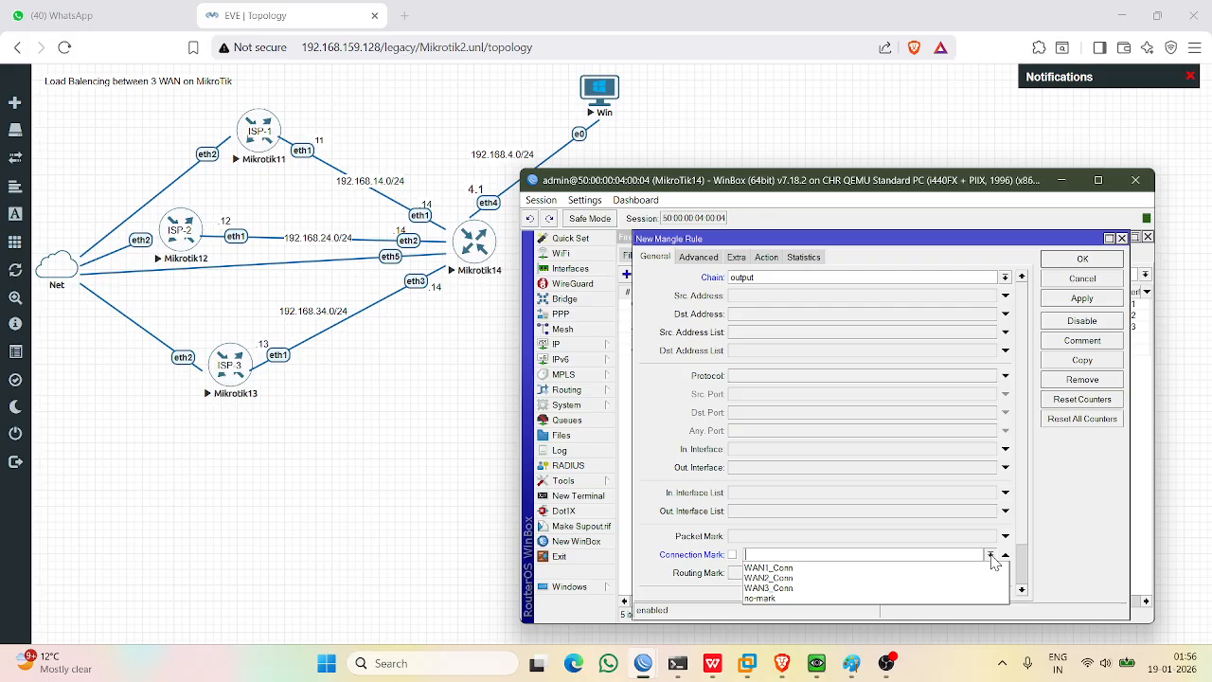
click(814, 588)
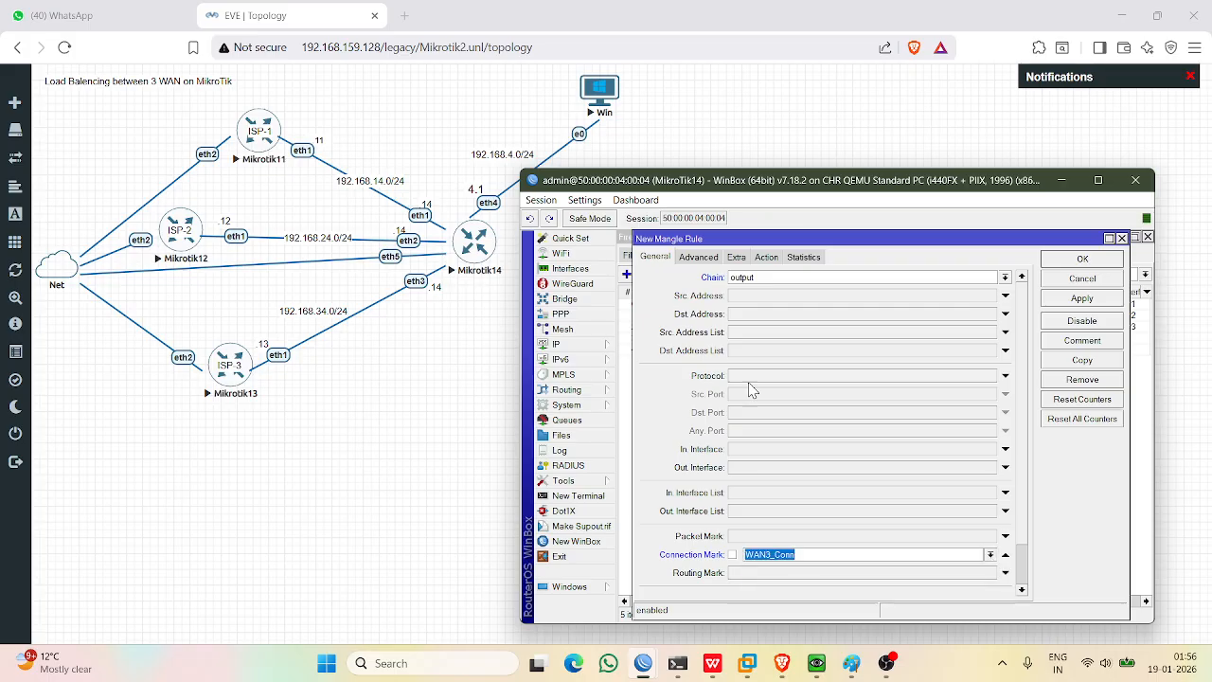
Set the WAN3_Conn rule's action to mark routing with new routing mark WAN3, disable passthrough, and save the rule.
click(765, 258)
click(761, 278)
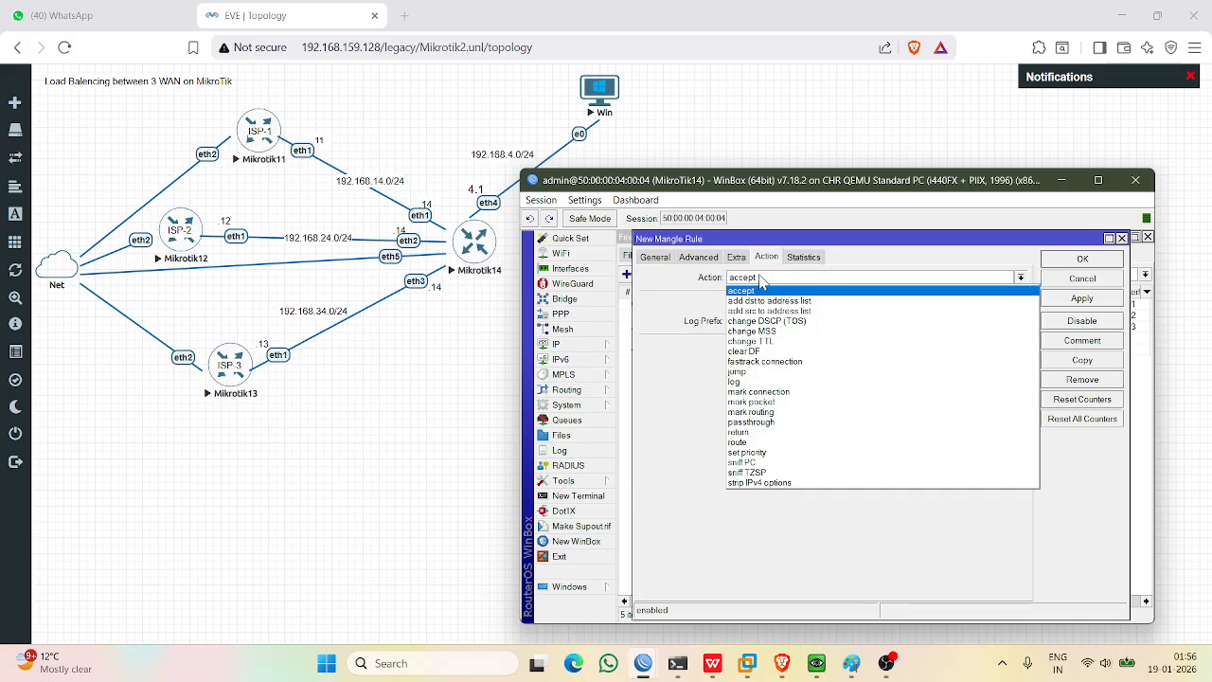
click(753, 413)
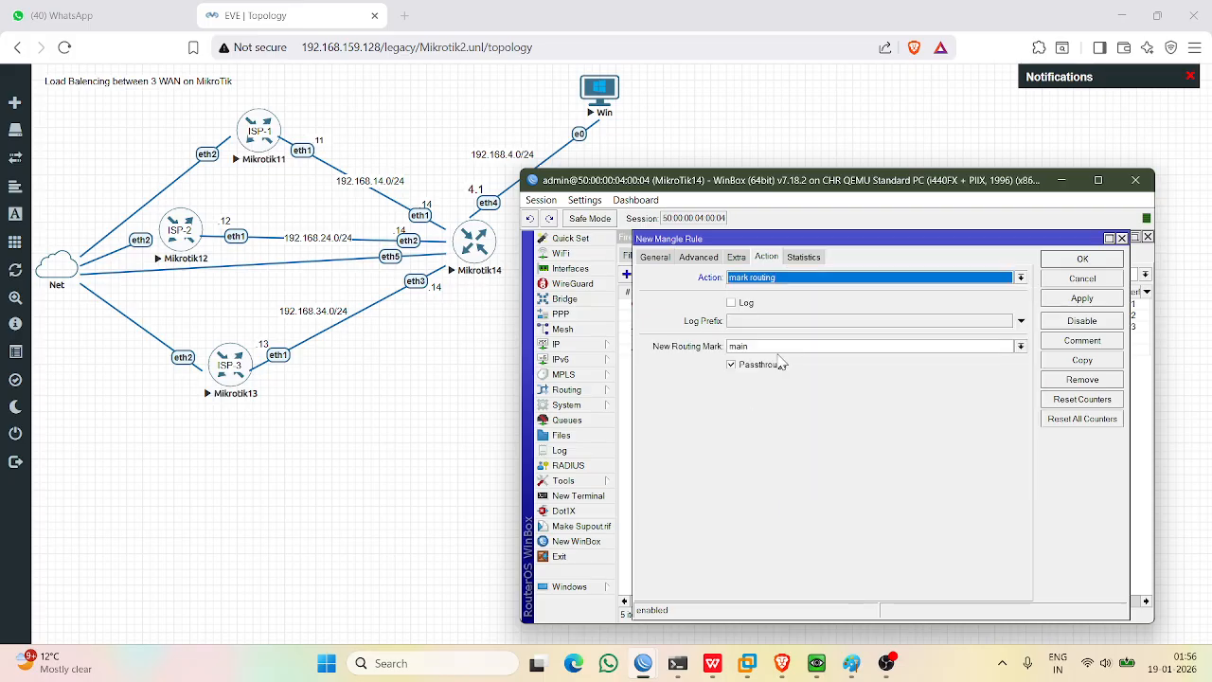
click(1021, 346)
click(772, 378)
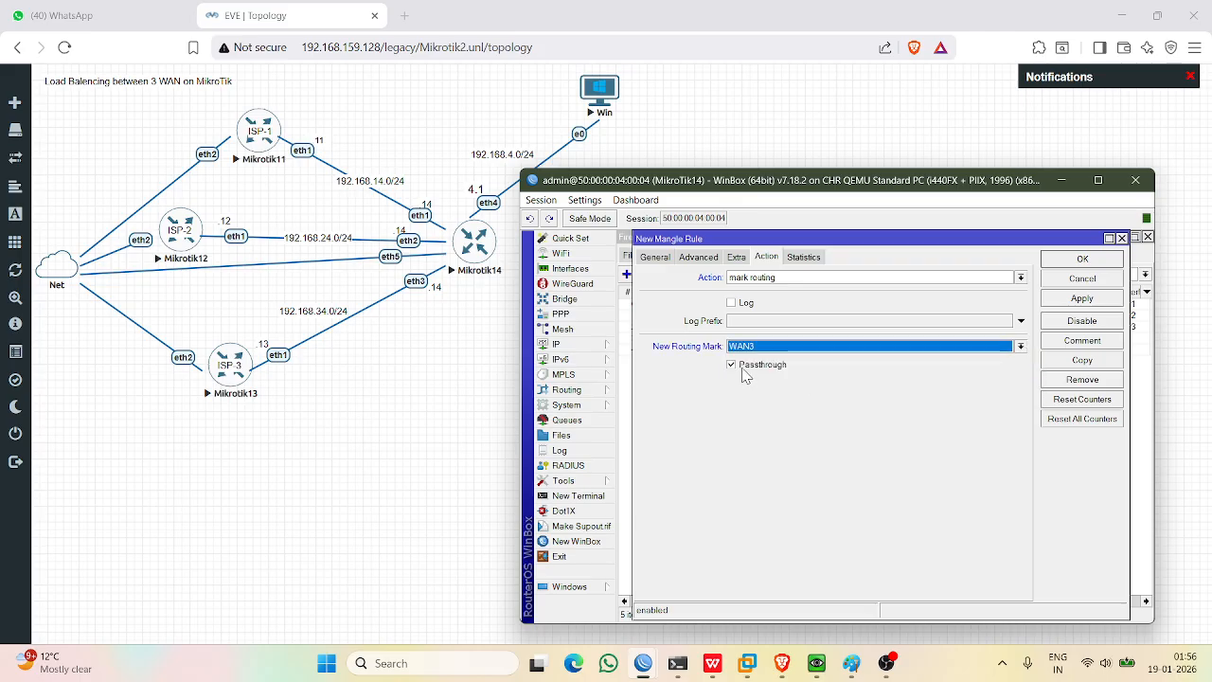
click(744, 367)
click(1079, 258)
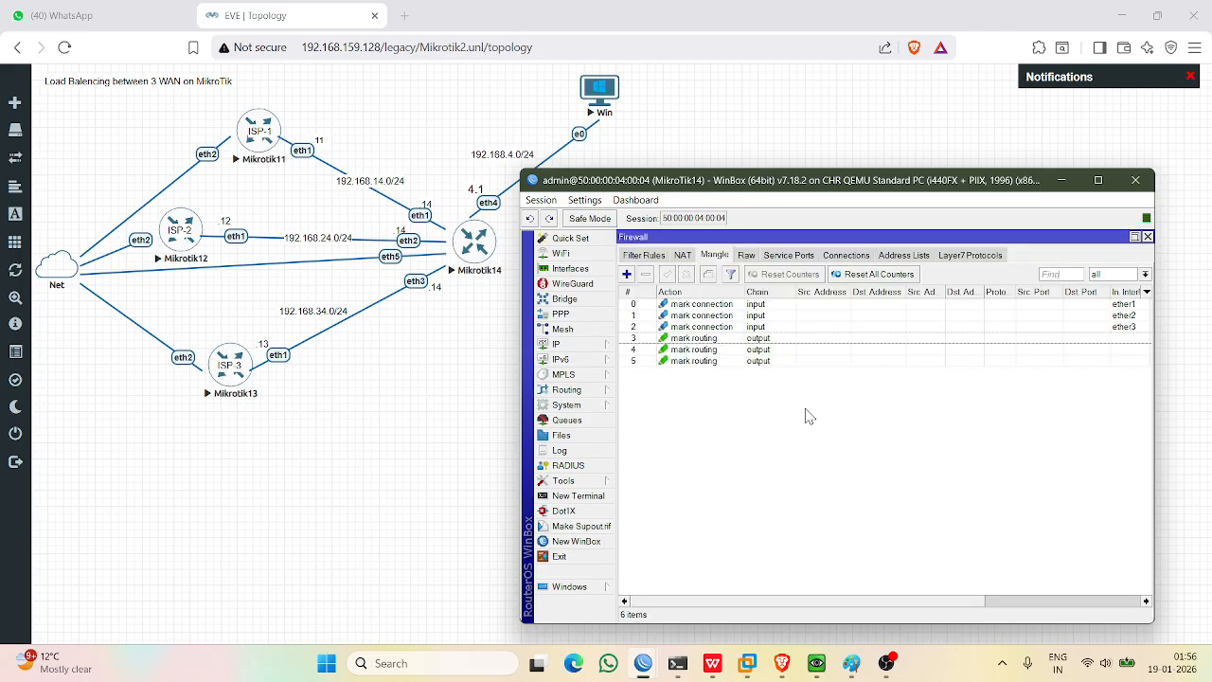
Switch to the office drawing in Paint and duplicate the green Visitor figure together with its label.
mouse_move(852, 663)
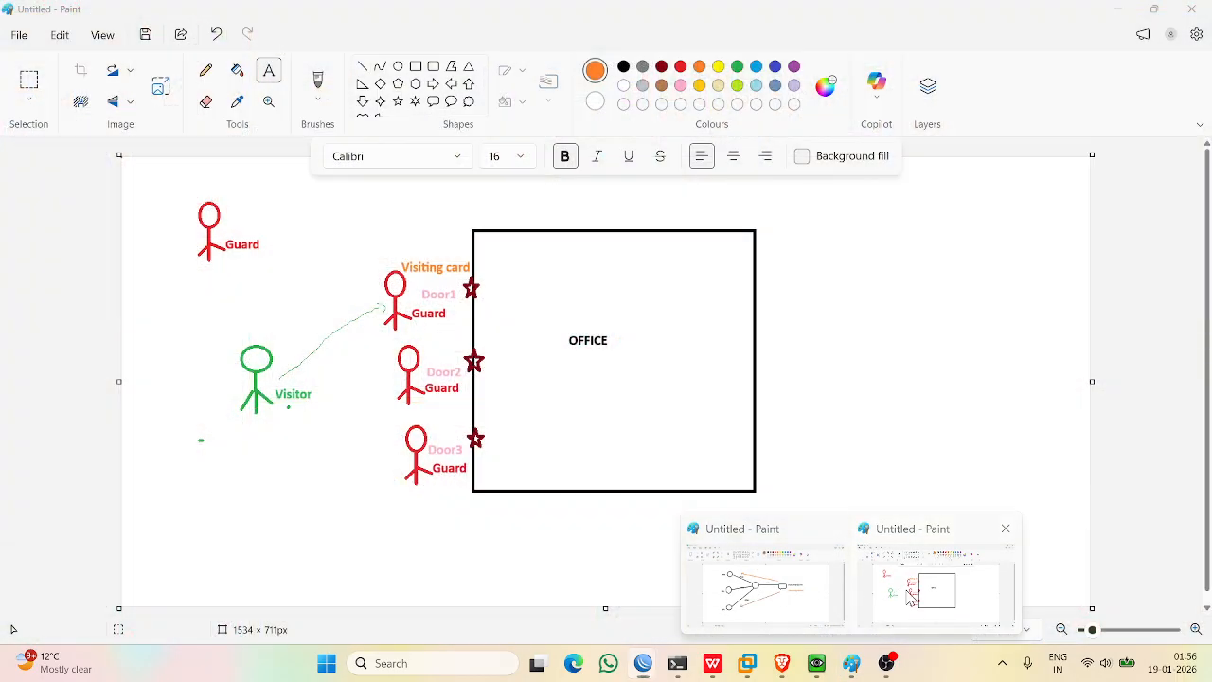
click(914, 591)
click(590, 428)
click(571, 392)
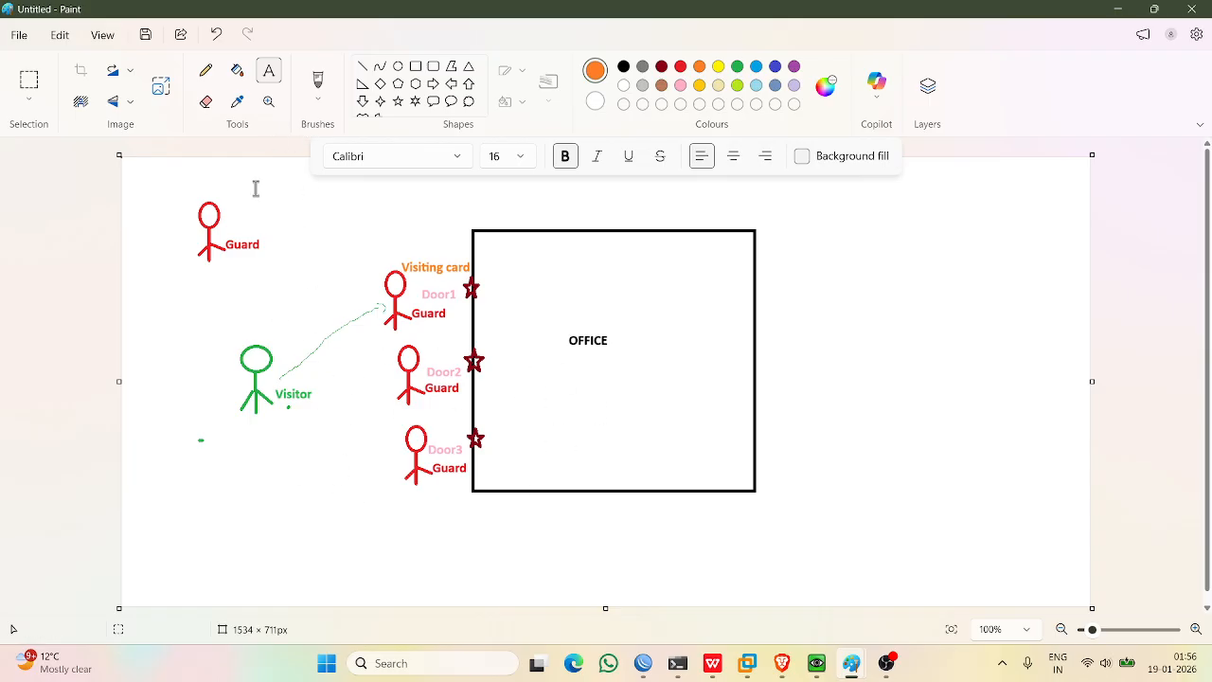
click(28, 80)
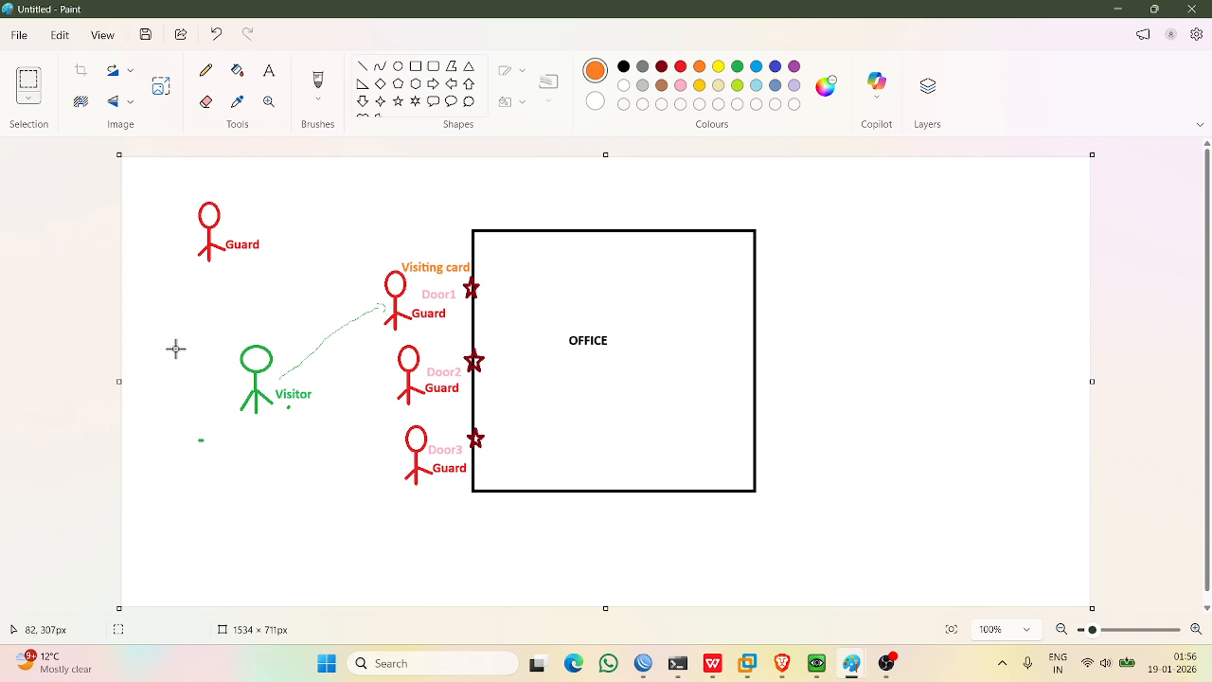
drag(228, 342, 319, 425)
click(347, 481)
drag(226, 343, 325, 425)
key(ctrl+c)
key(ctrl+v)
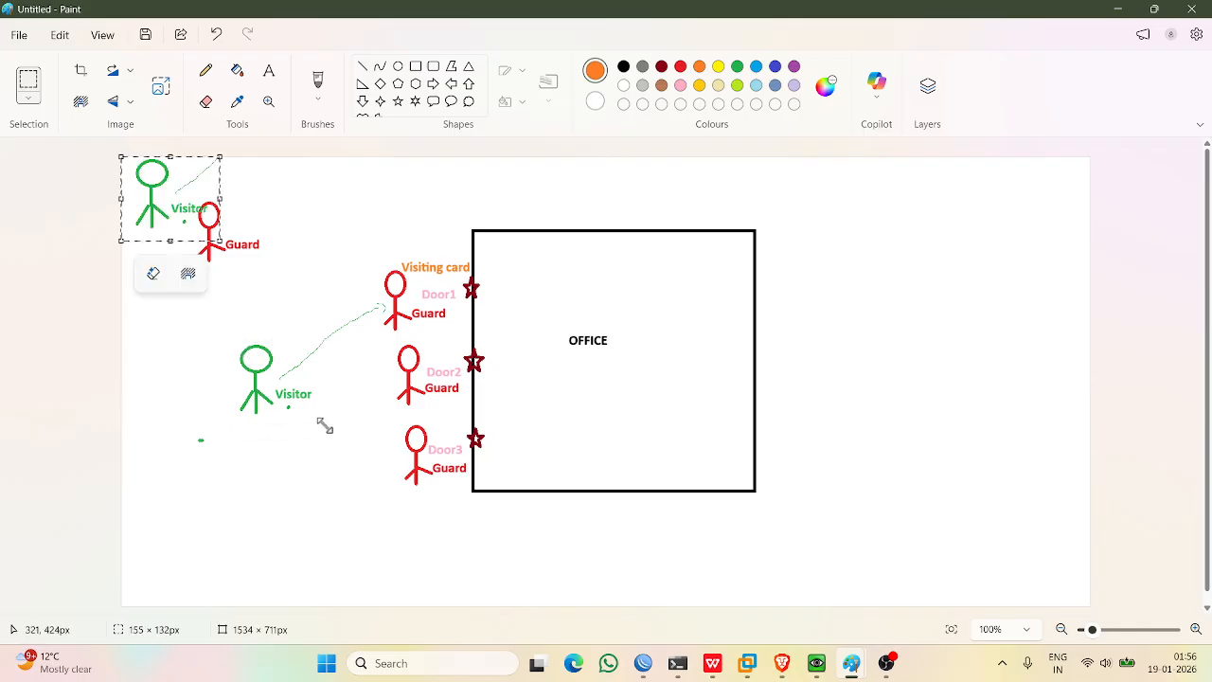
Move the copied Visitor figure into the office near the doors, and out again to beside the separate upper Guard.
drag(170, 199, 563, 385)
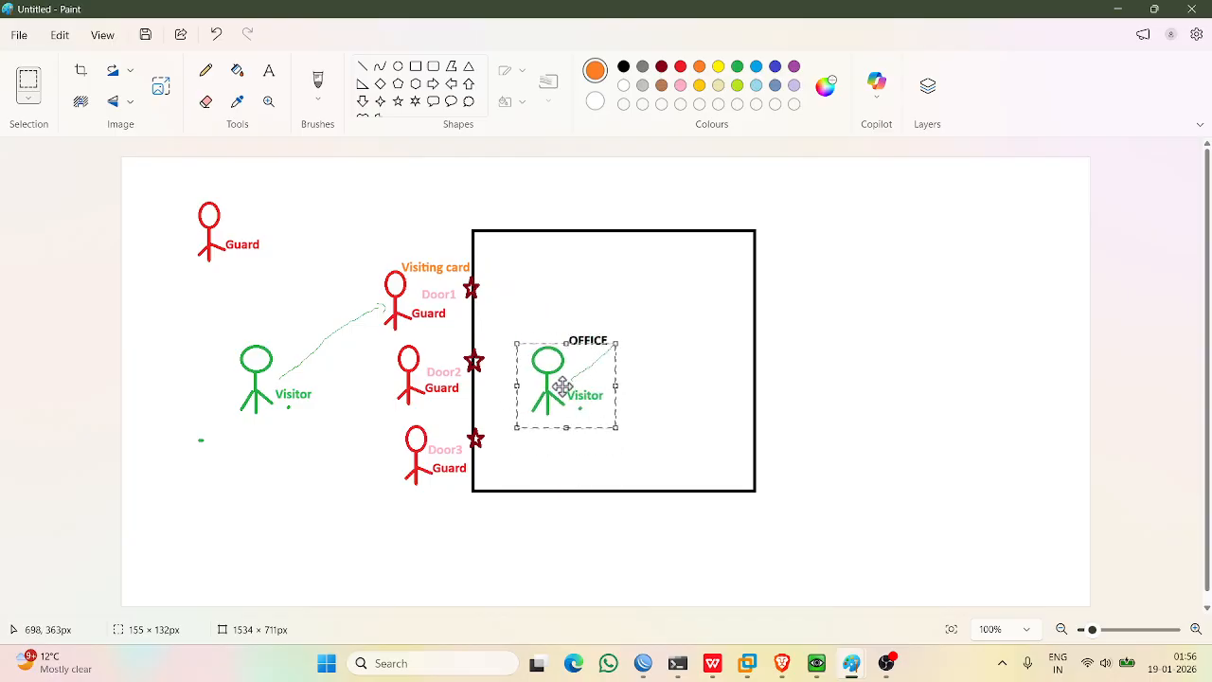
mouse_move(516, 312)
mouse_down()
mouse_move(536, 330)
mouse_move(503, 306)
mouse_move(536, 334)
mouse_move(506, 295)
mouse_move(503, 316)
mouse_up()
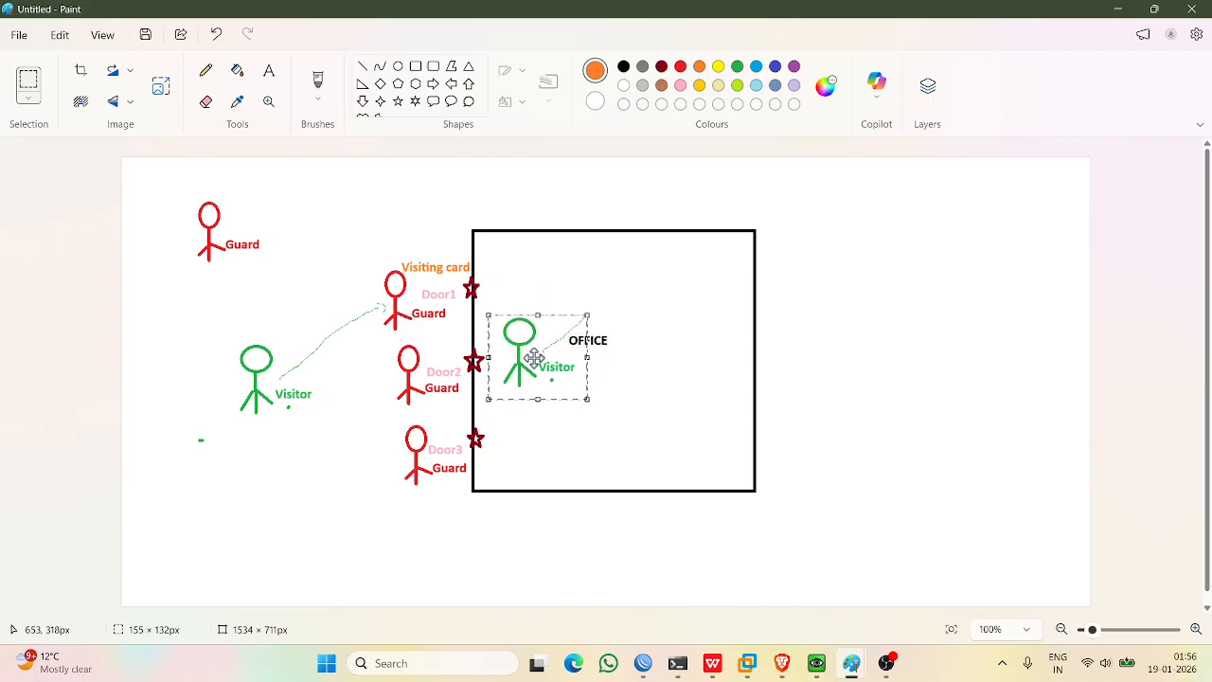
drag(525, 326, 558, 372)
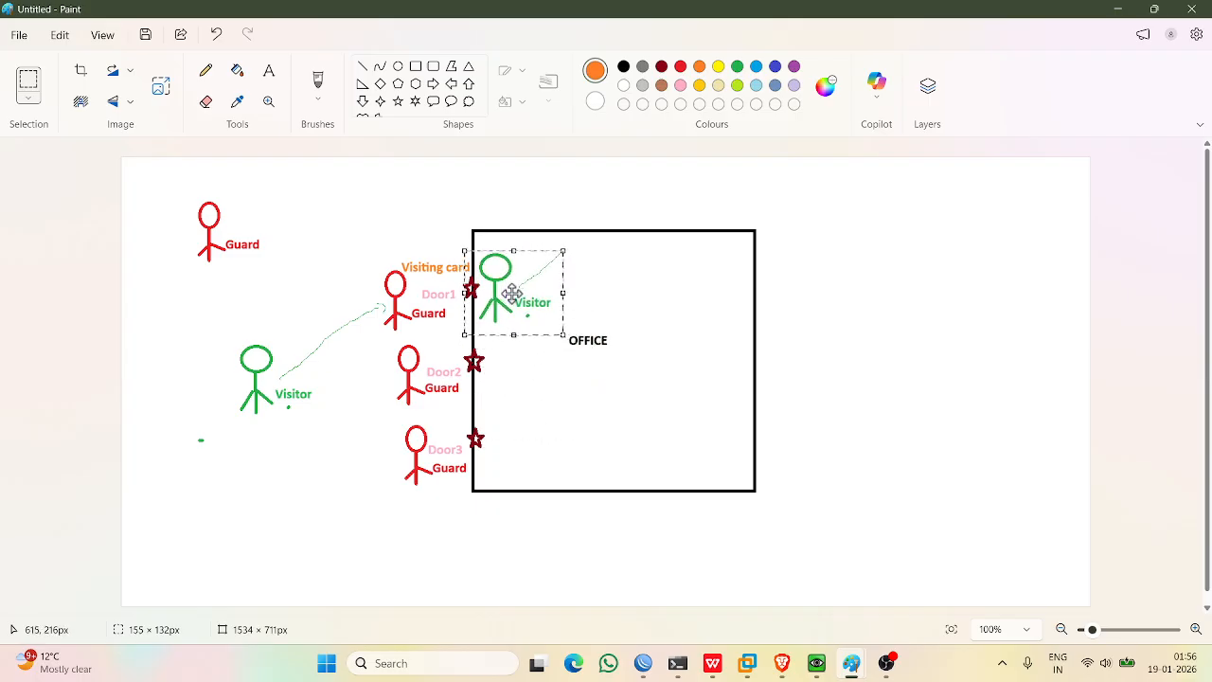
mouse_move(487, 311)
mouse_down()
mouse_move(530, 414)
mouse_move(558, 423)
mouse_move(373, 408)
mouse_move(441, 316)
mouse_move(486, 297)
mouse_move(571, 368)
mouse_move(452, 281)
mouse_move(486, 293)
mouse_up()
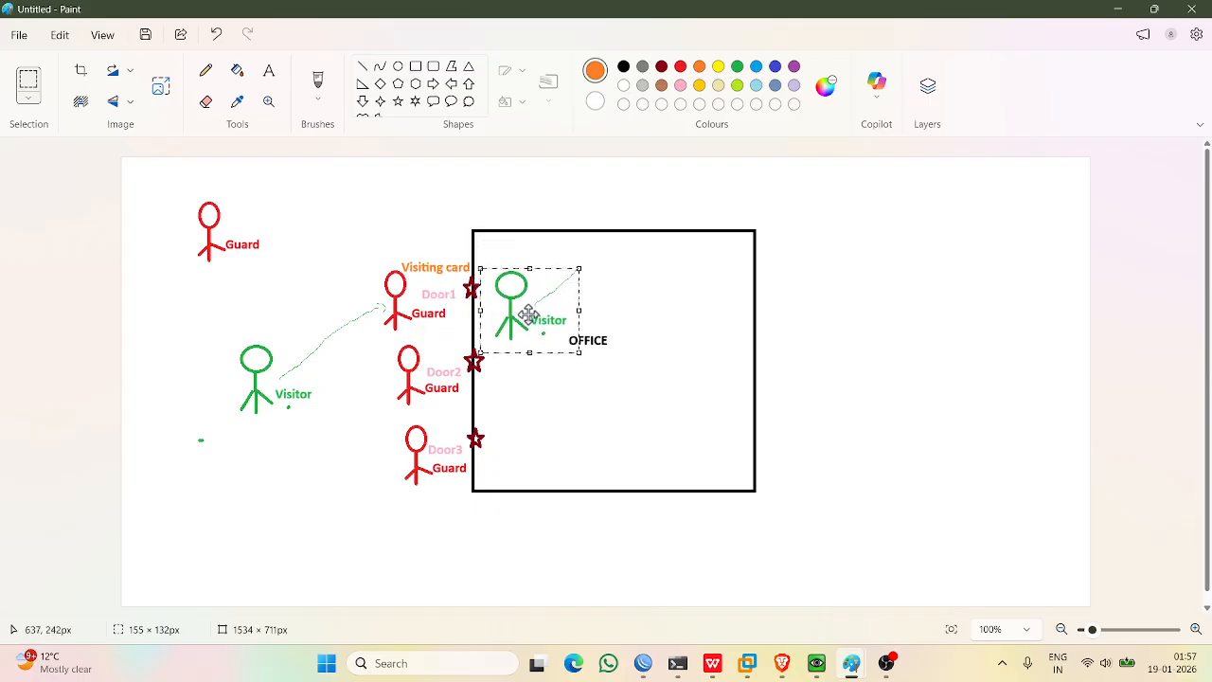
mouse_move(528, 306)
mouse_down()
mouse_move(325, 274)
mouse_move(317, 232)
mouse_up()
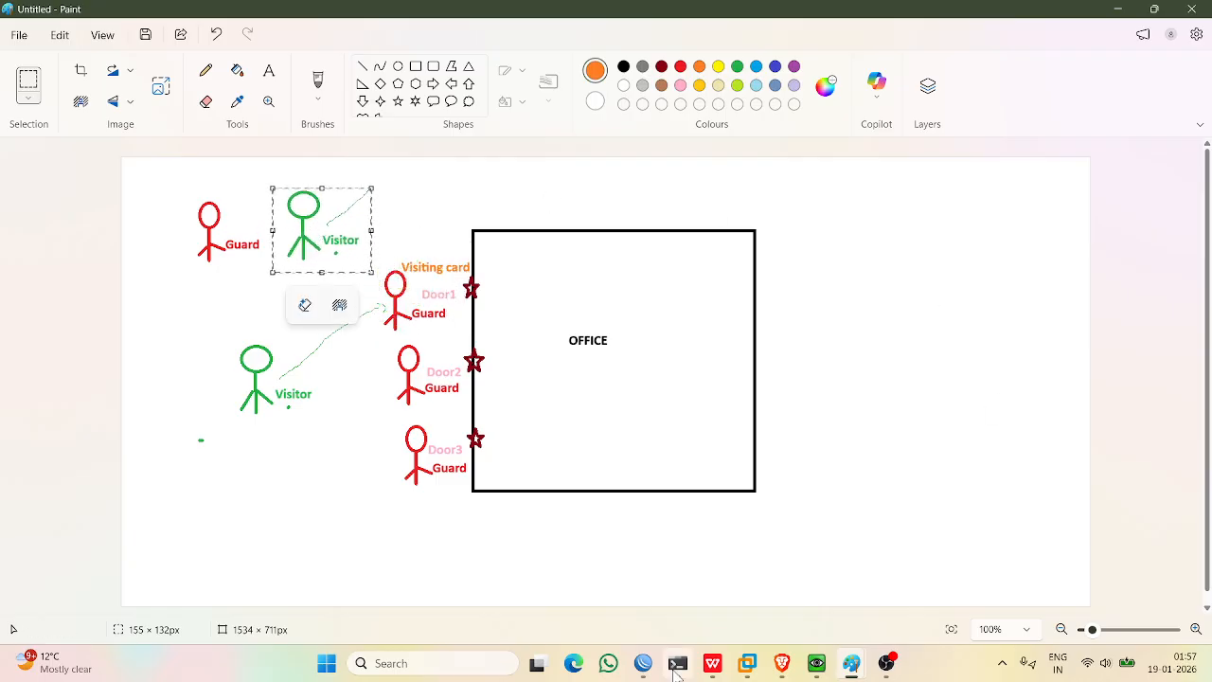
Switch back to the MikroTik14 WinBox window and review the three output-chain mark-routing rules in the mangle list.
mouse_move(648, 661)
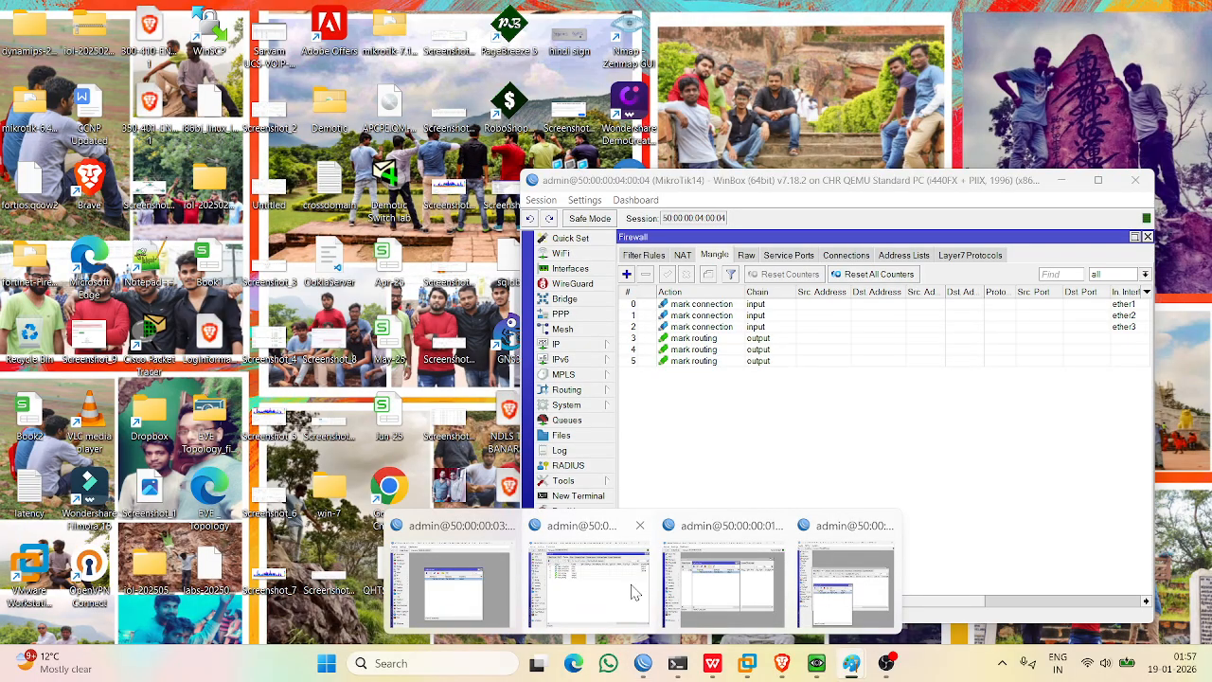
click(634, 592)
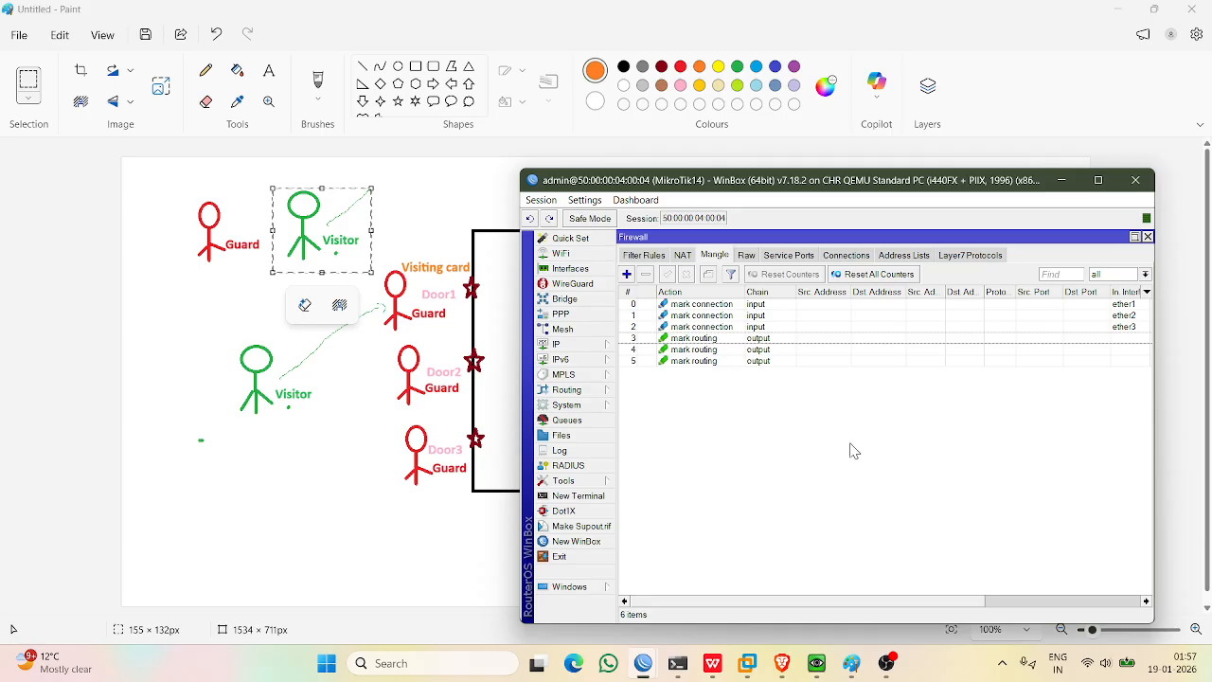
click(696, 339)
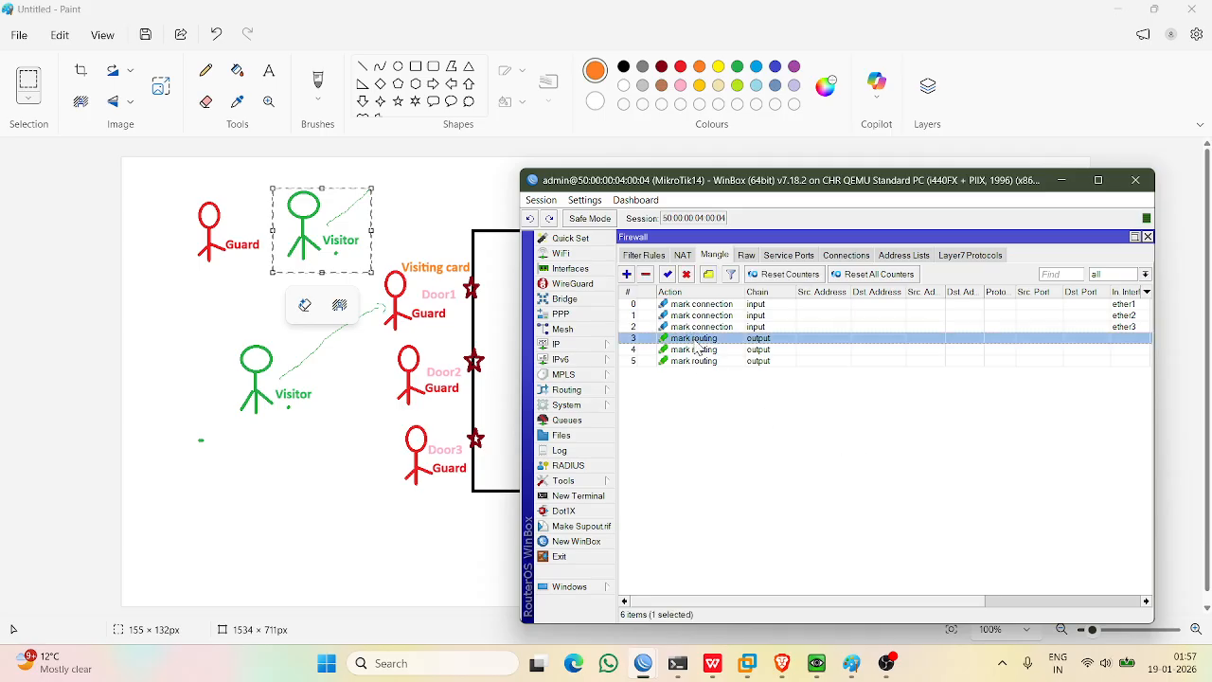
click(700, 349)
click(703, 361)
click(706, 350)
click(706, 339)
click(710, 350)
click(712, 361)
click(711, 307)
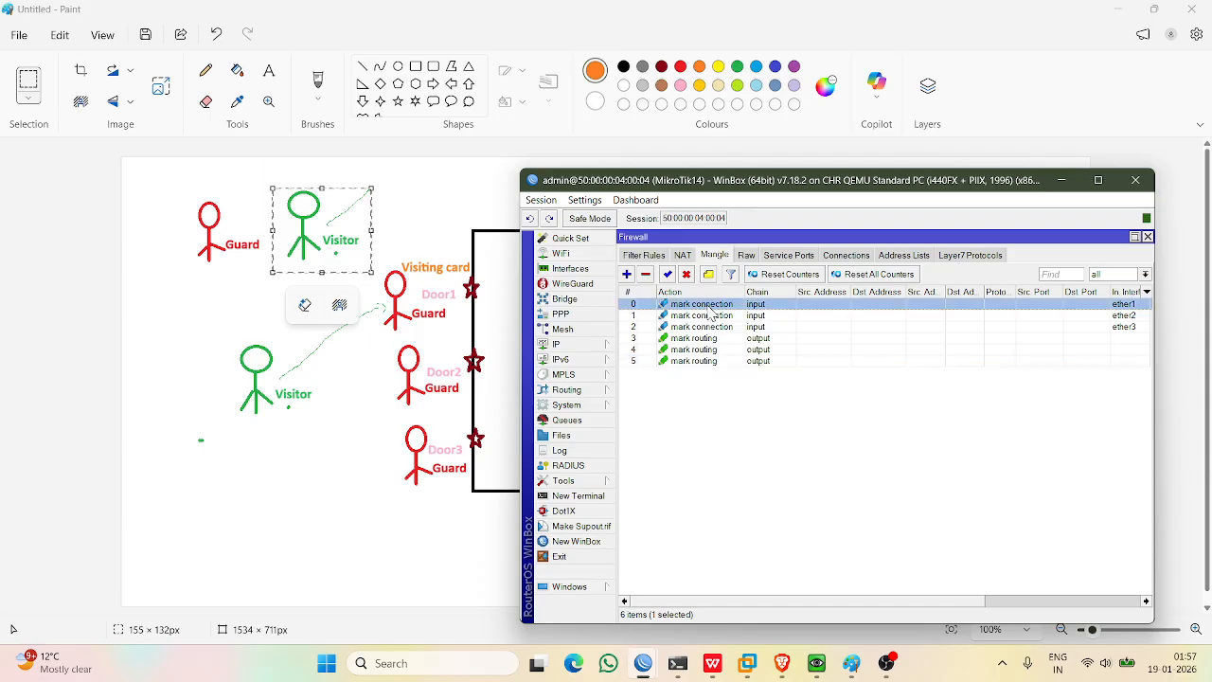
Open the ether1 mark-connection rule and the first mark-routing rule in turn to check their actions, closing each one.
double_click(711, 307)
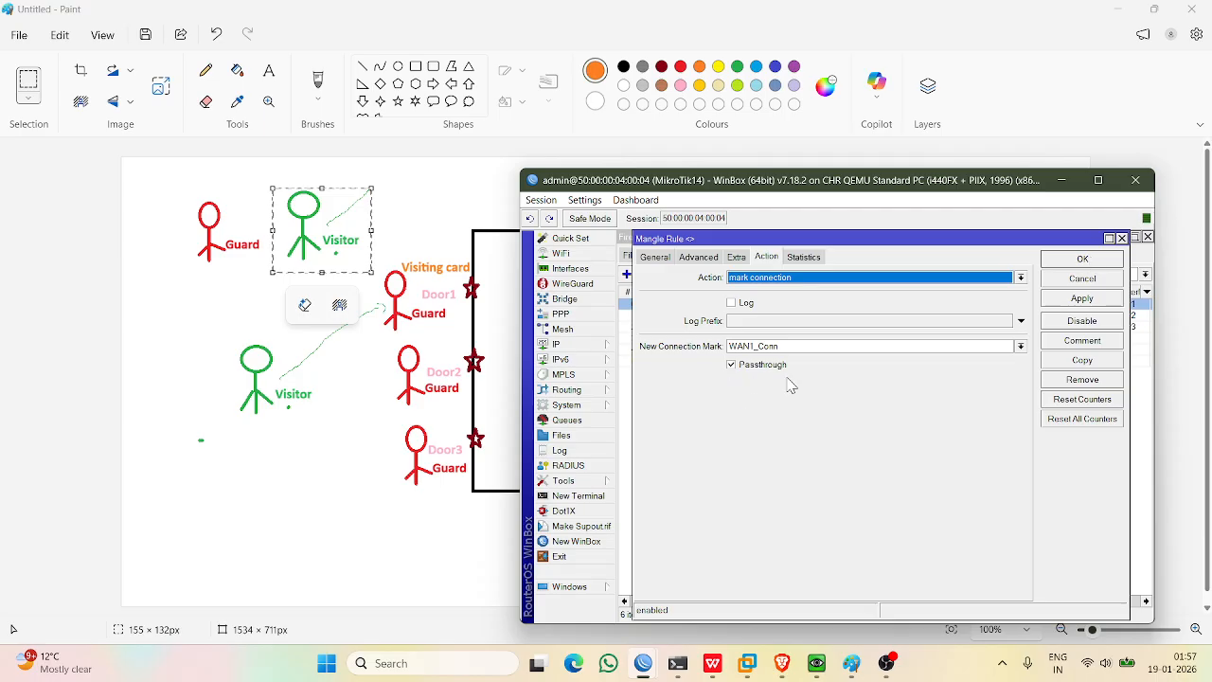
click(1082, 259)
double_click(729, 340)
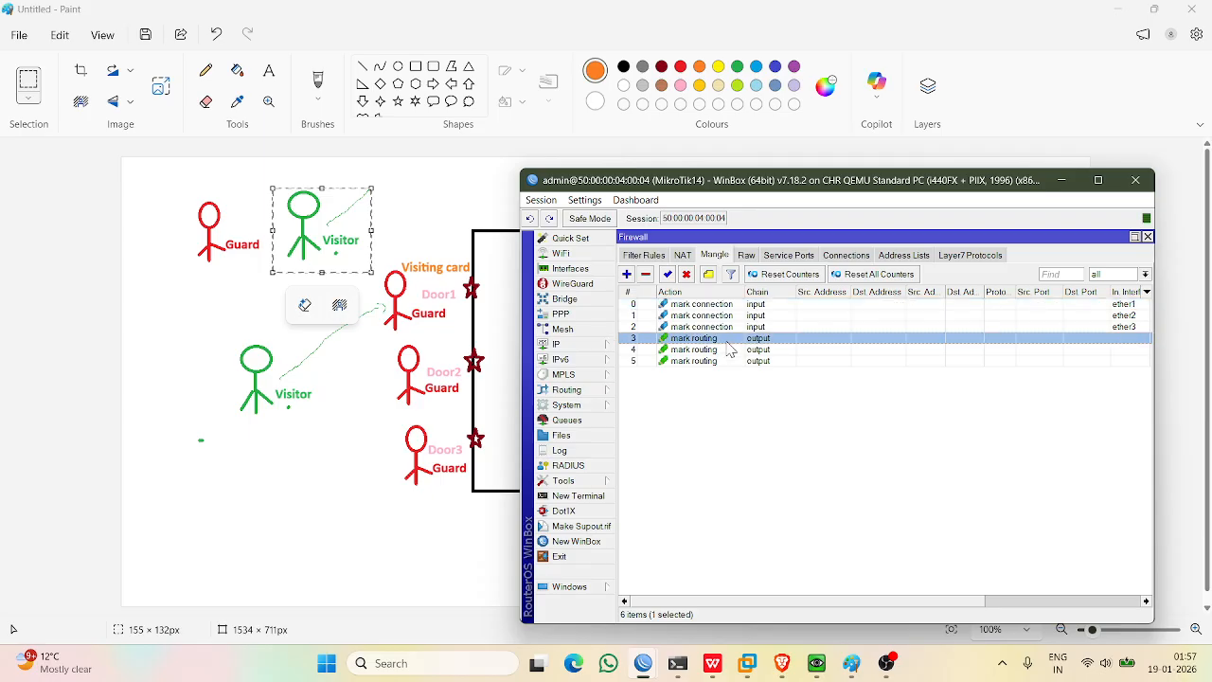
click(1081, 260)
Compare the input mark-connection rules with the output mark-routing rules, and recheck the ether1 rule's connection mark and passthrough setting.
click(758, 353)
click(757, 361)
click(746, 338)
click(734, 306)
click(726, 328)
click(725, 317)
click(722, 328)
click(726, 361)
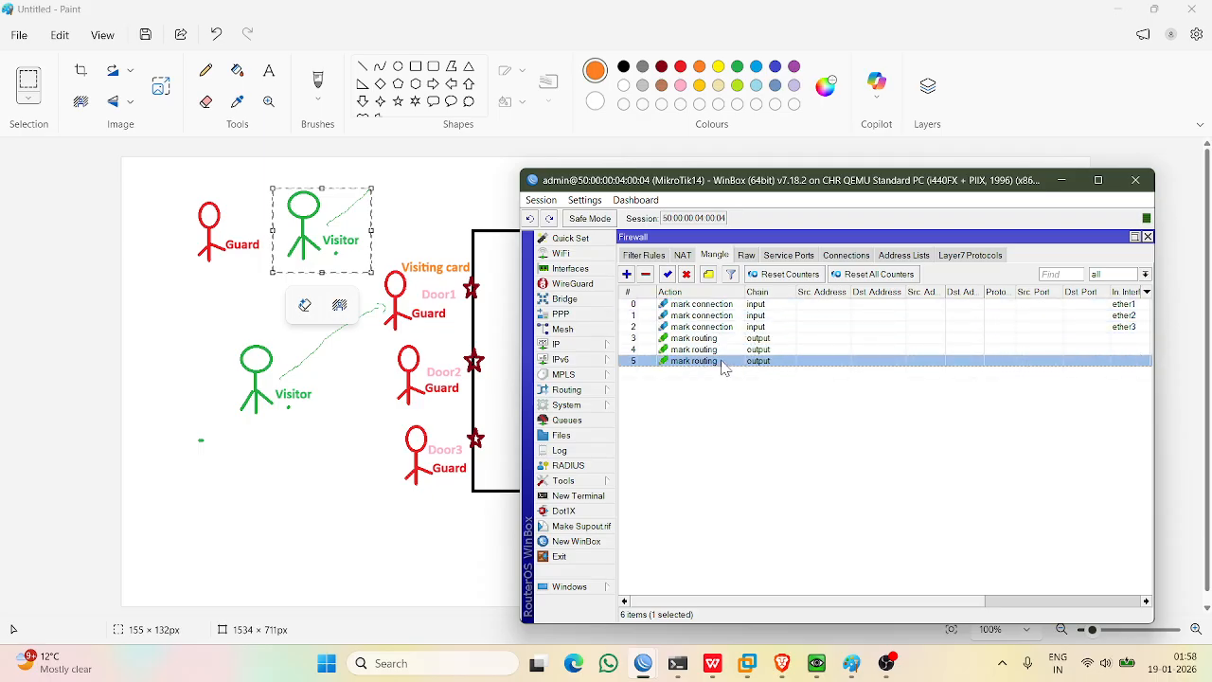
double_click(717, 306)
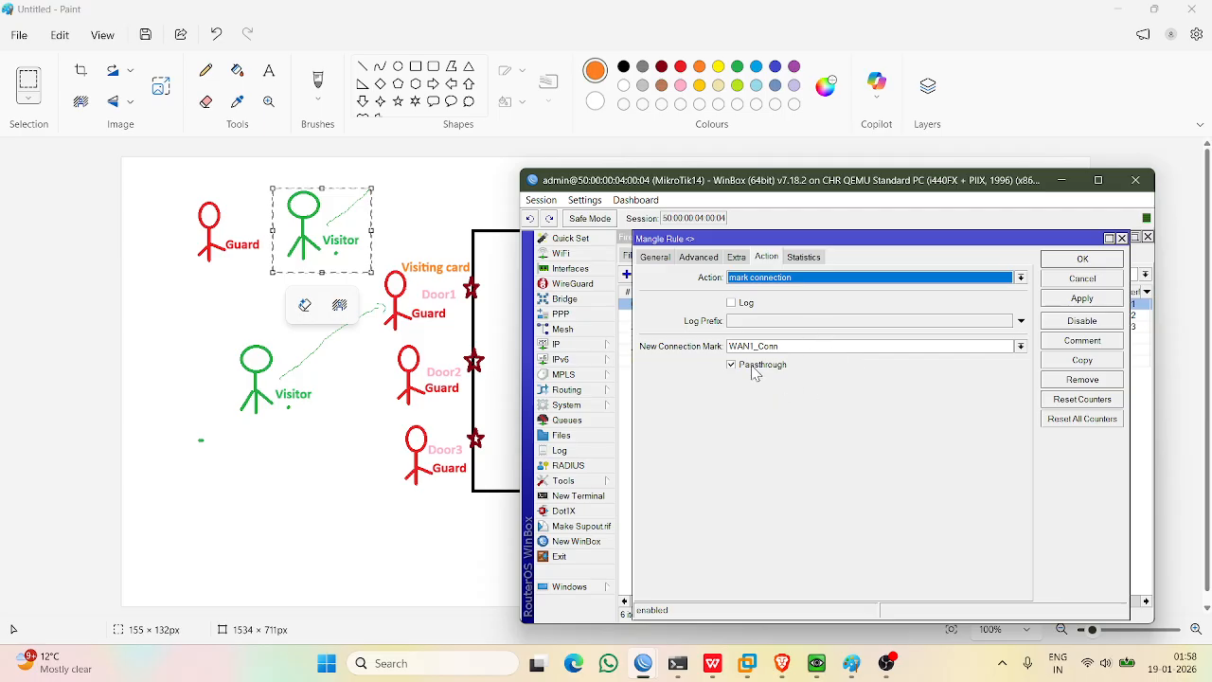
click(1084, 260)
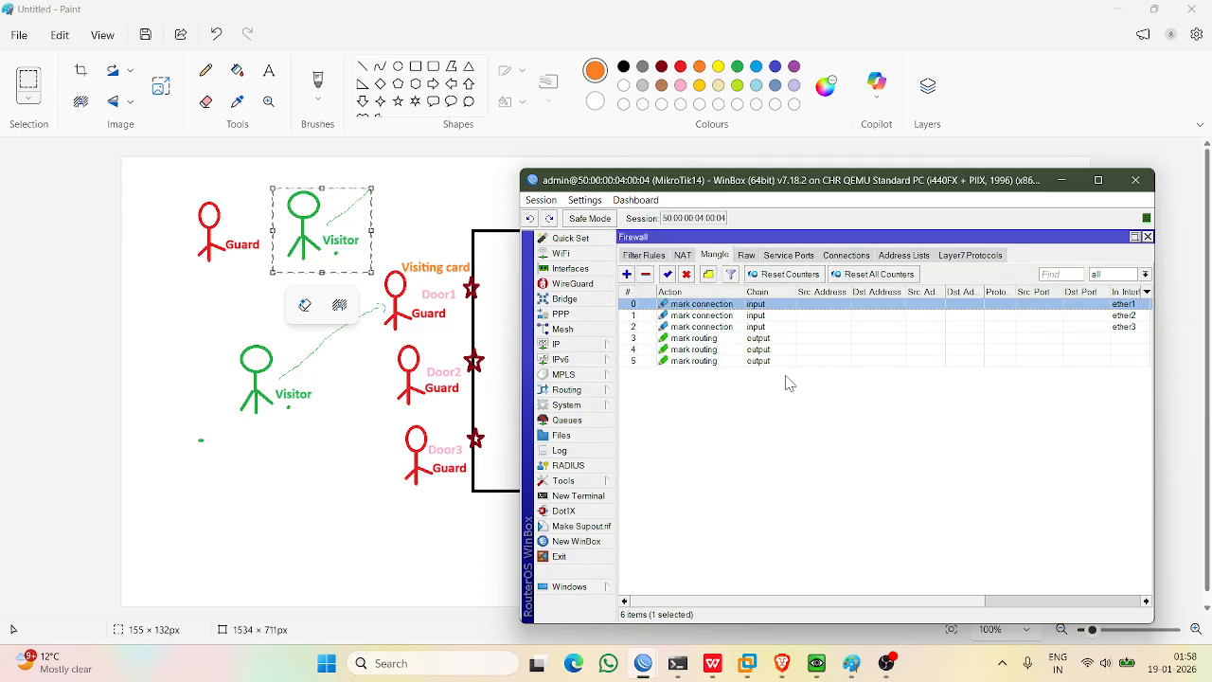
Try the mark packet action on the last output mark-routing rule, and close the rule without saving.
click(739, 364)
click(726, 395)
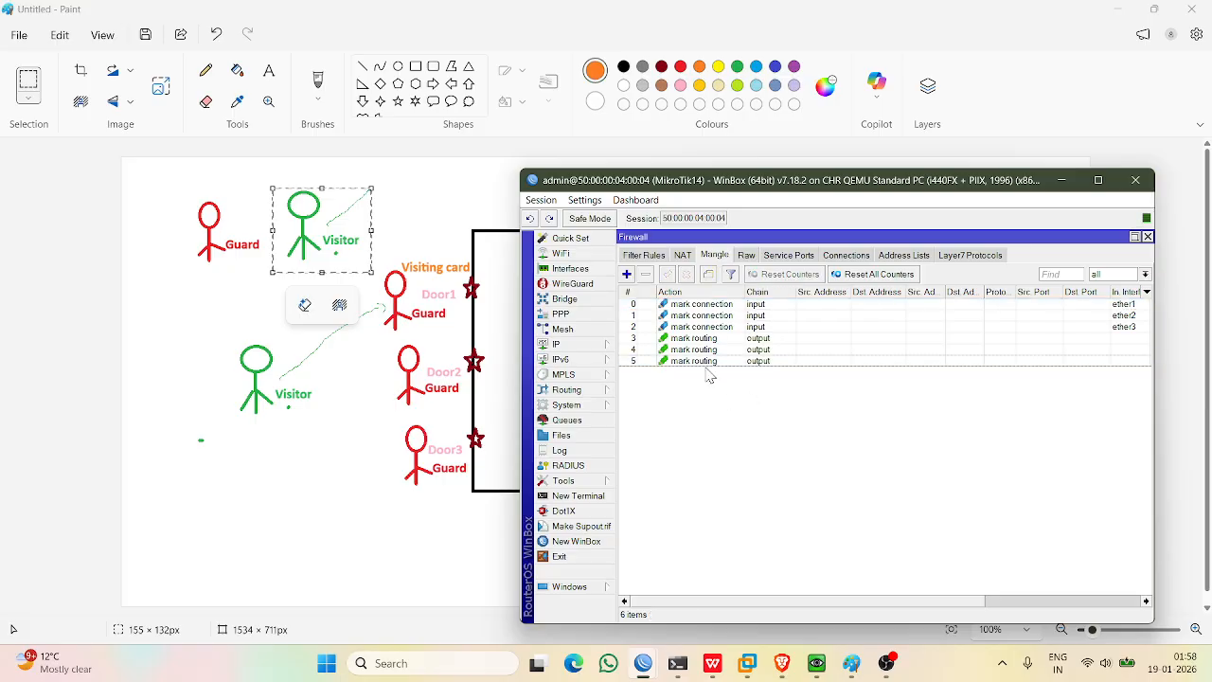
double_click(727, 364)
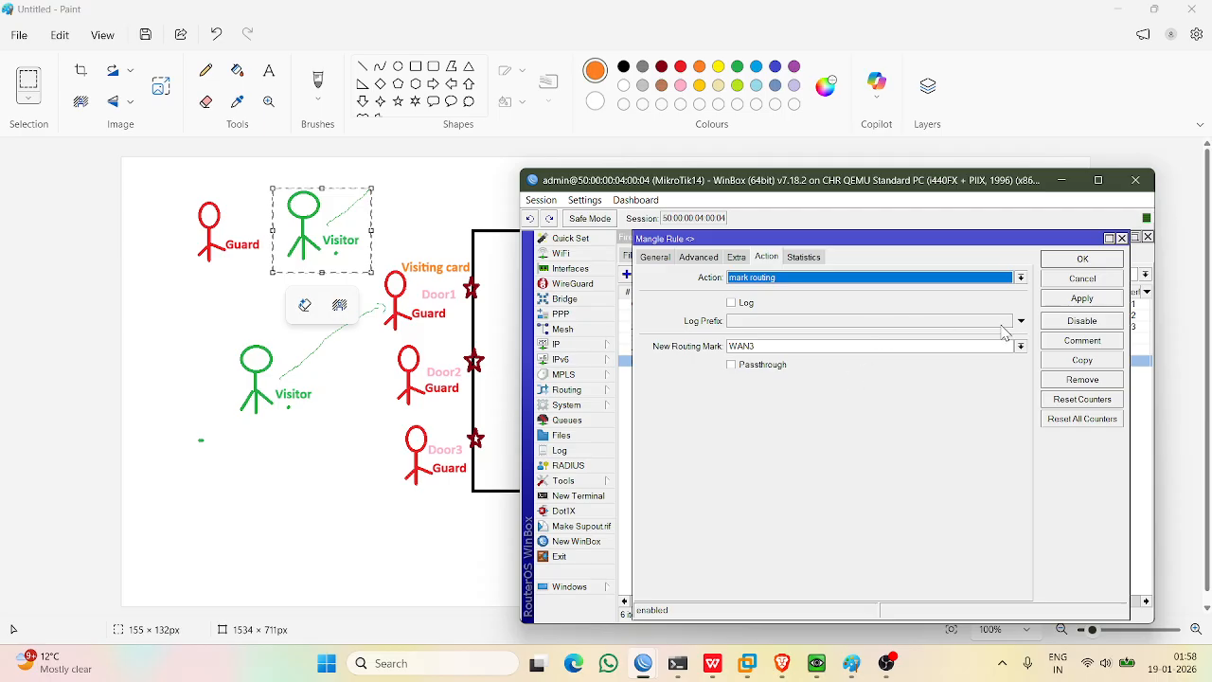
click(1019, 279)
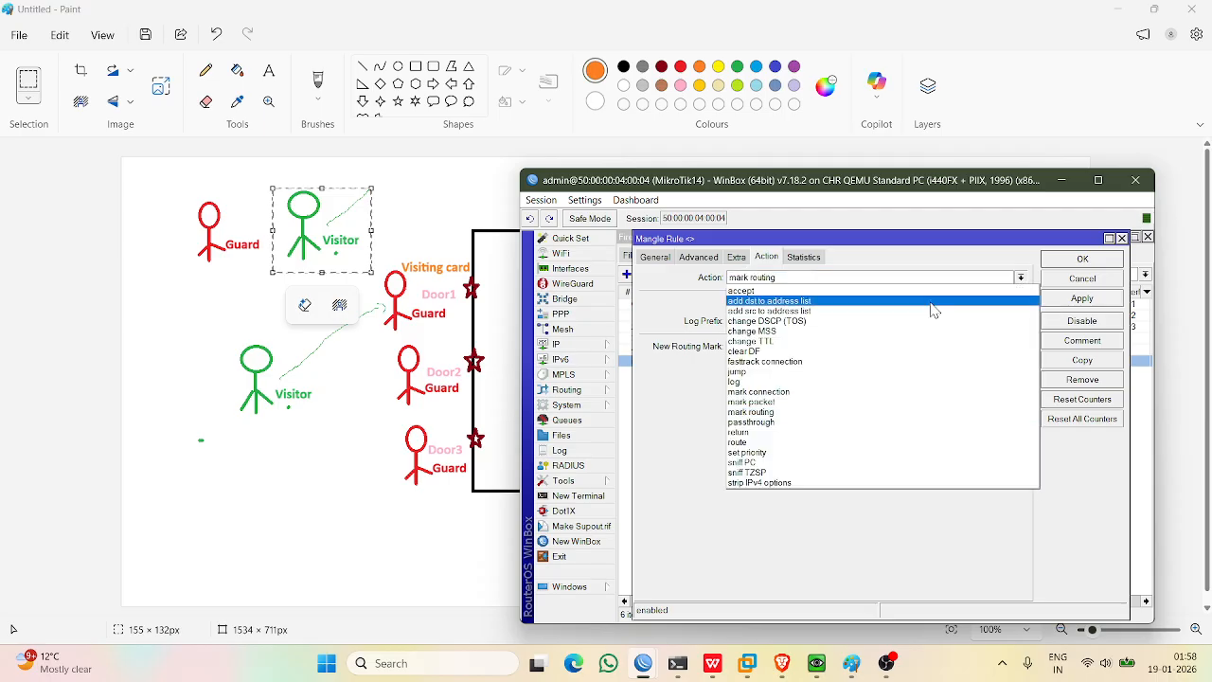
click(782, 406)
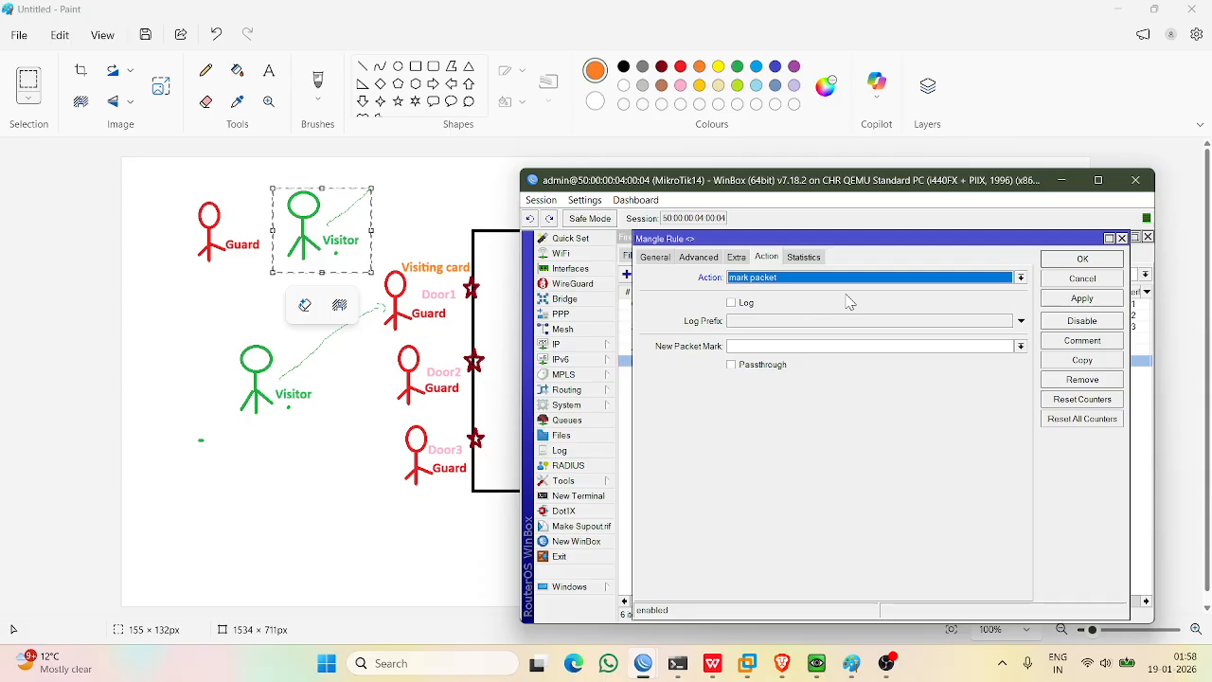
click(1123, 237)
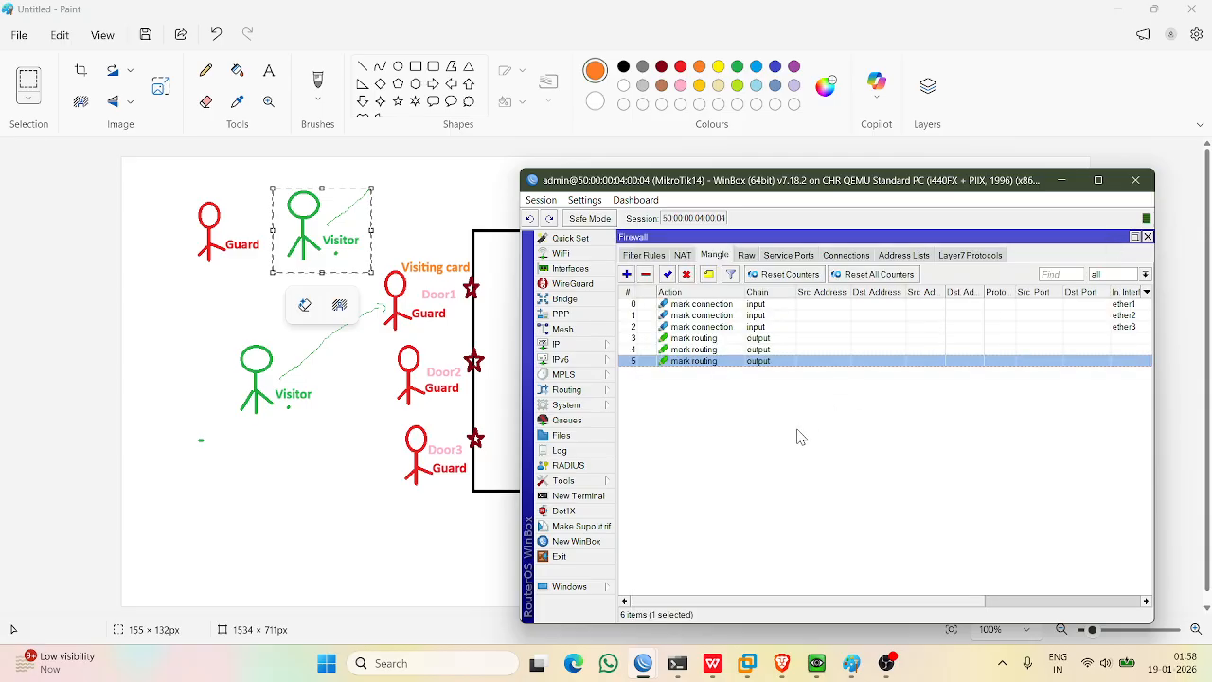
Review the input mark-connection rules against the output mark-routing rules in the mangle list.
click(724, 374)
click(697, 314)
click(696, 304)
click(695, 318)
click(697, 361)
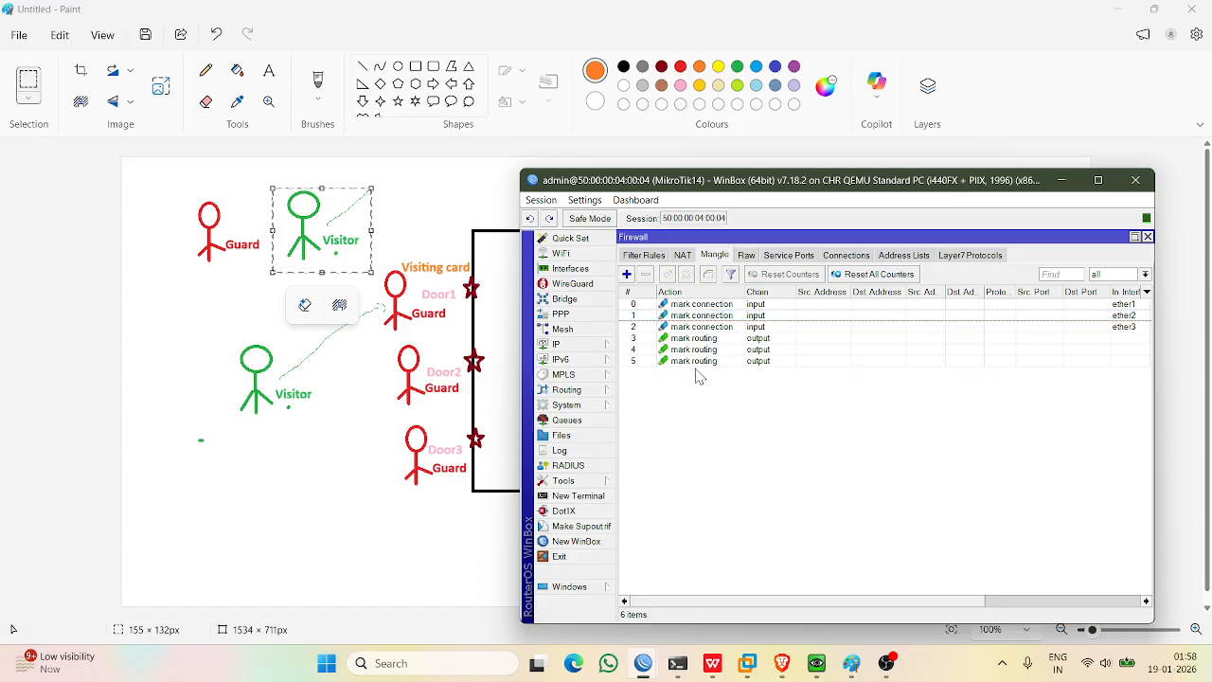
click(699, 317)
click(713, 414)
Switch to the EVE topology in the browser and bring the MikroTik14 WinBox window up over it.
click(780, 663)
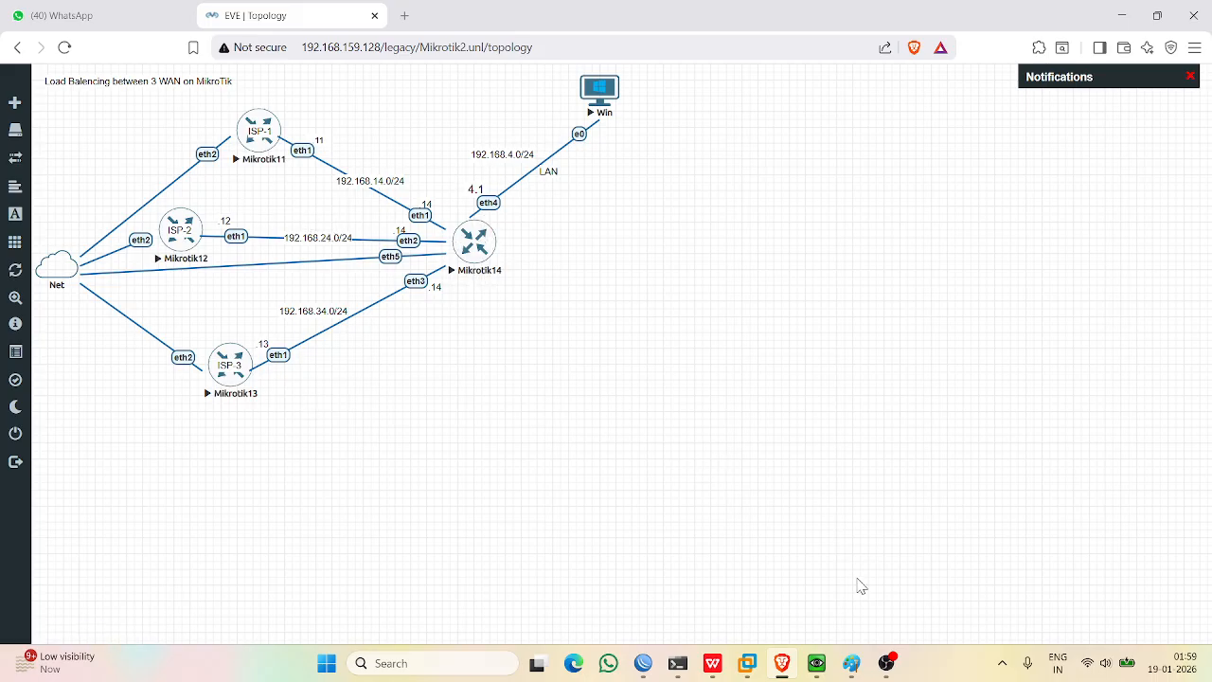
mouse_move(646, 668)
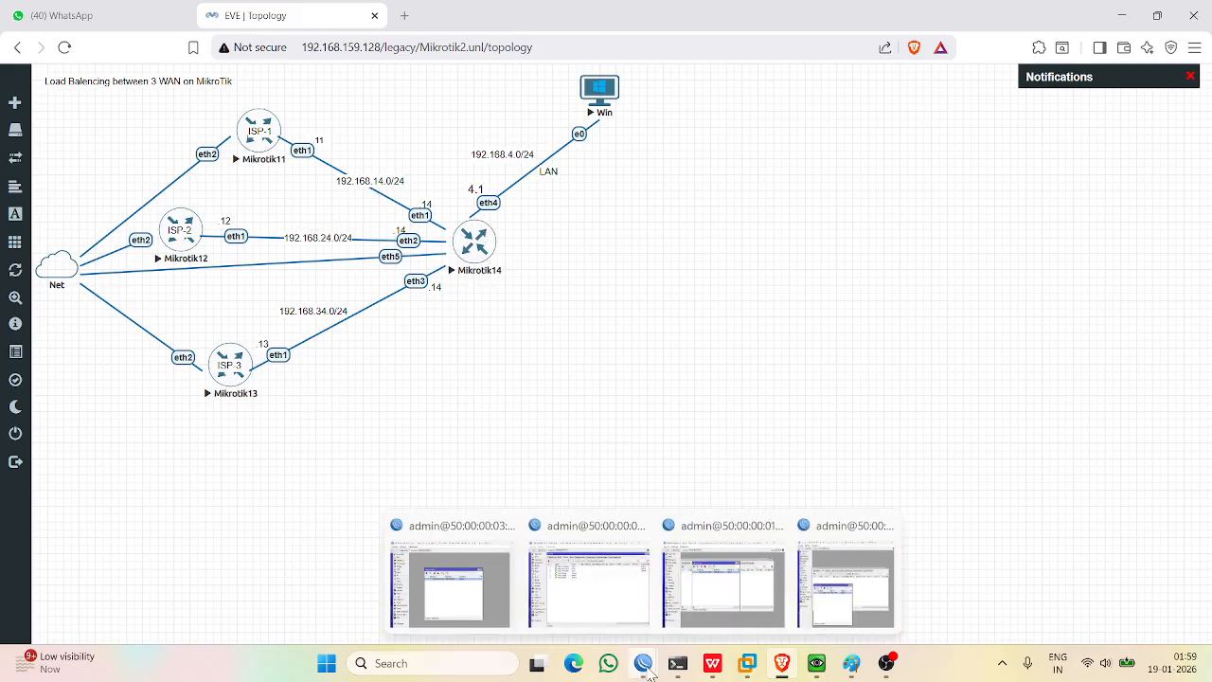
click(604, 617)
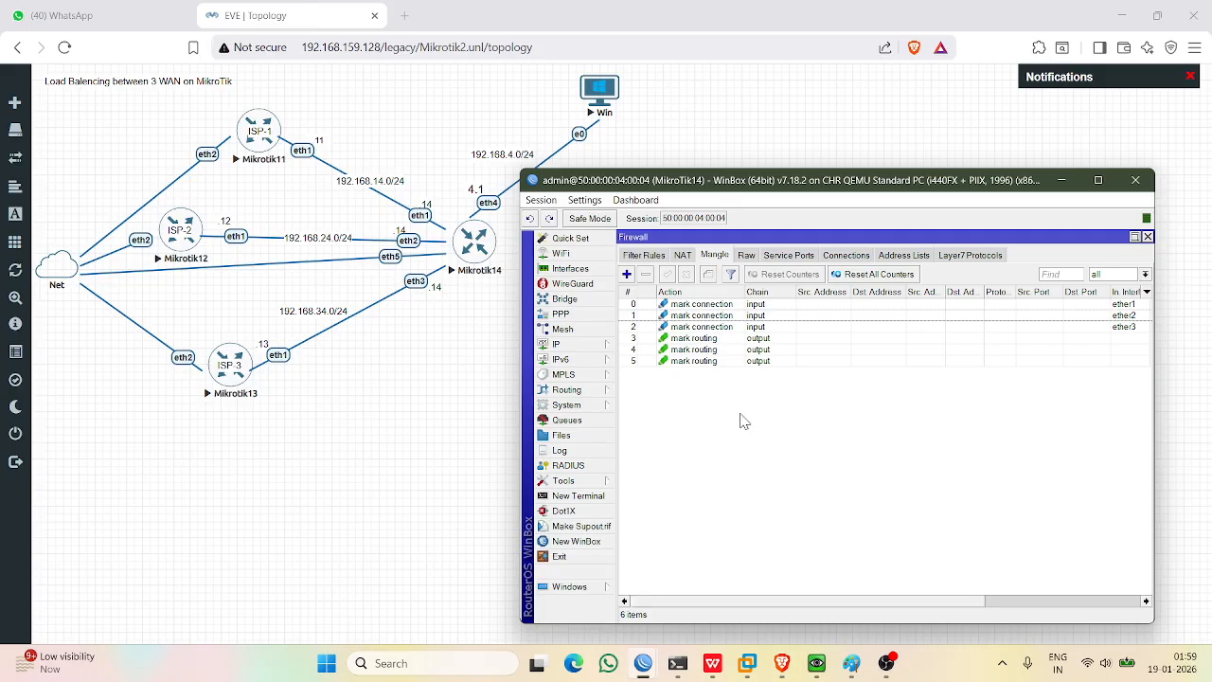
Start a new mangle rule with the prerouting chain and ether4 as its in-interface.
click(626, 275)
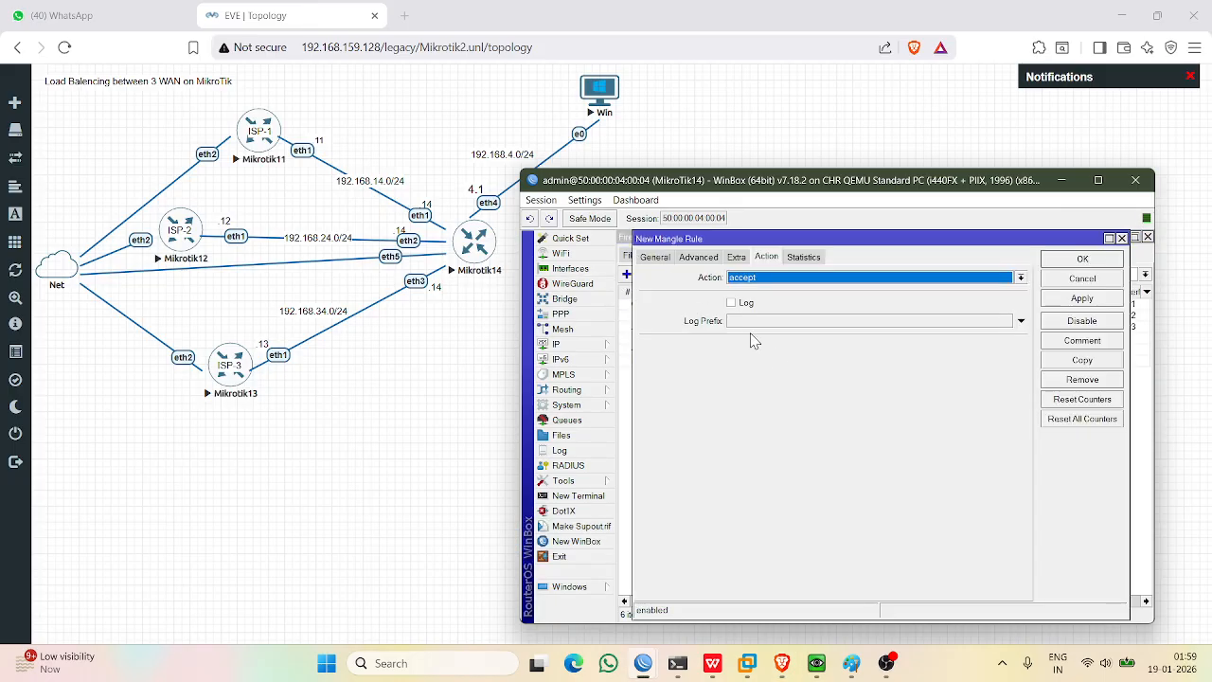
drag(804, 281, 737, 282)
click(810, 275)
drag(809, 274, 731, 277)
click(792, 276)
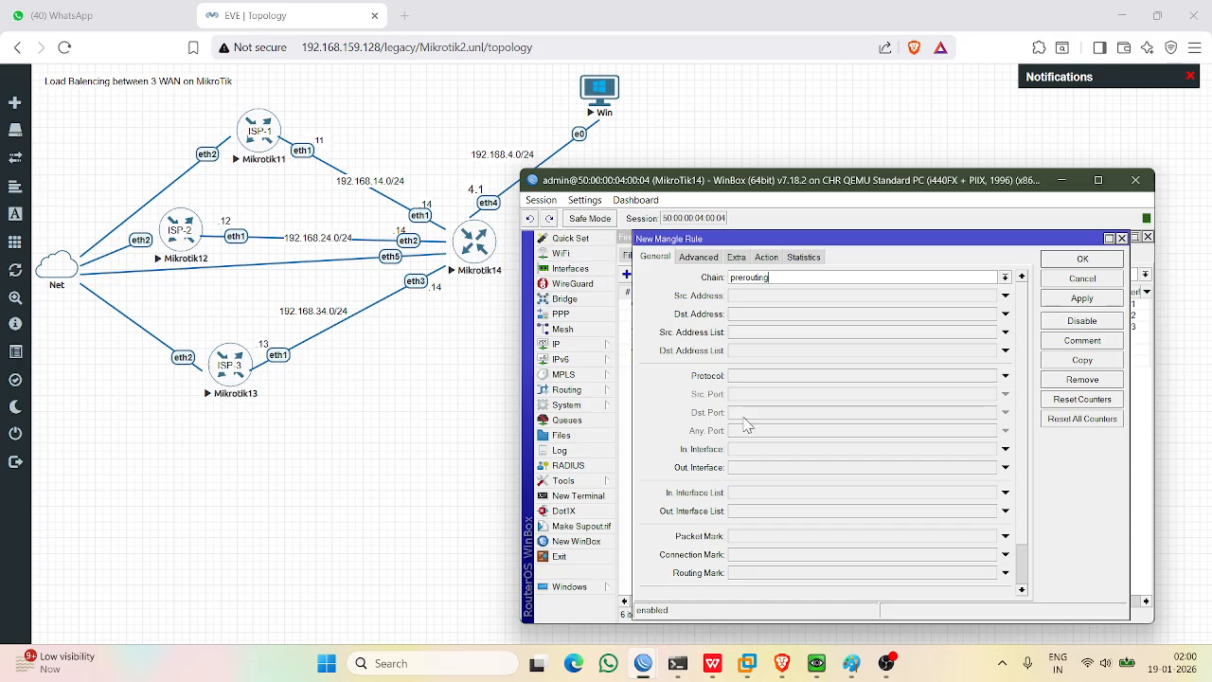
click(749, 449)
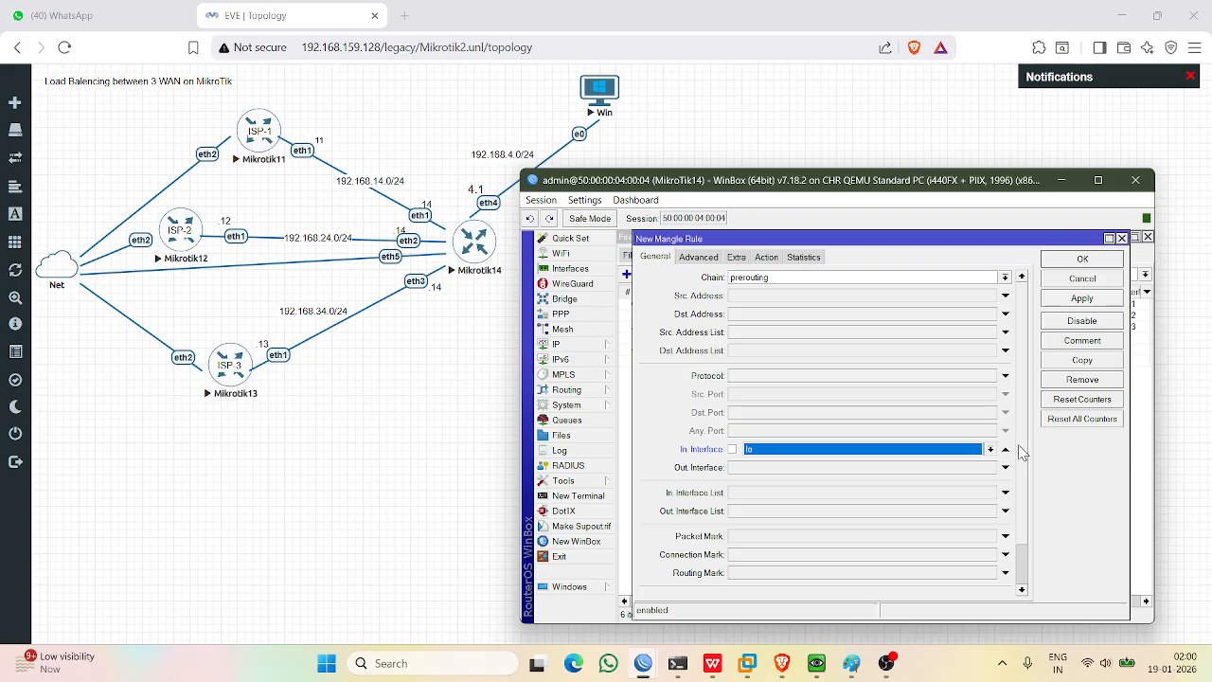
click(990, 450)
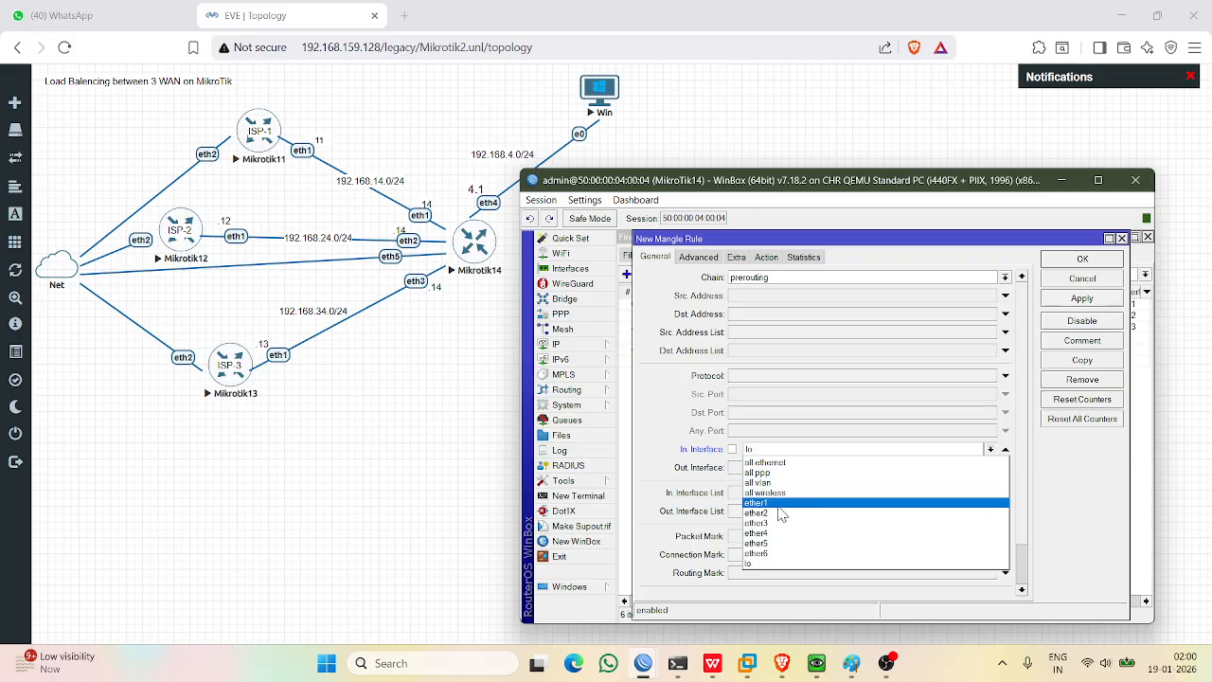
click(756, 534)
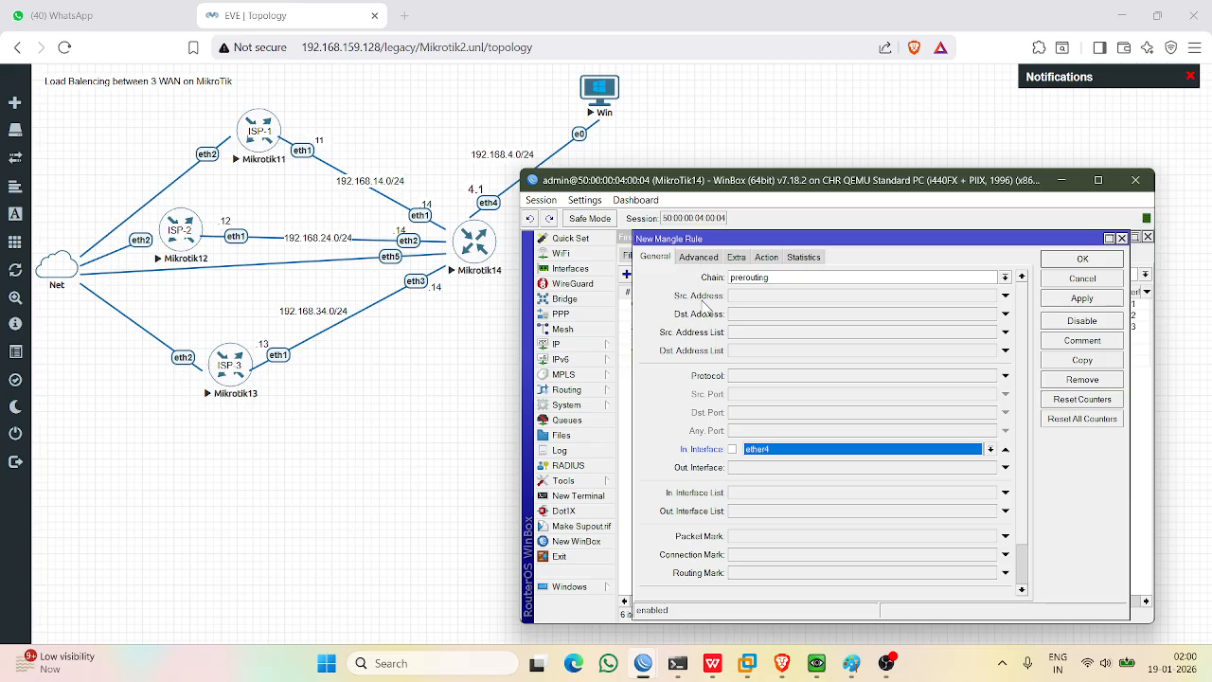
Set the new rule's per connection classifier to src address and port with denominator 3 and remainder 0.
click(697, 259)
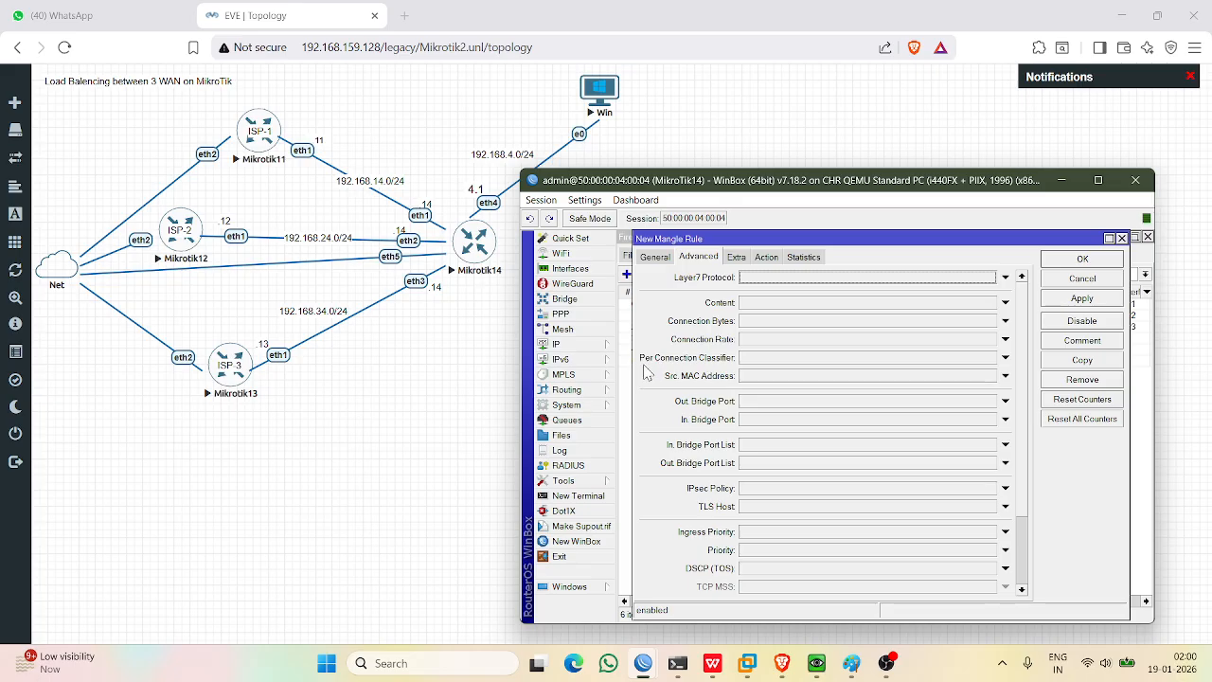
click(819, 360)
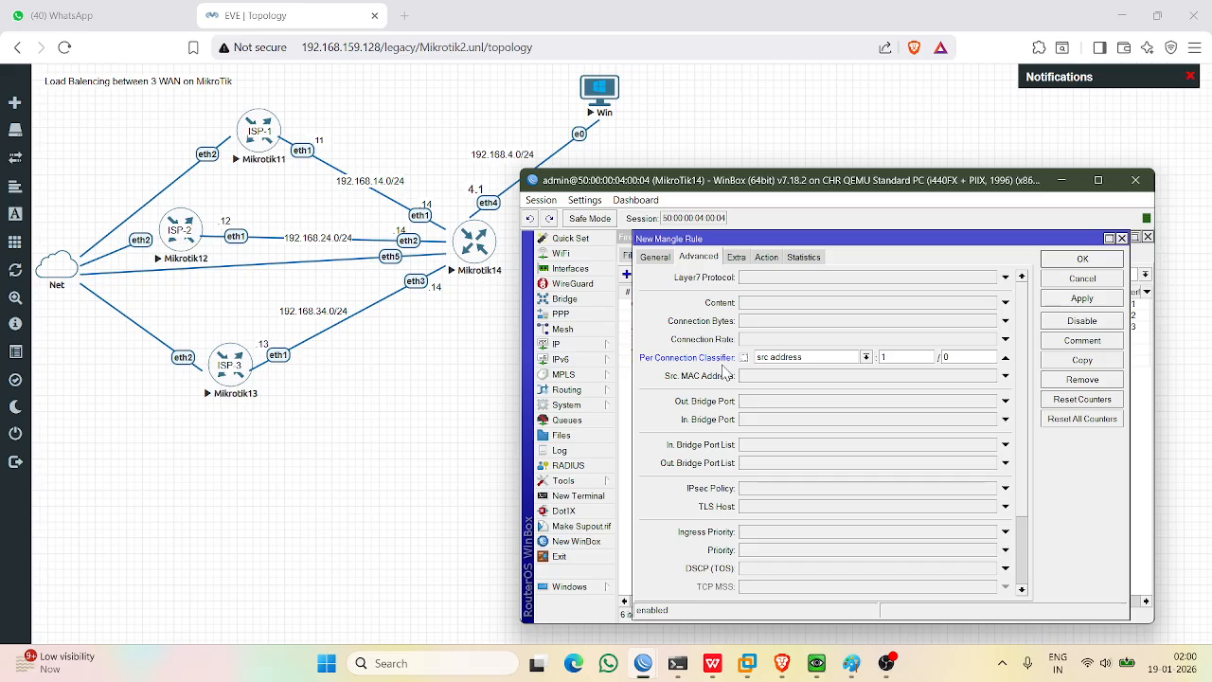
click(867, 359)
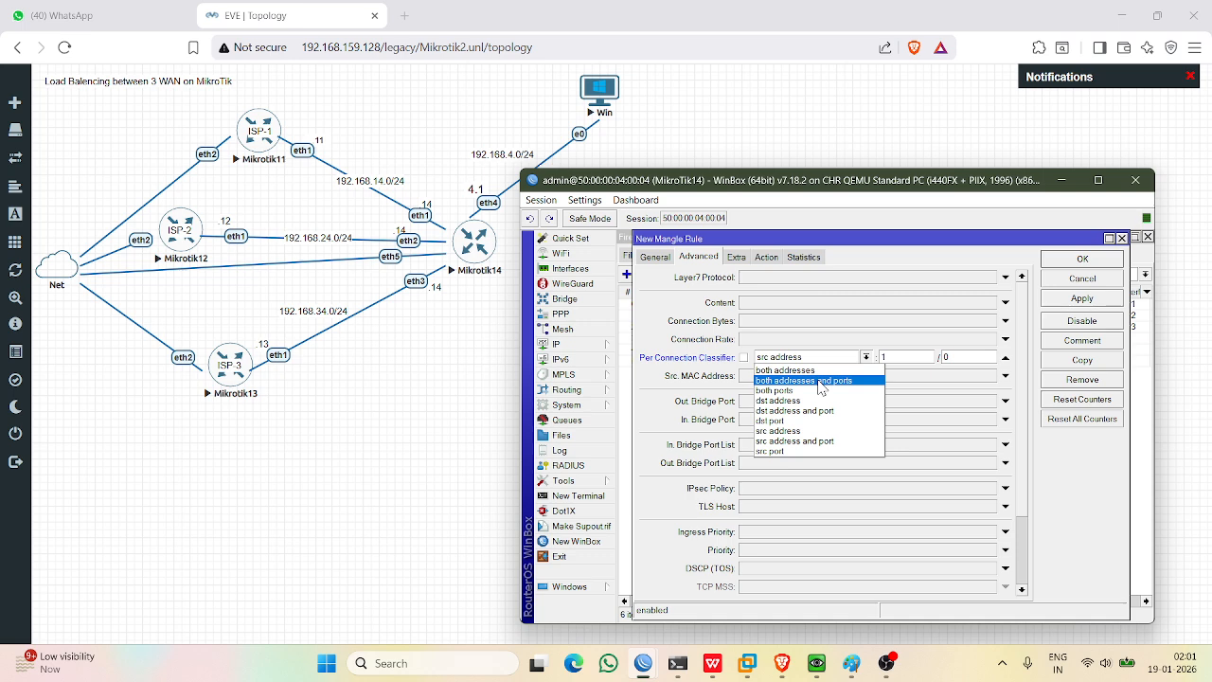
click(810, 442)
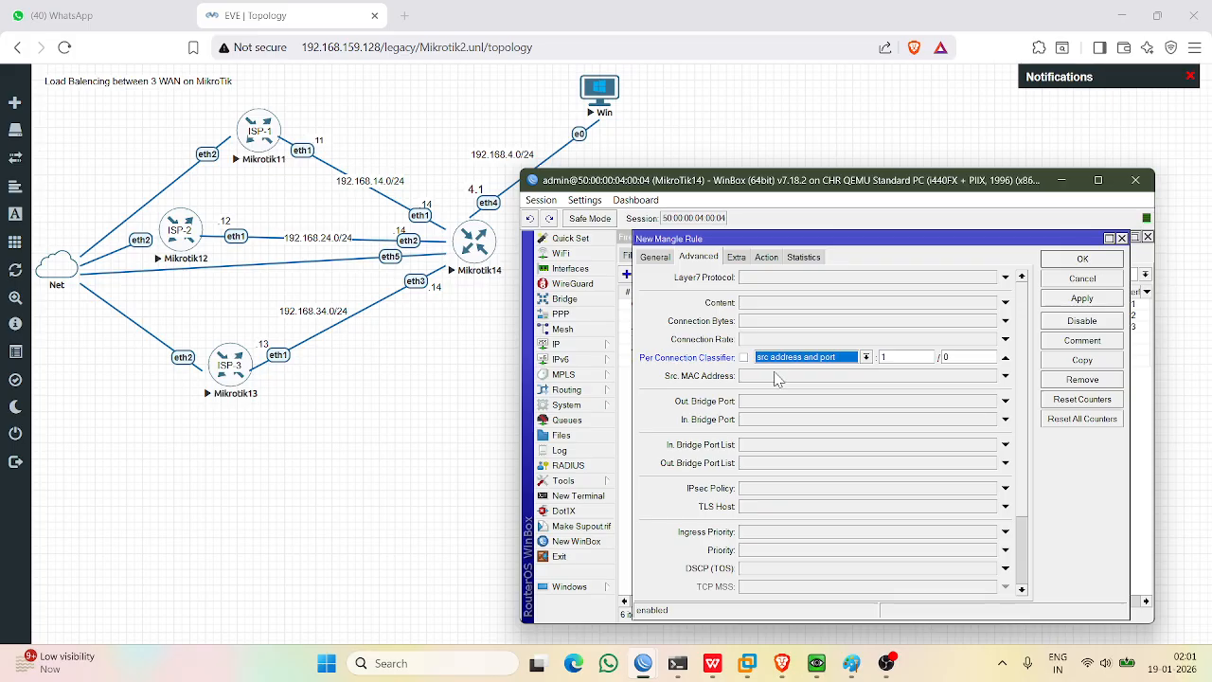
click(900, 357)
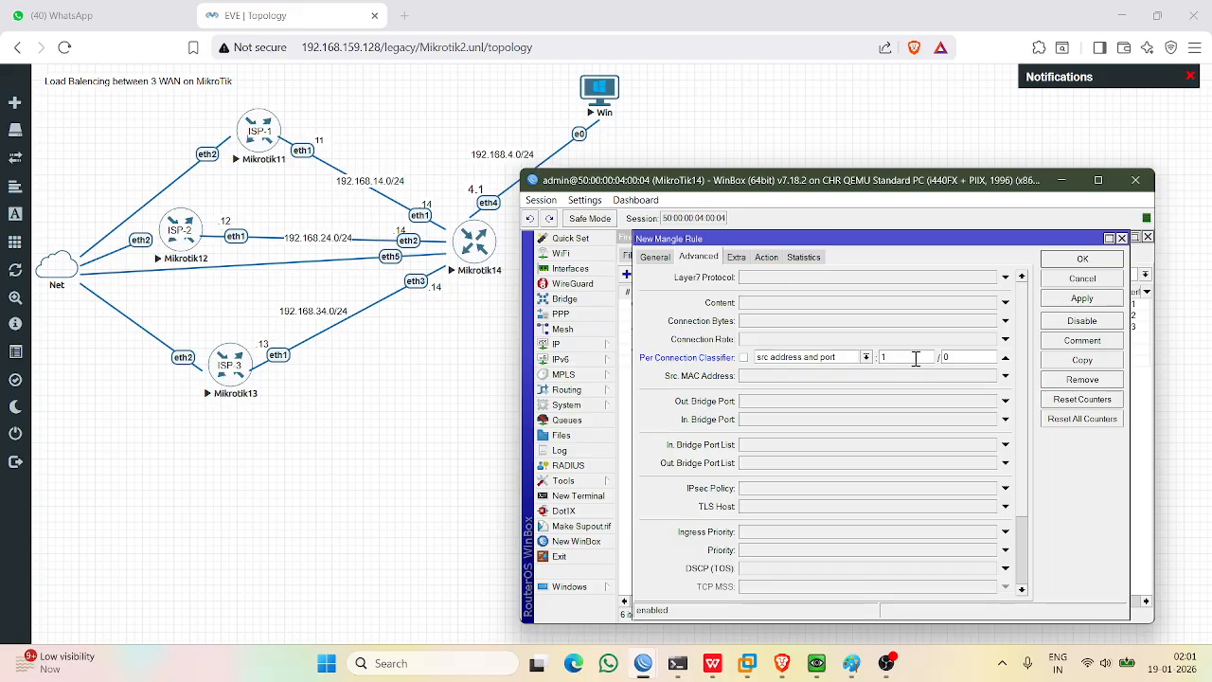
key(BackSpace)
text(3)
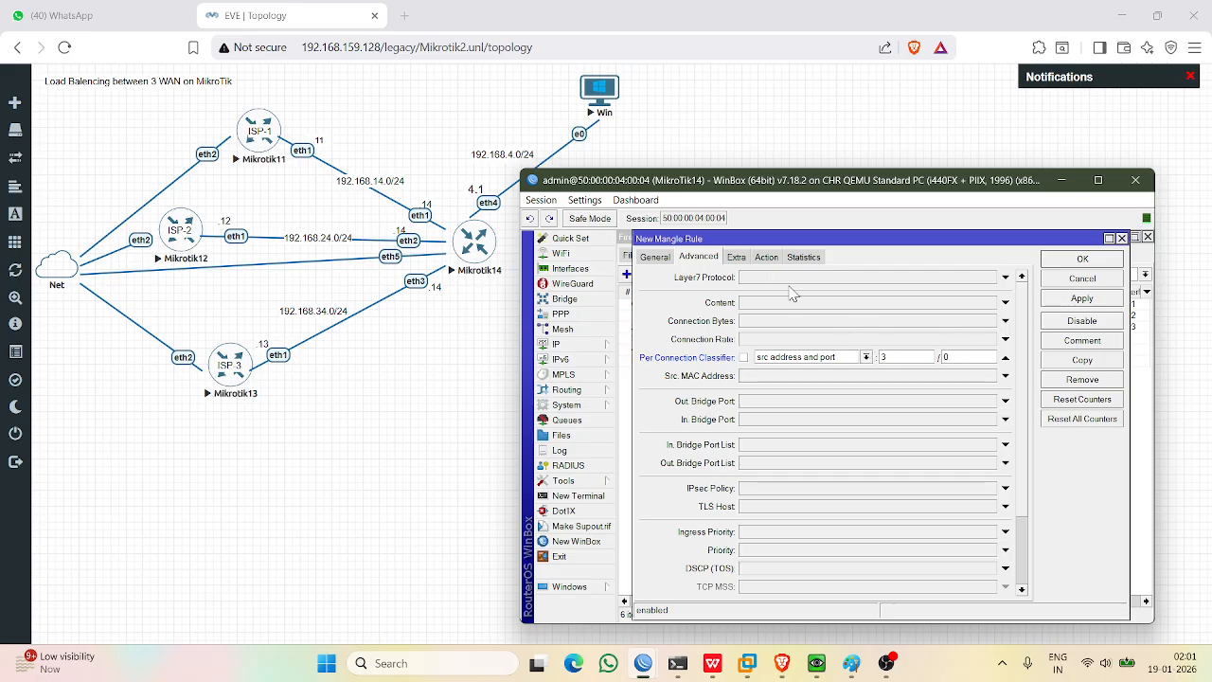
Set the new rule's destination address type to local and negate the match.
click(737, 259)
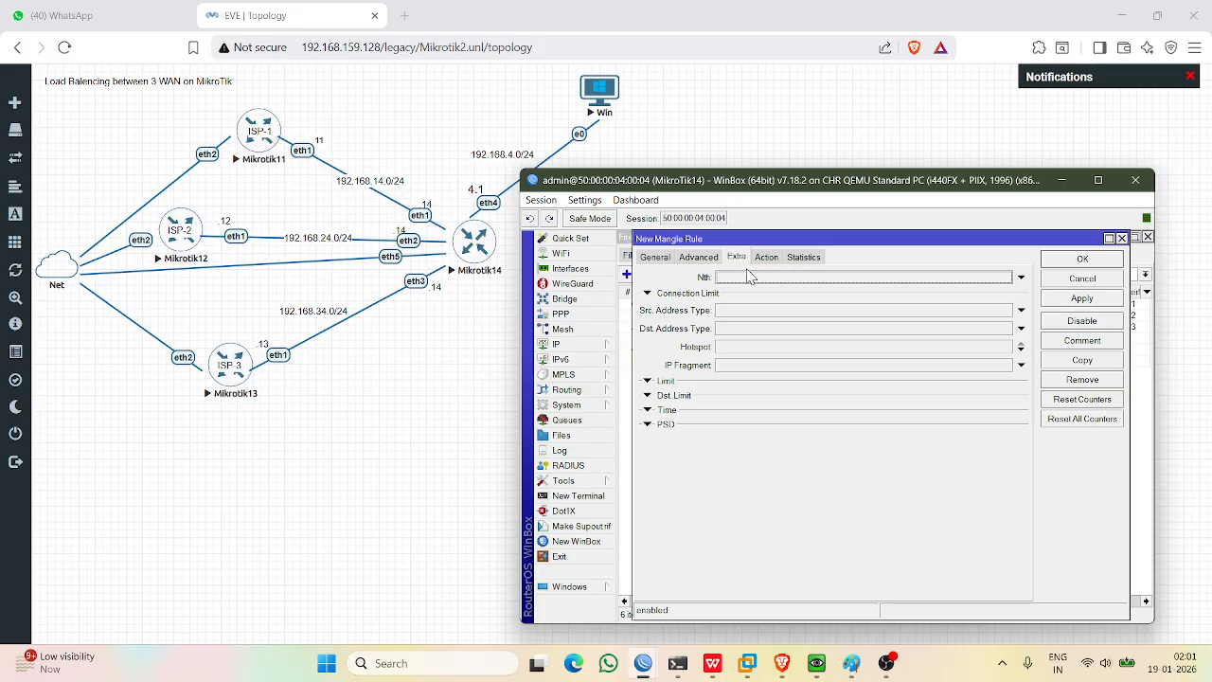
click(720, 331)
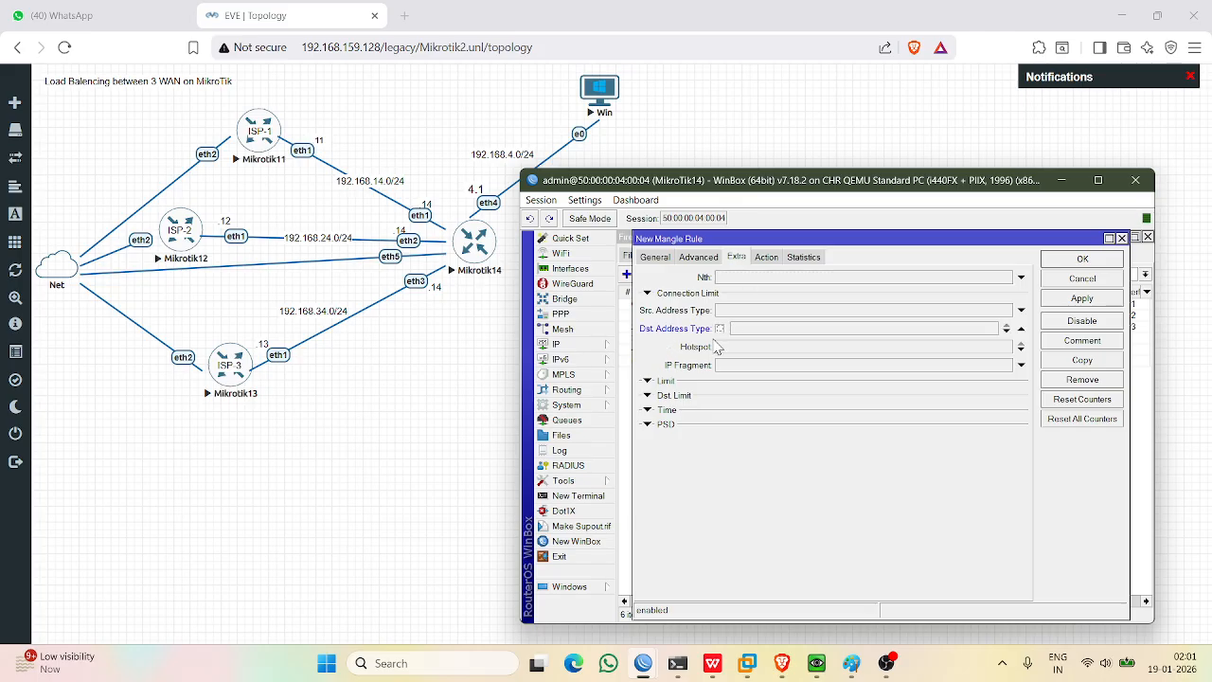
click(994, 334)
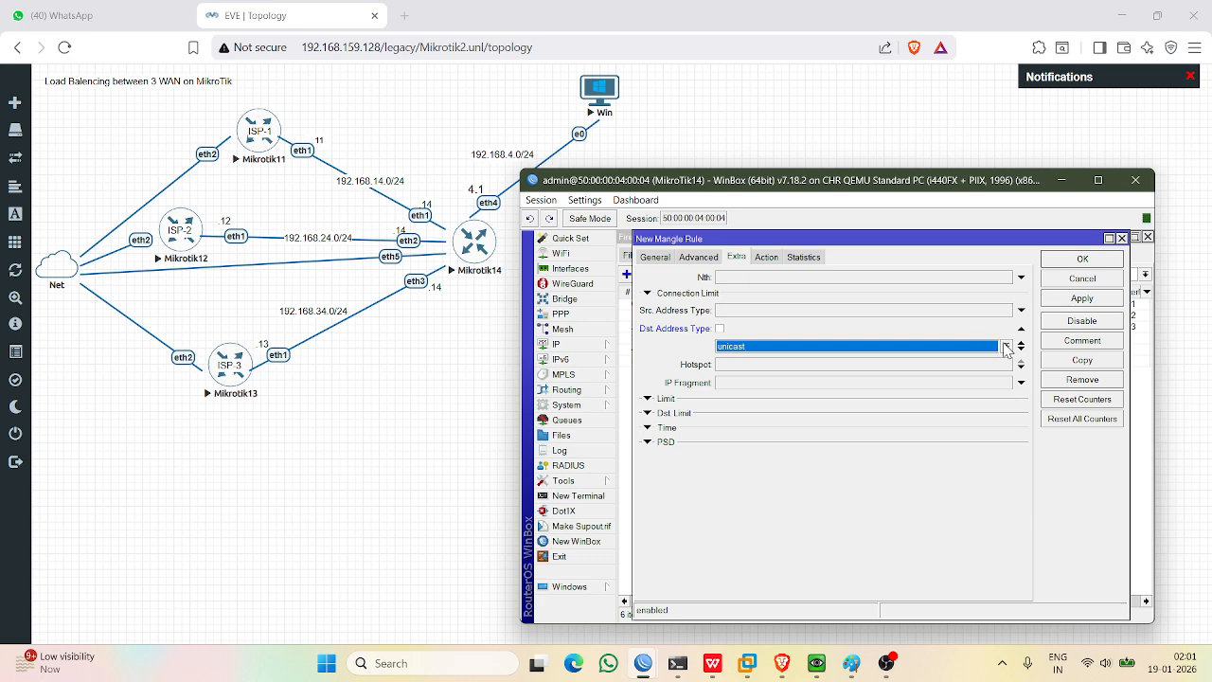
click(1007, 346)
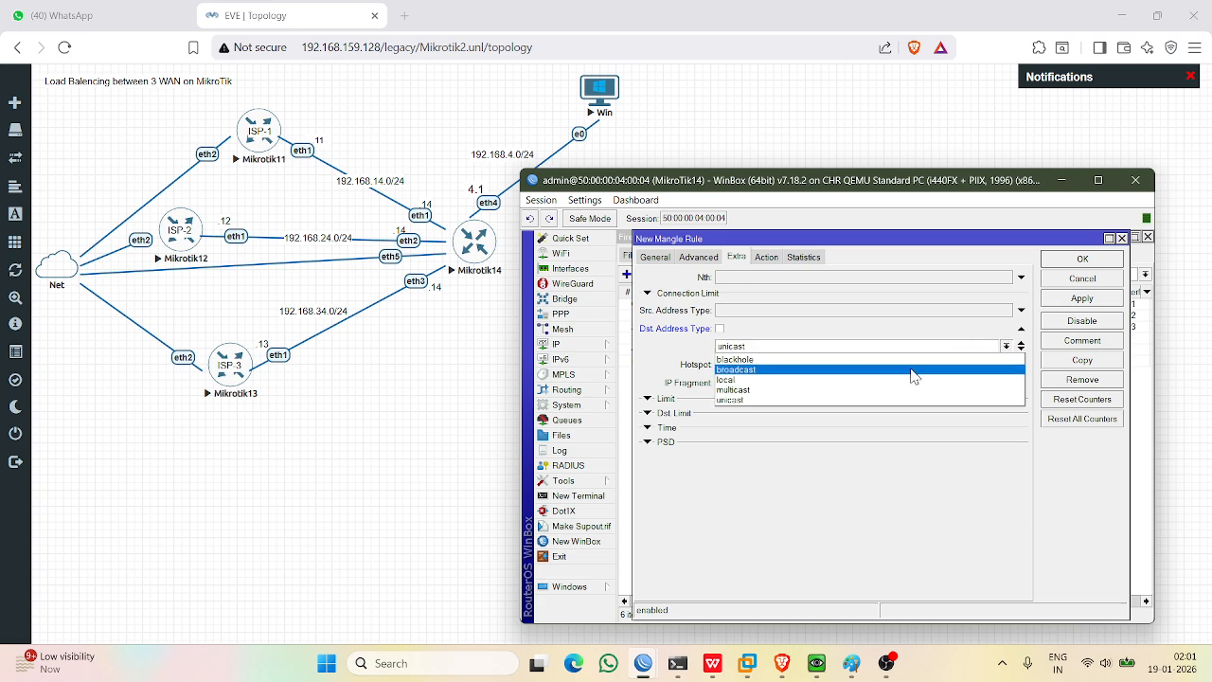
click(790, 385)
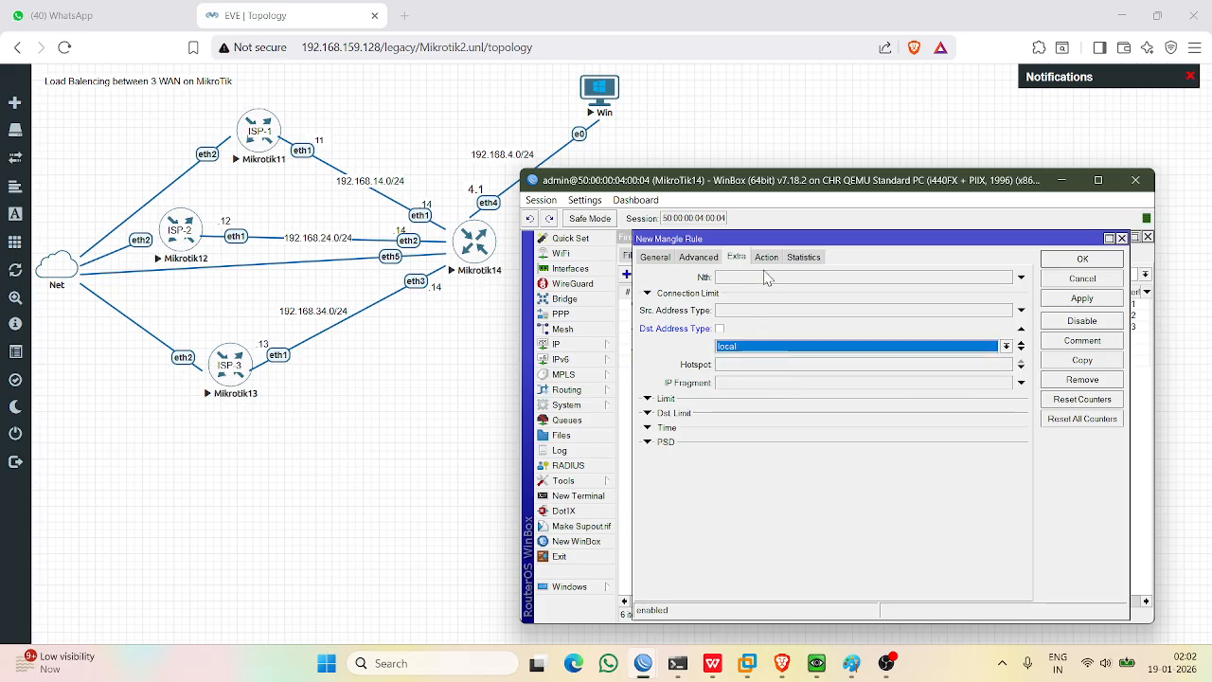
click(720, 327)
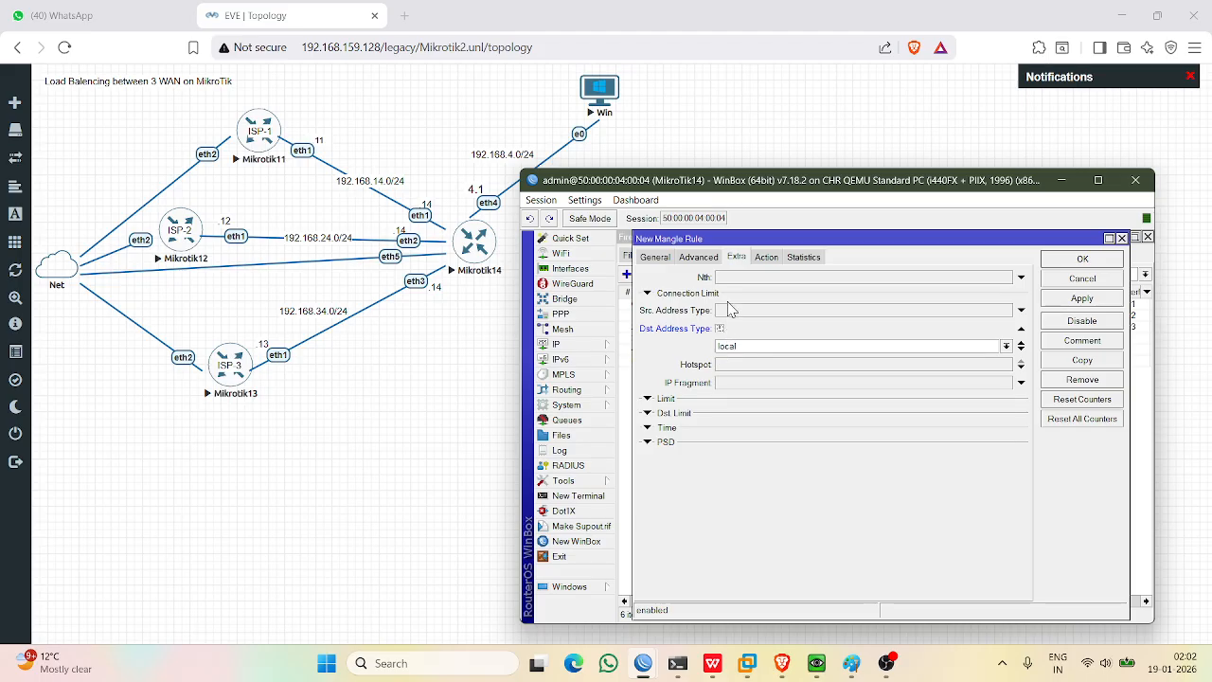
Compare the new rule's per connection classifier with its negated local destination address type.
click(699, 259)
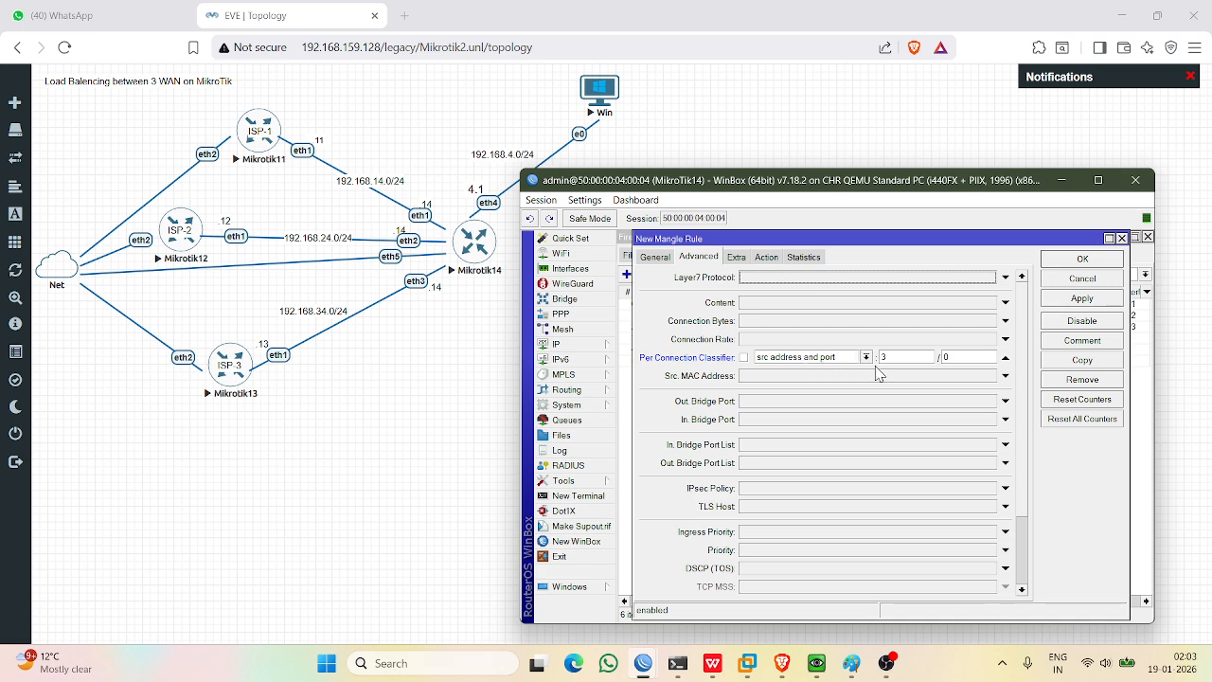
click(738, 259)
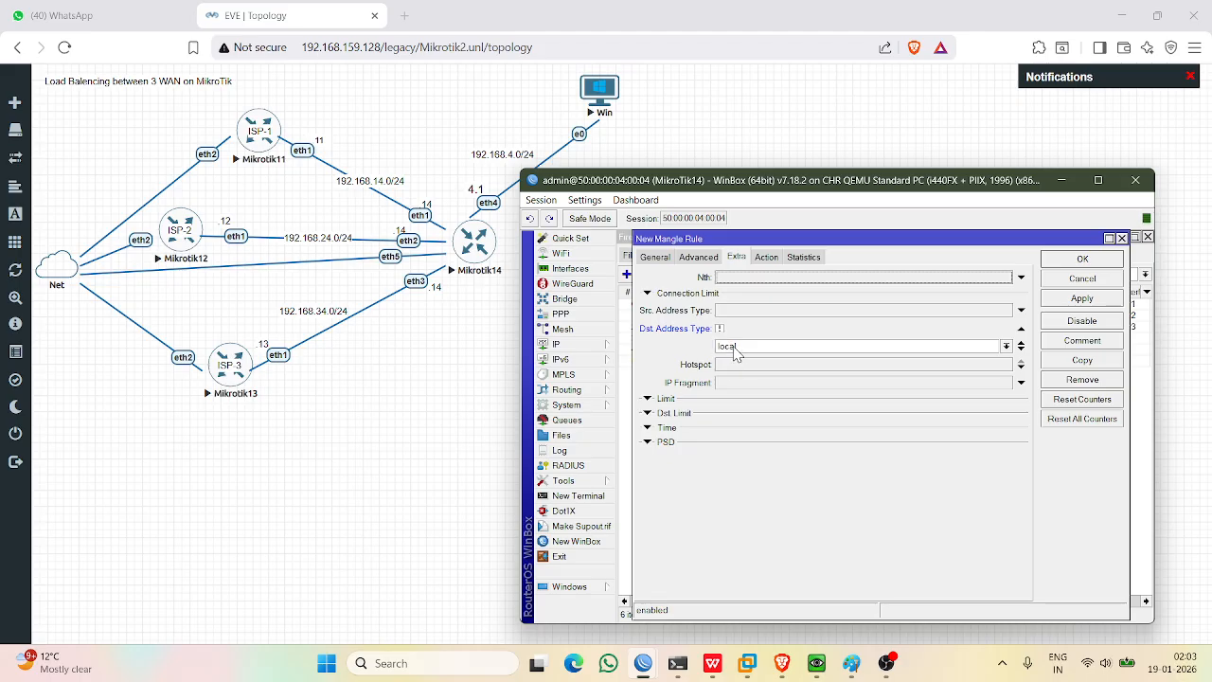
click(698, 258)
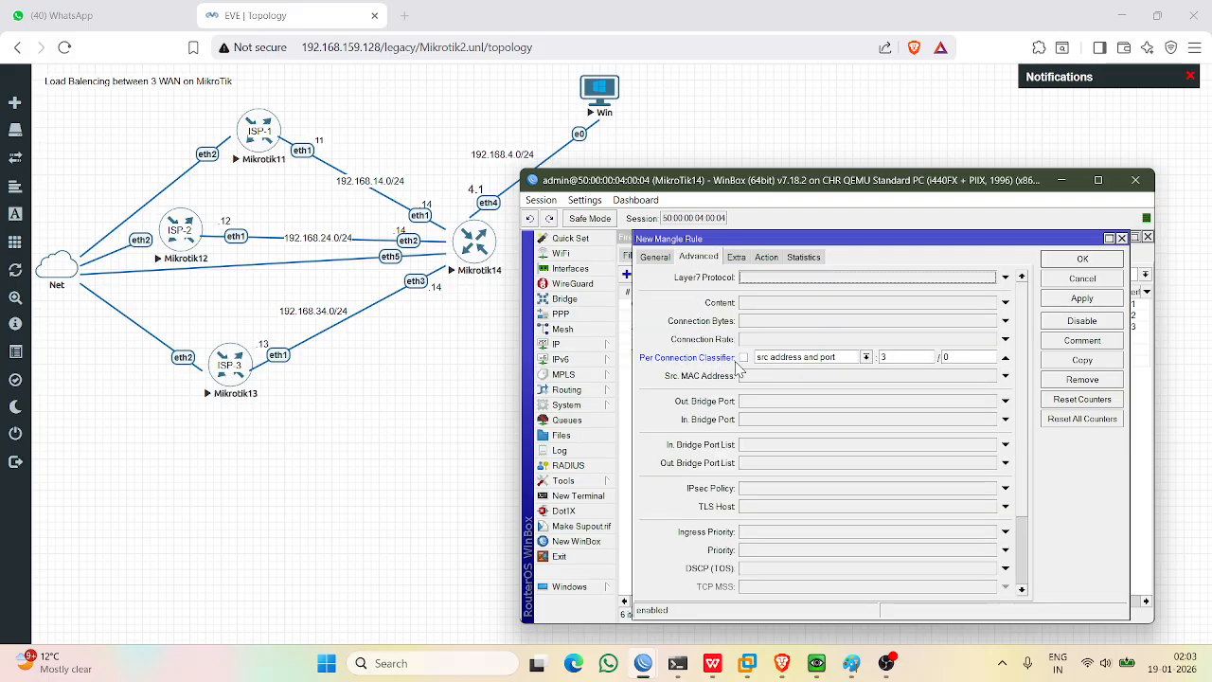
click(738, 258)
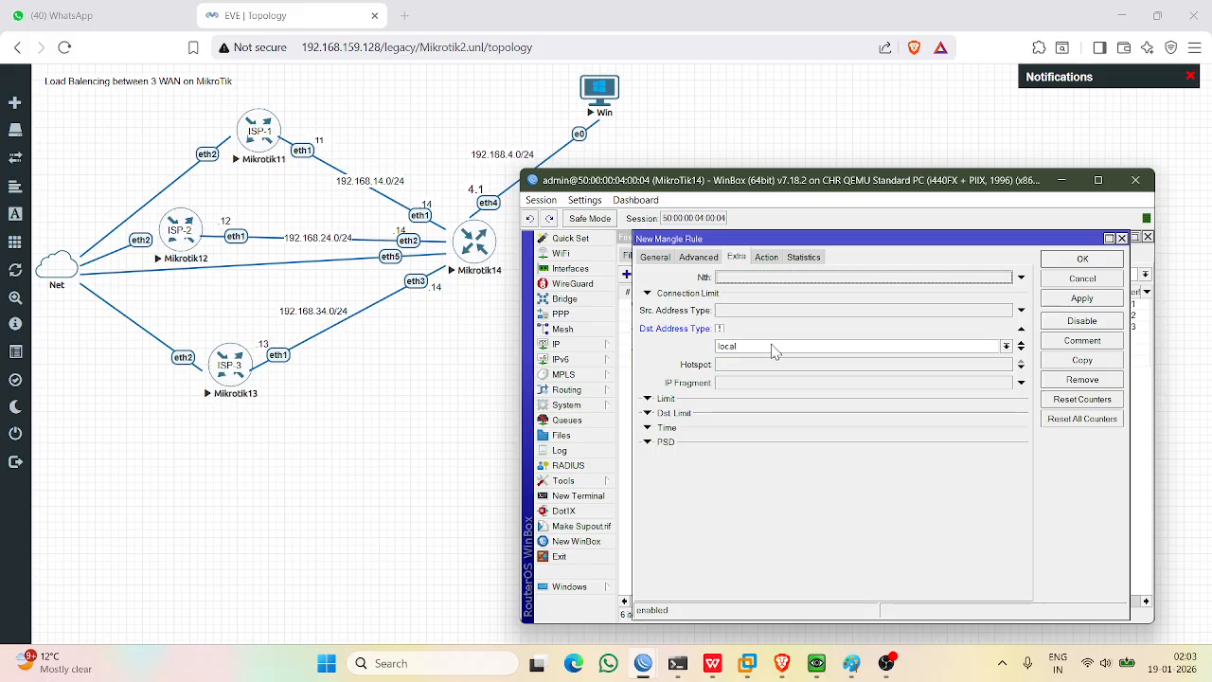
click(705, 256)
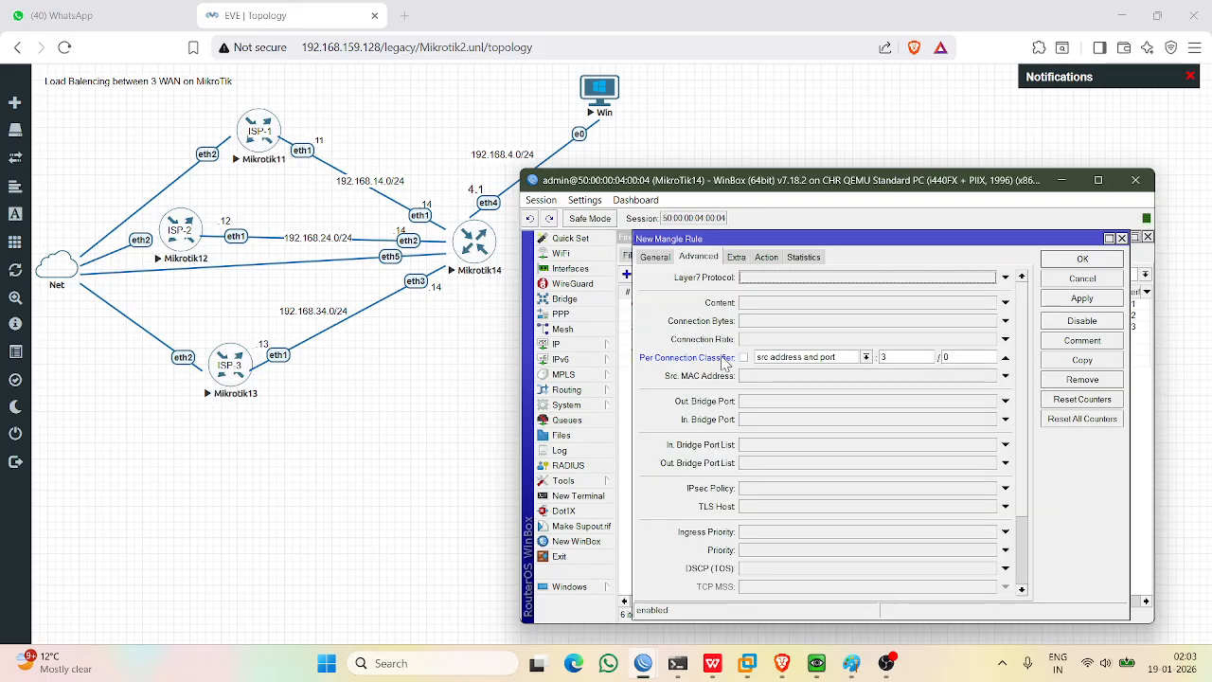
click(735, 259)
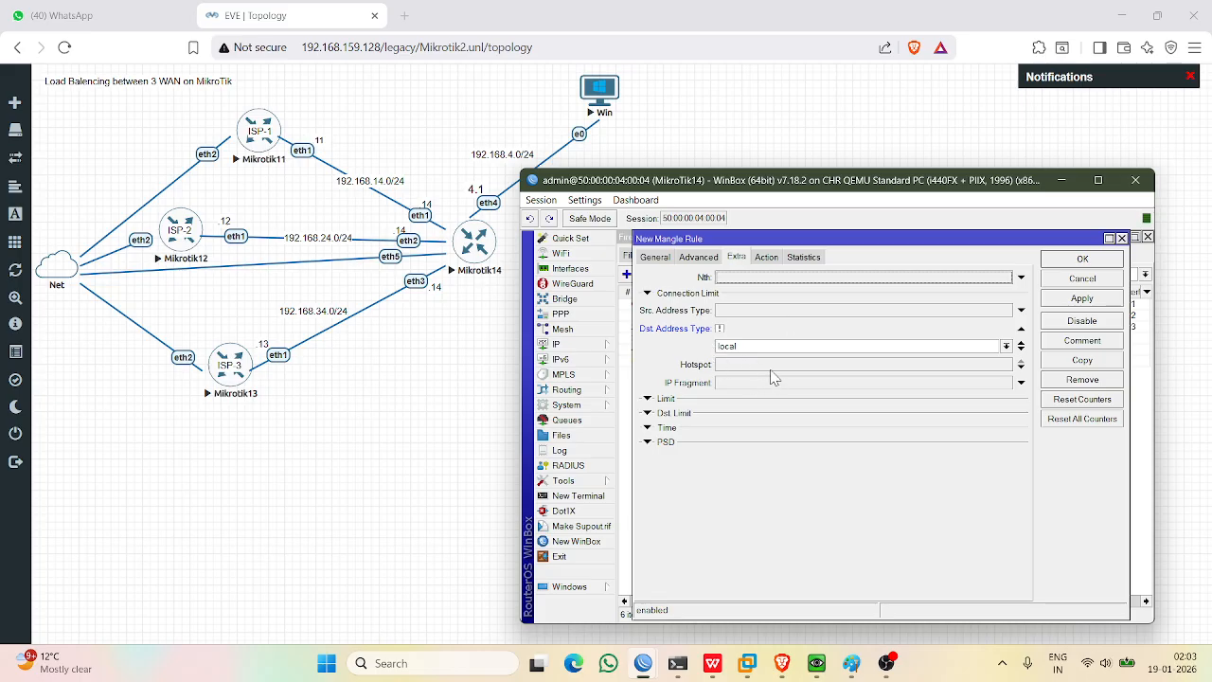
Set the new mangle rule's action to mark connection with the new connection mark WAN1_Conn, and apply the rule.
click(765, 261)
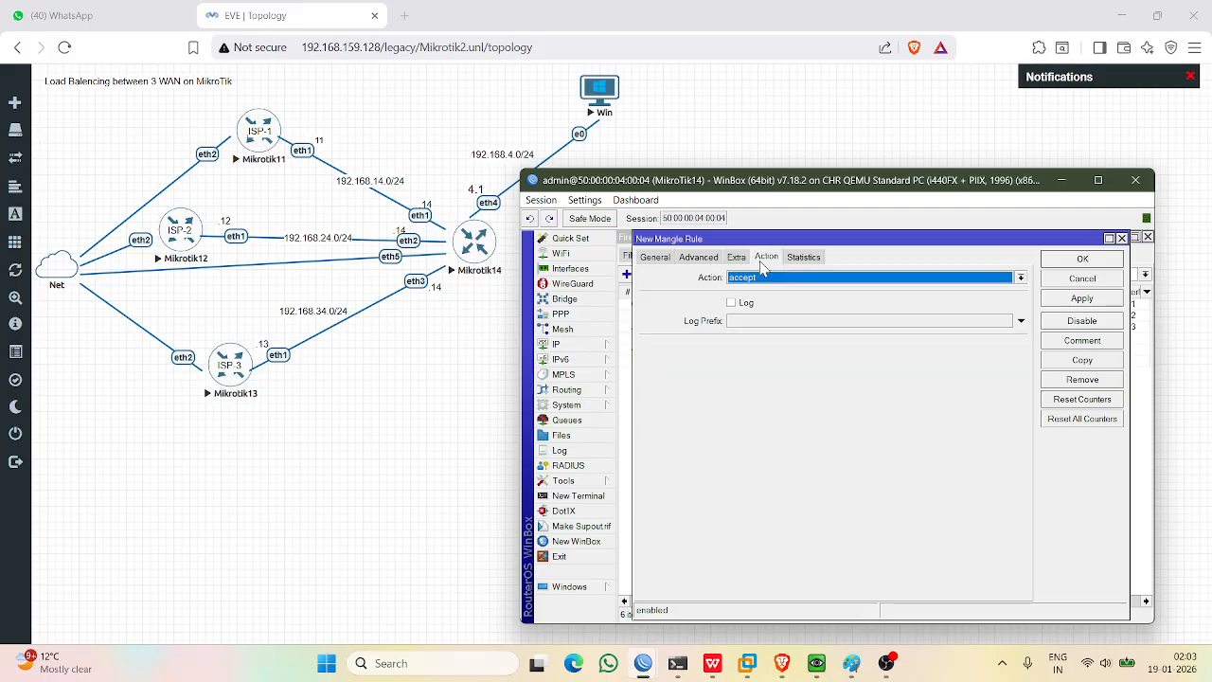
click(770, 278)
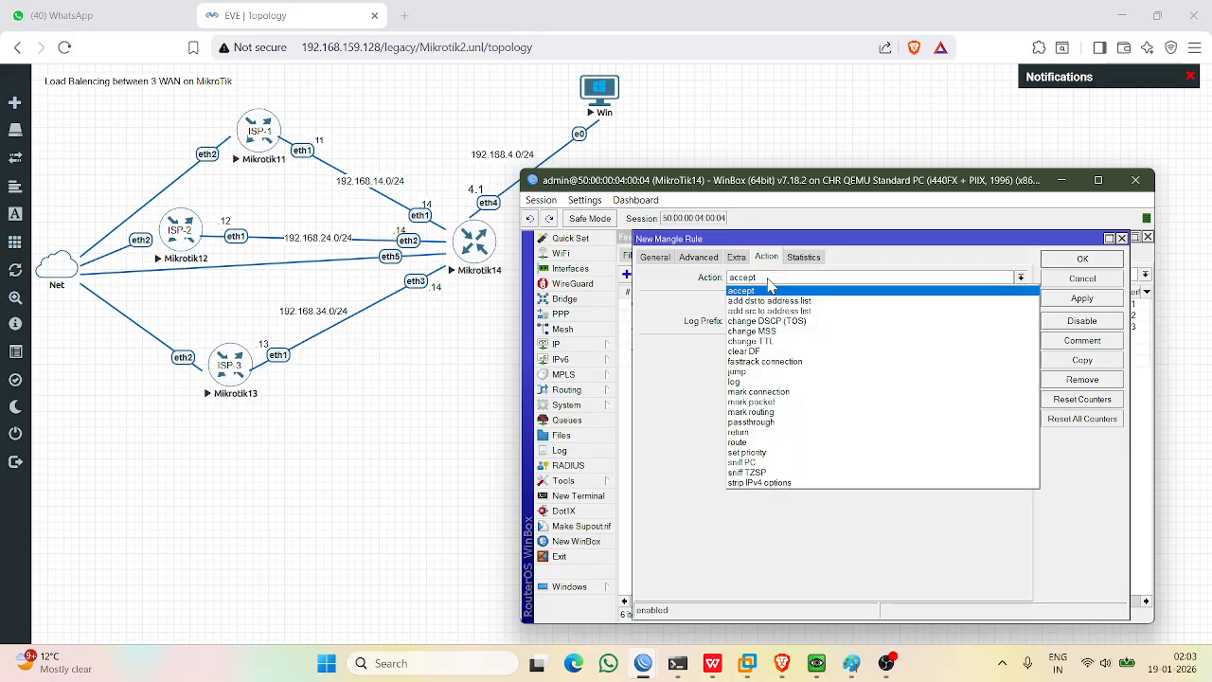
click(769, 392)
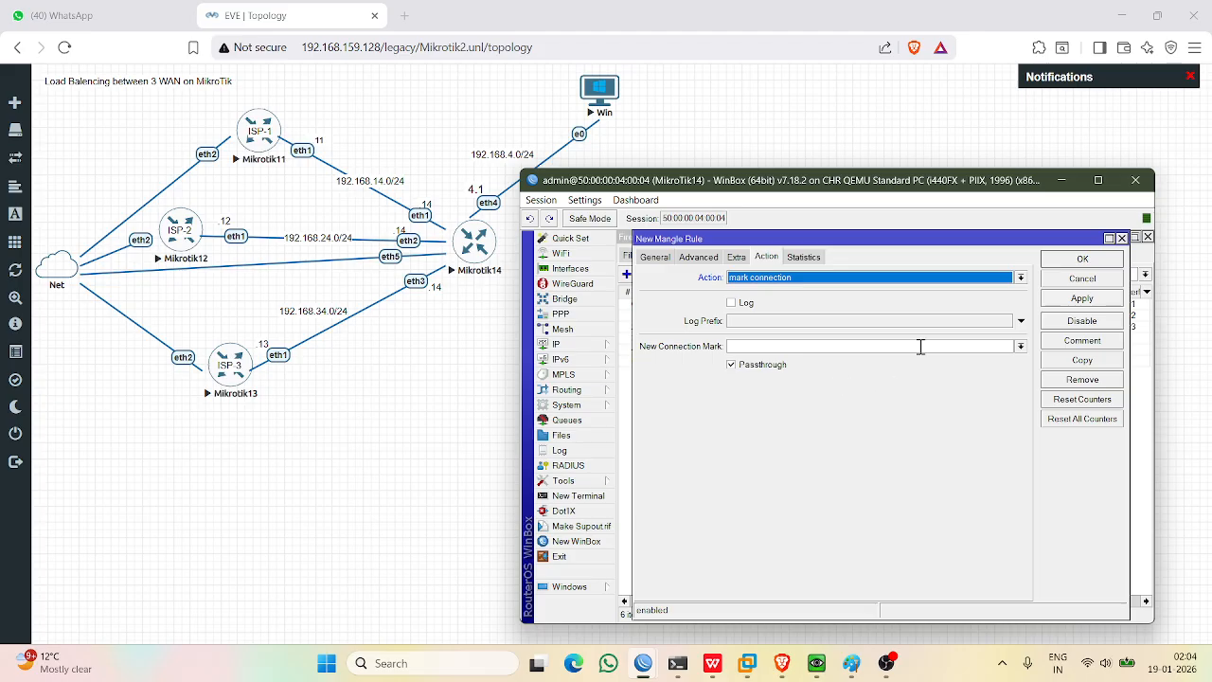
click(1020, 345)
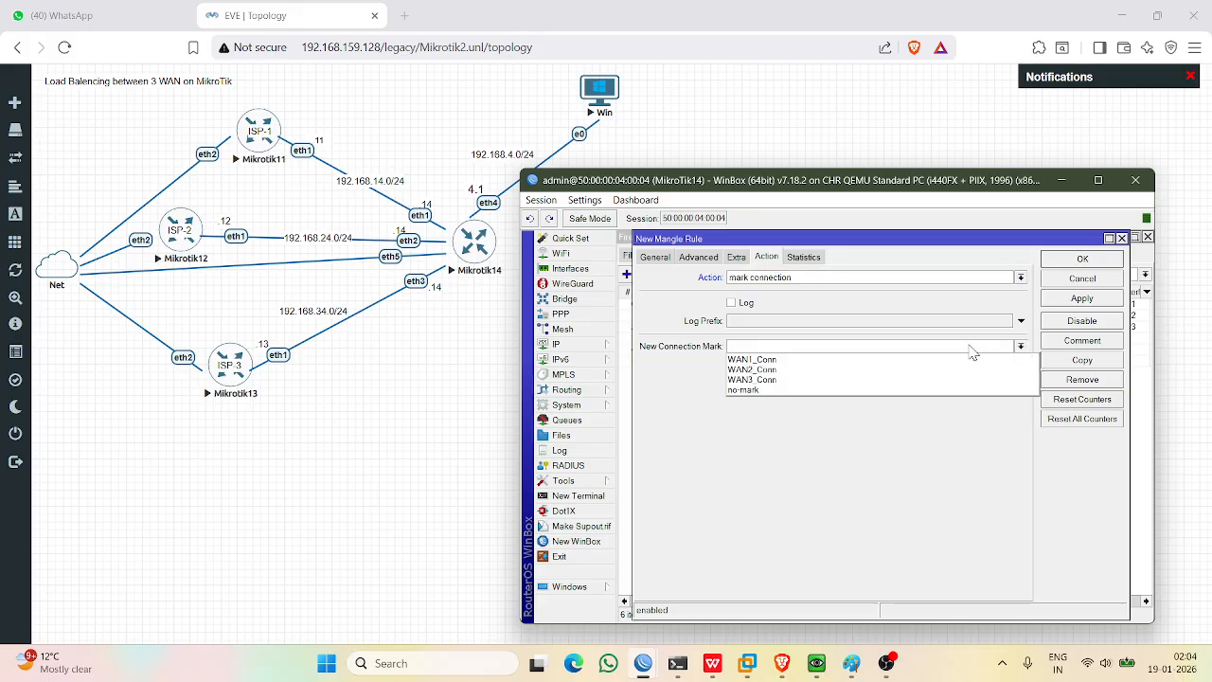
click(836, 359)
click(812, 346)
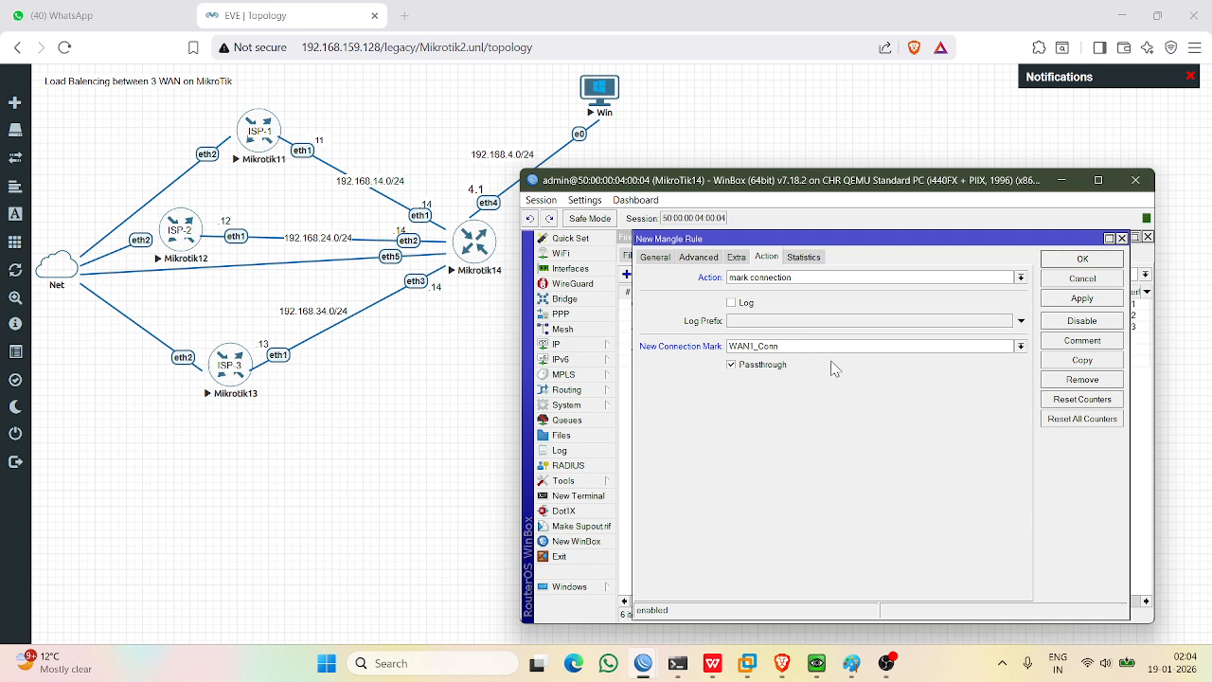
click(651, 259)
click(787, 282)
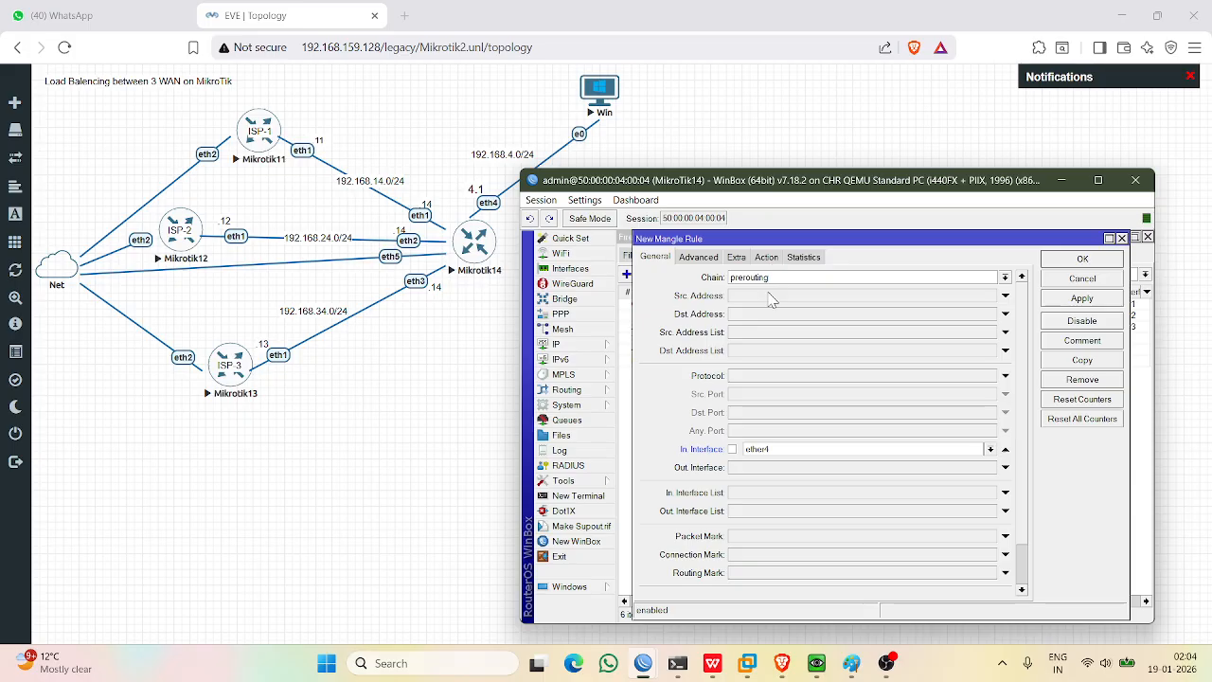
click(768, 258)
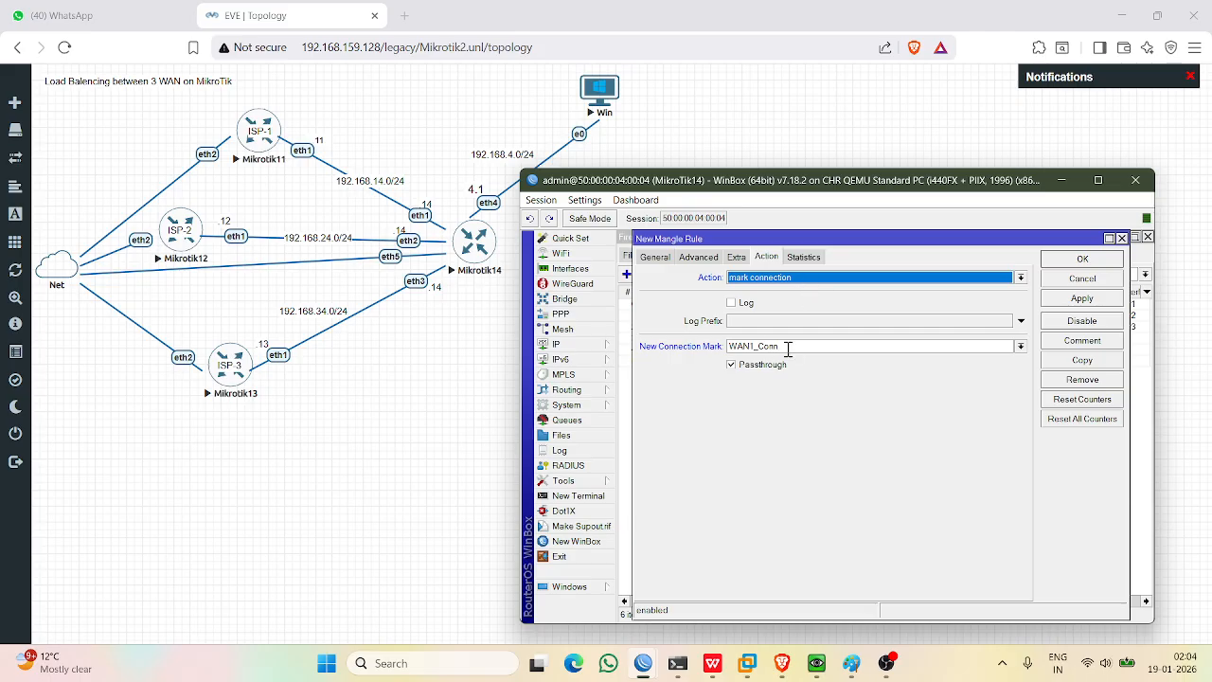
click(1082, 298)
Review the WAN1 prerouting rule's destination address type, action and in-interface, and examine the available Per Connection Classifier options.
click(738, 257)
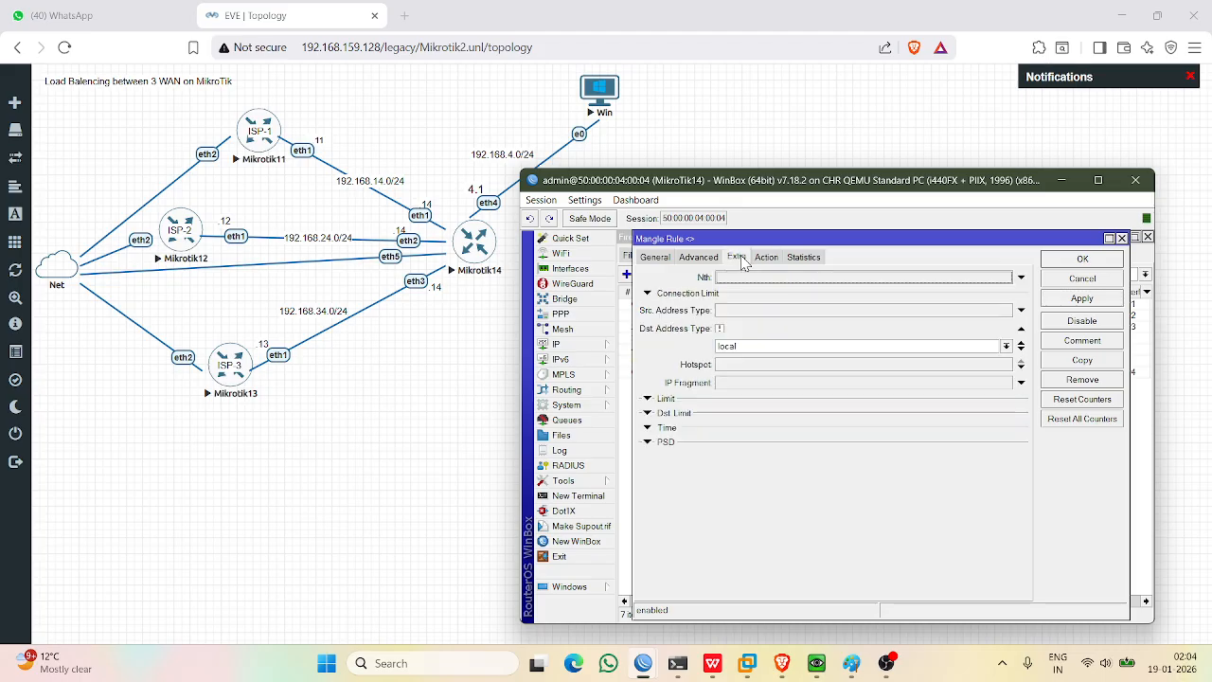
click(766, 257)
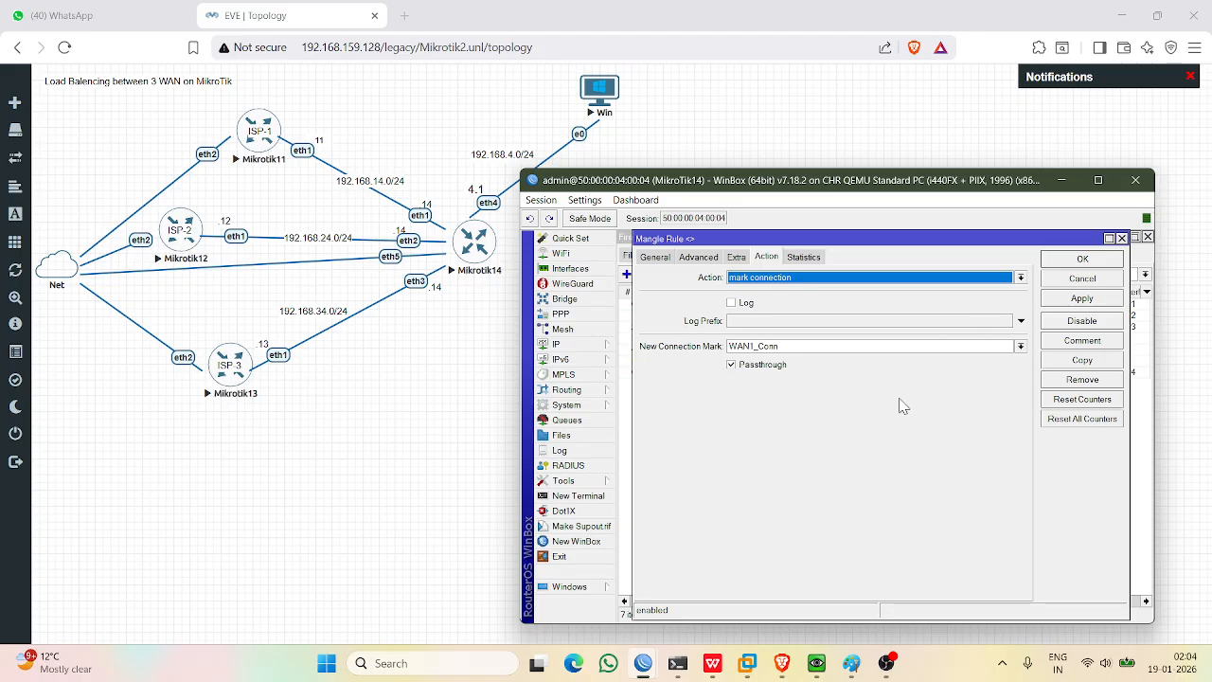
click(654, 257)
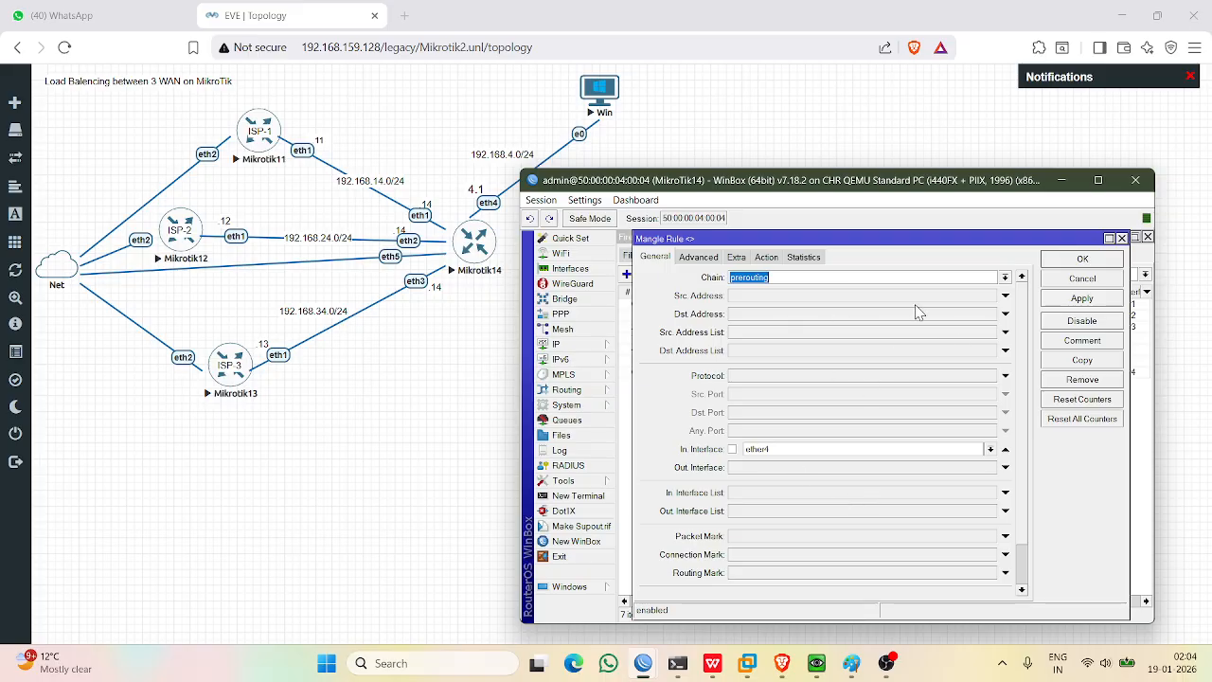
click(700, 258)
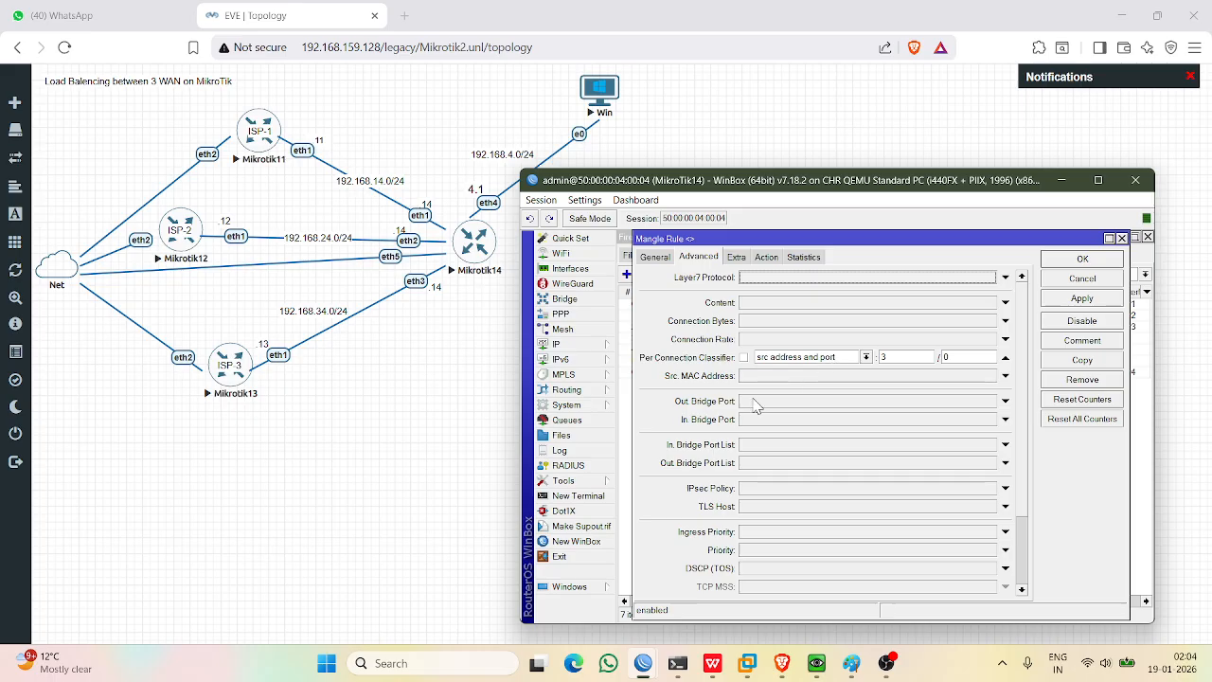
click(866, 357)
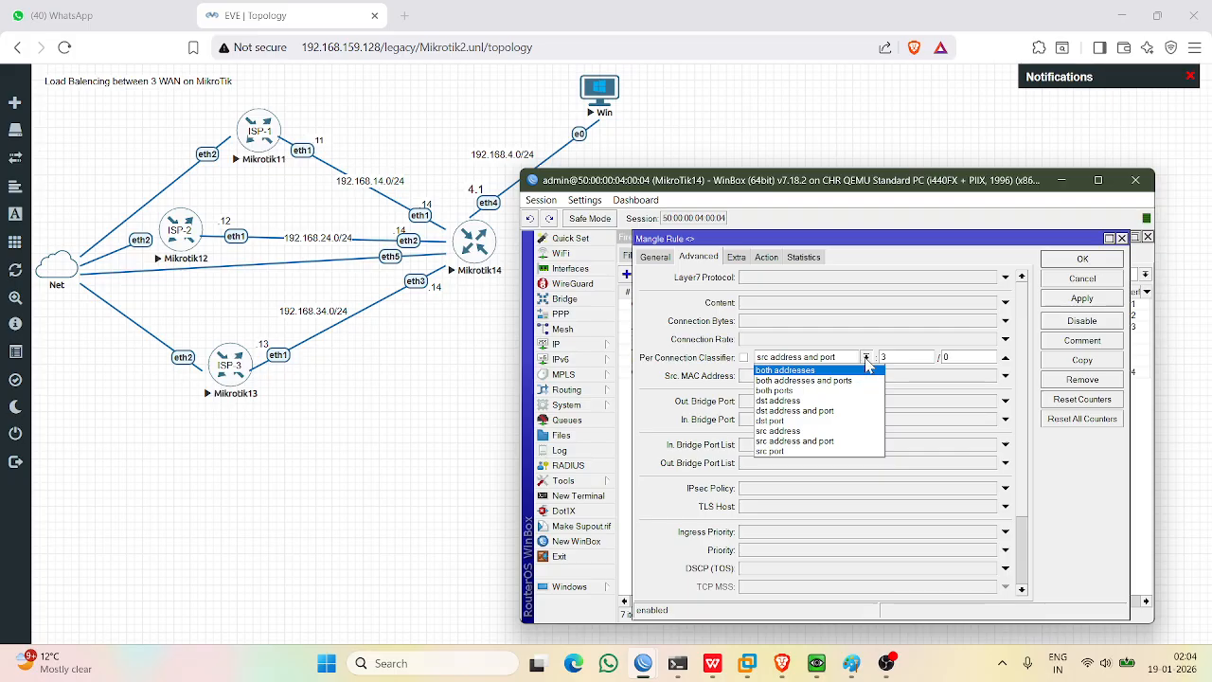
click(866, 358)
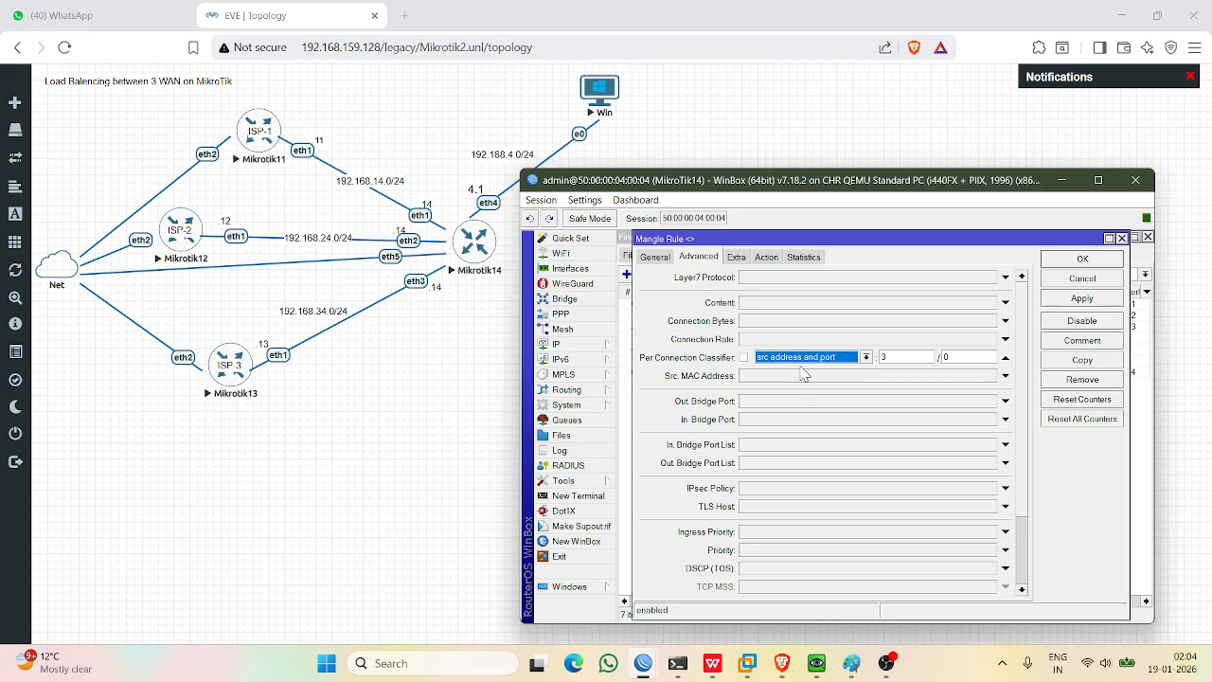
click(865, 357)
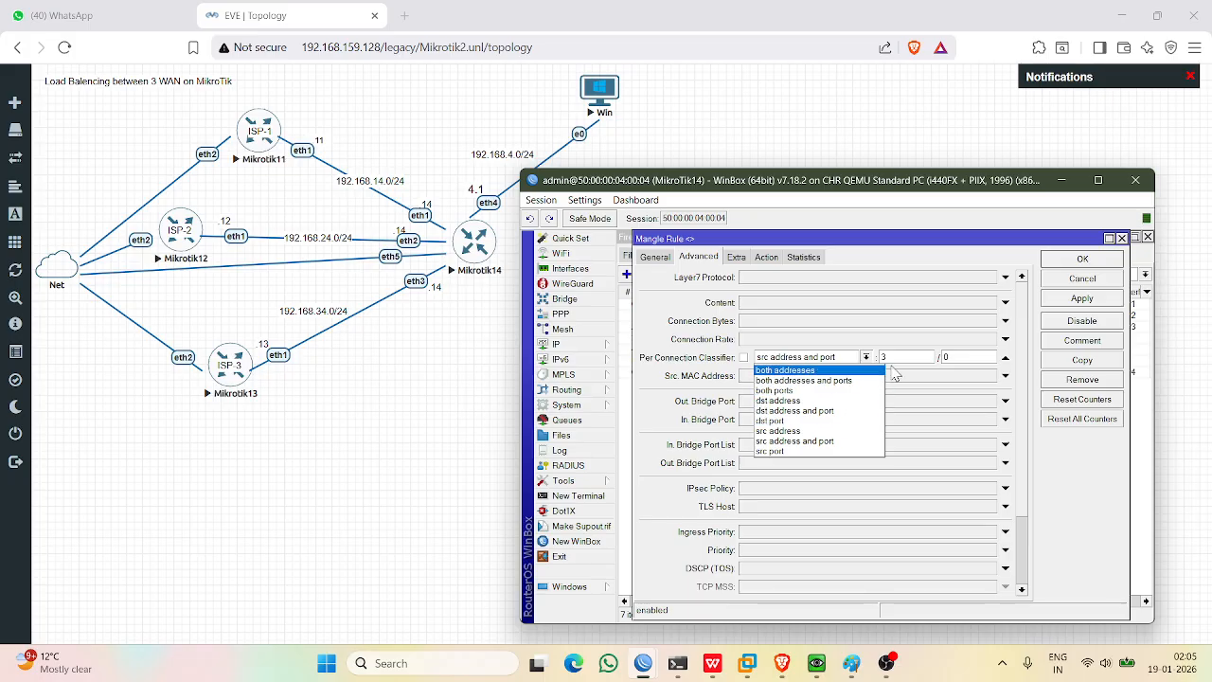
click(654, 339)
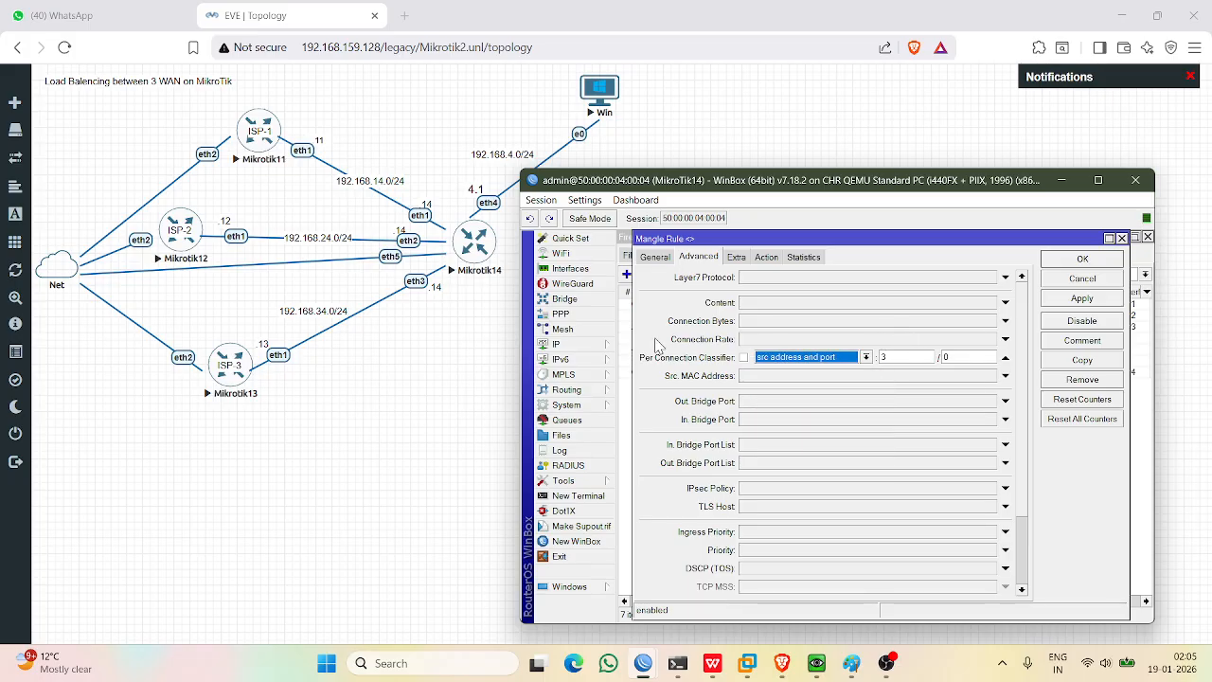
Copy the WAN1 prerouting rule and set the copy's Per Connection Classifier to src address and port 3/1.
click(1073, 360)
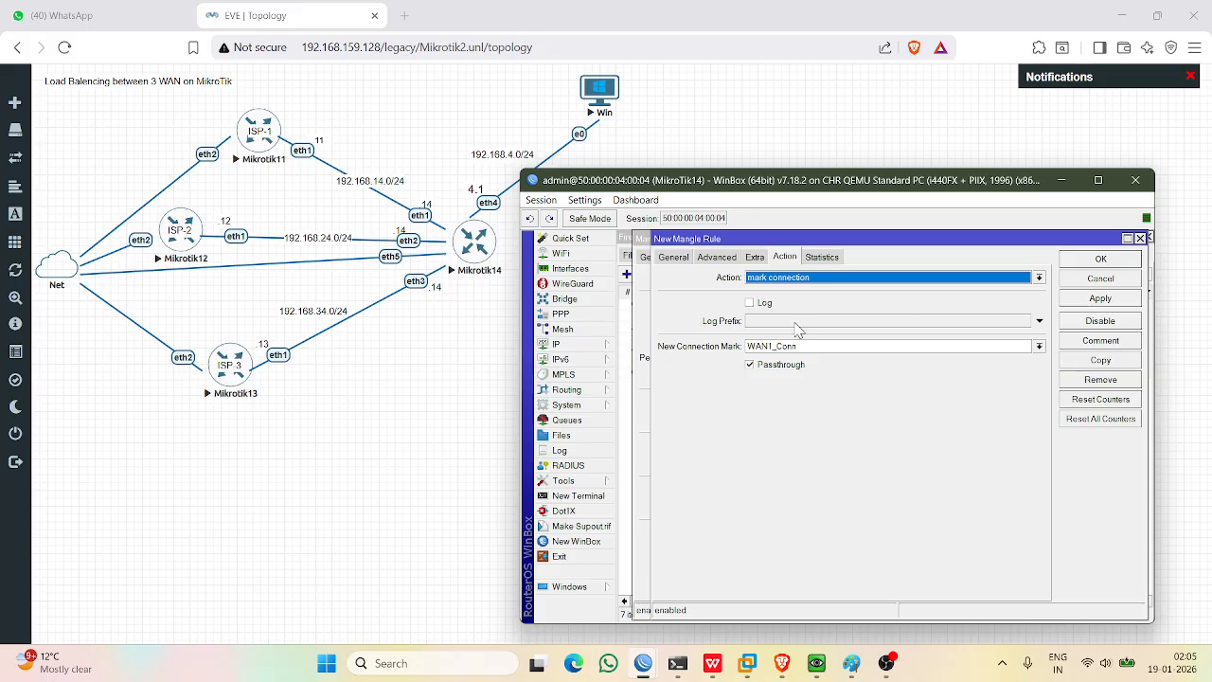
click(672, 257)
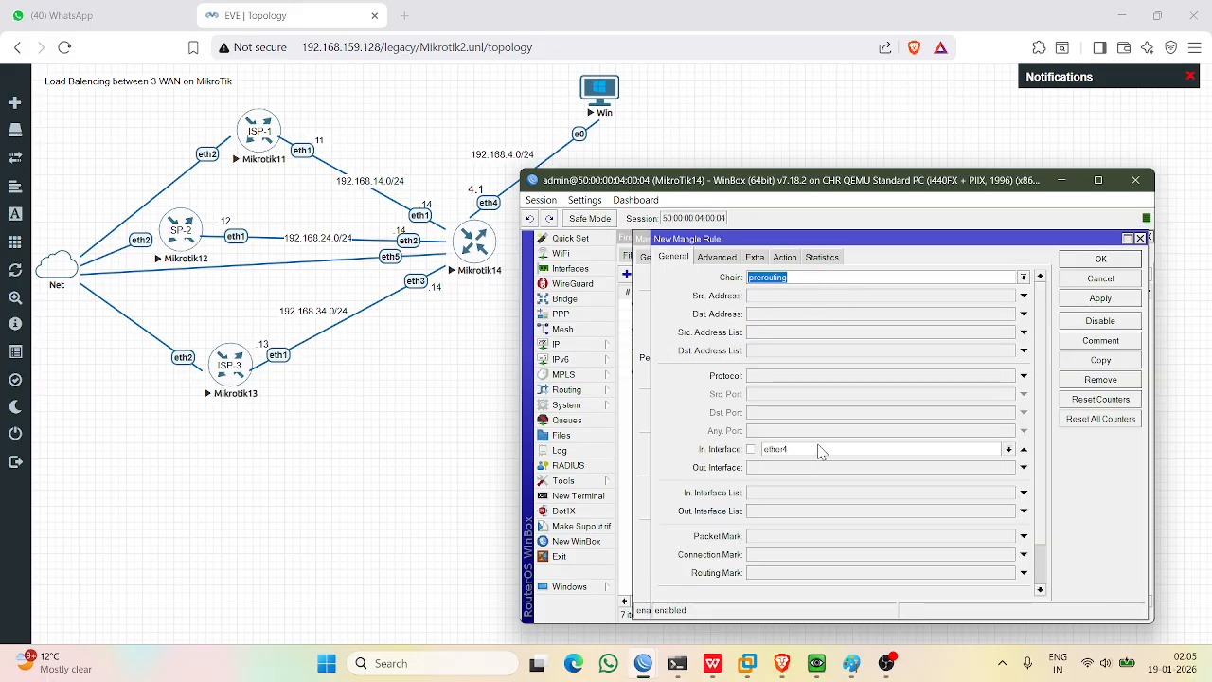
click(784, 258)
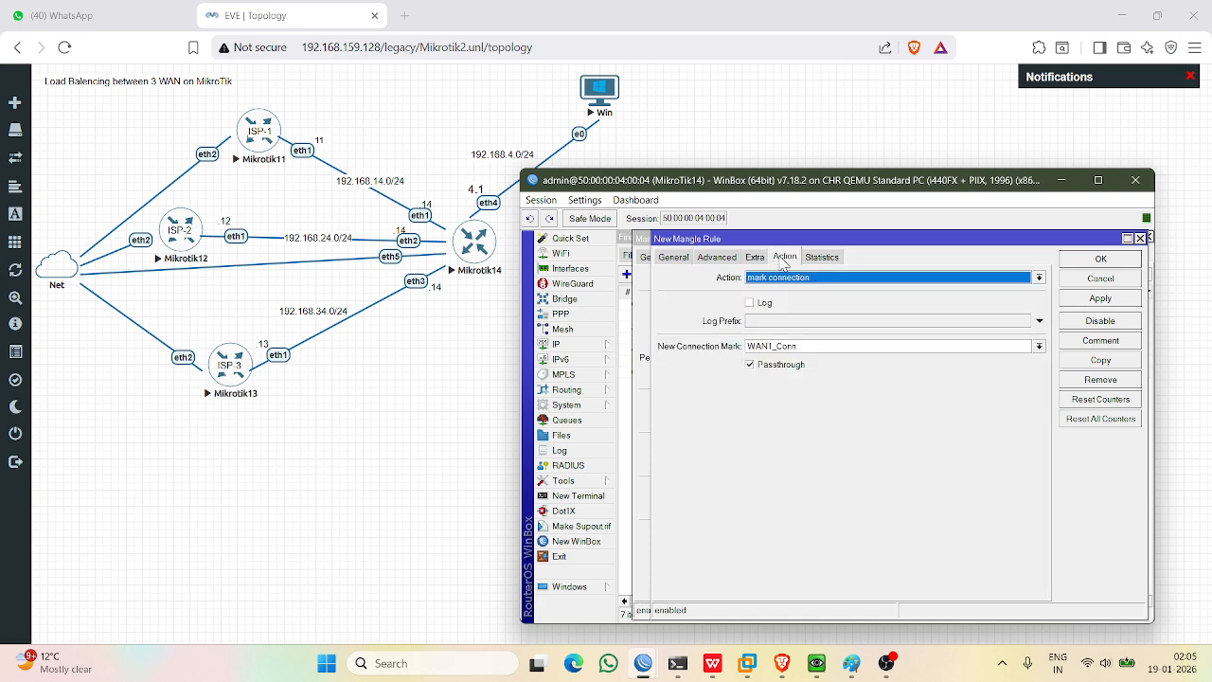
click(717, 258)
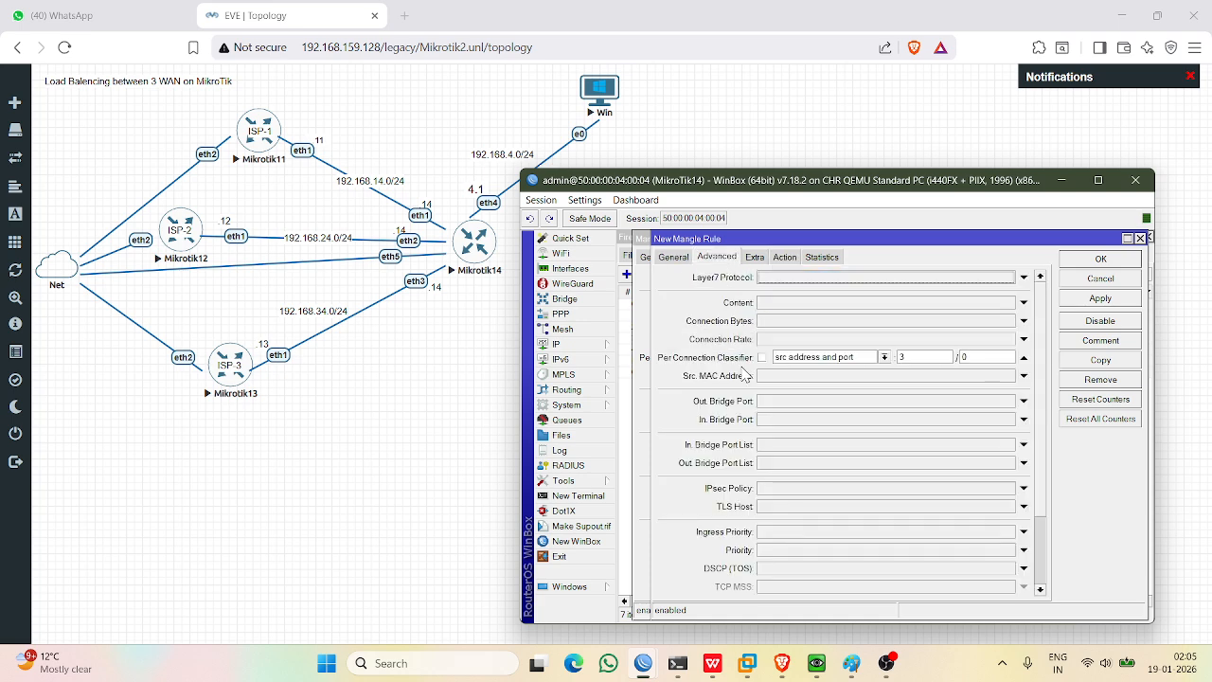
click(975, 358)
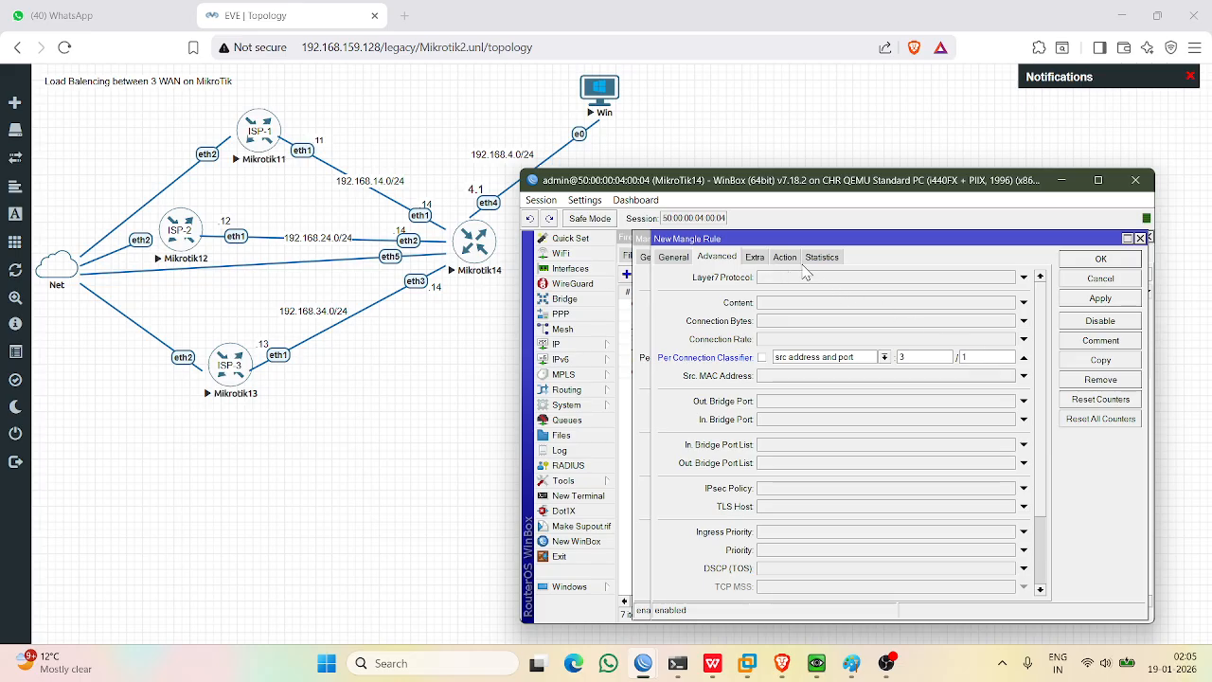
Set the copied rule's new connection mark to WAN2_Conn and apply it.
click(755, 259)
click(784, 257)
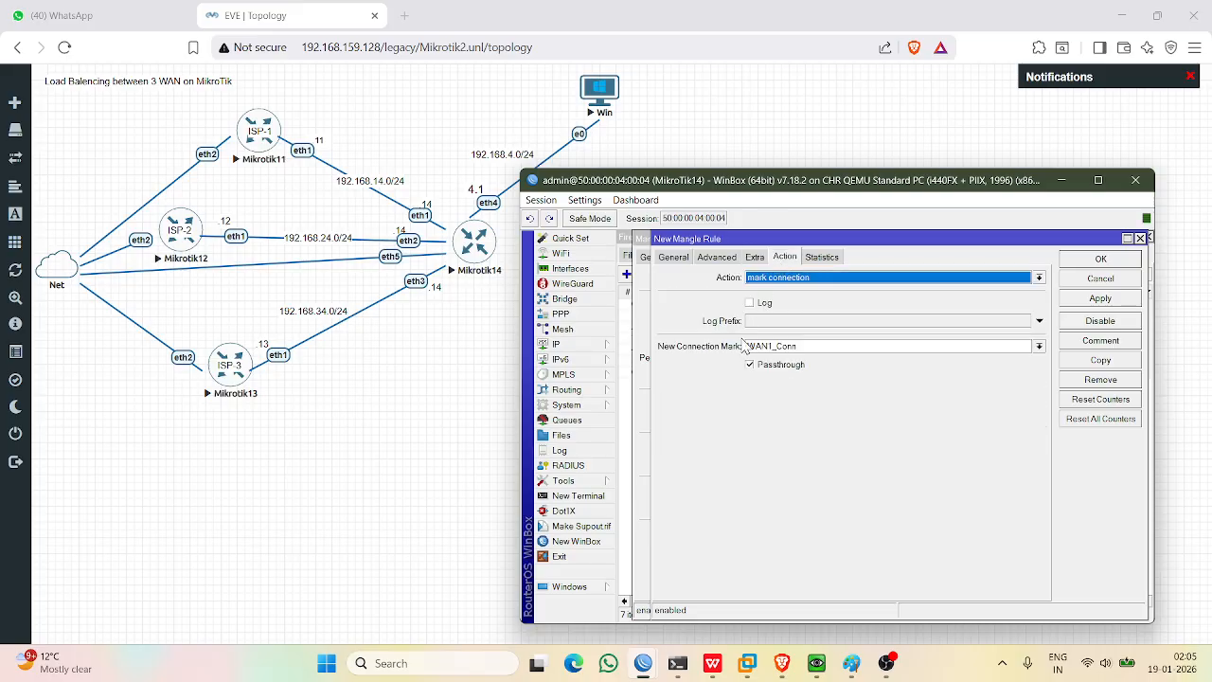
click(890, 348)
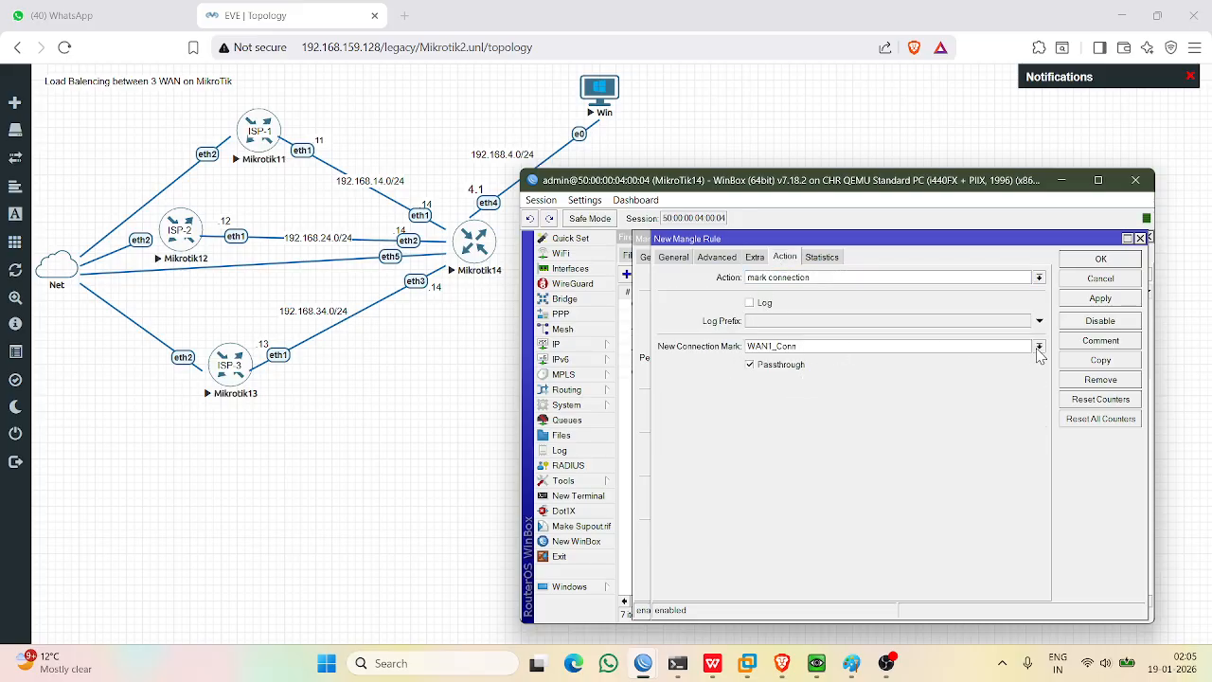
click(1038, 348)
click(810, 367)
click(1090, 300)
Copy the WAN2 prerouting rule and set the copy's Per Connection Classifier to src address and port 3/2.
click(1080, 361)
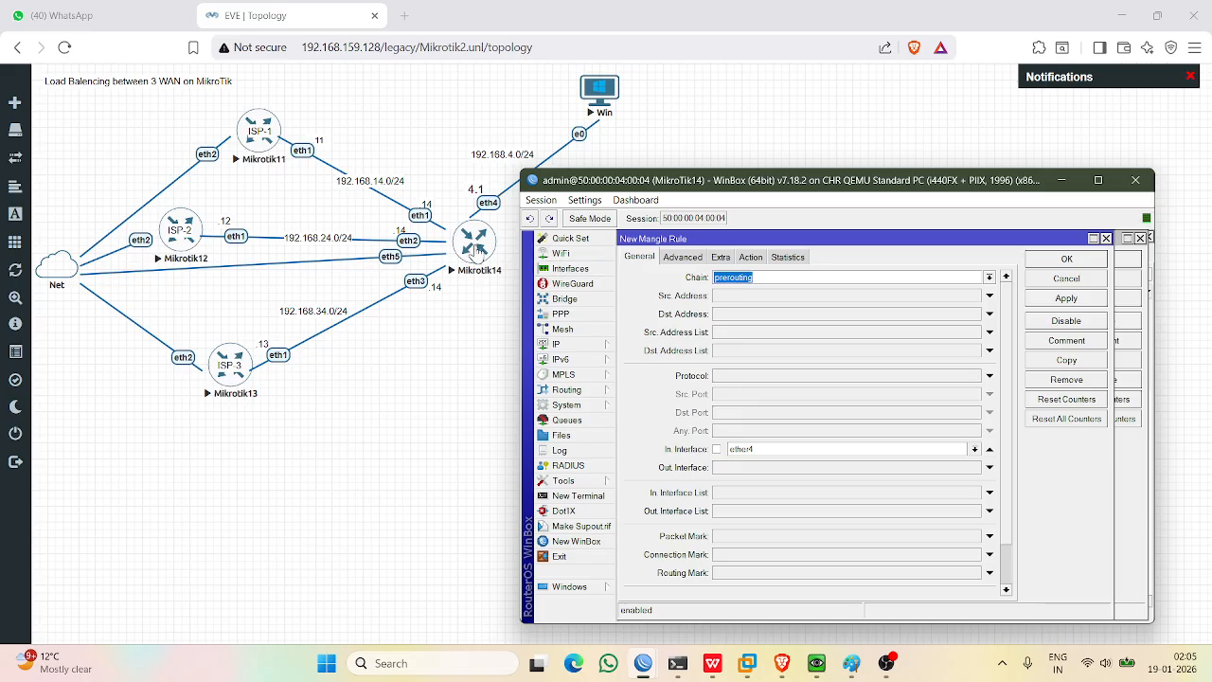
click(698, 261)
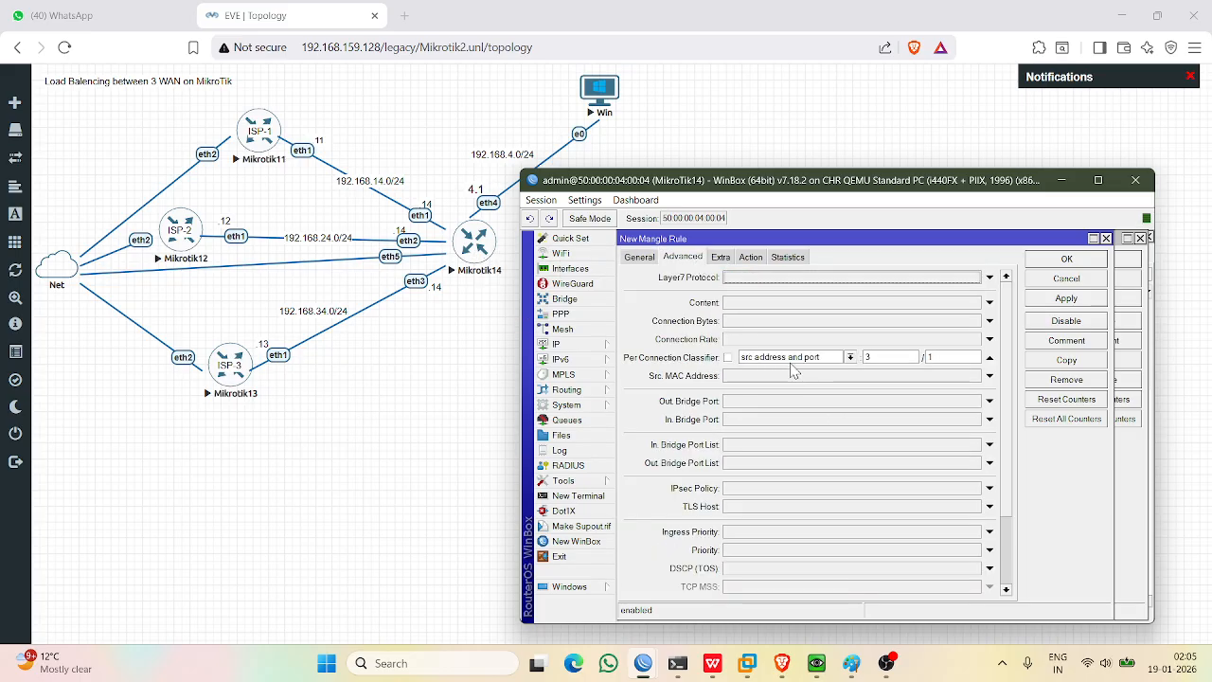
click(938, 360)
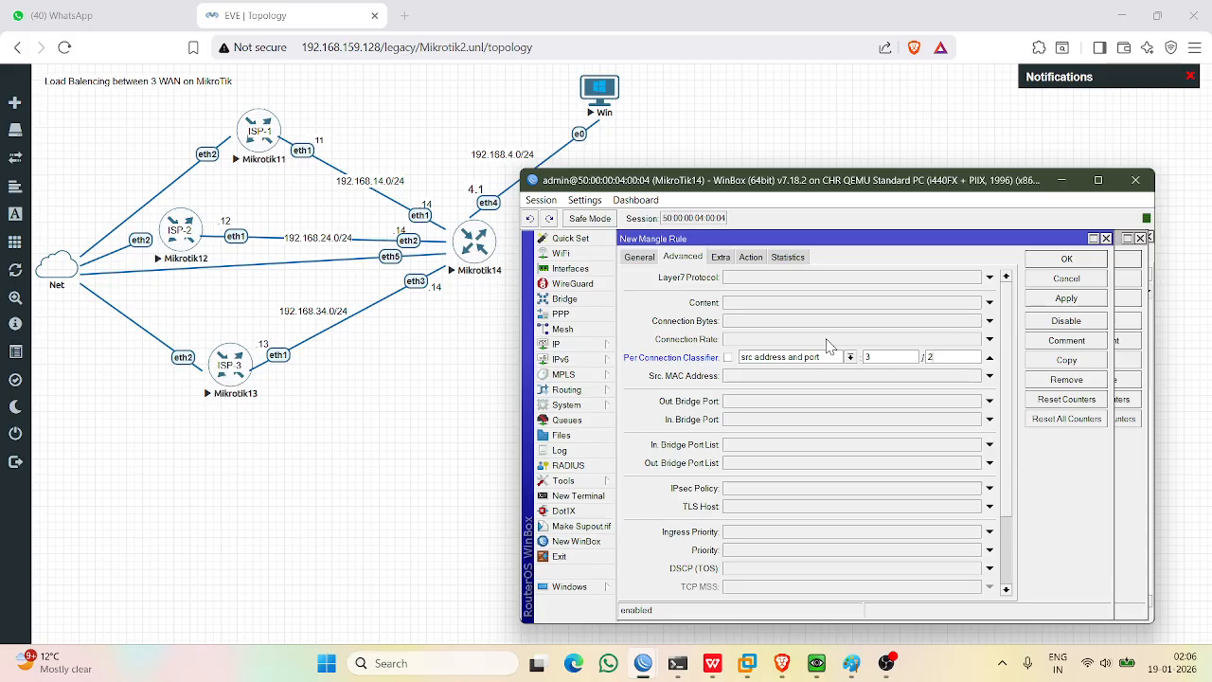
Set the third rule's new connection mark to WAN3_Conn, apply it and close all open mangle rule windows.
click(723, 258)
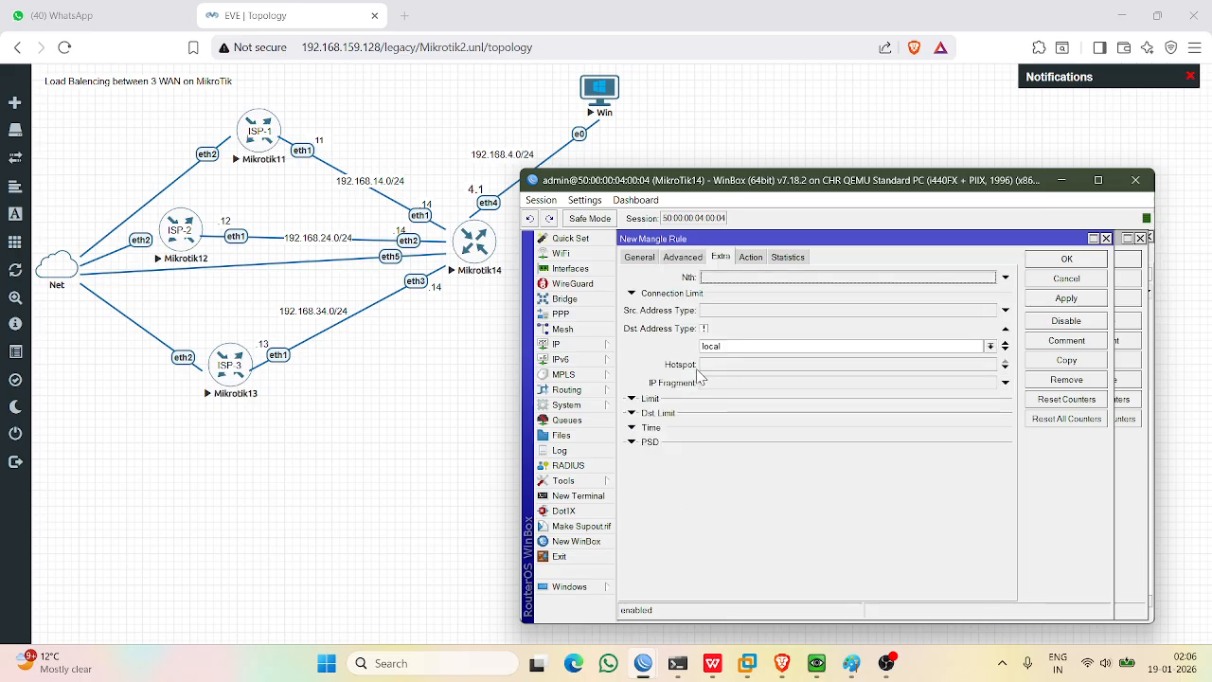
click(747, 258)
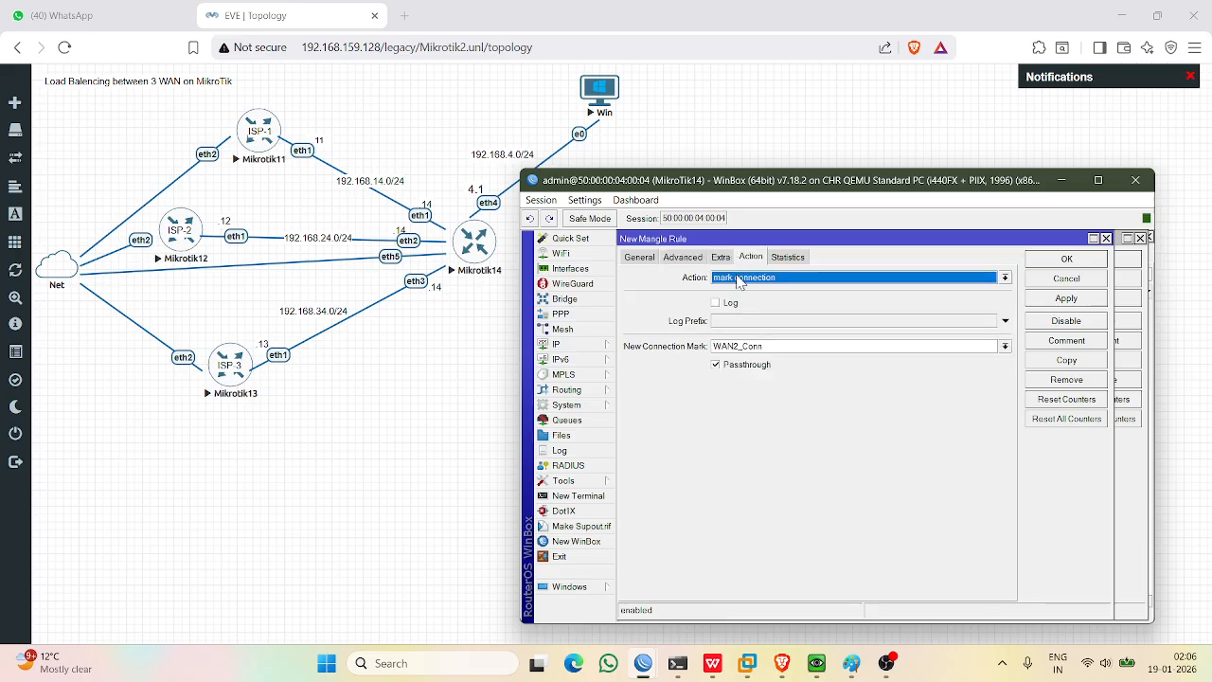
click(800, 345)
click(1005, 346)
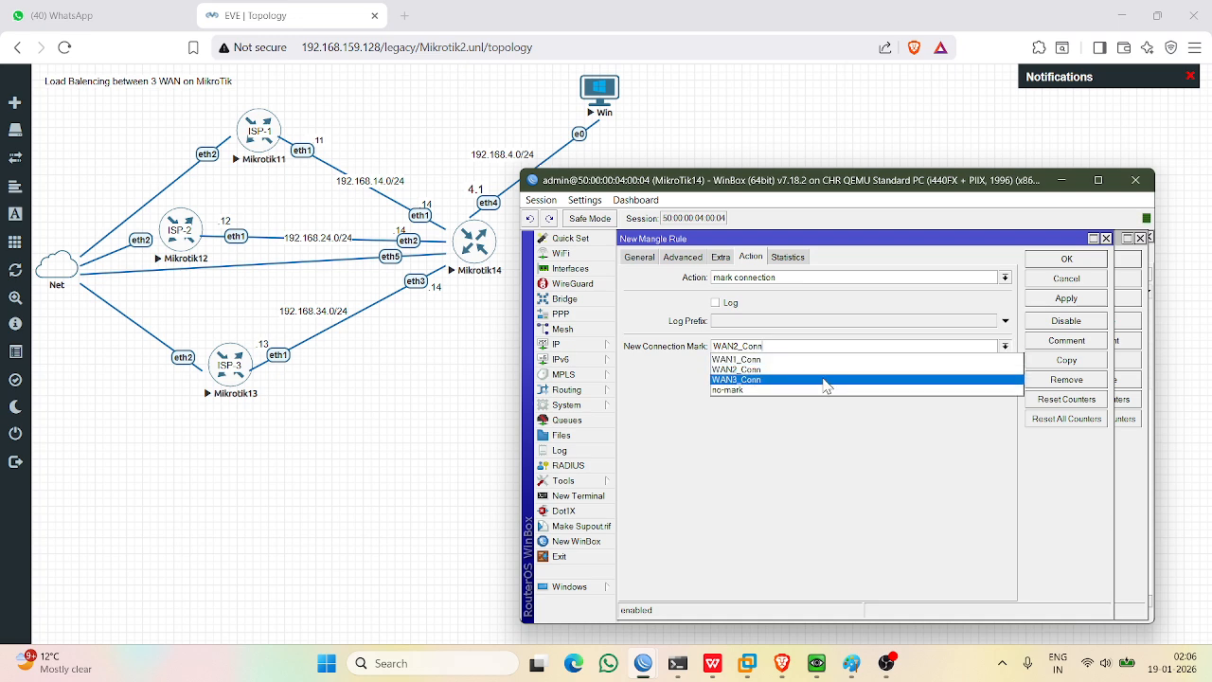
click(827, 384)
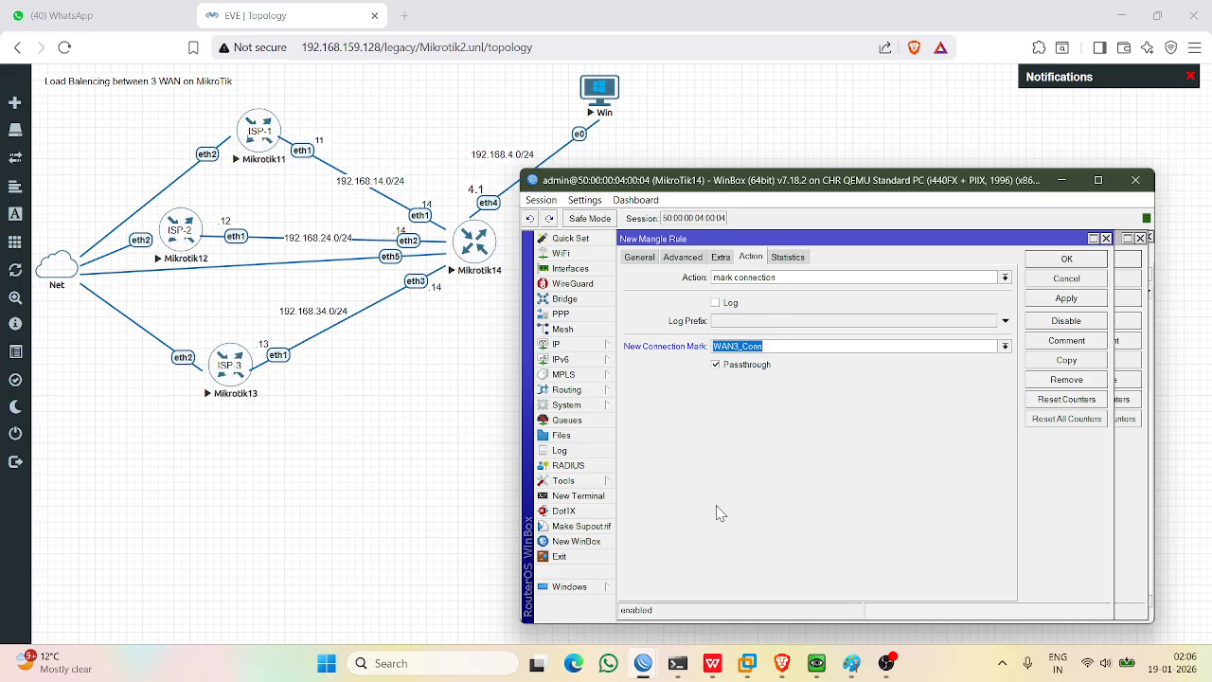
click(1066, 299)
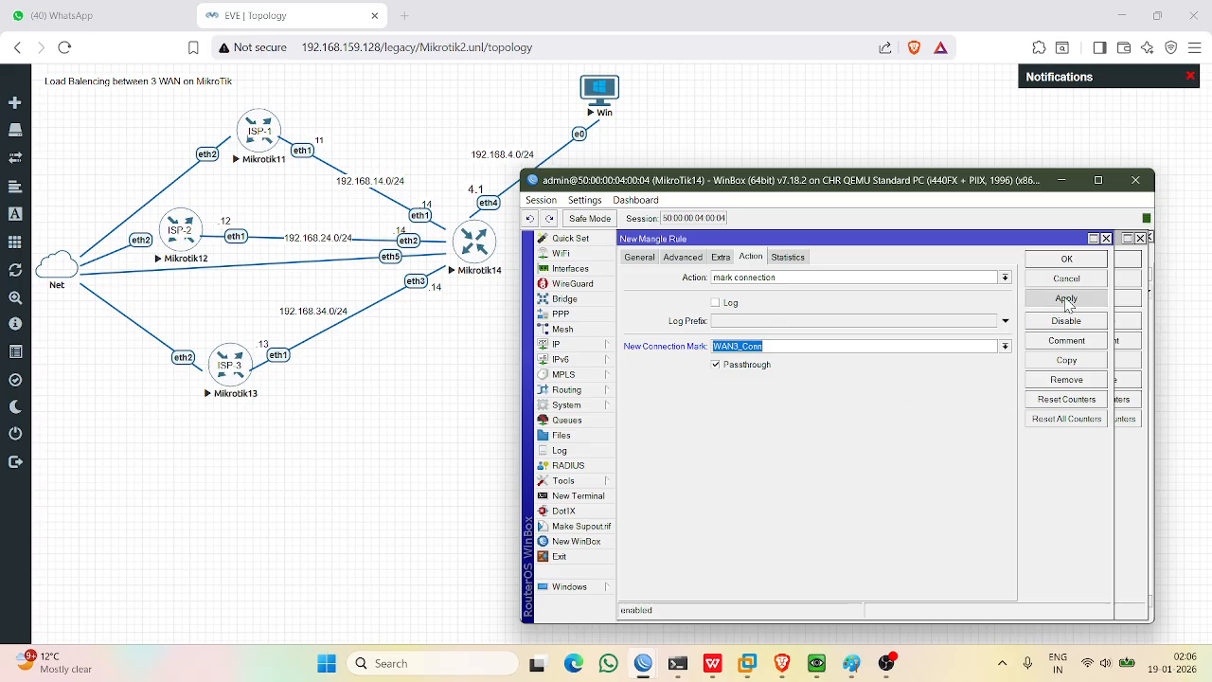
click(1064, 261)
click(1077, 263)
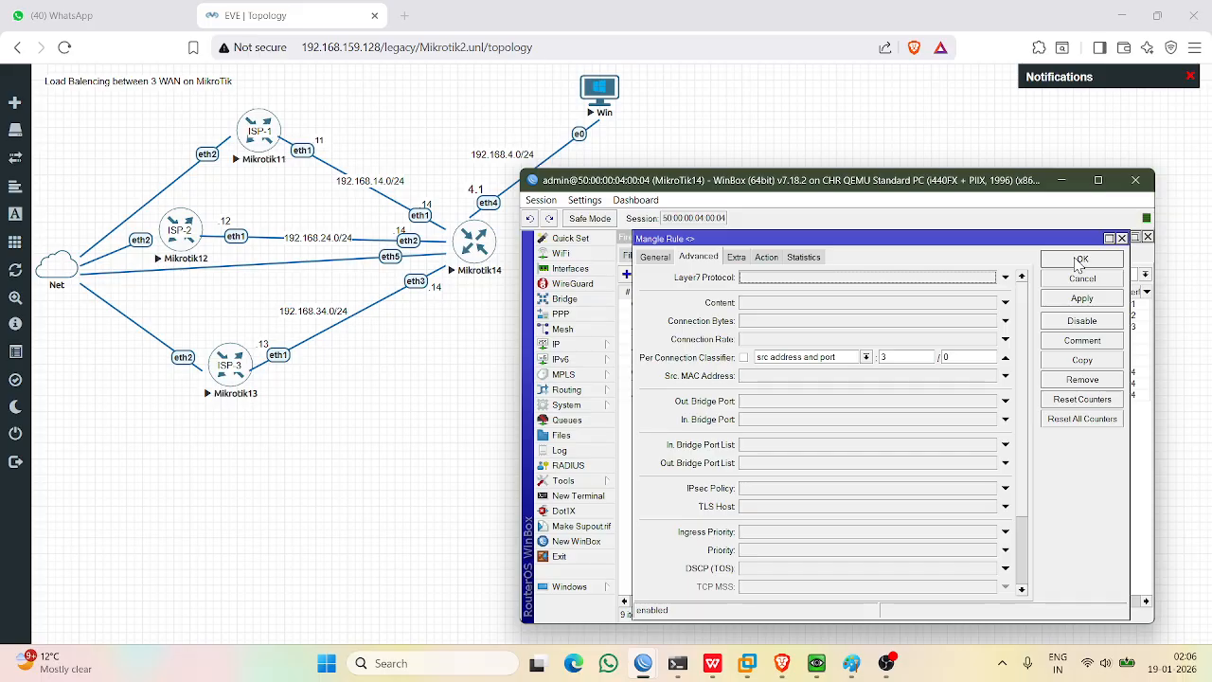
click(1077, 263)
Open the last prerouting mangle rule and check its destination address type setting.
double_click(739, 395)
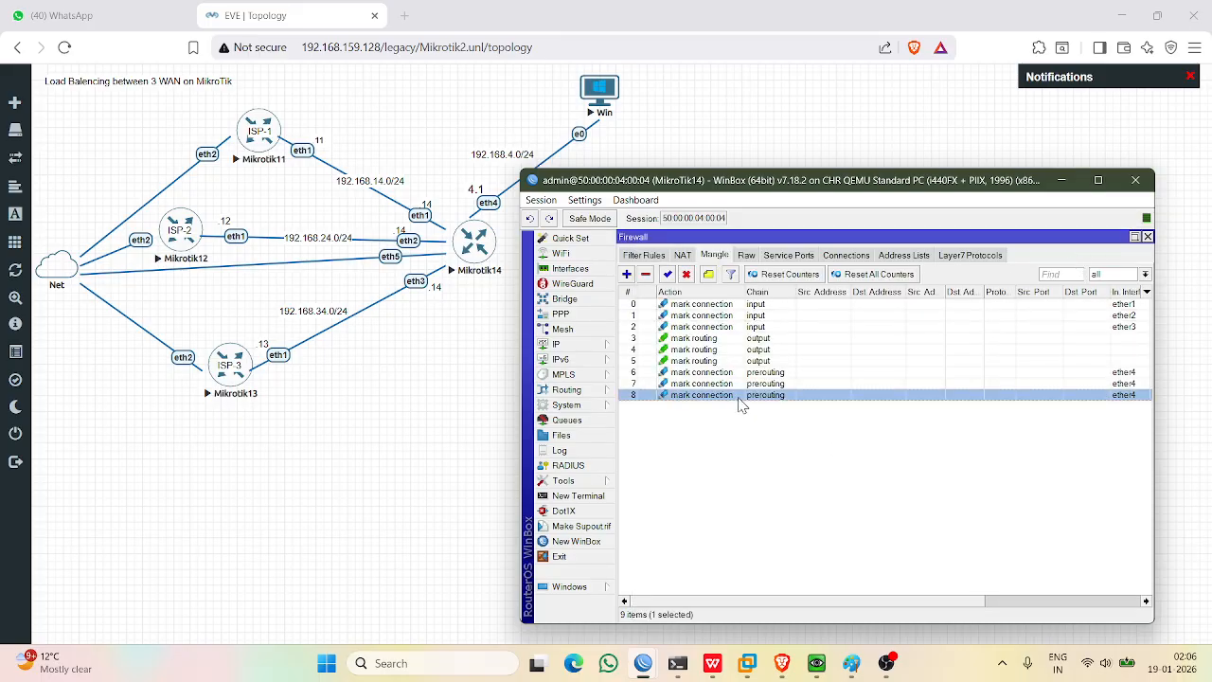
click(748, 259)
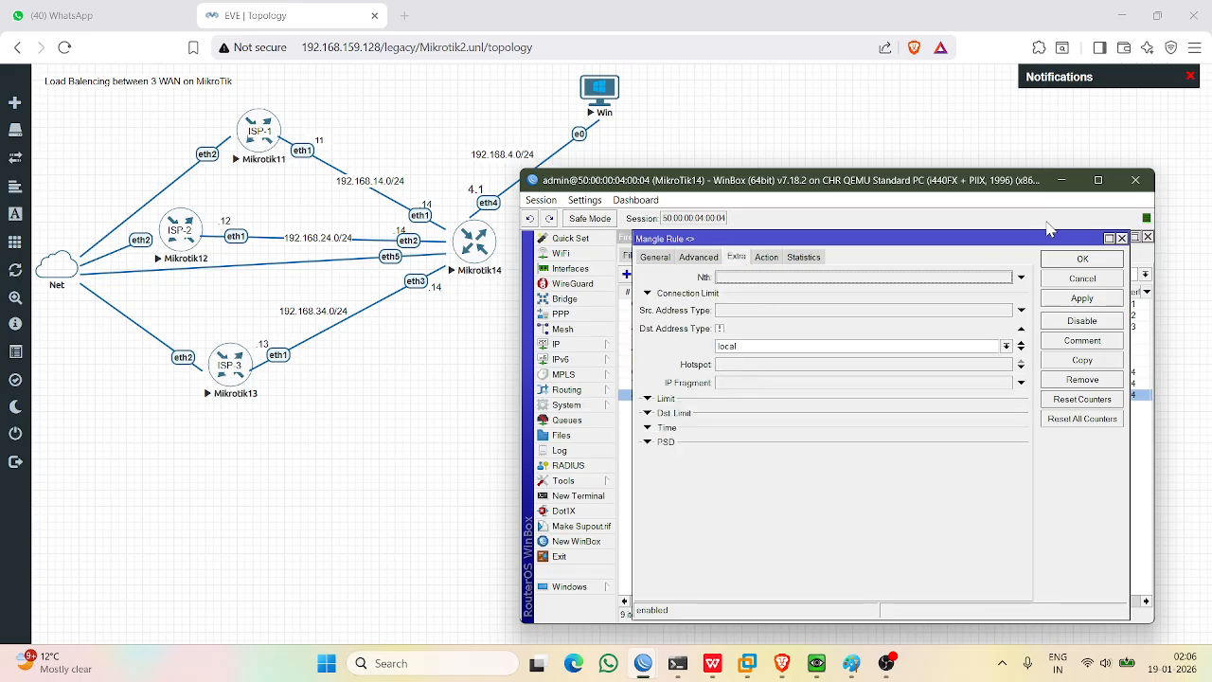
Minimise the router window, launch Epic Pen over the network topology and select its pen tool.
click(1060, 180)
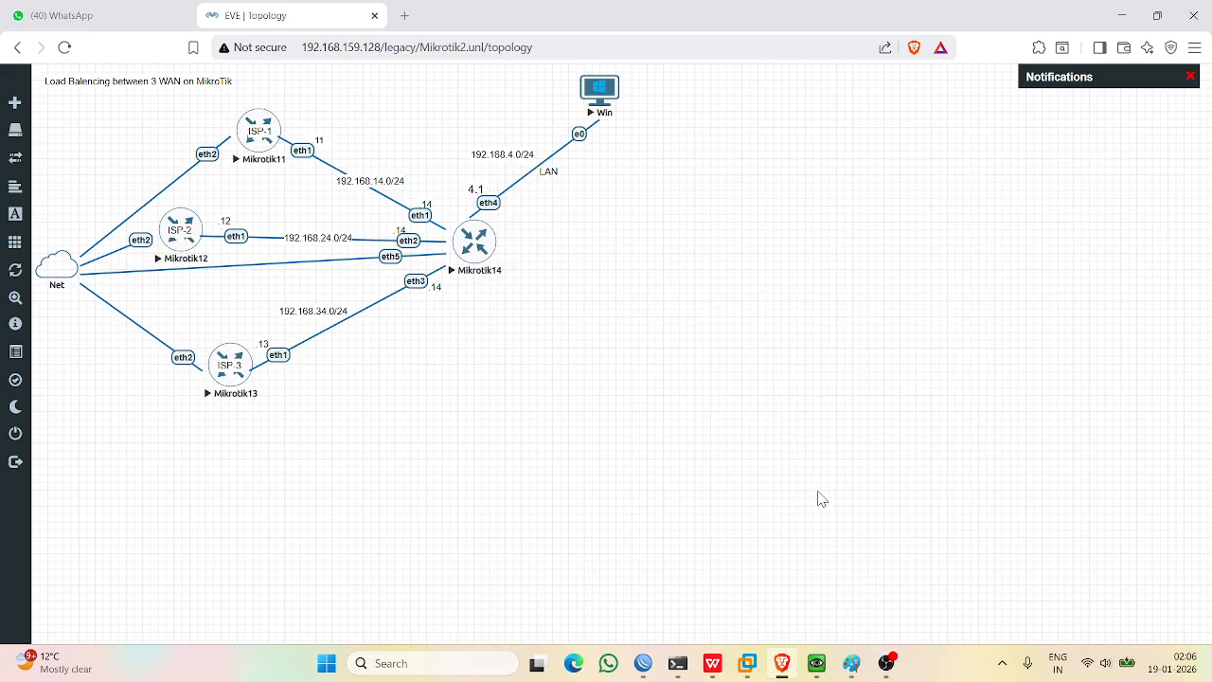
click(327, 665)
text(epi)
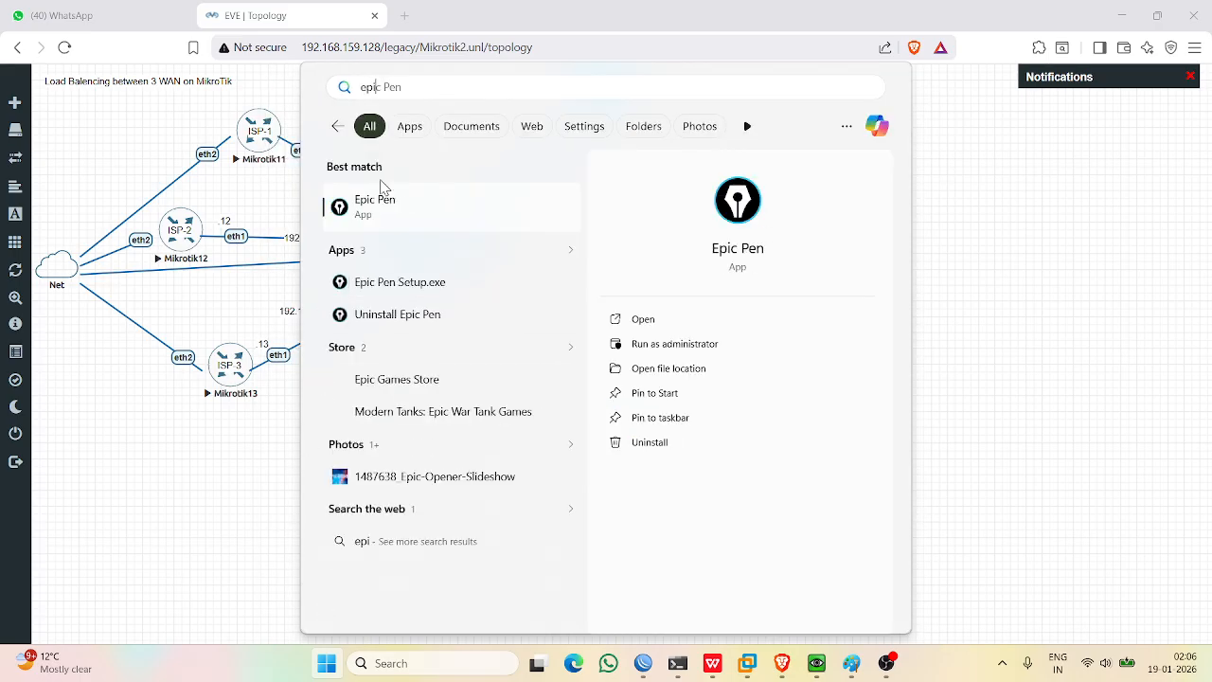
click(385, 204)
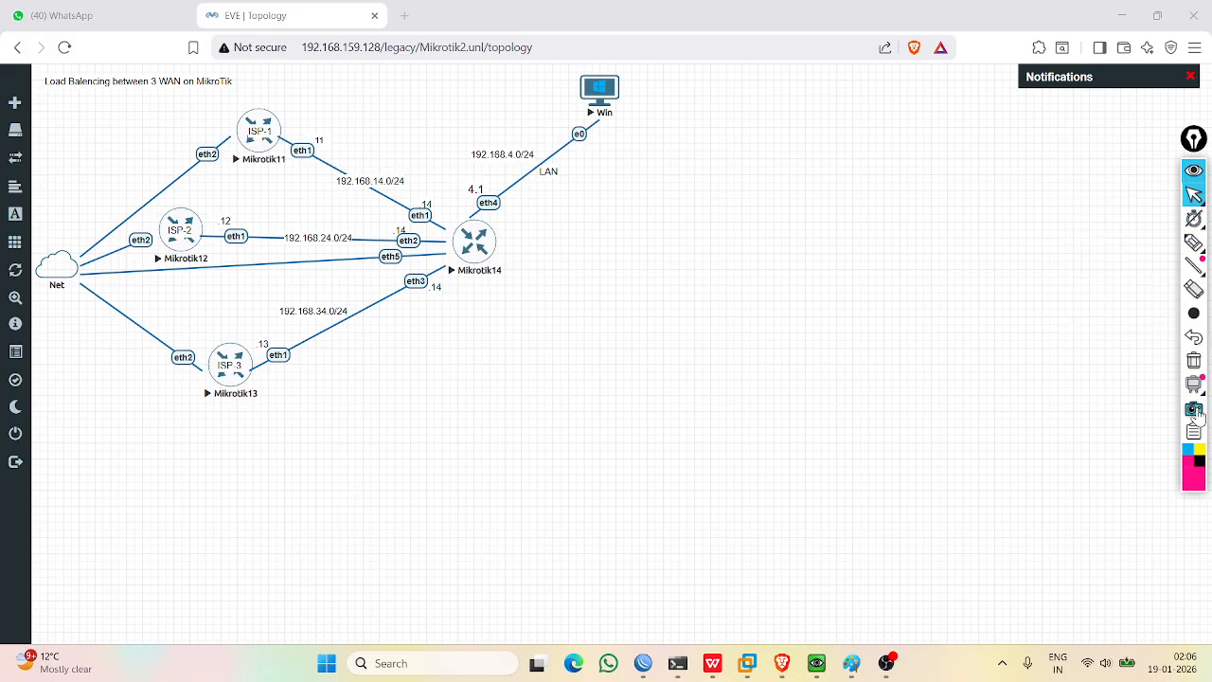
click(1194, 242)
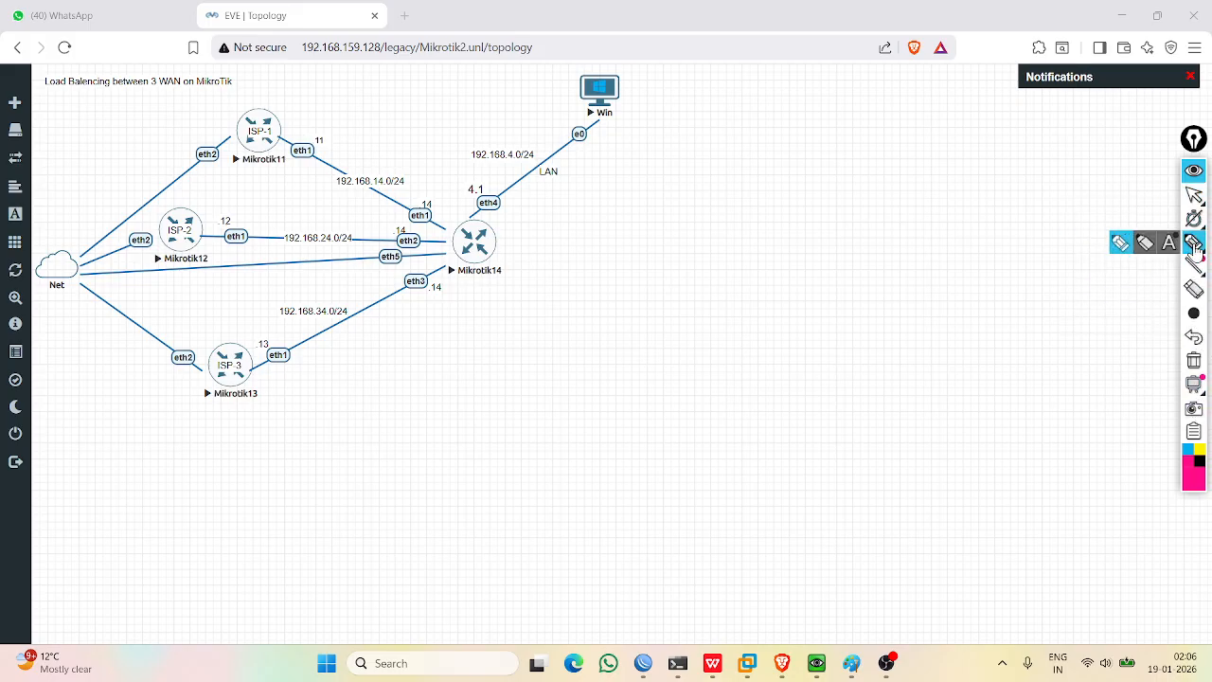
Try to draw pen strokes on the blank topology area below the LAN link, switching the ink between black and pink.
drag(620, 295, 670, 321)
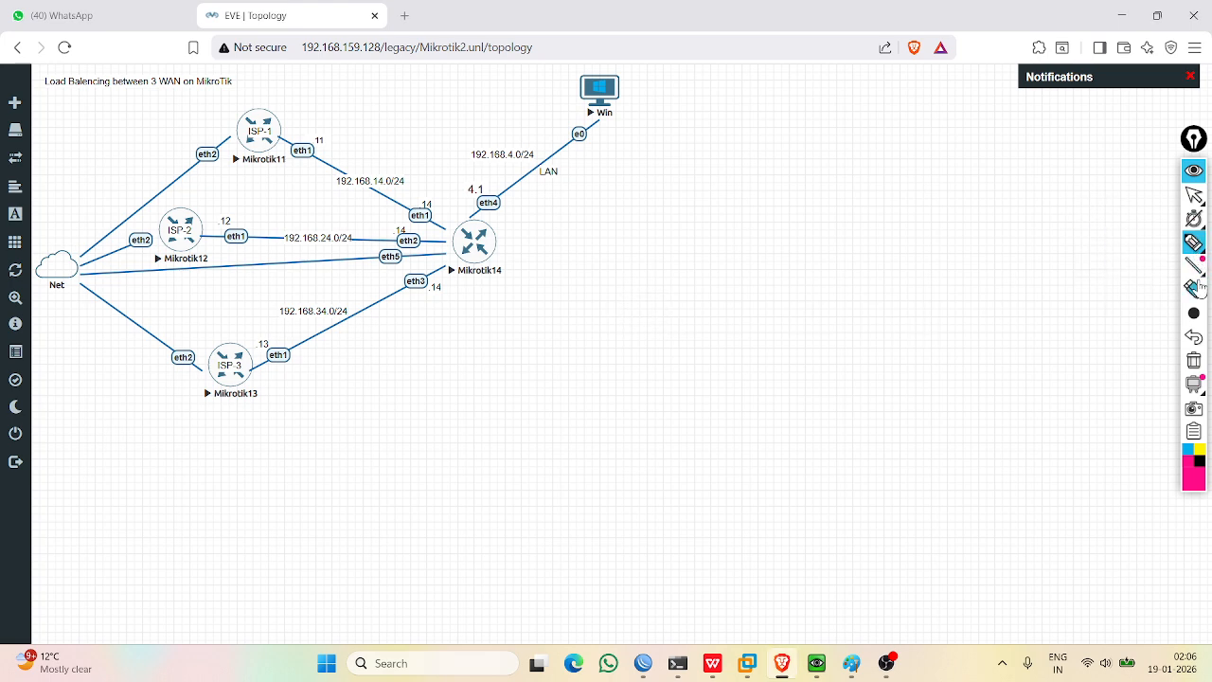
mouse_move(1194, 220)
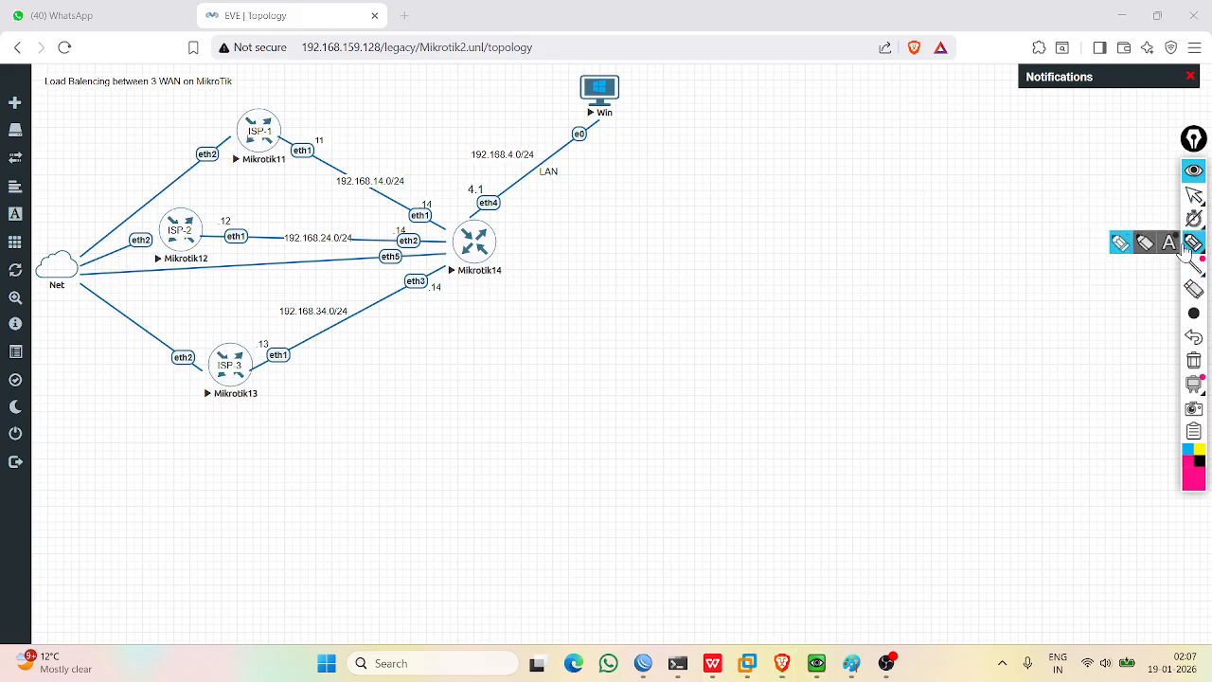
click(1193, 245)
click(1197, 462)
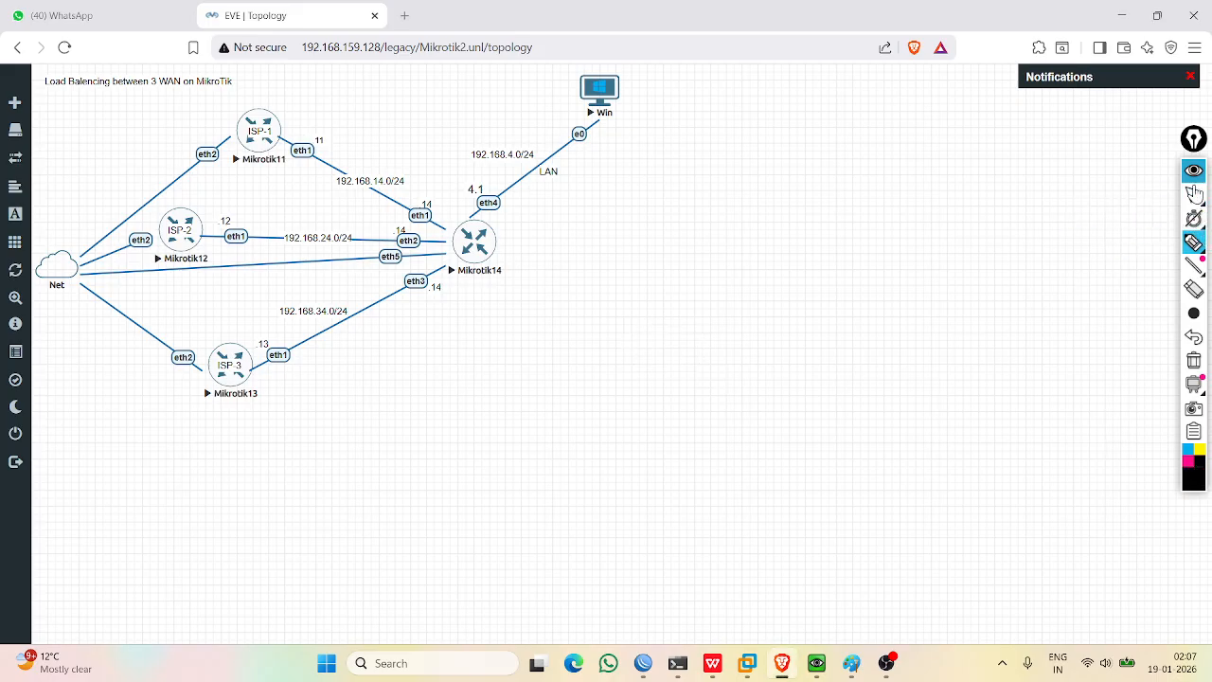
mouse_move(1194, 269)
mouse_move(1199, 227)
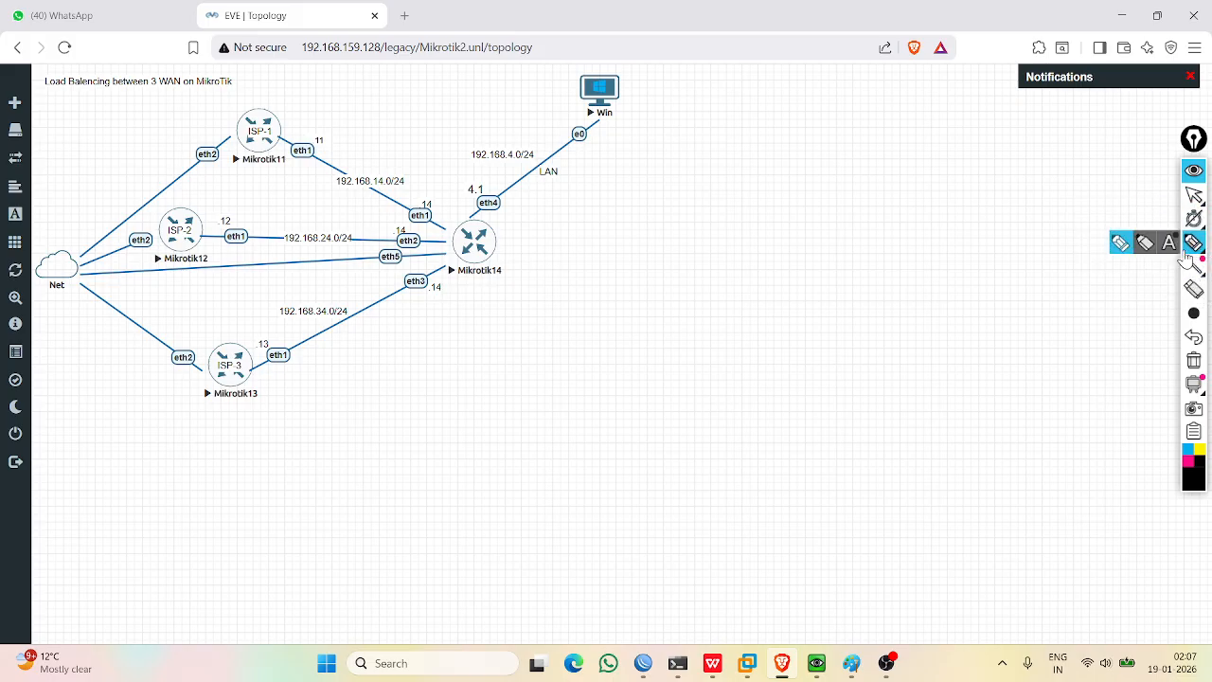
click(1124, 248)
drag(624, 324, 670, 351)
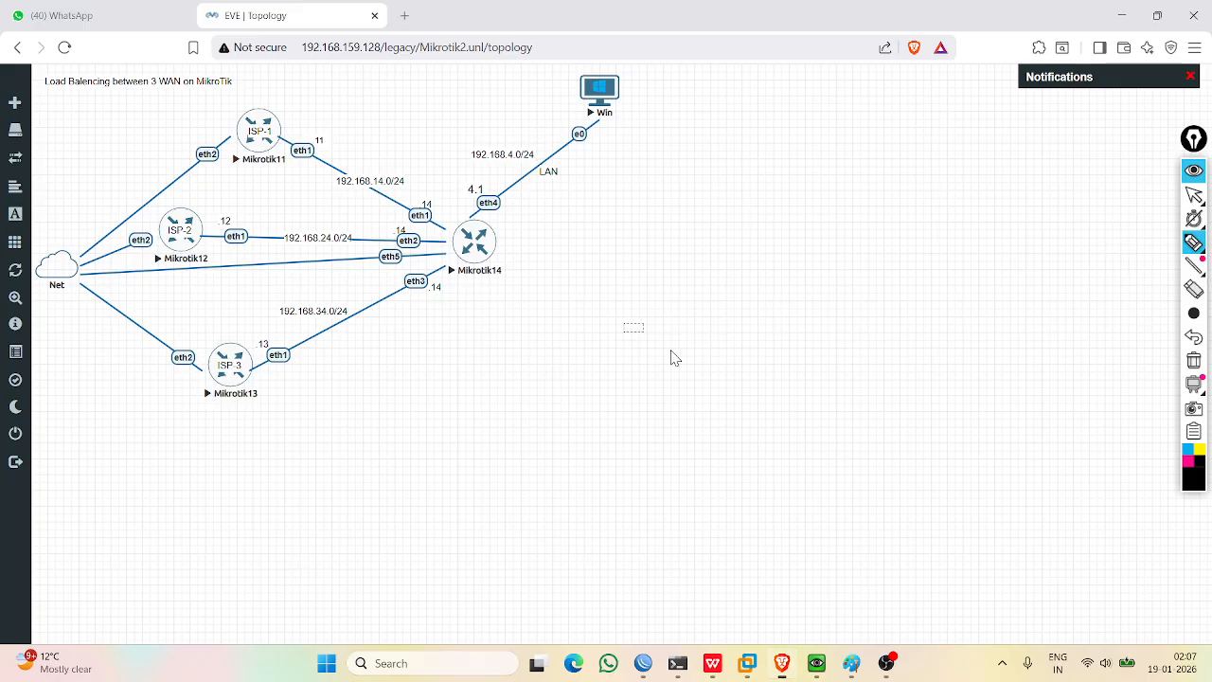
click(1188, 462)
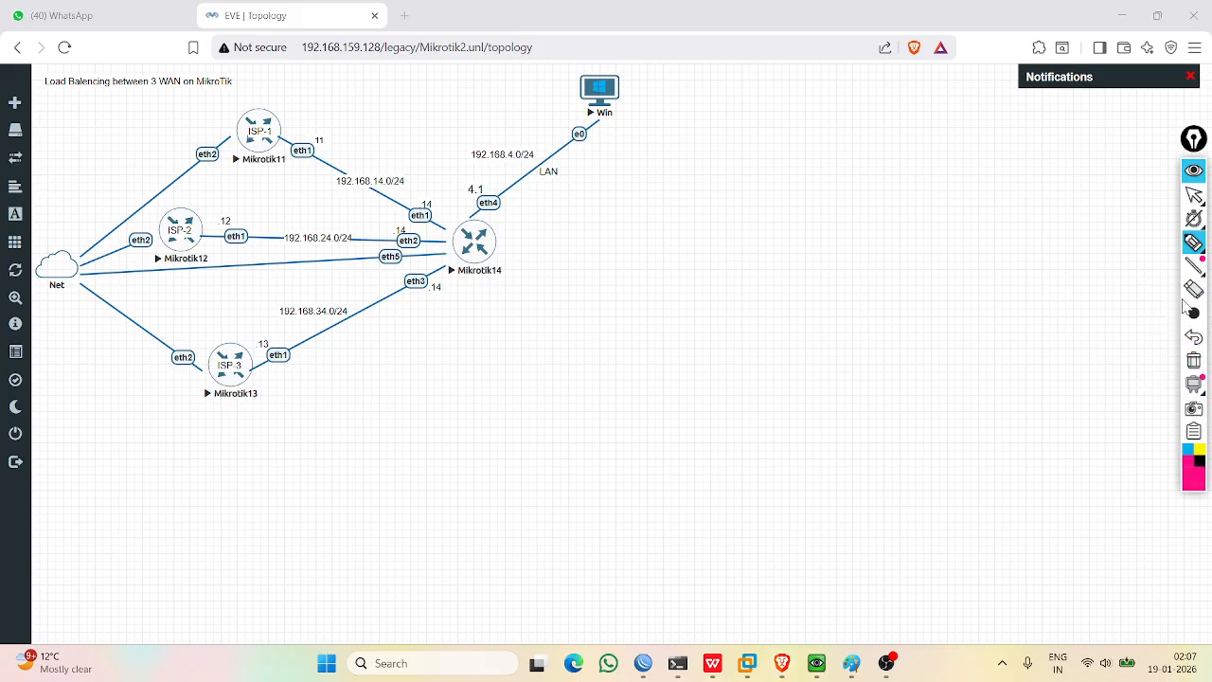
Move the annotation toolbar inward, try the text tool and return to the pen.
drag(1190, 140, 1136, 140)
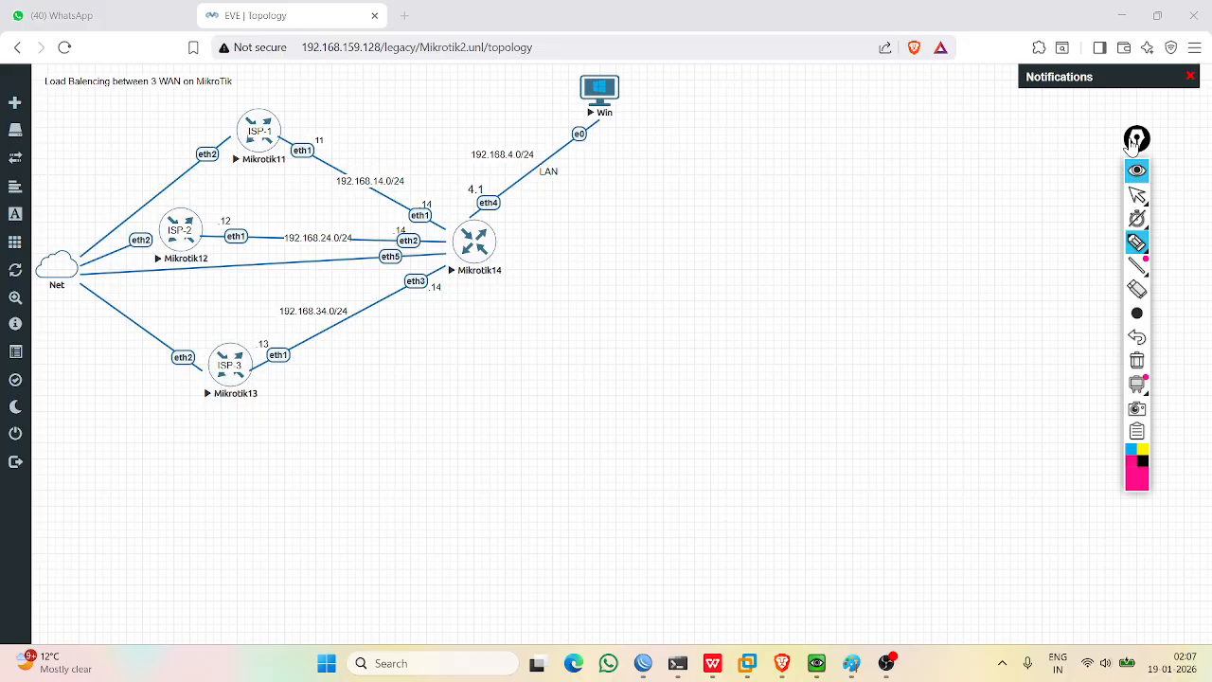
mouse_move(1136, 245)
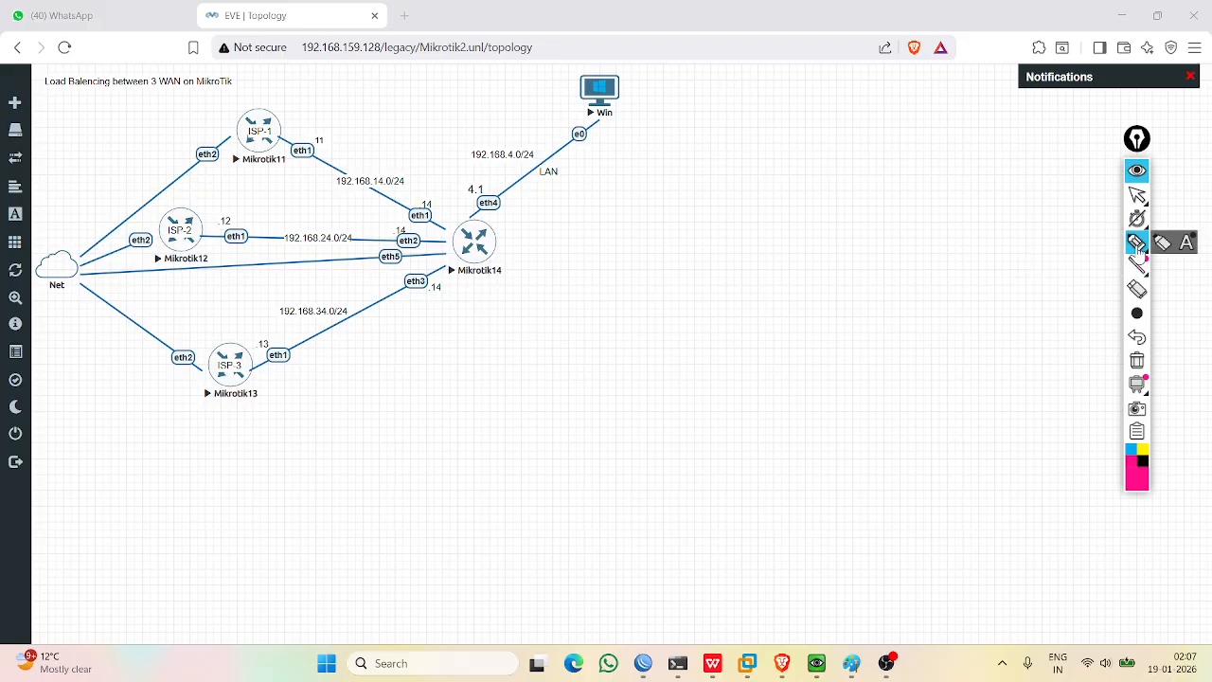
click(1185, 244)
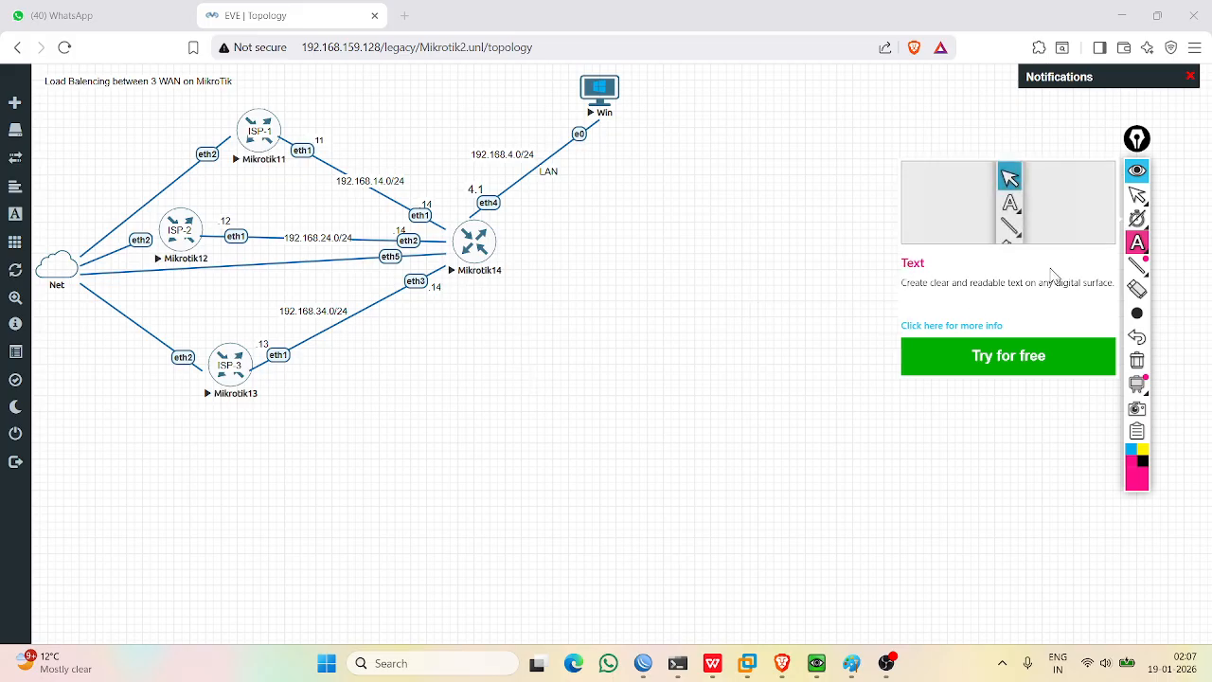
click(1137, 250)
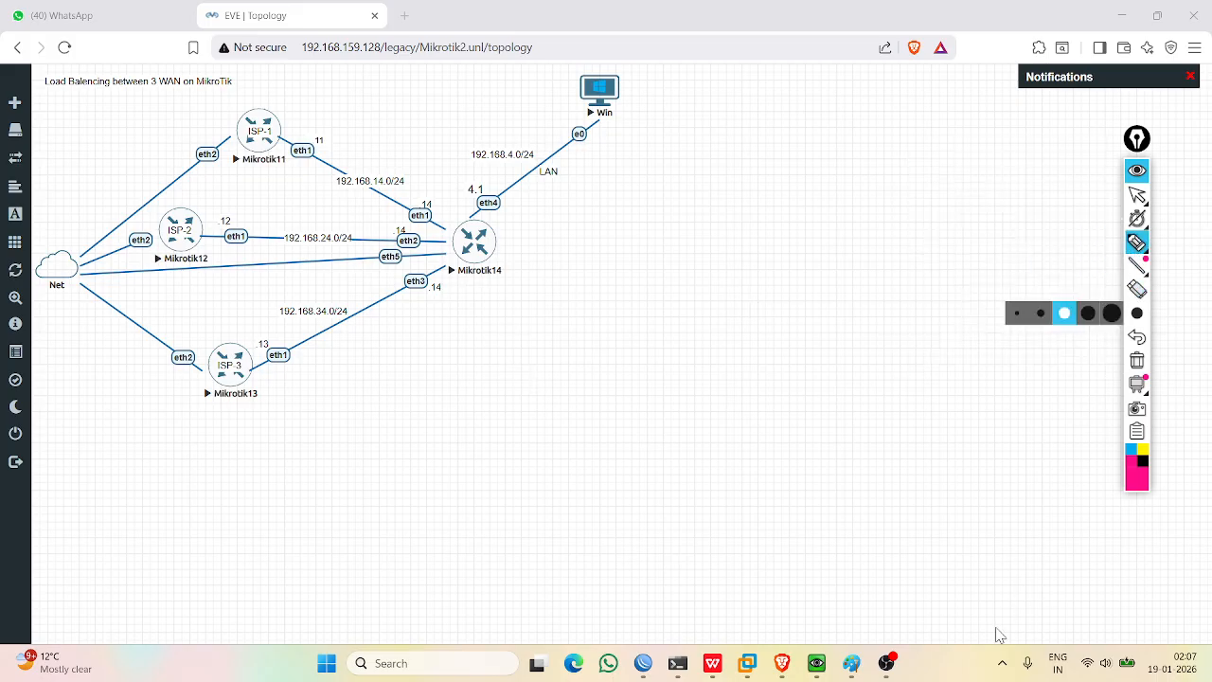
click(886, 663)
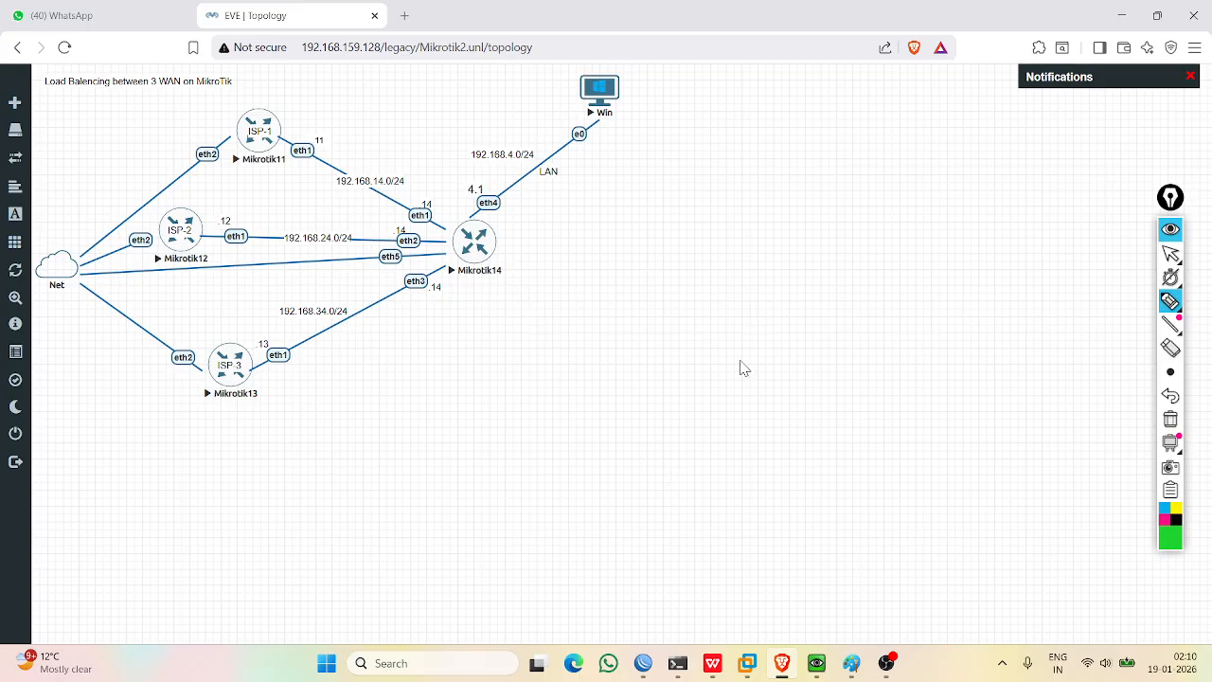
Switch to the Paint network sketch and draw a lime green rounded callout box below the existing LAN device.
mouse_move(643, 665)
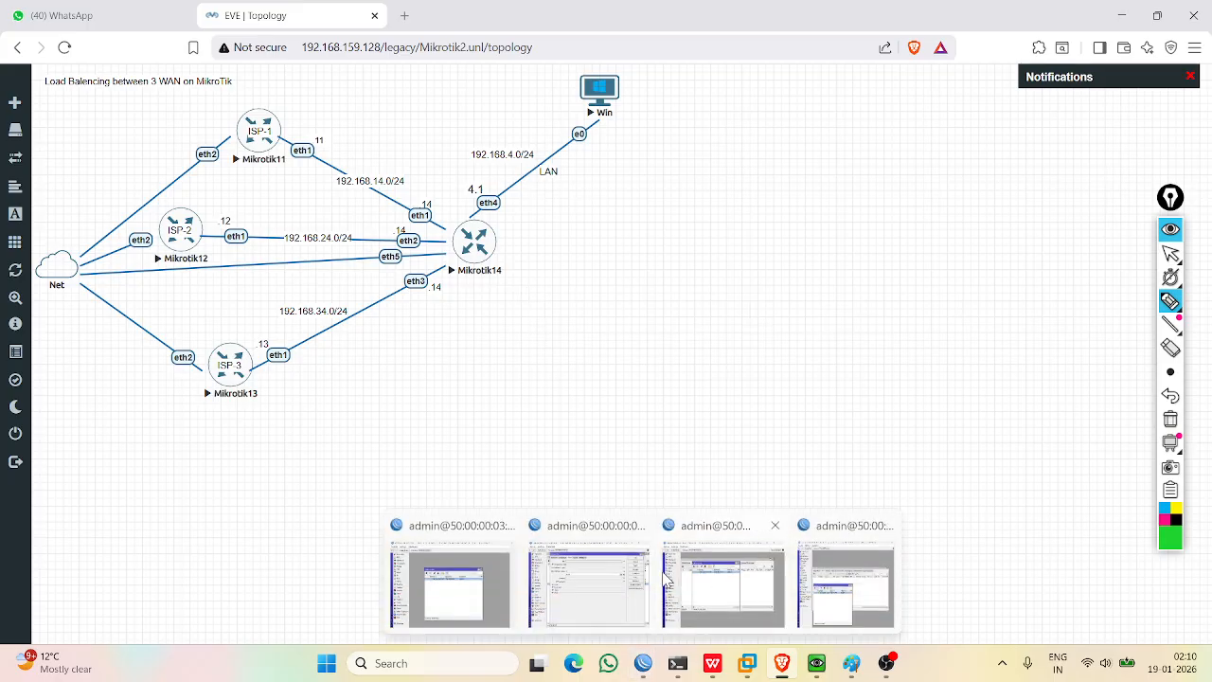
click(620, 579)
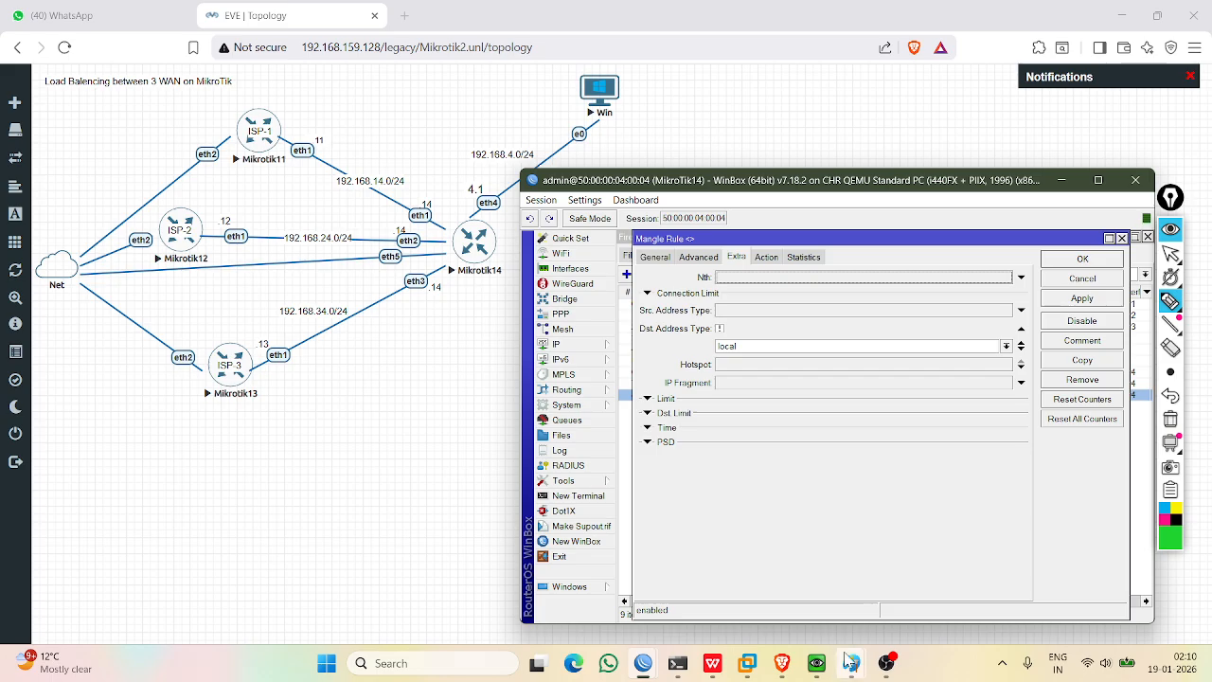
mouse_move(852, 660)
click(803, 611)
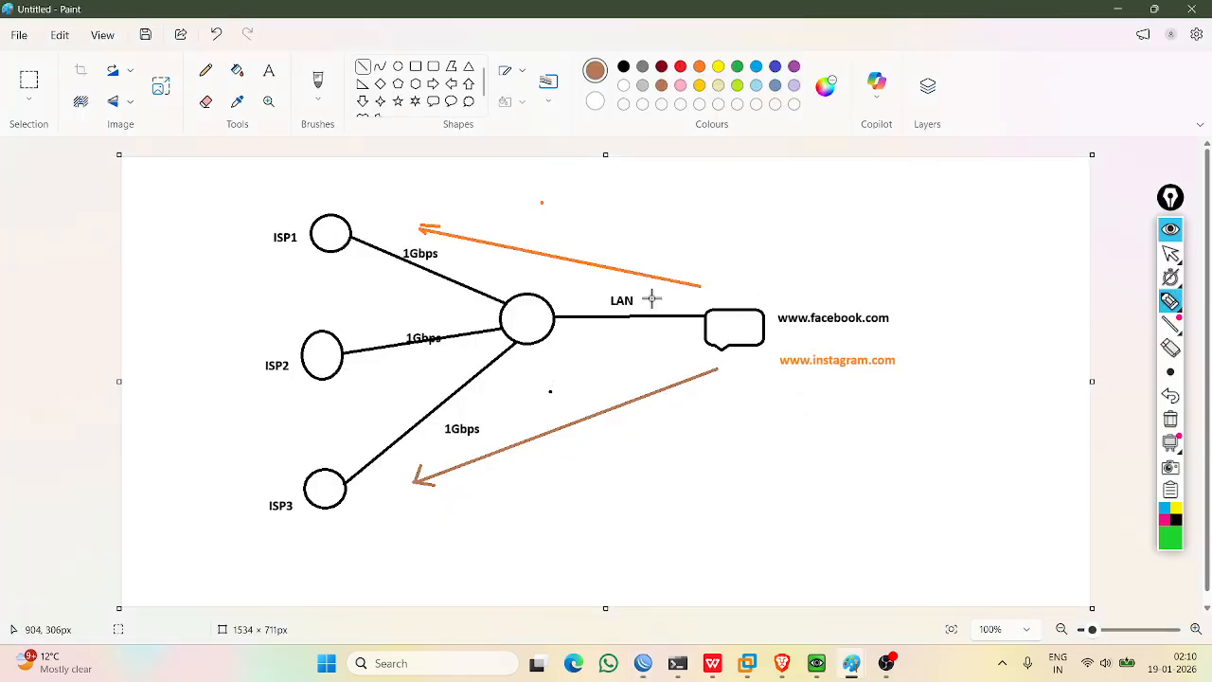
click(434, 101)
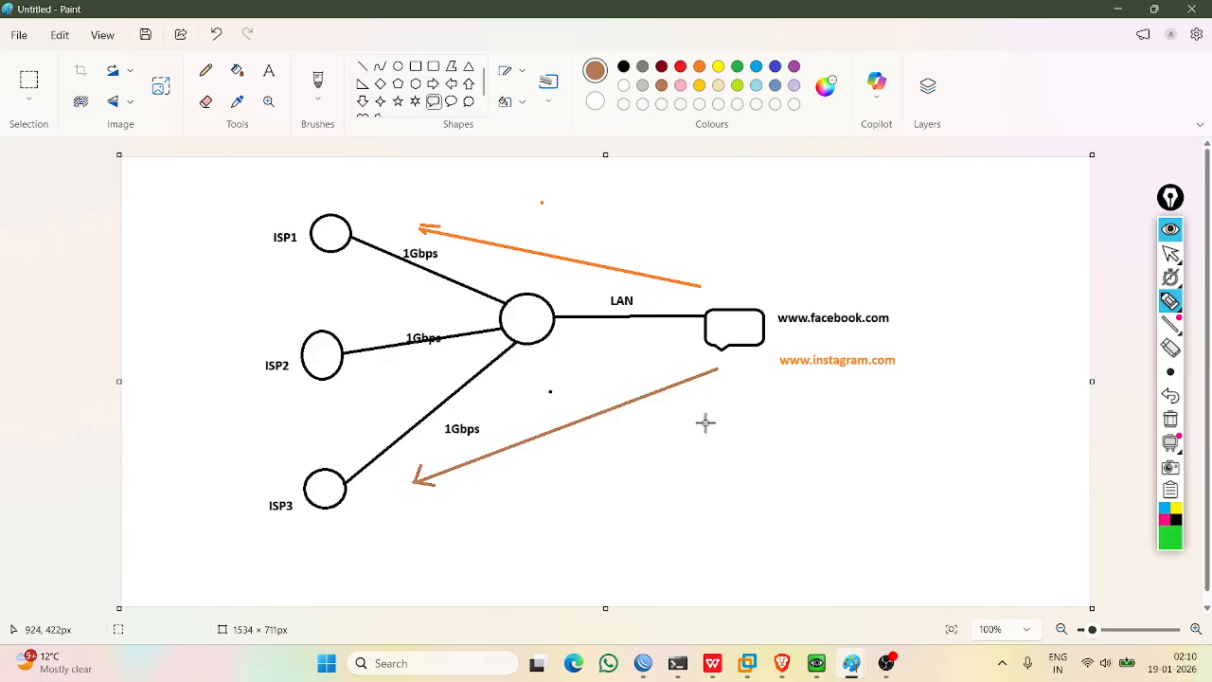
drag(701, 403, 760, 438)
click(736, 84)
click(840, 426)
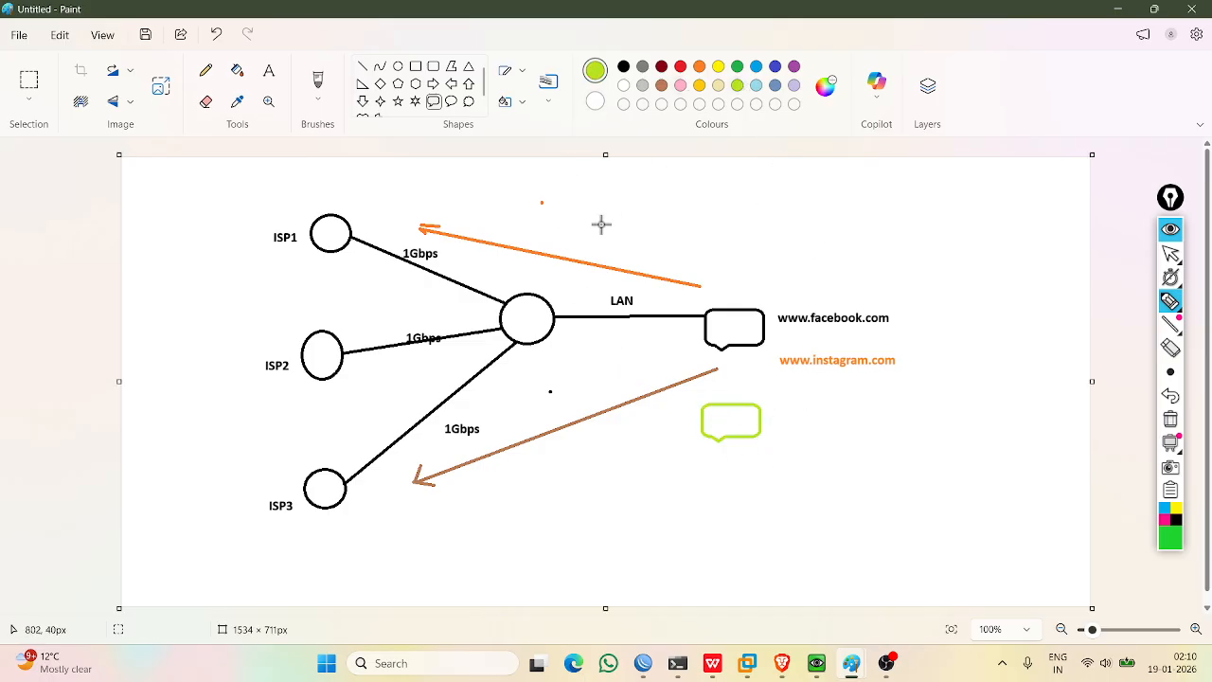
Draw a straight lime green line connecting the central router circle to the green callout box.
click(362, 66)
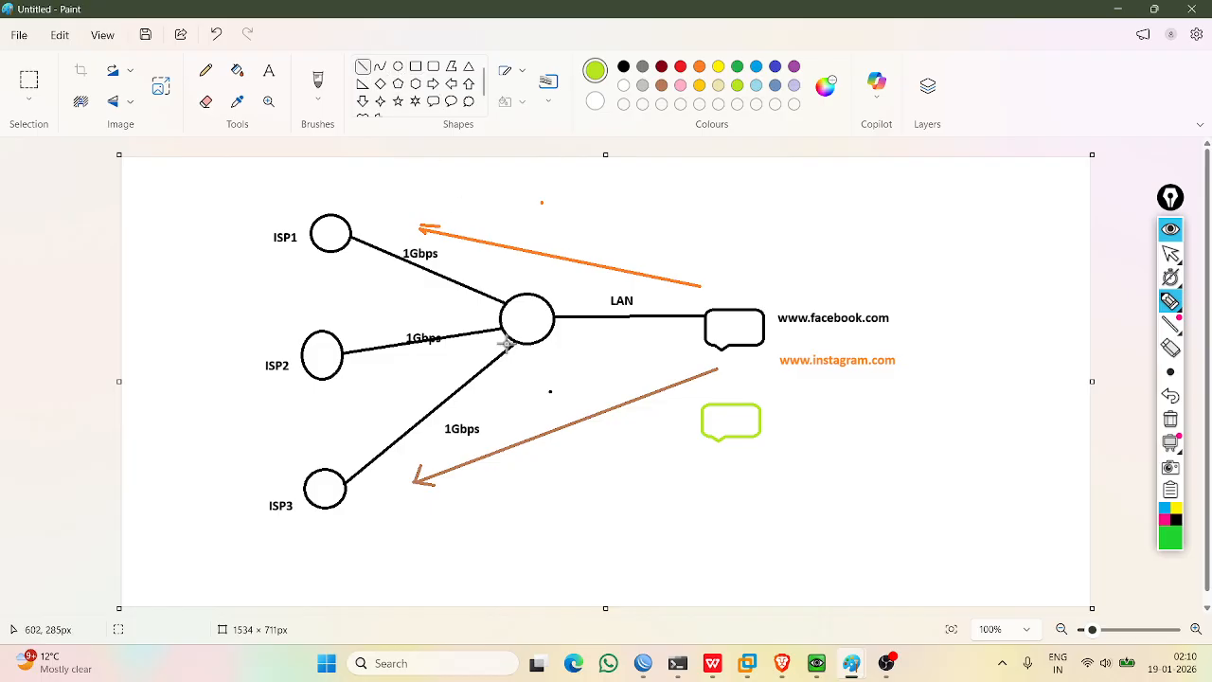
drag(548, 336, 705, 410)
click(778, 450)
Label the green box "Printer" and the black LAN device box "pc1" in red text.
click(267, 78)
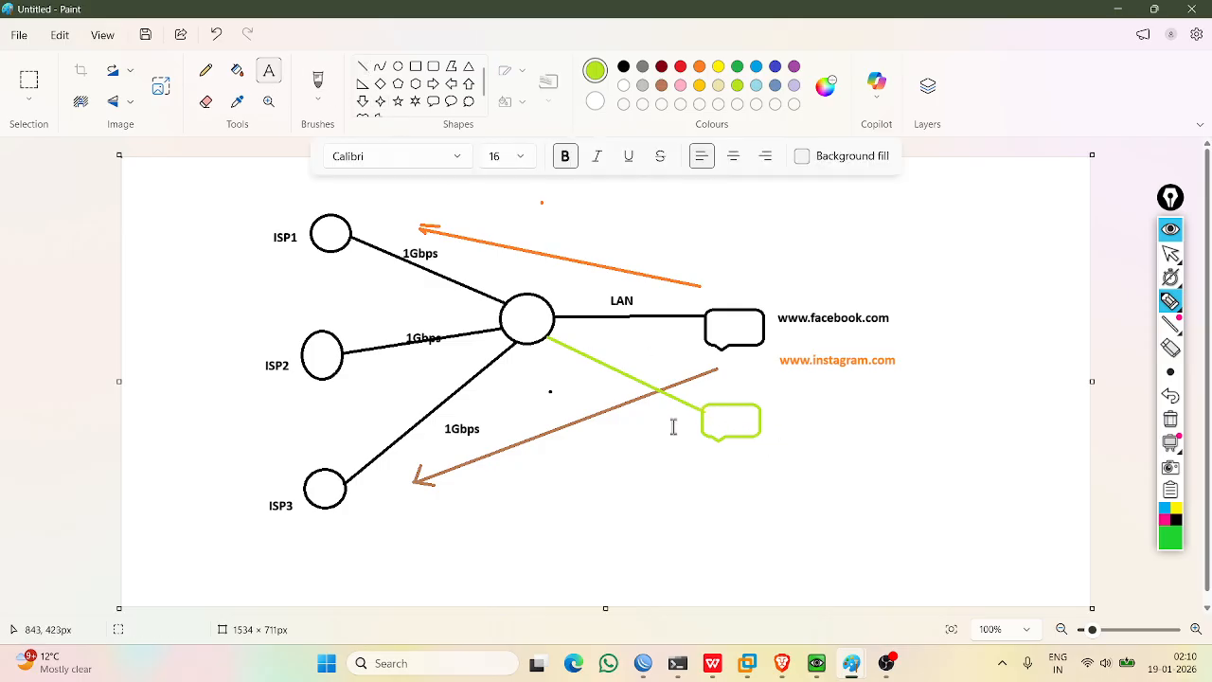
click(718, 418)
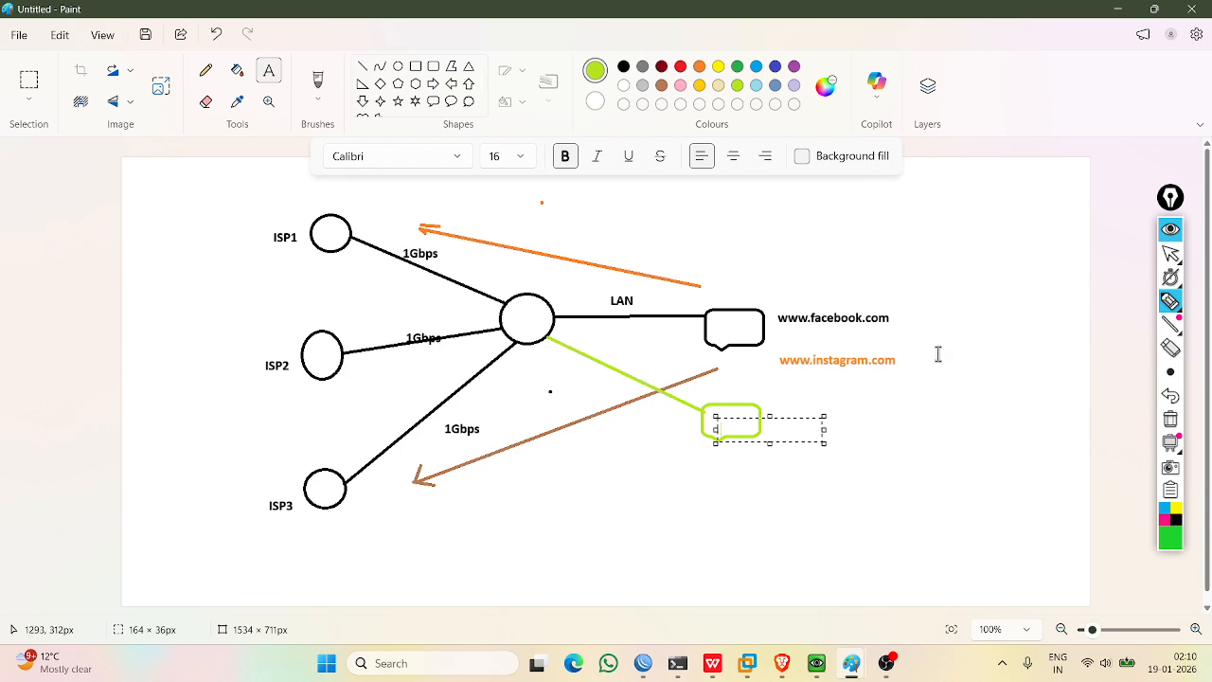
click(681, 70)
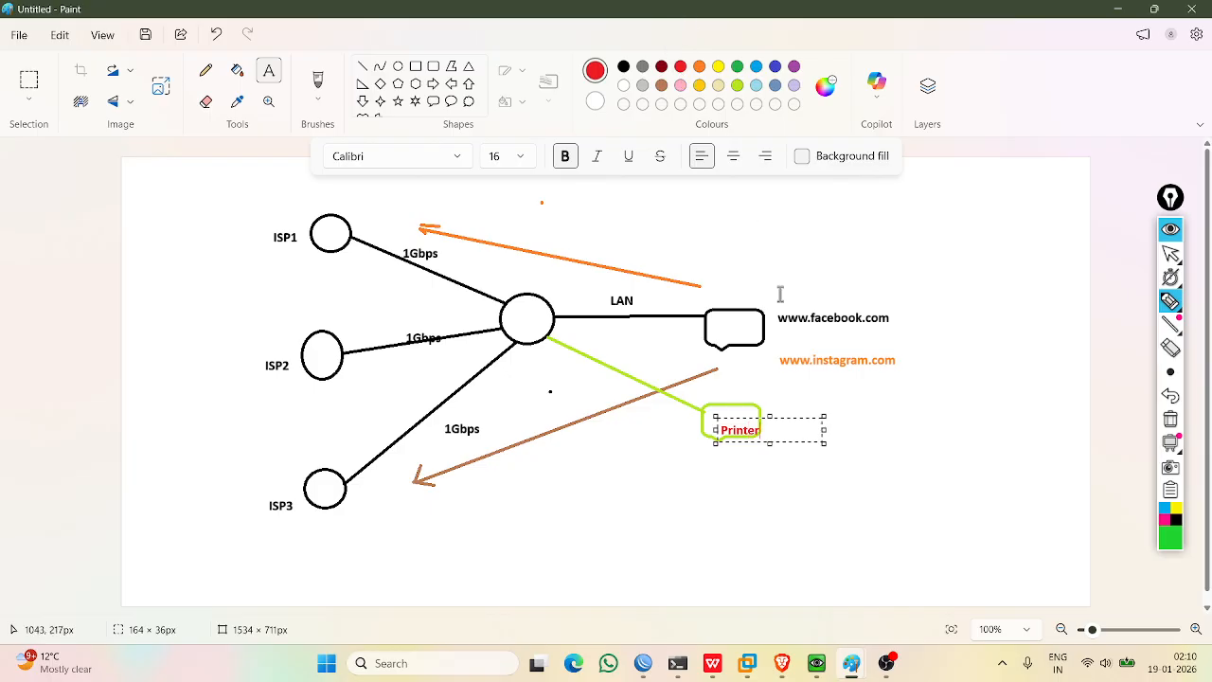
click(721, 324)
click(720, 322)
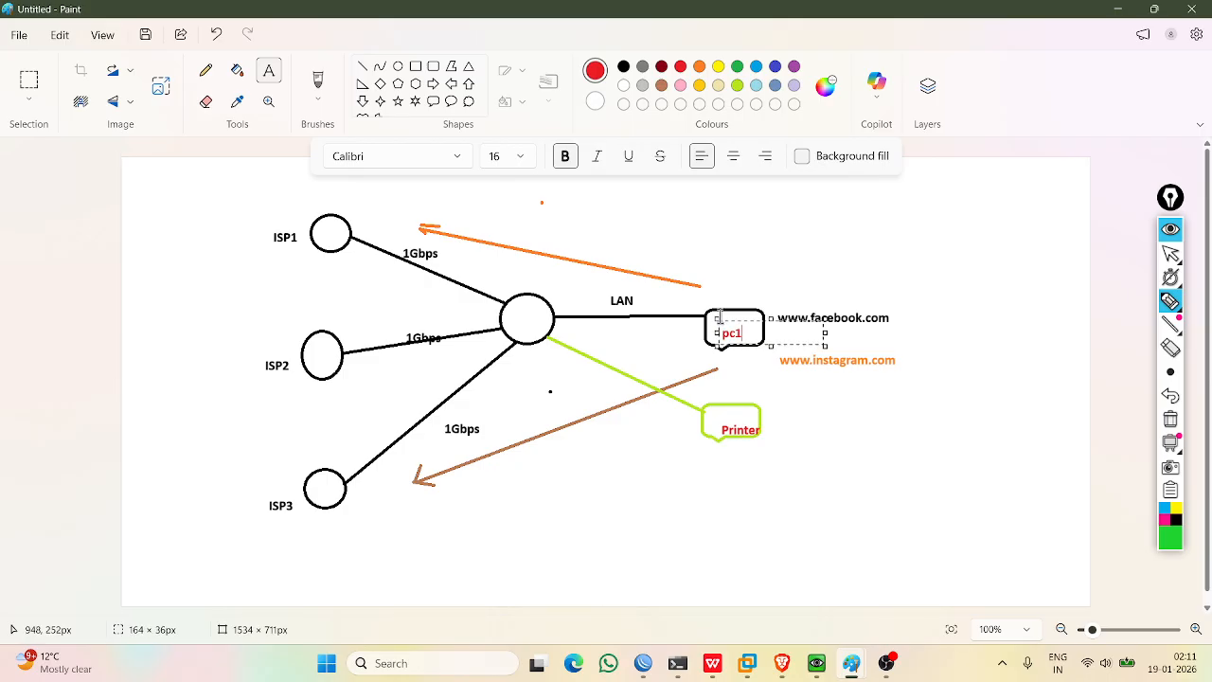
click(748, 420)
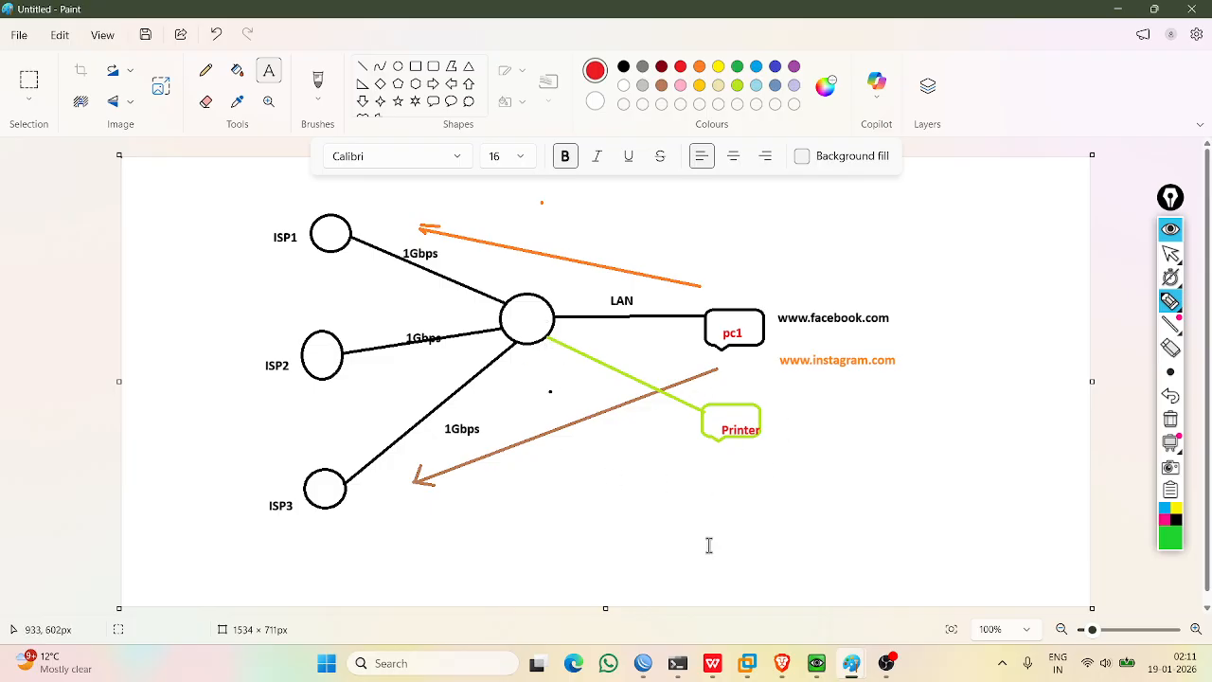
Switch to WinBox, review the last prerouting rule's Per Connection Classifier, destination address type and action settings, and close the rule.
mouse_move(644, 665)
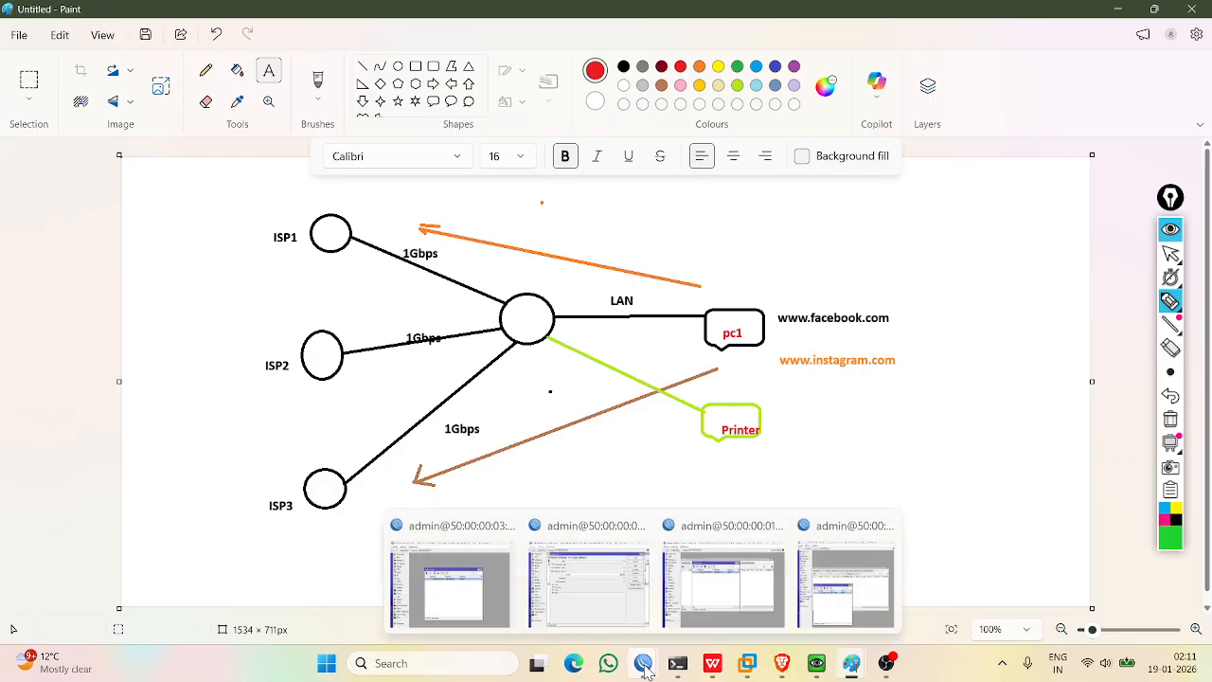
click(612, 606)
click(699, 258)
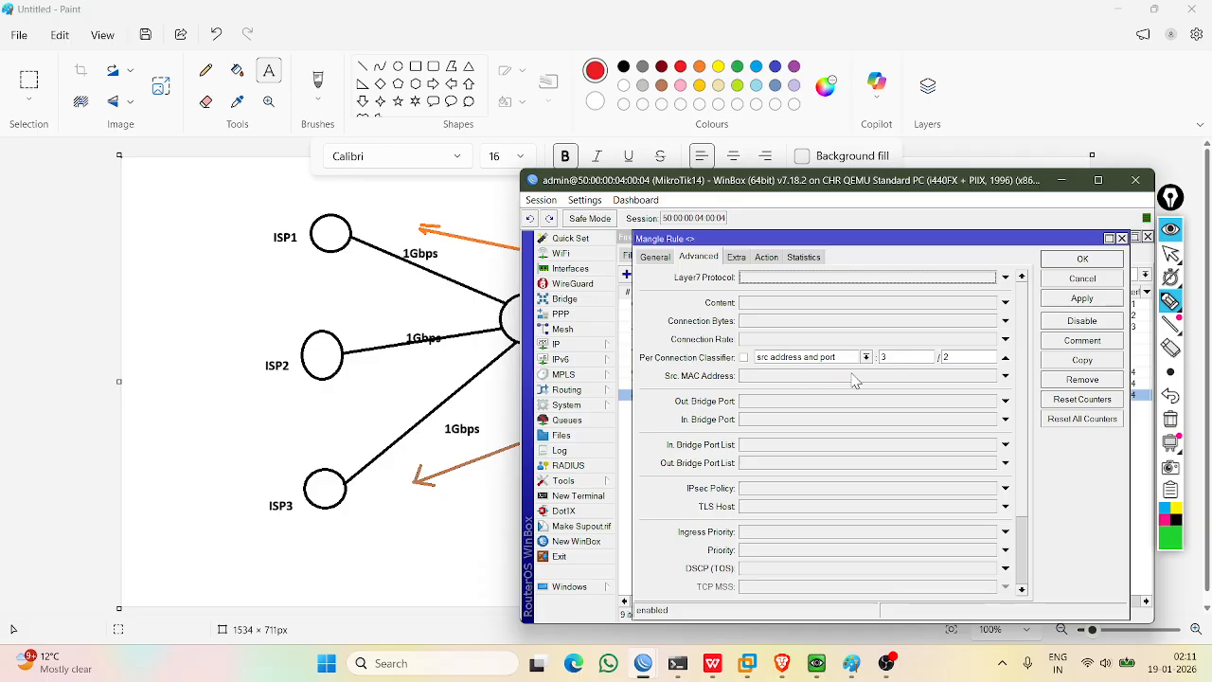
click(735, 258)
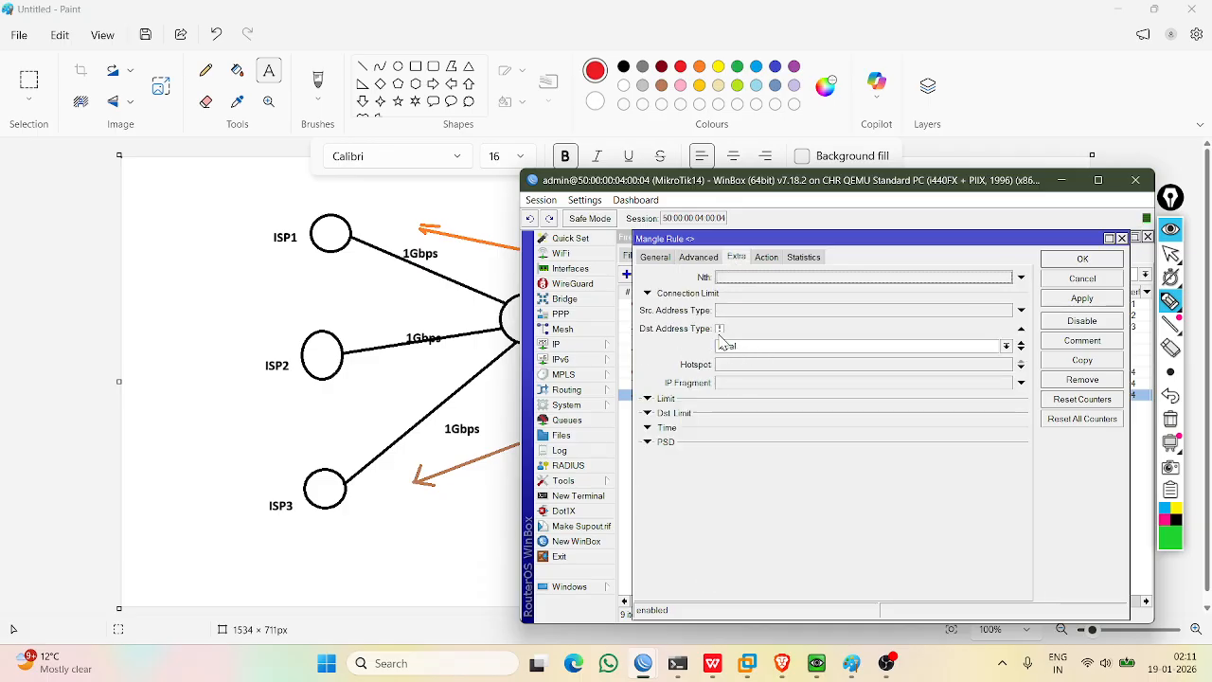
click(701, 259)
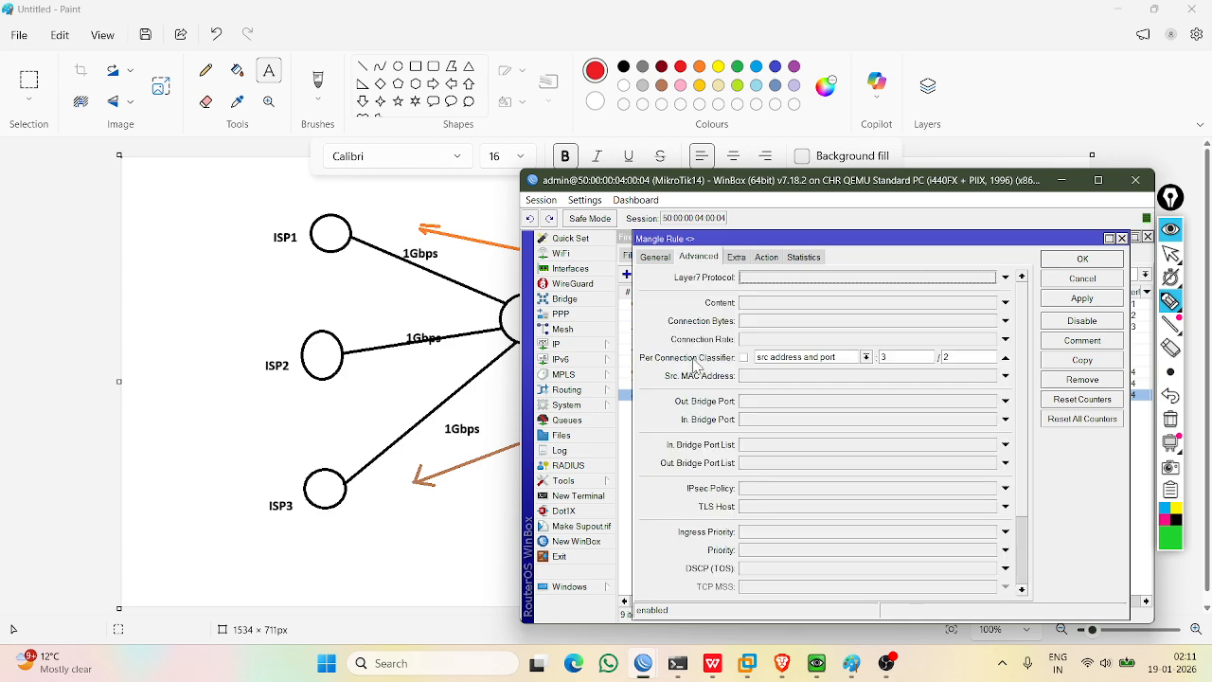
click(736, 257)
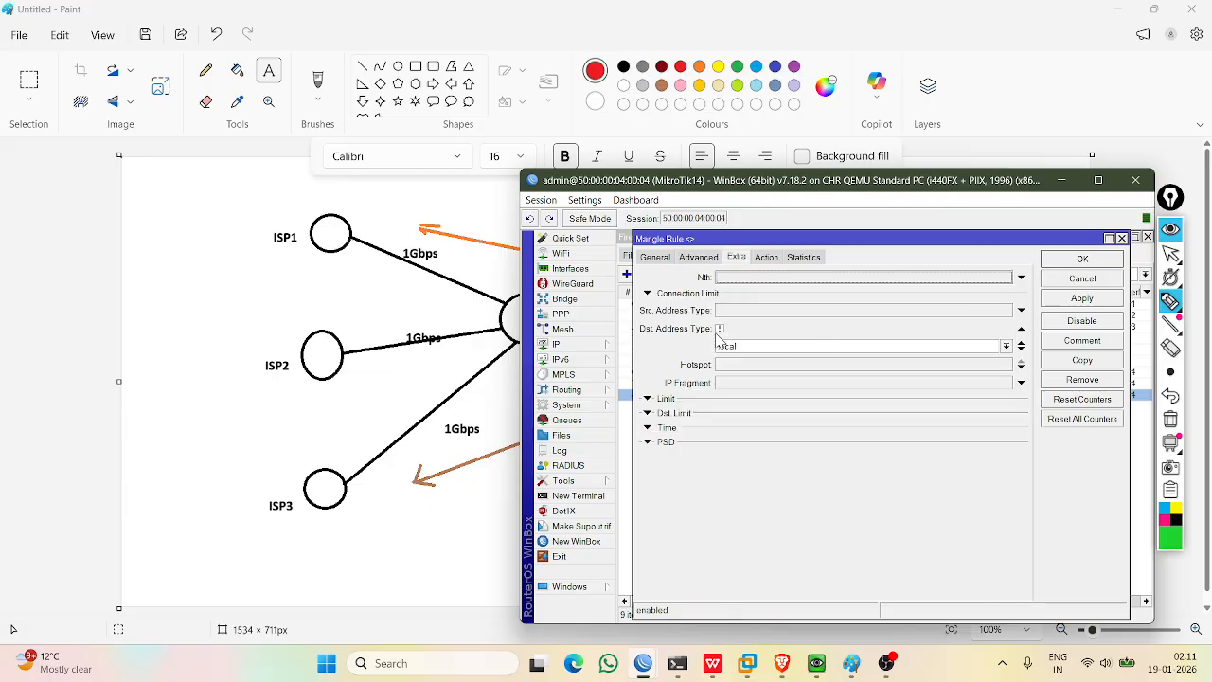
click(761, 262)
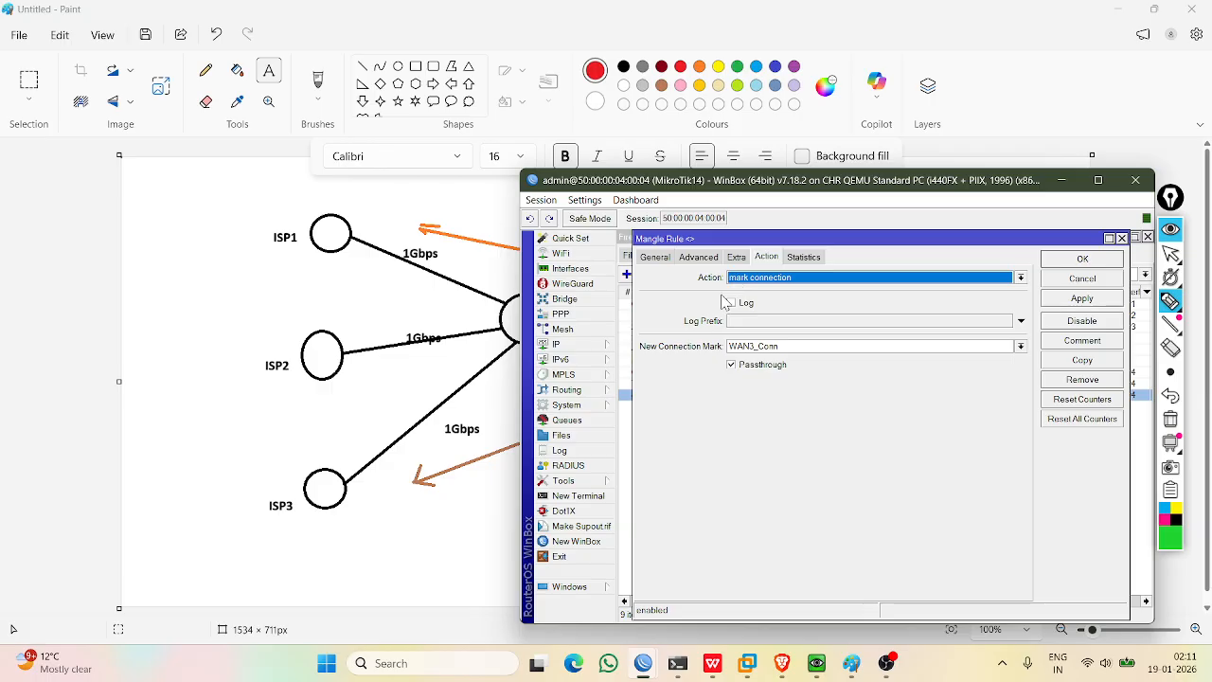
click(1081, 260)
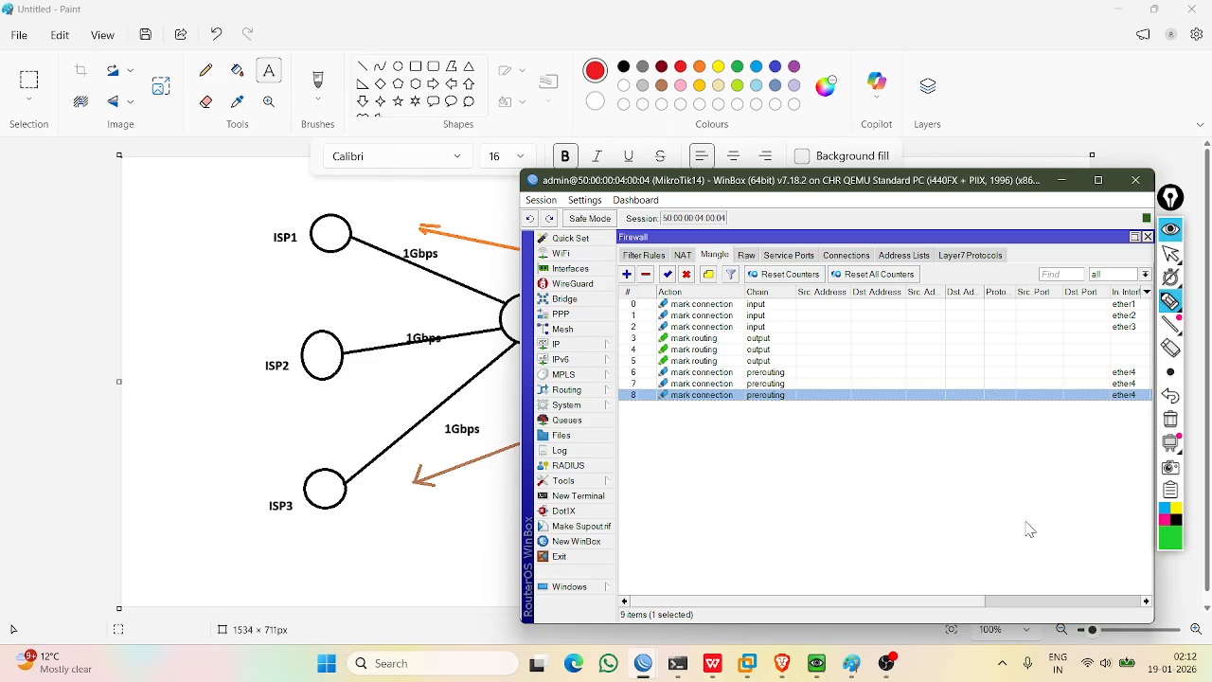
Switch to the EVE topology in the browser and bring the MikroTik14 WinBox window in front of it.
click(782, 663)
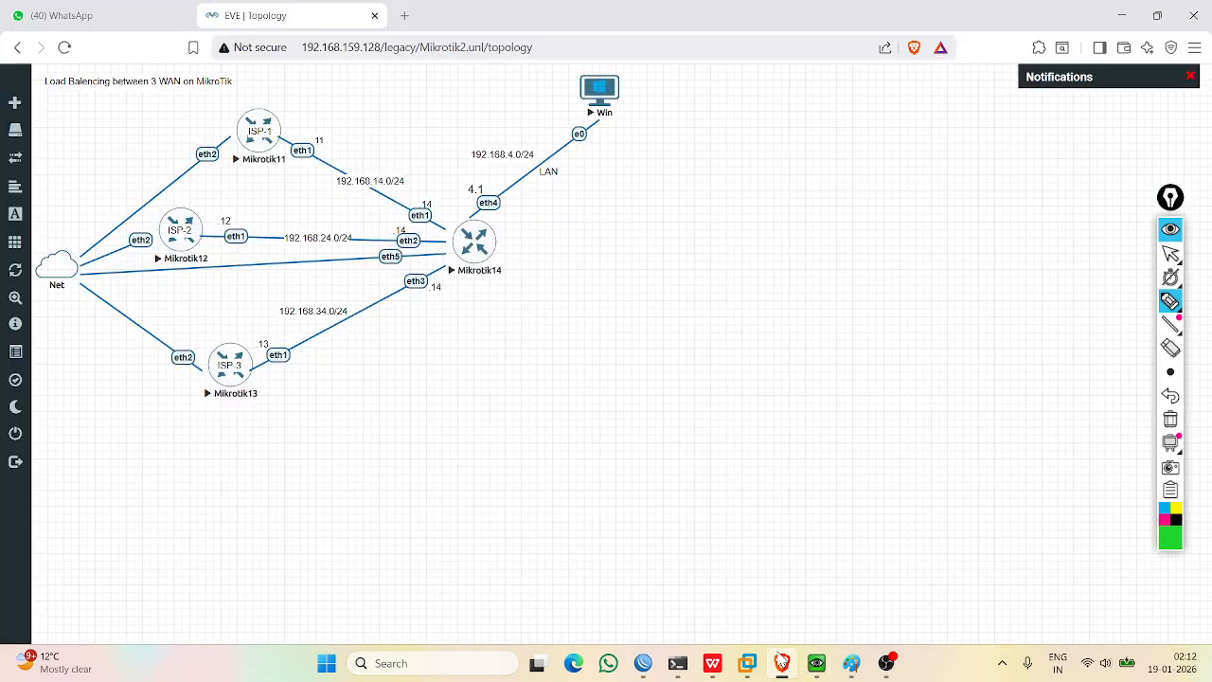
mouse_move(643, 662)
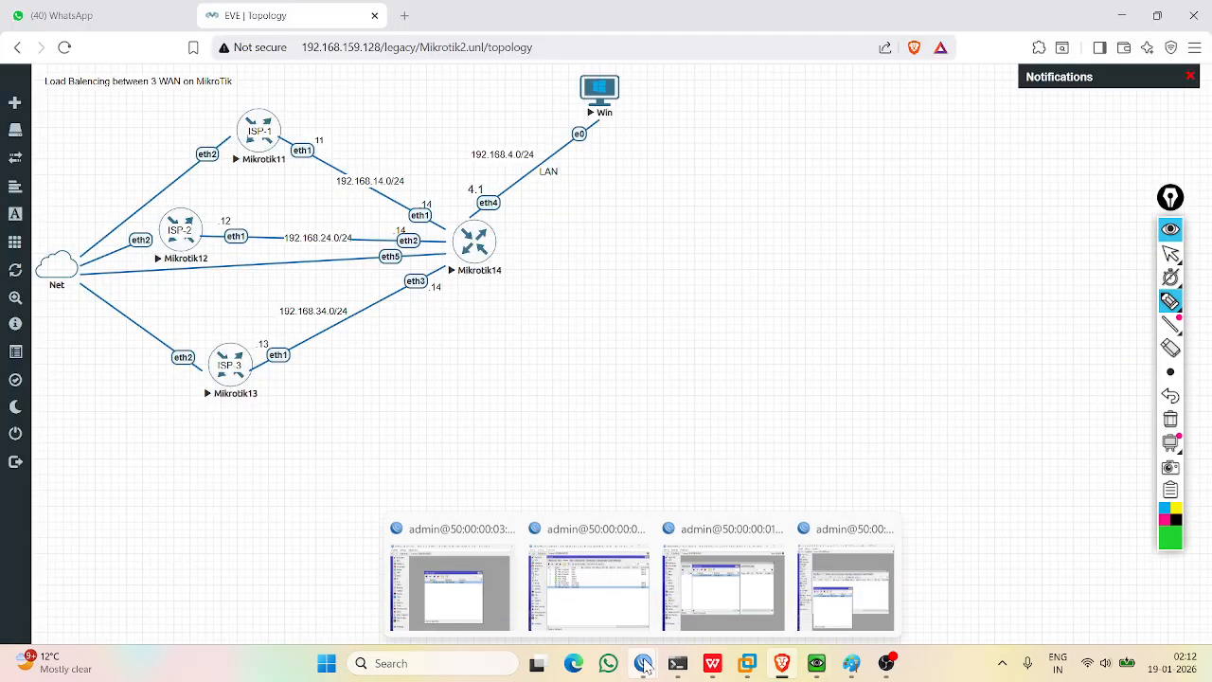
mouse_move(839, 594)
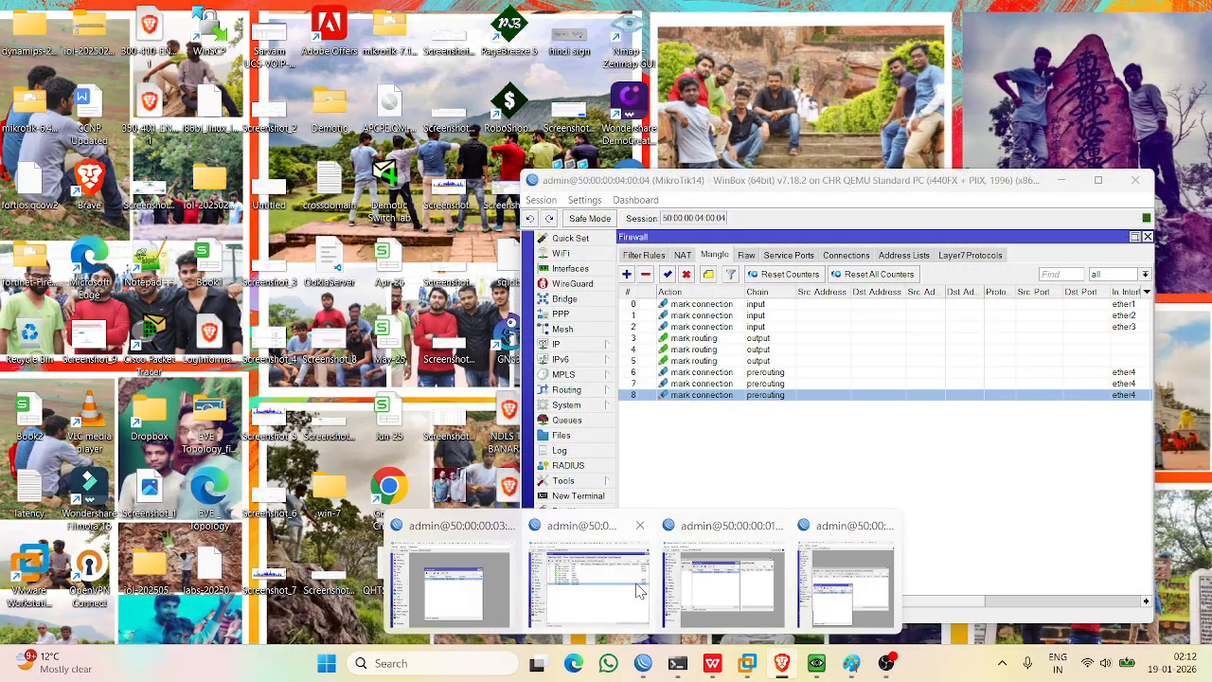
click(641, 592)
Examine the three prerouting mark connection rules for ether4 in the mangle list.
click(702, 396)
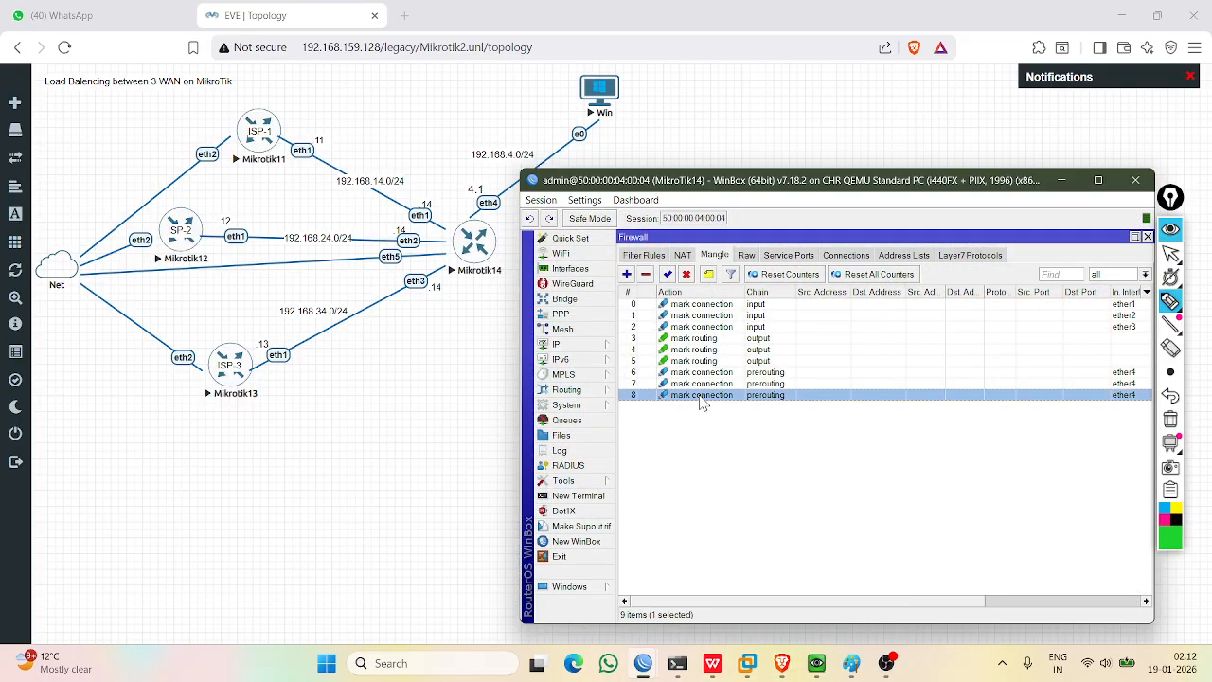
key(Up)
click(701, 384)
click(702, 373)
click(713, 383)
click(715, 373)
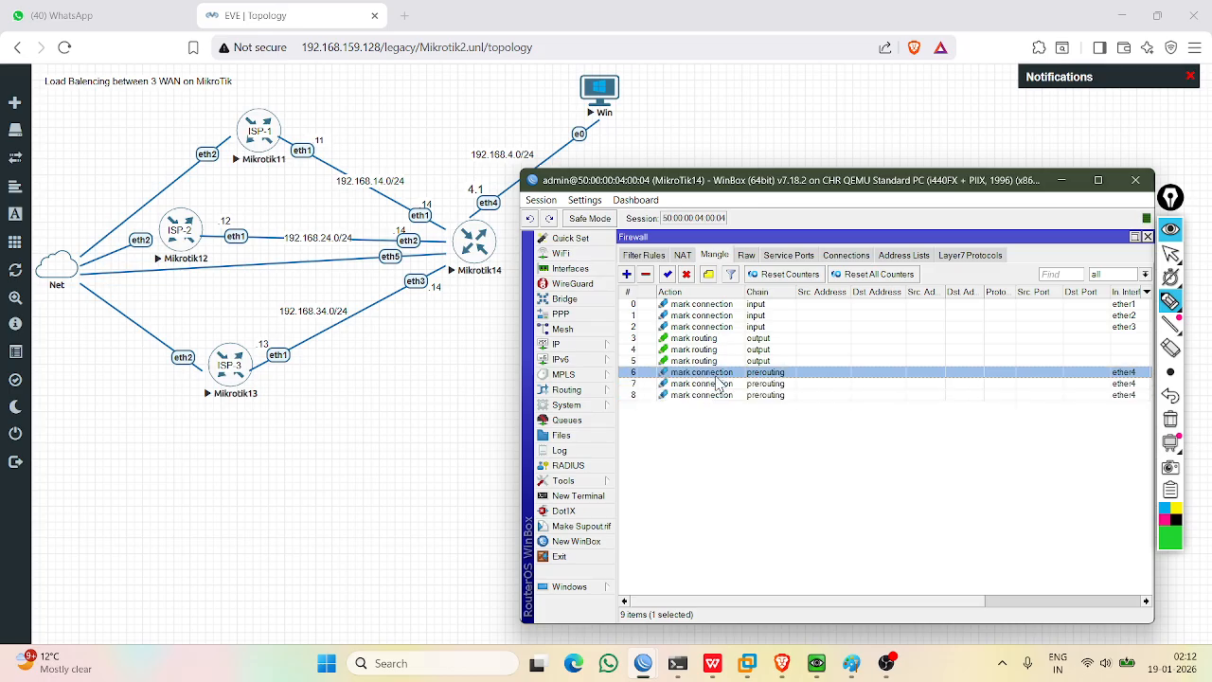
click(714, 383)
click(715, 396)
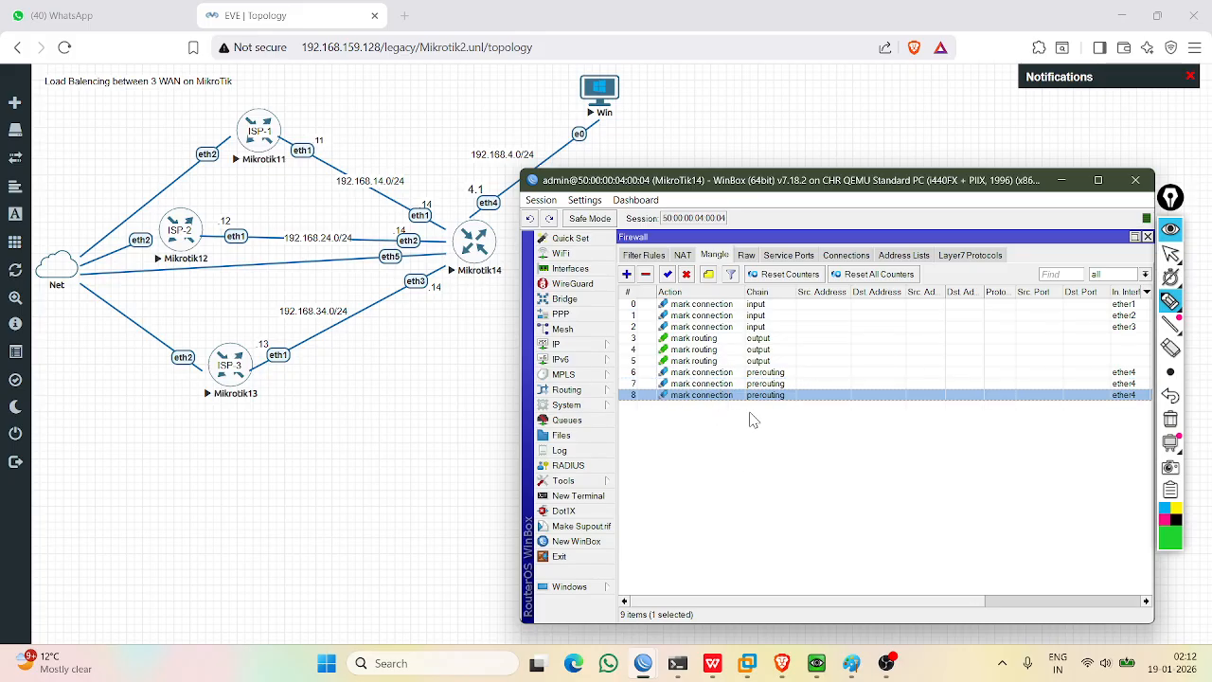
click(726, 462)
click(696, 396)
click(753, 383)
click(726, 372)
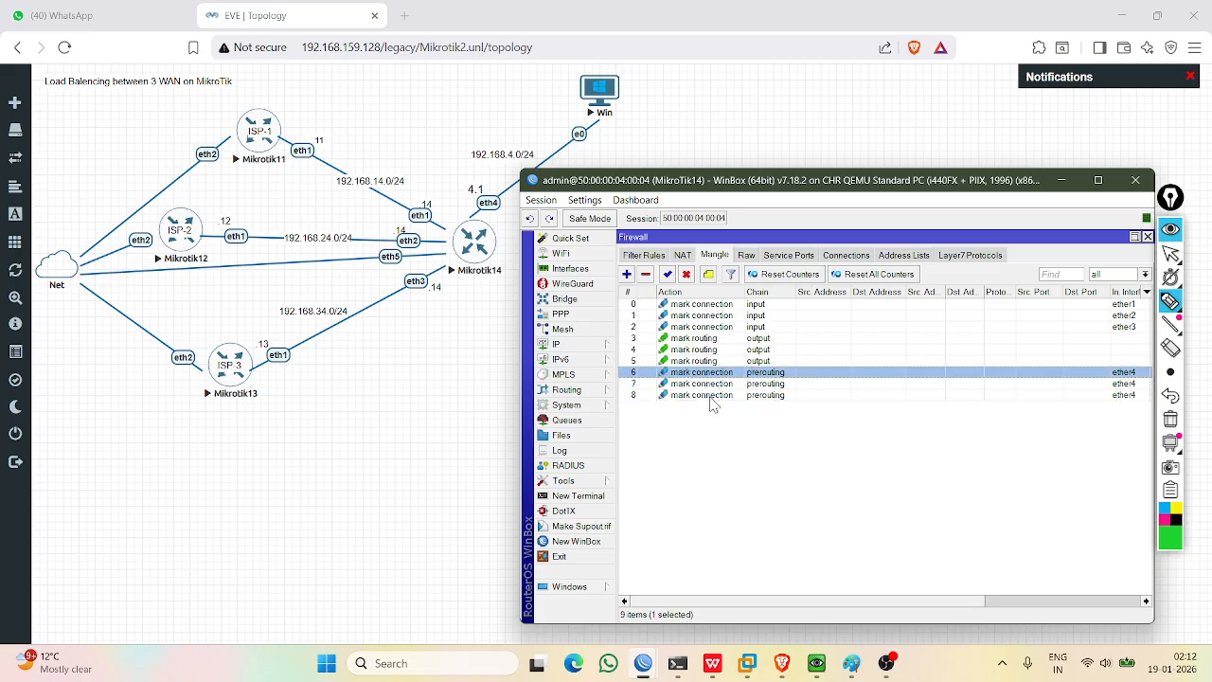
click(711, 397)
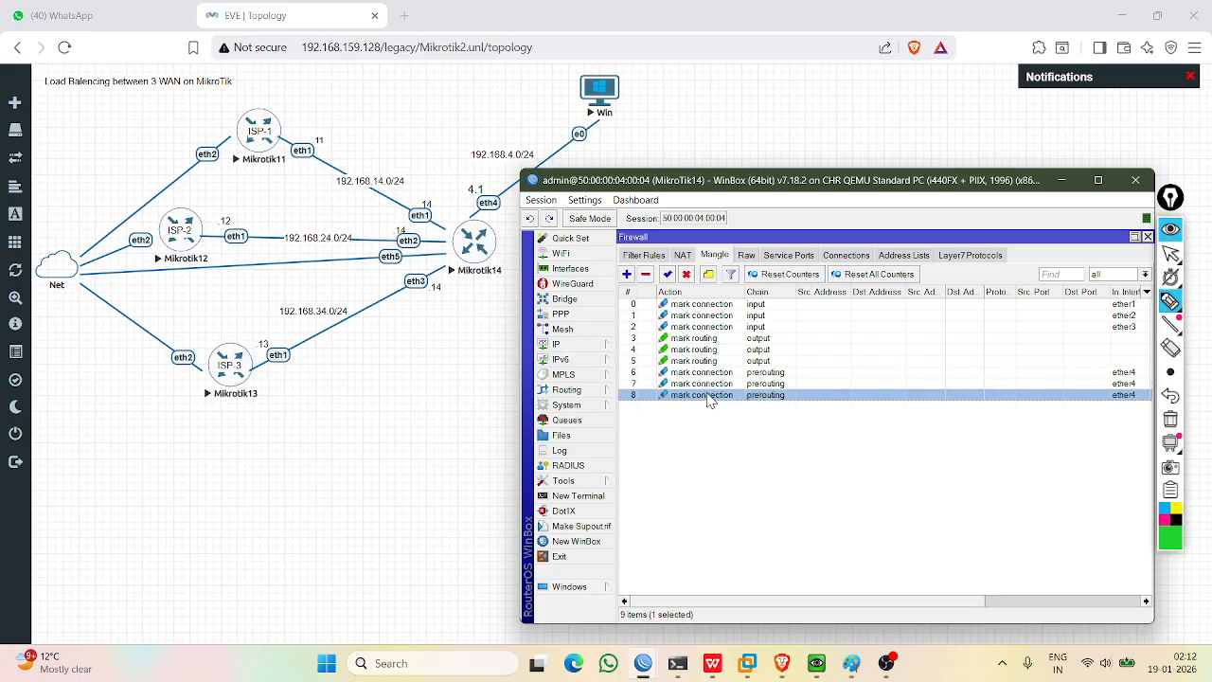
Start a new mangle rule in the prerouting chain that matches connection mark WAN1_Conn.
click(628, 281)
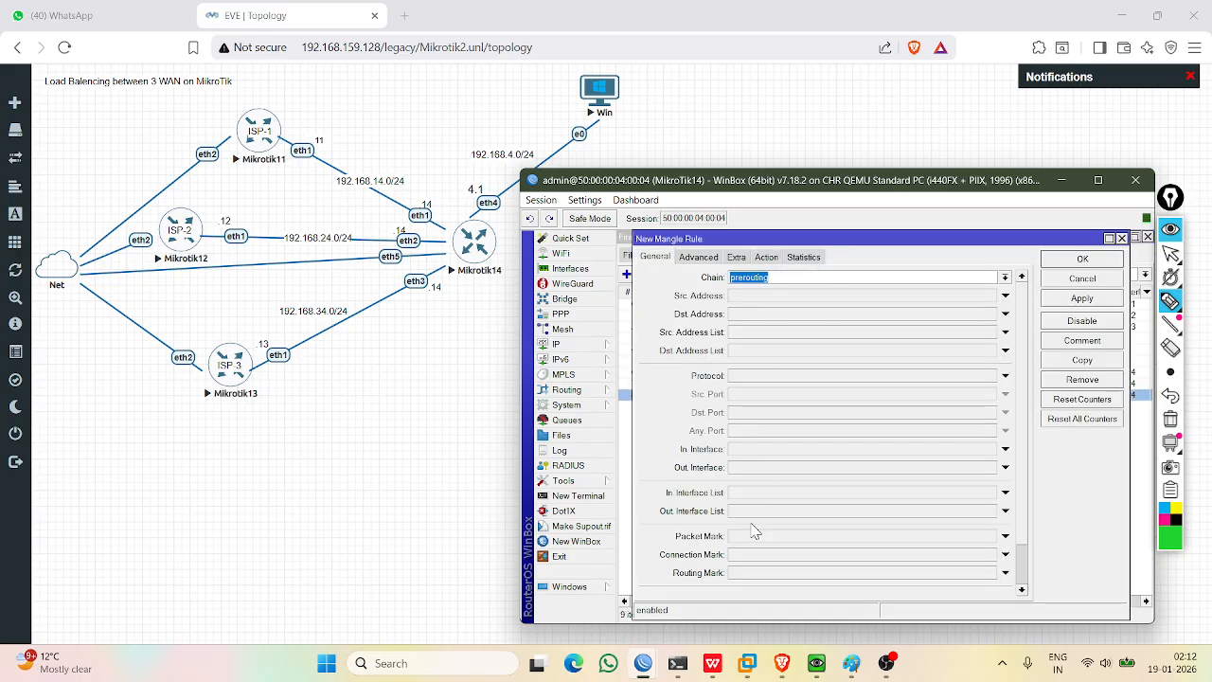
click(749, 555)
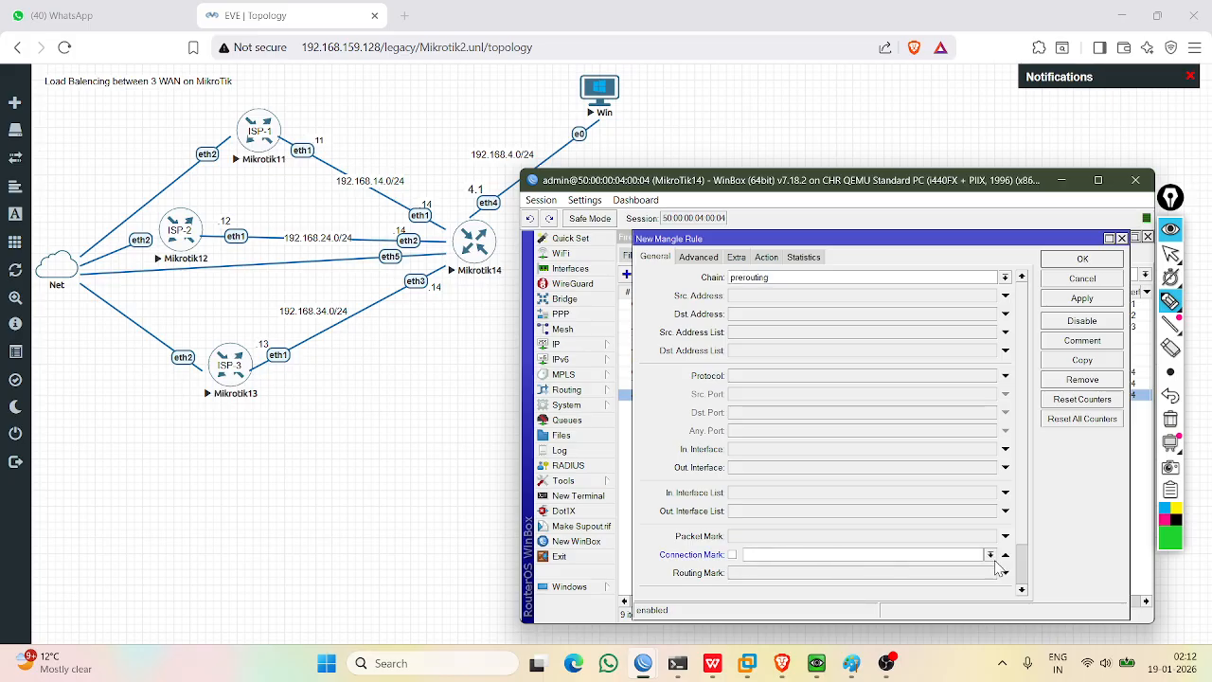
click(989, 556)
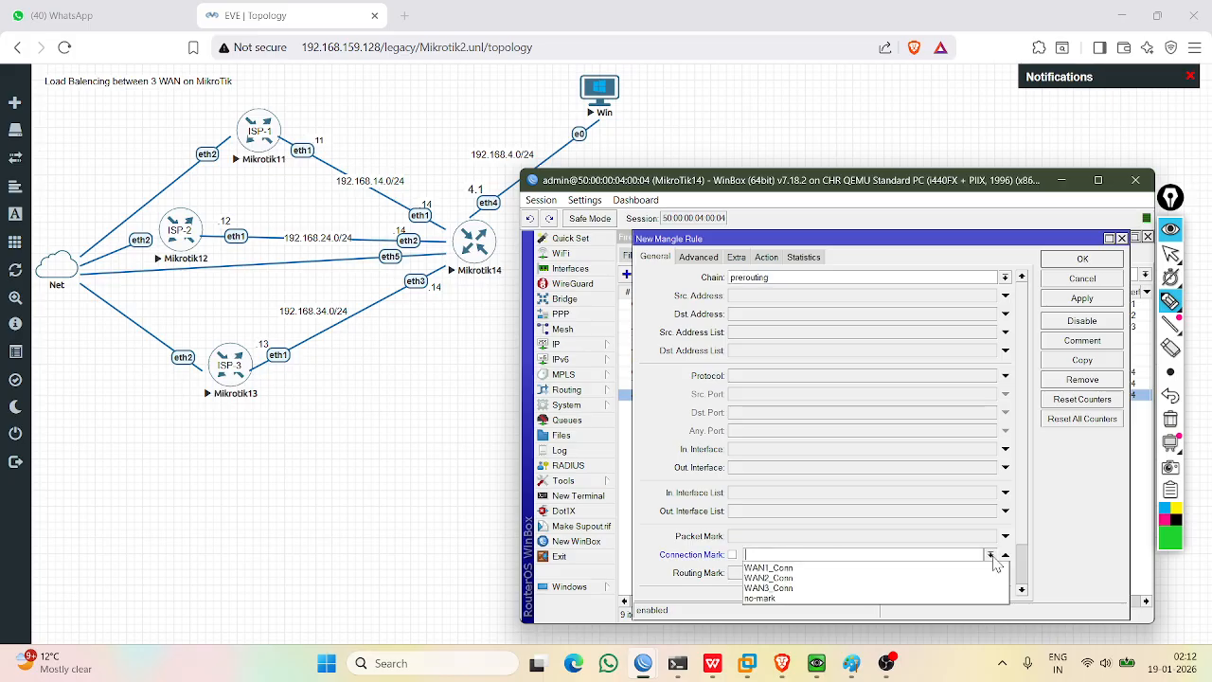
click(843, 569)
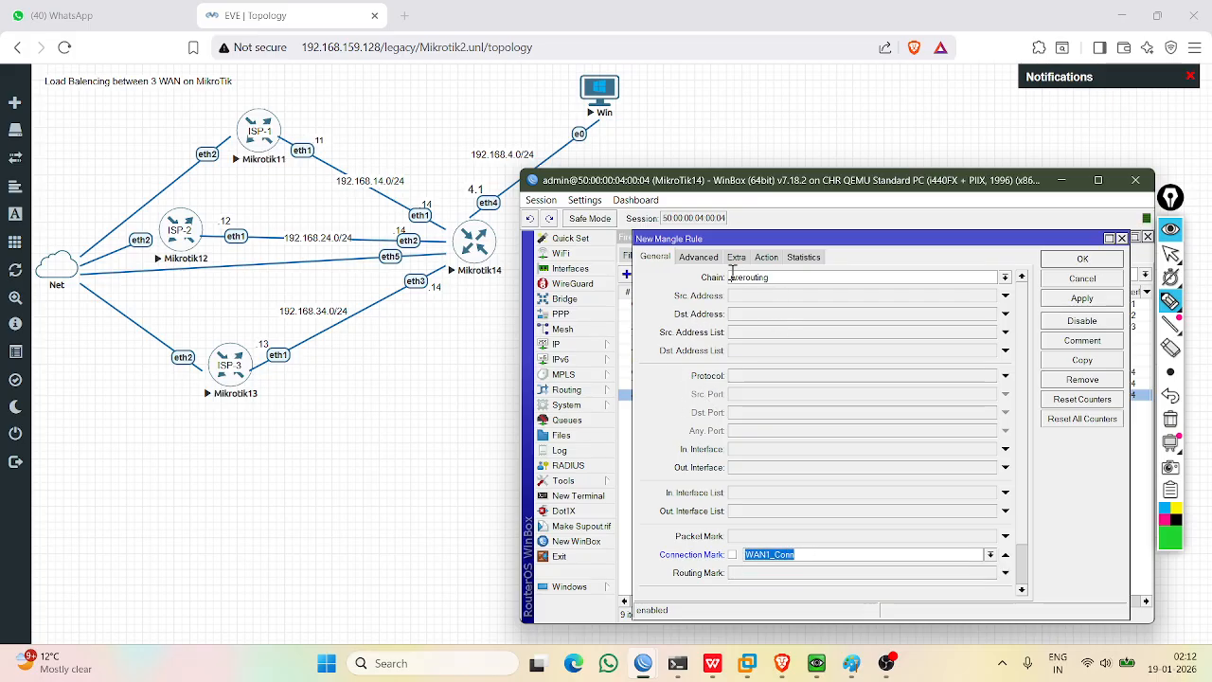
Set the rule's action to mark routing with new routing mark WAN1 and passthrough disabled, and save the rule.
click(766, 257)
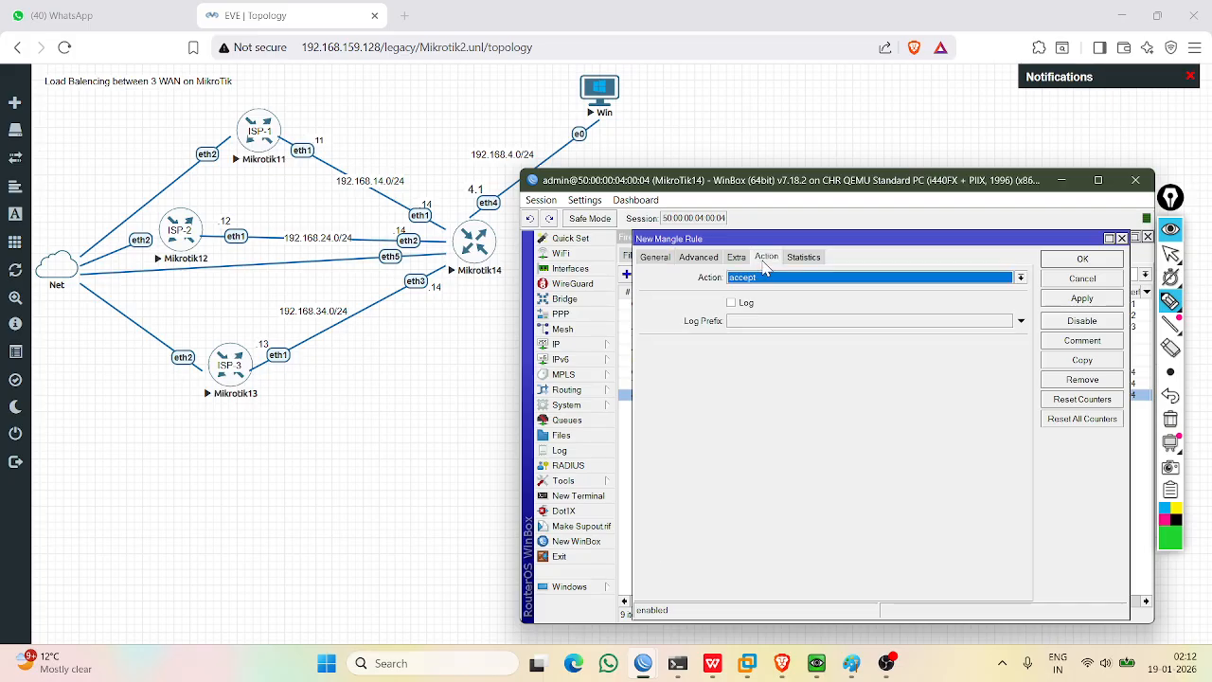
click(655, 258)
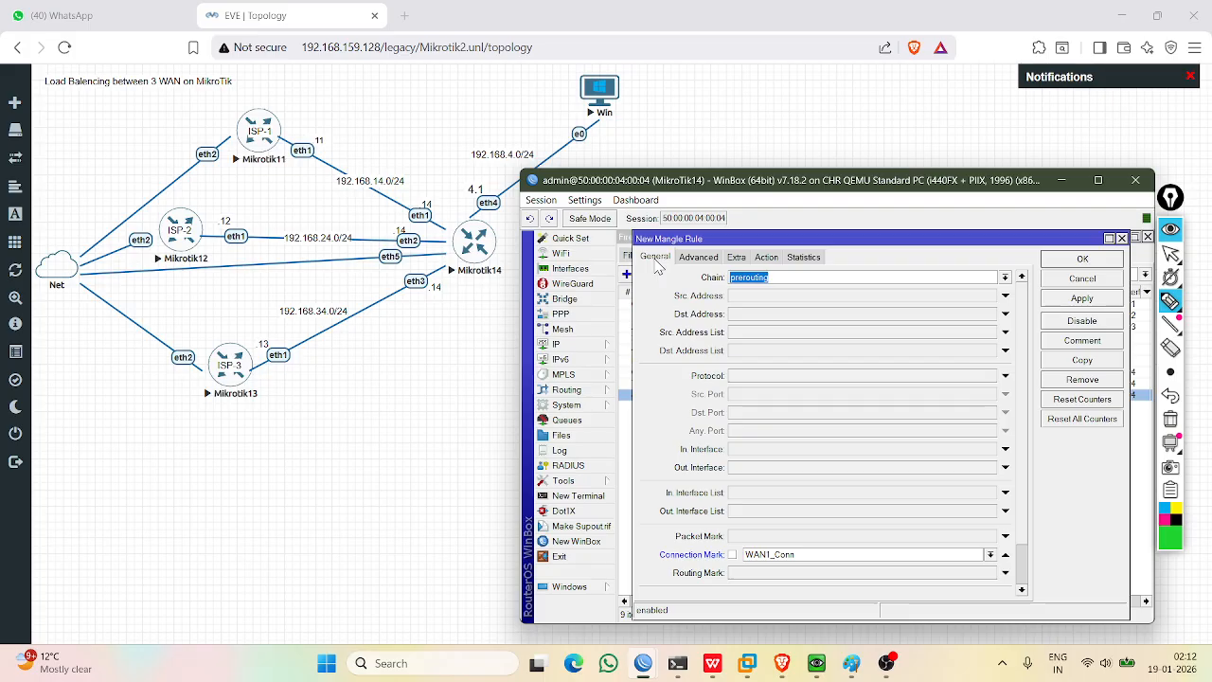
click(766, 258)
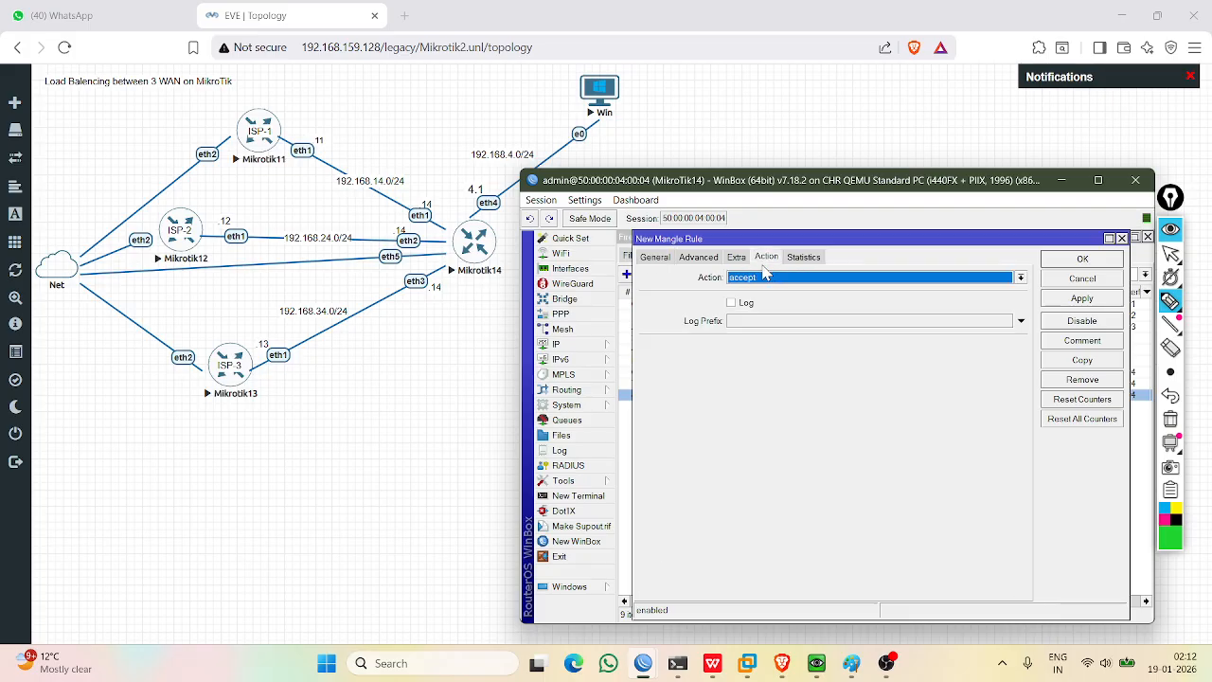
click(794, 277)
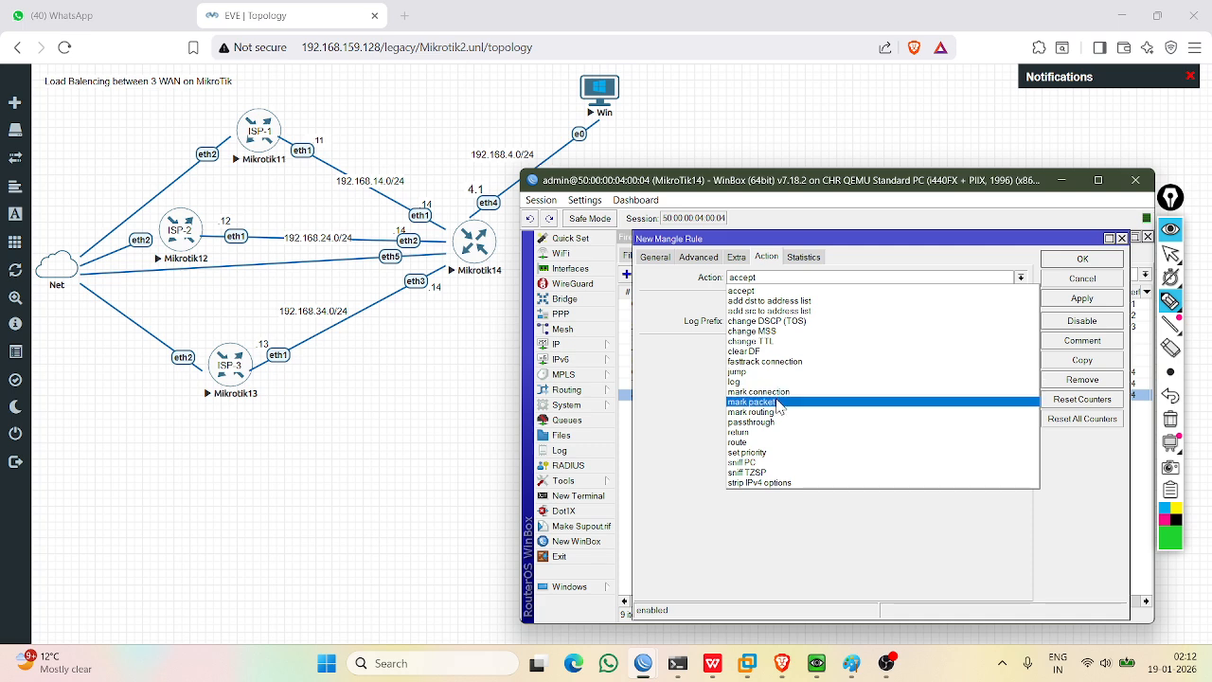
click(775, 412)
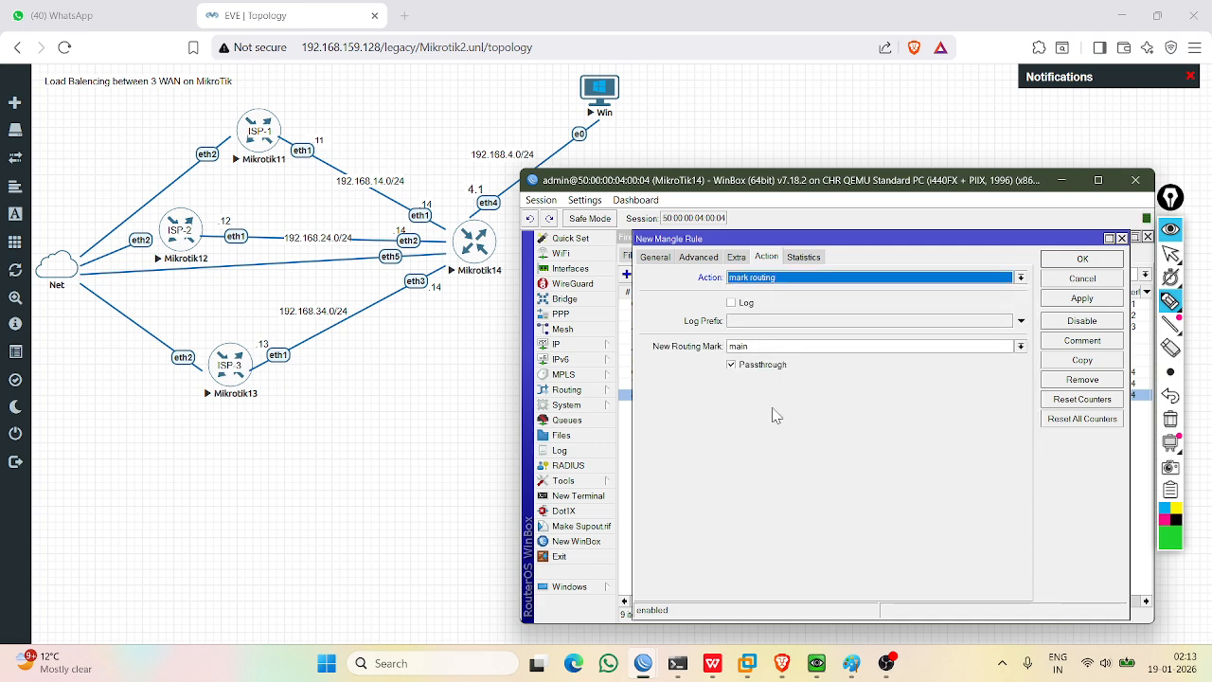
click(1021, 348)
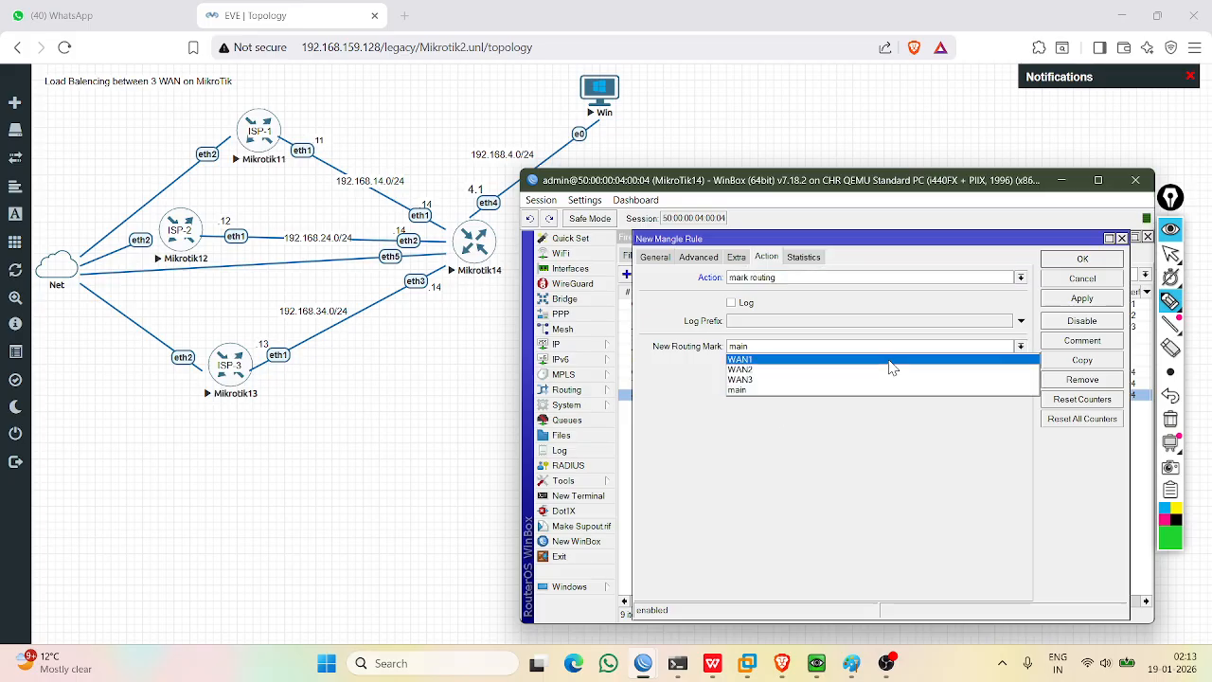
click(824, 360)
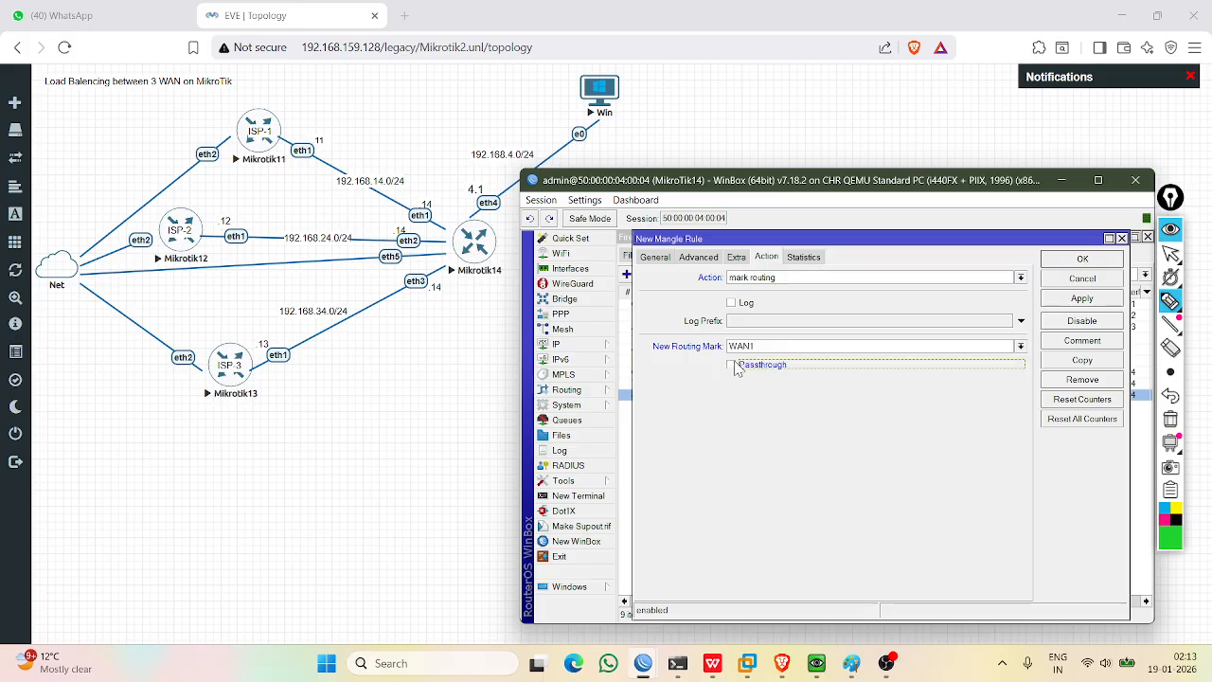
click(1058, 301)
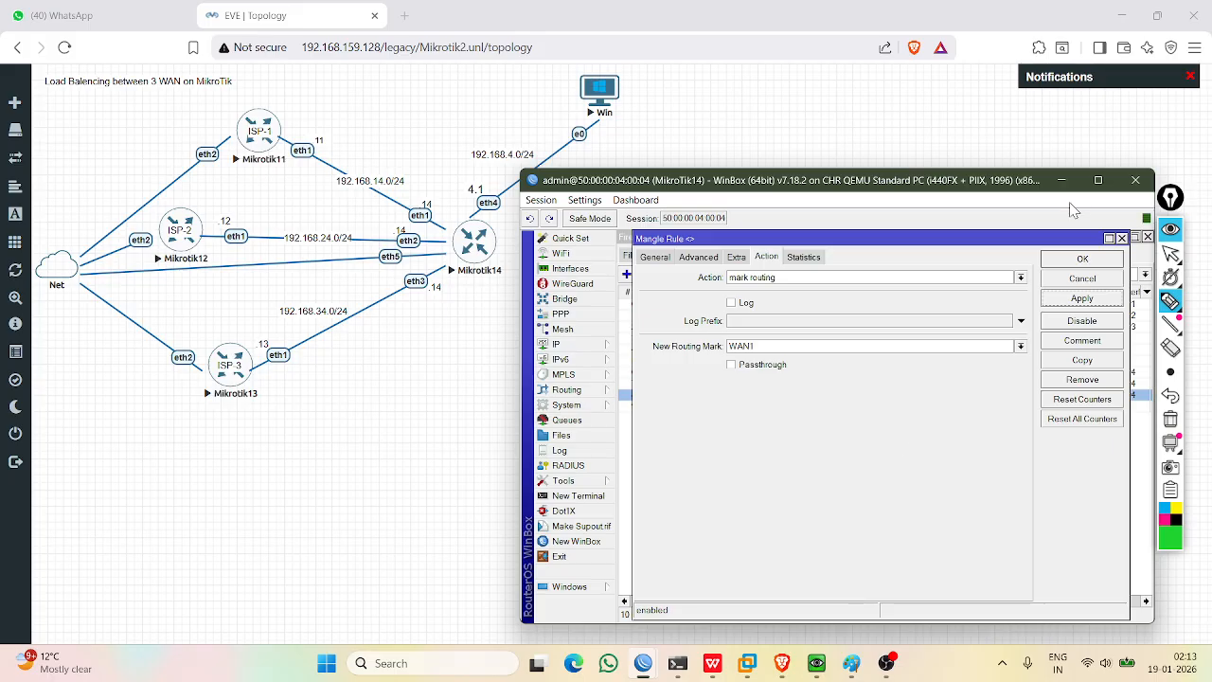
click(1084, 259)
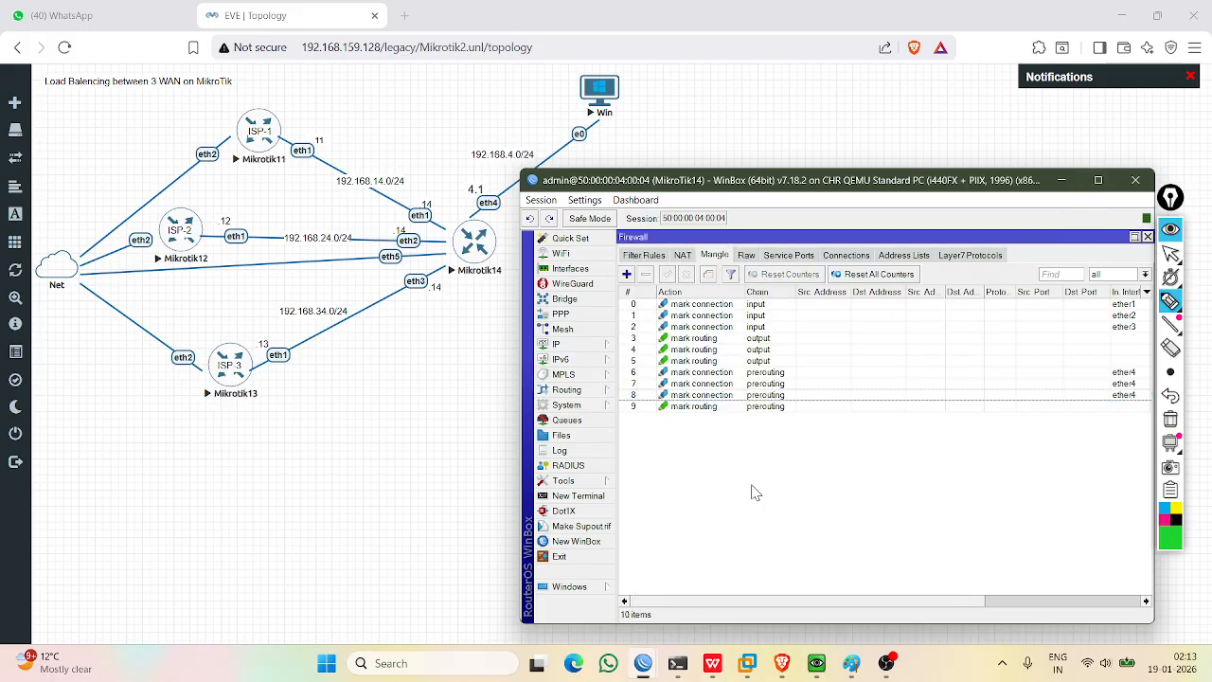
Review the new connection mark set by the first prerouting mark connection rule, and close the rule.
double_click(693, 377)
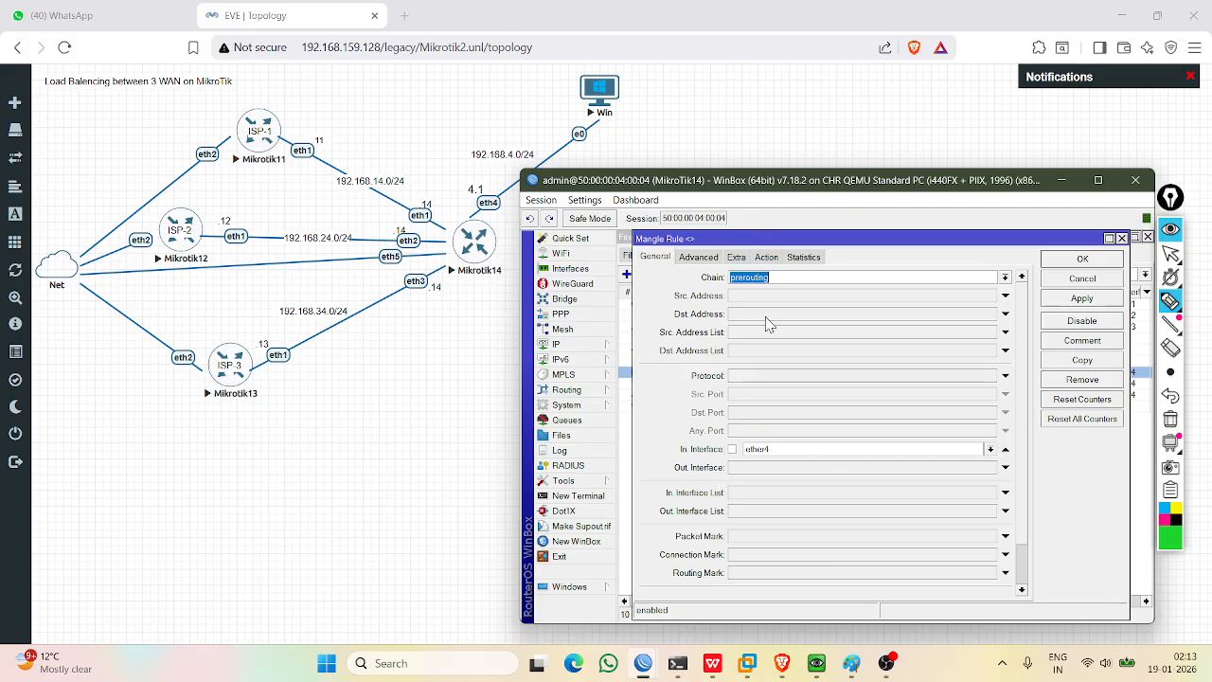
click(766, 257)
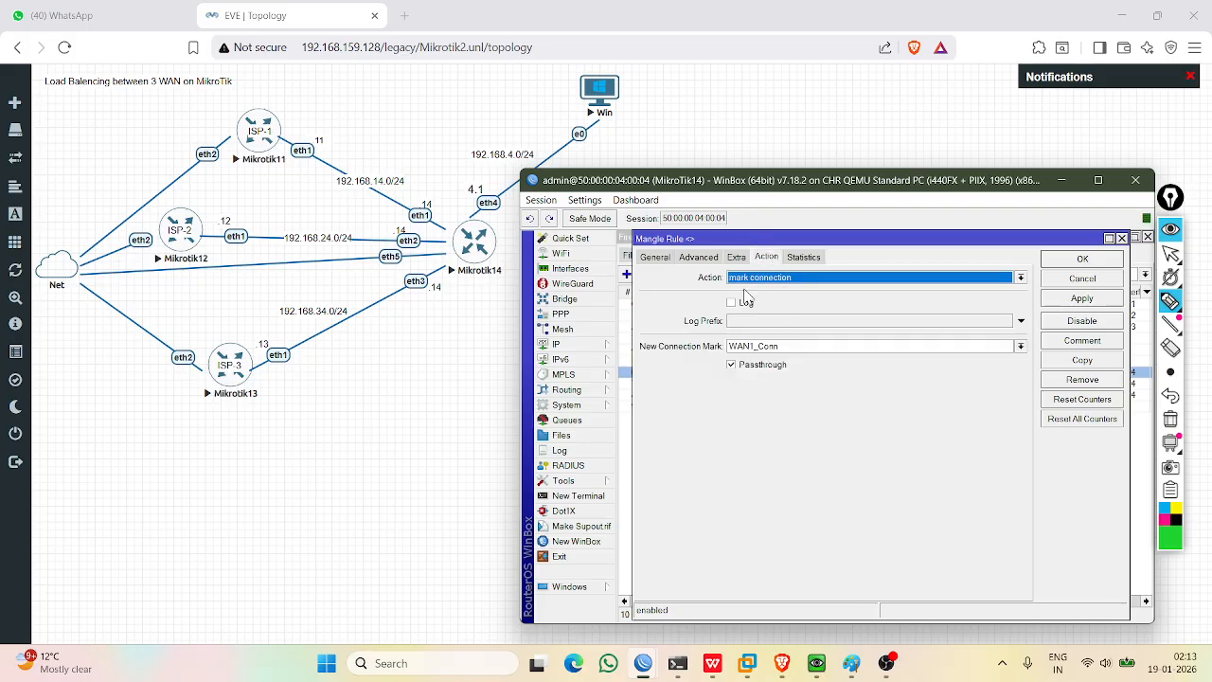
click(799, 349)
drag(799, 348, 731, 348)
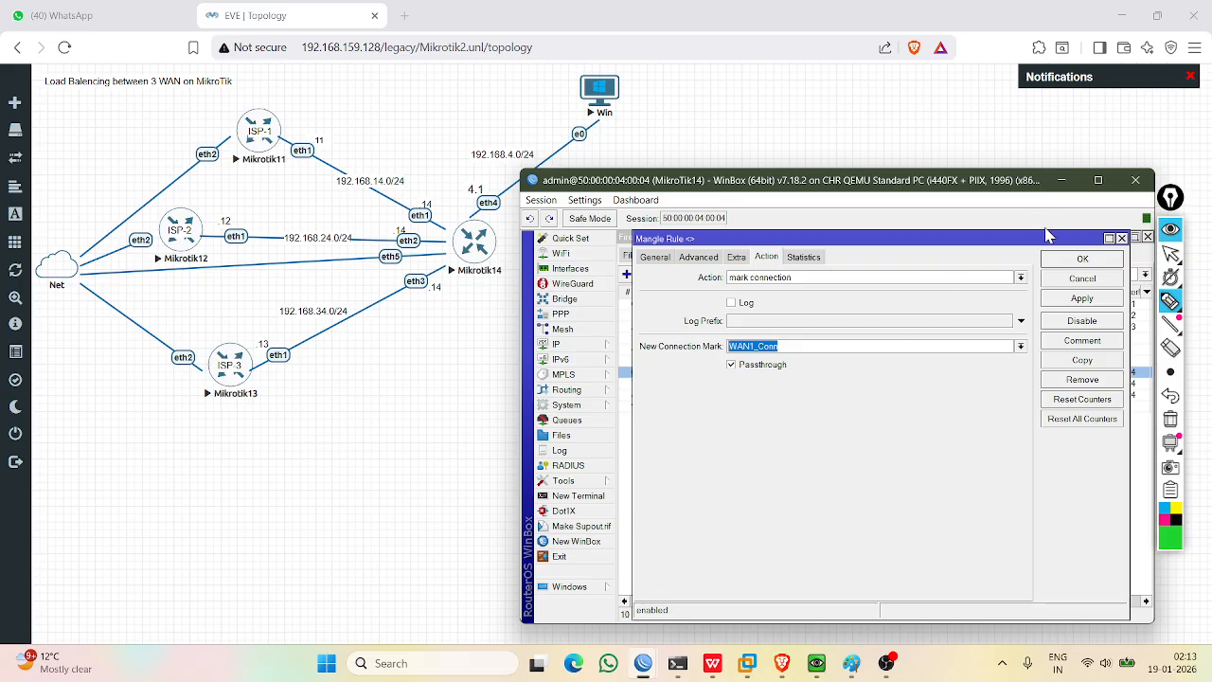
click(1058, 261)
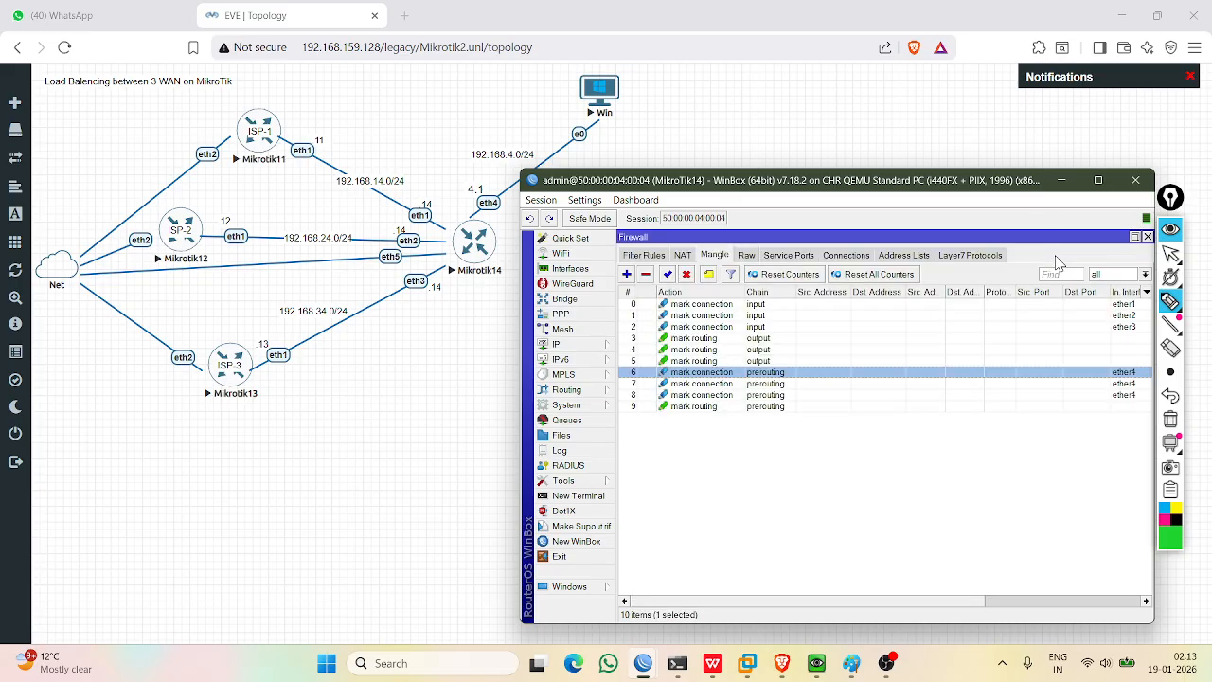
Review the prerouting mark routing rule's connection mark match, new routing mark and passthrough option, and close the rule.
click(690, 406)
double_click(690, 406)
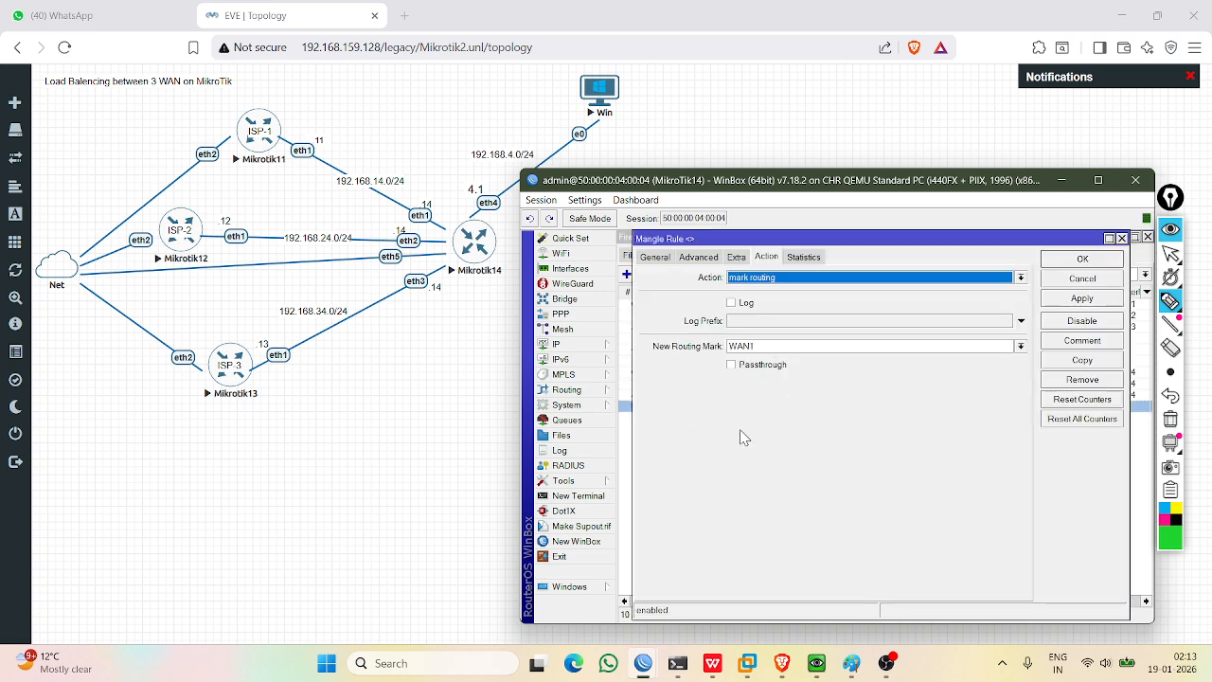
click(656, 257)
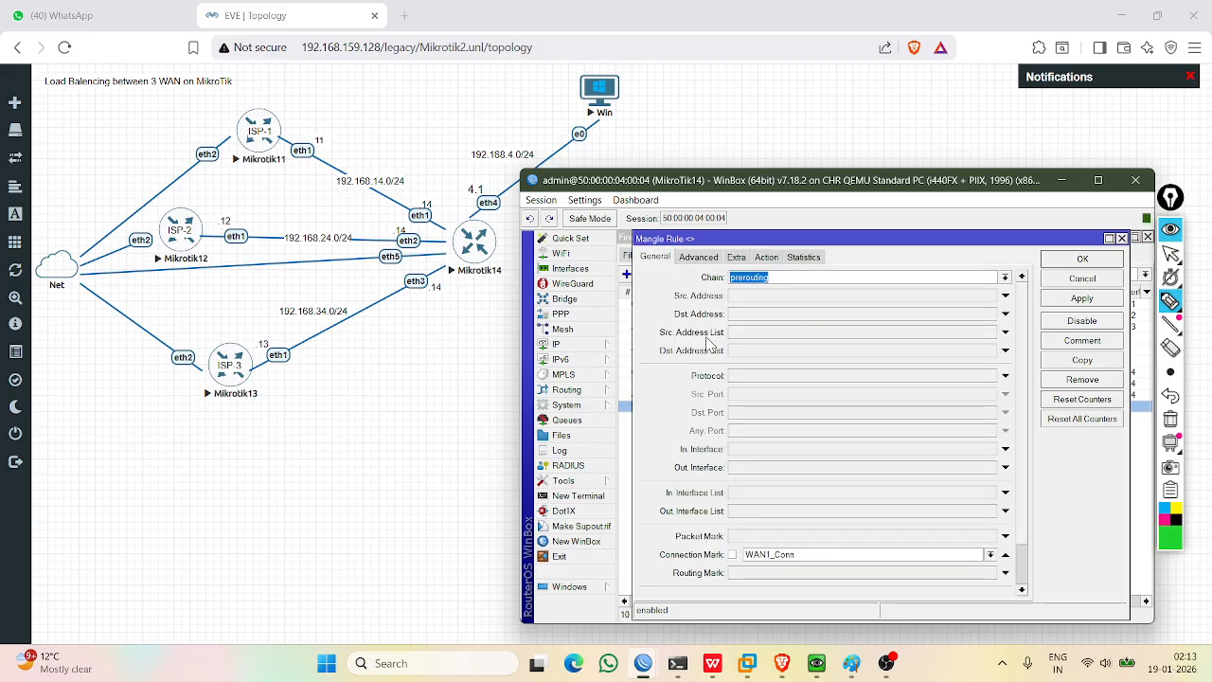
drag(798, 555, 757, 555)
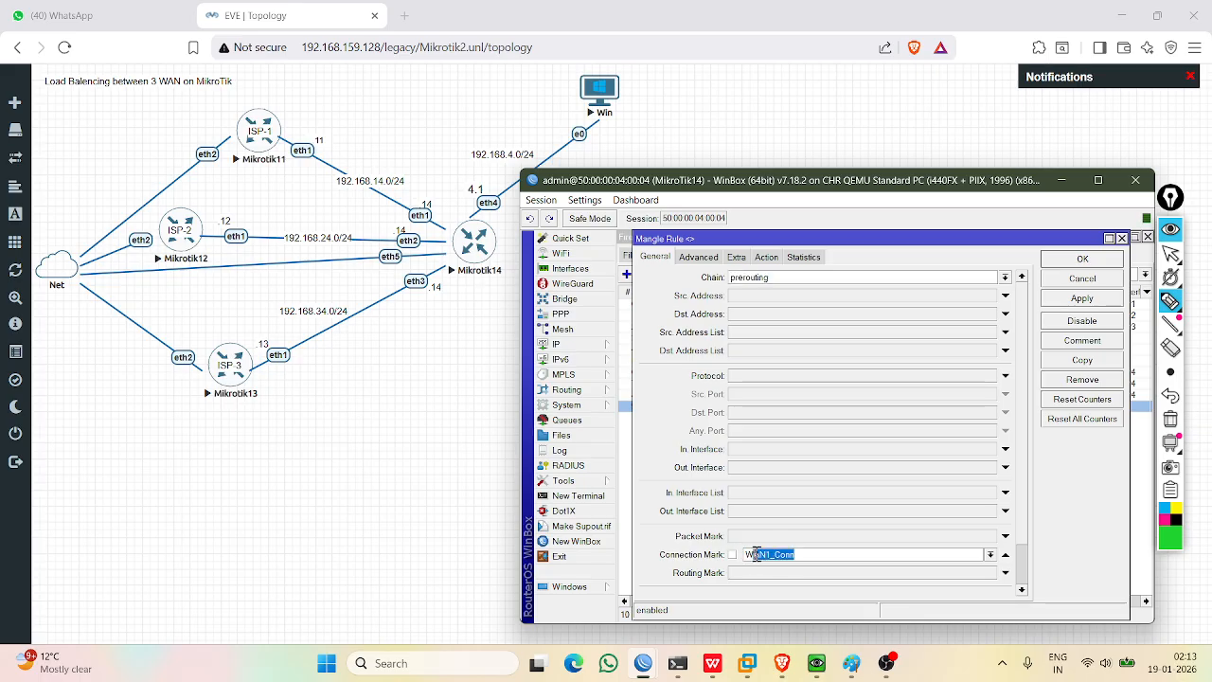
click(766, 257)
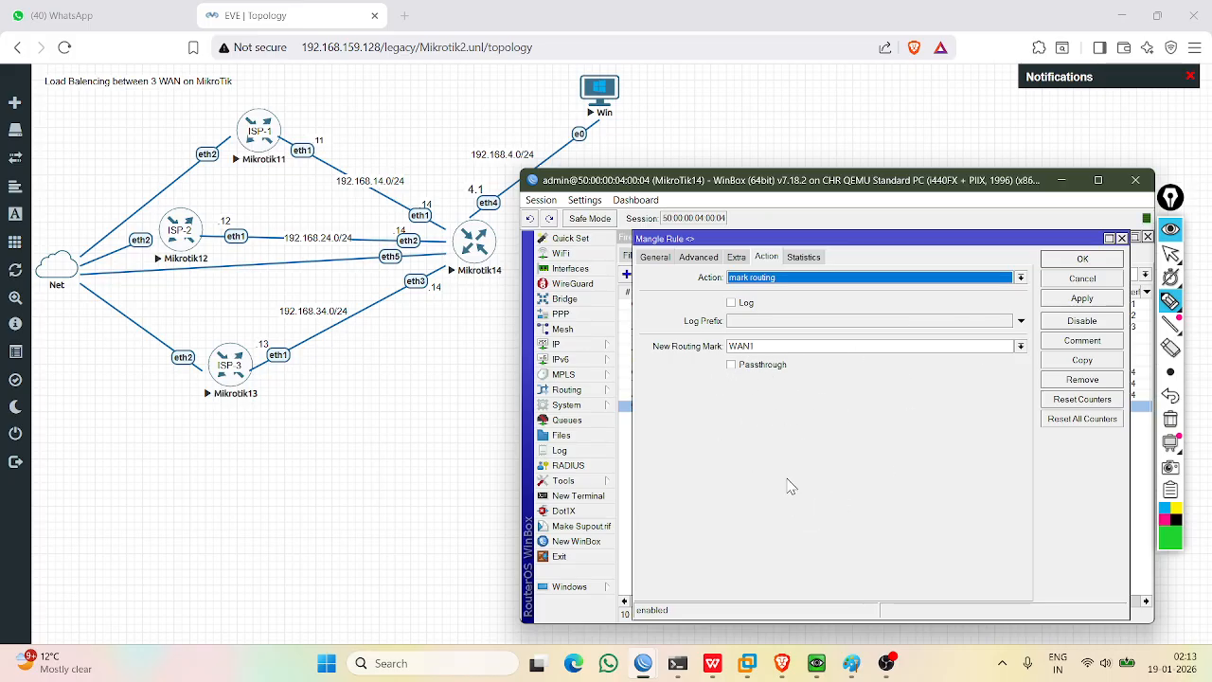
click(733, 367)
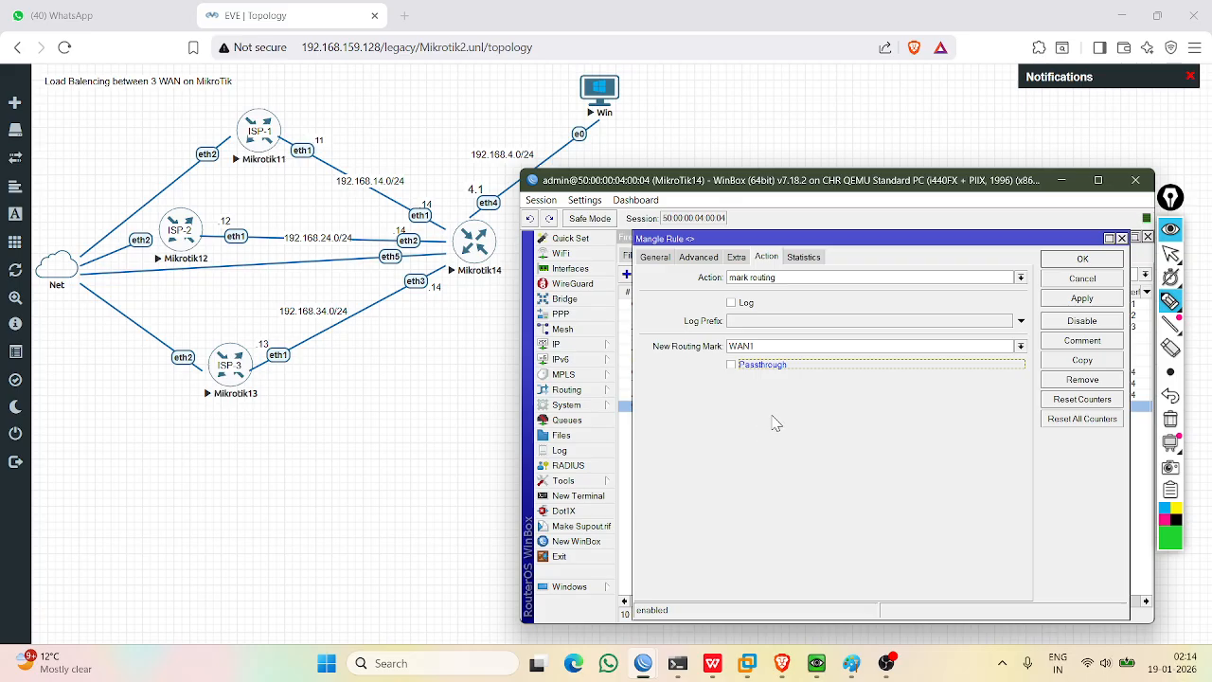
click(1060, 261)
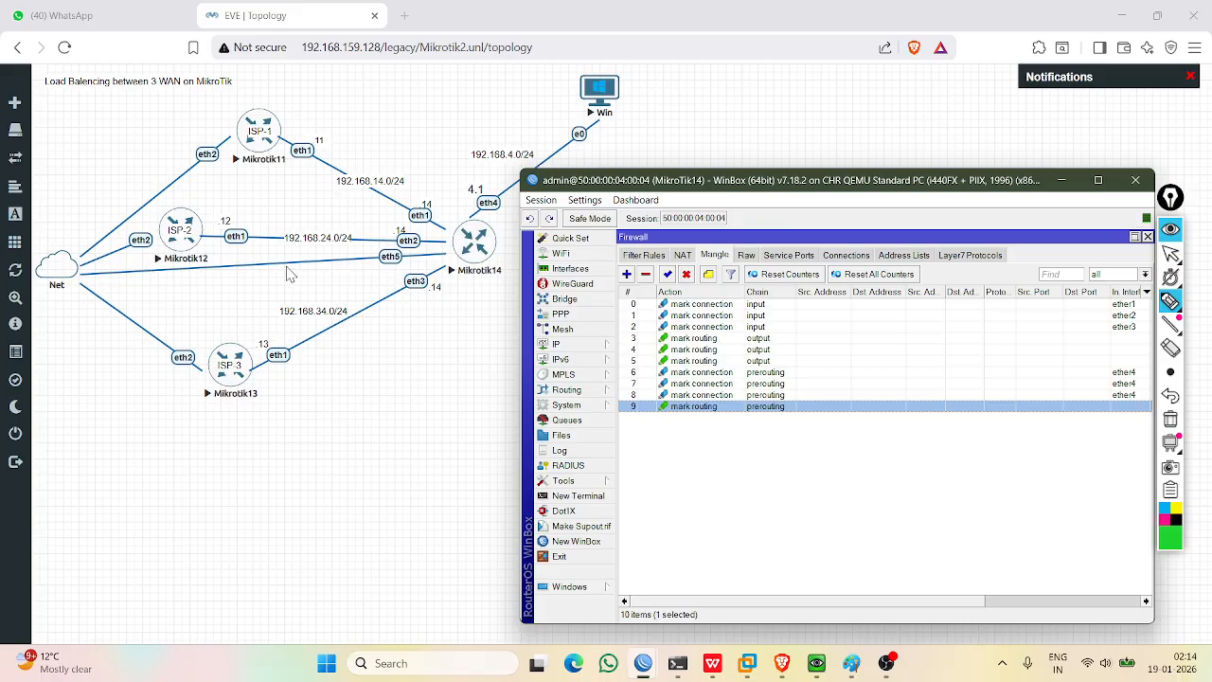
Copy the prerouting mark routing rule for WAN1 and set the copy's connection mark to WAN2_Conn.
double_click(694, 408)
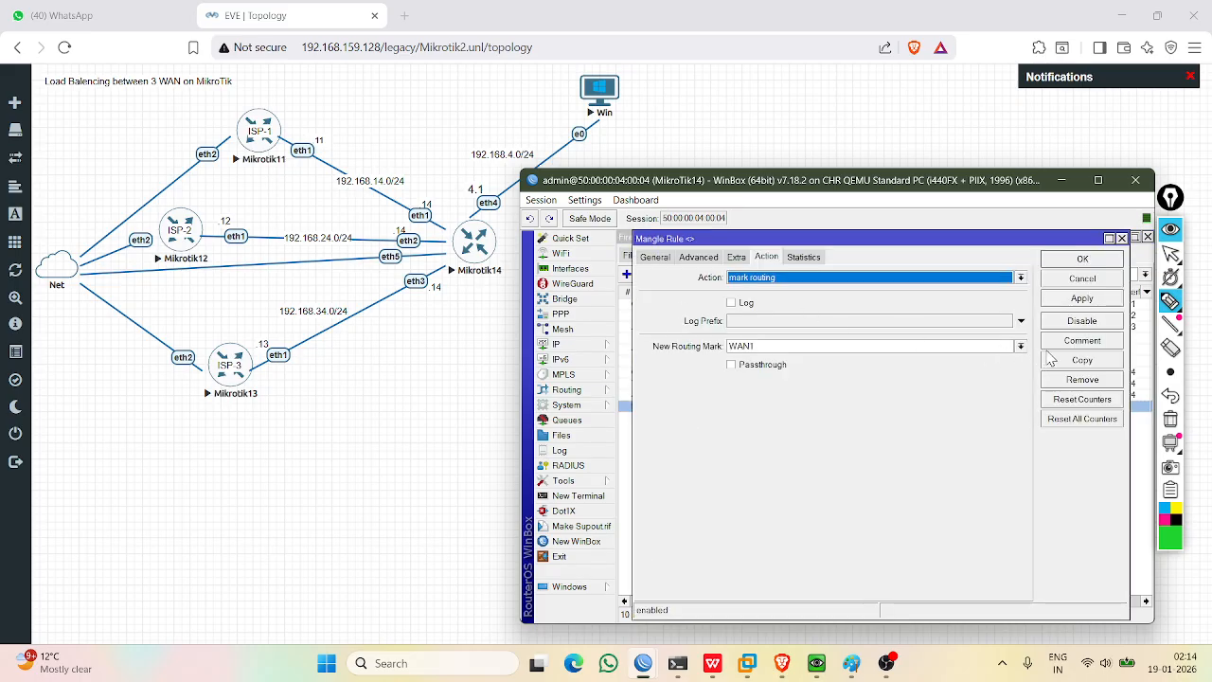
click(1080, 361)
click(673, 258)
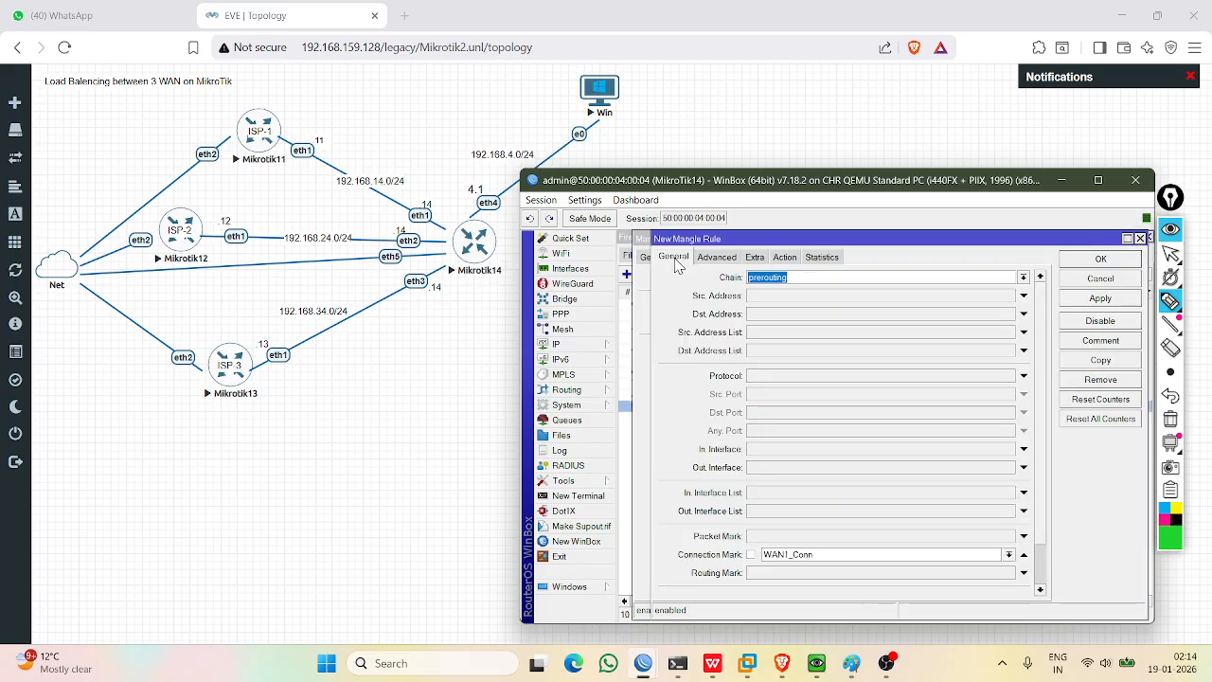
click(1009, 555)
click(808, 578)
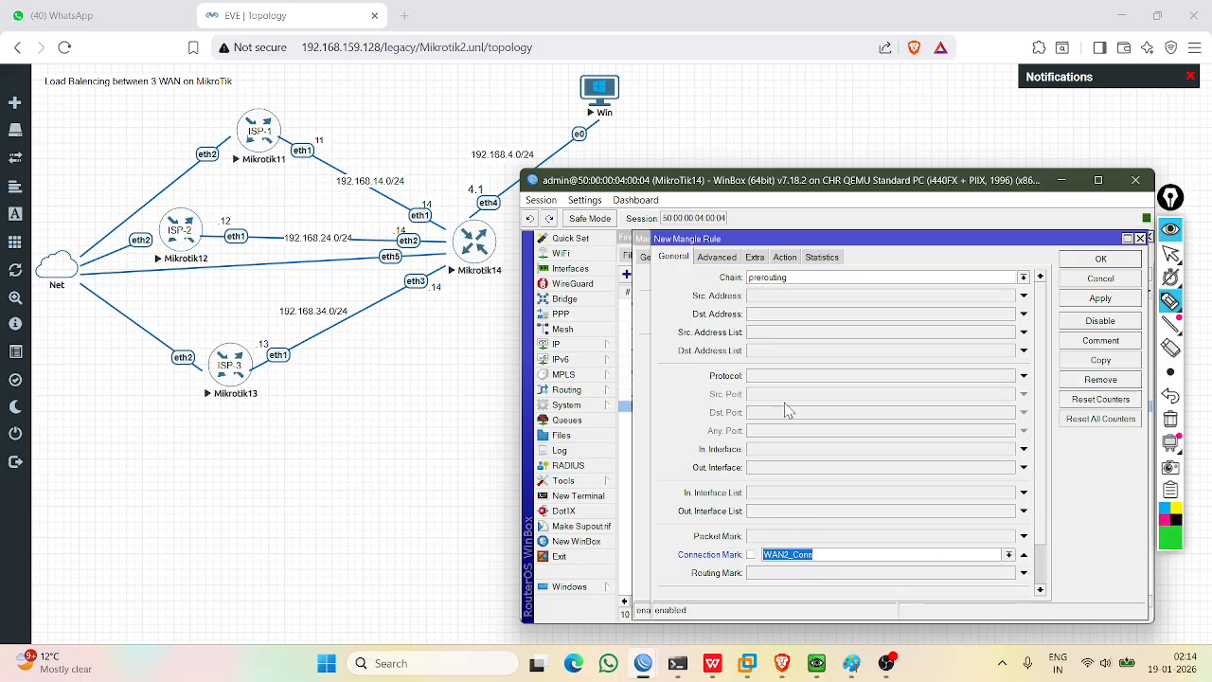
Set the copied rule's new routing mark to WAN2 and apply it.
click(785, 258)
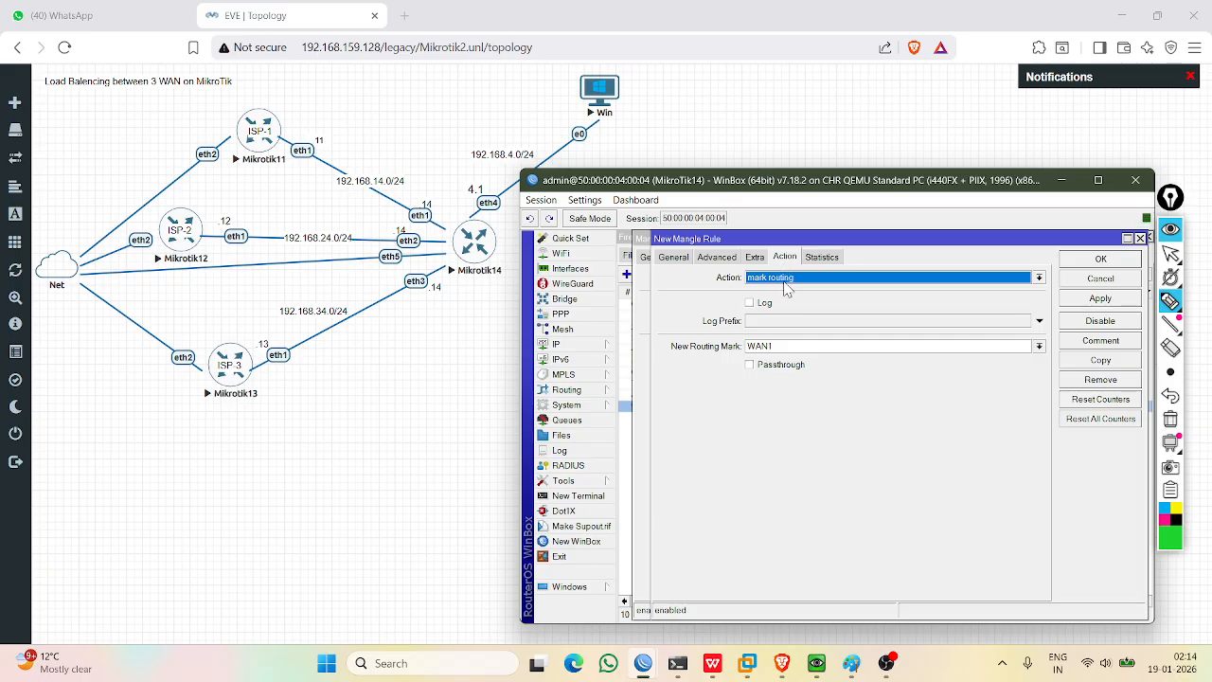
click(1039, 348)
click(825, 374)
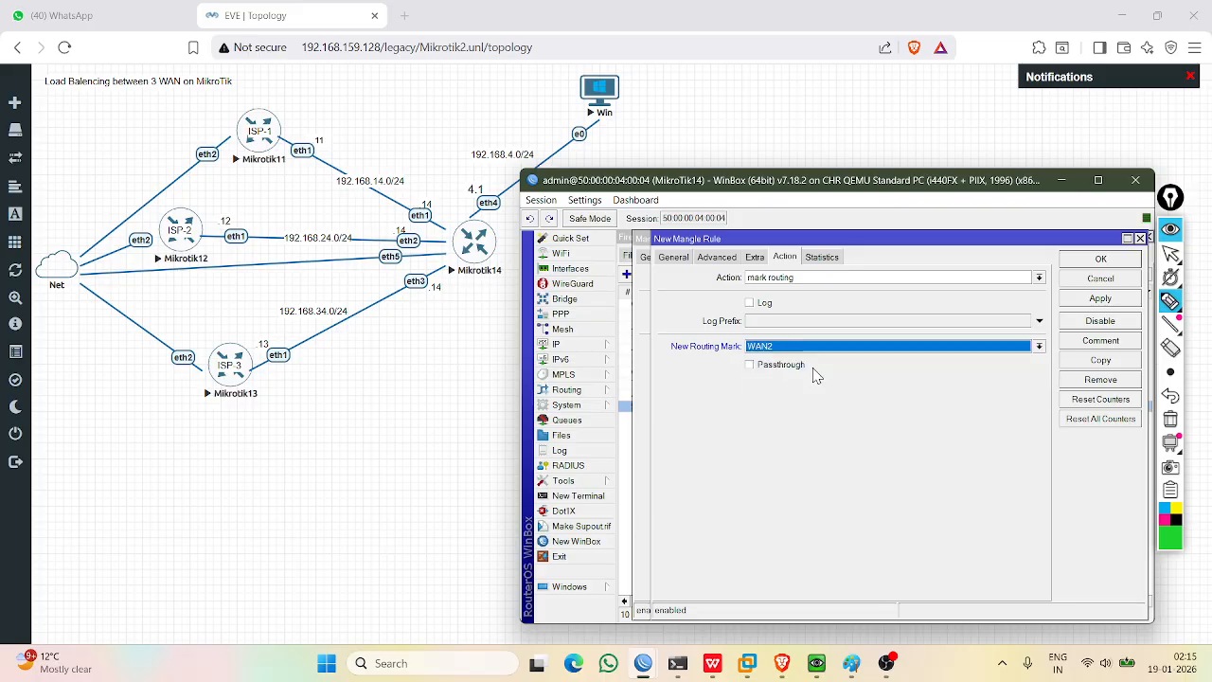
click(1087, 301)
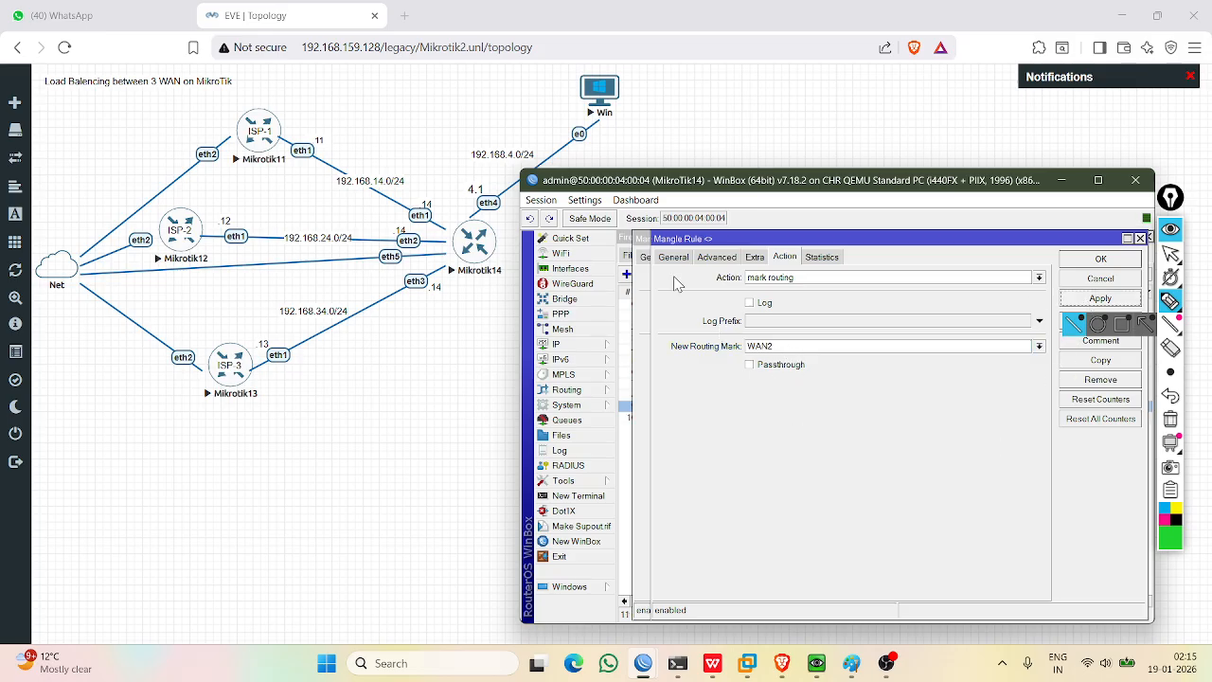
Copy the WAN2 mark routing rule and set the new copy's connection mark to WAN3_Conn.
mouse_move(1166, 373)
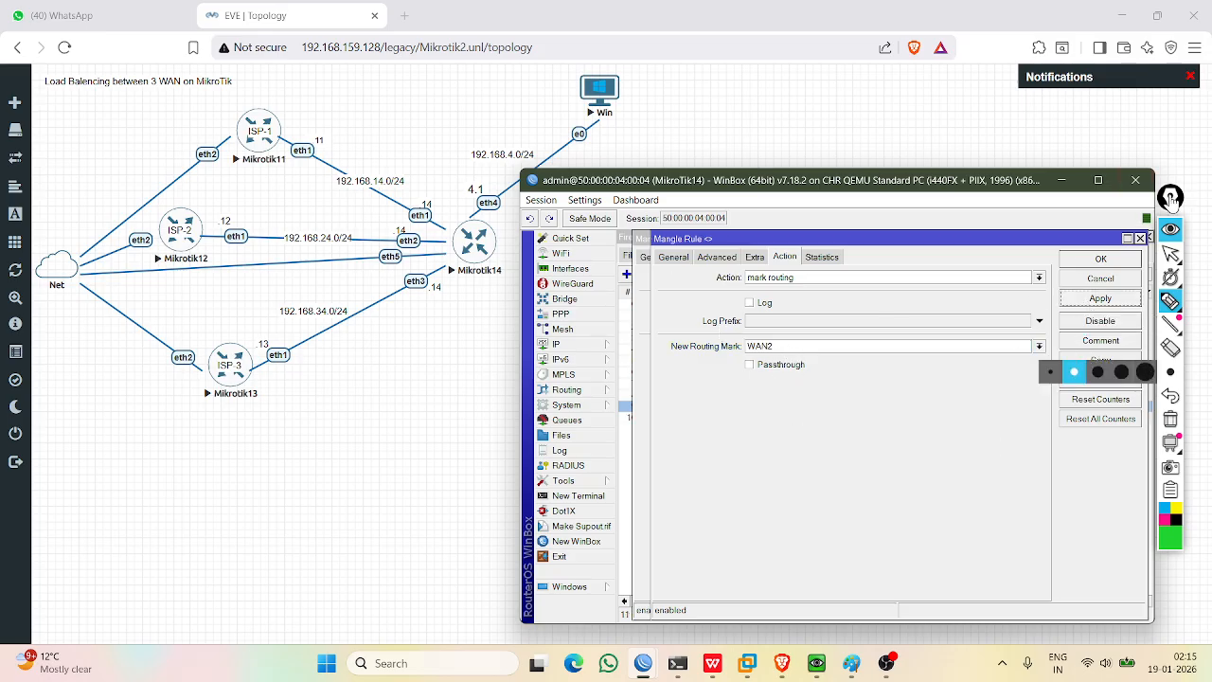
drag(1171, 198, 1196, 203)
click(1084, 365)
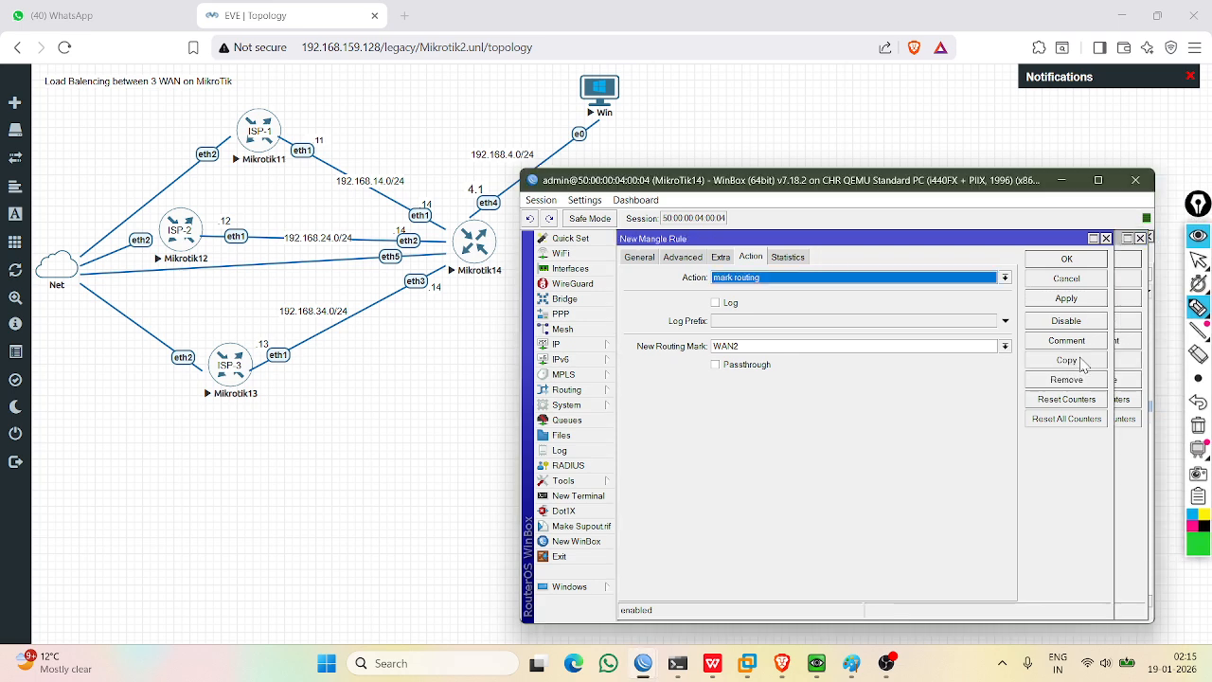
click(640, 257)
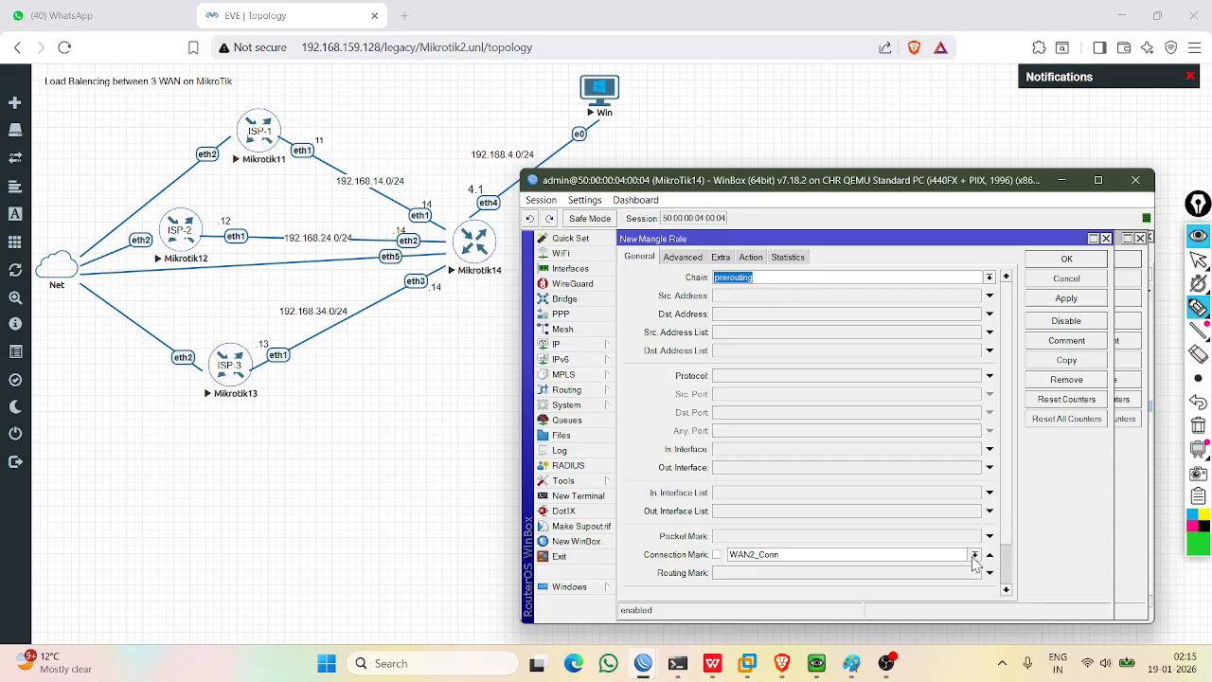
click(975, 555)
click(767, 589)
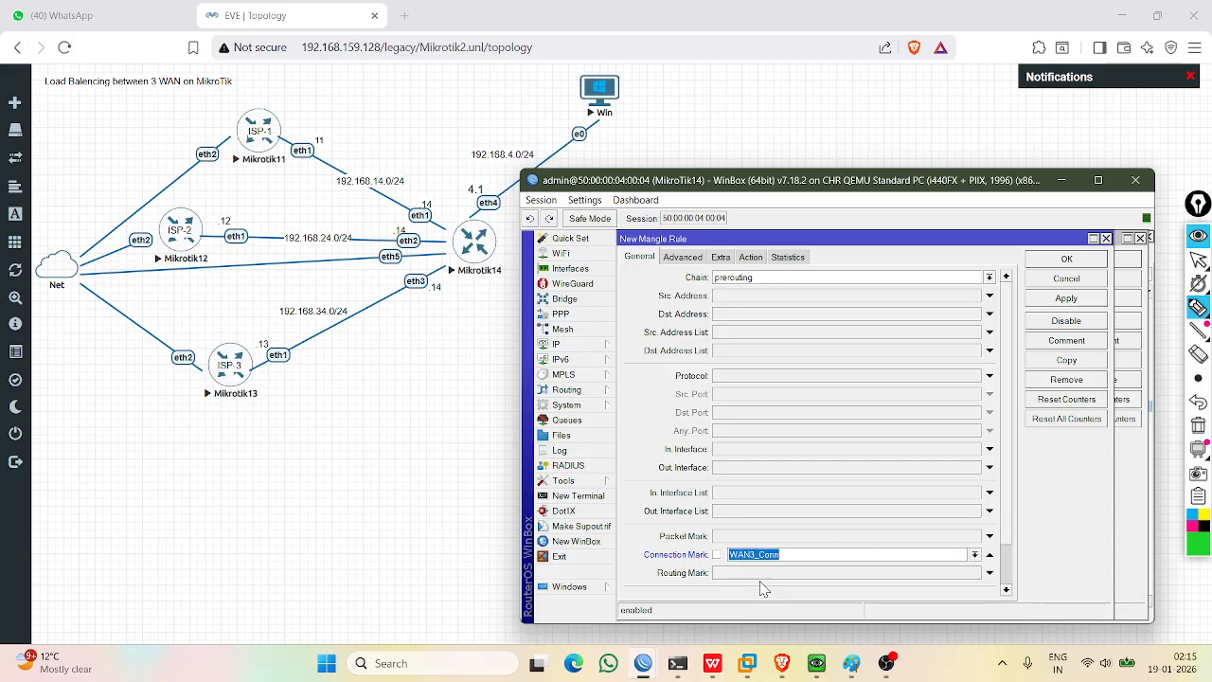
Set this copy's new routing mark to WAN3, save it, and close all open mangle rule windows.
click(750, 256)
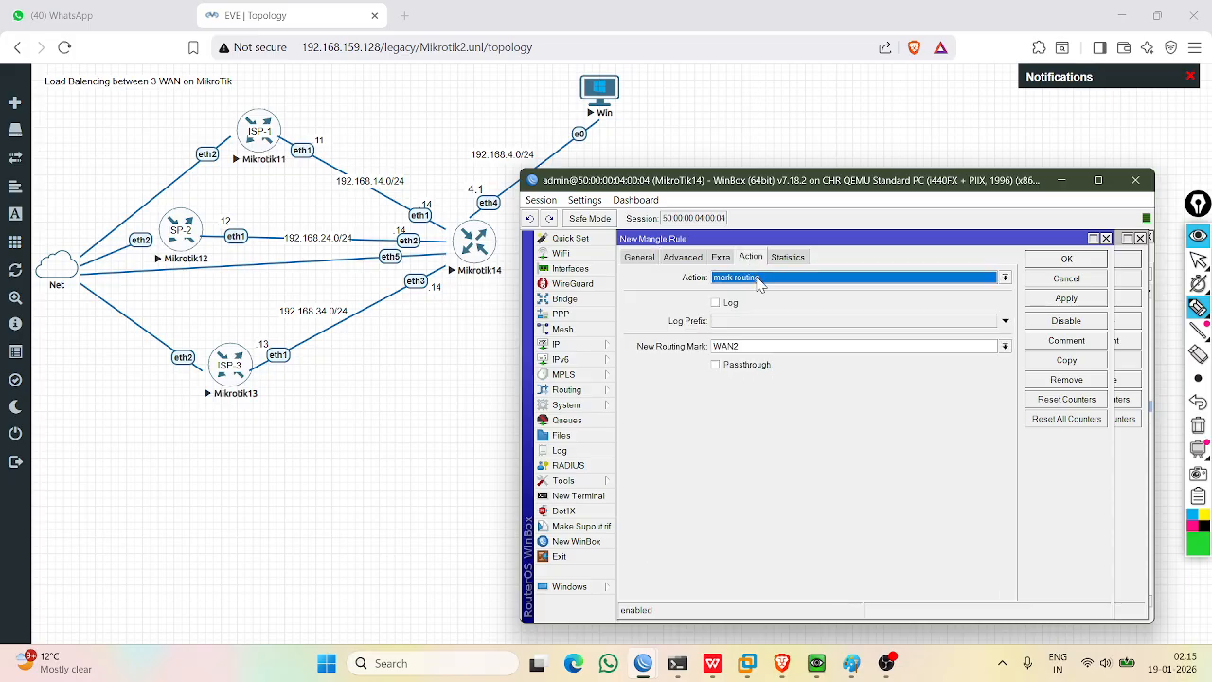
click(810, 351)
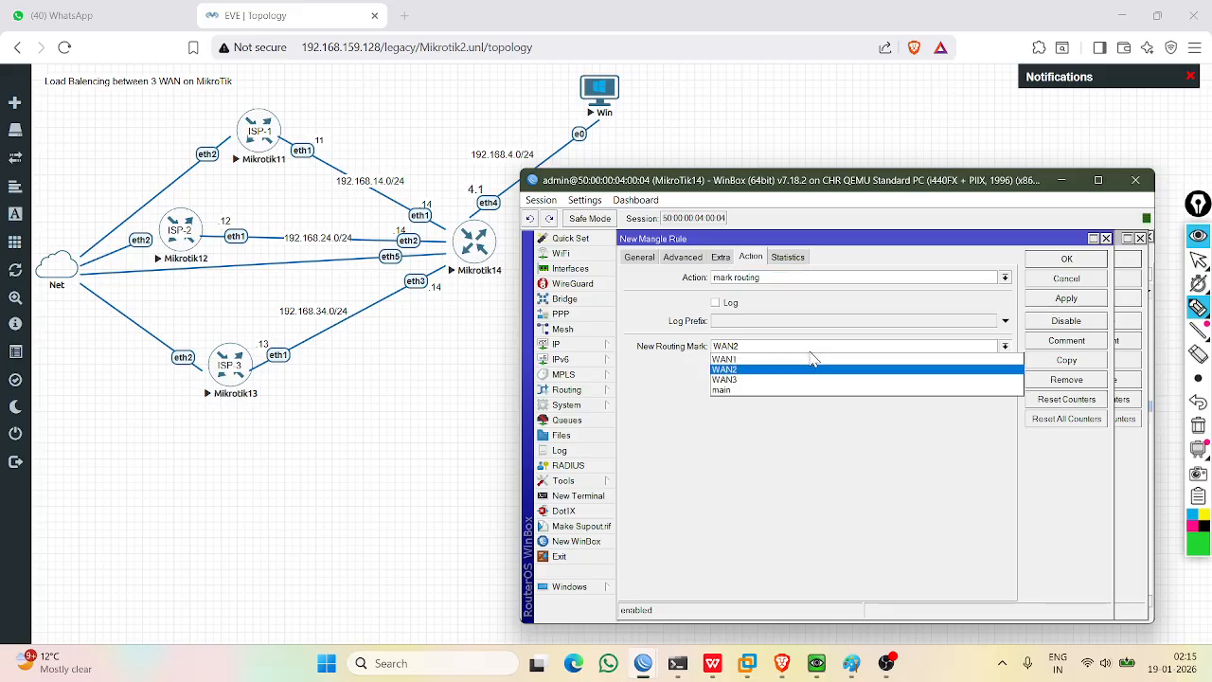
click(724, 377)
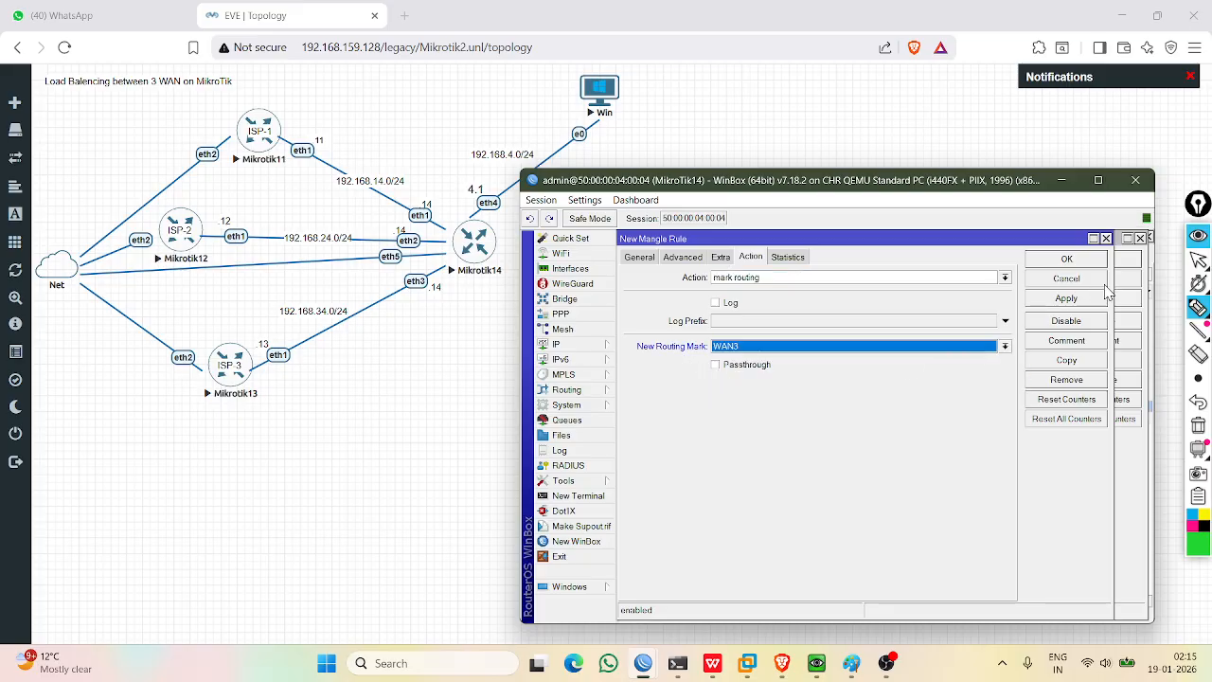
click(1064, 298)
click(1061, 265)
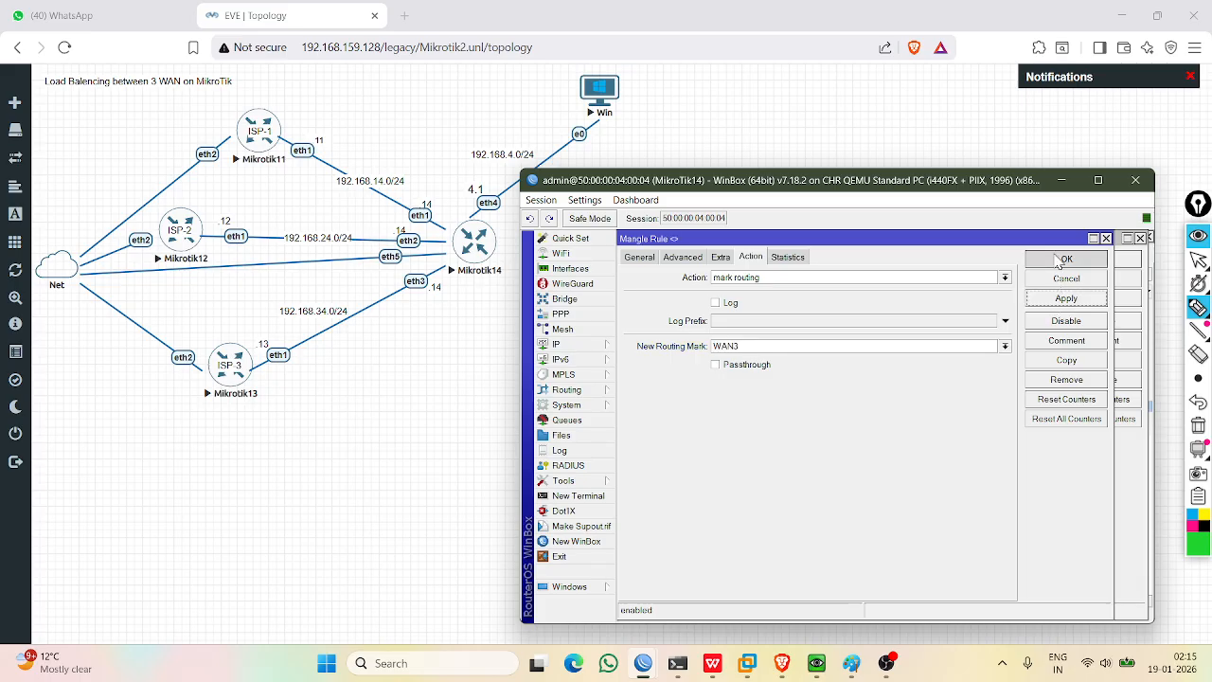
click(1102, 262)
click(1101, 261)
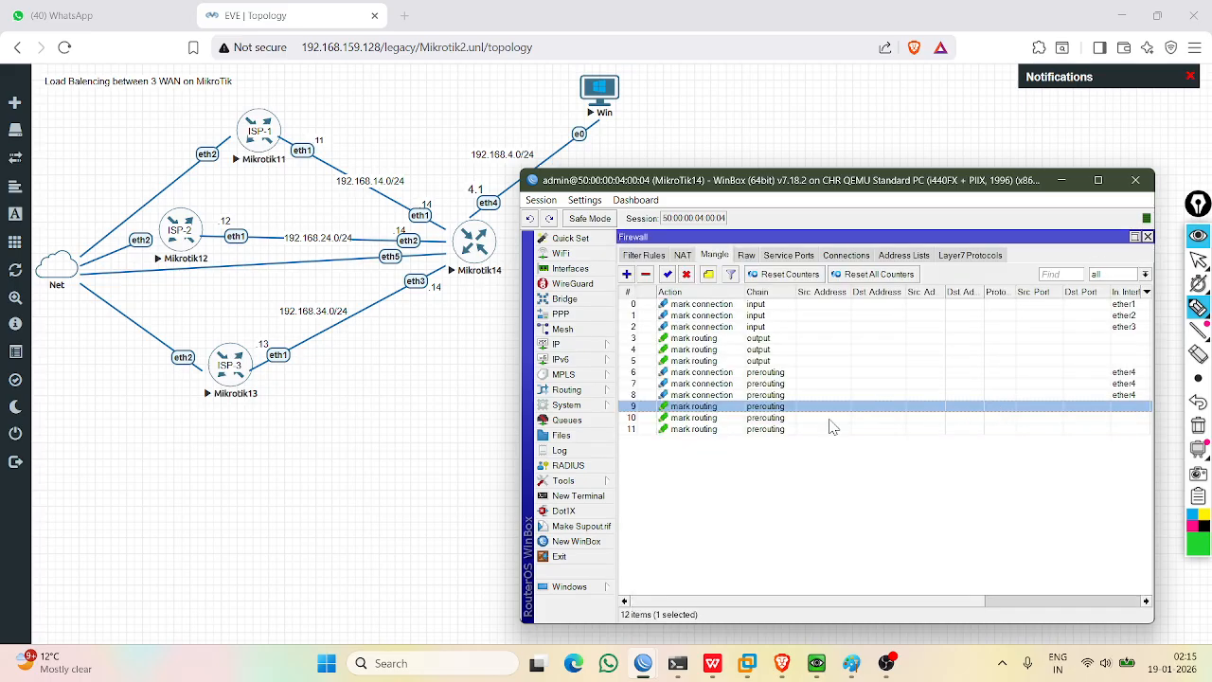
Look over the prerouting mark routing and mark connection rules in the mangle list, ending at the first input rule.
click(717, 417)
click(711, 408)
click(709, 429)
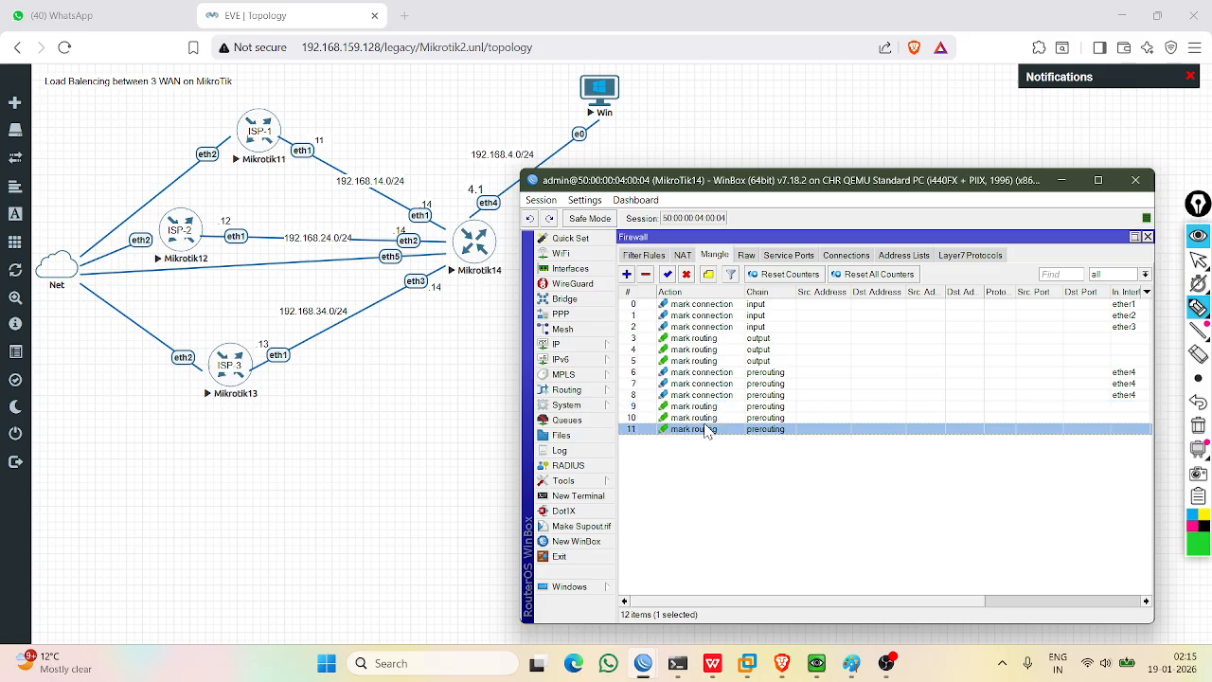
click(705, 417)
click(700, 407)
click(695, 395)
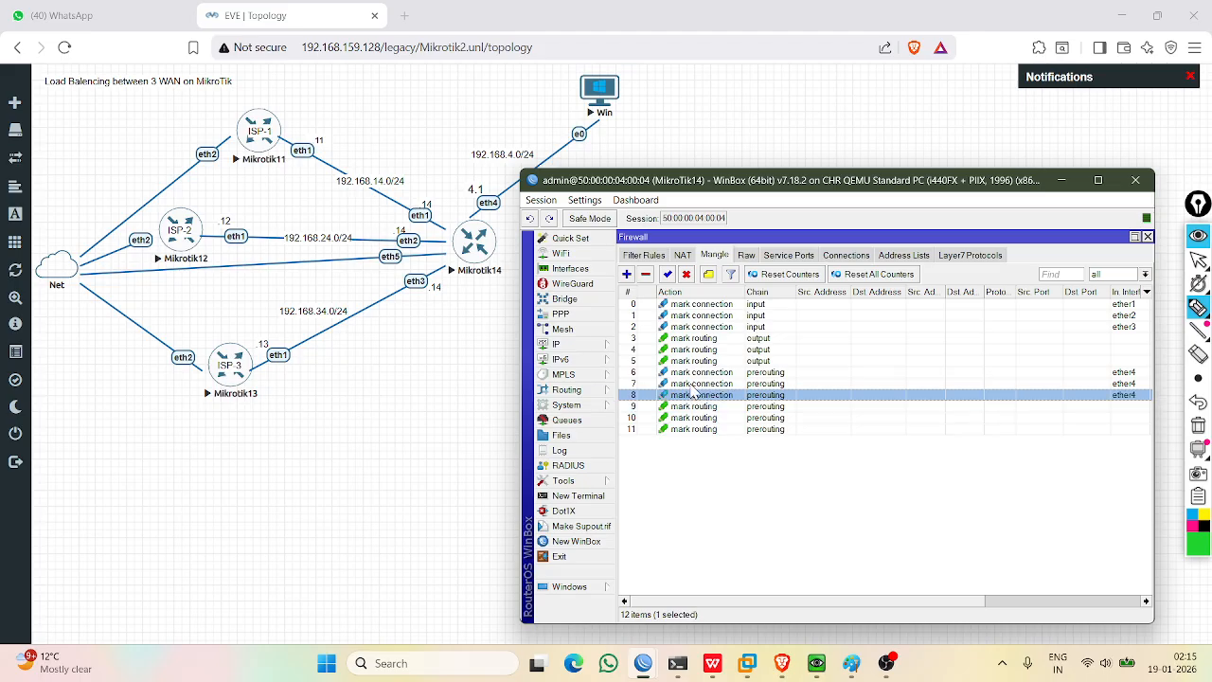
click(692, 375)
click(681, 307)
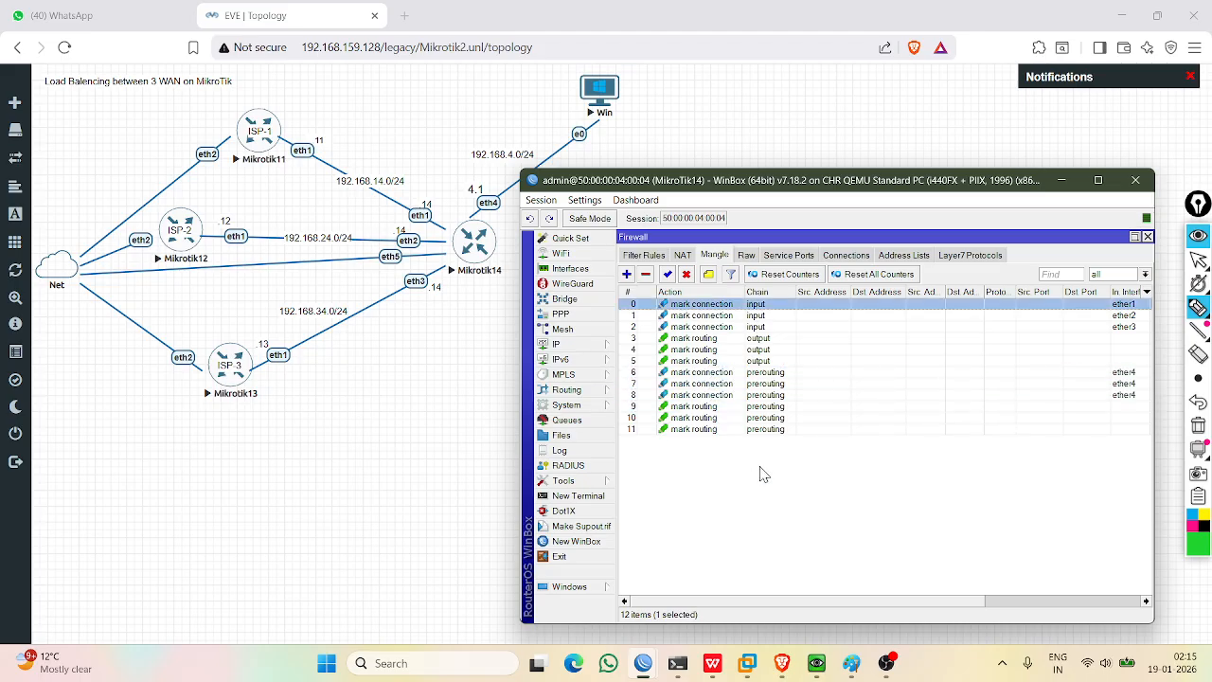
Select all mangle rules from the first input rule through the last prerouting rule.
key(shift+Down)
key(shift+Down)
key(shift+Down)
key(shift+Down)
key(shift+Down)
key(shift+Down)
key(shift+Down)
key(shift+Down)
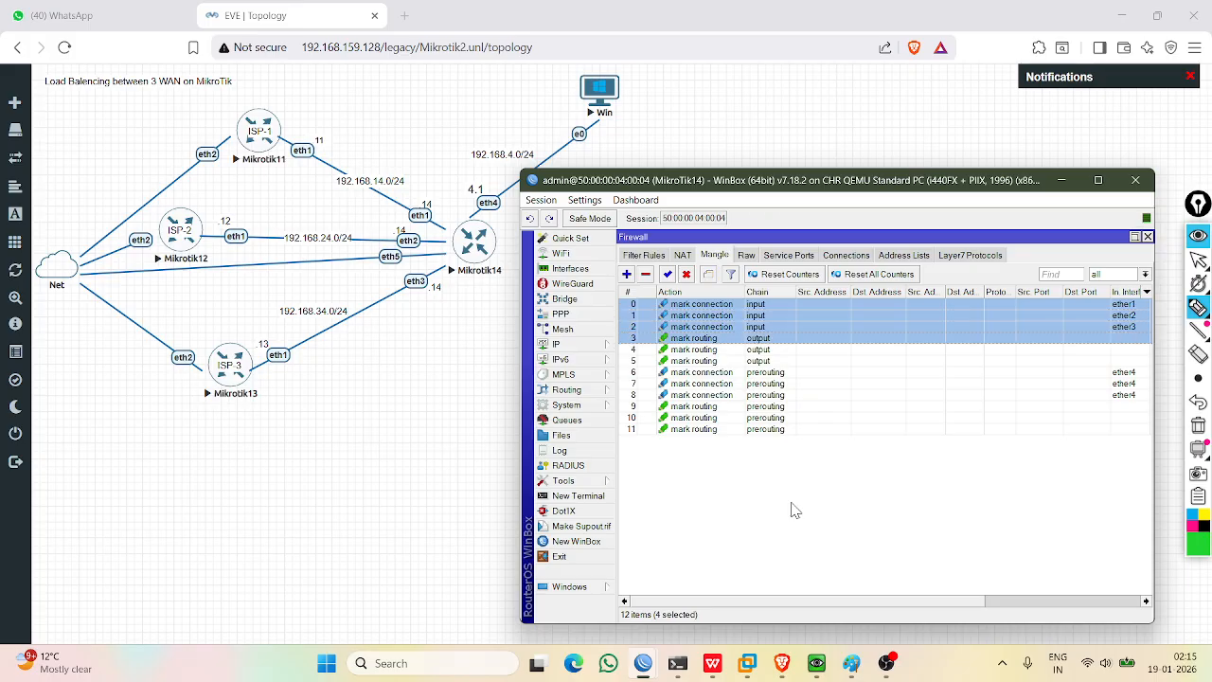
key(shift+Down)
key(shift+Down)
key(shift+Down)
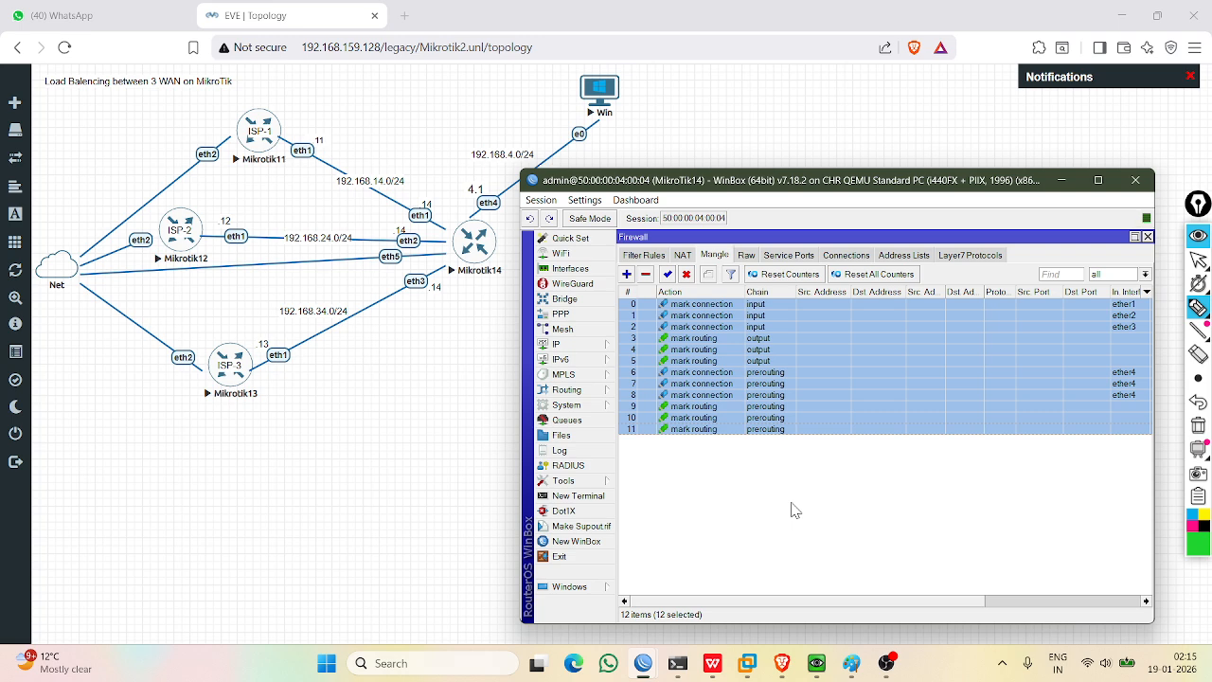
Compare the prerouting mark routing rules with the mark connection rules and the input and output chain rules.
click(682, 430)
drag(685, 432, 684, 409)
click(688, 421)
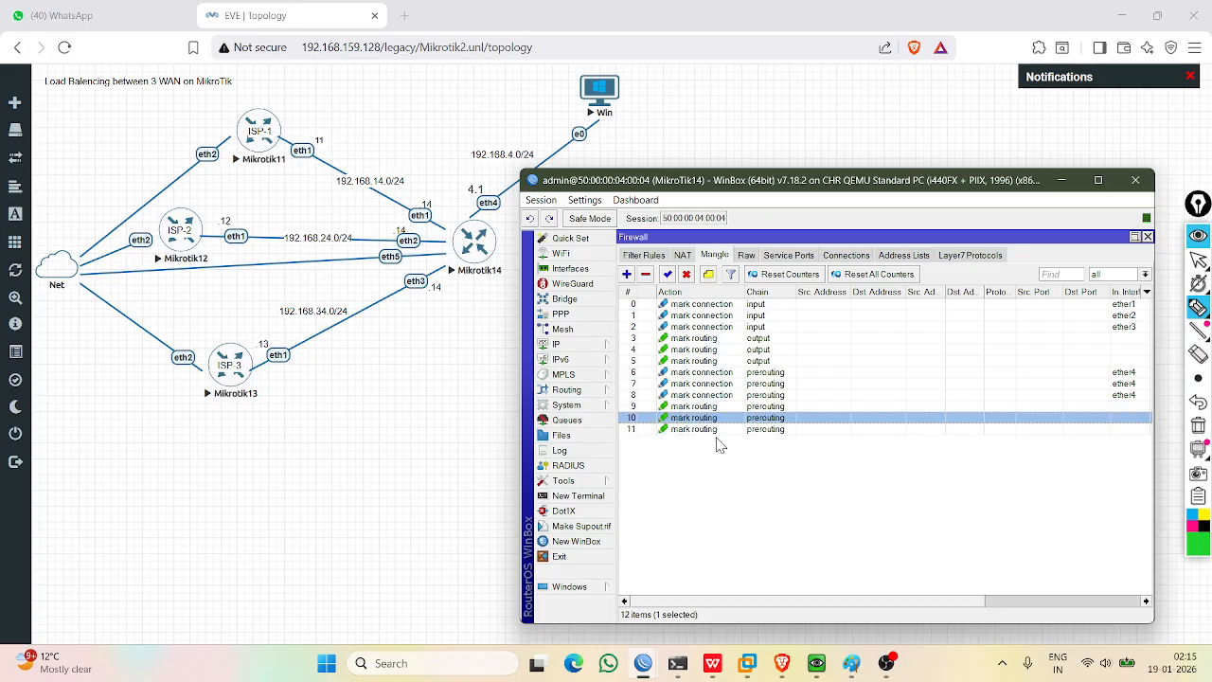
click(686, 430)
click(690, 418)
click(696, 395)
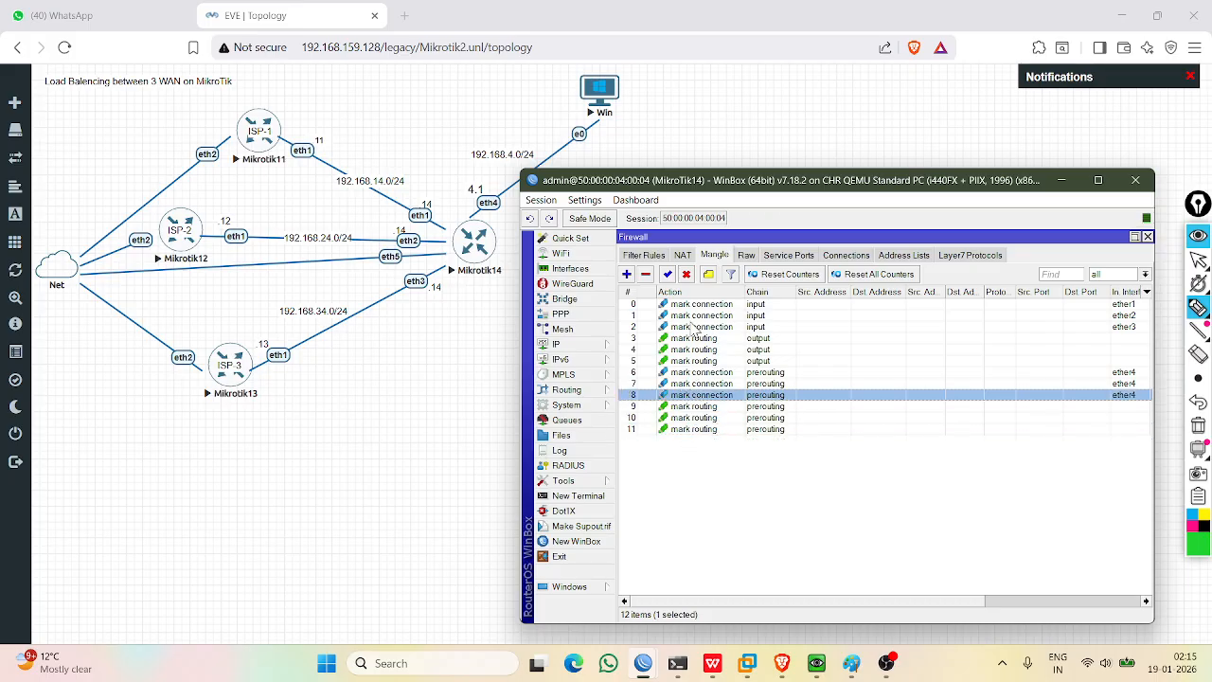
click(694, 305)
click(699, 326)
click(704, 384)
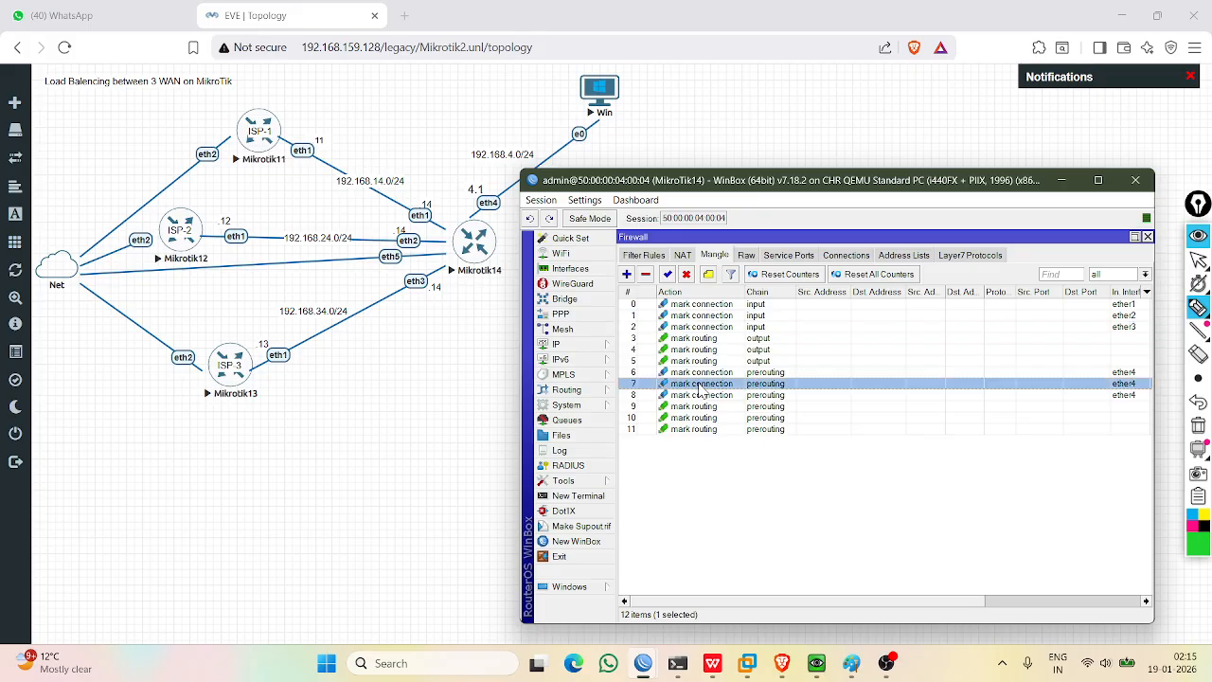
click(708, 418)
click(710, 431)
click(690, 361)
click(693, 315)
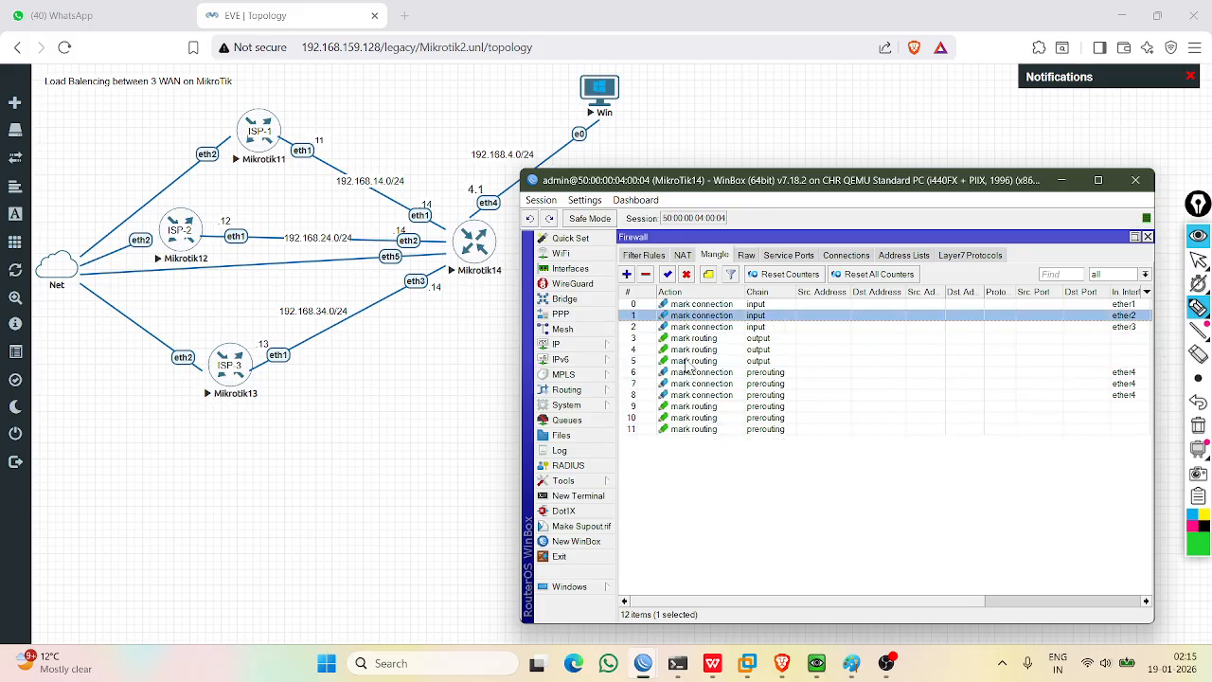
Review the mangle rules in order, from the input and output chains to the prerouting chain.
click(697, 304)
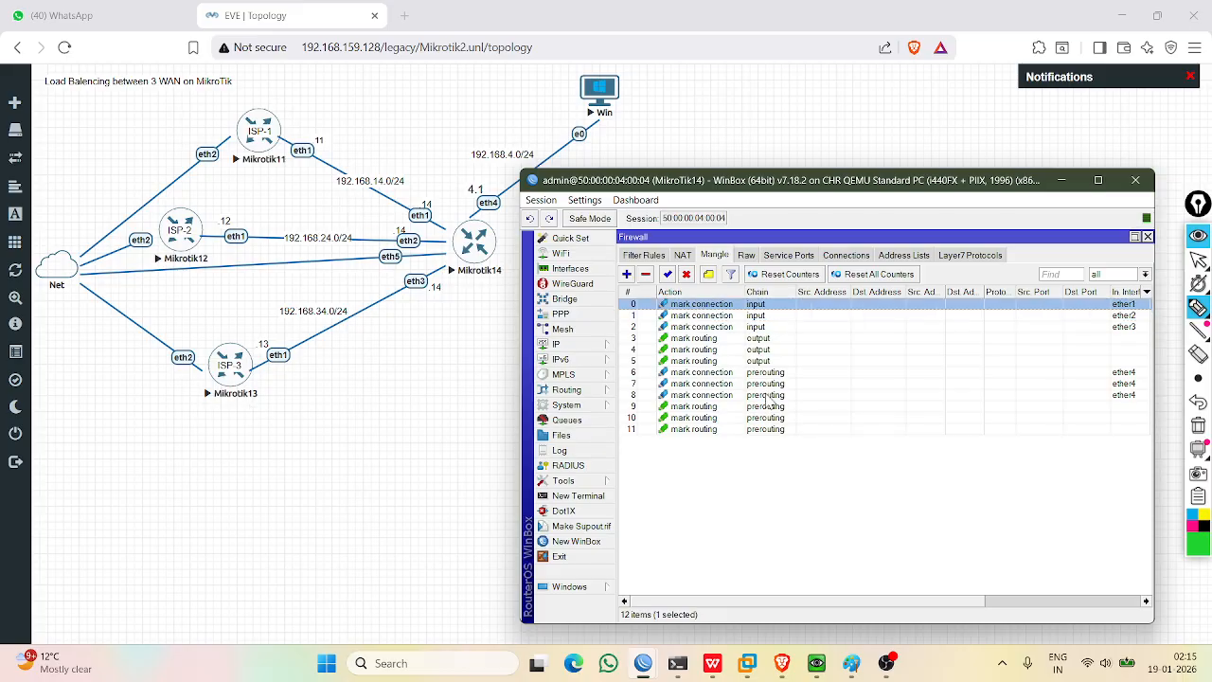
click(720, 315)
click(703, 327)
click(703, 338)
click(701, 350)
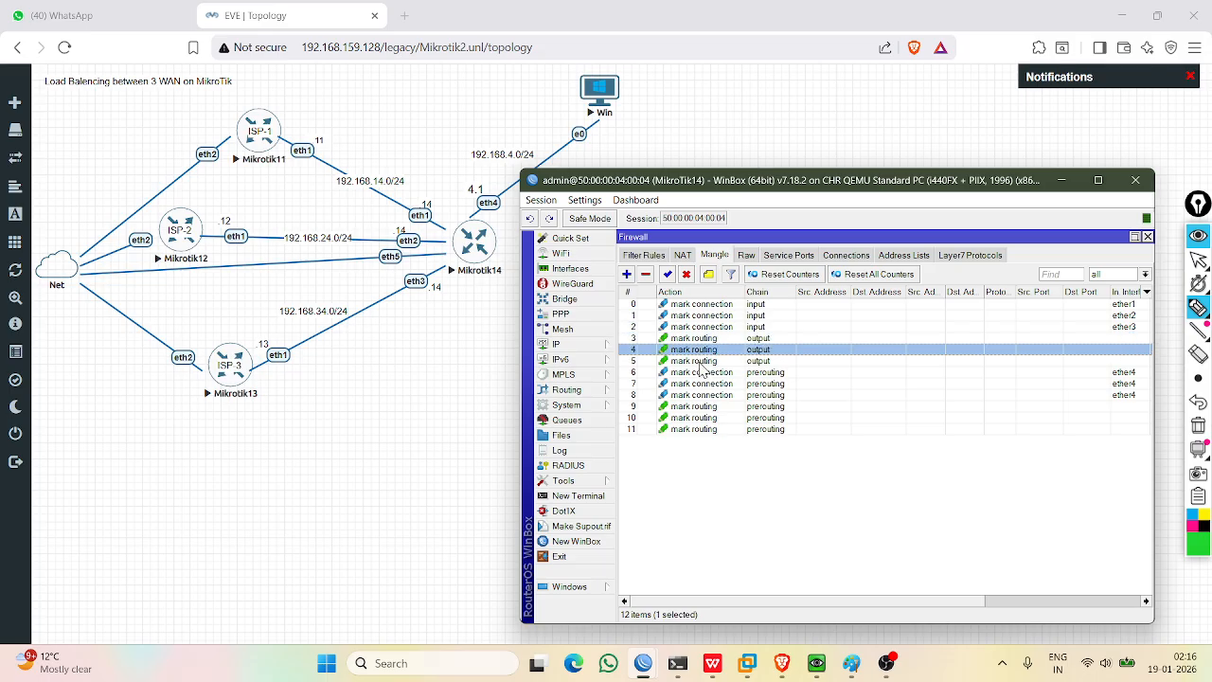
click(700, 363)
click(702, 372)
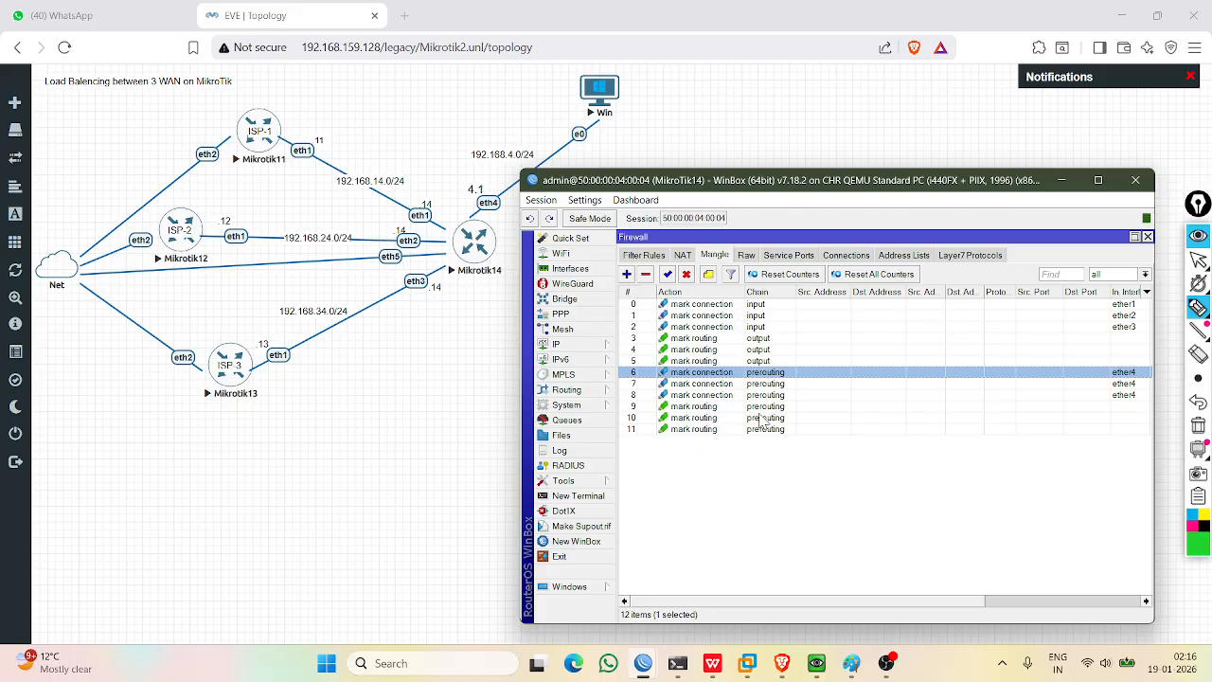
click(697, 384)
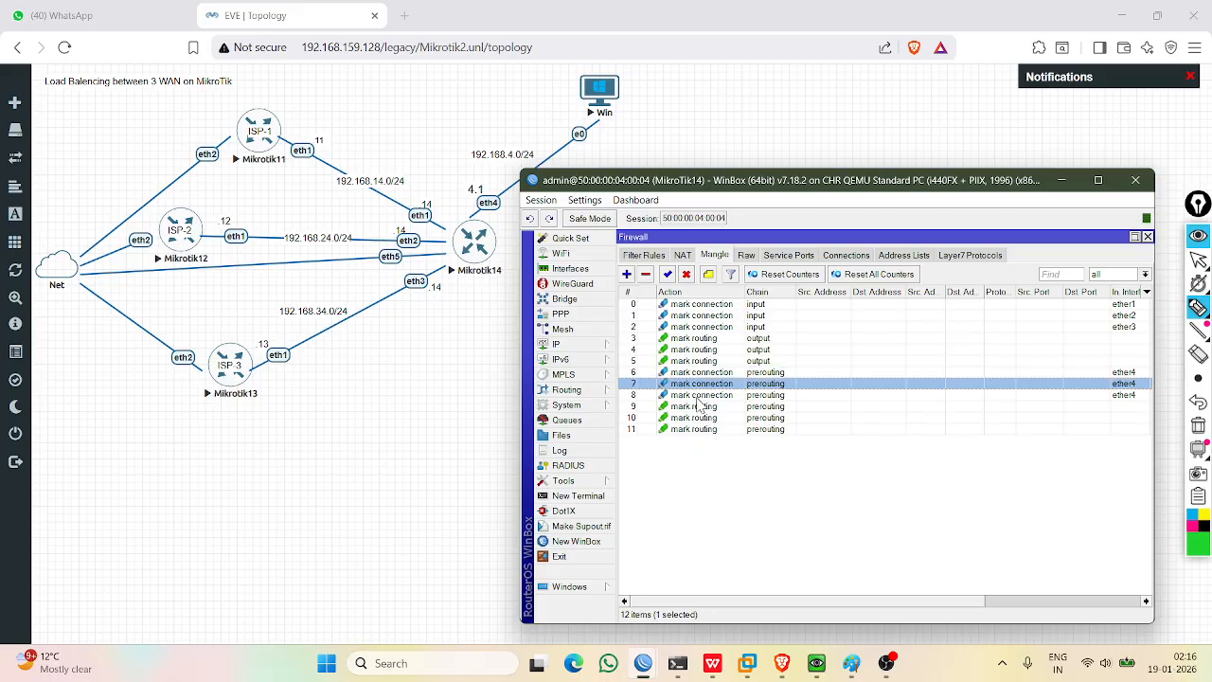
click(698, 398)
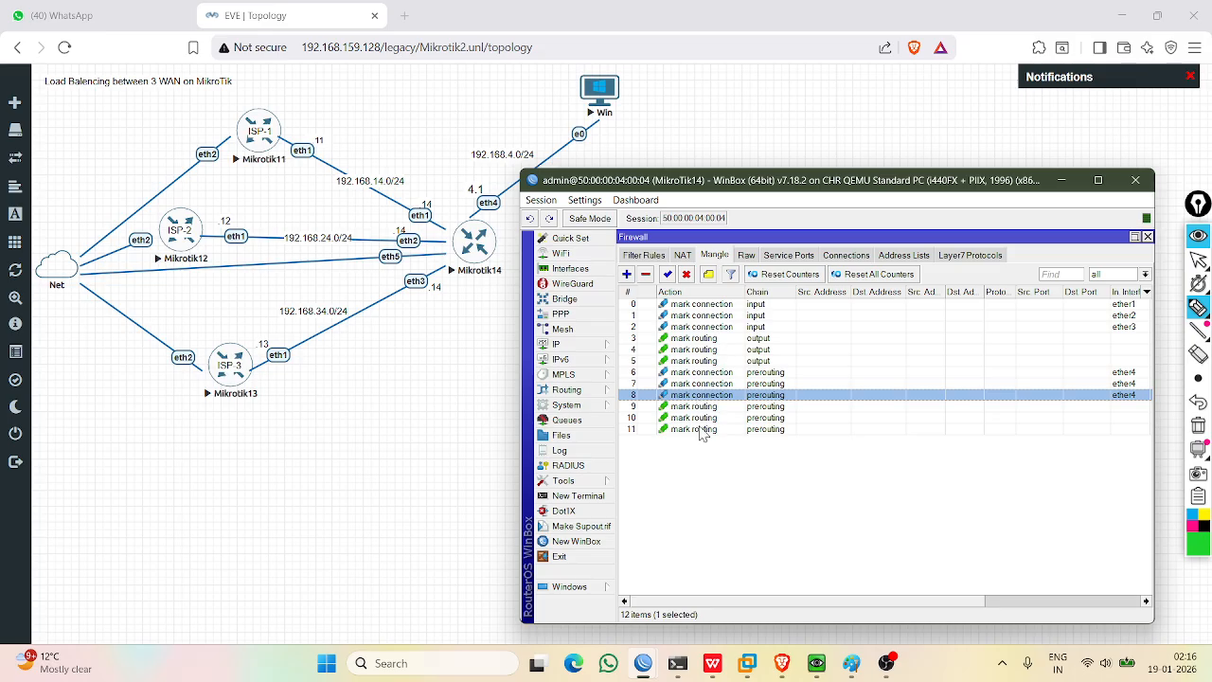
click(695, 409)
click(696, 420)
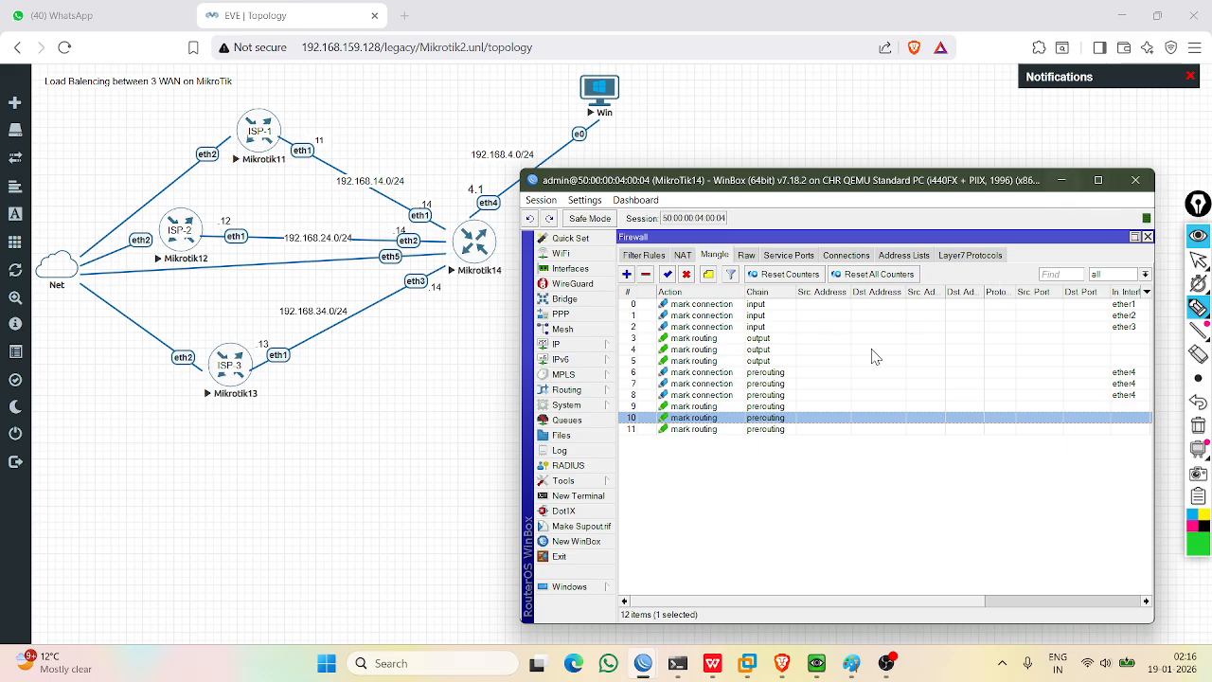
Check the mangle rules in reverse order, from the last prerouting rule back to the first input rule.
click(701, 431)
click(702, 418)
click(700, 396)
click(697, 350)
click(697, 316)
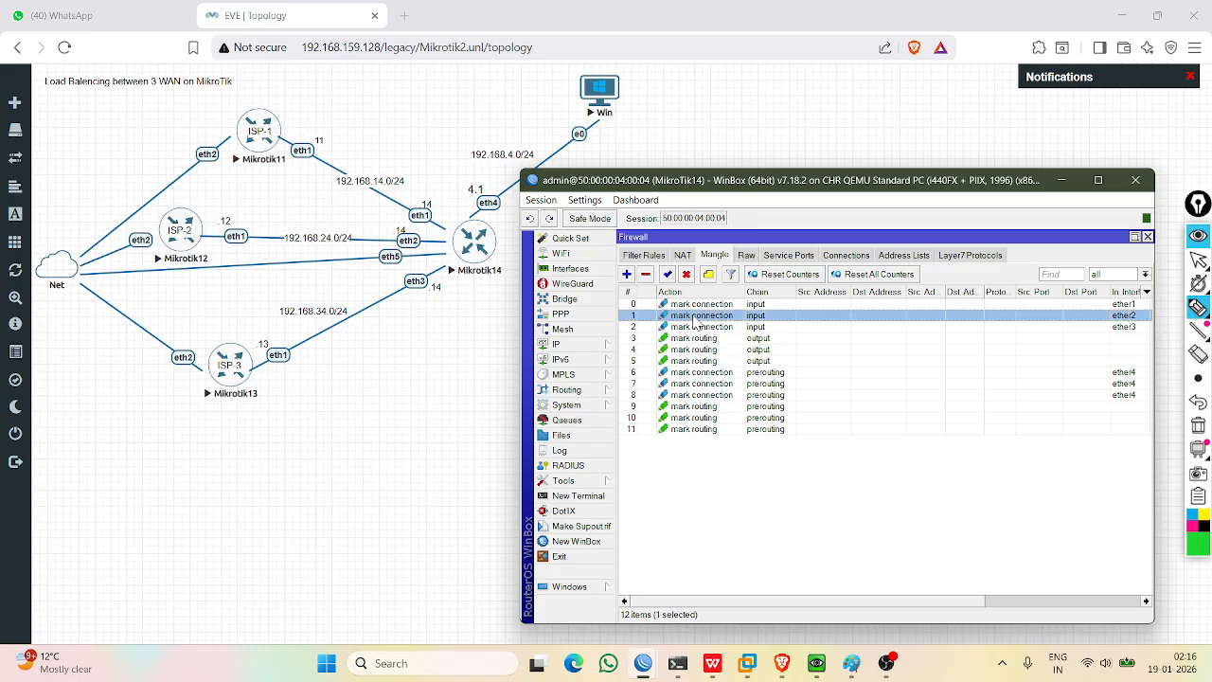
click(698, 304)
click(1063, 180)
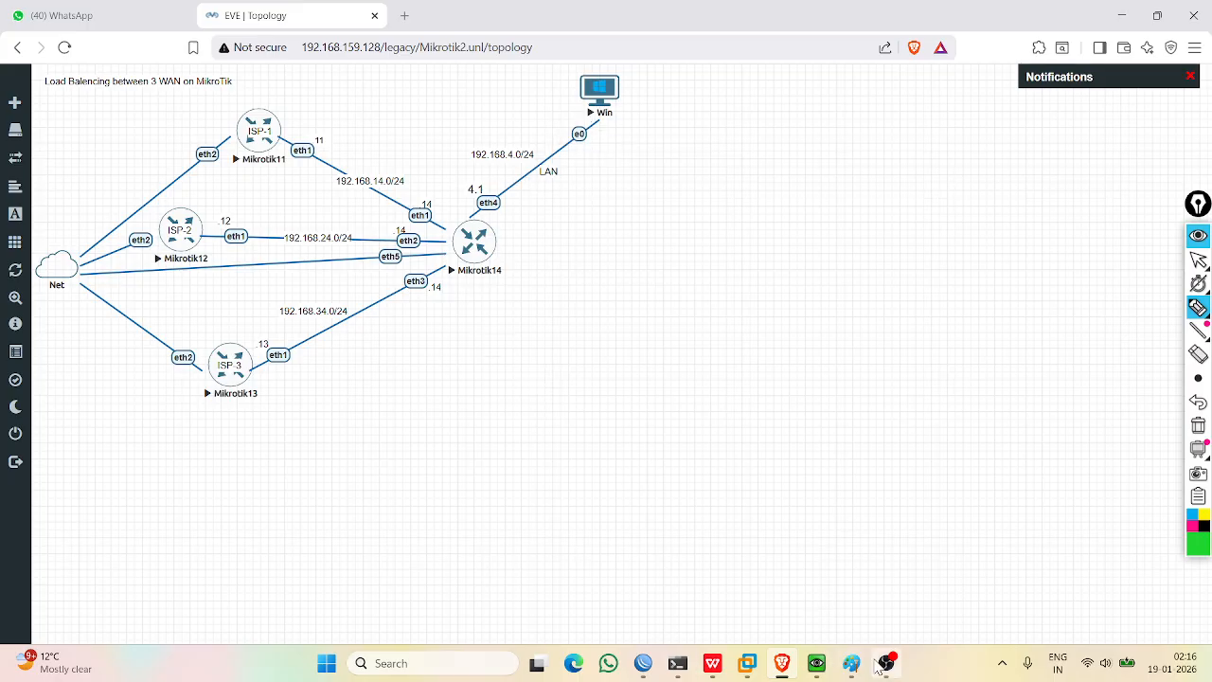
mouse_move(643, 663)
click(630, 583)
click(706, 520)
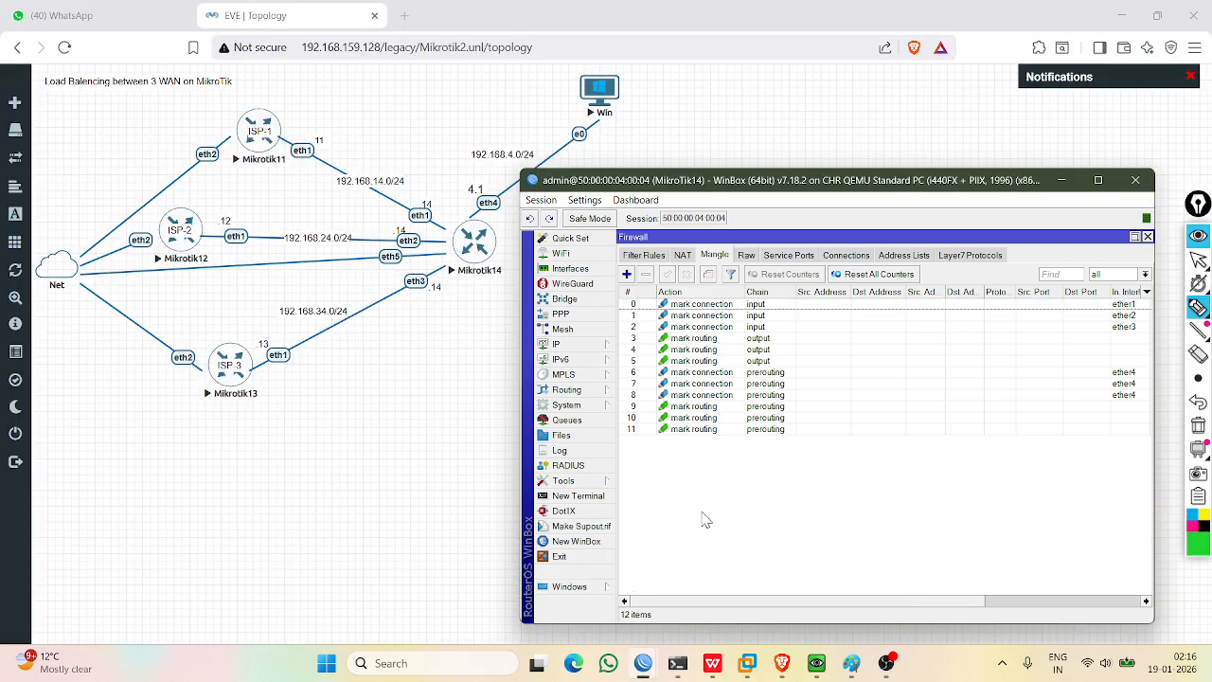
Open the list of routing tables and check the WAN1 table's entry.
click(572, 391)
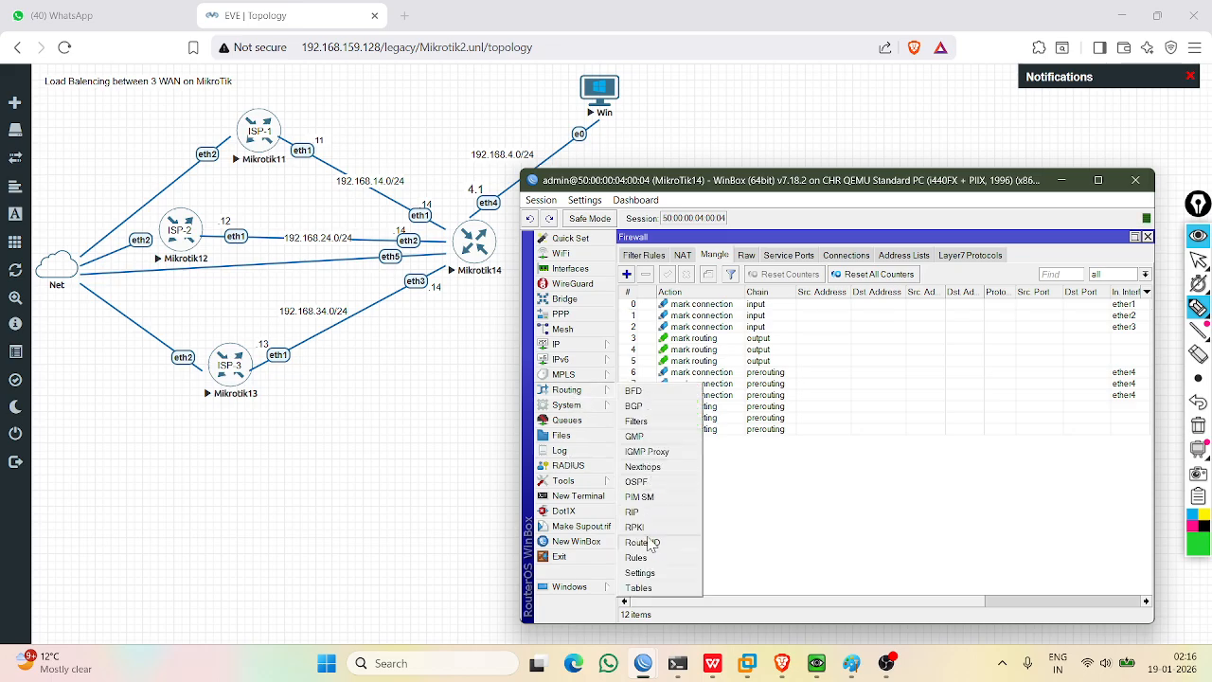
click(640, 588)
click(804, 356)
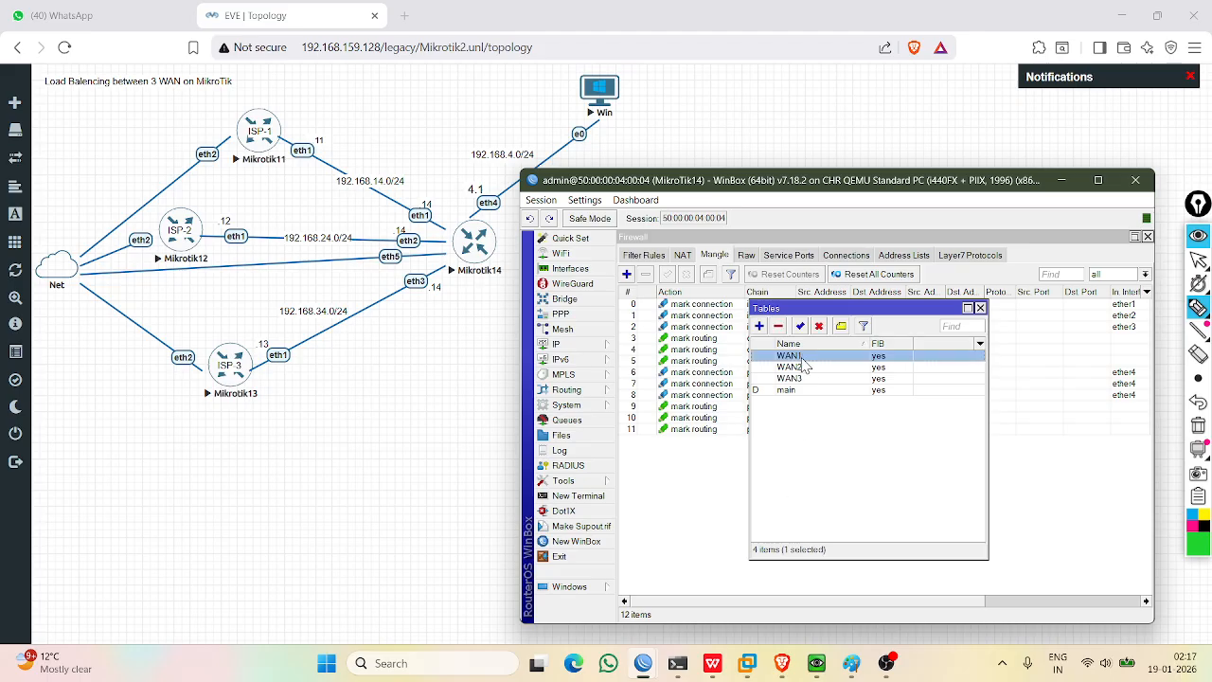
Check the WAN1, WAN2 and WAN3 entries in the routing tables list and close it.
click(802, 369)
click(798, 381)
click(797, 369)
click(798, 380)
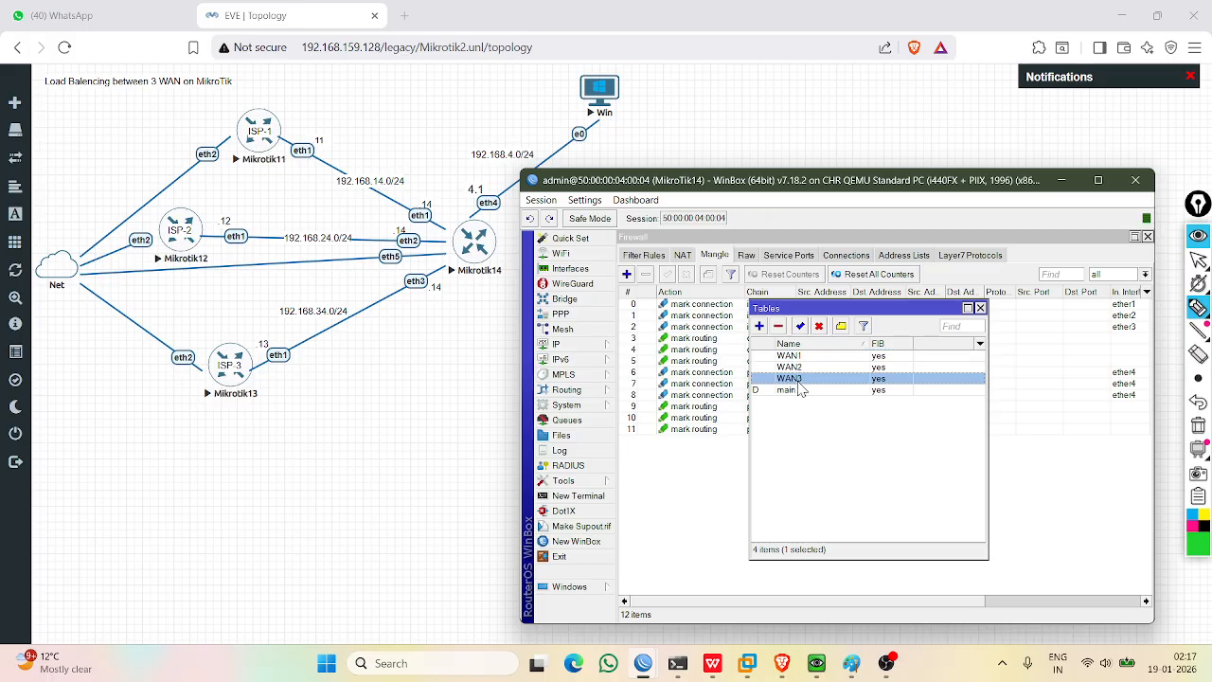
click(865, 368)
click(820, 358)
click(816, 368)
click(813, 379)
click(816, 368)
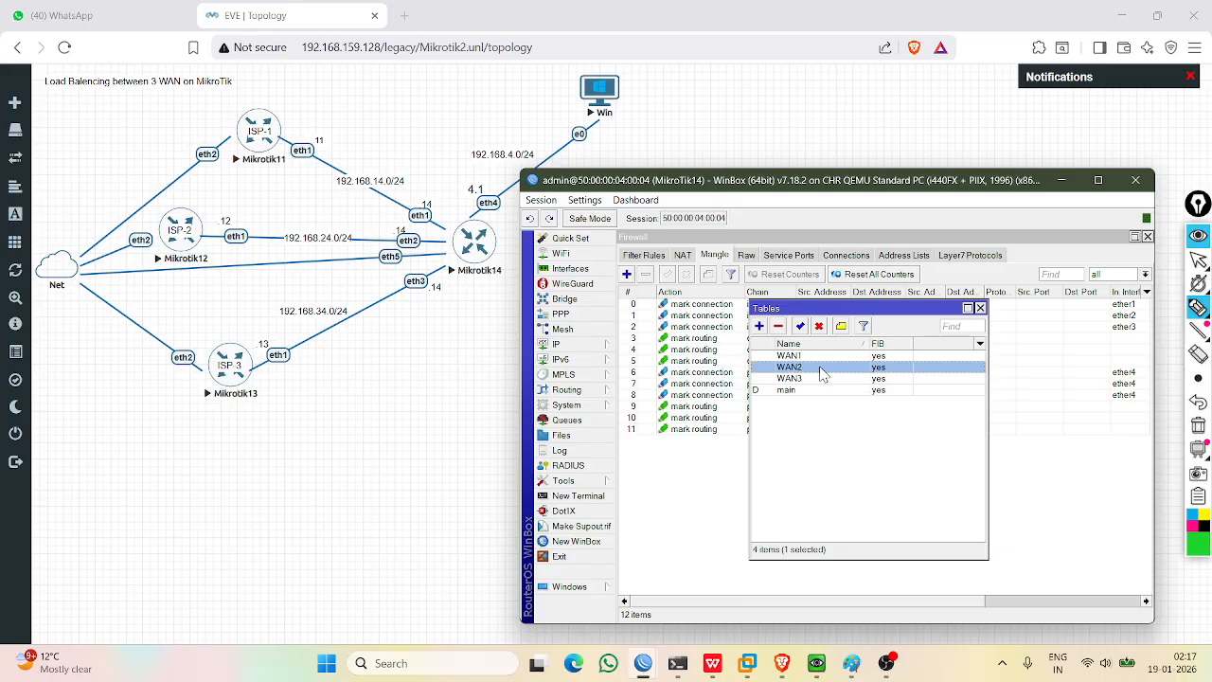
click(812, 358)
click(807, 367)
click(805, 379)
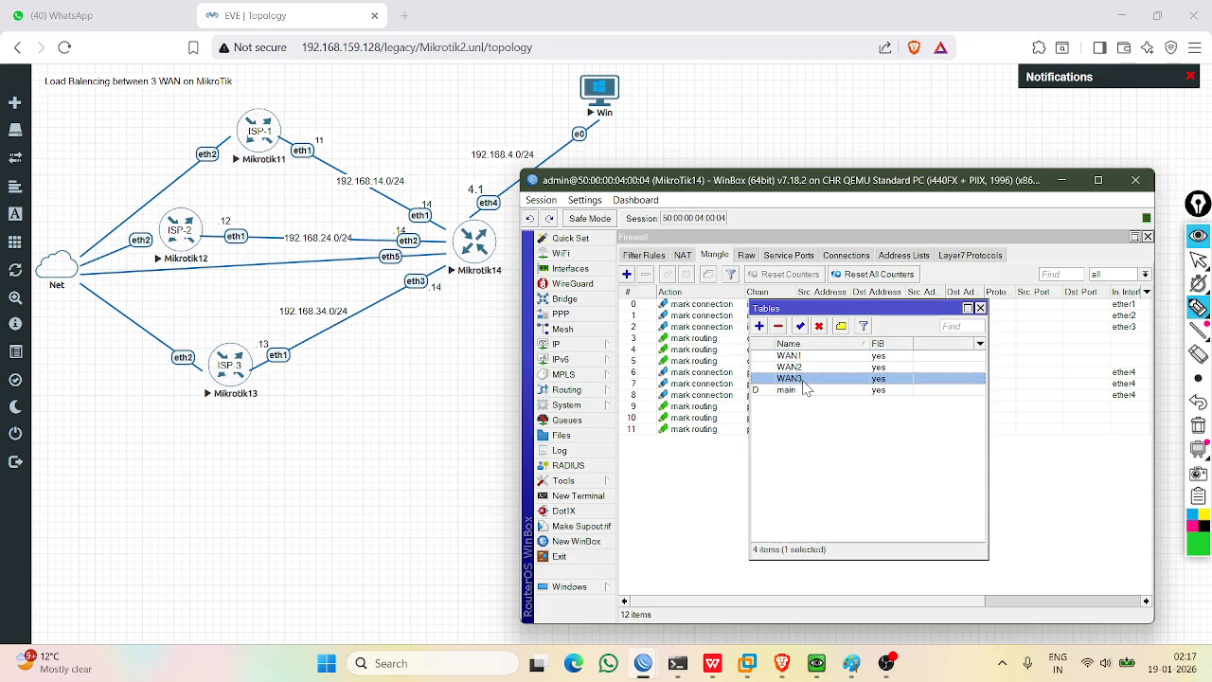
click(801, 367)
click(800, 357)
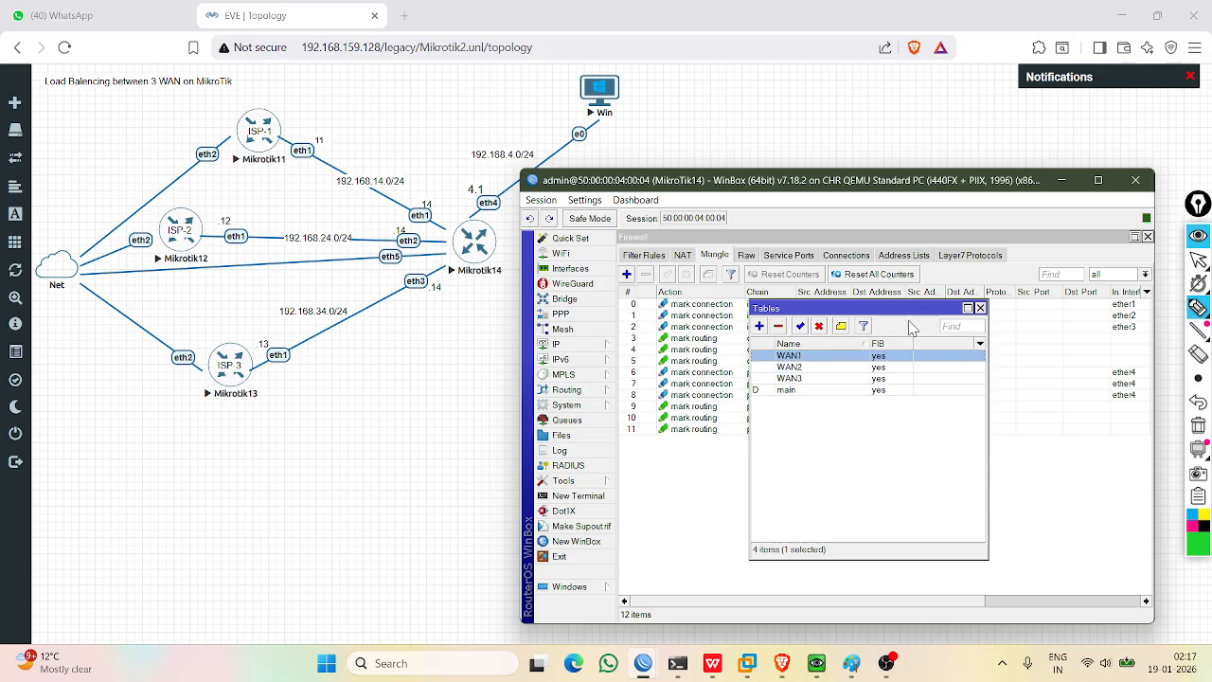
click(980, 309)
Open the IP route list and review the three 0.0.0.0/0 default routes for WAN1, WAN2 and WAN3.
click(563, 347)
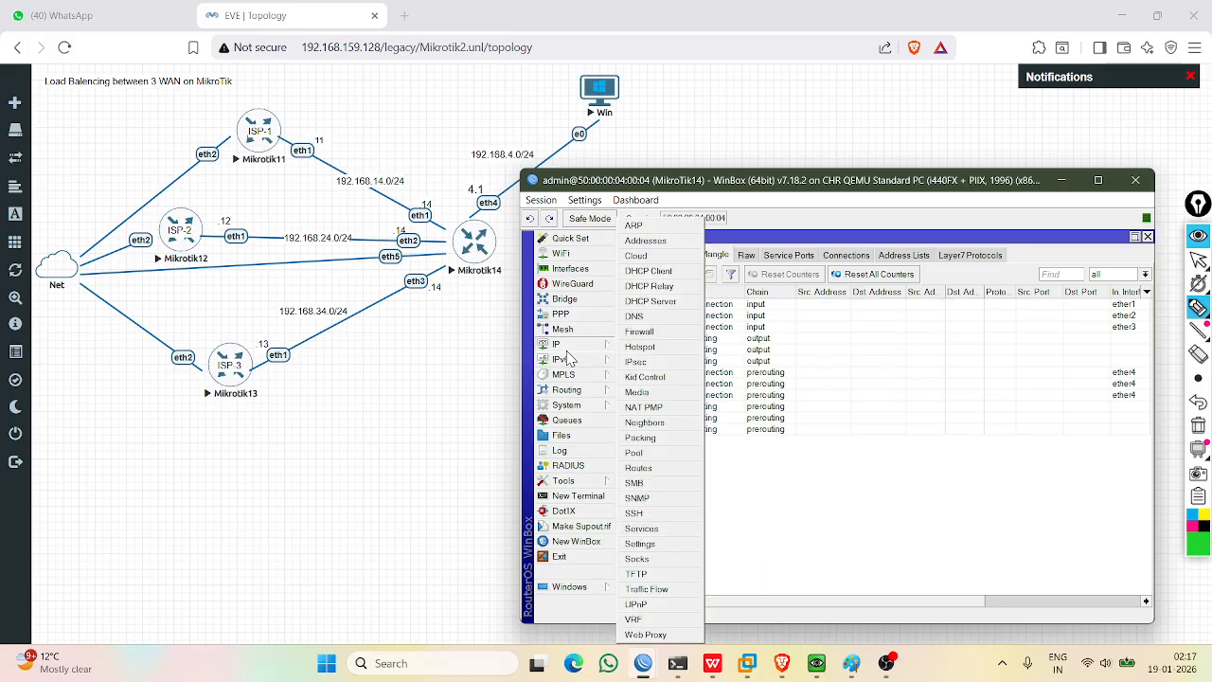
click(657, 470)
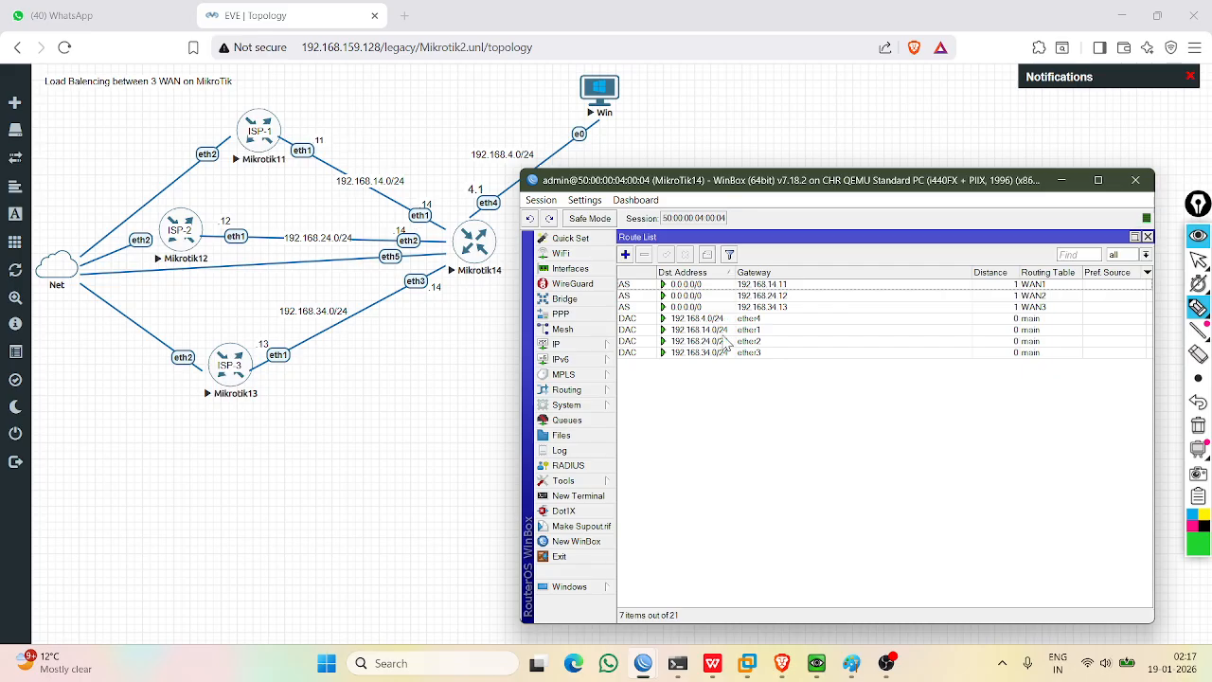
click(698, 309)
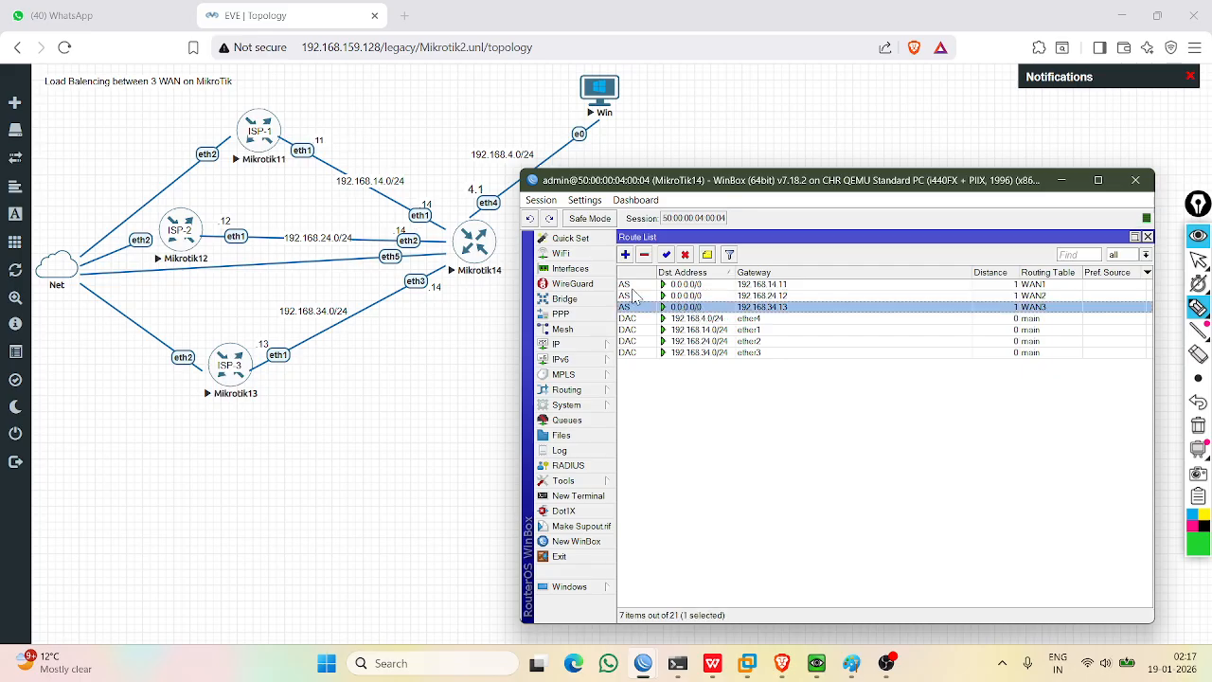
click(633, 285)
click(632, 298)
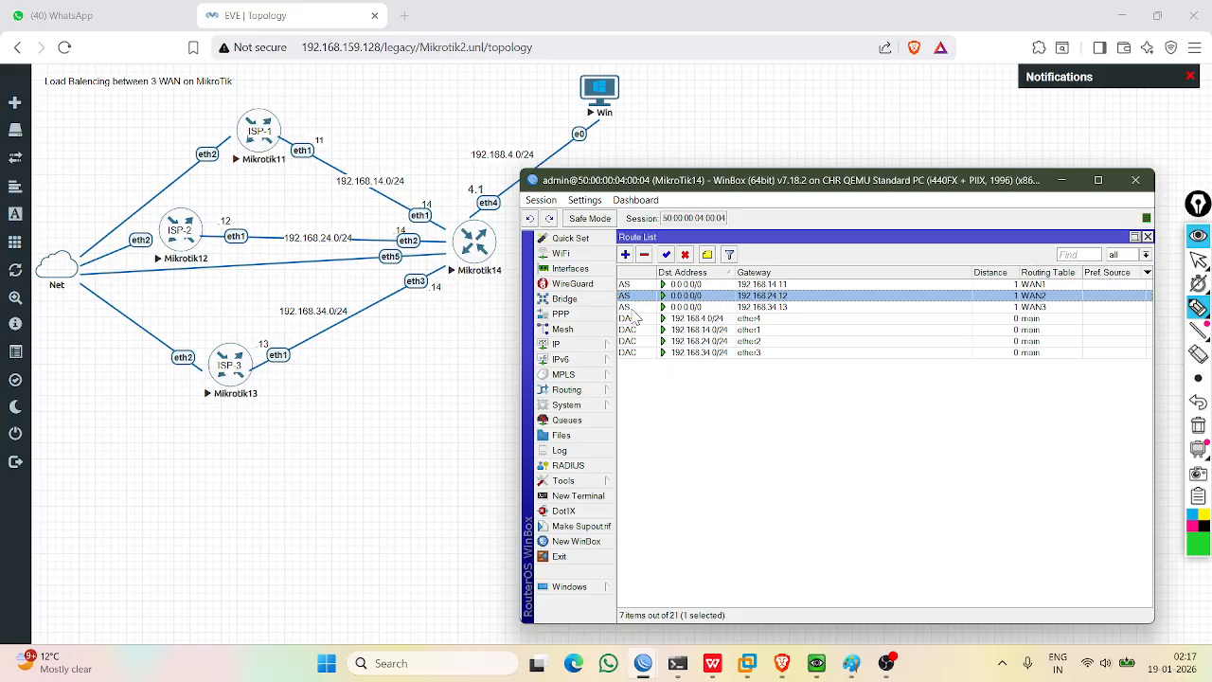
click(637, 308)
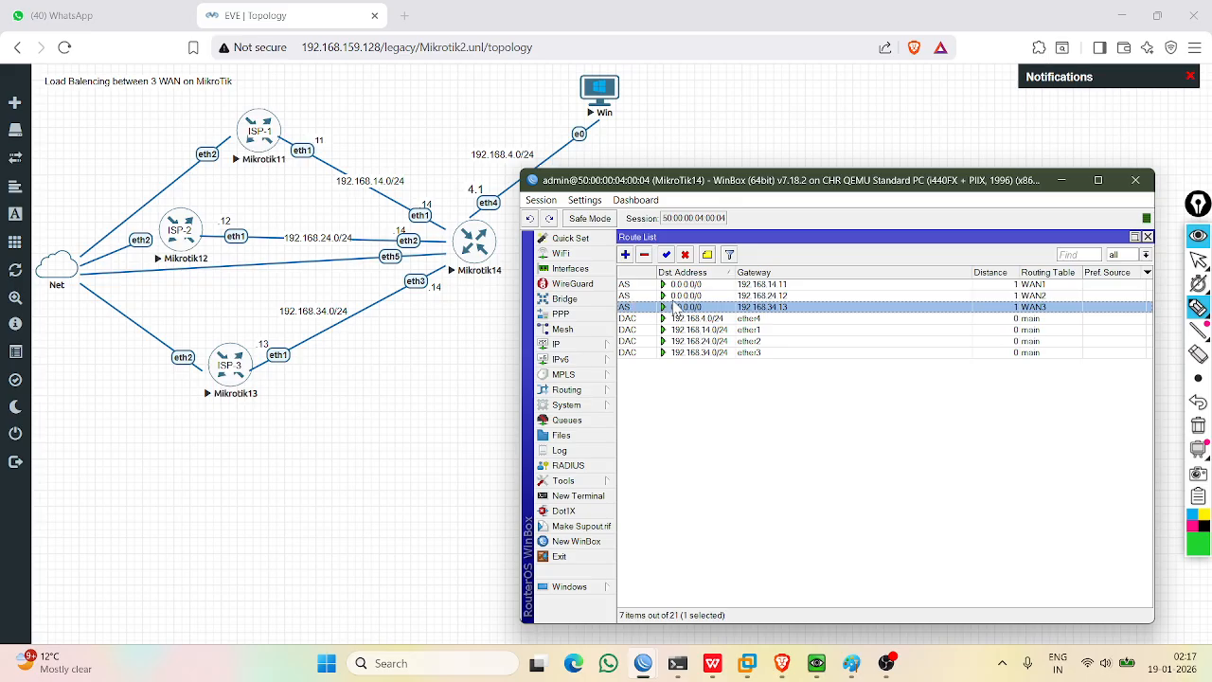
click(750, 415)
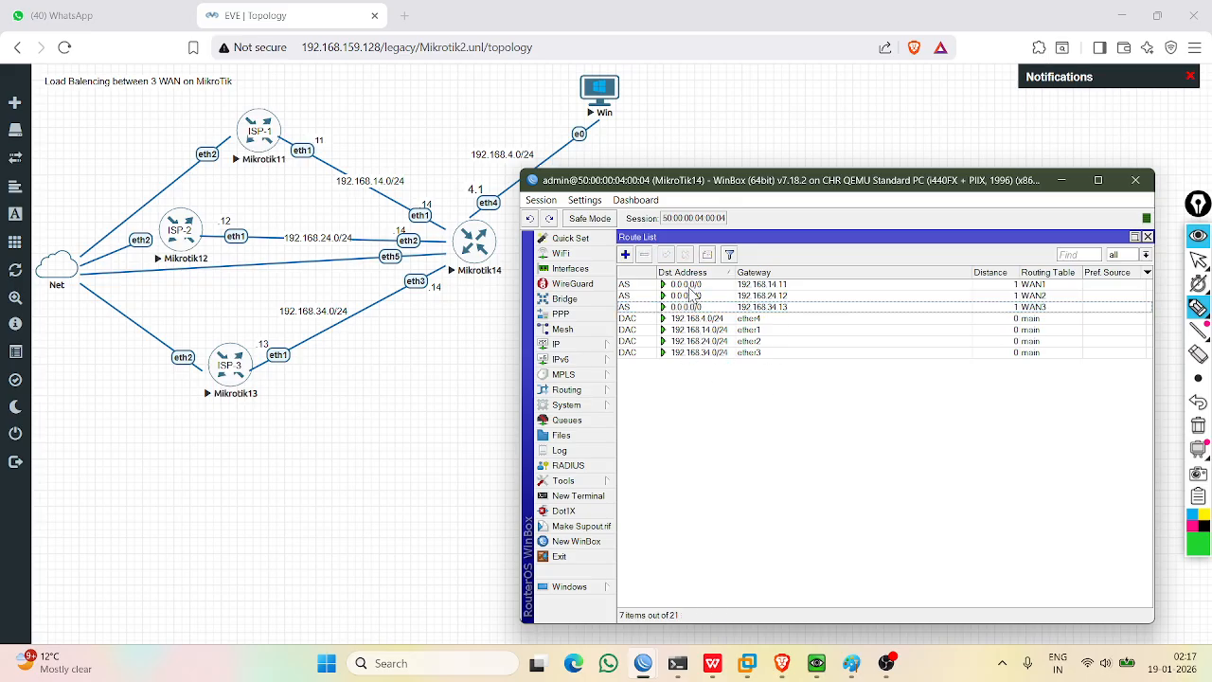
Inspect the WAN1 default route's gateway, gateway check and routing table settings.
click(692, 285)
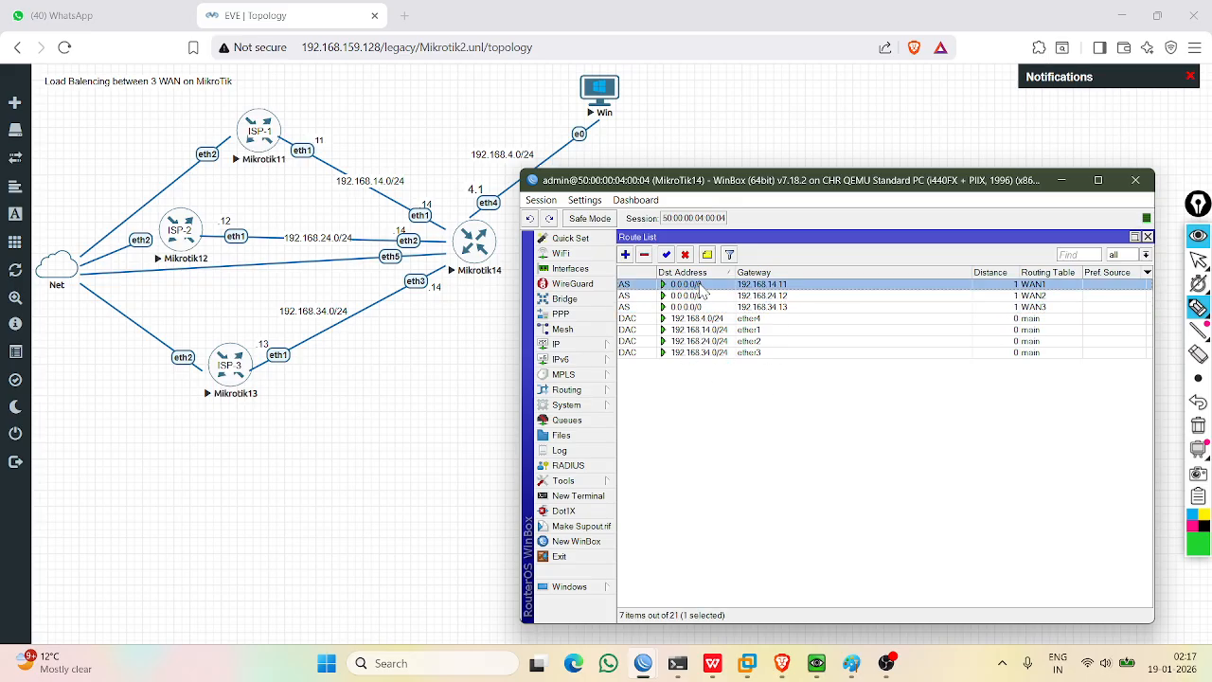
double_click(695, 286)
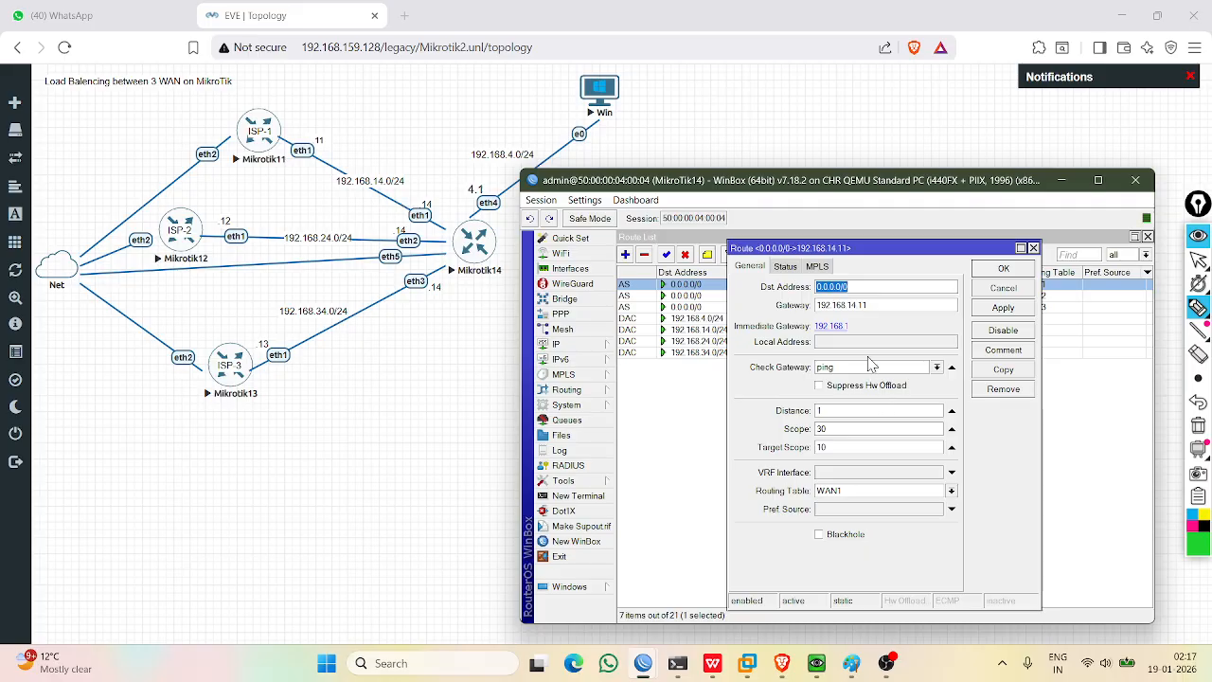
click(901, 305)
click(999, 273)
Inspect the WAN3 default route's gateway, gateway check and routing table settings.
click(948, 309)
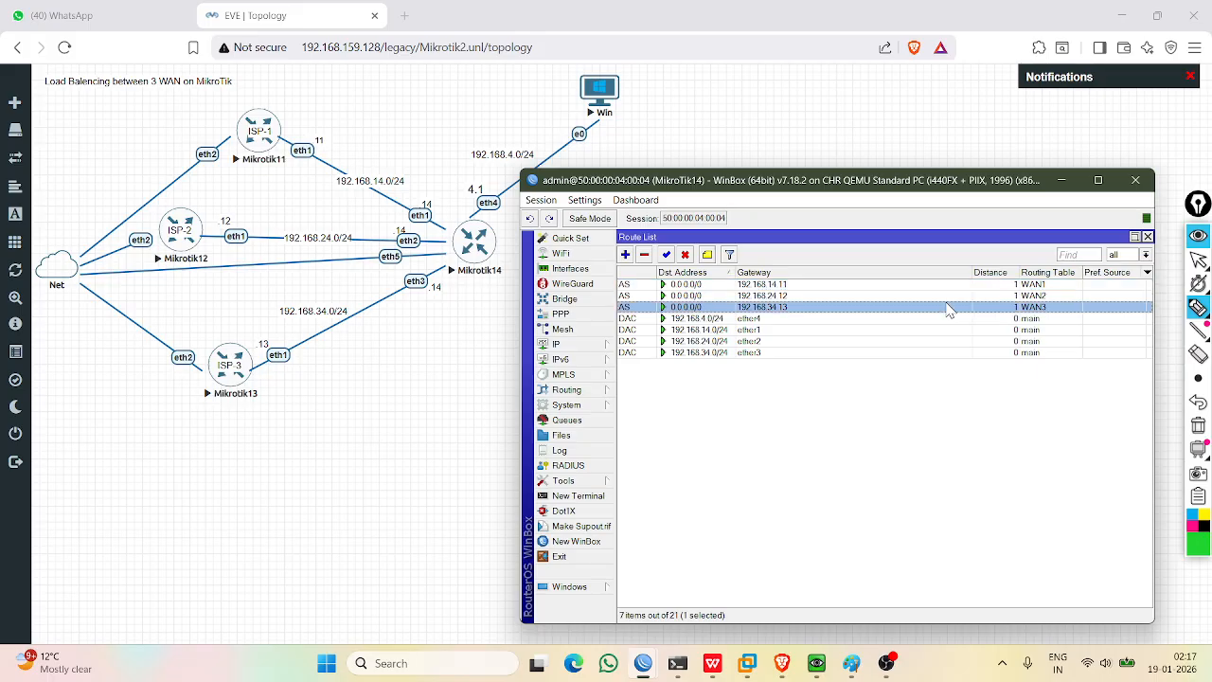
double_click(758, 309)
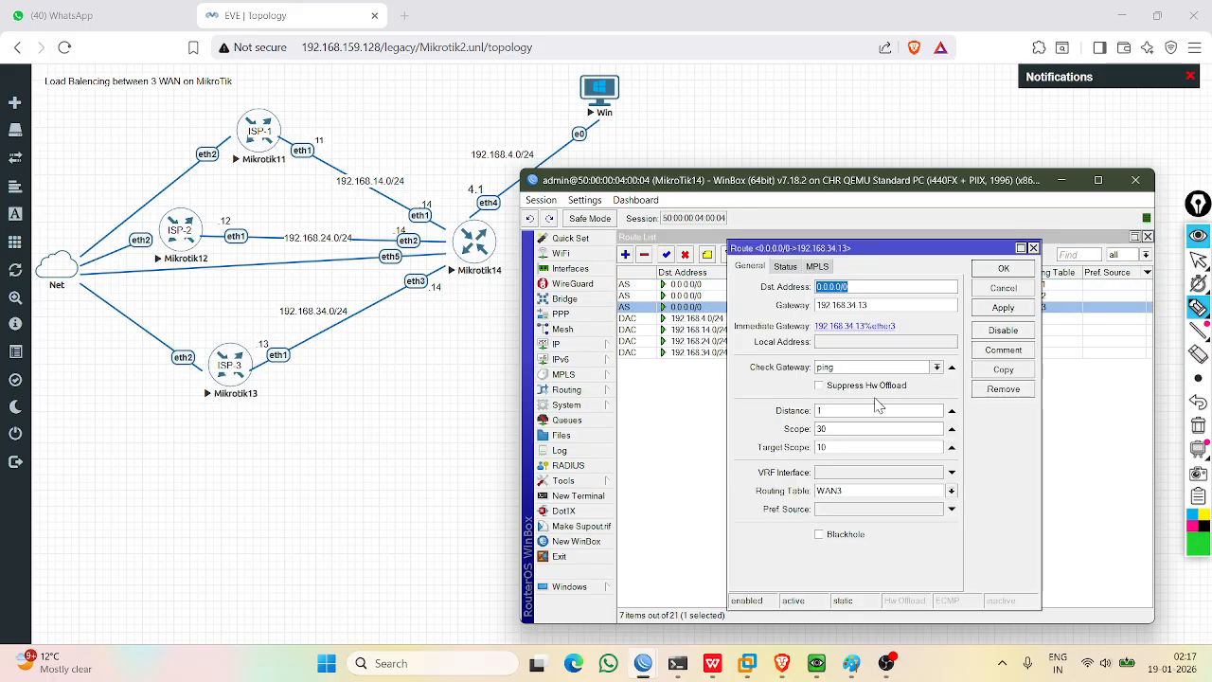
click(1033, 248)
click(876, 411)
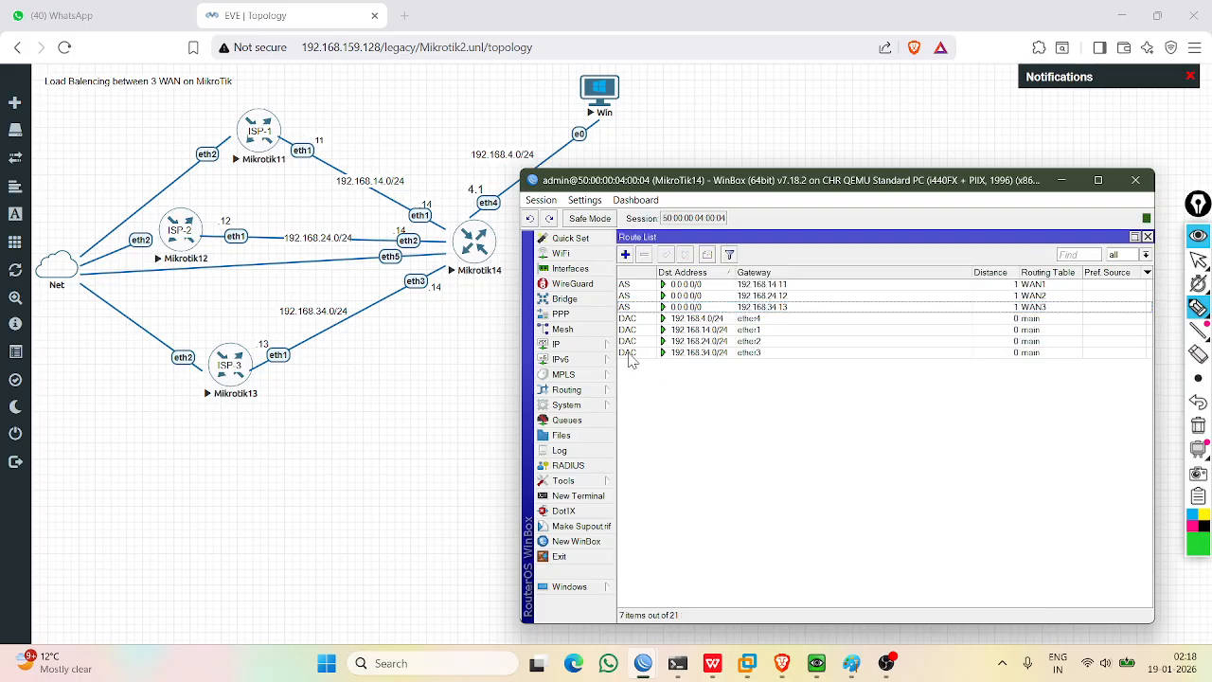
Open the firewall NAT rules and inspect the chain, out interface and action of the ether1 rule.
click(587, 345)
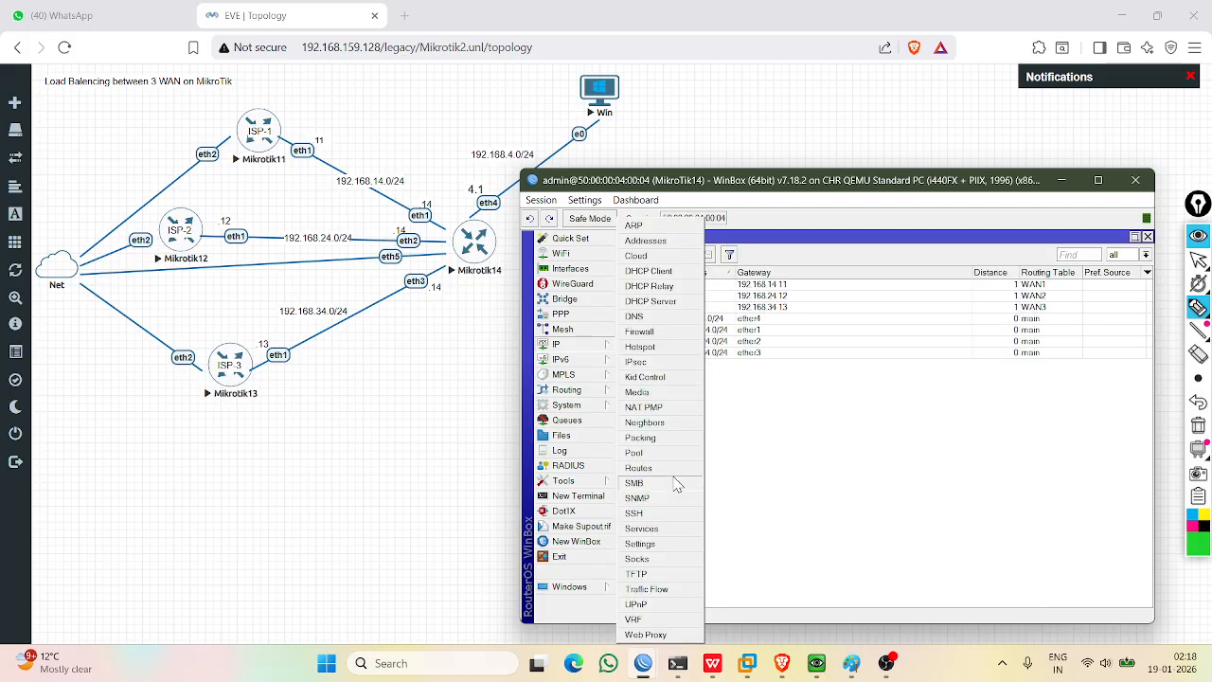
click(653, 341)
click(682, 254)
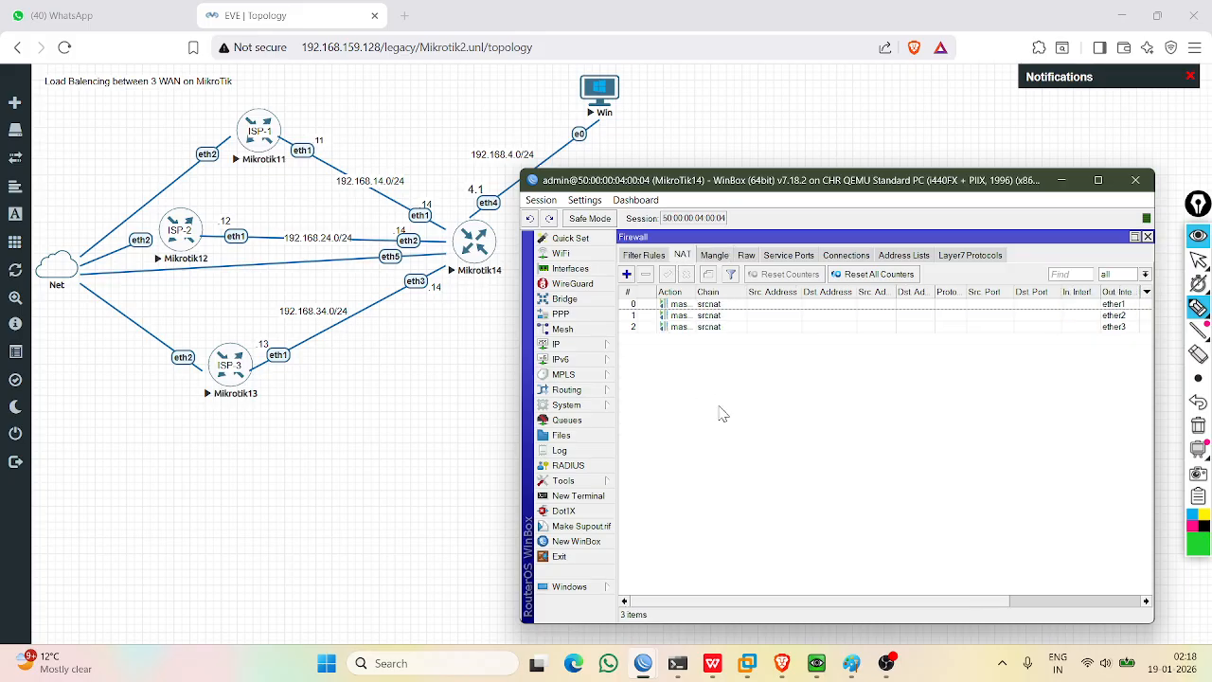
double_click(683, 305)
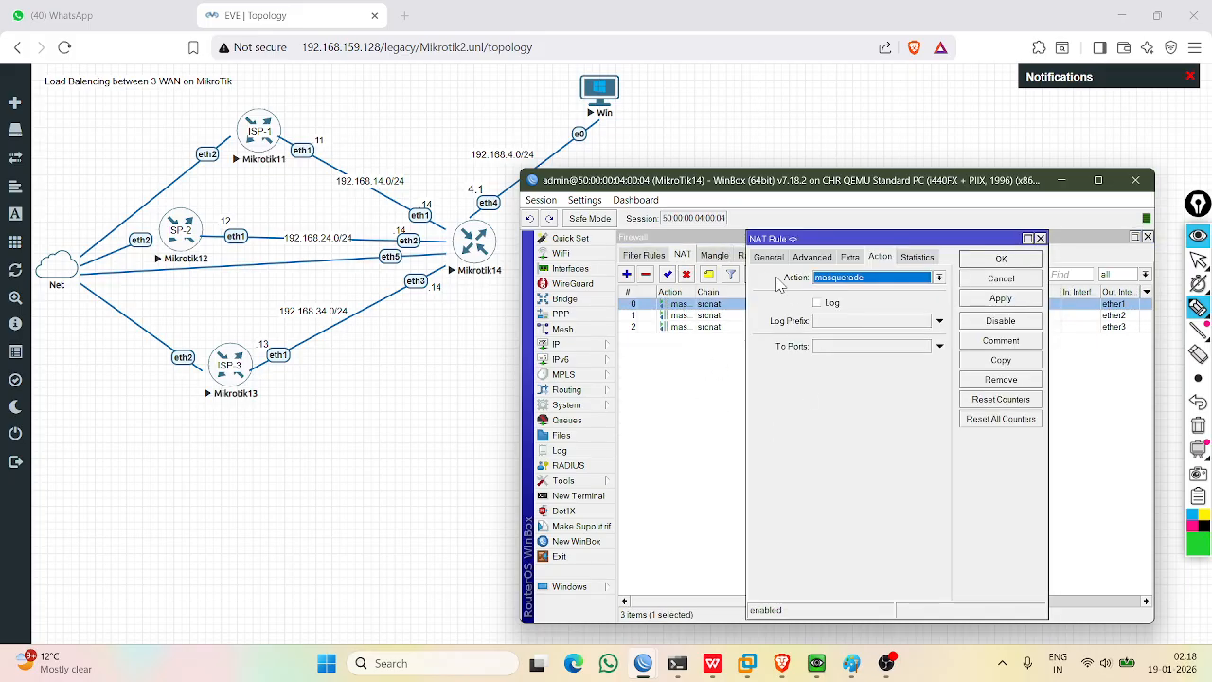
click(767, 258)
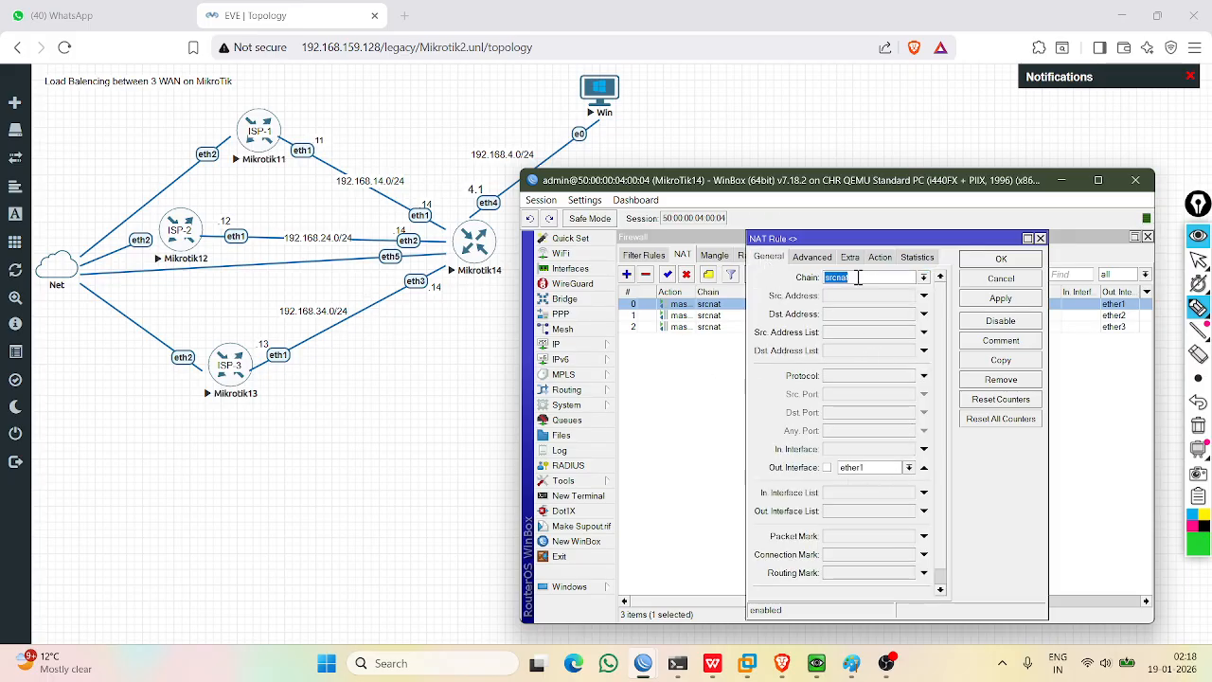
click(879, 257)
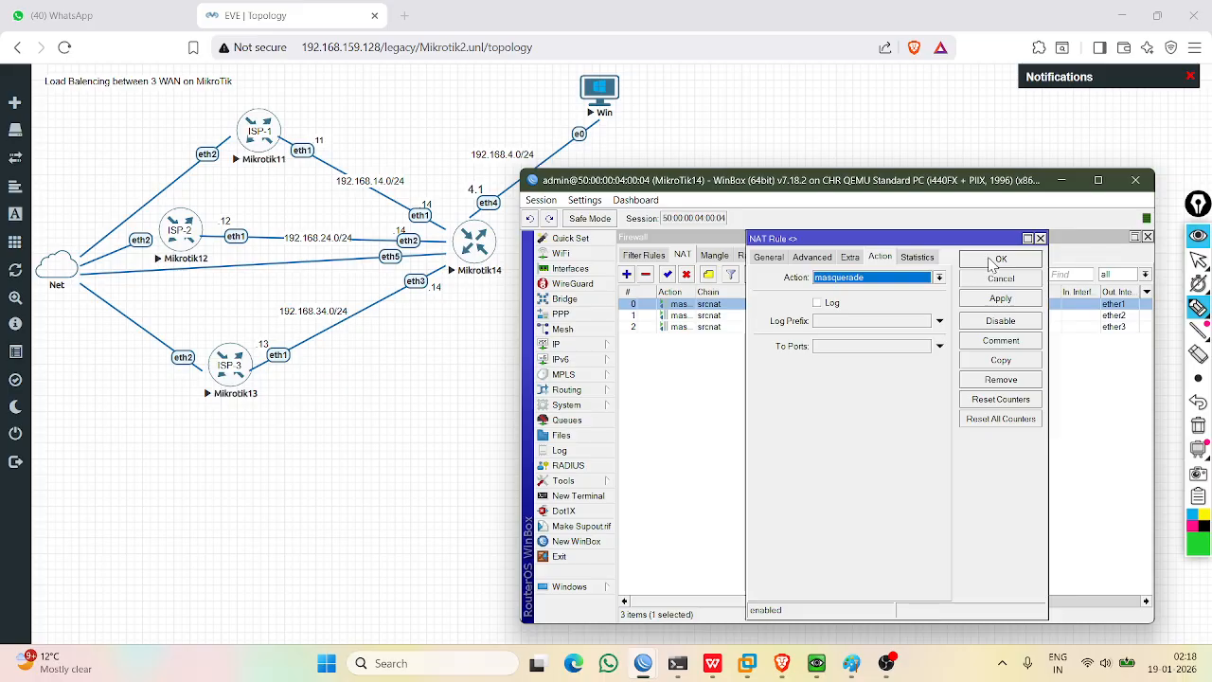
click(994, 260)
click(724, 383)
Review the srcnat rules for ether1, ether2 and ether3 in the NAT list.
click(684, 319)
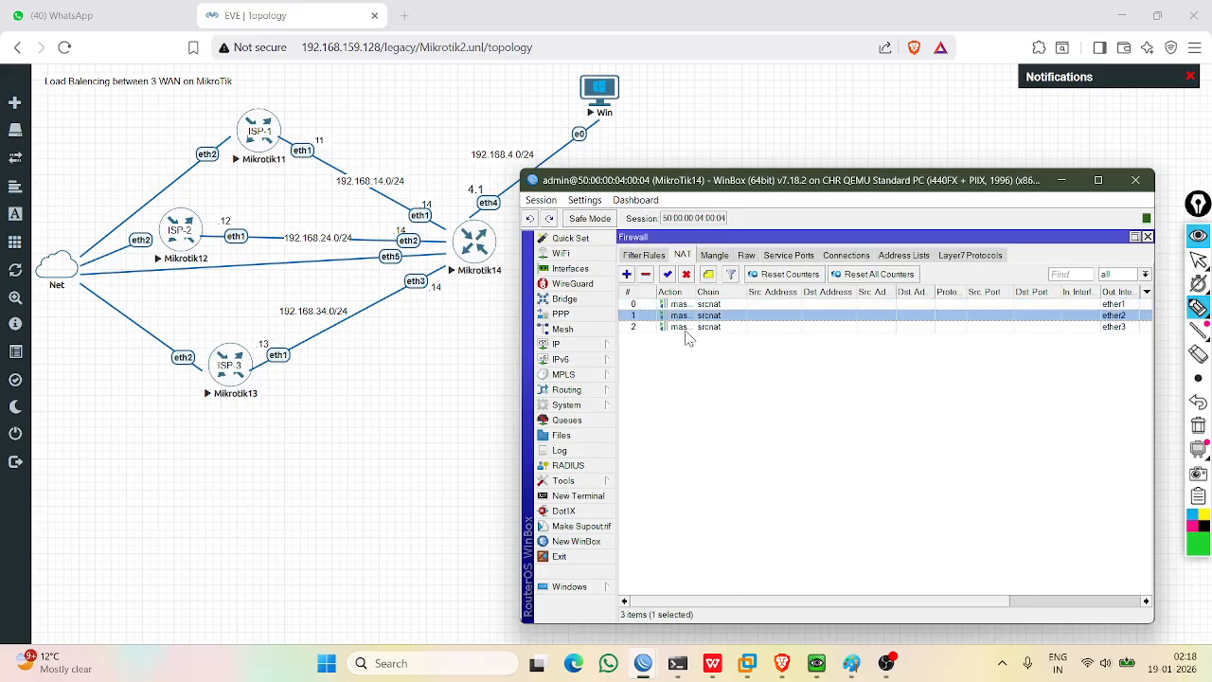
click(689, 326)
click(691, 315)
click(693, 304)
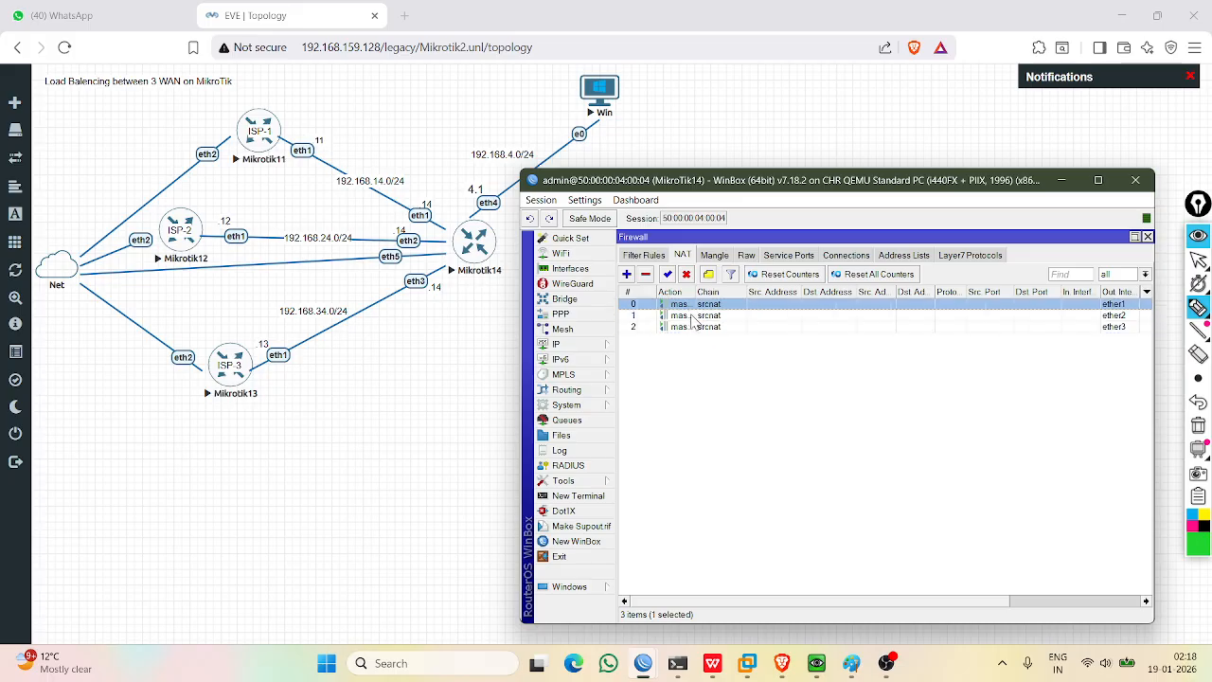
click(697, 327)
Return to the mangle rules and inspect the ether1 input rule's chain, interface and new connection mark.
click(714, 255)
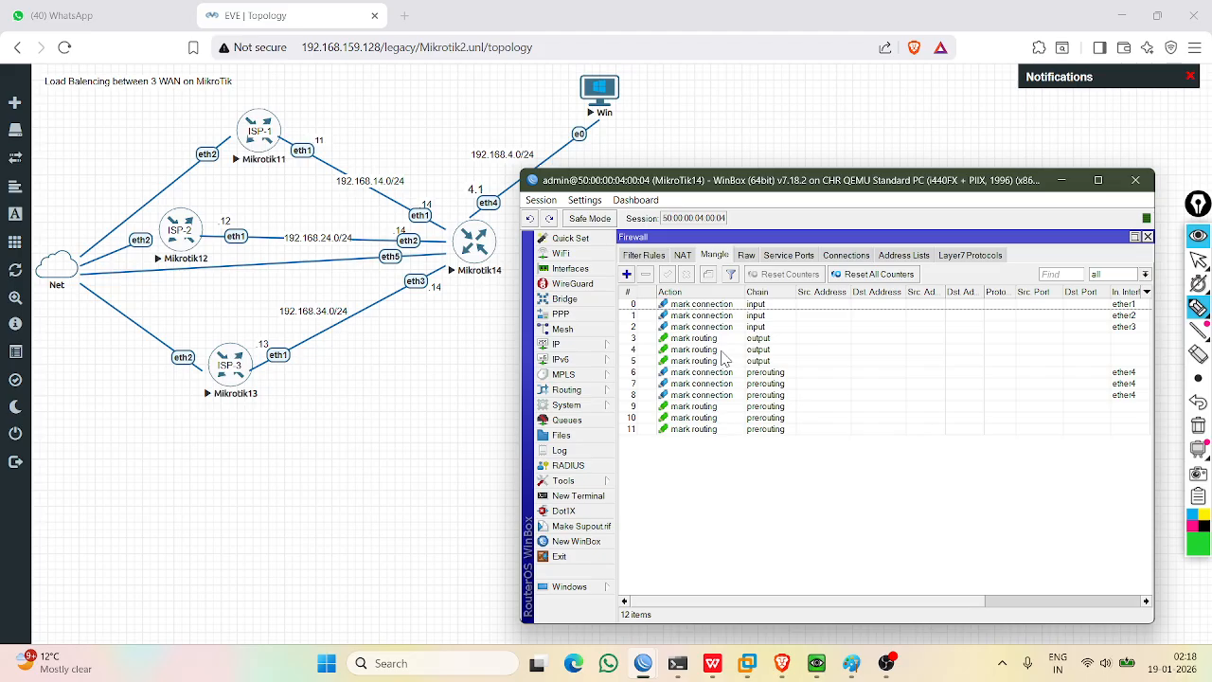
click(698, 306)
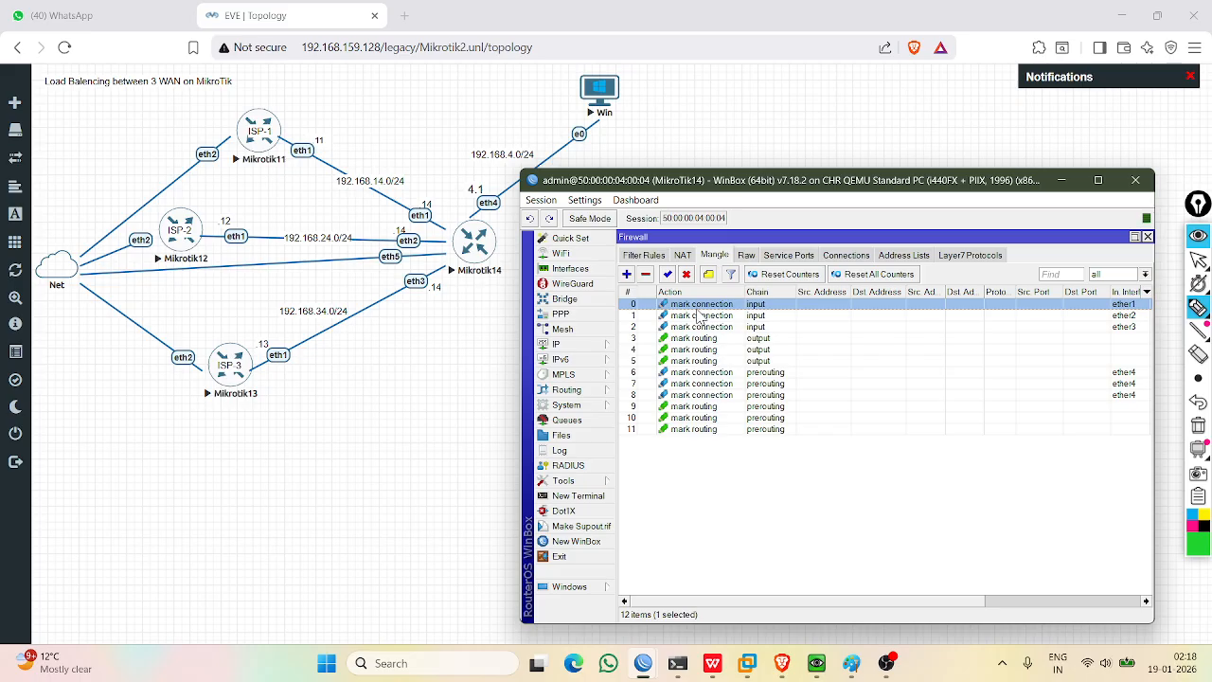
double_click(698, 307)
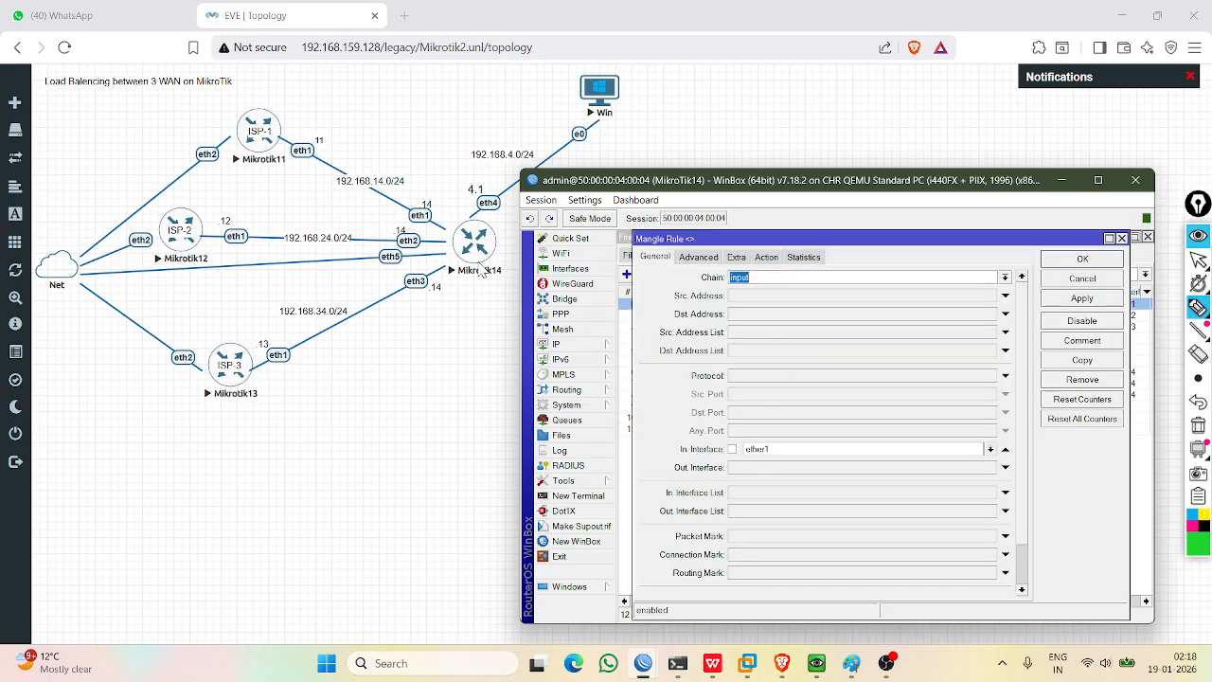
click(766, 258)
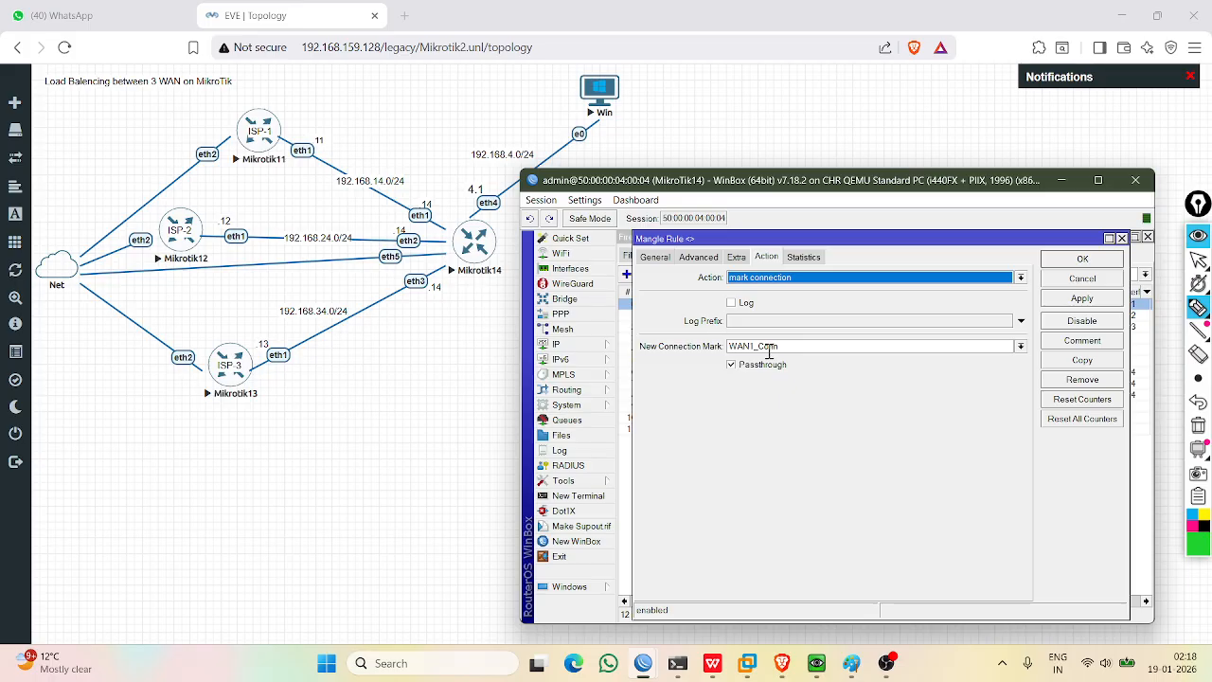
click(1121, 238)
Compare the three input chain mark connection rules with the output chain mark routing rules.
click(699, 317)
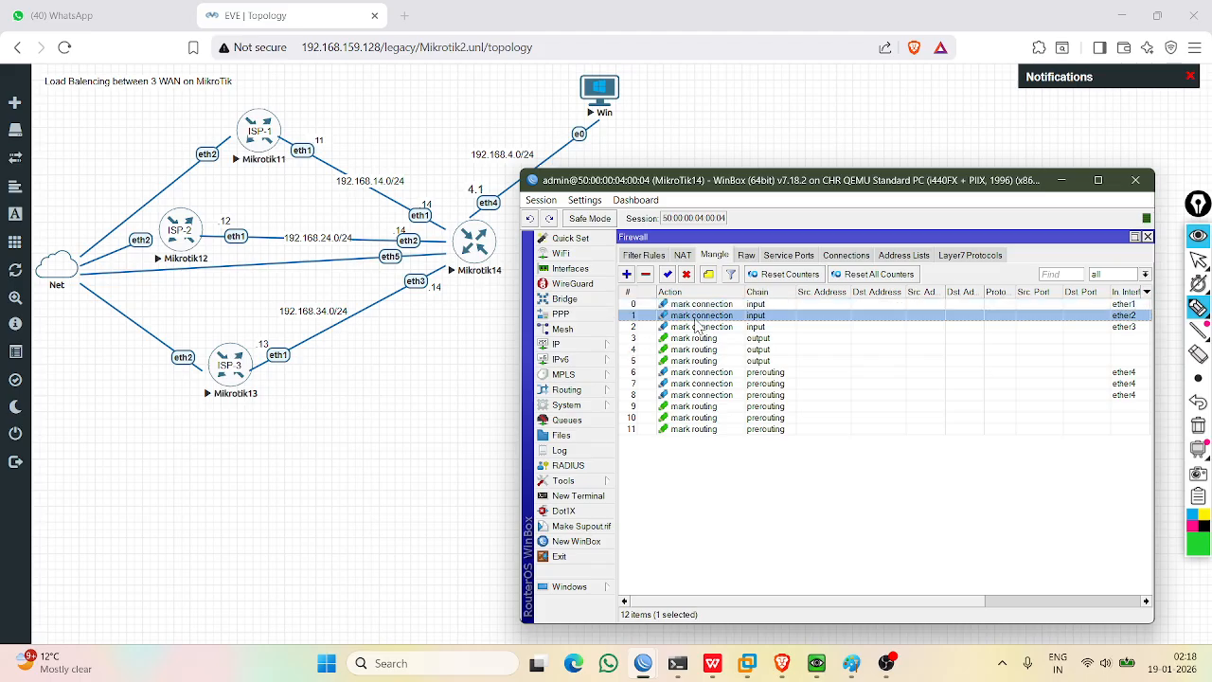
click(699, 326)
key(Up)
key(Up)
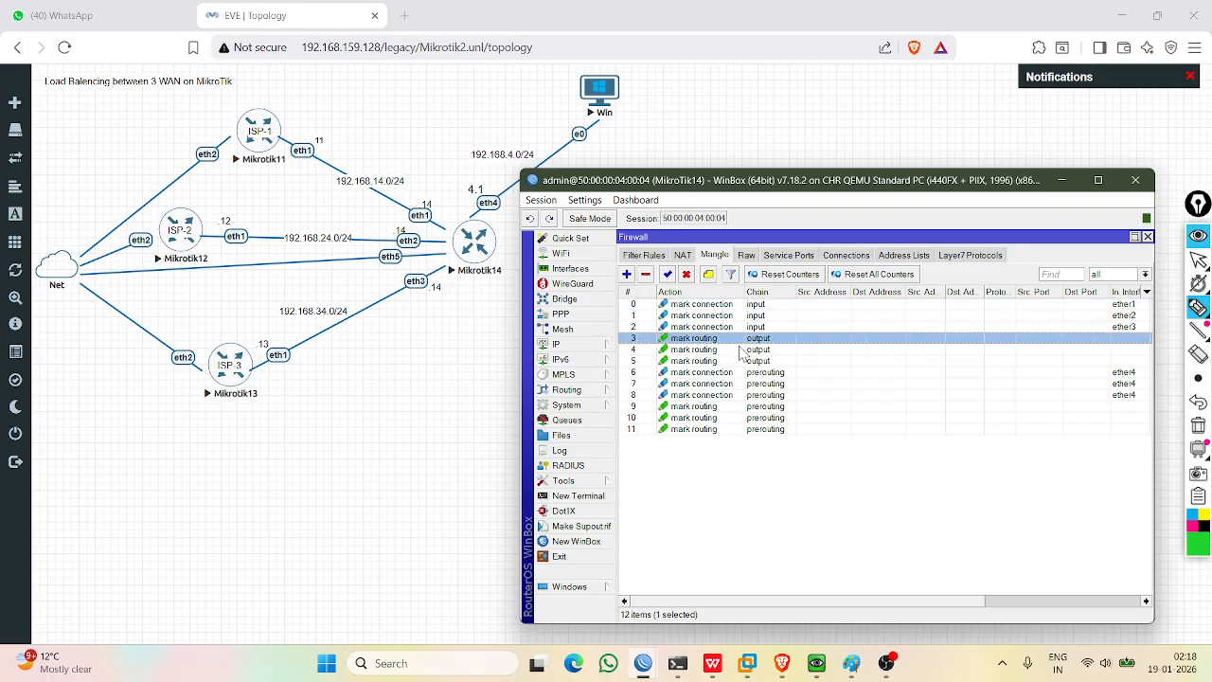
click(717, 352)
click(697, 339)
click(705, 319)
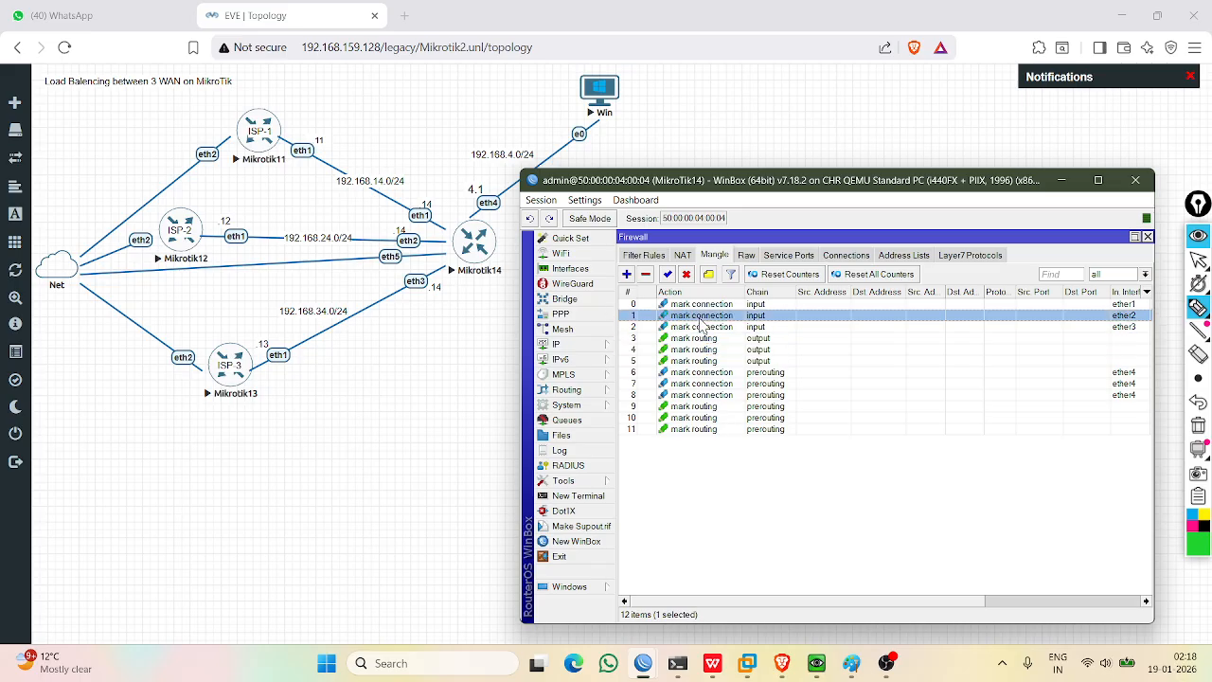
click(705, 327)
click(709, 305)
click(709, 317)
click(709, 327)
Inspect the first output chain rule's connection mark and new routing mark.
double_click(708, 338)
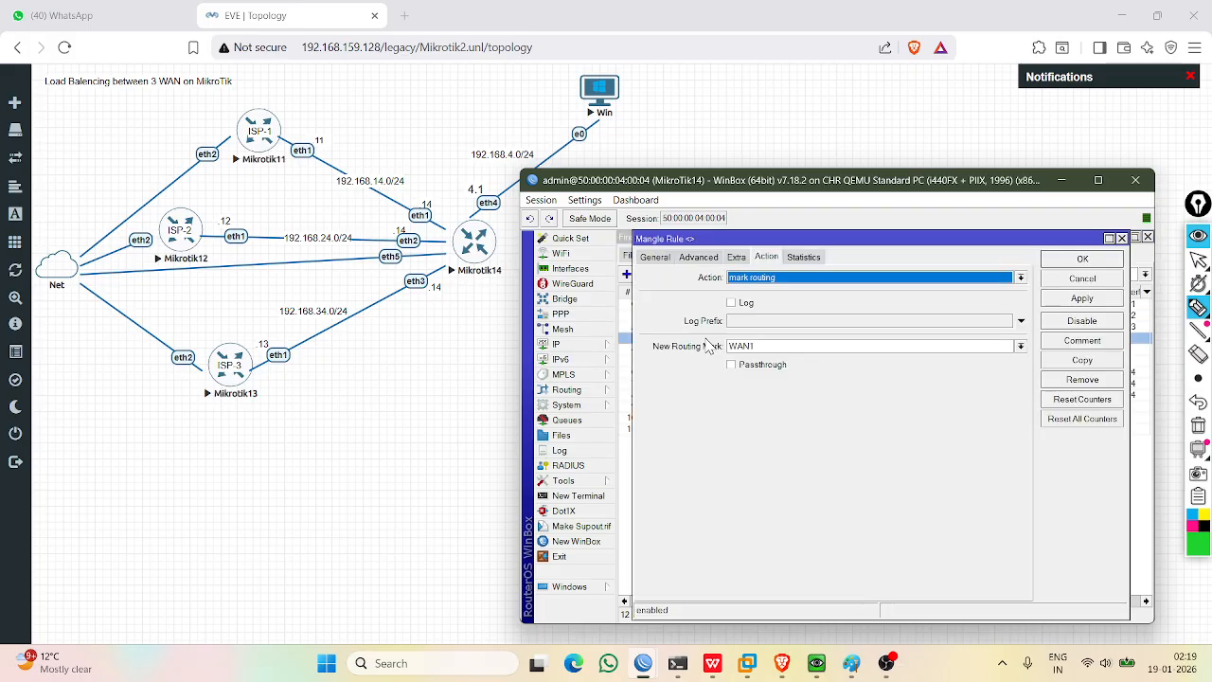
click(663, 258)
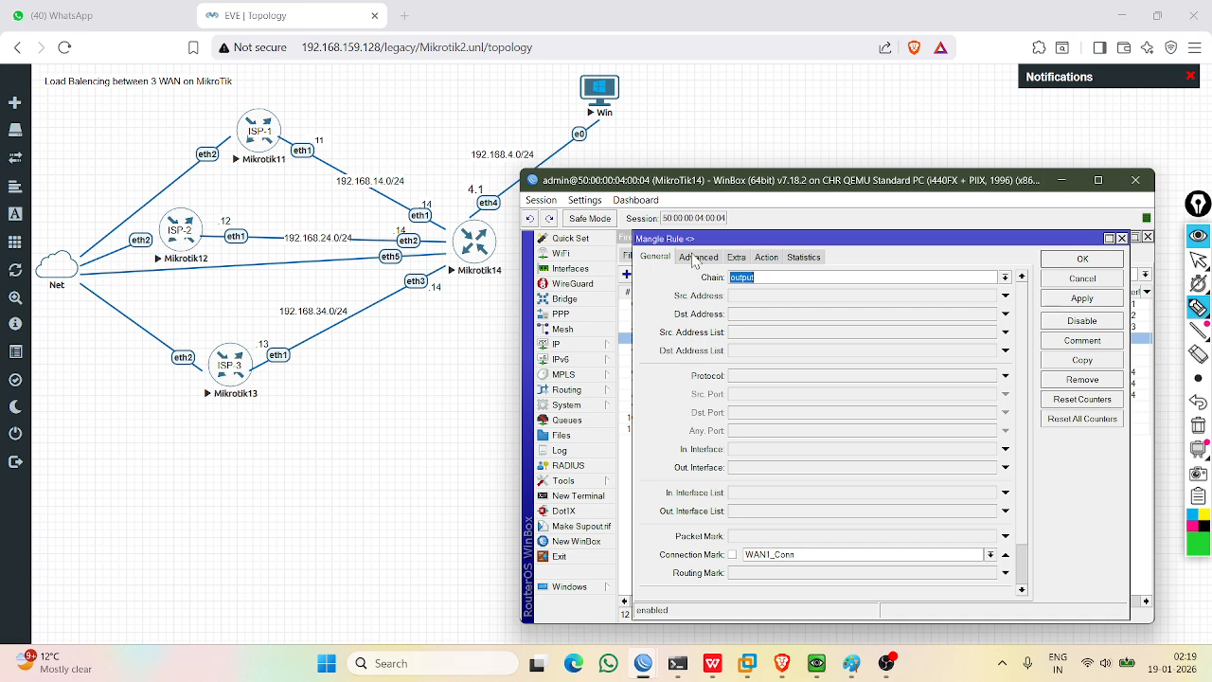
click(769, 258)
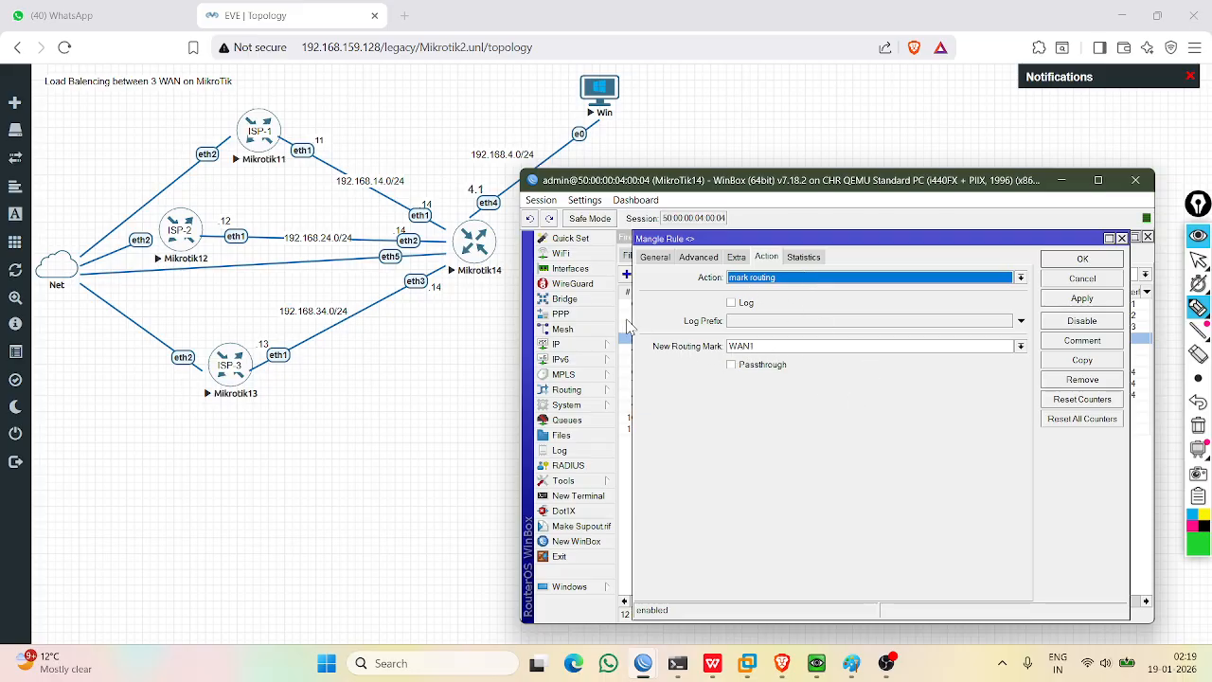
click(1083, 259)
Review the remaining output mark routing rules and the three prerouting mark connection rules.
click(727, 350)
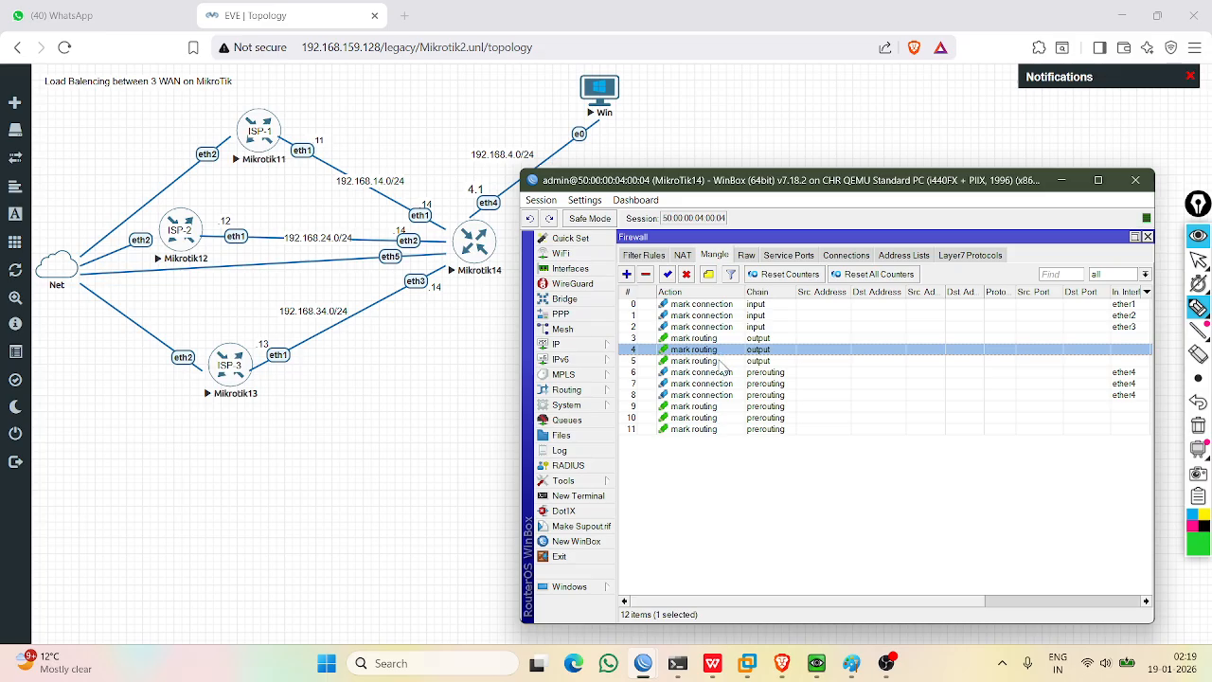
click(720, 361)
click(708, 377)
click(708, 384)
click(708, 395)
click(702, 448)
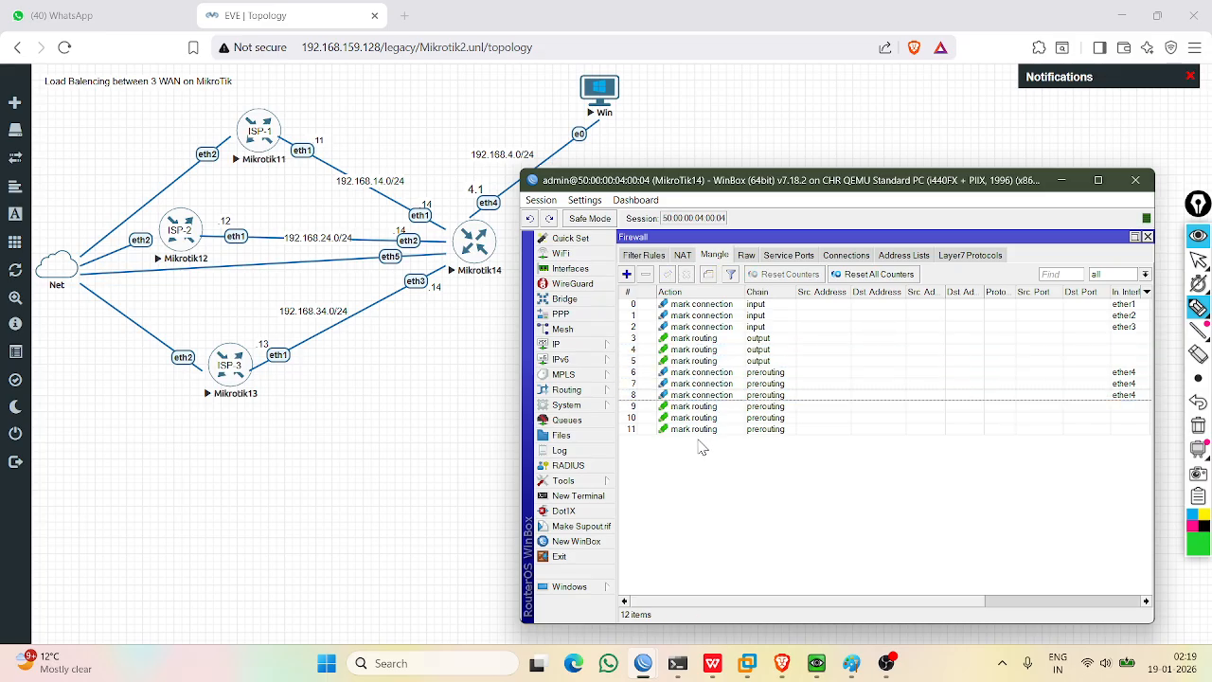
Inspect the first prerouting mark connection rule's new connection mark, input interface and per connection classifier settings.
click(708, 375)
double_click(708, 377)
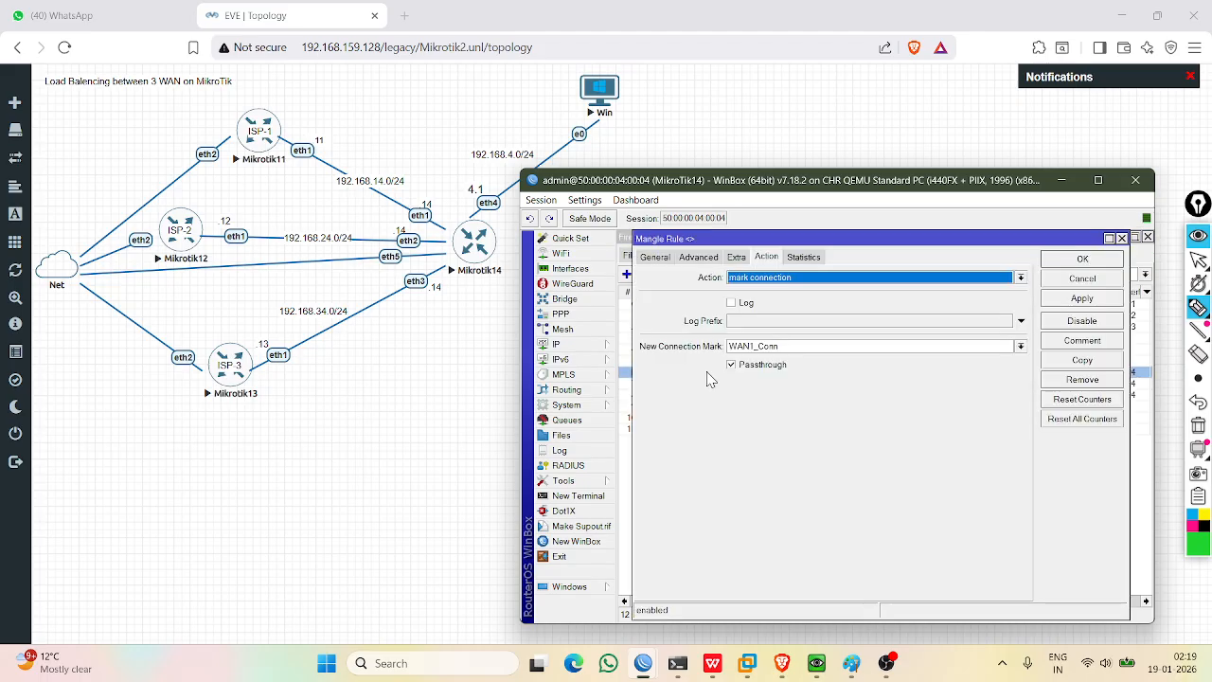
click(660, 258)
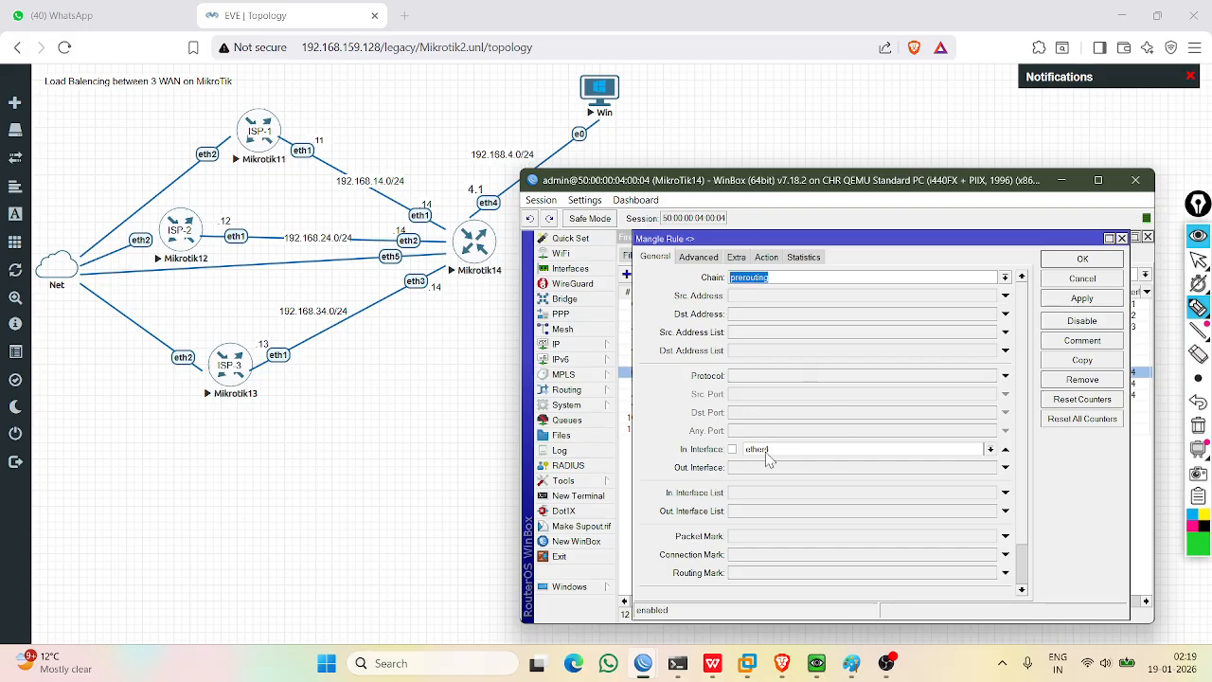
click(705, 257)
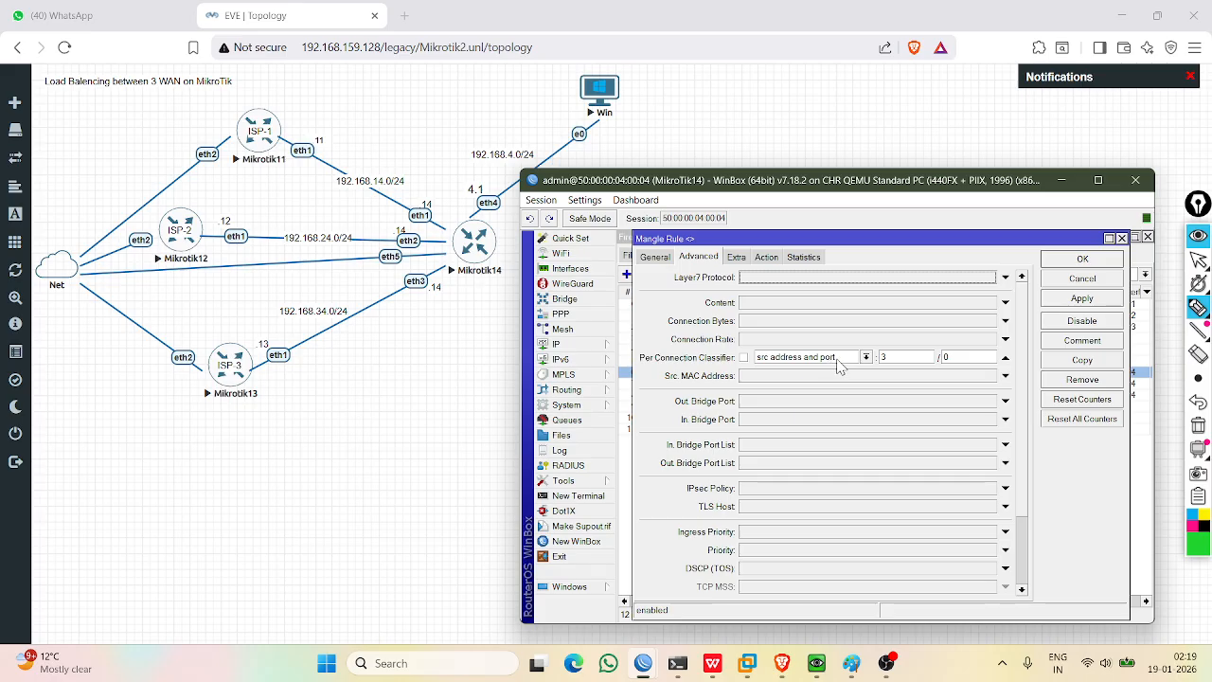
click(865, 358)
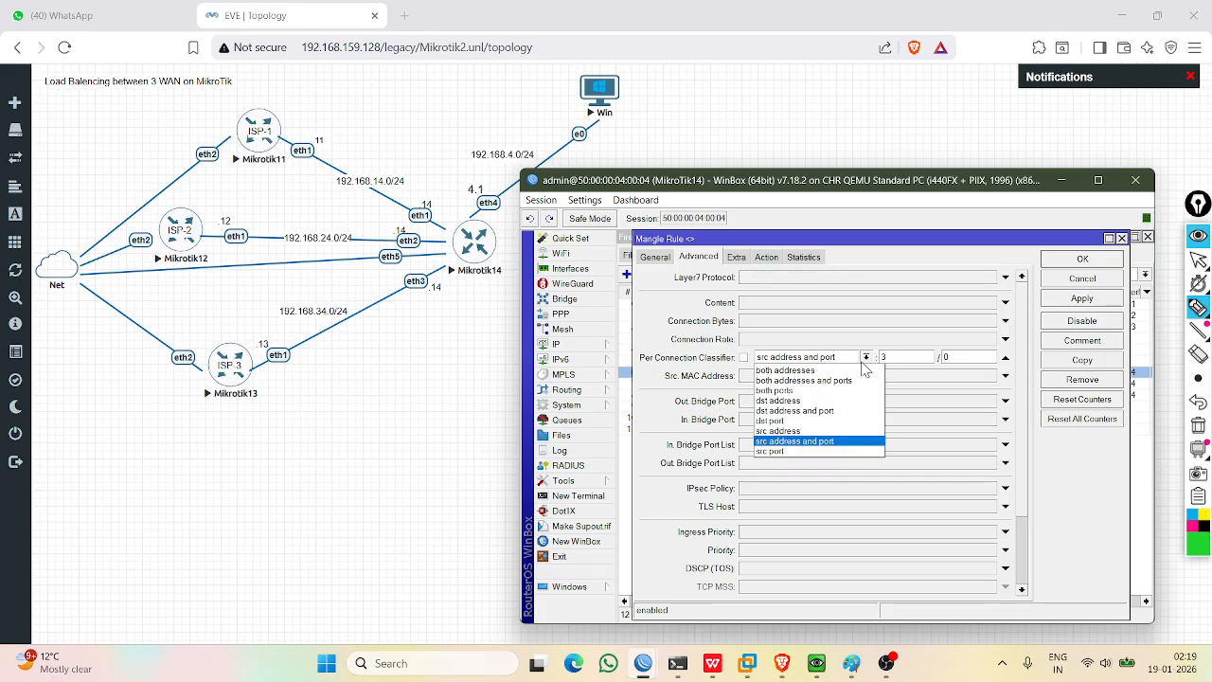
click(864, 360)
click(908, 359)
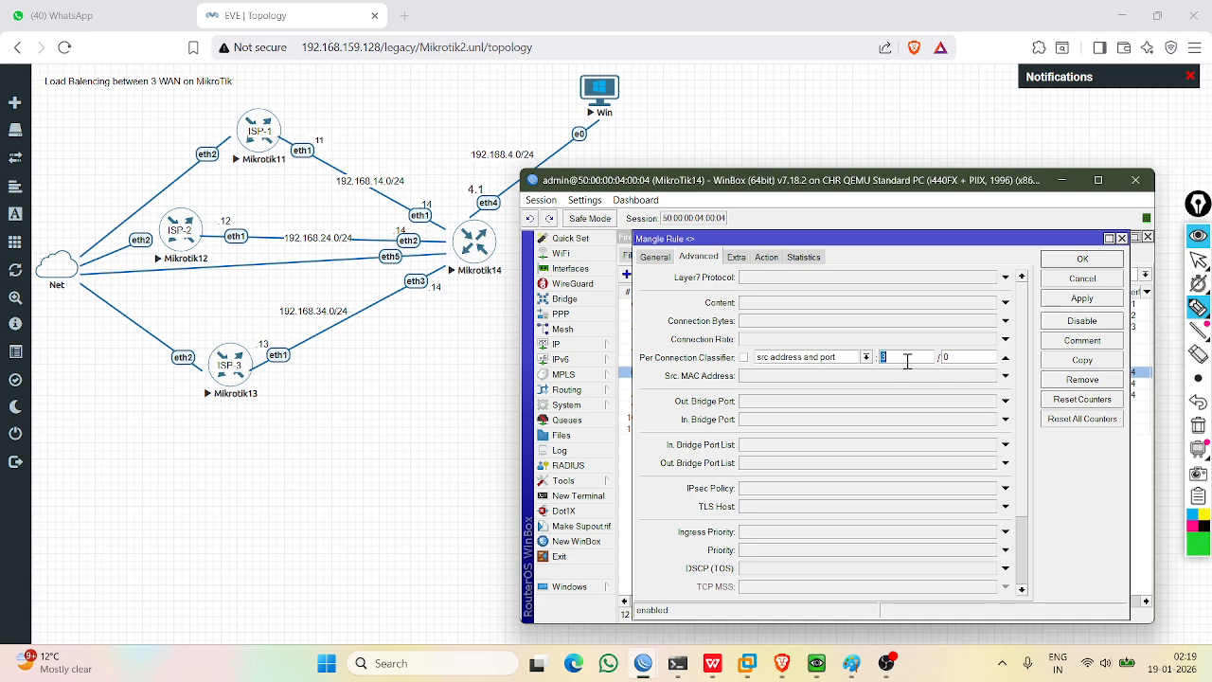
click(966, 357)
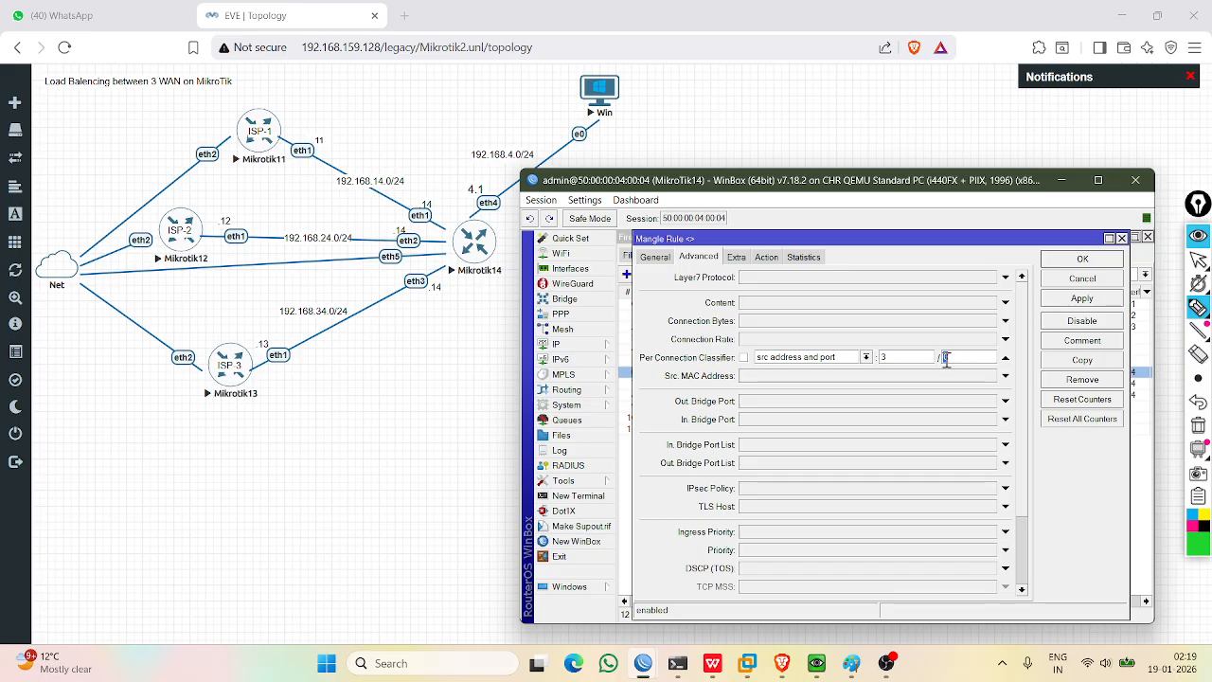
click(1063, 261)
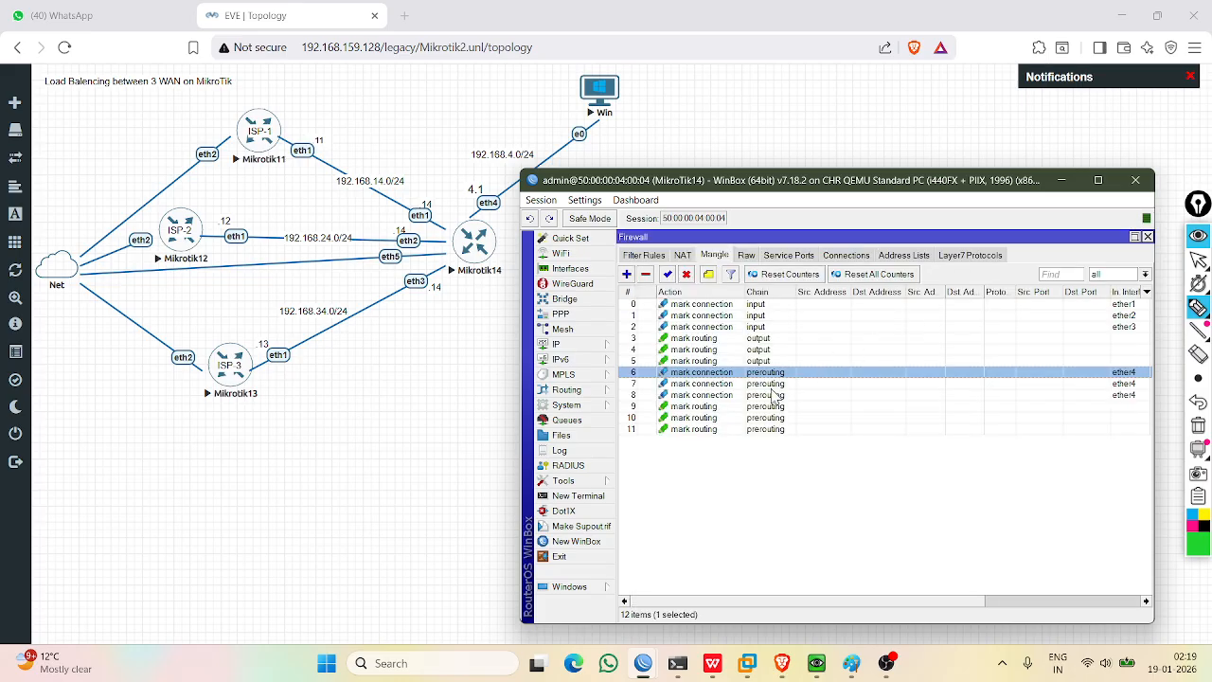
Compare the three prerouting mark connection rules for ether4.
click(720, 386)
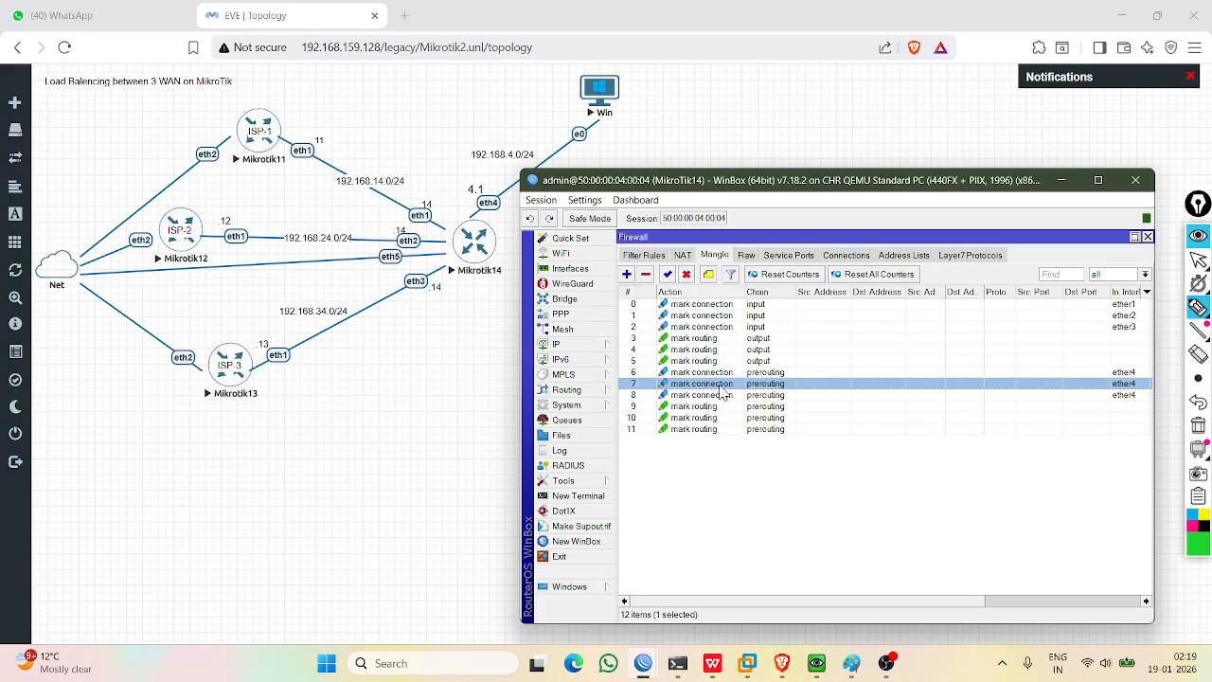
click(716, 395)
click(714, 384)
click(709, 375)
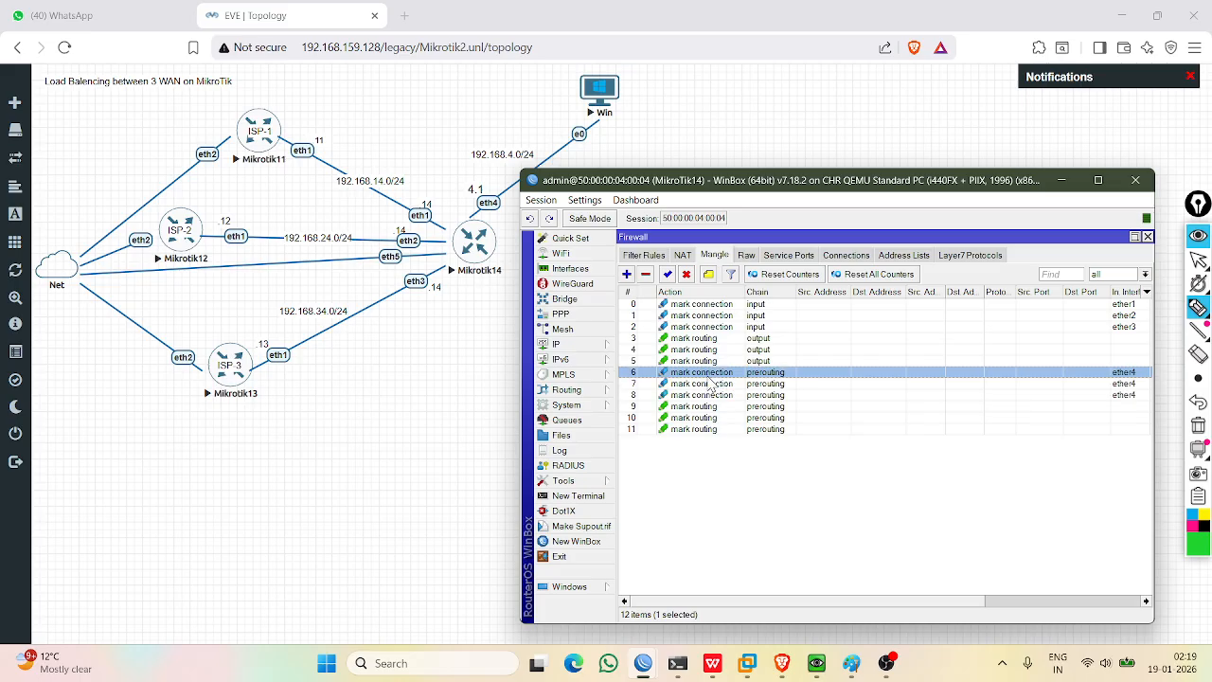
click(710, 385)
click(713, 395)
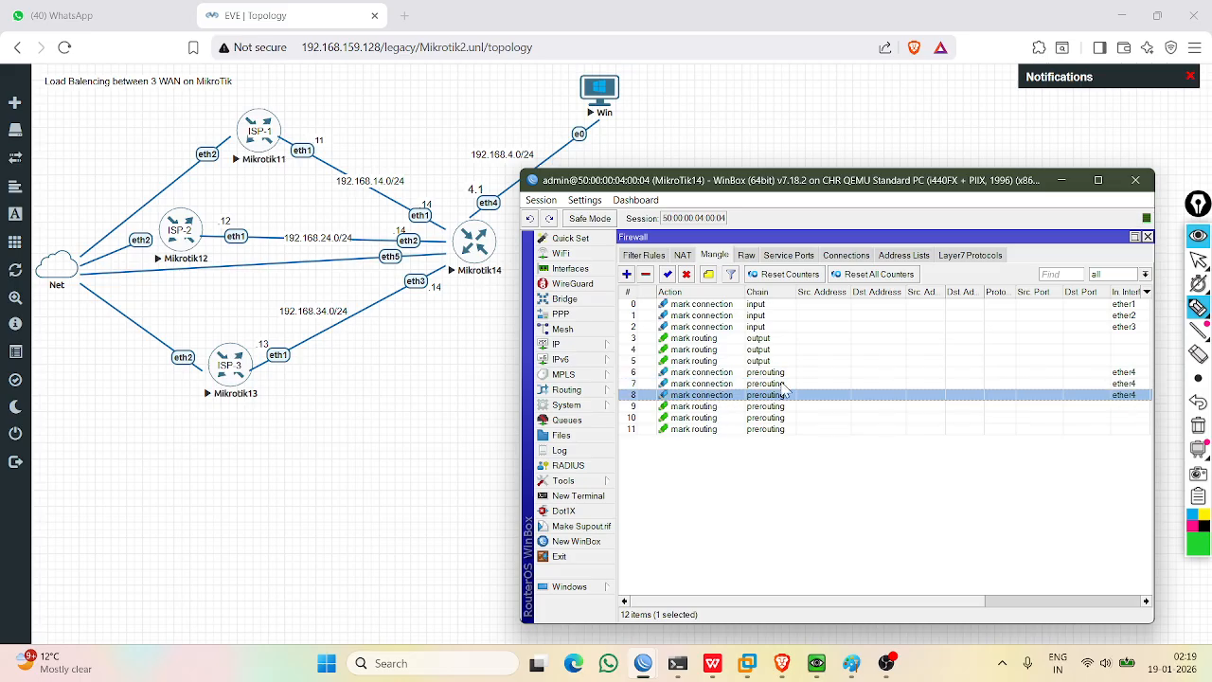
Inspect the first prerouting mark routing rule's connection mark and new routing mark, and review the other two prerouting mark routing rules.
double_click(704, 411)
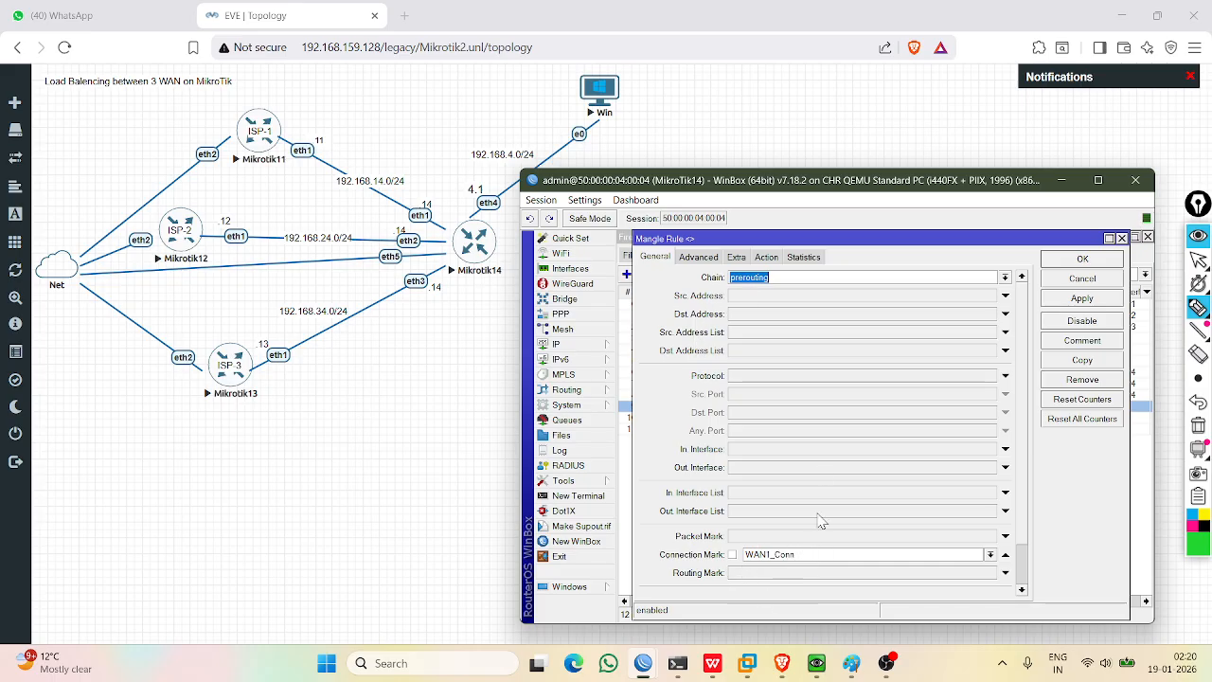
click(766, 257)
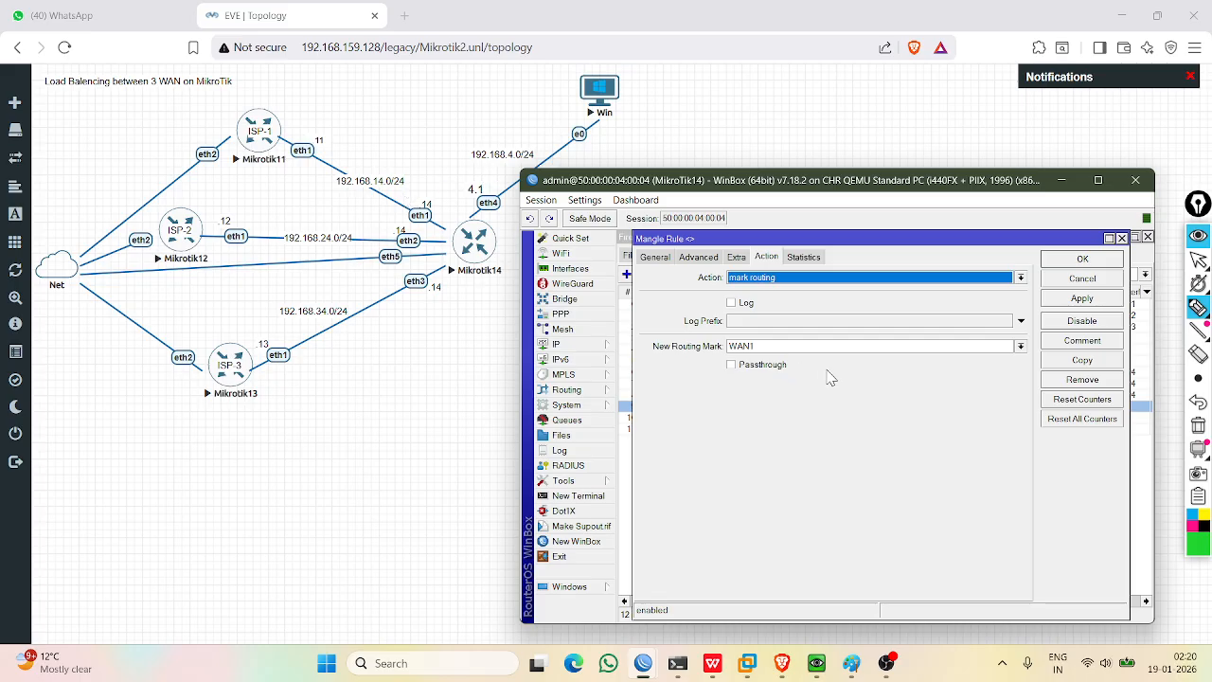
click(1082, 259)
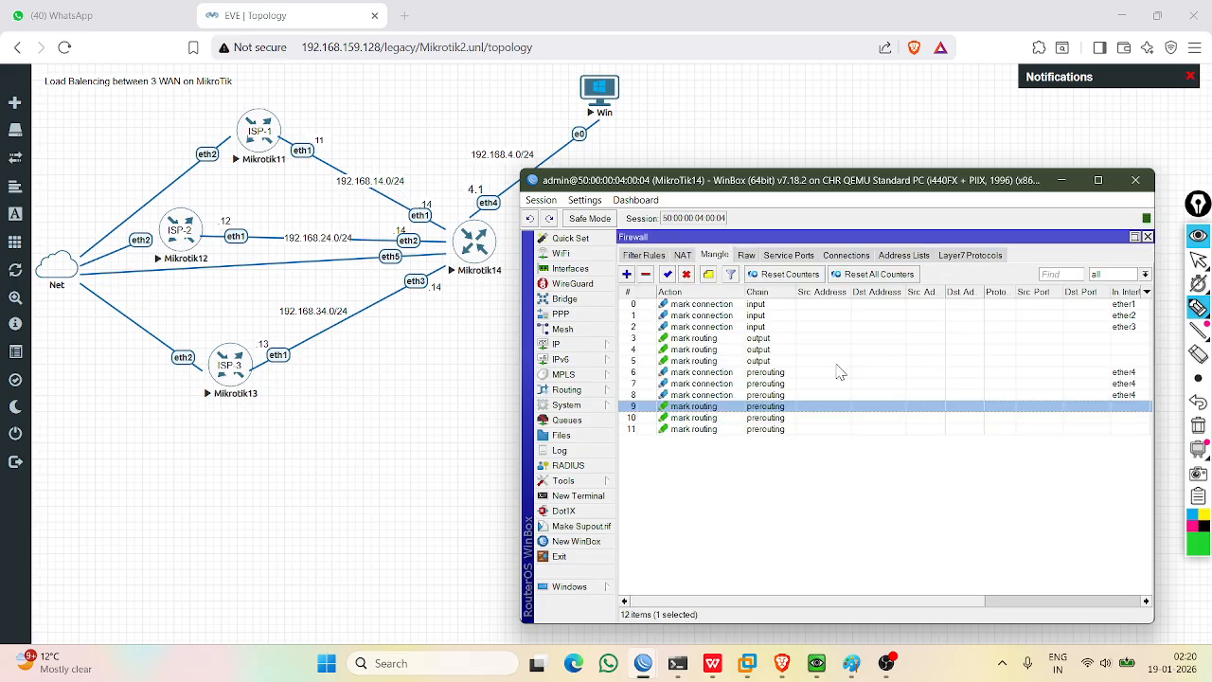
click(776, 418)
click(774, 429)
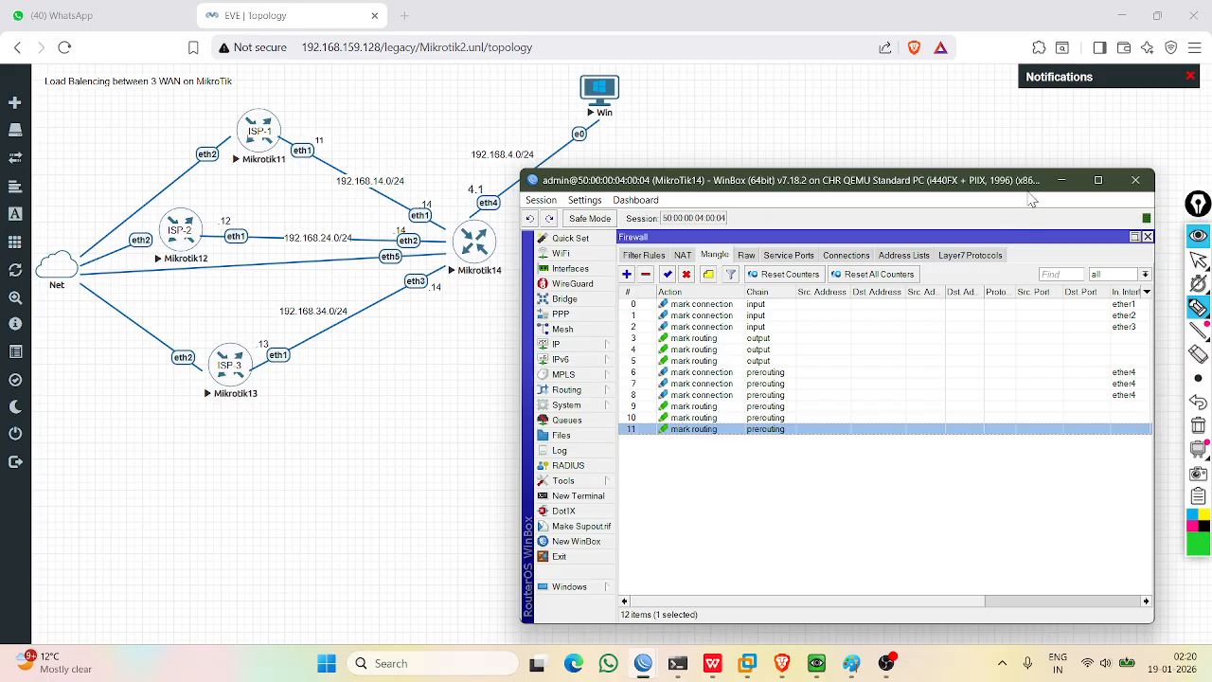
Maximize the router window and examine the mangle rules' byte and packet counters.
click(1098, 179)
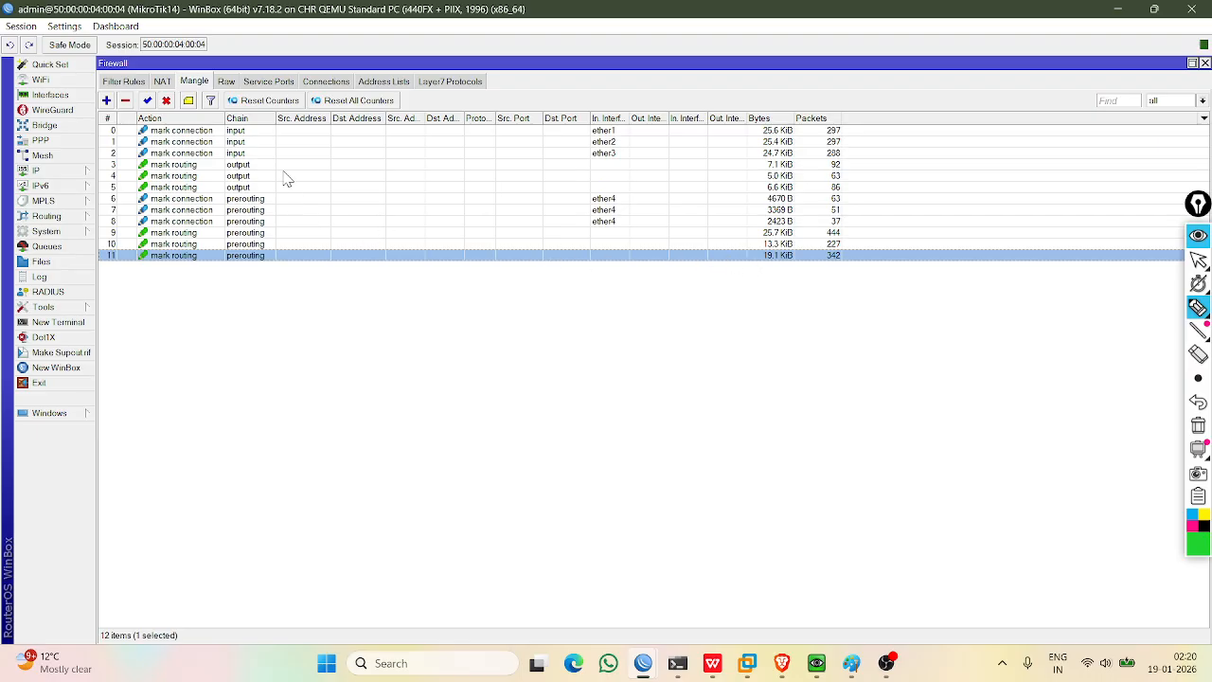
click(276, 140)
click(267, 133)
click(263, 141)
click(258, 152)
click(252, 166)
click(251, 176)
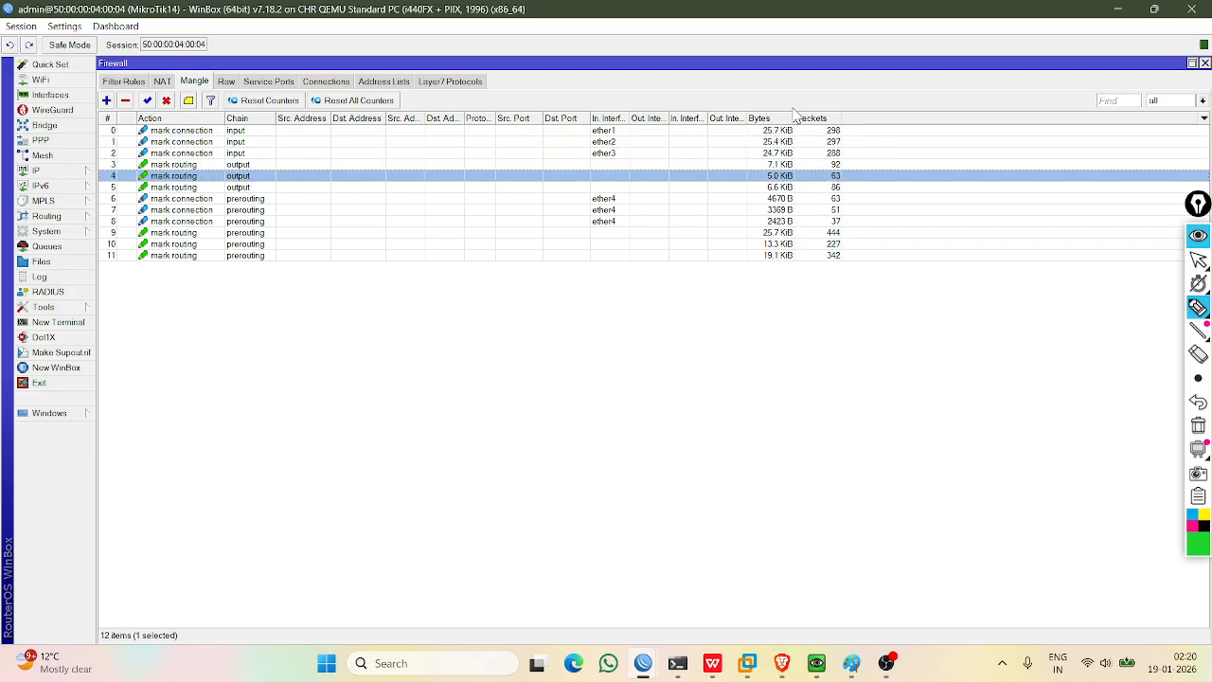
Switch to the Win virtual machine's command prompt and test connectivity to ISP-1 with ping 192.168.14.11, stopping it after a few requests.
click(1119, 12)
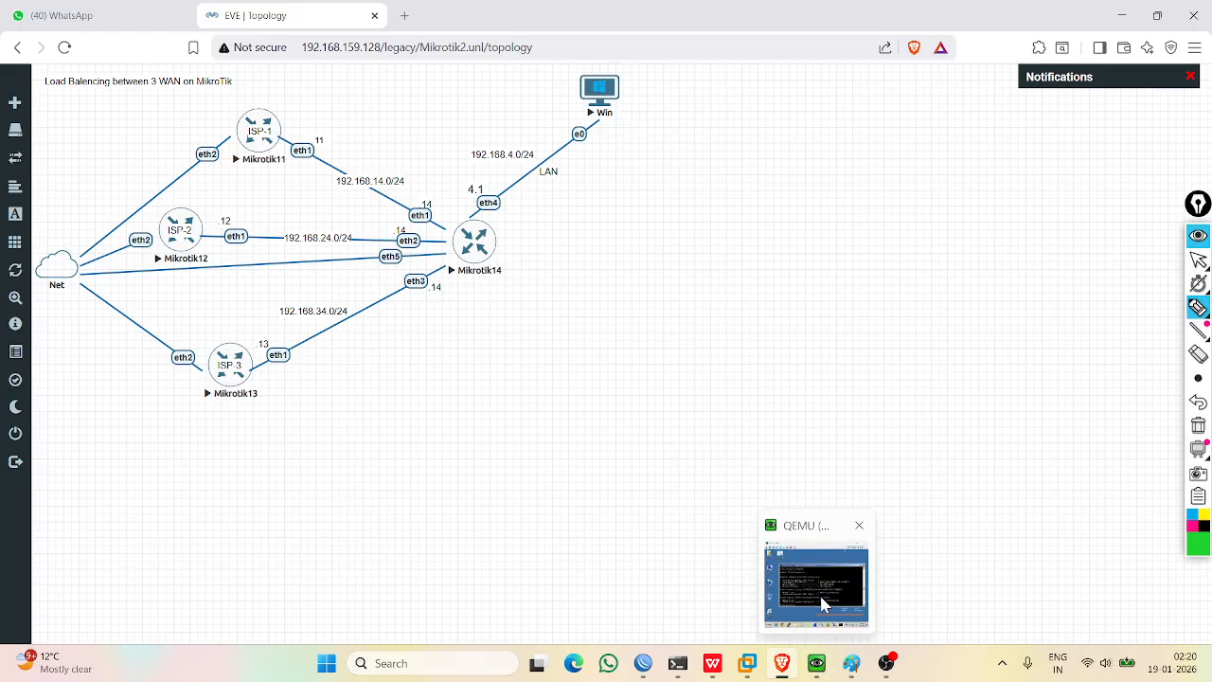
click(816, 663)
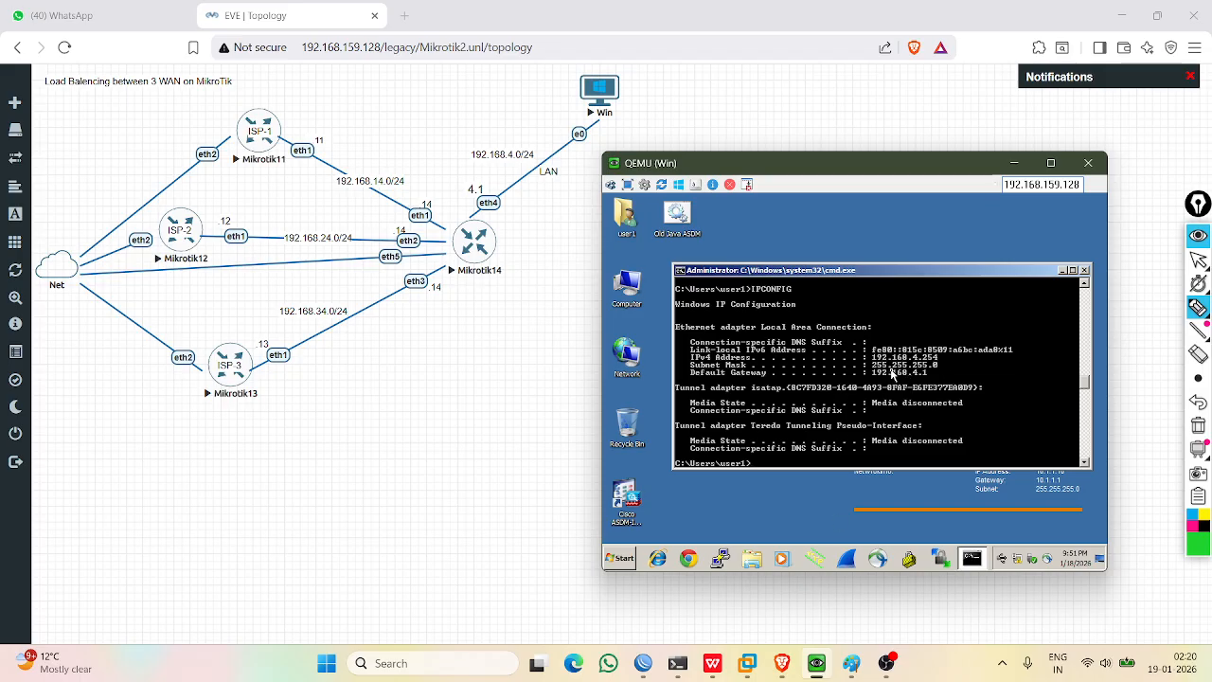
key(Return)
key(Return)
key(Return)
key(Return)
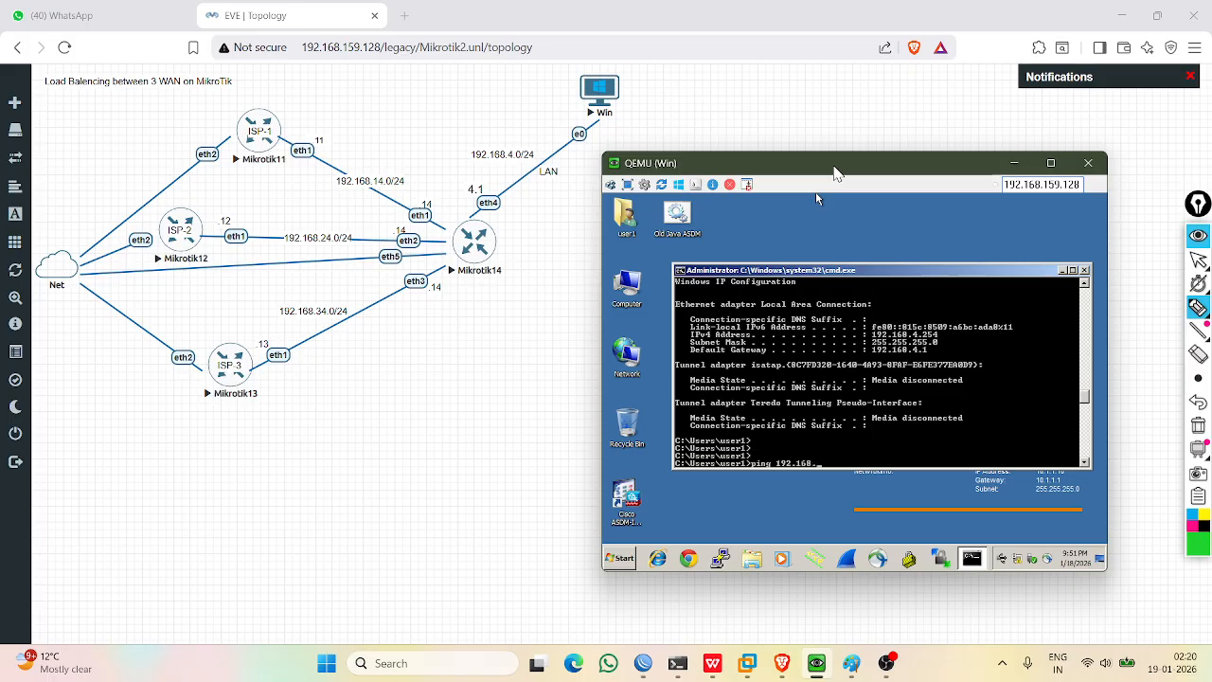
text(11)
key(Return)
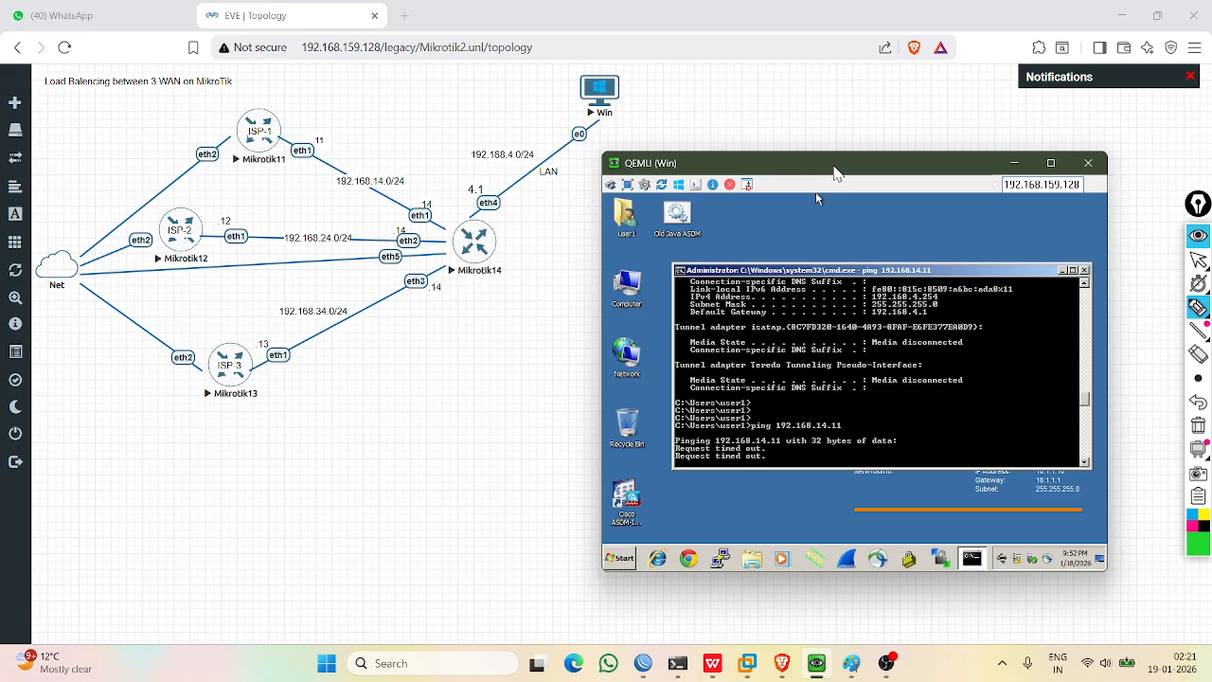
key(ctrl+c)
key(Return)
key(Return)
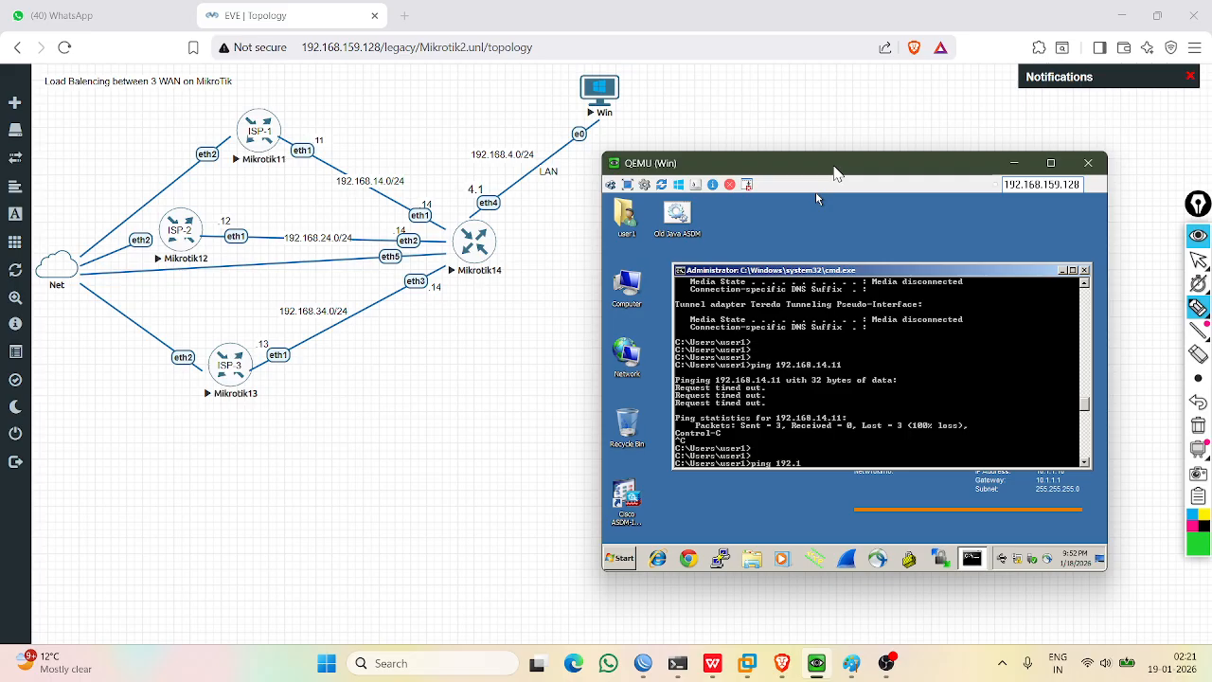
Ping the LAN gateway 192.168.4.1 and retry the ping to 192.168.14.11.
text(ping 192.168.4.1)
key(Return)
key(ctrl+c)
key(Return)
key(Return)
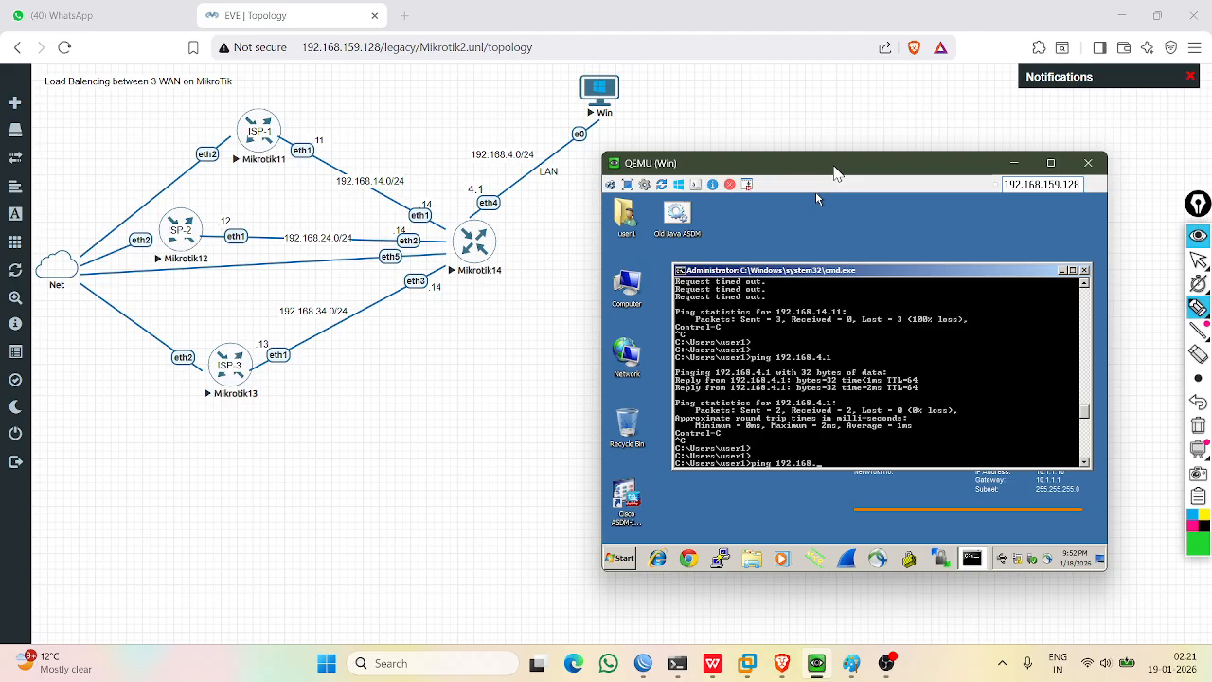
text(11)
key(Return)
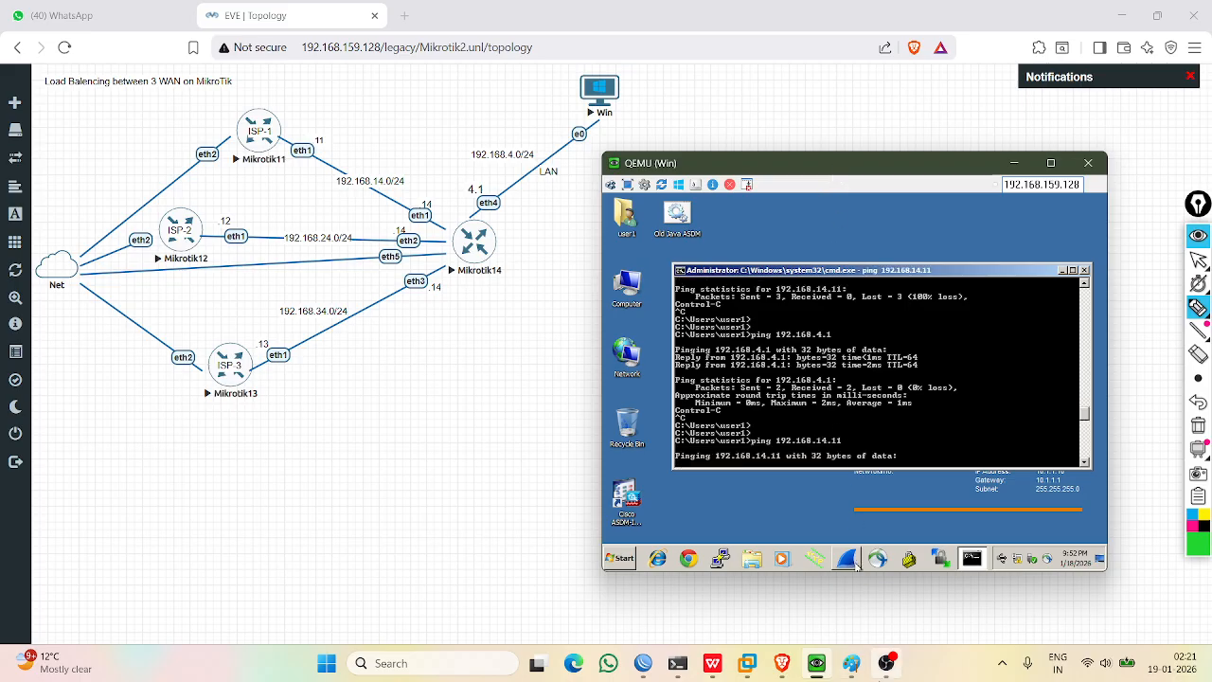
click(888, 675)
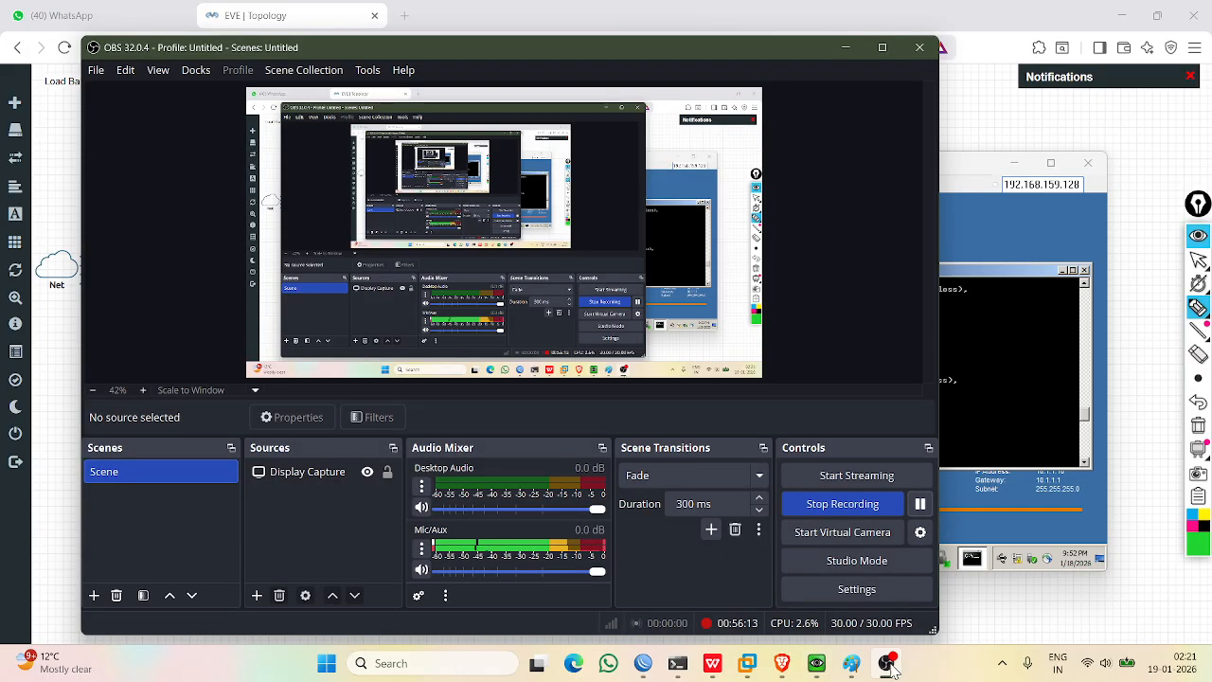
click(919, 503)
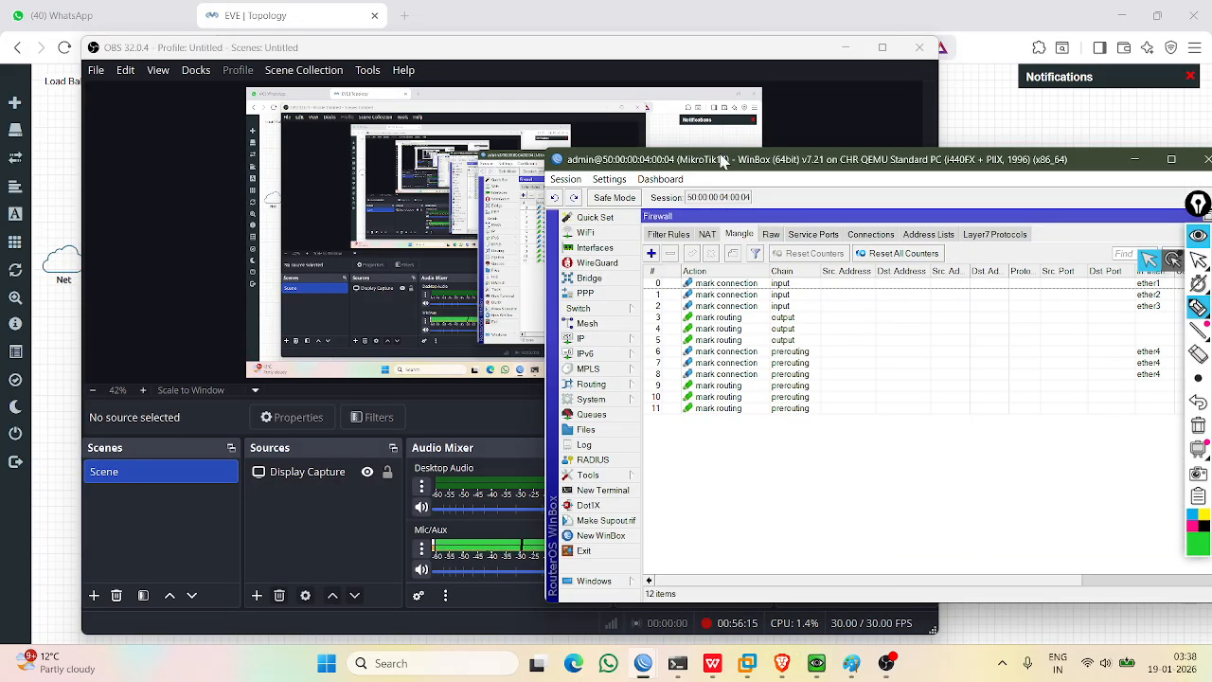
click(844, 47)
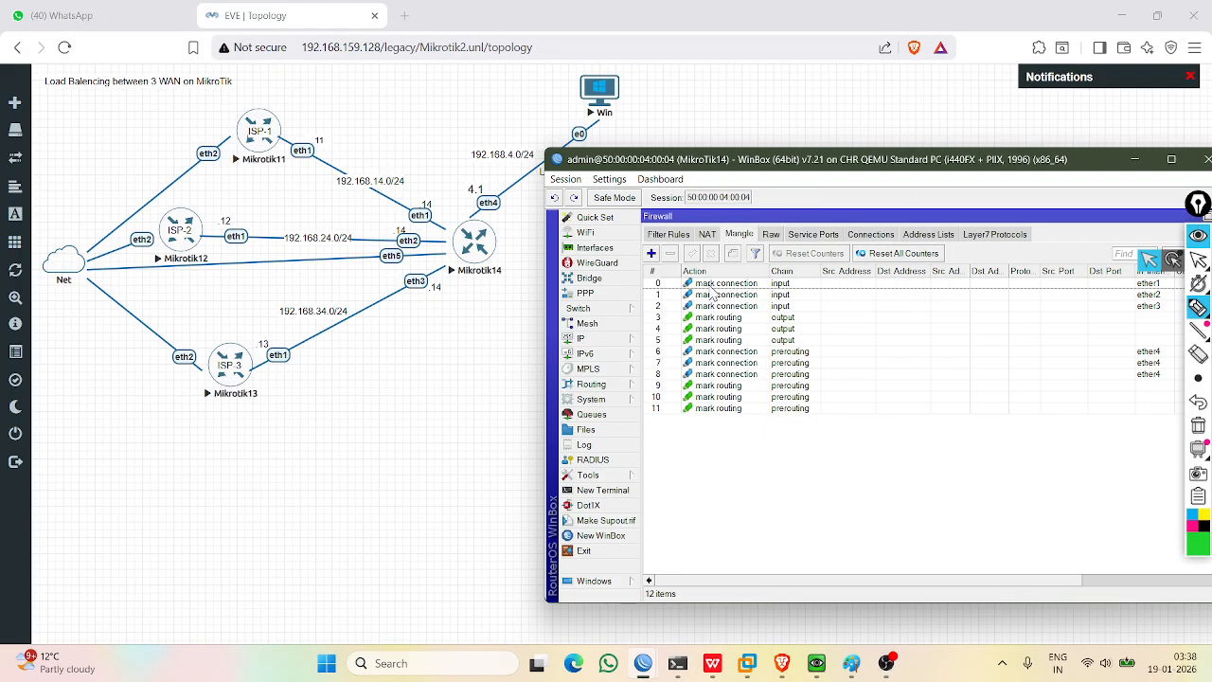
Move the WinBox window clear of the LAN link and review the prerouting mark routing and mark connection rules.
drag(671, 161, 640, 200)
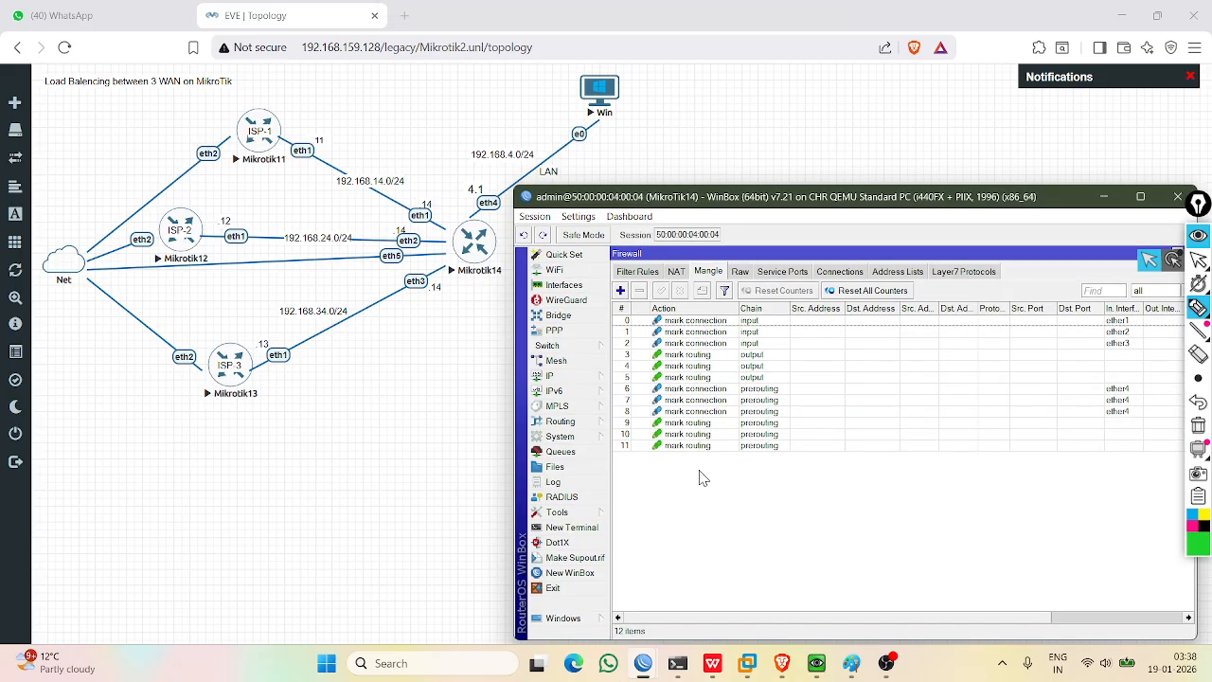
click(691, 445)
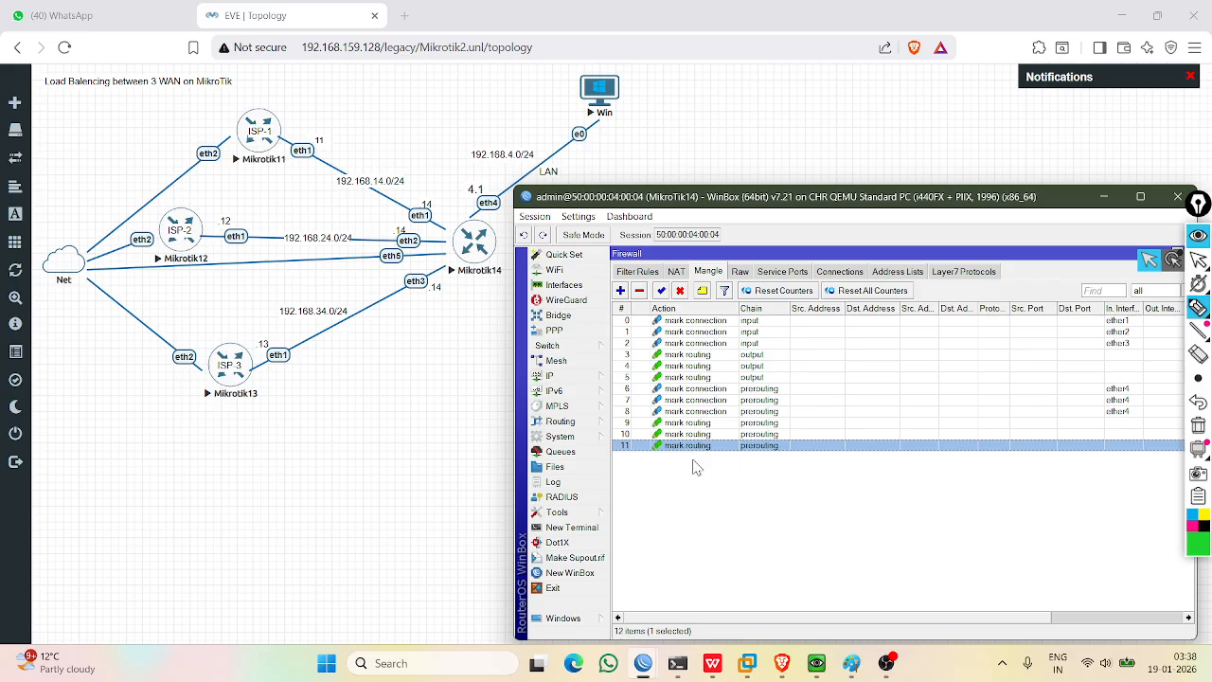
click(696, 433)
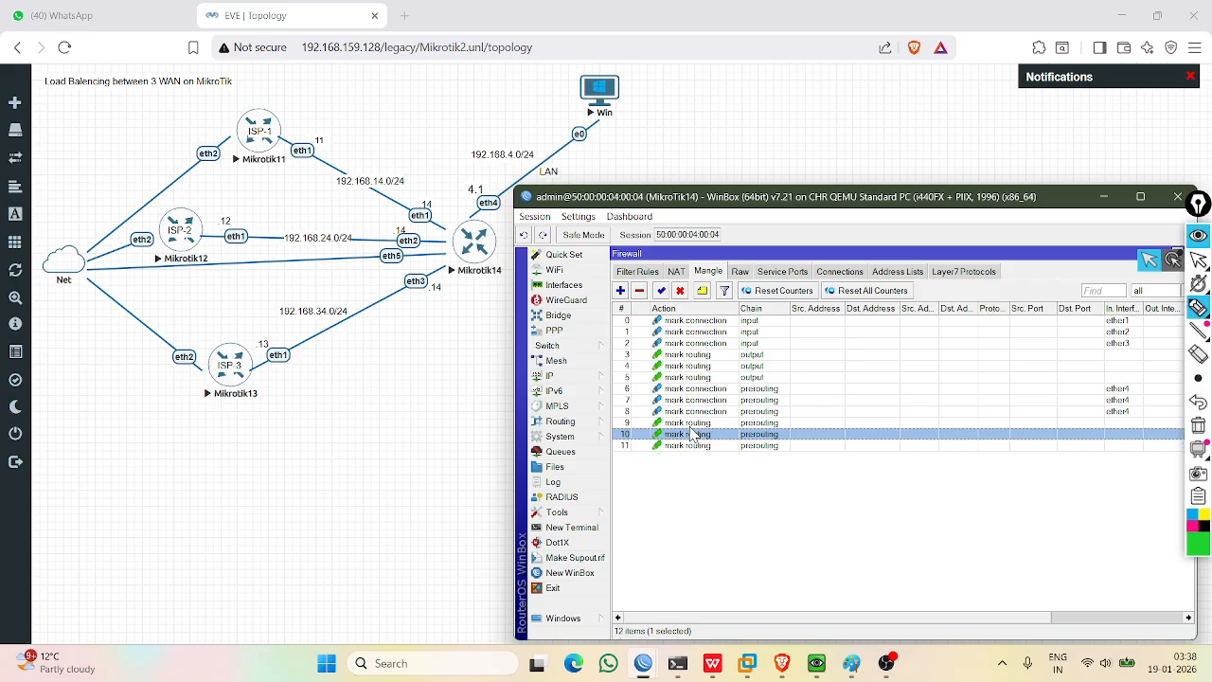
click(693, 422)
click(693, 411)
click(694, 400)
click(695, 388)
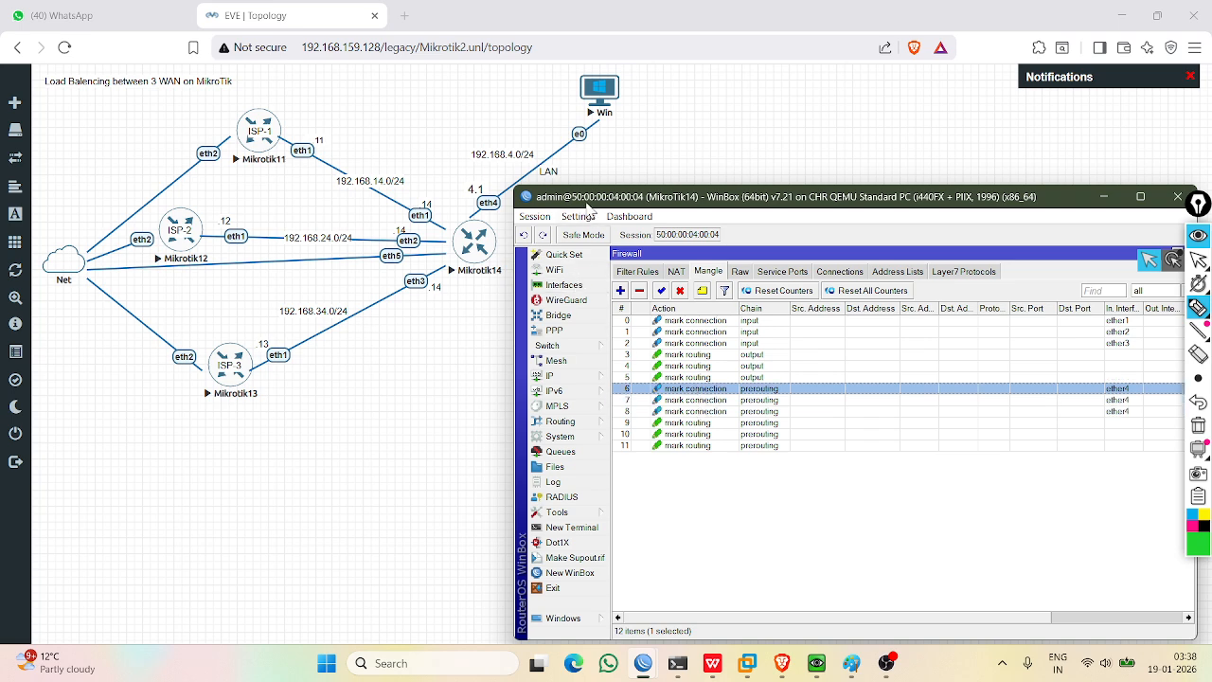
Check the first prerouting mark connection rule's action, advanced settings, chain and input interface again.
double_click(684, 401)
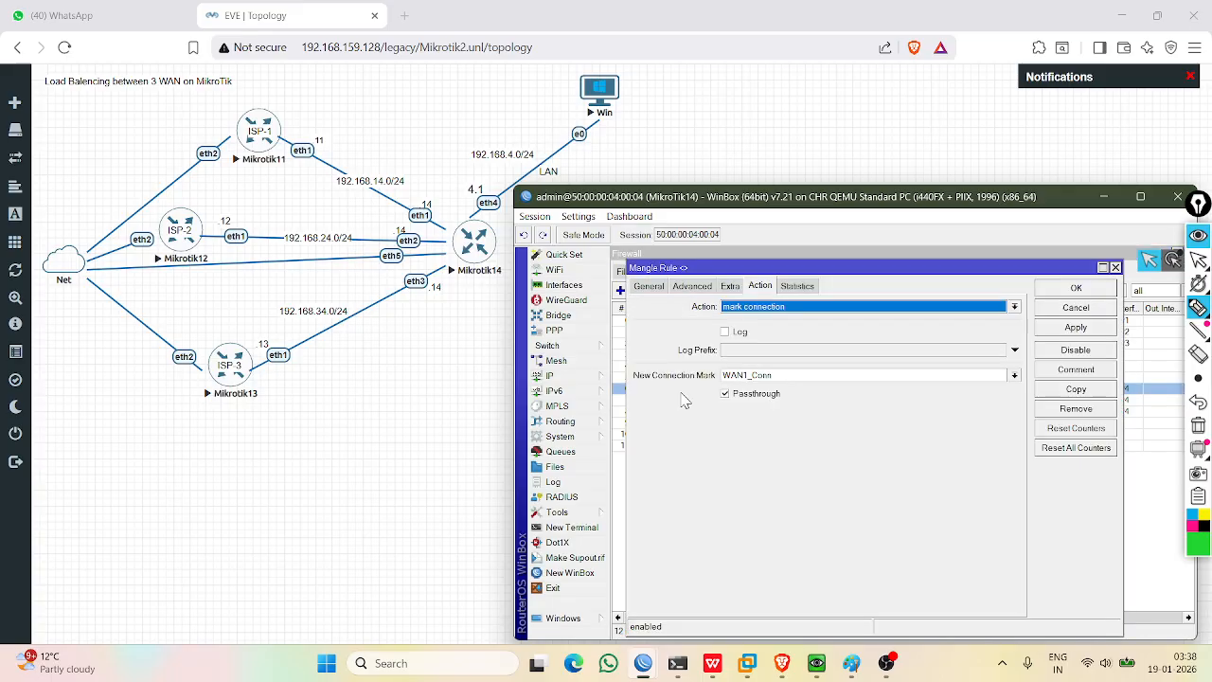
click(690, 287)
click(643, 287)
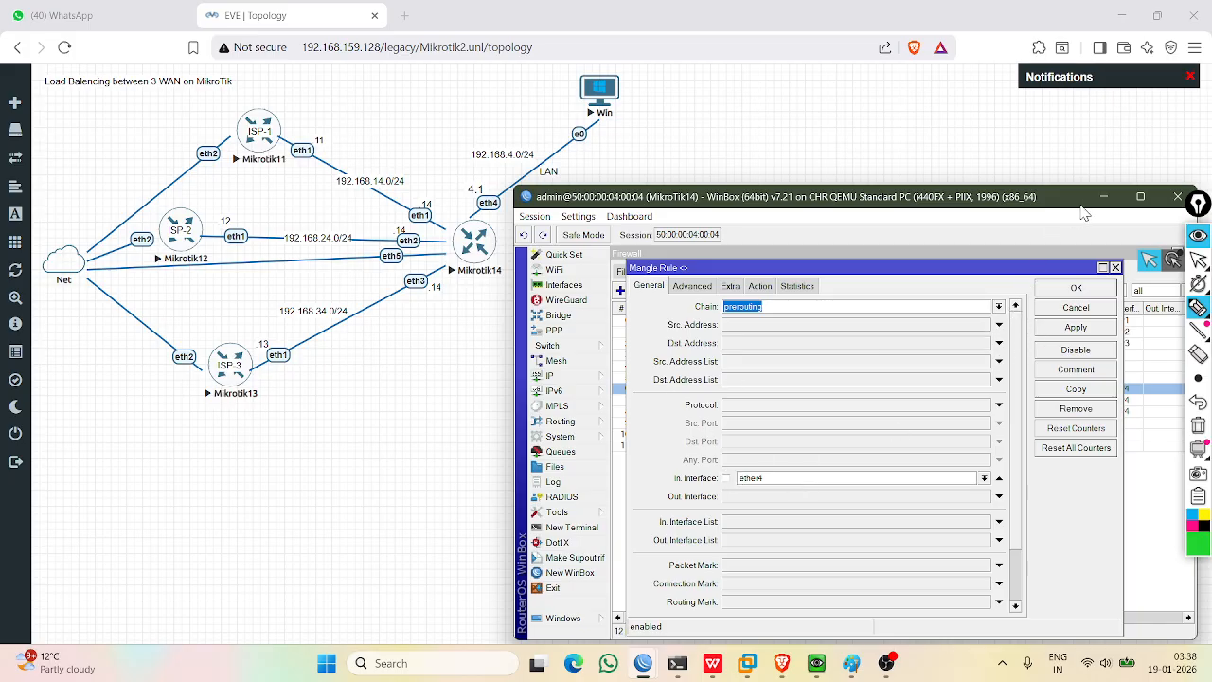
Minimise the WinBox session and add a Windows node to the topology, placing it below and to the right of Mikrotik14.
click(1104, 198)
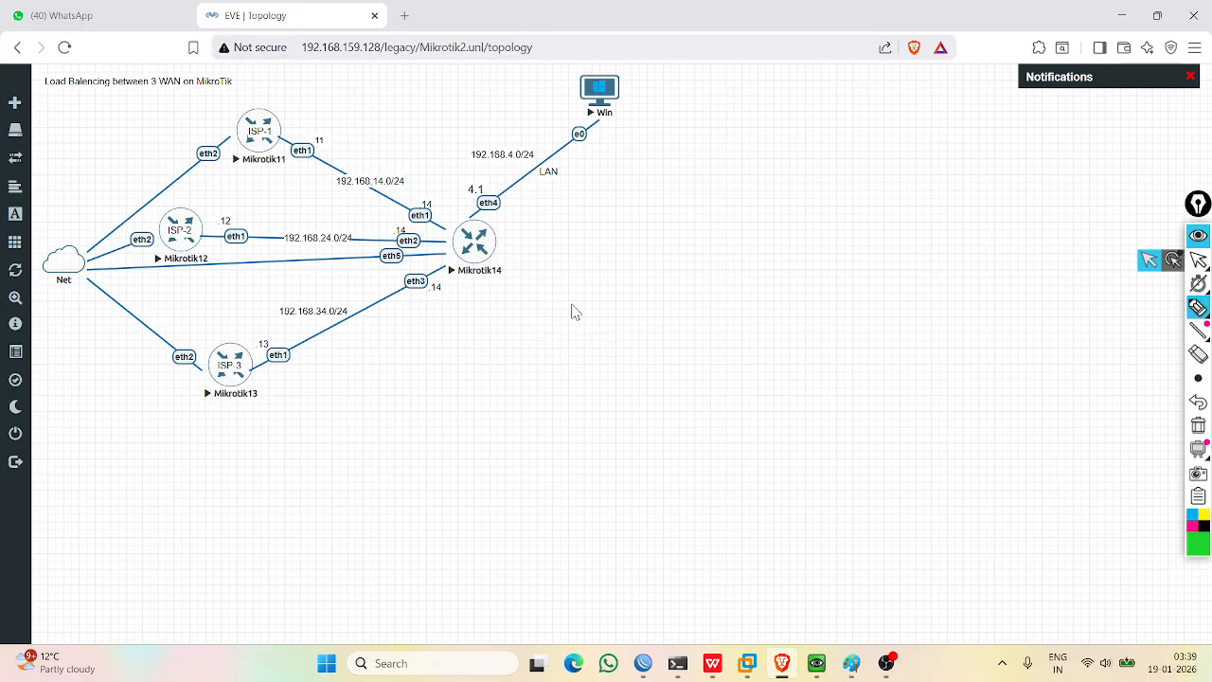
right_click(694, 250)
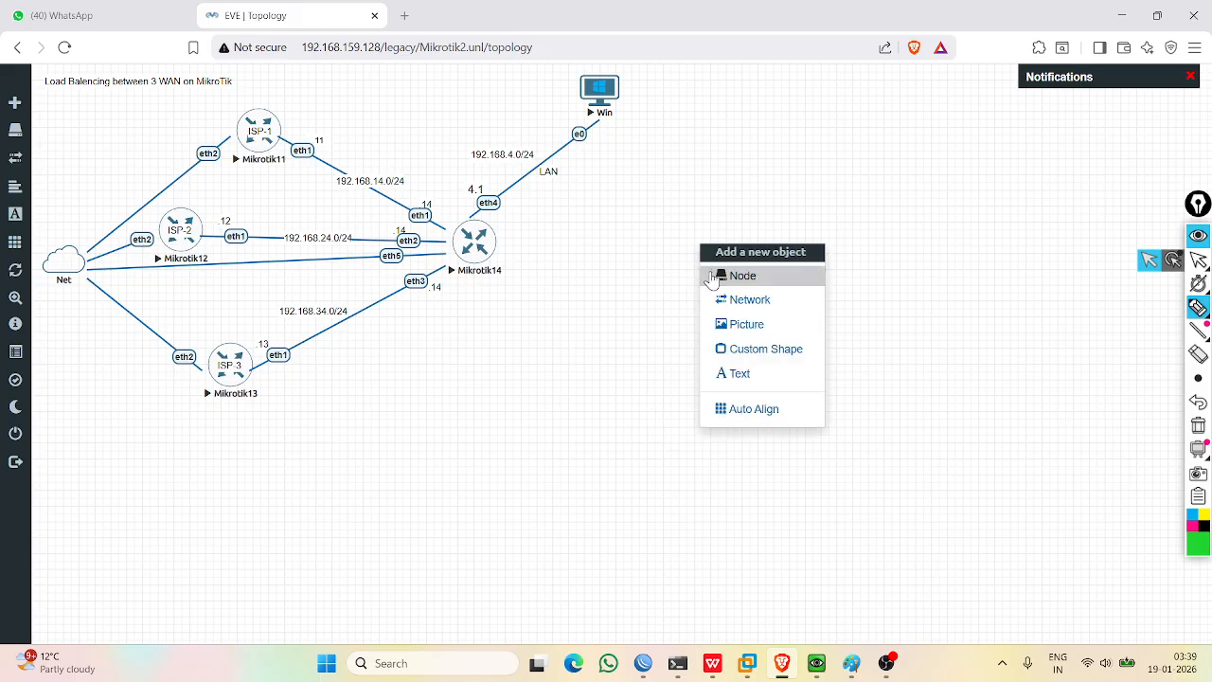
click(747, 275)
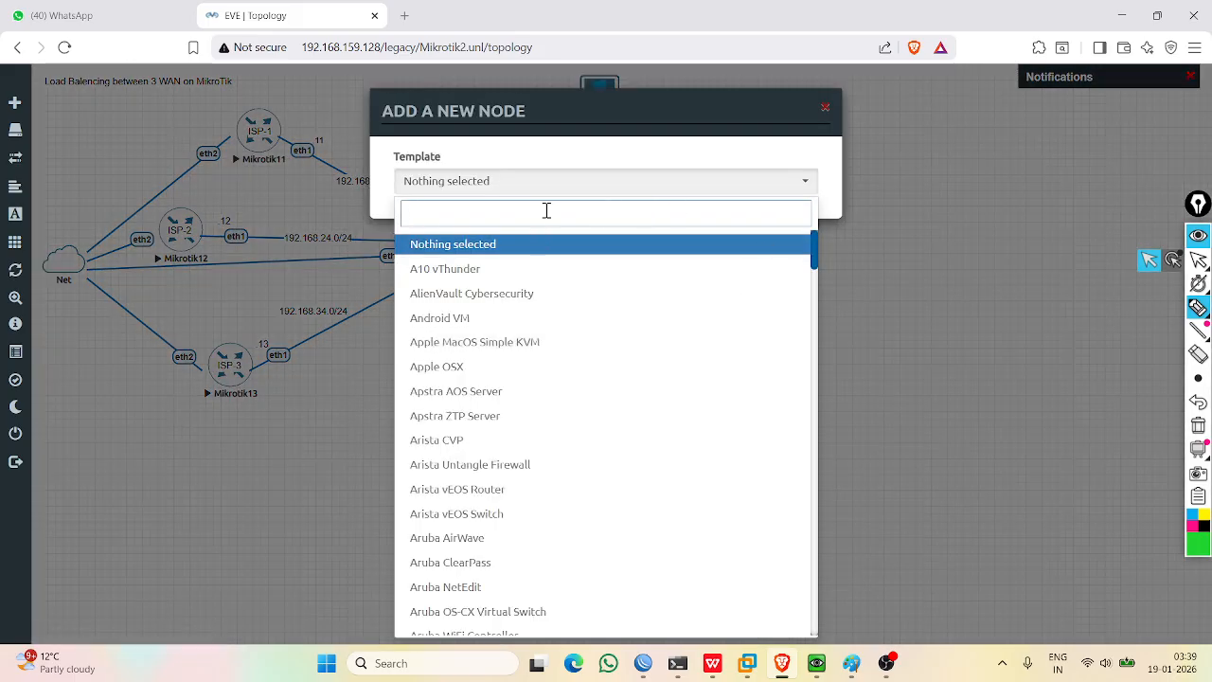
text(win)
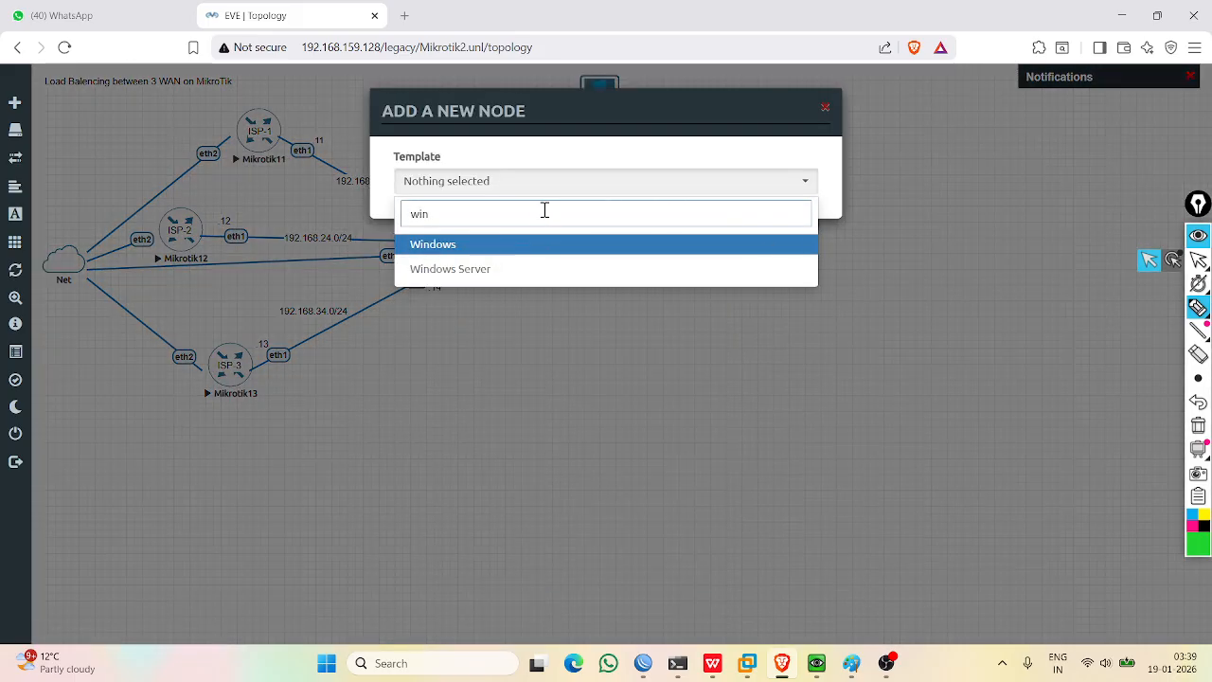
click(524, 247)
scroll(683, 432, down, 3)
click(522, 616)
drag(709, 265, 647, 313)
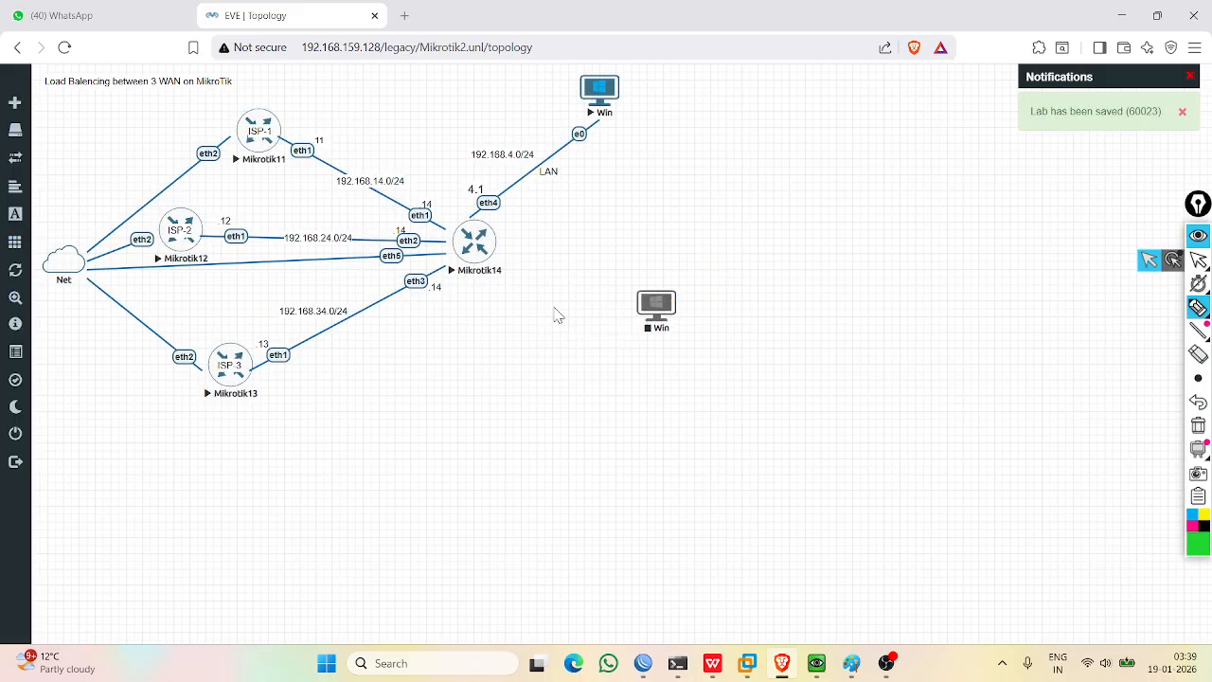
Stop Mikrotik14 and link its eth6 interface to e0 of the new Win node.
right_click(474, 243)
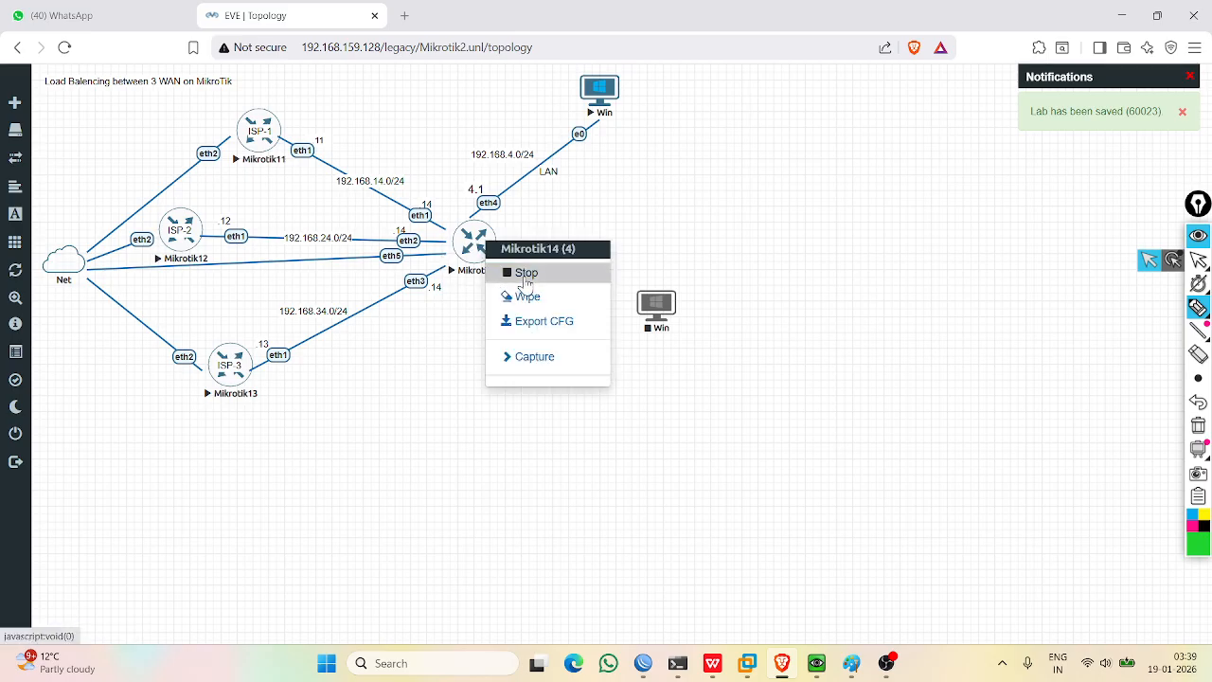
click(511, 272)
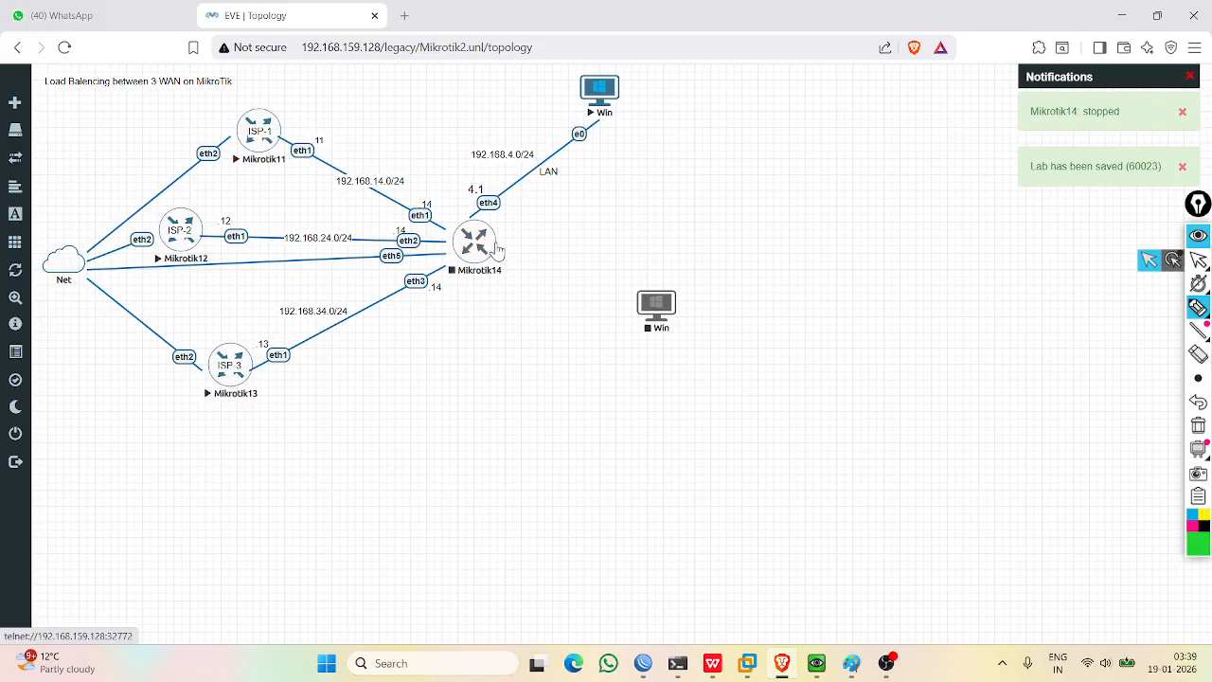
drag(491, 237, 649, 303)
click(639, 499)
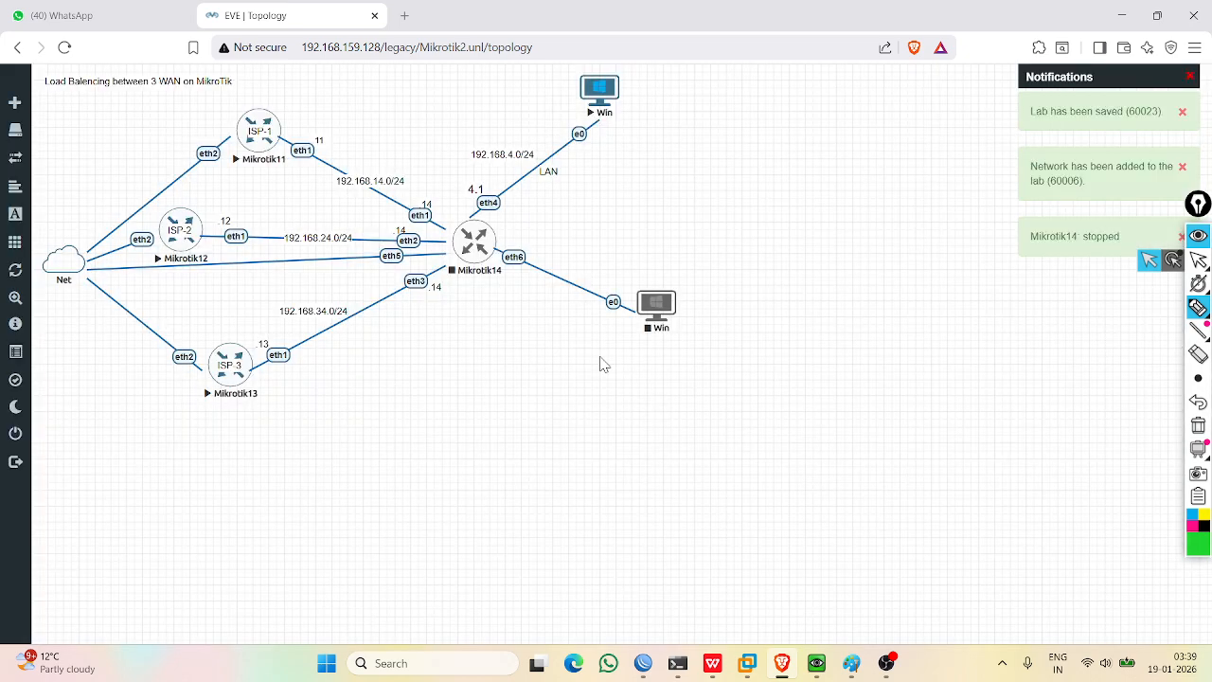
Start Mikrotik14 and the newly added Win node.
right_click(468, 248)
click(533, 278)
right_click(660, 301)
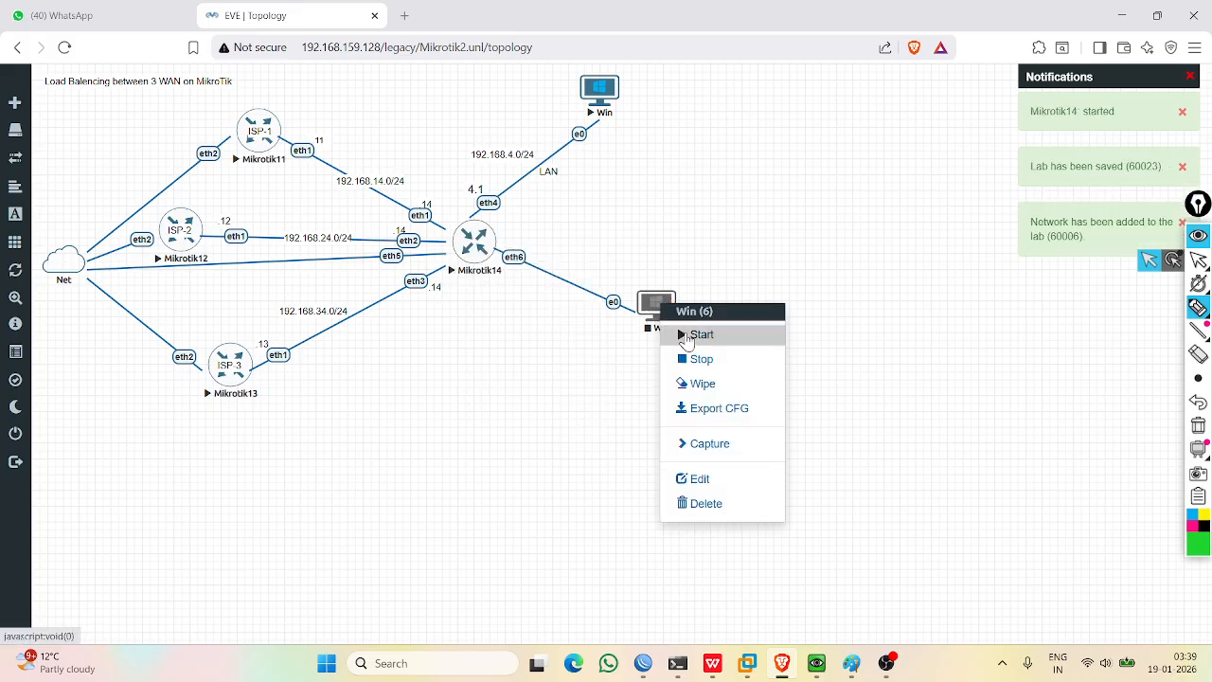
click(688, 335)
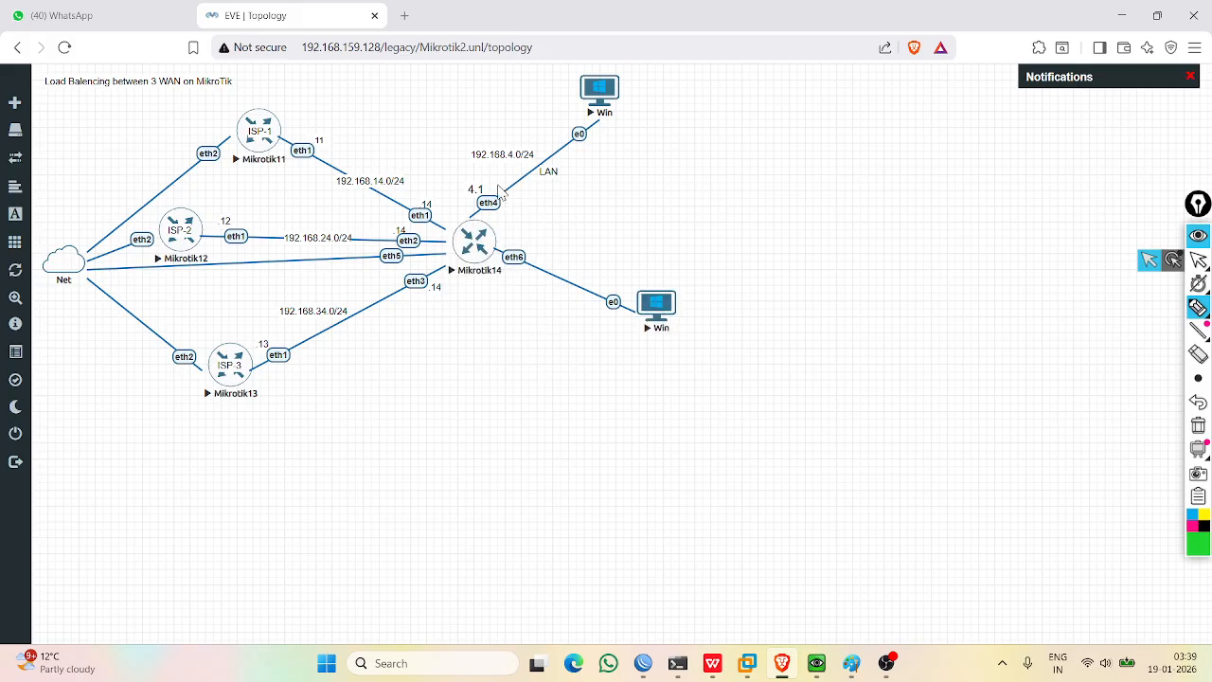
Nudge the 192.168.4.0/24 label, then switch to the MikroTik14 WinBox session and place its window beside the topology.
drag(485, 155, 491, 154)
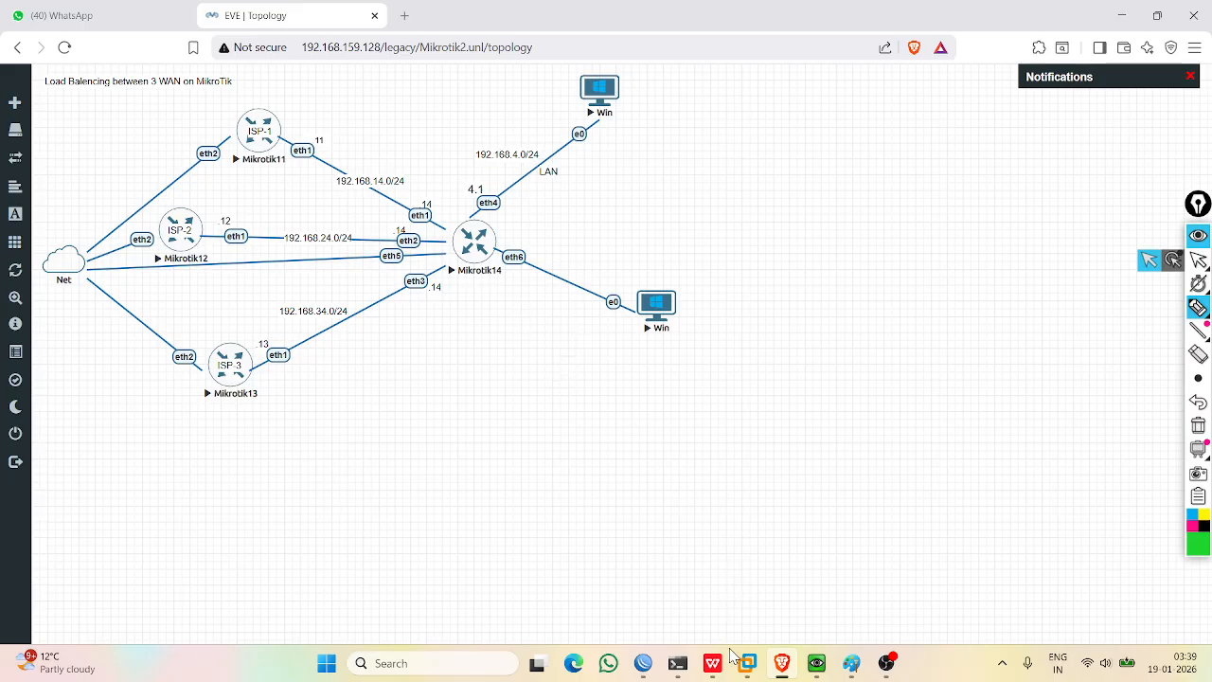
mouse_move(643, 663)
mouse_move(464, 579)
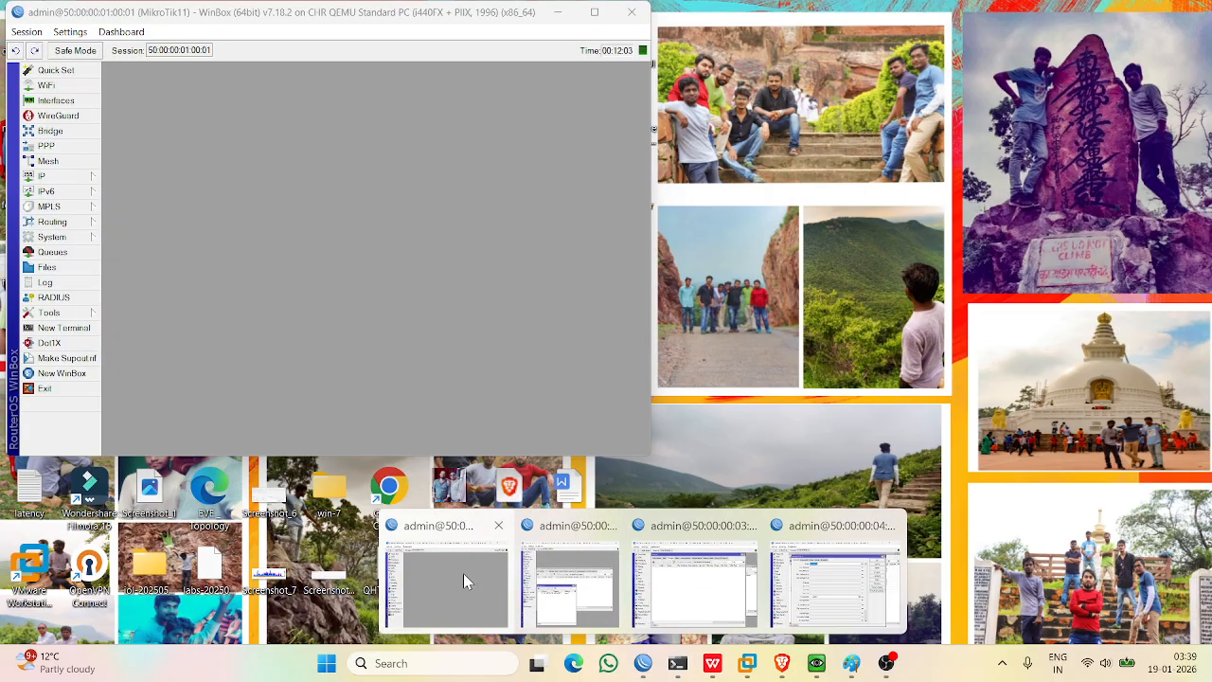
mouse_move(611, 587)
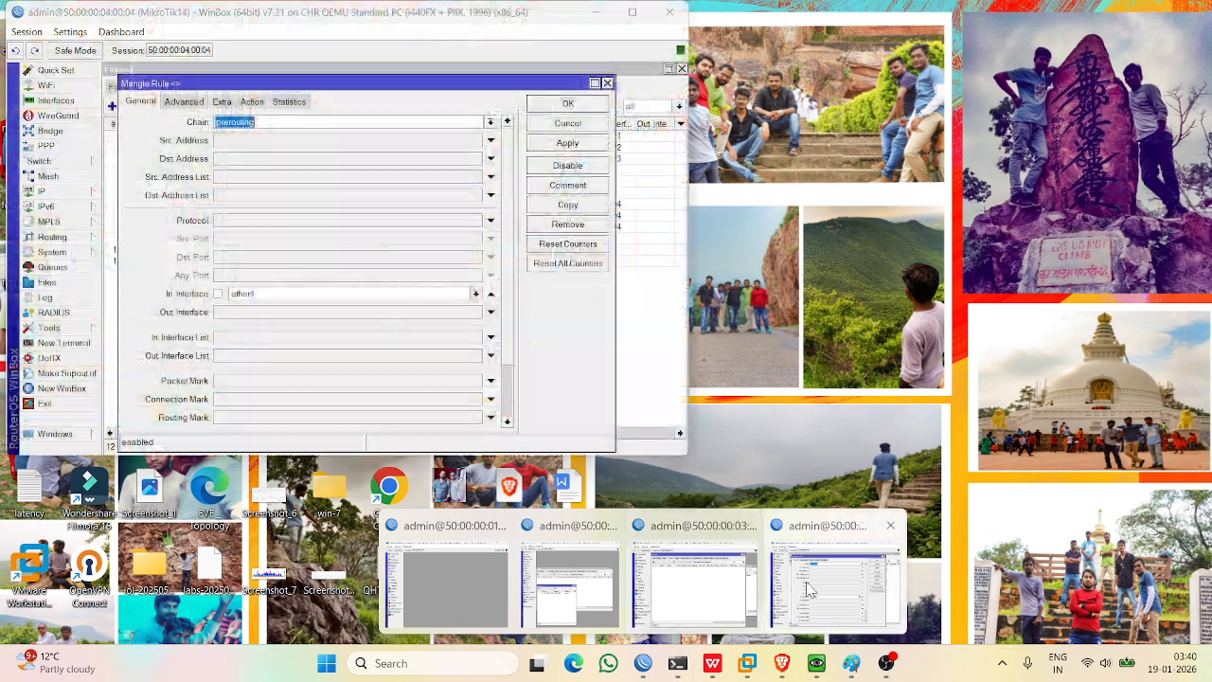
click(818, 584)
drag(298, 14, 962, 149)
click(649, 308)
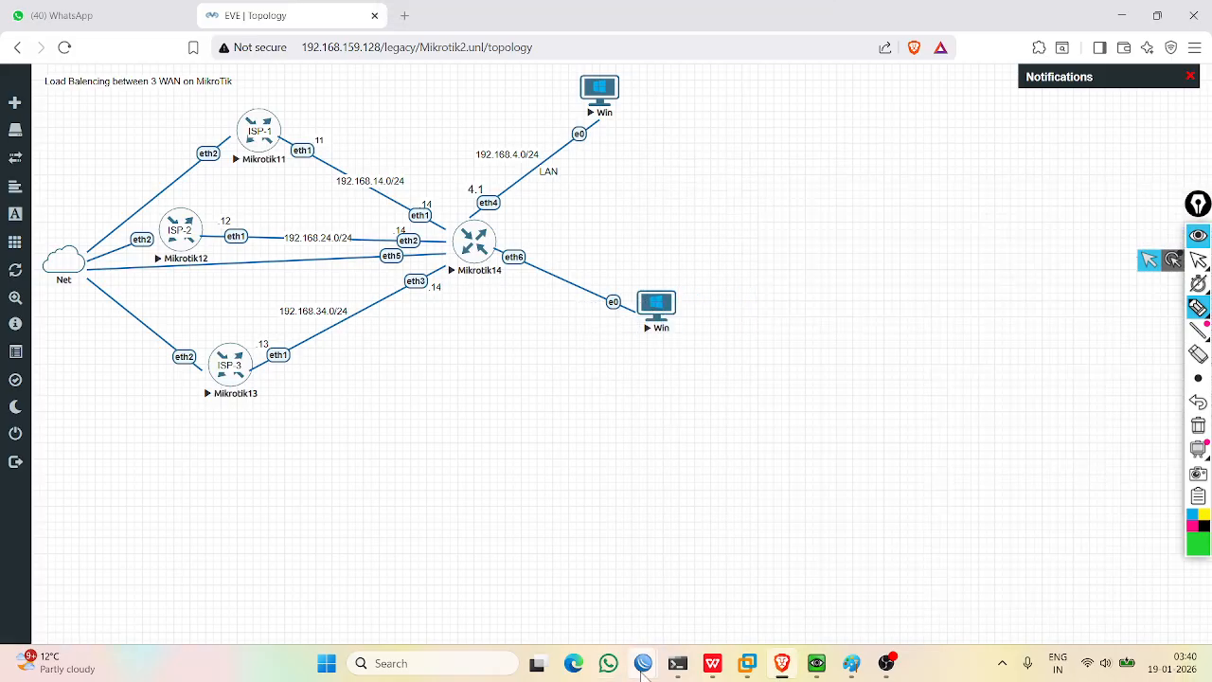
mouse_move(643, 665)
click(852, 601)
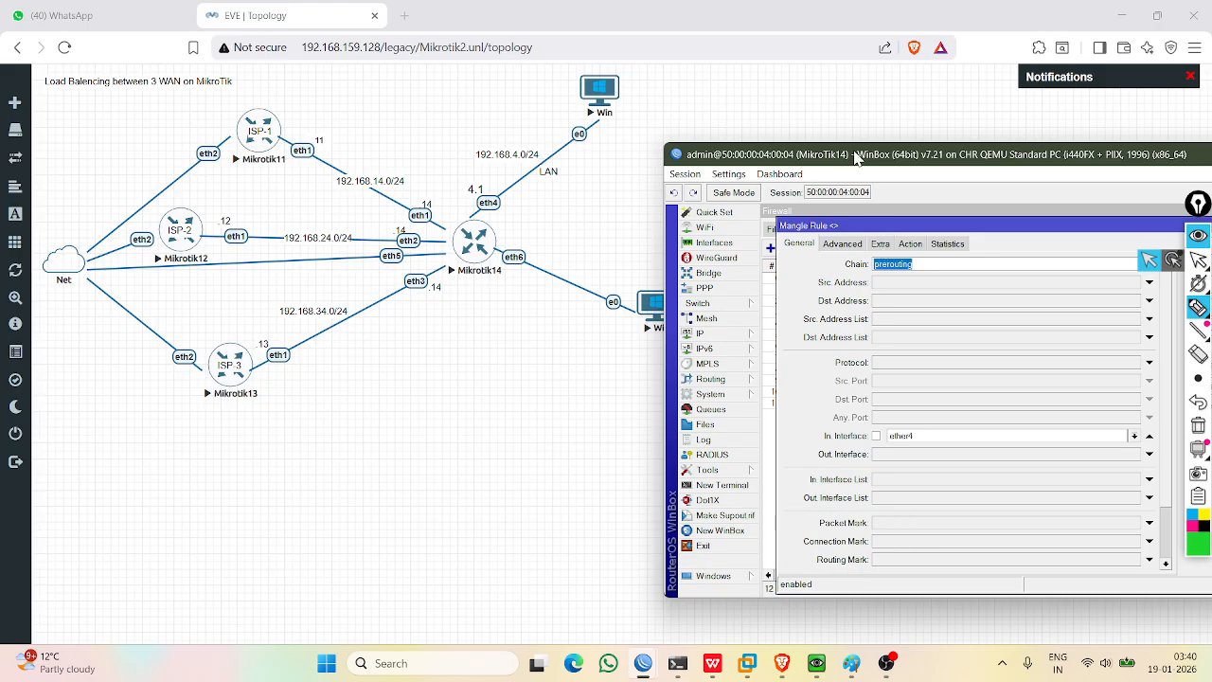
drag(849, 157, 784, 169)
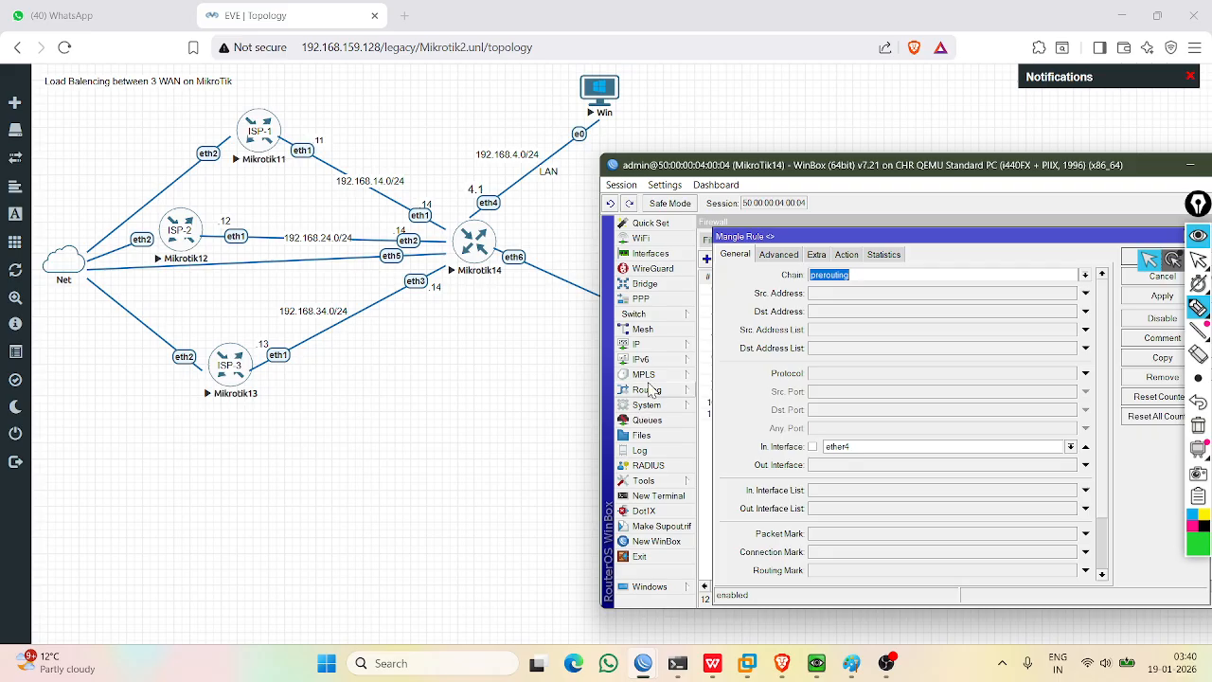
Create a new bridge interface on MikroTik14 with the default settings.
click(645, 283)
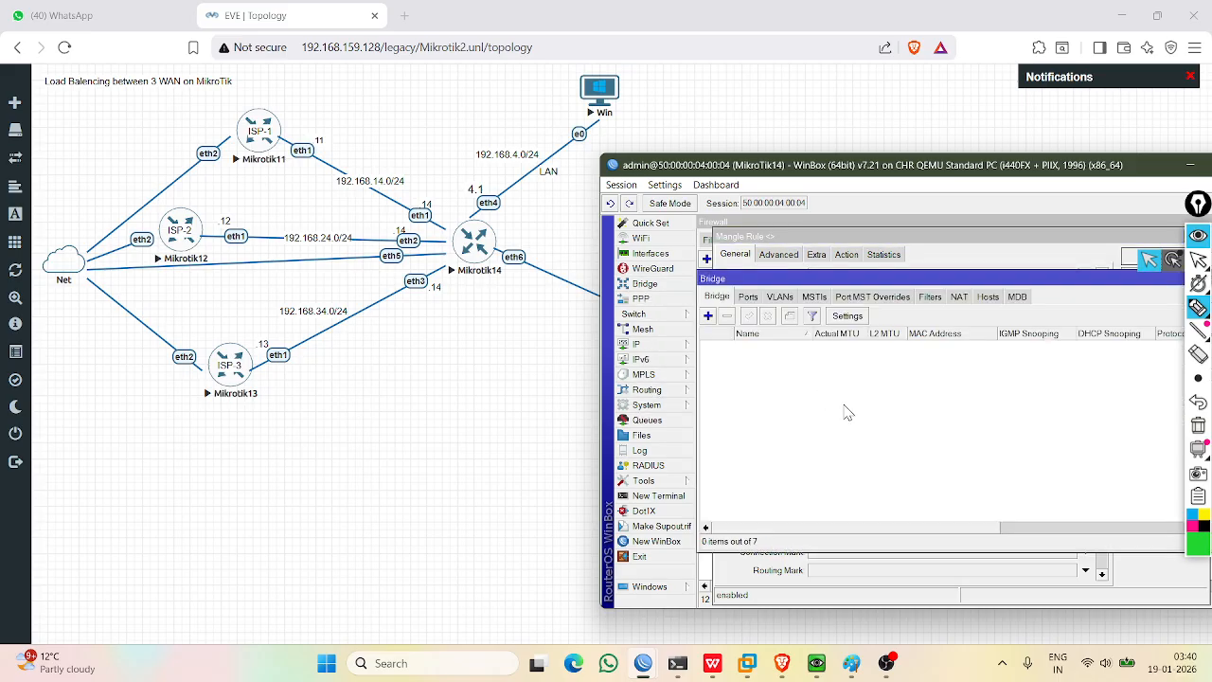
click(709, 316)
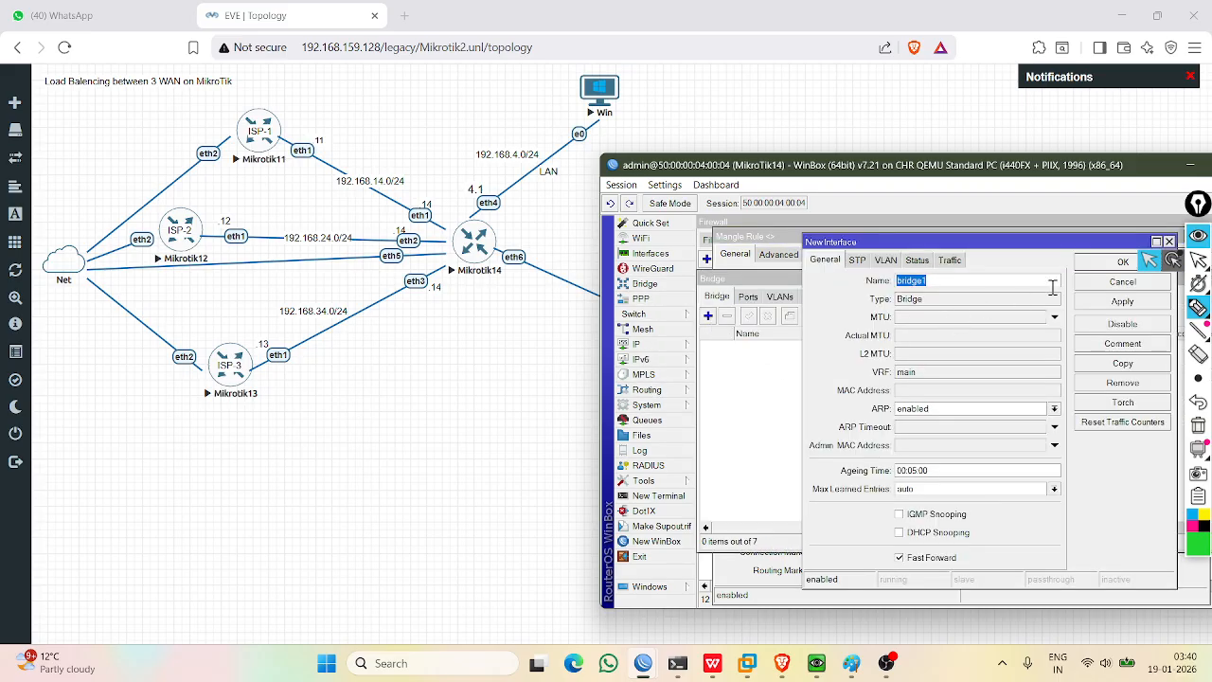
click(1106, 265)
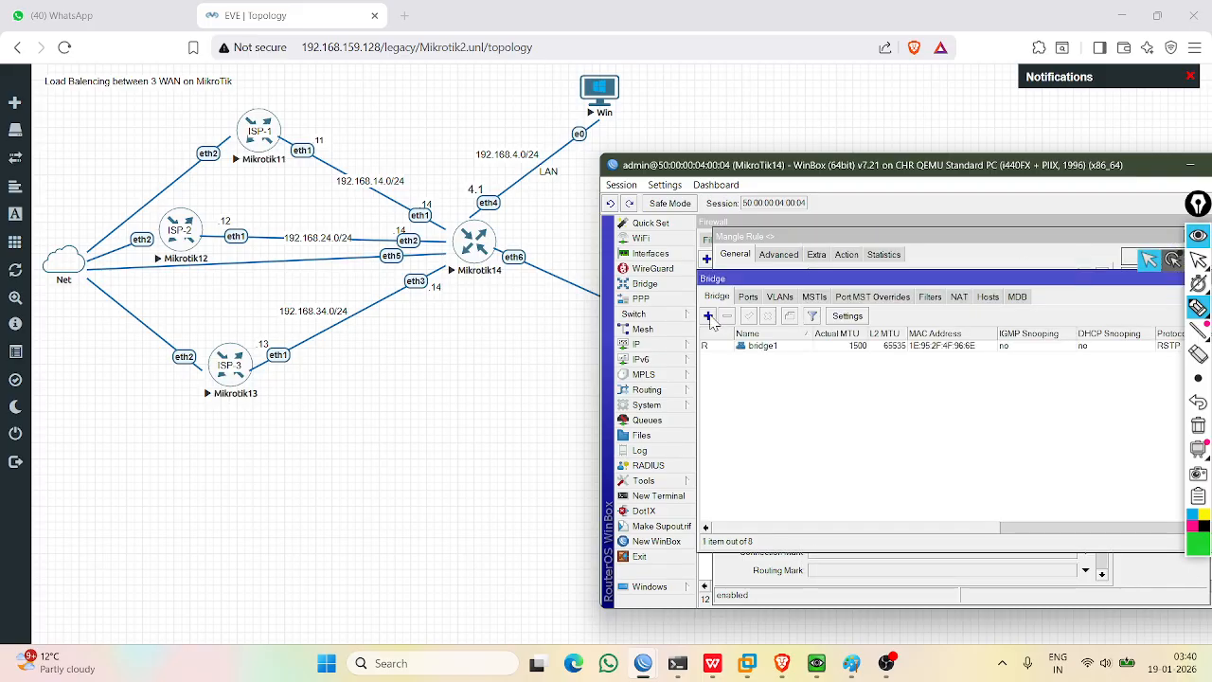
Add ether4 as a port of bridge1.
click(748, 297)
click(708, 316)
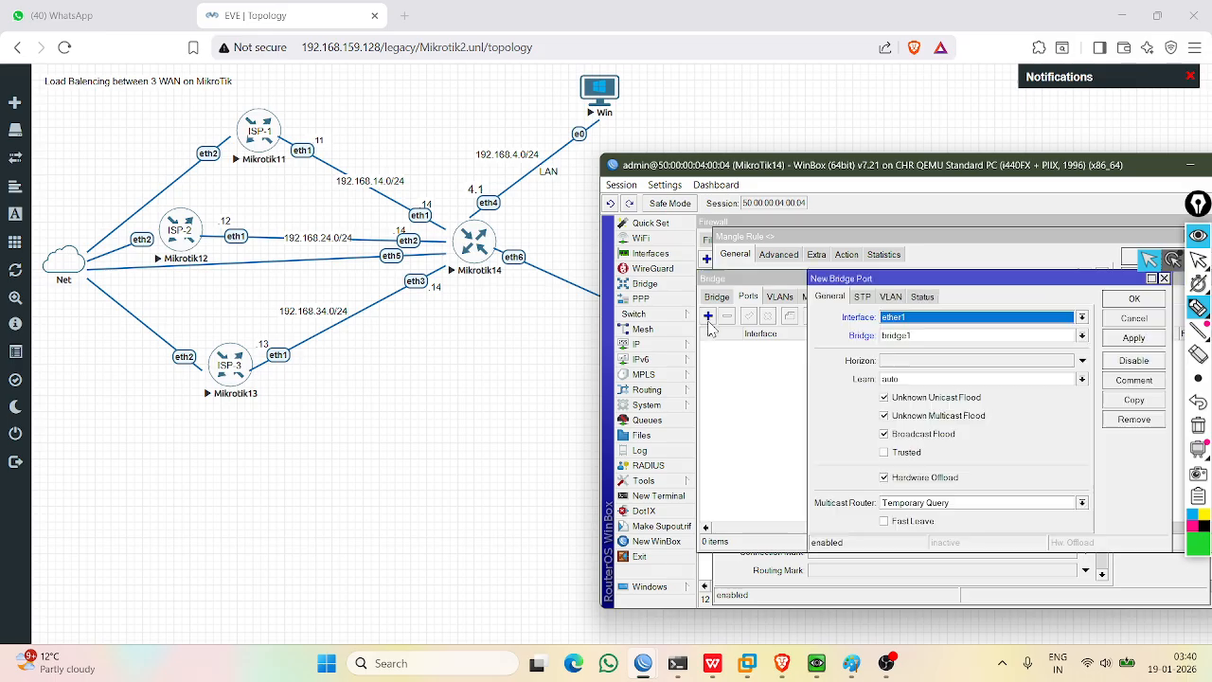
click(931, 320)
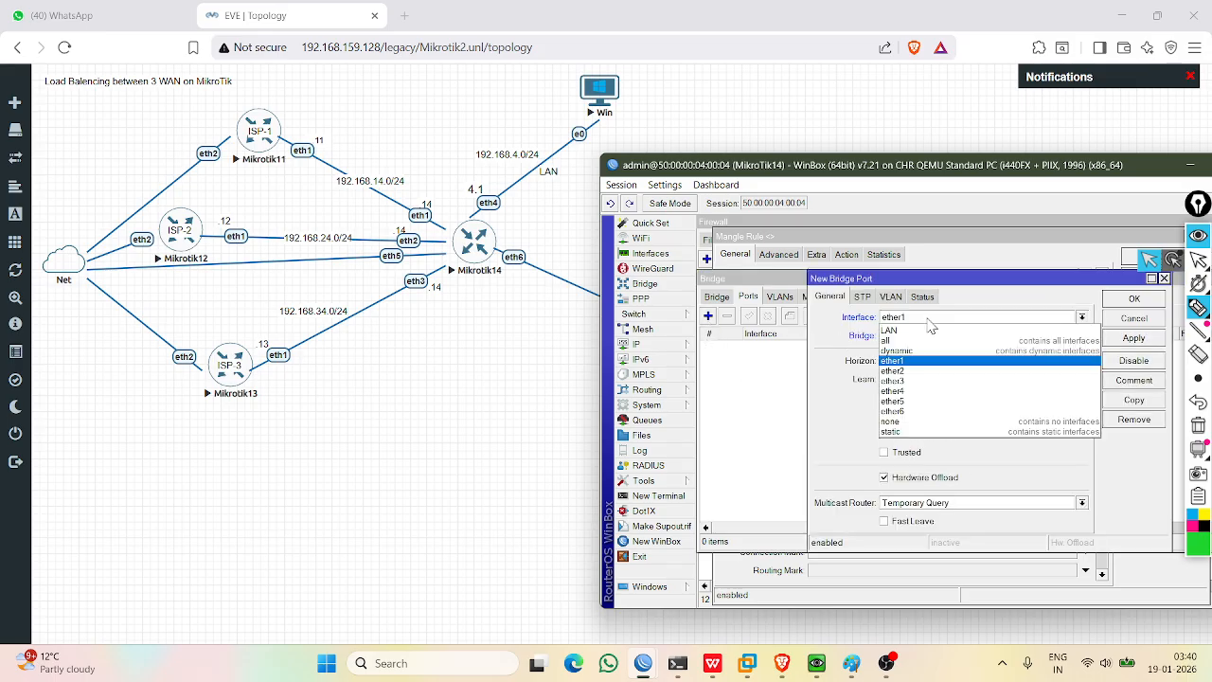
click(904, 394)
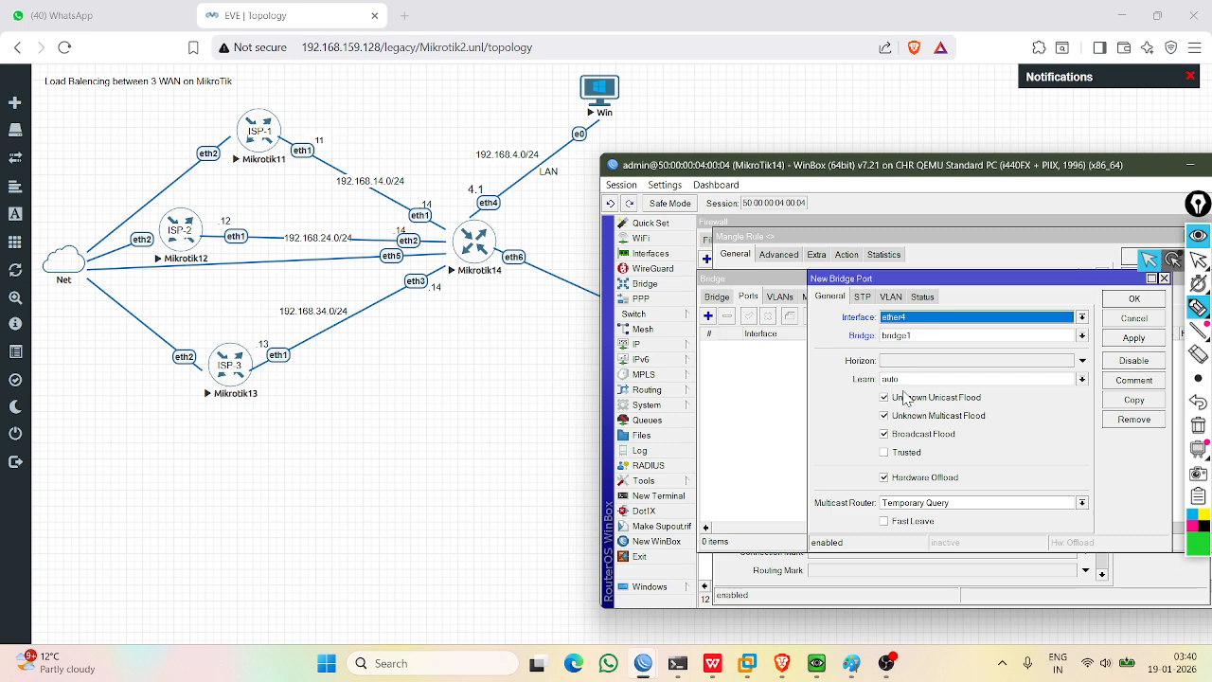
click(1109, 301)
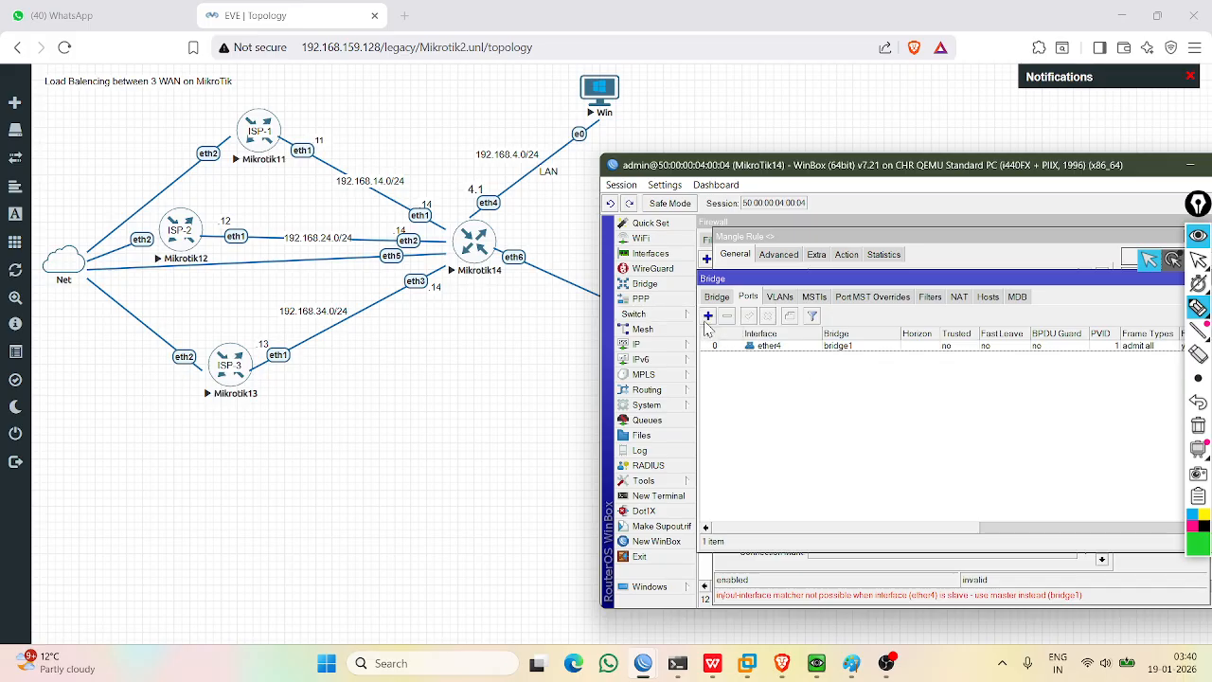
Add ether6 as a second port of bridge1.
click(708, 317)
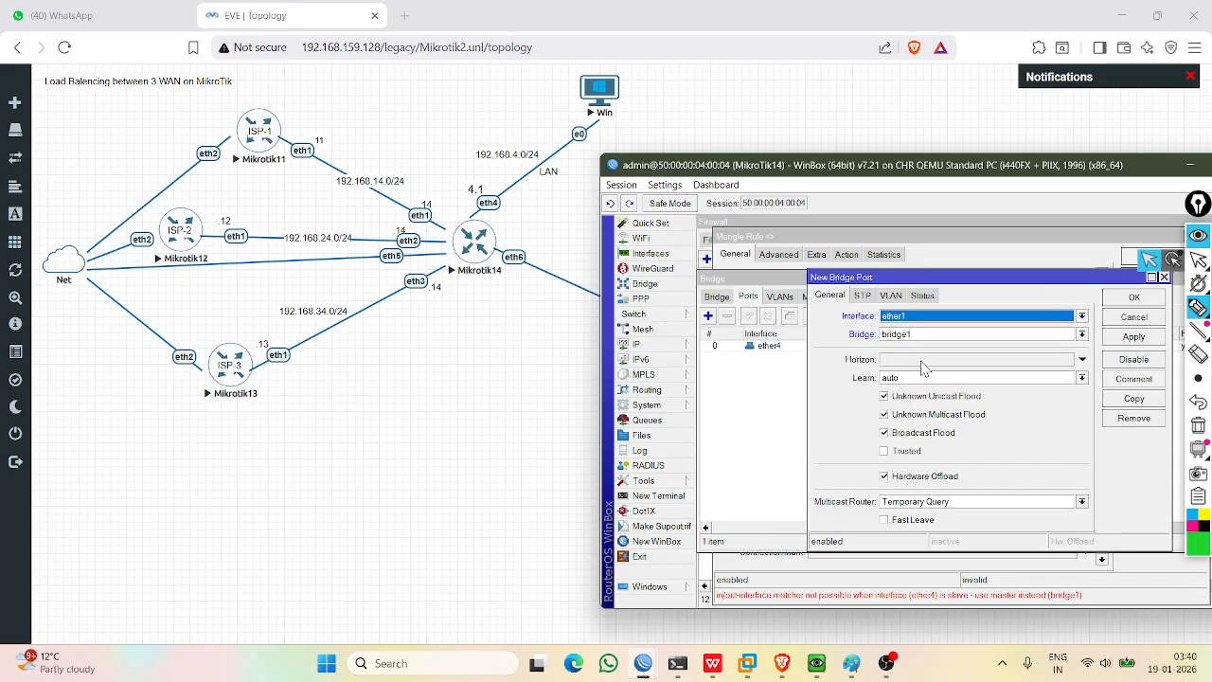
click(994, 320)
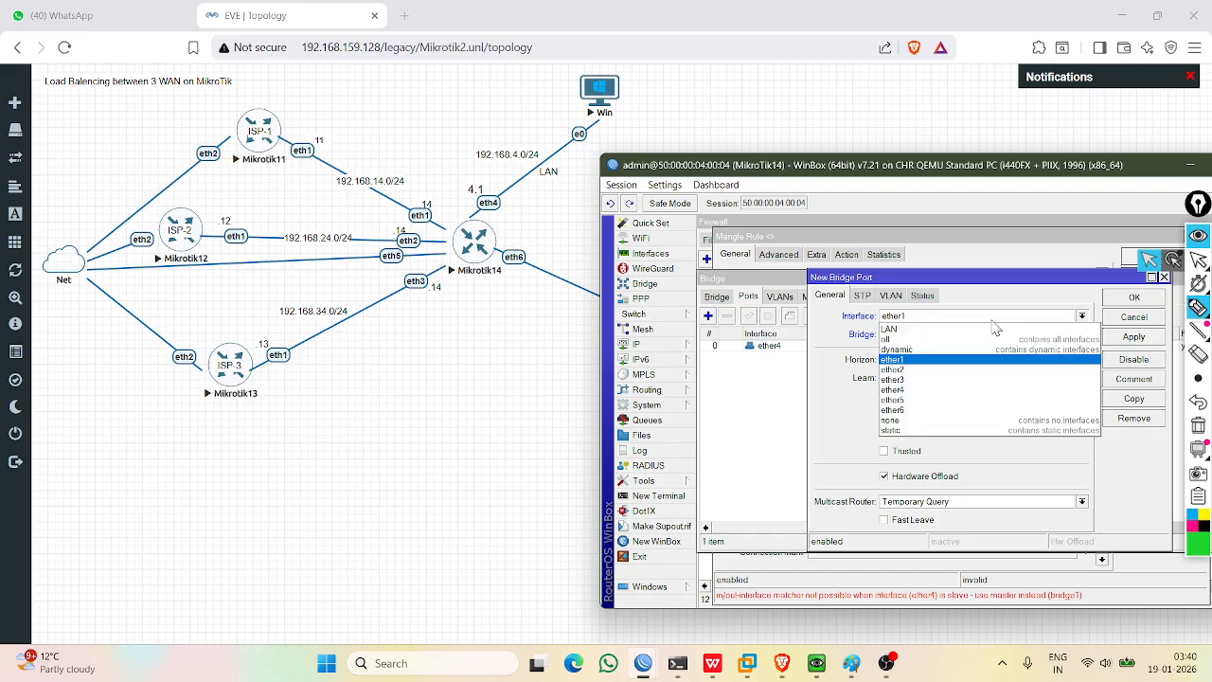
click(936, 411)
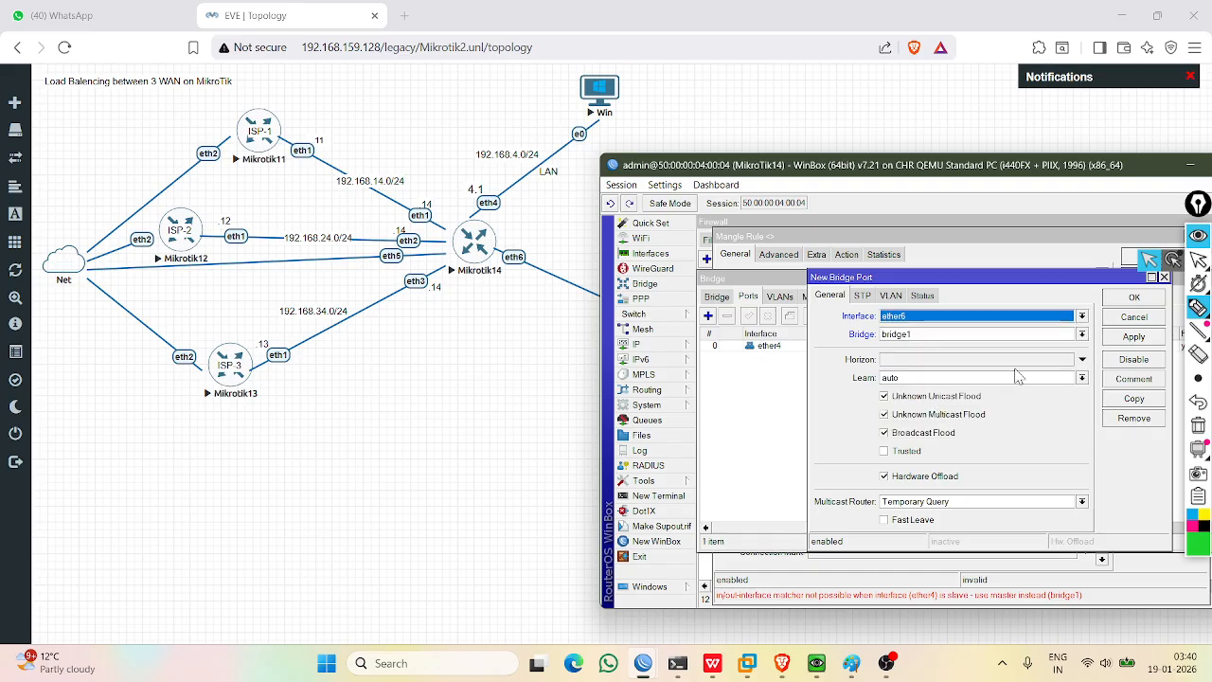
click(1133, 336)
click(1134, 293)
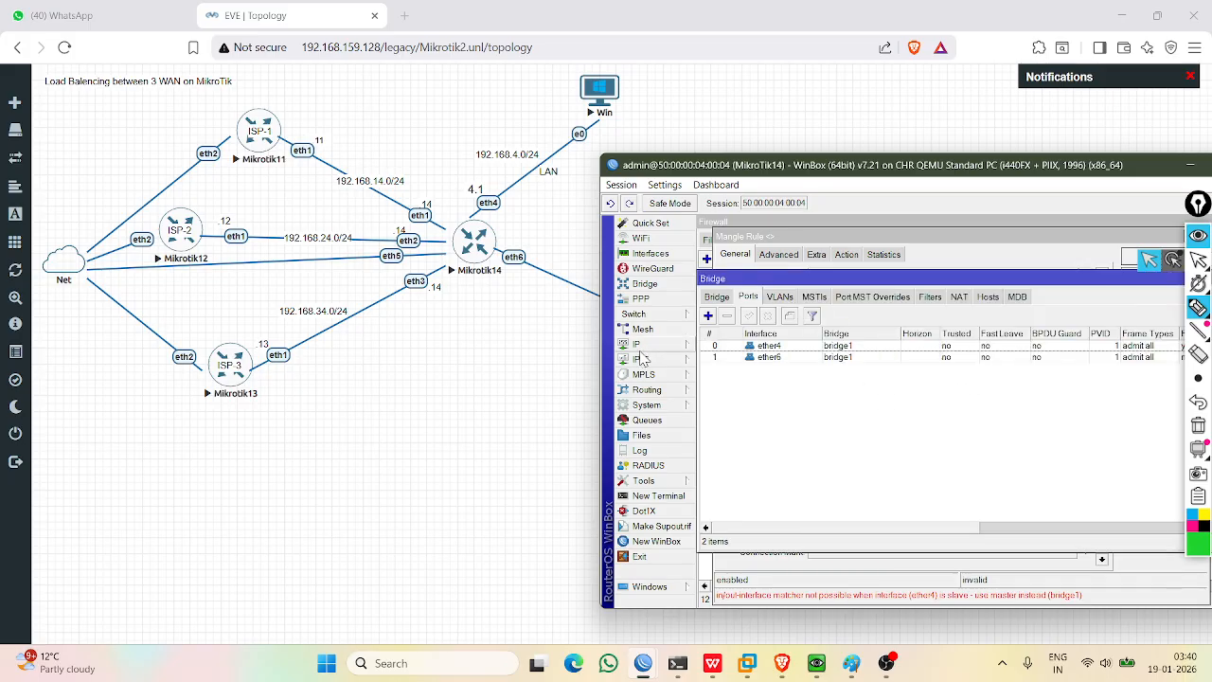
Return to the firewall mangle rules and set the first prerouting mark connection rule's in-interface to bridge1.
click(639, 345)
click(711, 317)
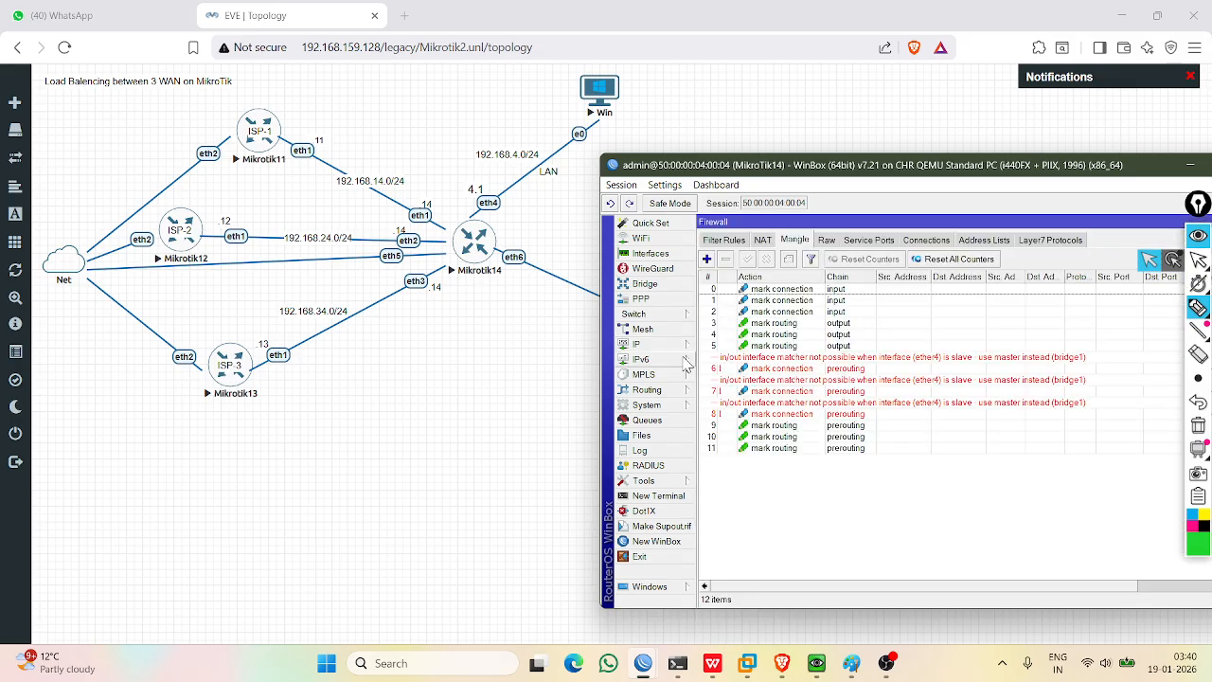
double_click(809, 367)
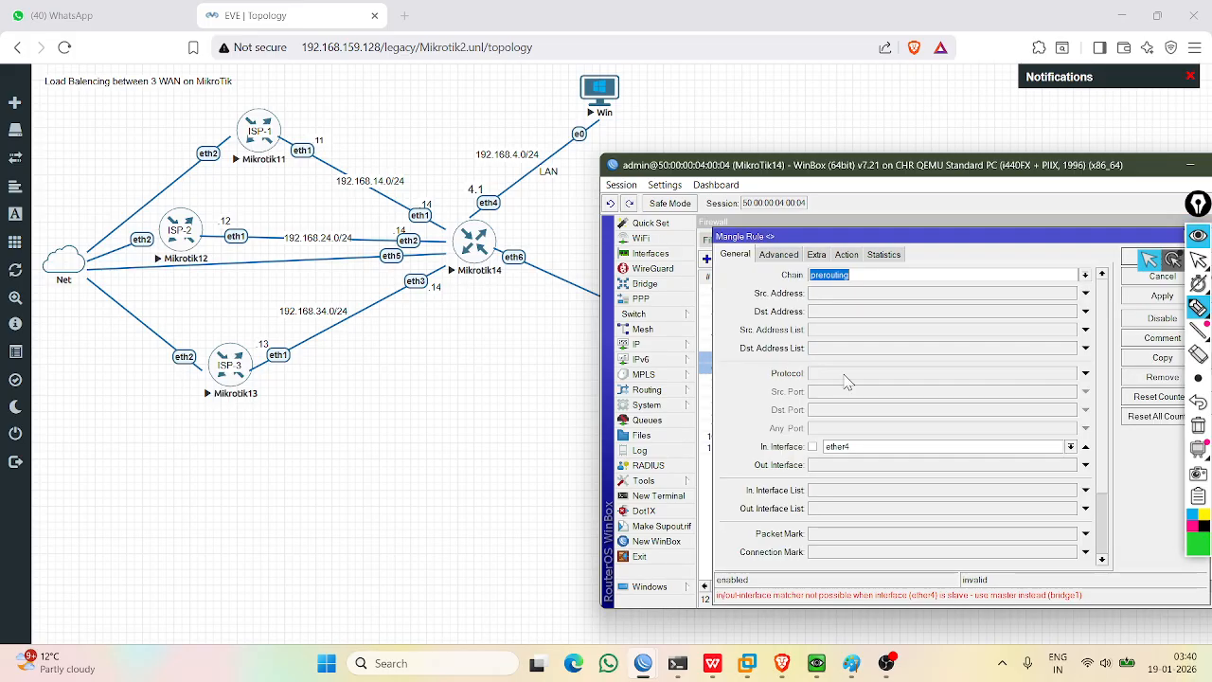
click(1071, 447)
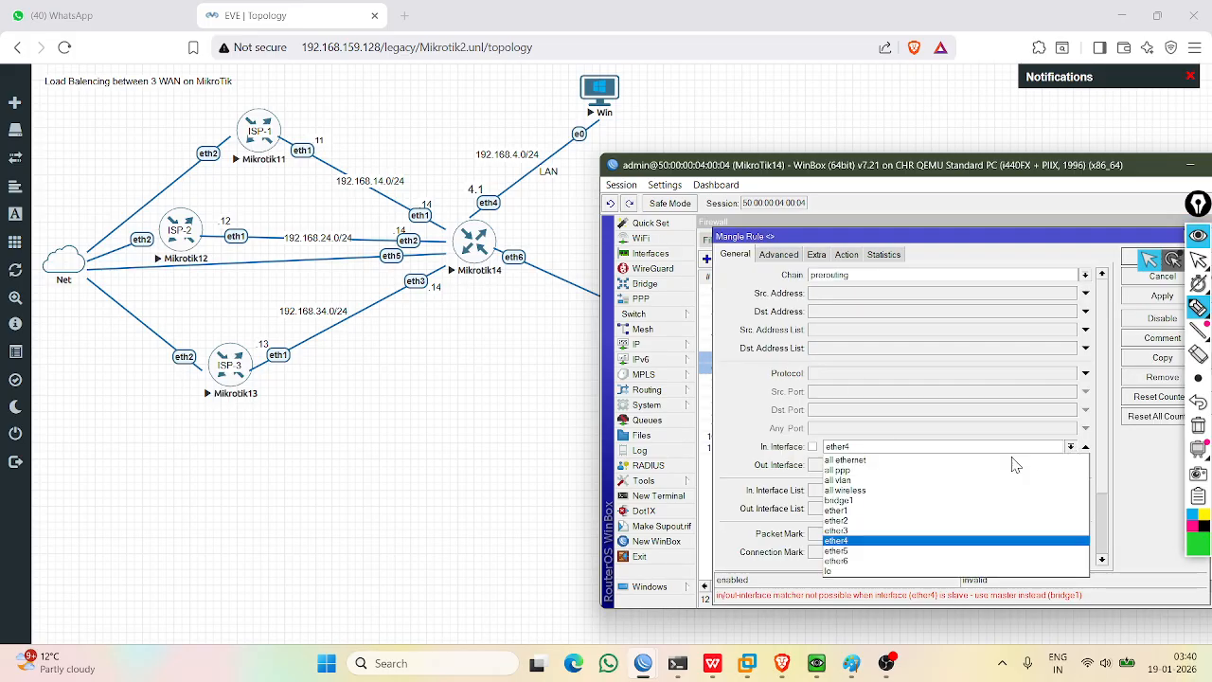
click(864, 500)
click(1134, 274)
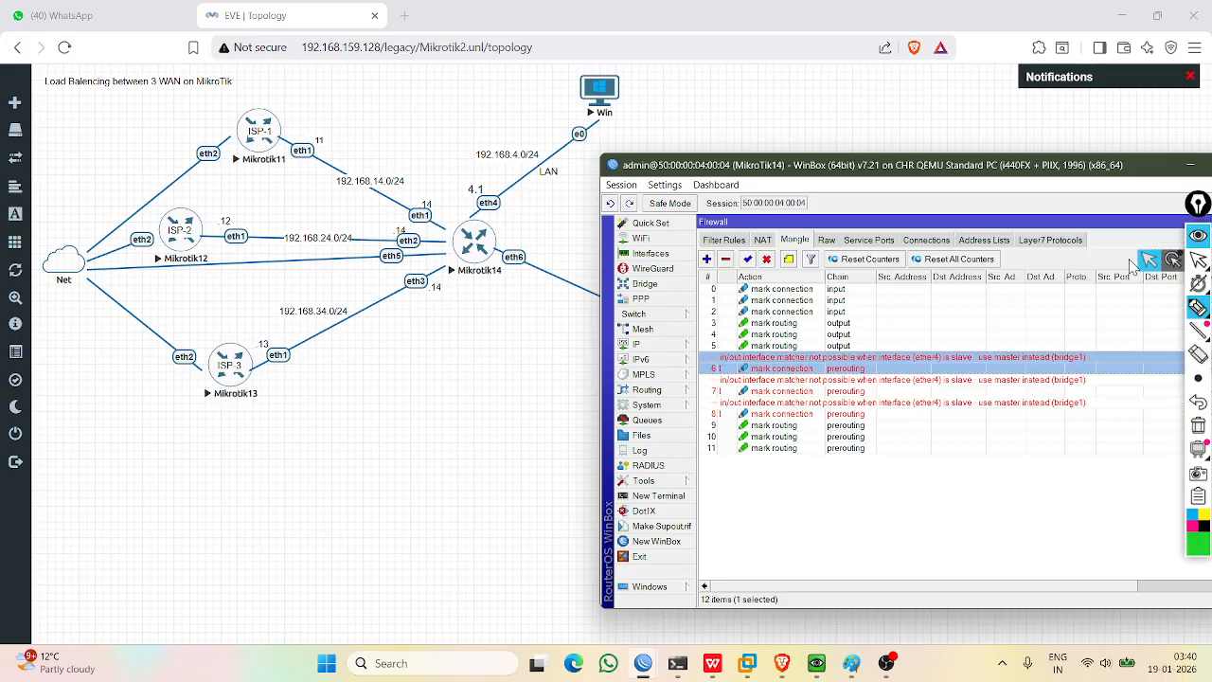
Set the second prerouting mark connection rule's in-interface to bridge1.
double_click(780, 389)
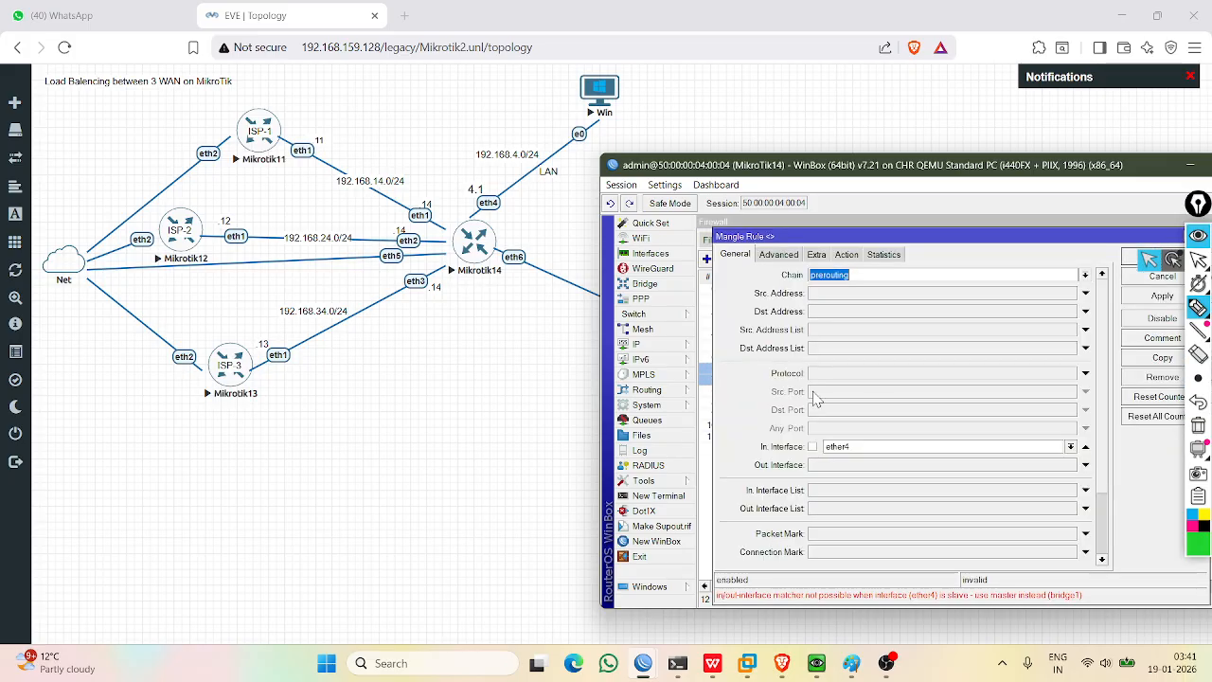
click(898, 450)
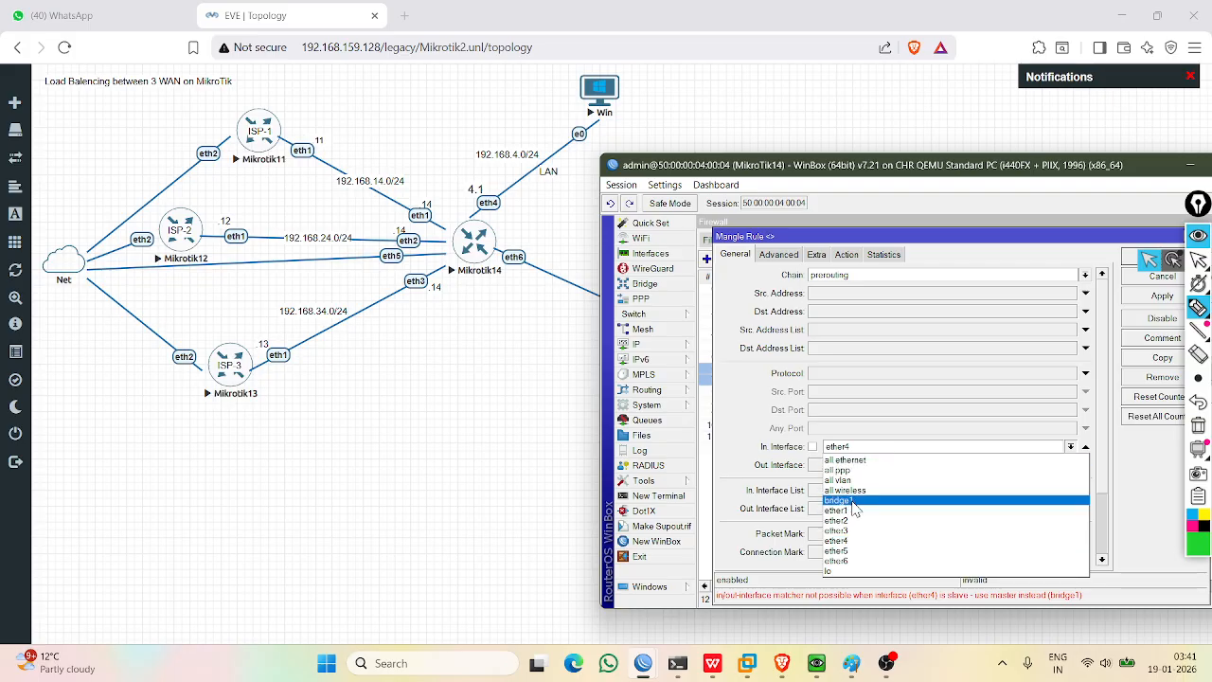
click(864, 500)
click(1141, 261)
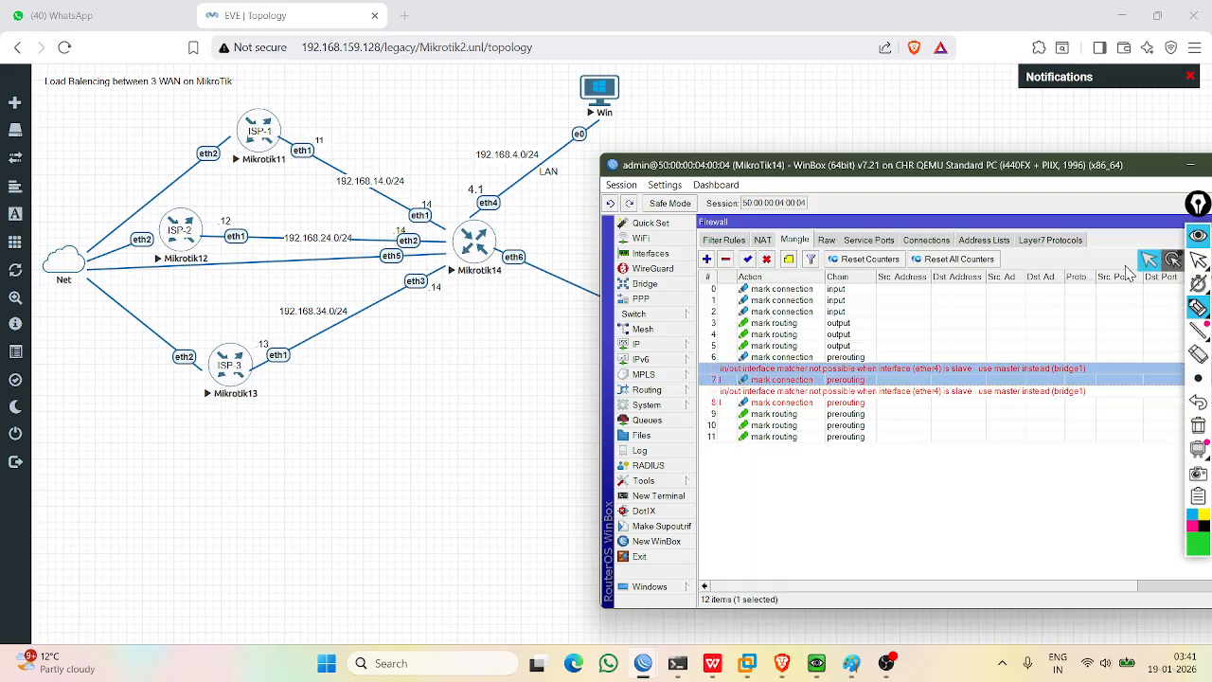
Set the third prerouting mark connection rule's in-interface to bridge1.
double_click(806, 395)
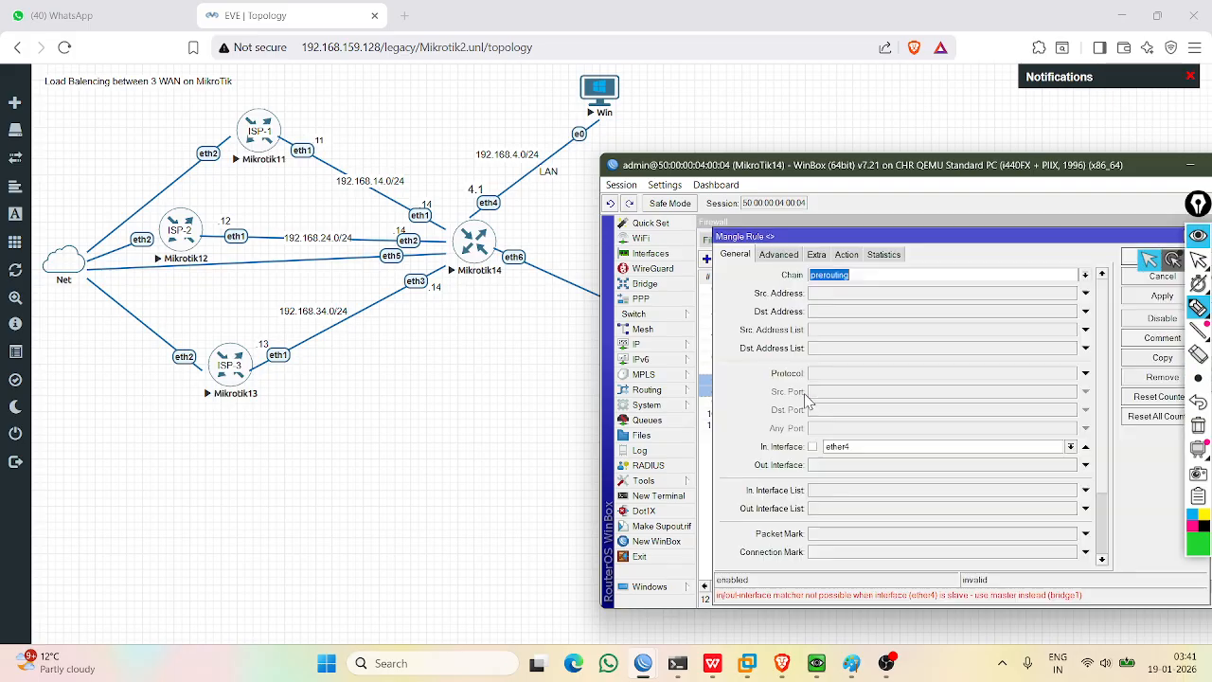
click(915, 448)
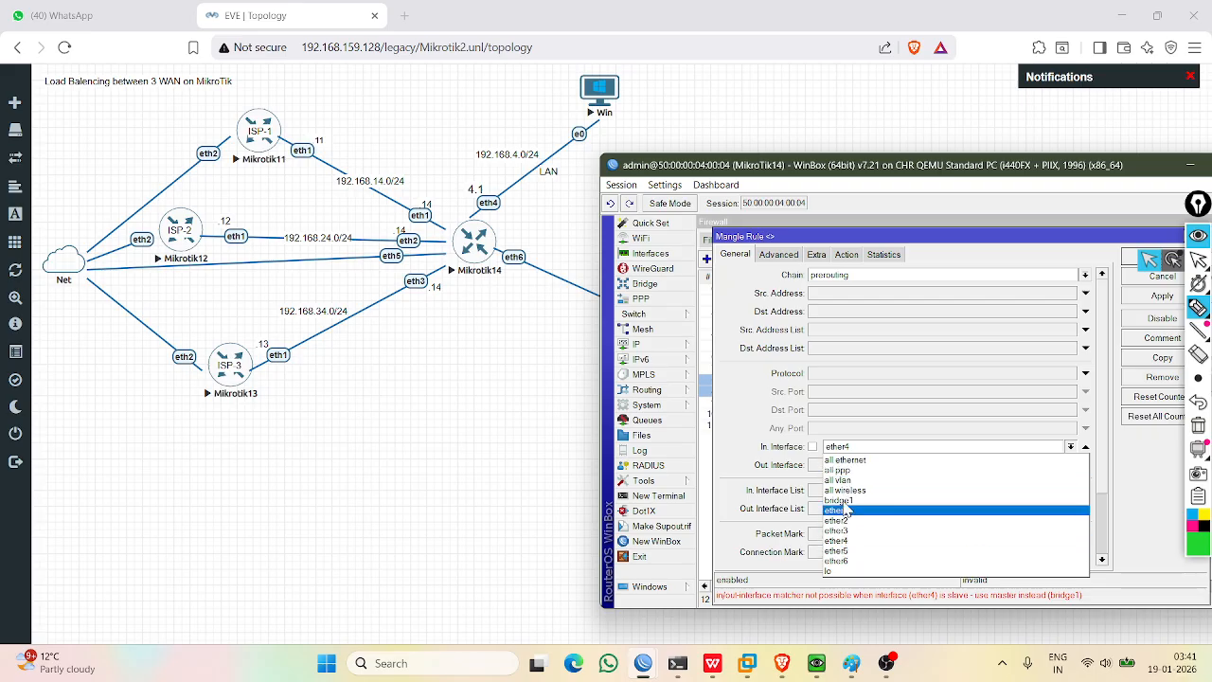
click(849, 500)
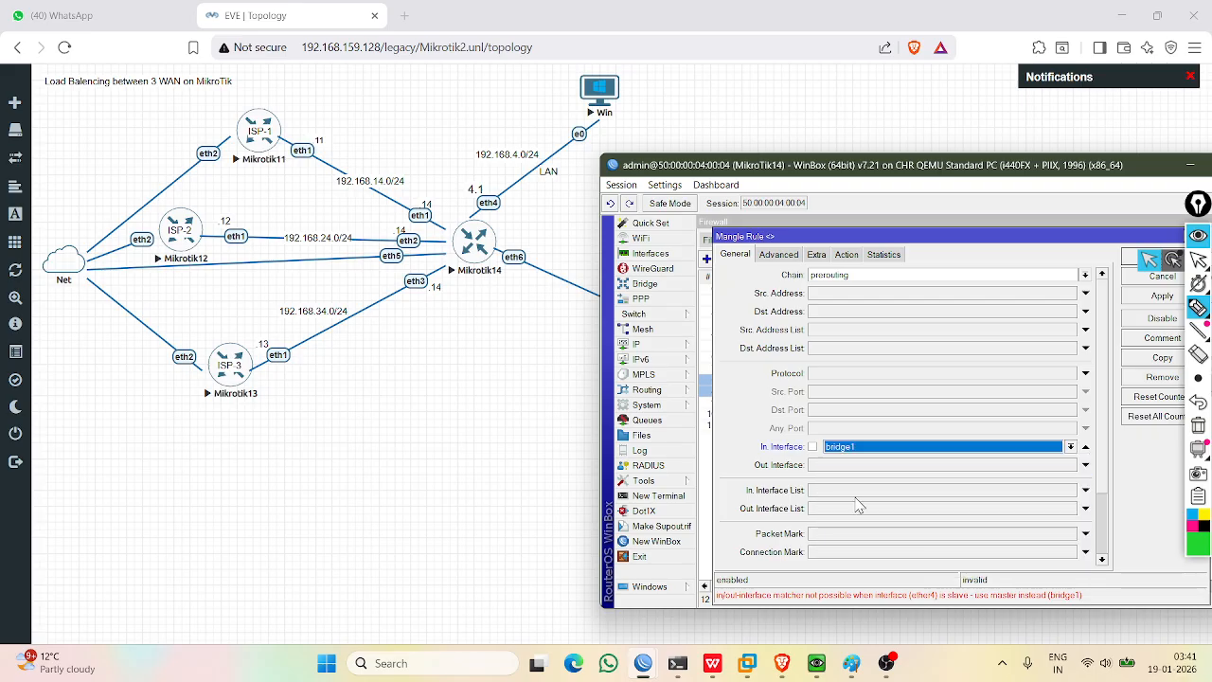
click(1130, 262)
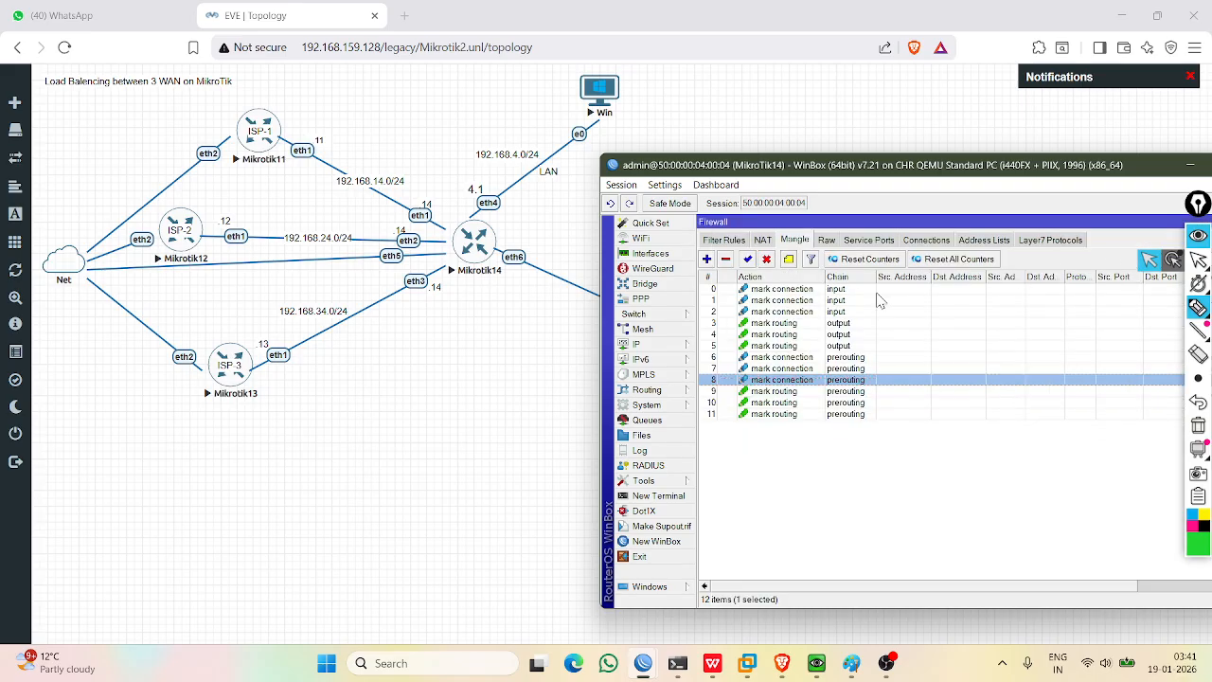
click(826, 477)
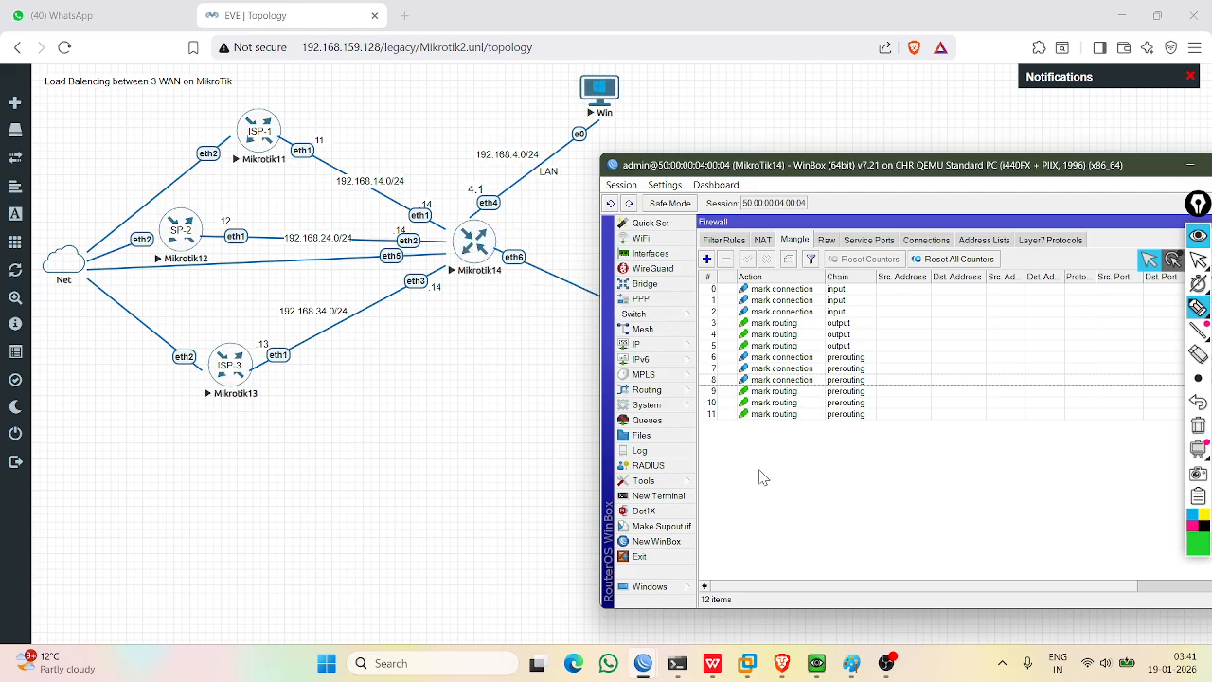
Assign the router's LAN address 192.168.4.1/24 to interface bridge1 in the IP address list.
click(641, 345)
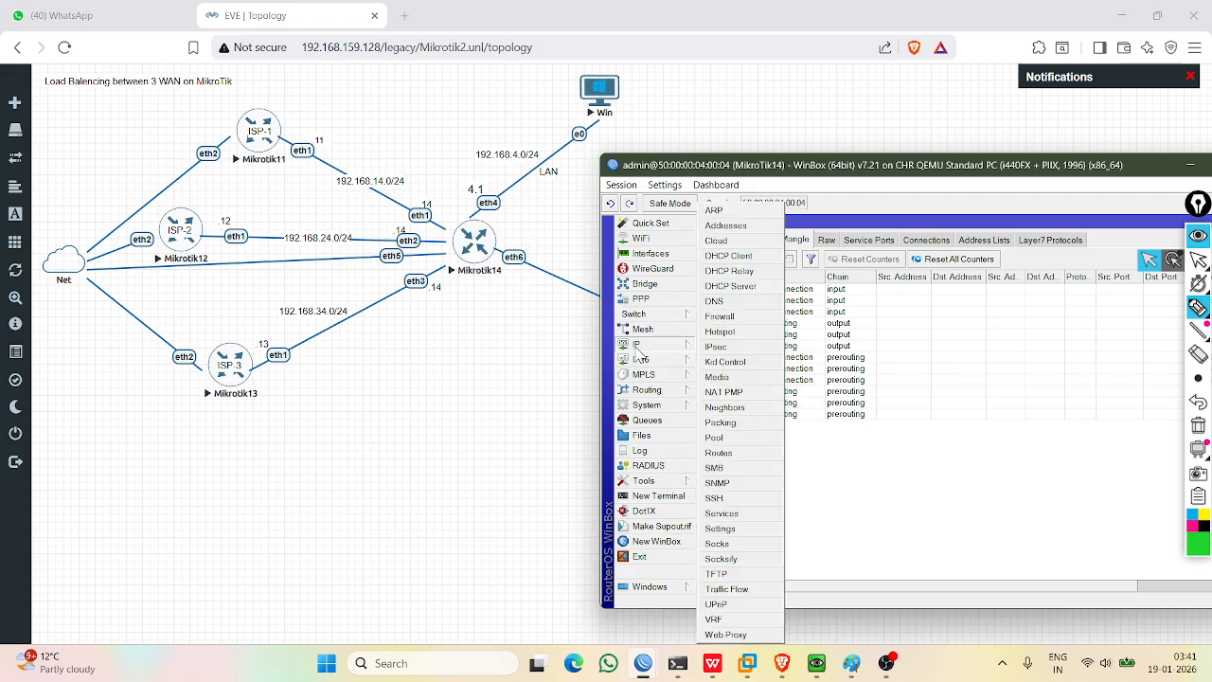
click(725, 225)
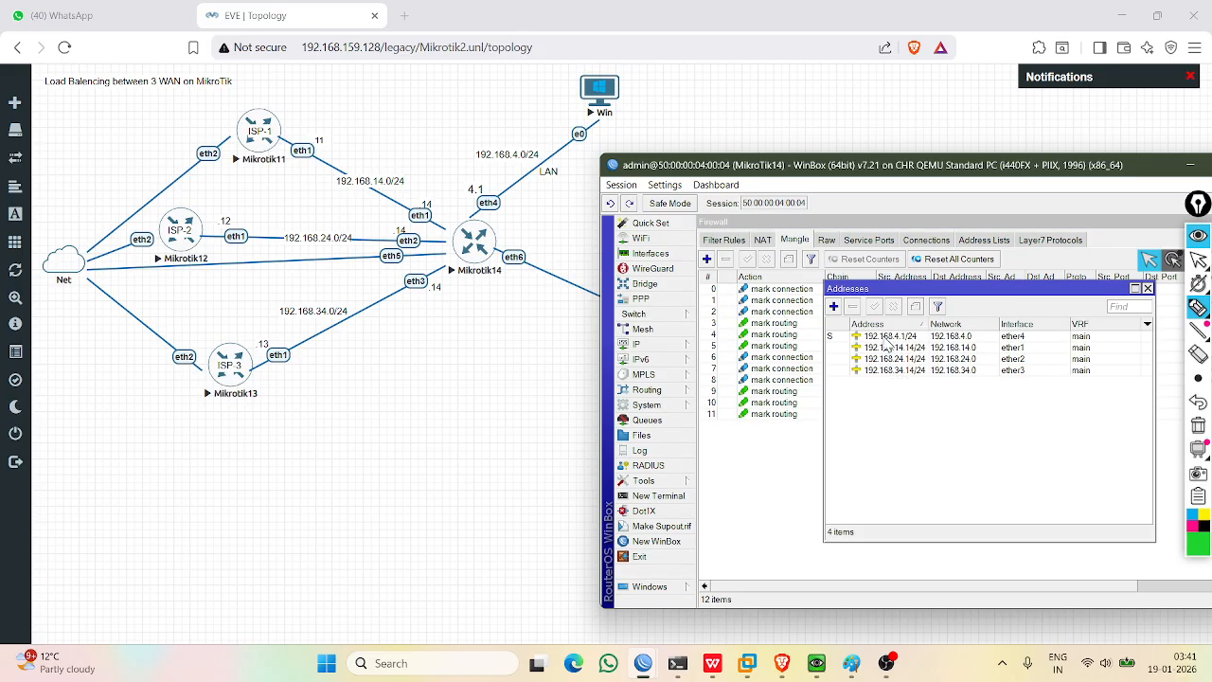
double_click(887, 339)
click(1021, 400)
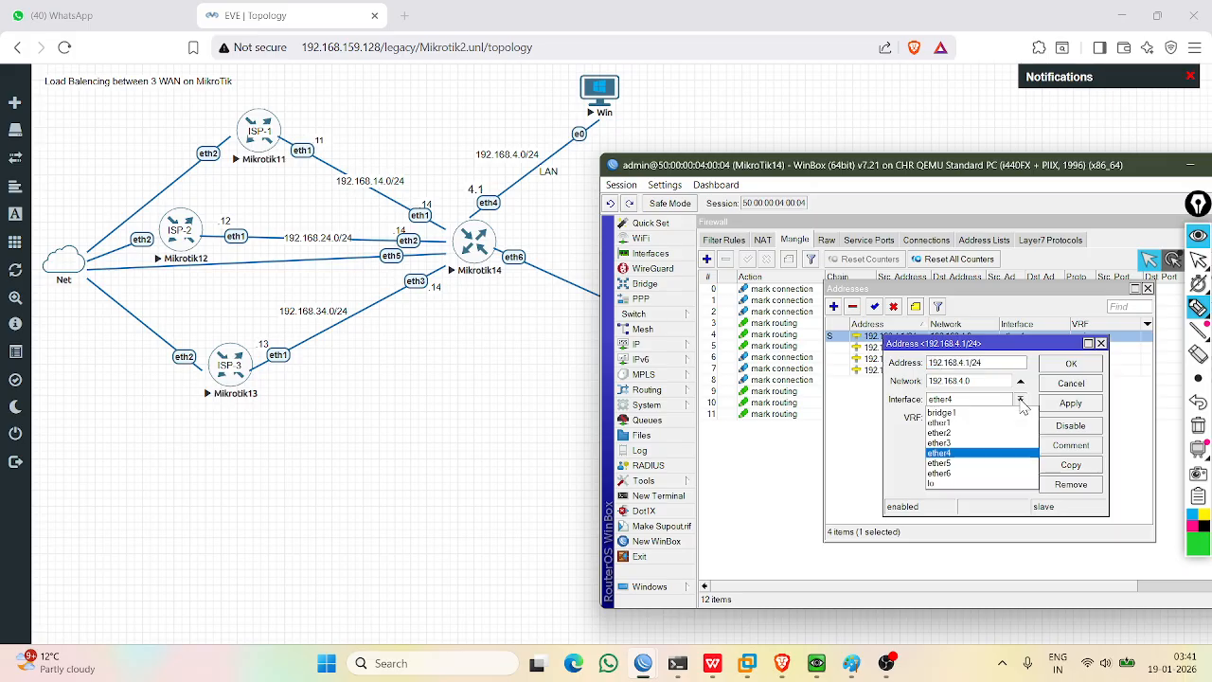
click(971, 414)
click(1059, 405)
click(1057, 369)
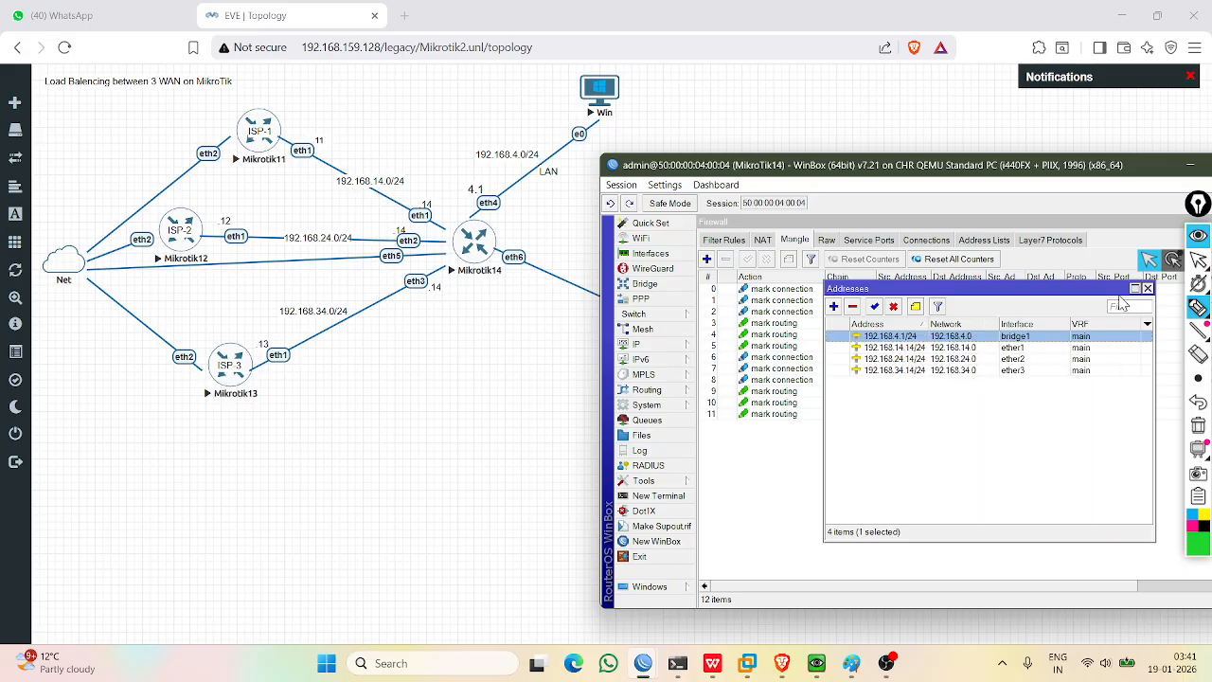
click(1148, 288)
Examine the in-interface of the three prerouting mark connection rules in the mangle list, then view the network topology.
drag(859, 180, 690, 169)
click(599, 348)
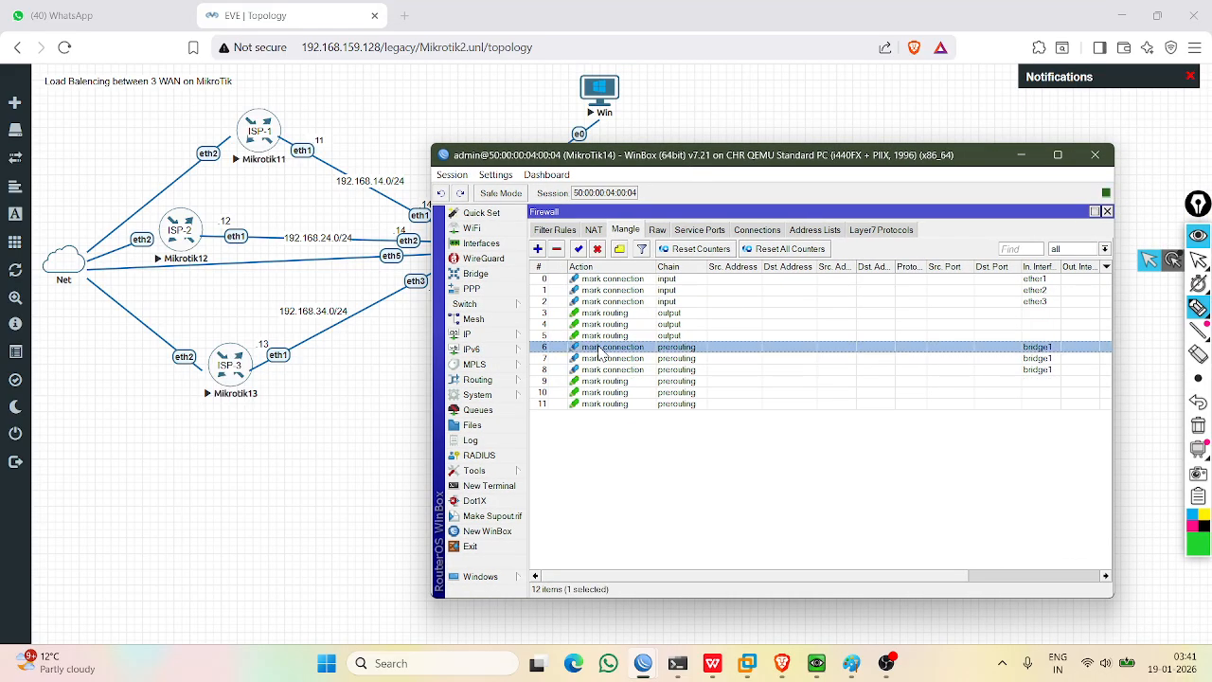
click(606, 360)
click(613, 371)
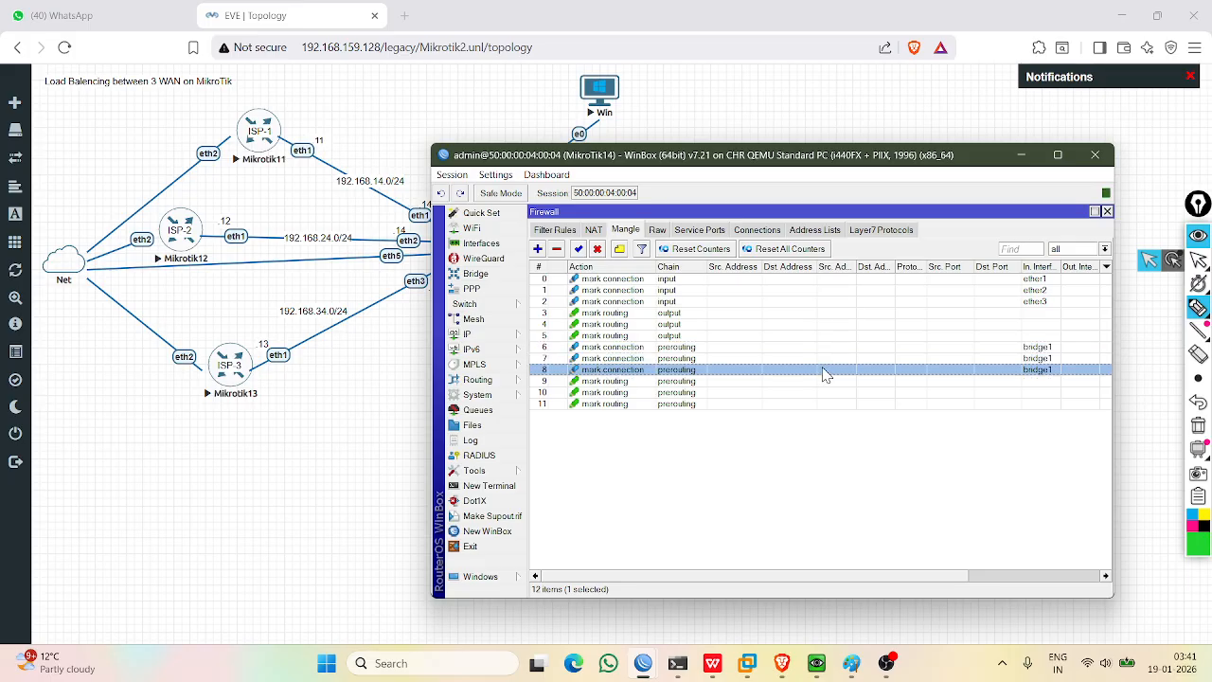
drag(535, 162, 689, 182)
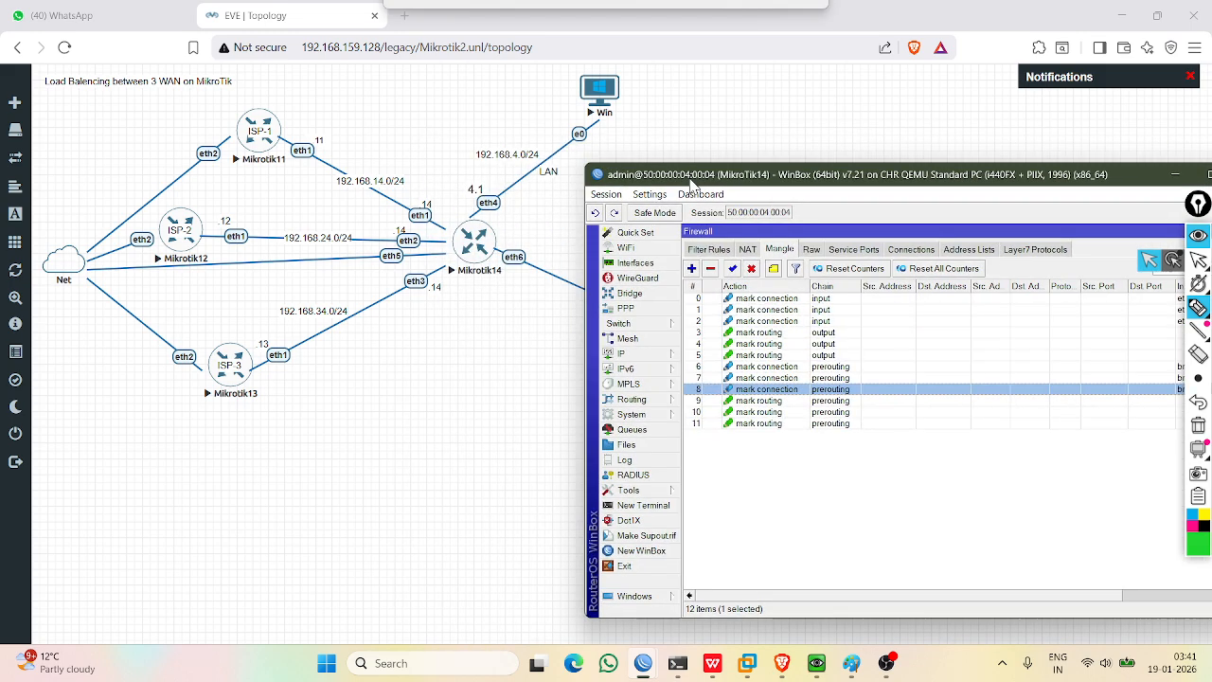
click(755, 379)
key(Up)
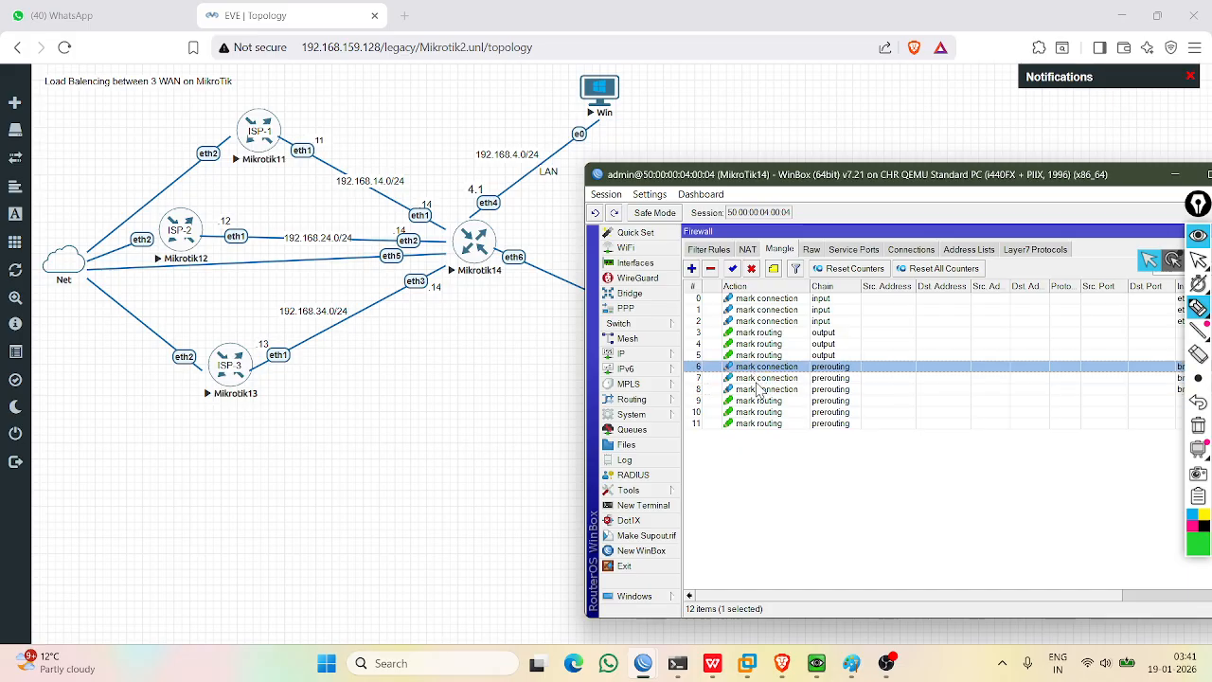
key(Down)
key(Down)
drag(748, 188, 638, 195)
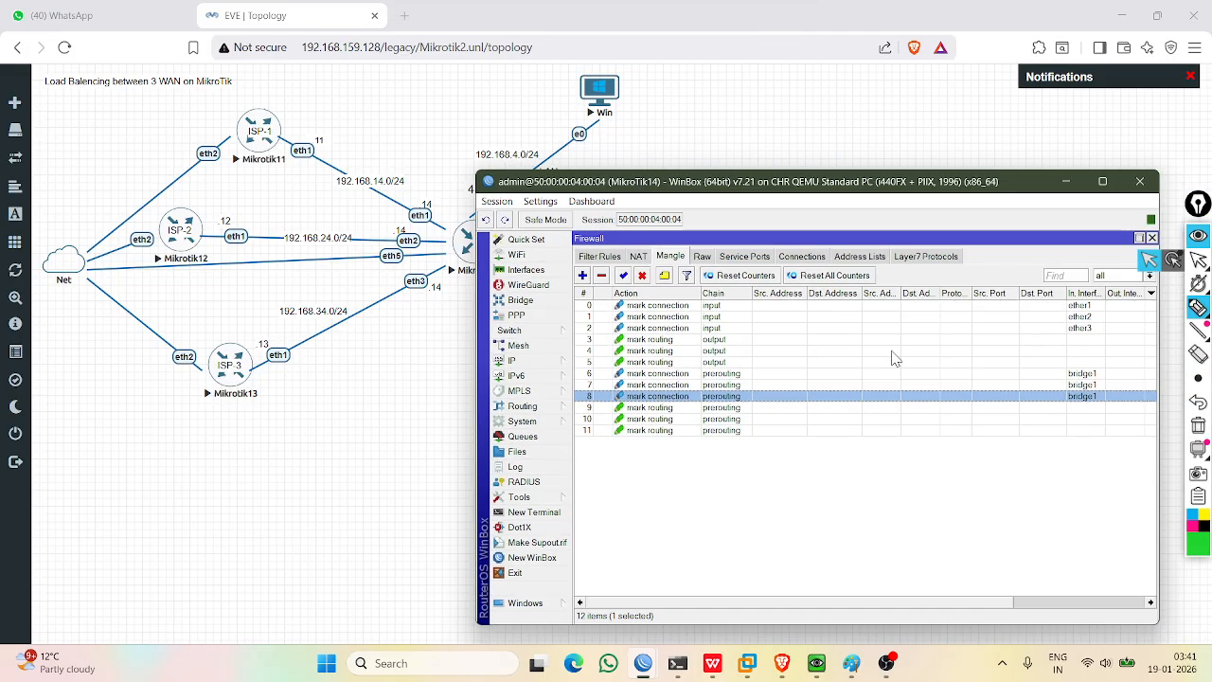
click(828, 374)
click(769, 387)
click(751, 408)
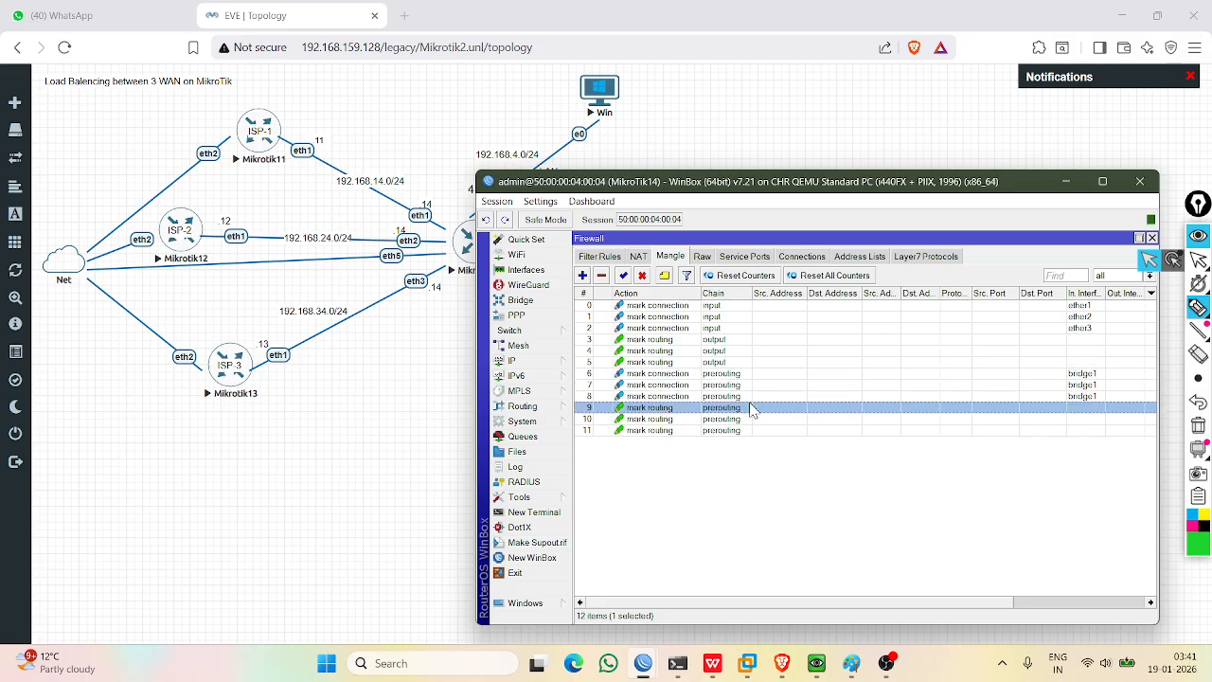
key(Up)
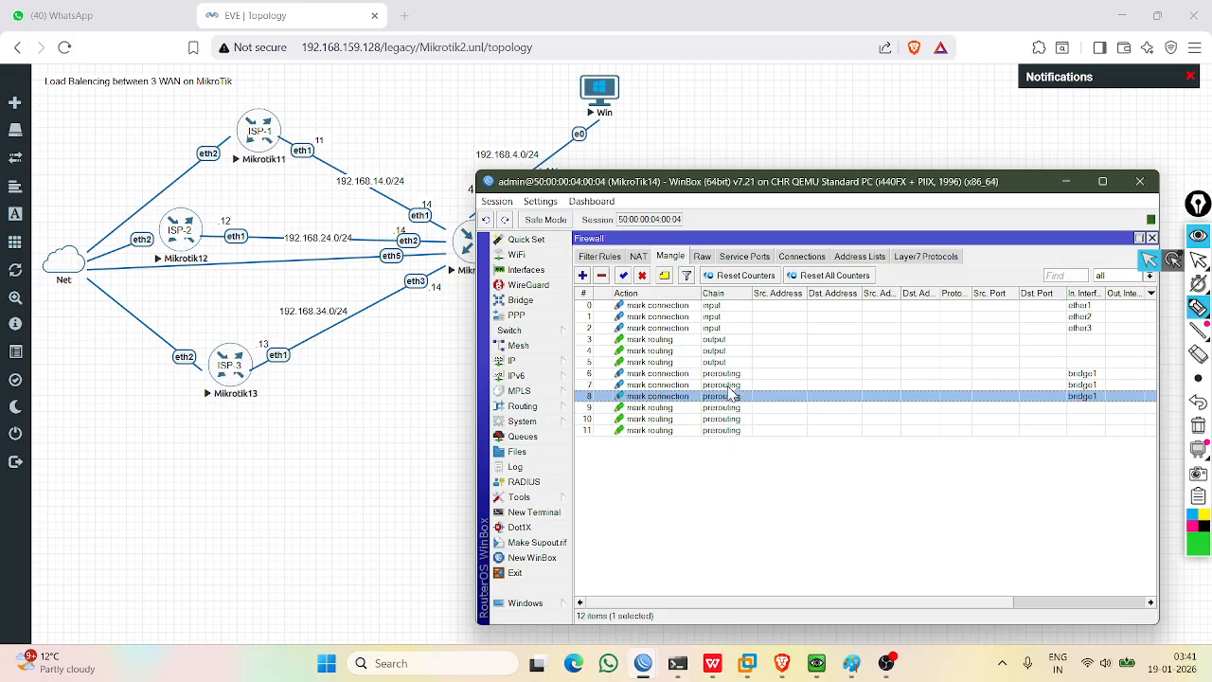
key(Up)
key(Up)
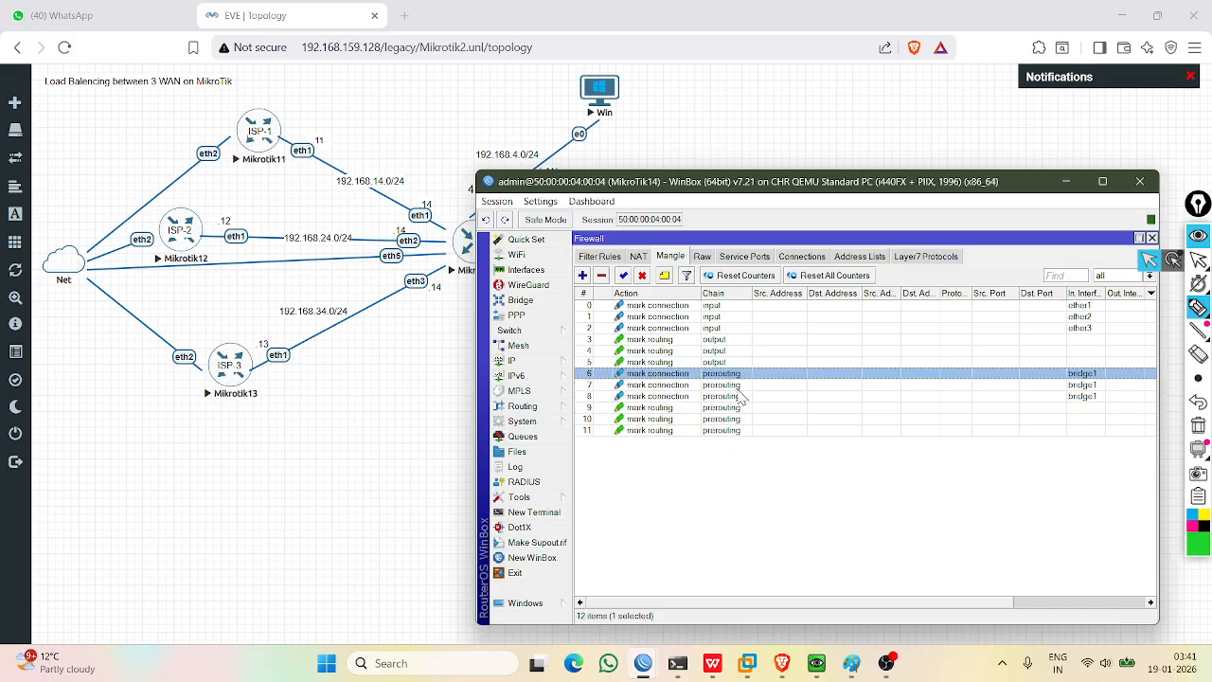
key(Down)
key(Down)
click(1066, 181)
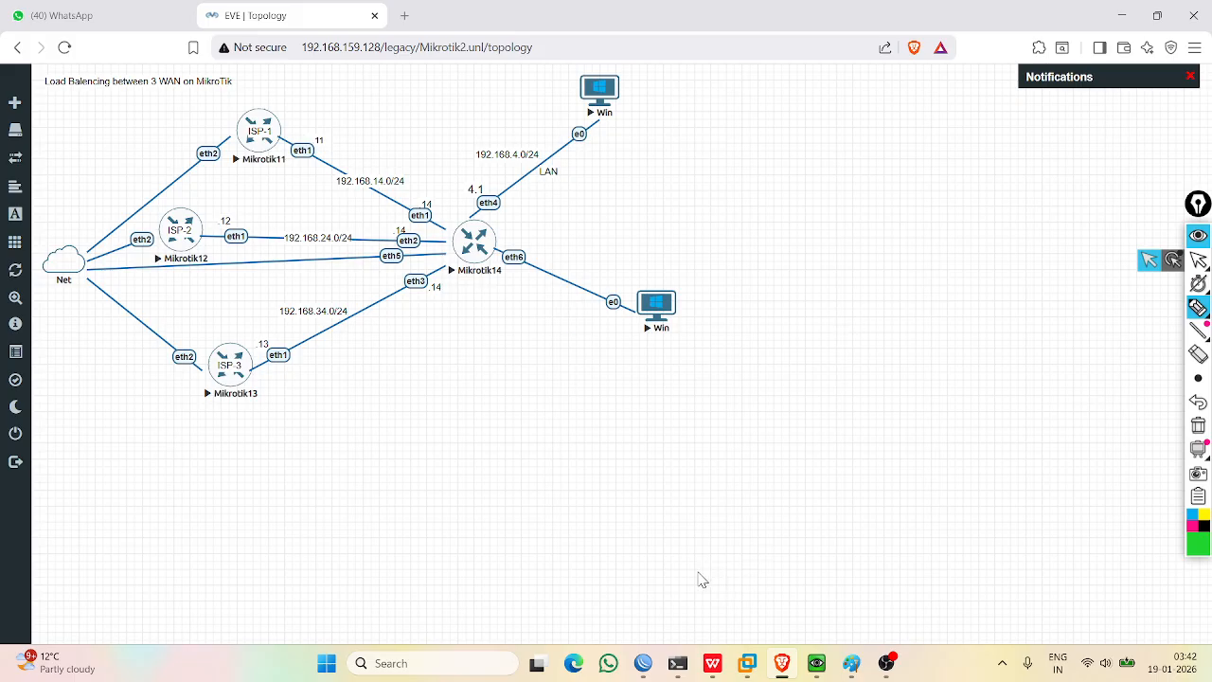
Return to the router's bridge configuration and remove the ether4 and ether6 ports from bridge1.
mouse_move(648, 667)
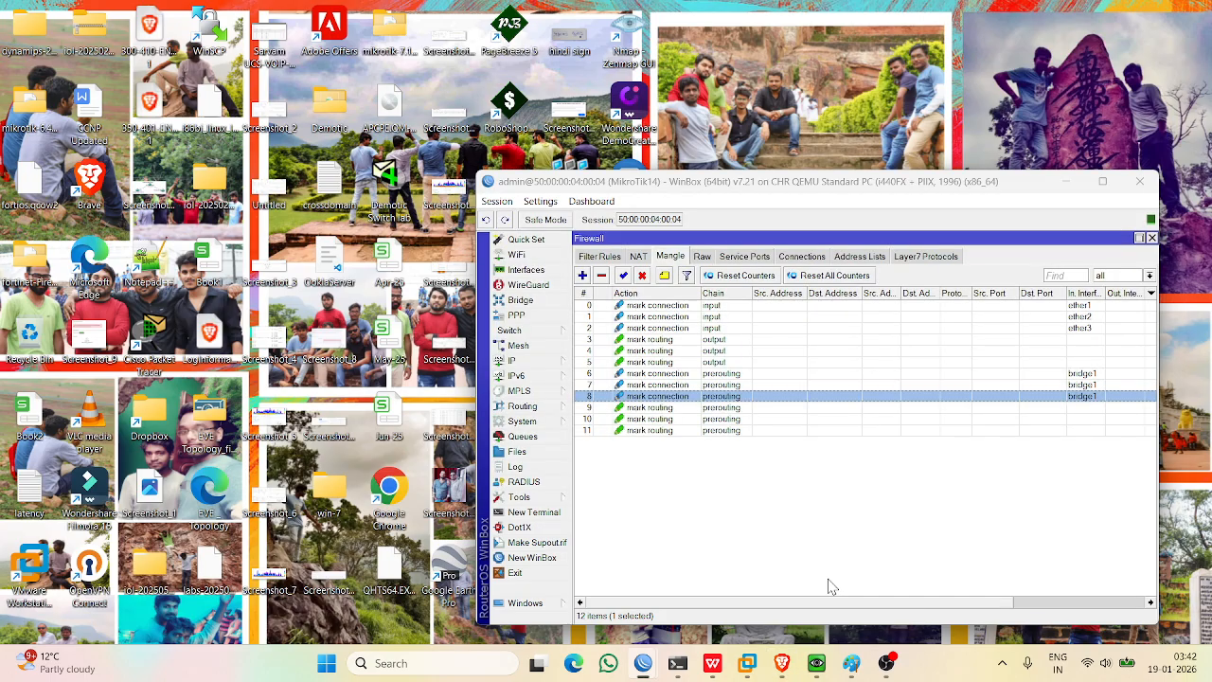
click(831, 582)
drag(660, 183, 751, 185)
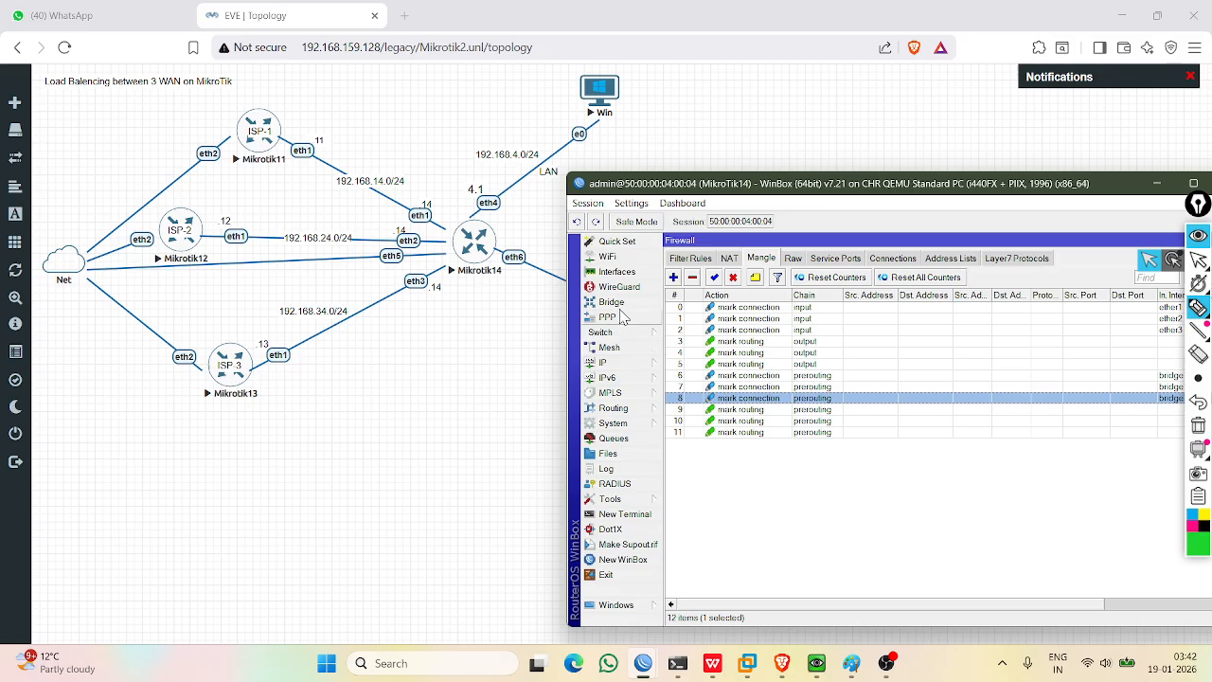
click(611, 301)
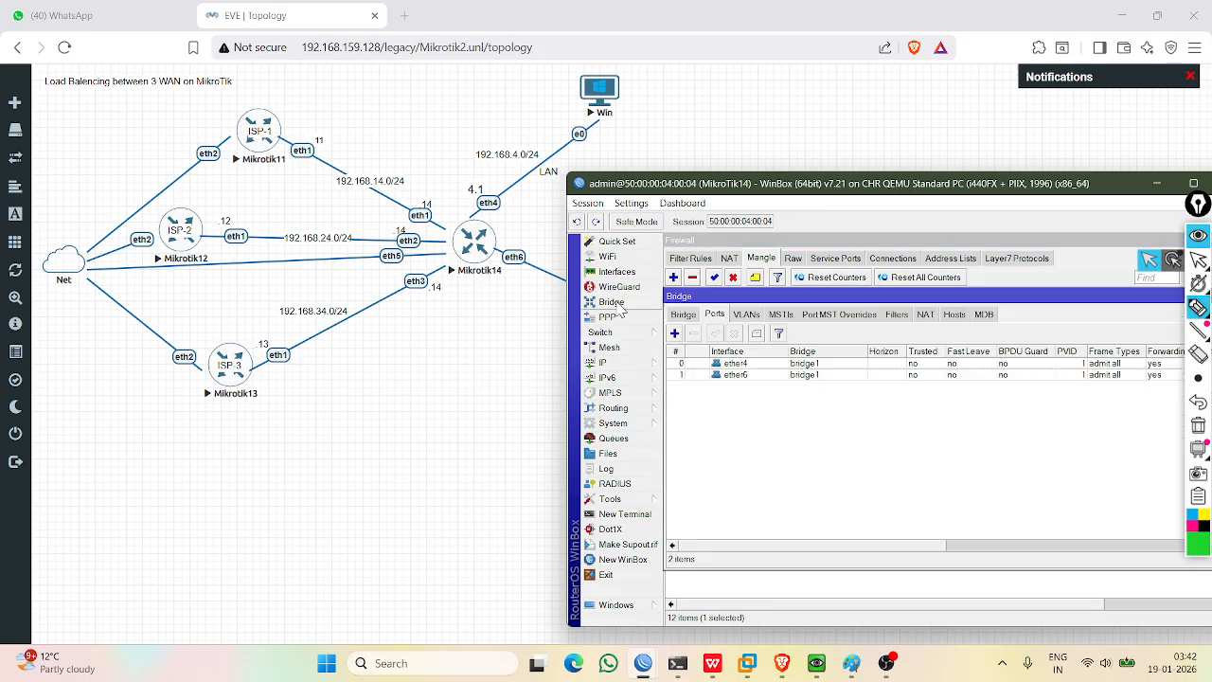
click(727, 366)
click(693, 334)
click(720, 364)
click(691, 333)
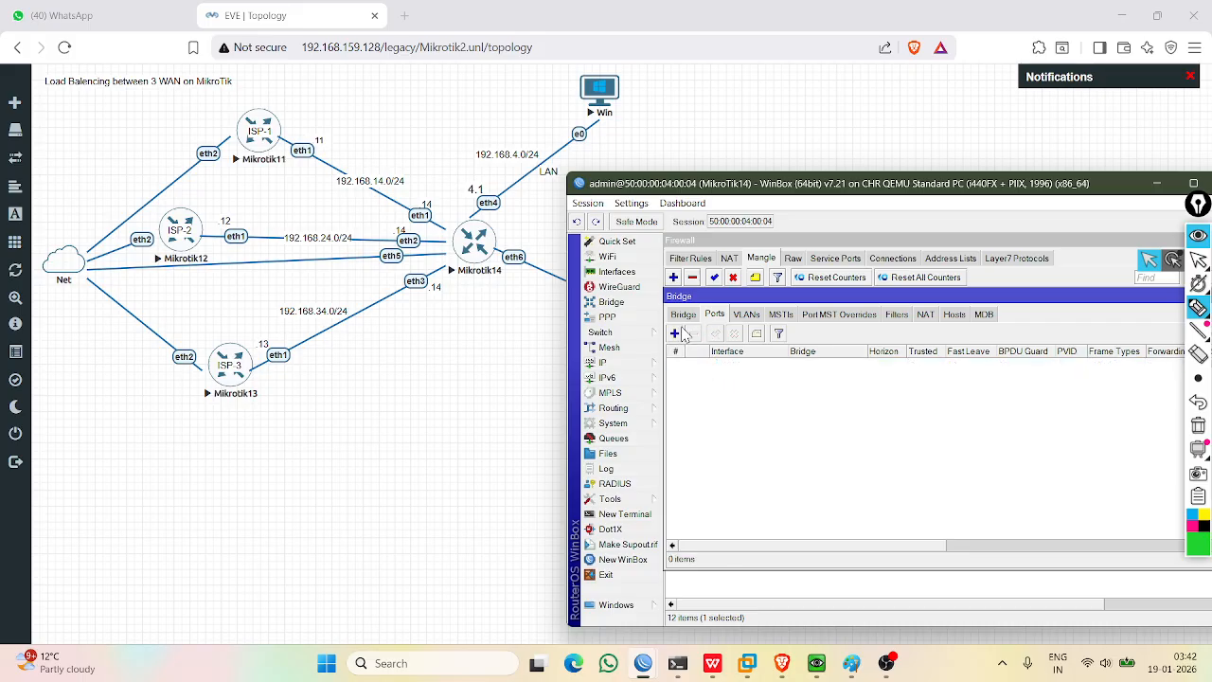
Delete bridge1 and open the router's interface list.
click(682, 314)
click(701, 365)
click(693, 334)
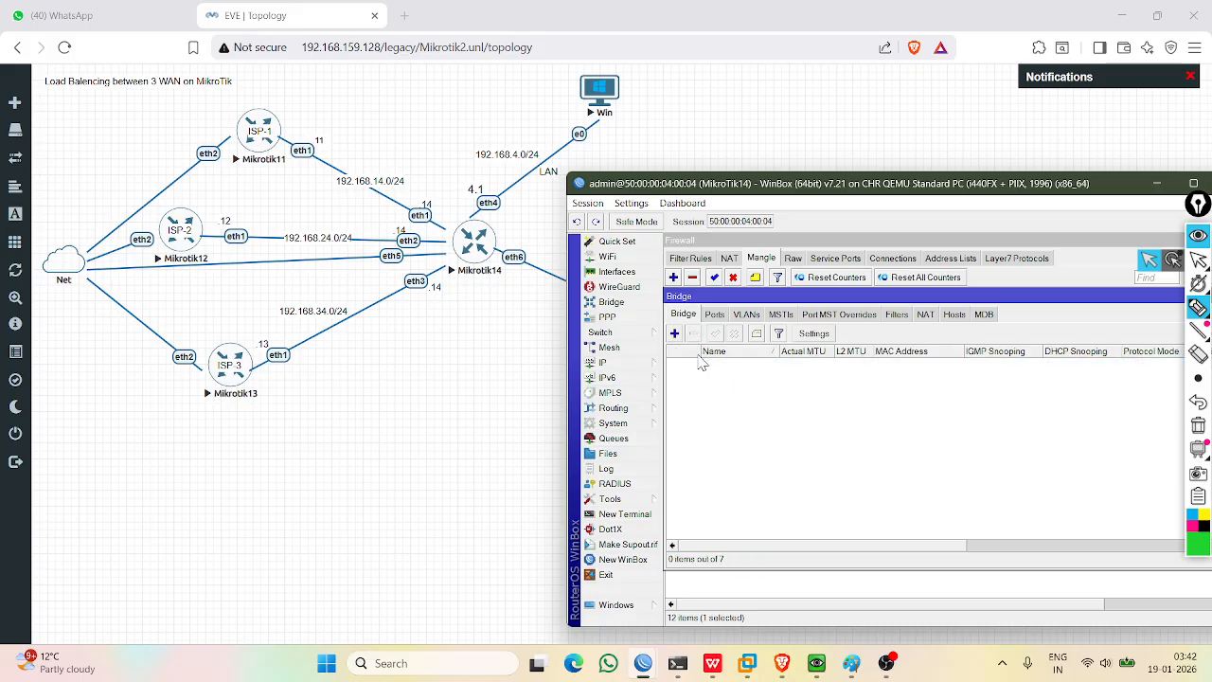
click(617, 272)
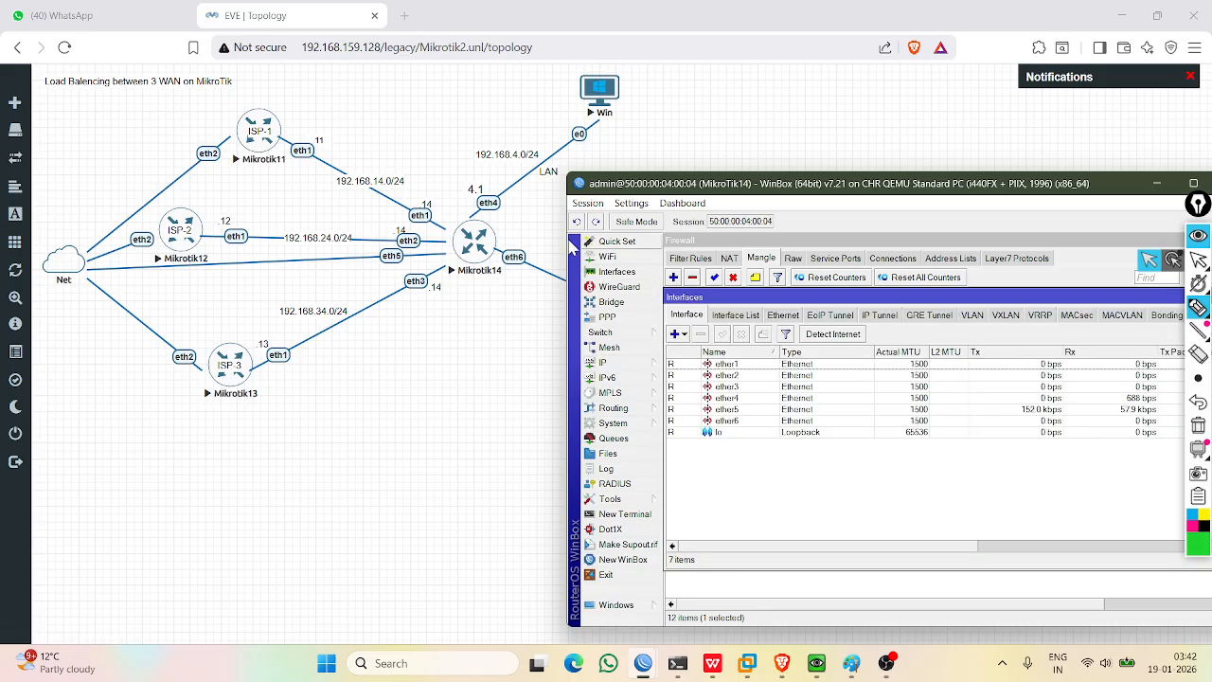
Reassign the LAN address 192.168.4.1/24 to interface ether4.
click(606, 362)
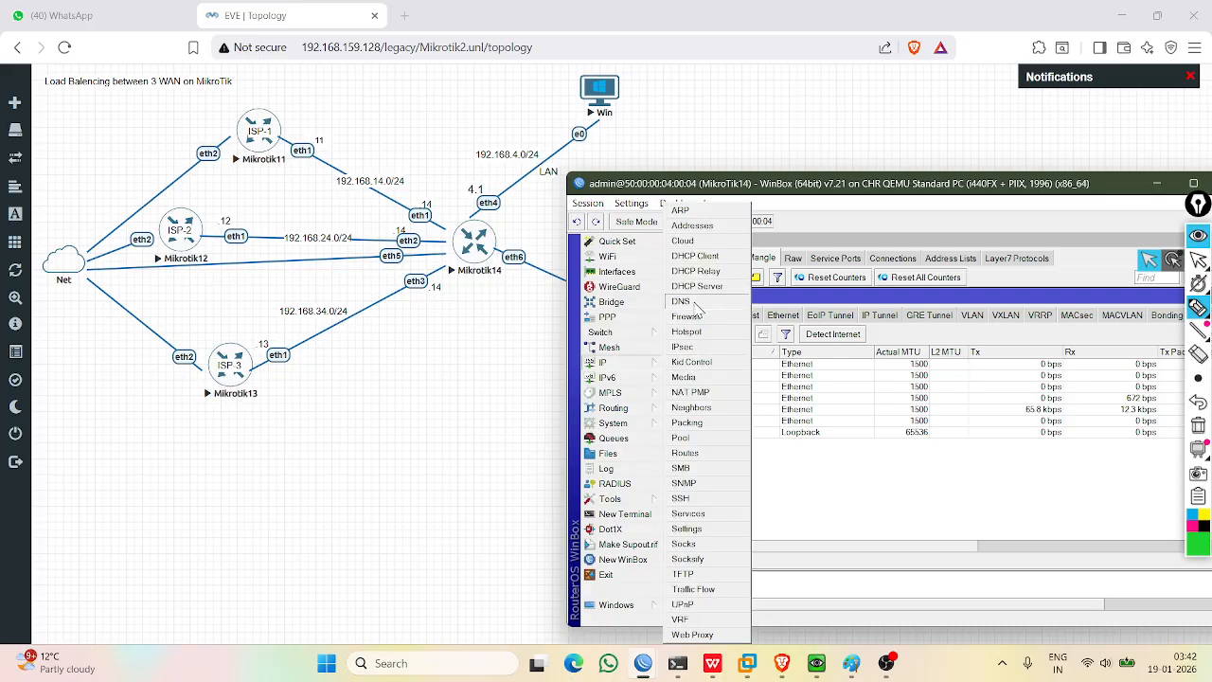
click(692, 225)
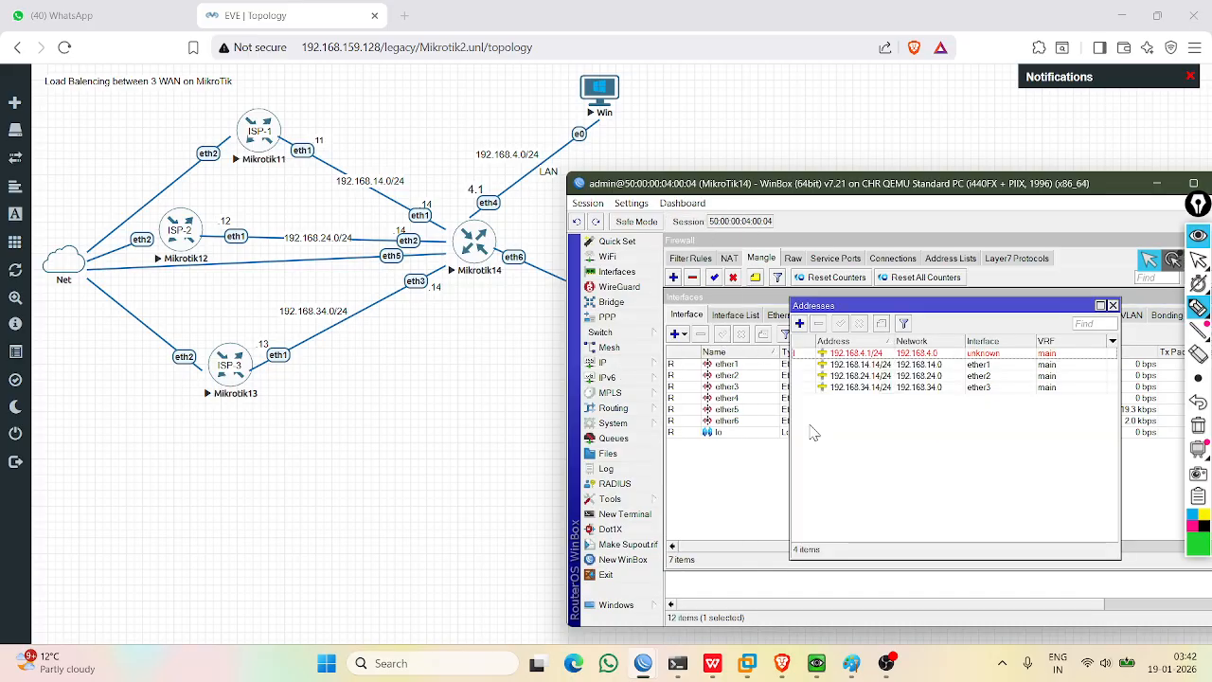
double_click(864, 353)
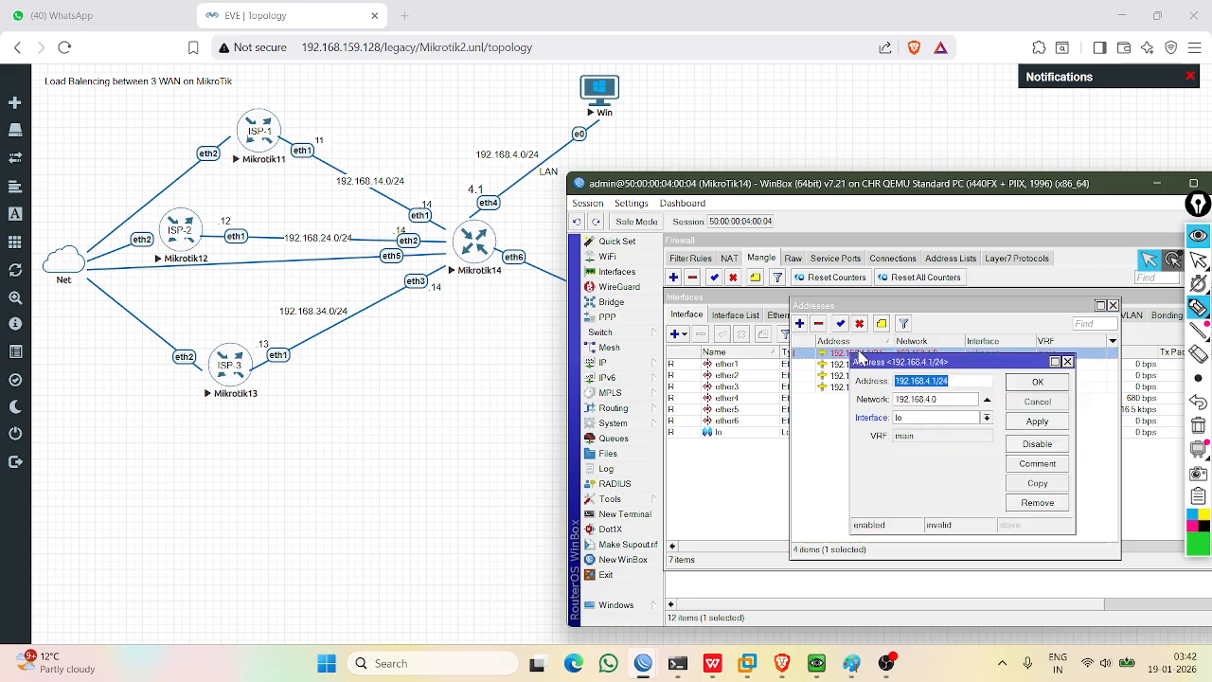
click(986, 417)
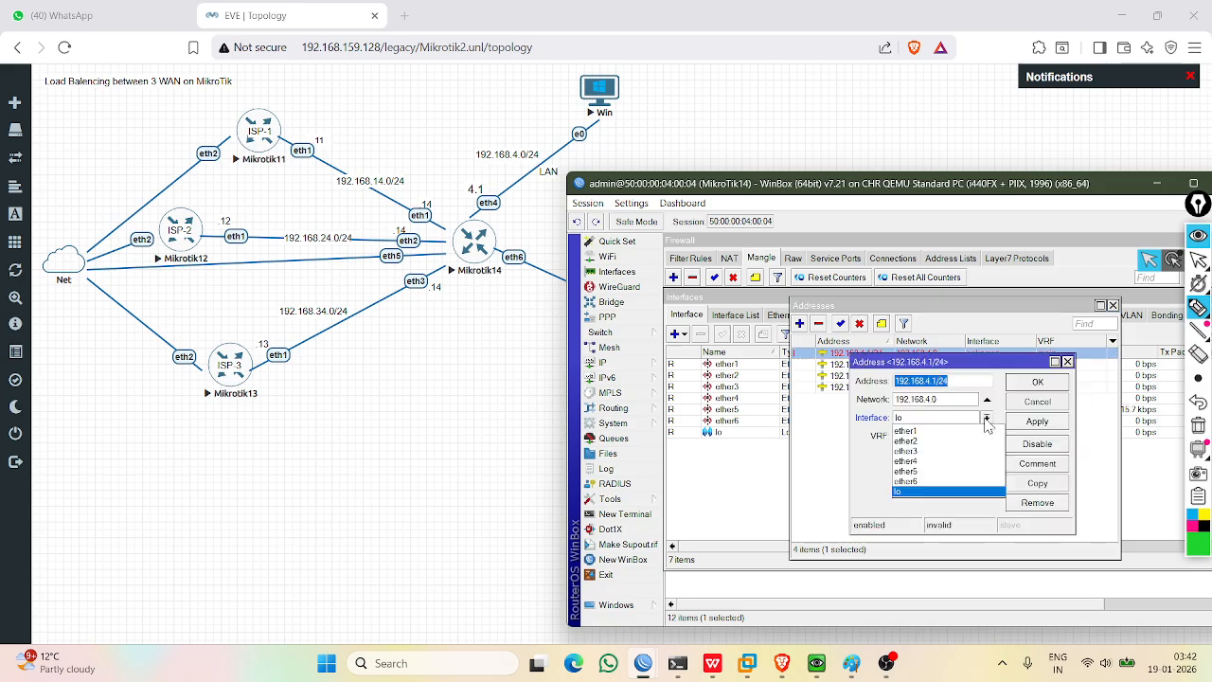
click(914, 462)
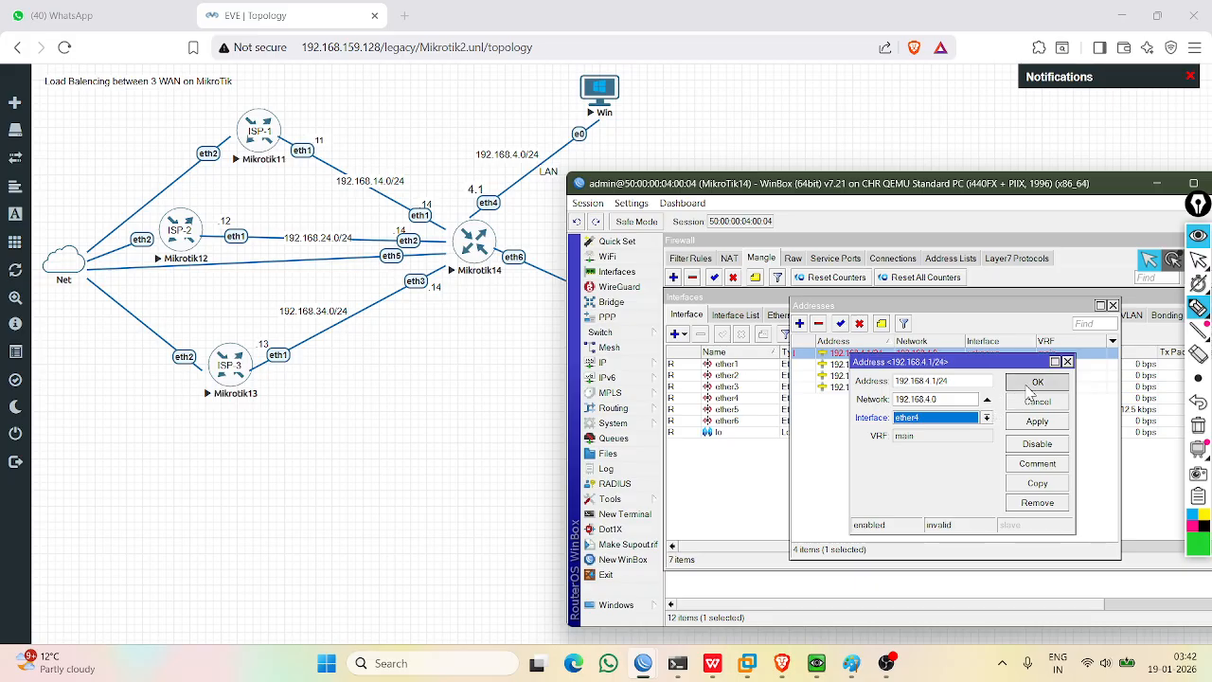
click(1037, 382)
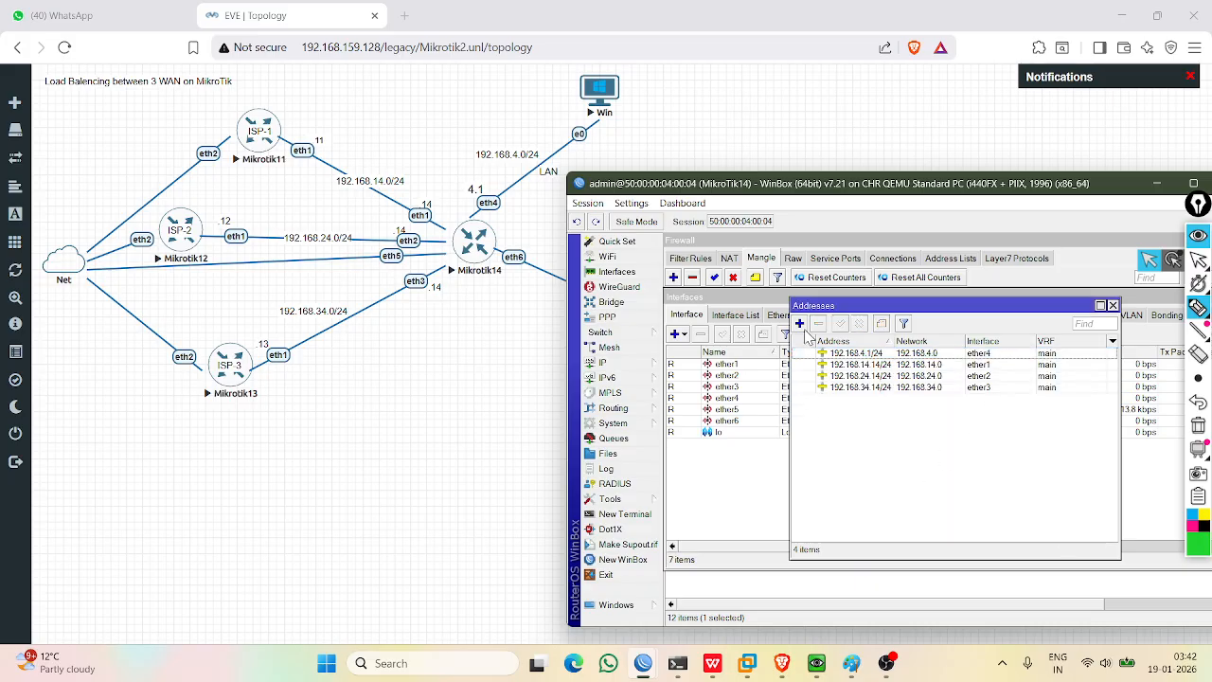
Add the IP address 192.168.6.1/24 on interface ether6.
click(799, 324)
double_click(931, 384)
key(BackSpace)
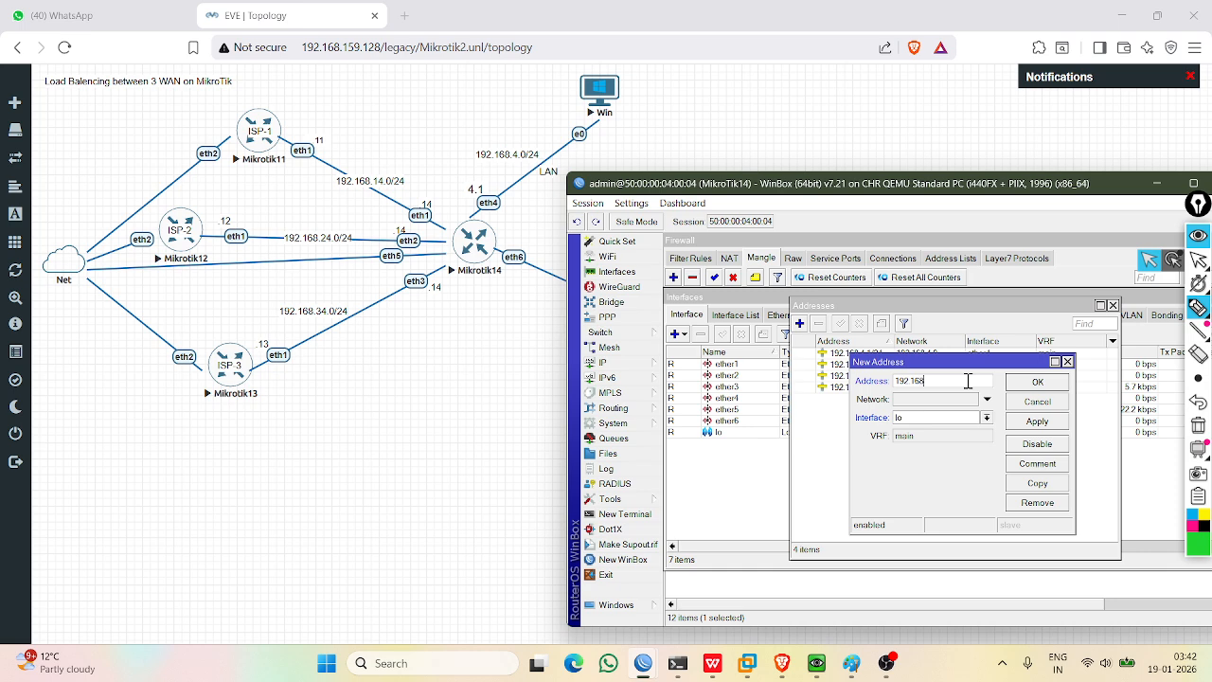
text(192.168.6.1/24)
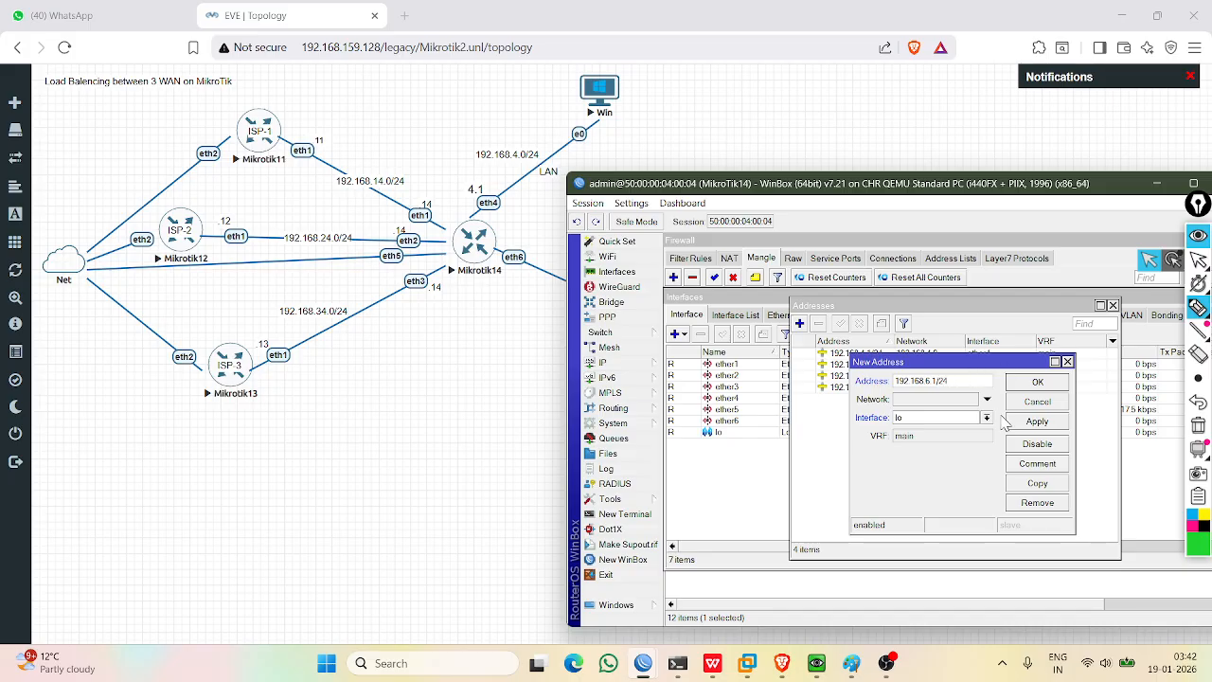
click(986, 418)
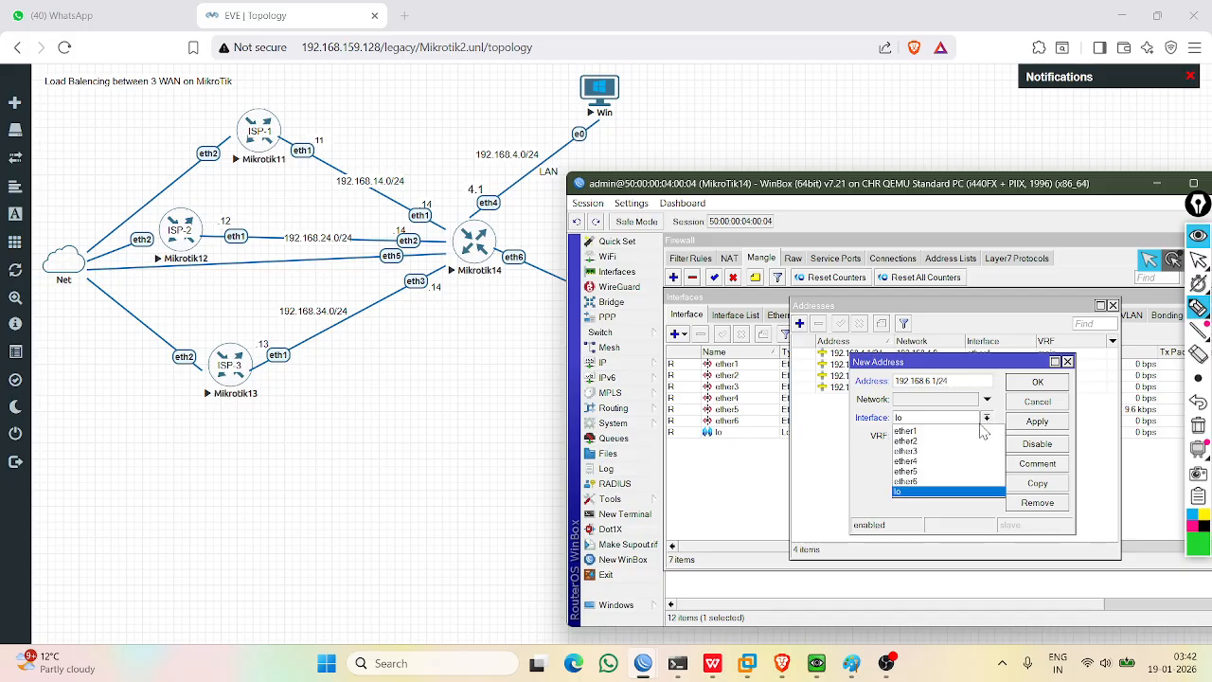
click(938, 479)
click(1024, 421)
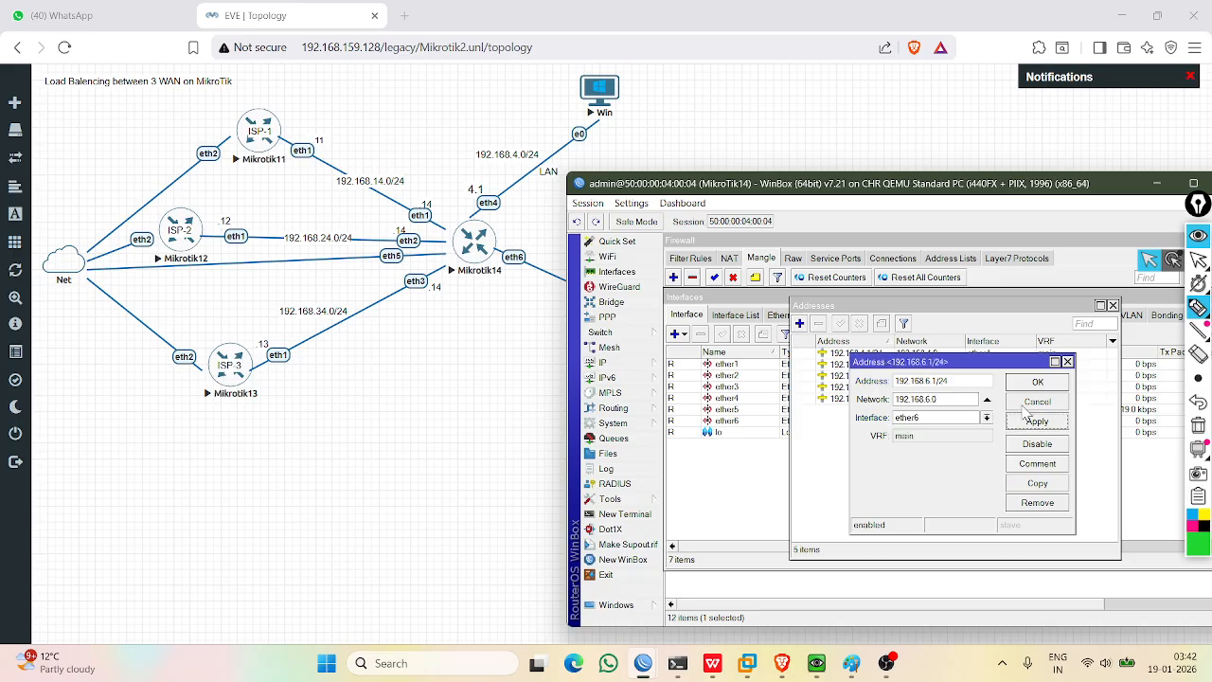
click(1036, 383)
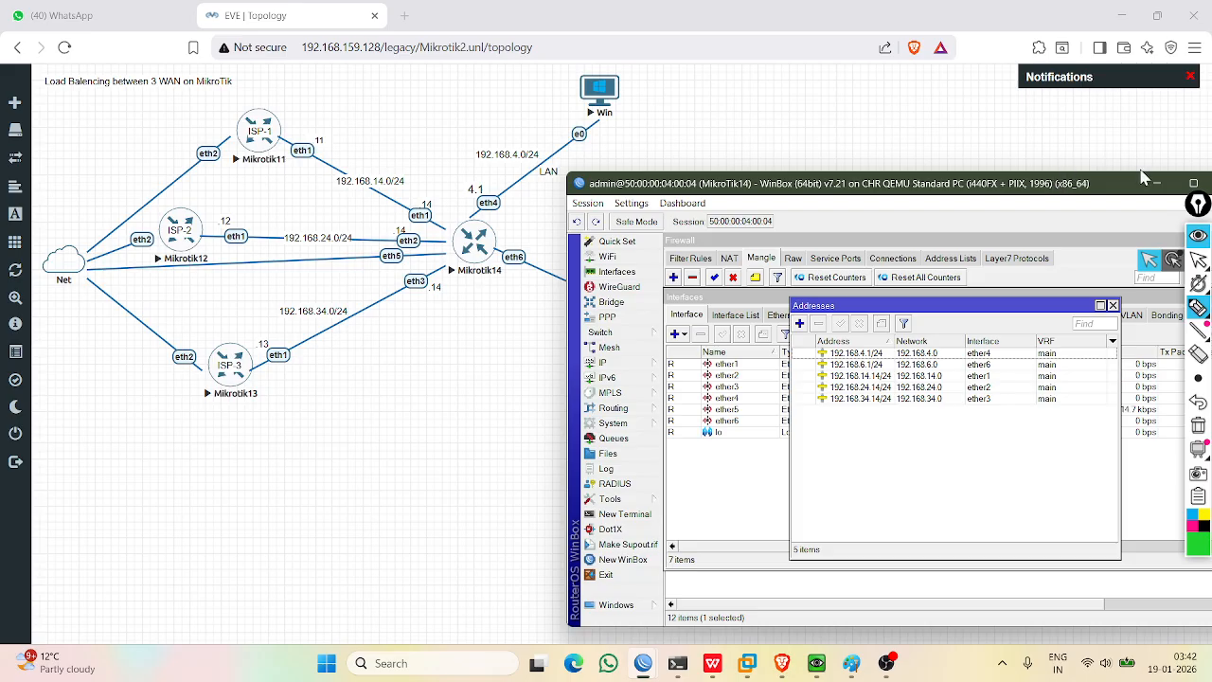
Switch to the EVE topology and add the text label 192.168.6.0/24 beside the Mikrotik14 eth6 link.
click(1157, 183)
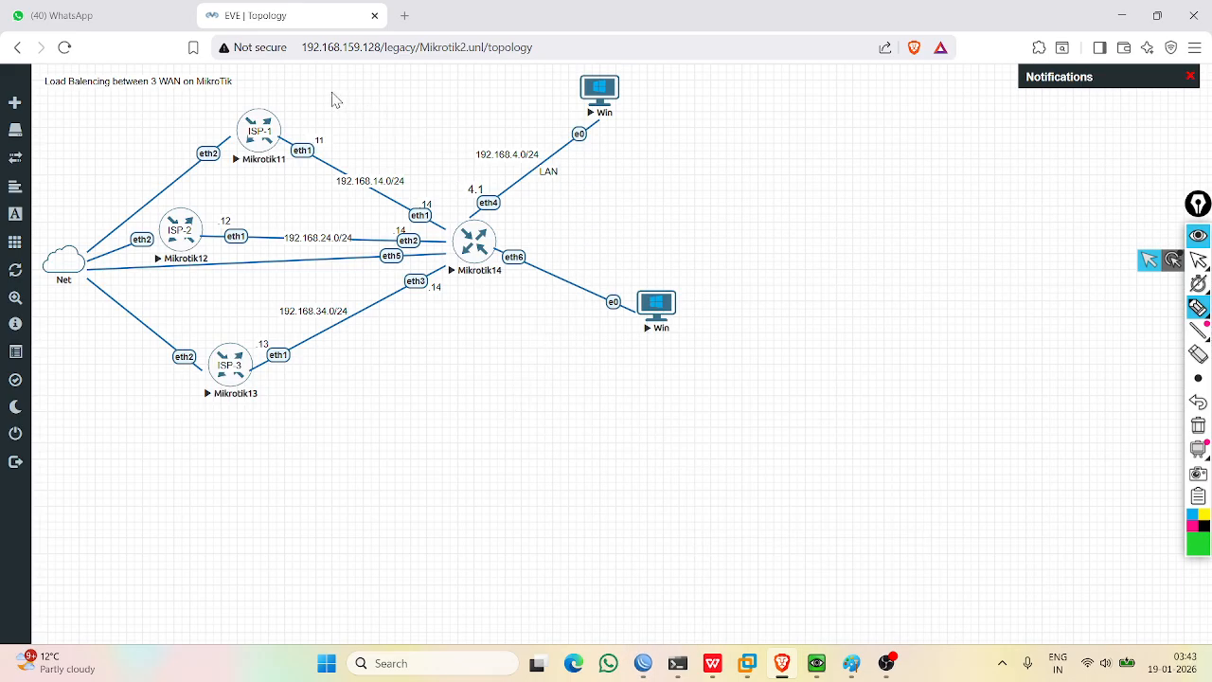
right_click(695, 163)
click(743, 293)
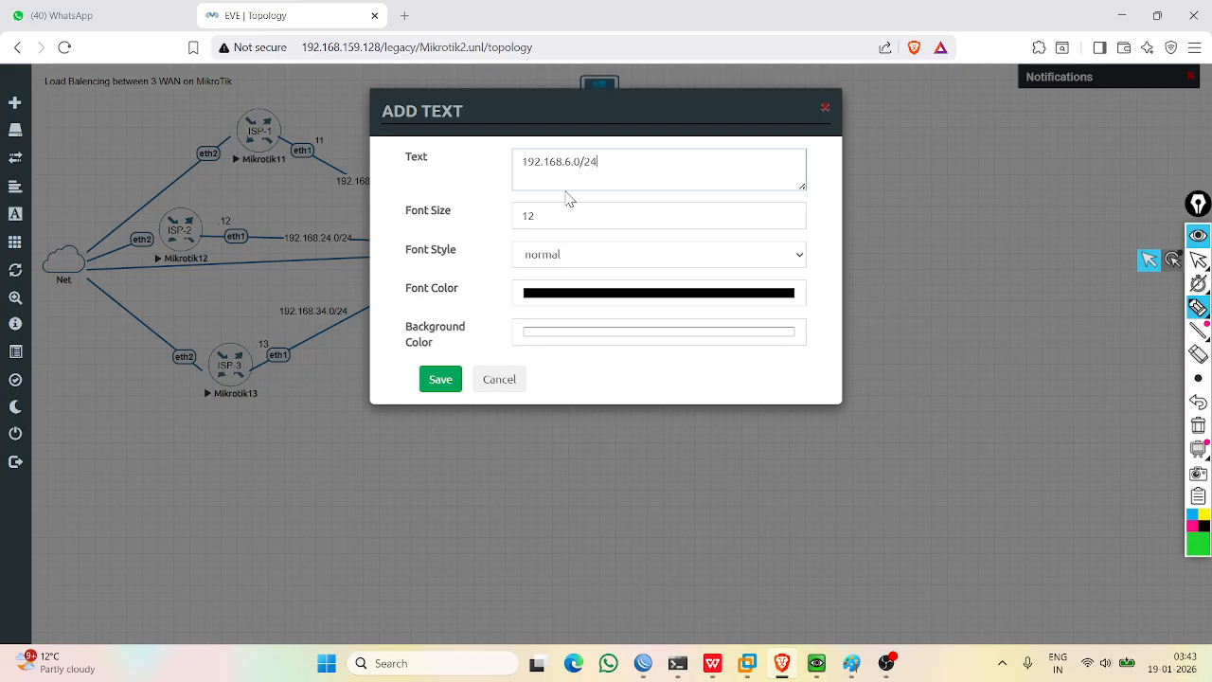
click(449, 385)
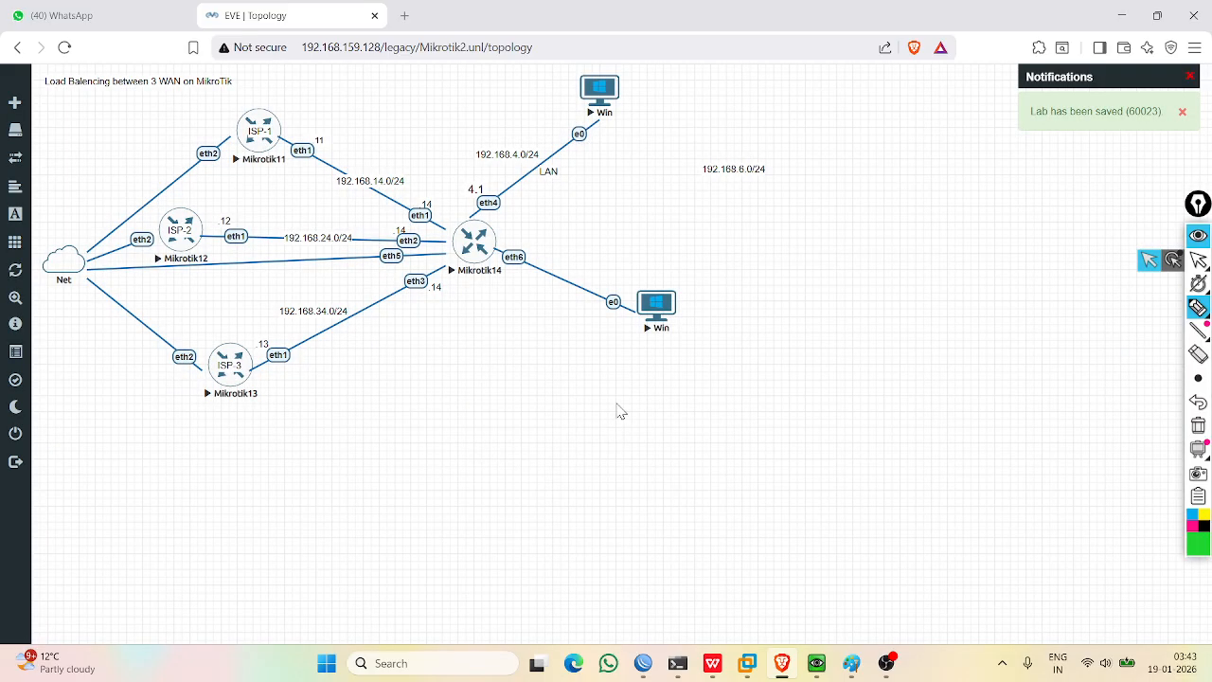
drag(728, 170, 582, 266)
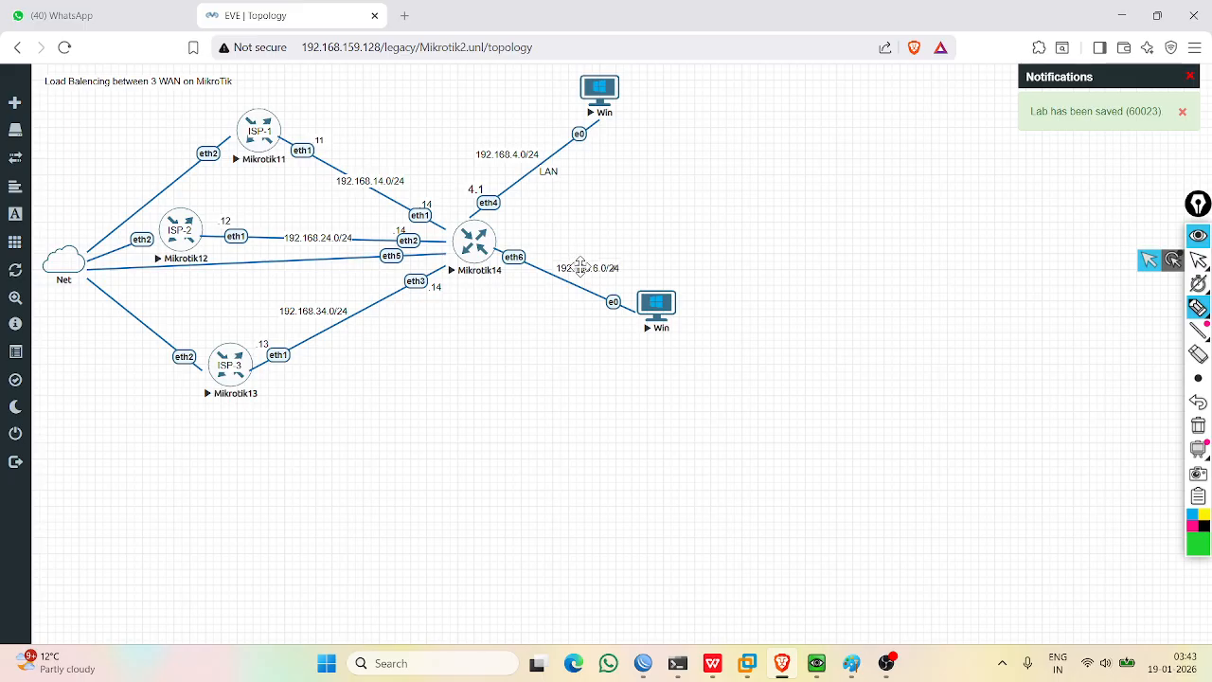
Add the text label lan2 to the topology and place it just below the eth6 link.
right_click(547, 371)
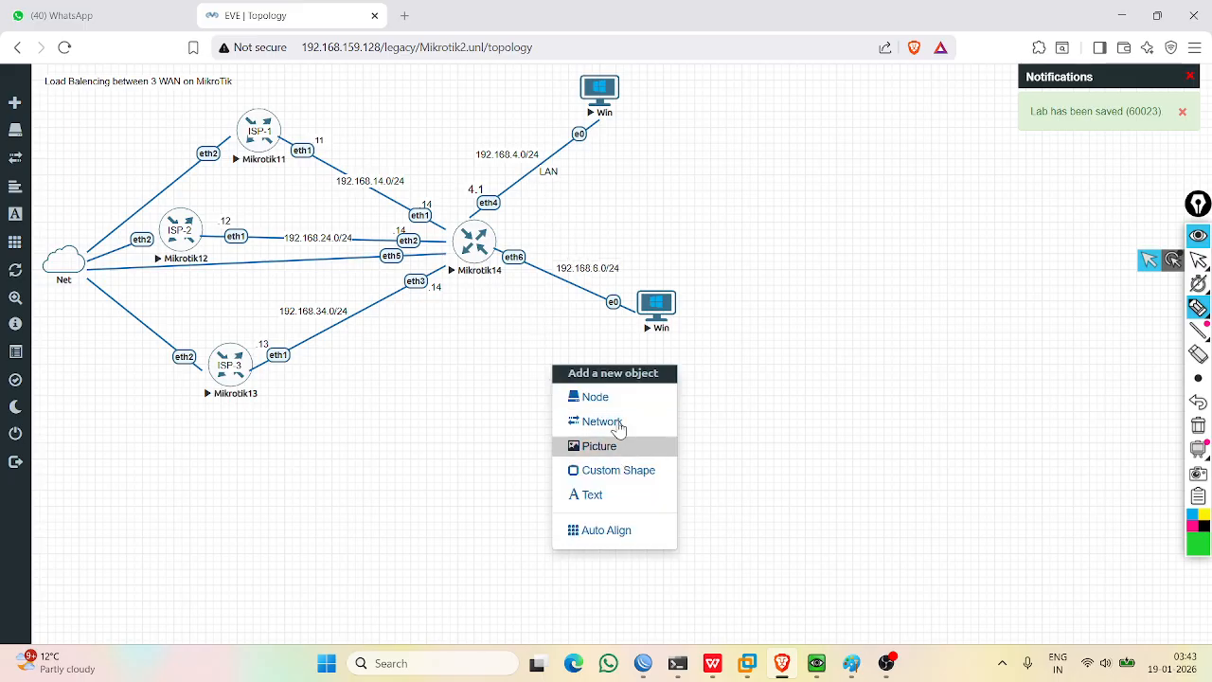
click(610, 495)
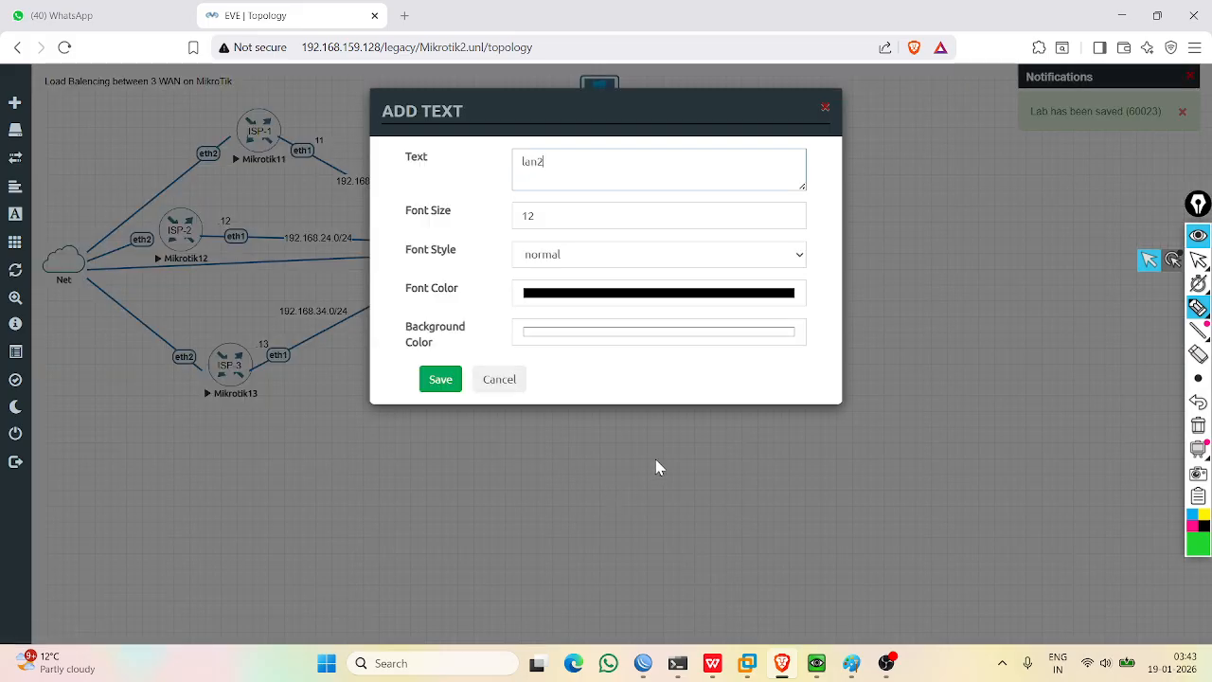
click(440, 380)
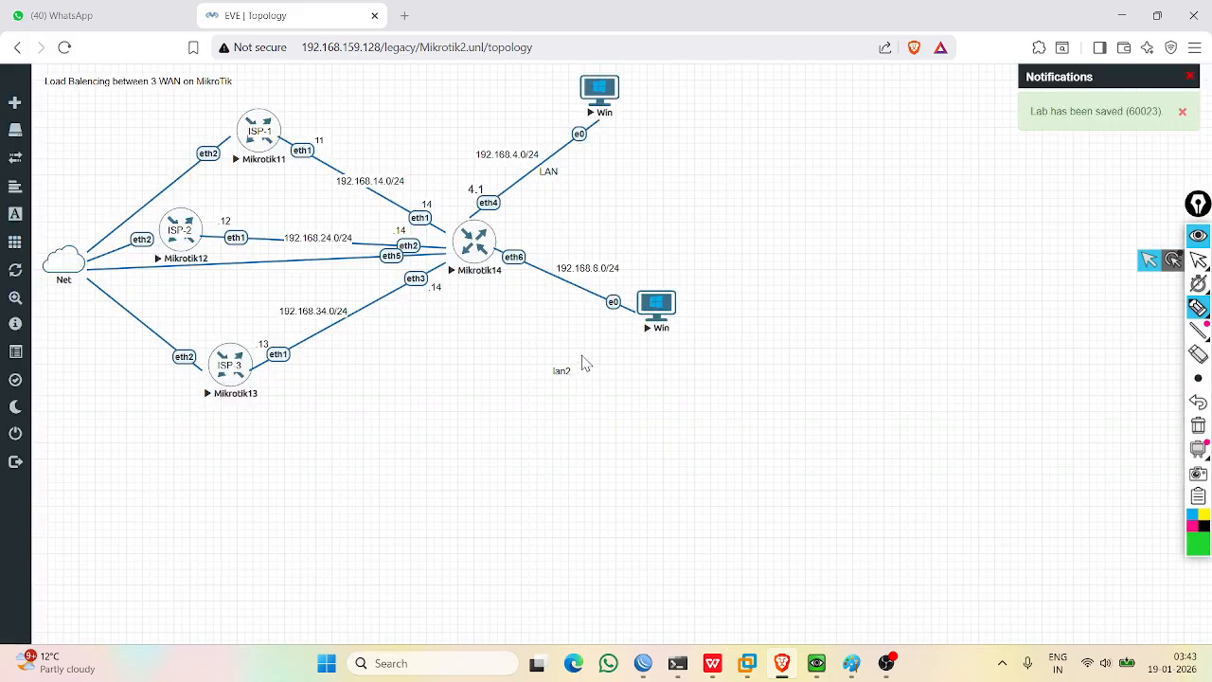
drag(554, 375, 546, 295)
Return to Mikrotik14's mangle rules in WinBox and set the incoming interface of prerouting mark connection rule 6 to ether4.
mouse_move(636, 665)
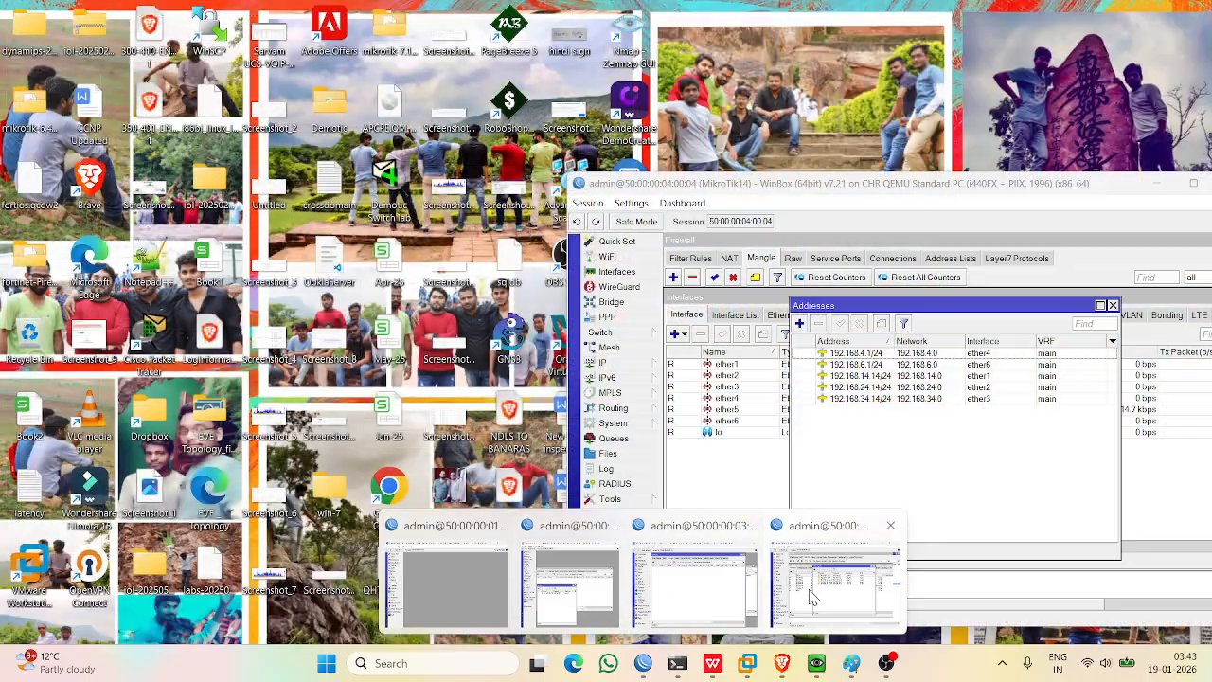
click(692, 583)
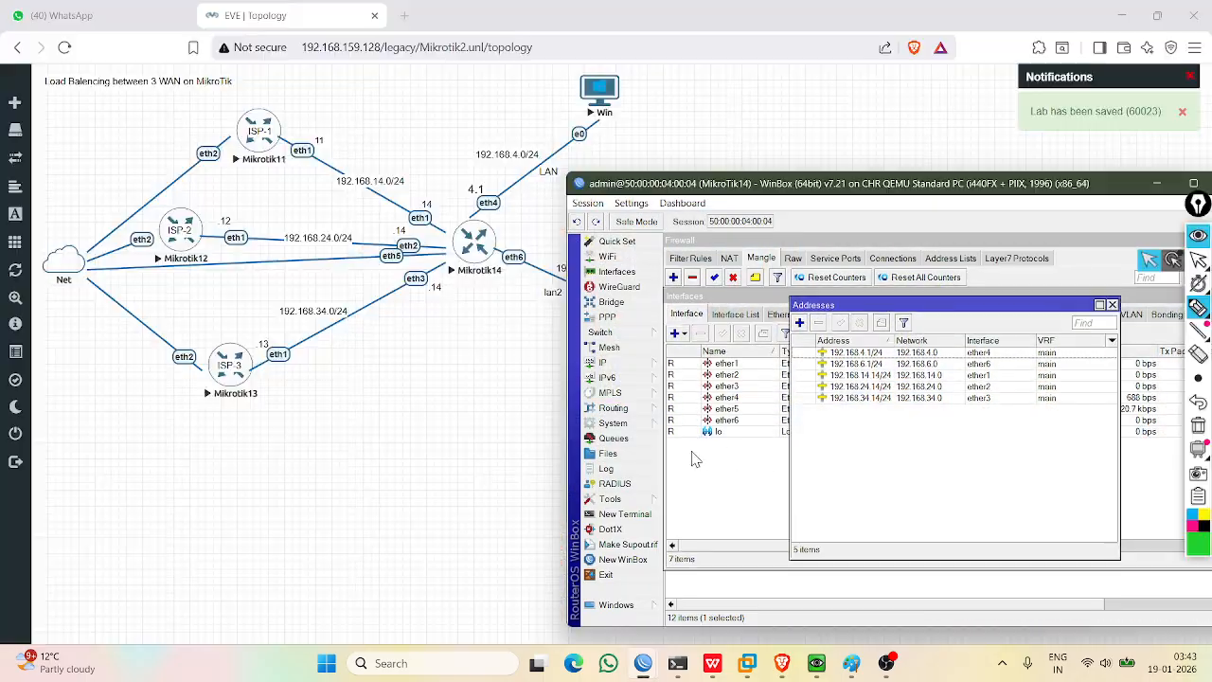
click(616, 362)
click(697, 316)
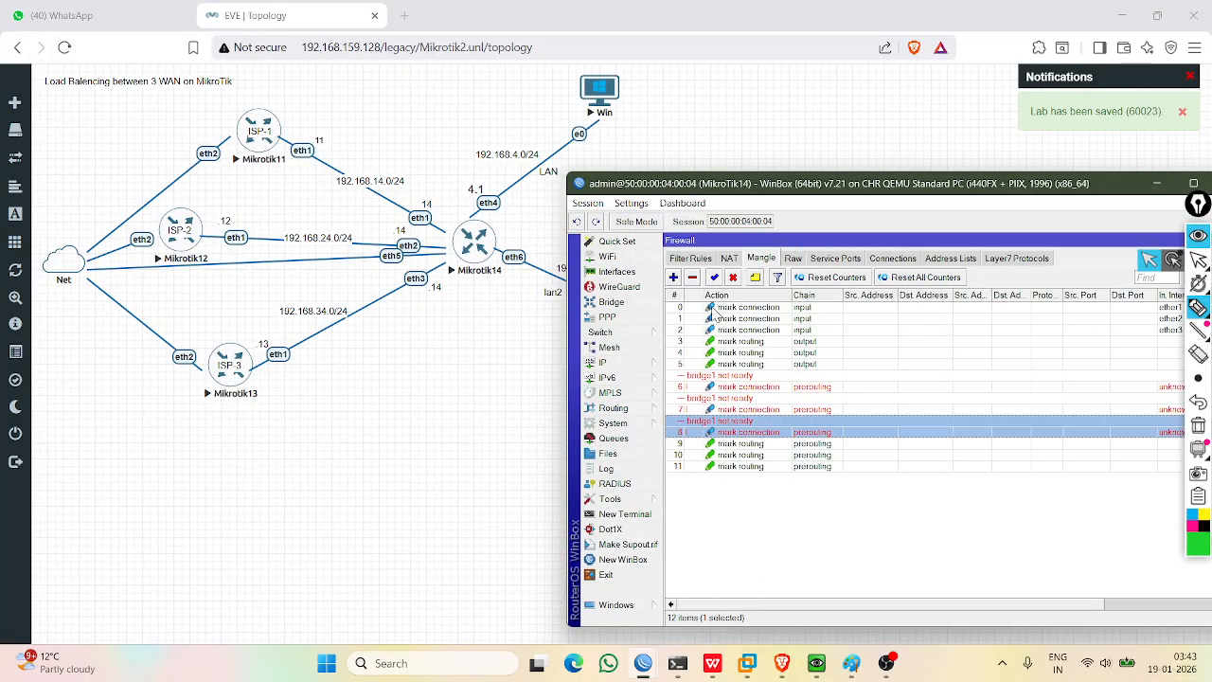
double_click(743, 388)
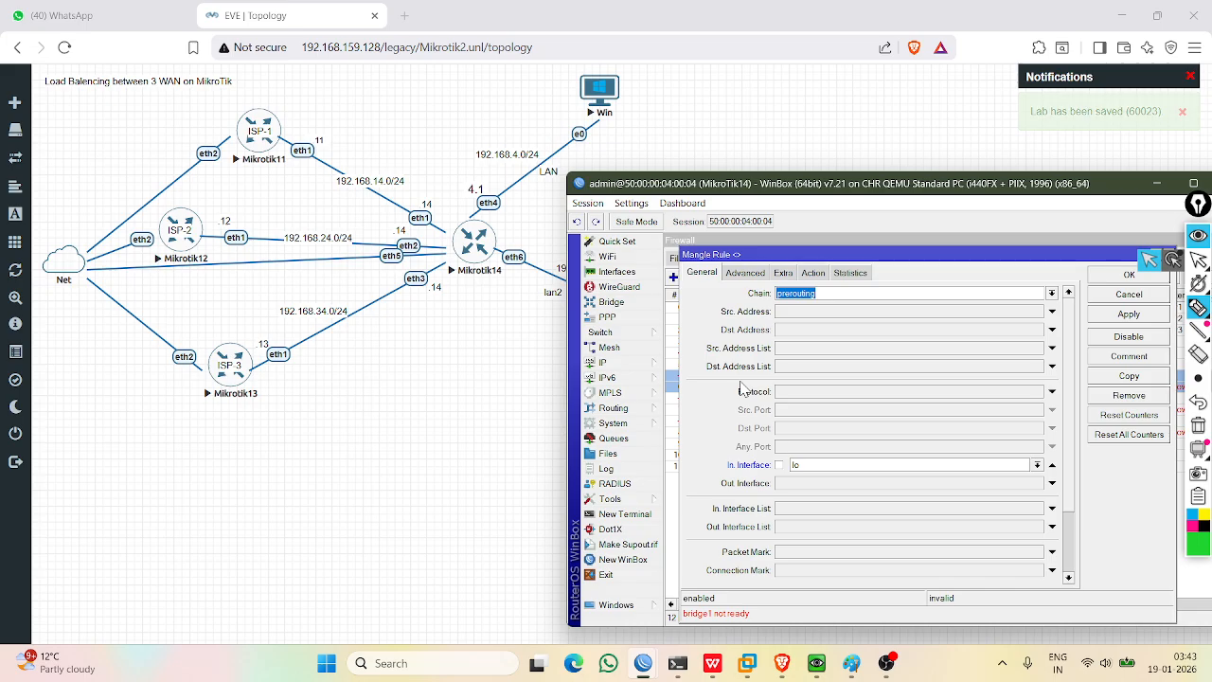
click(862, 465)
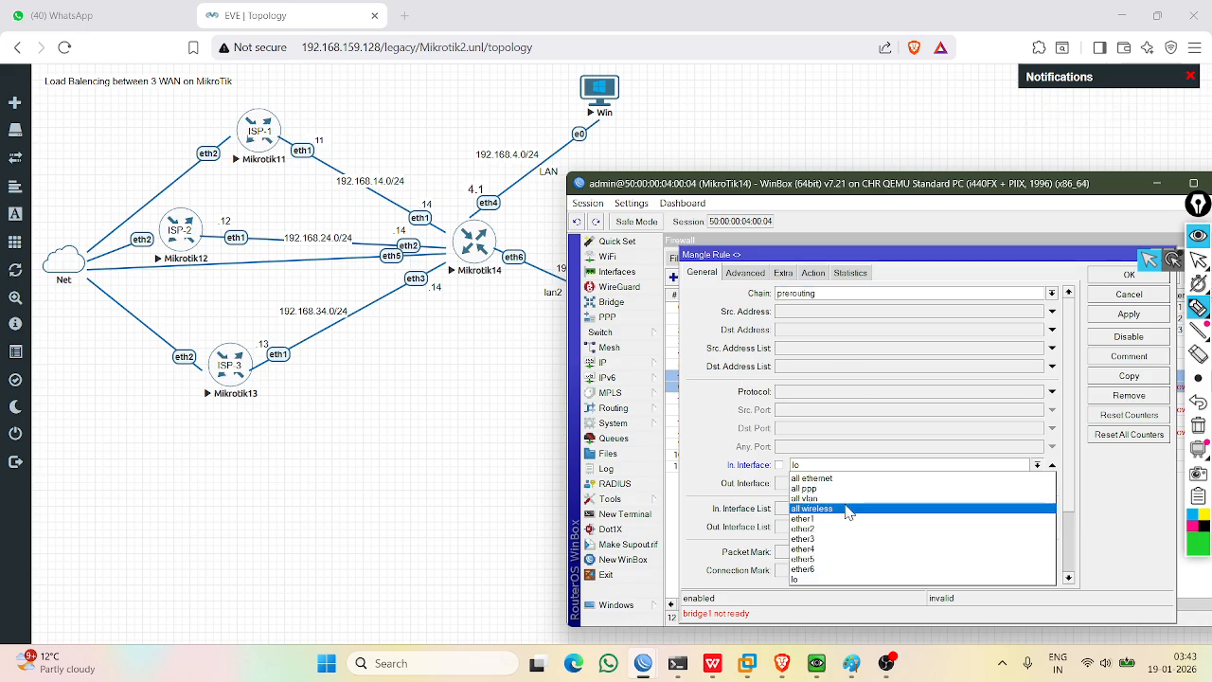
click(811, 550)
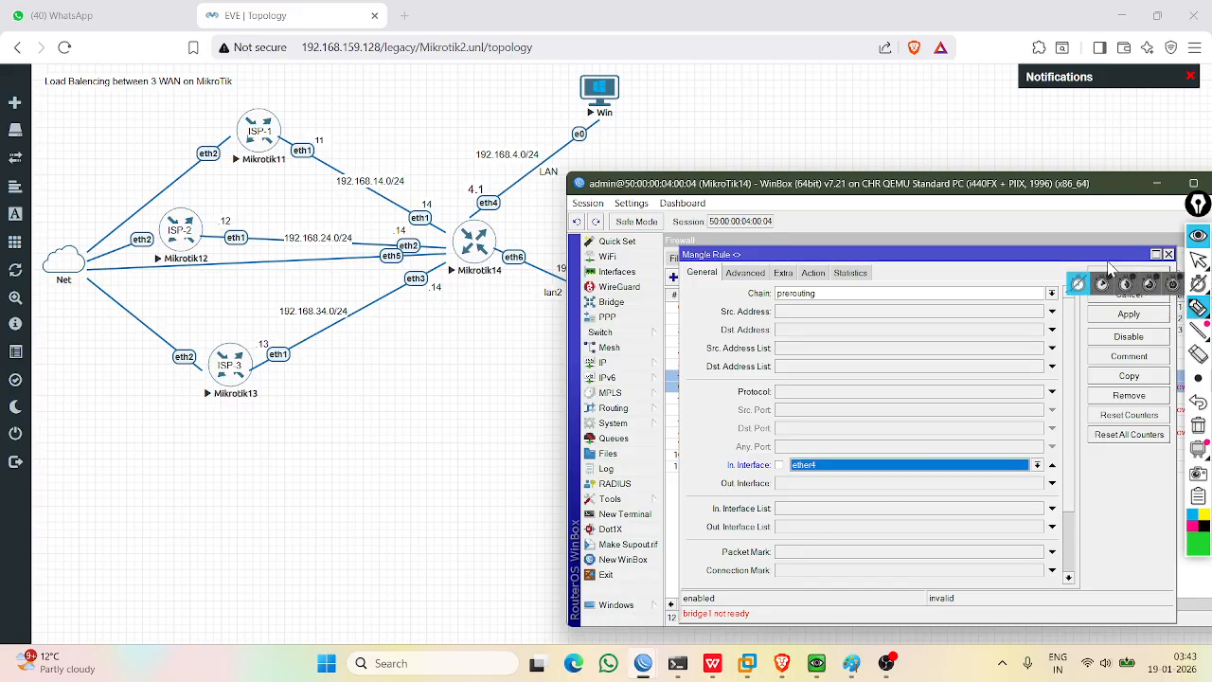
drag(1068, 202, 984, 216)
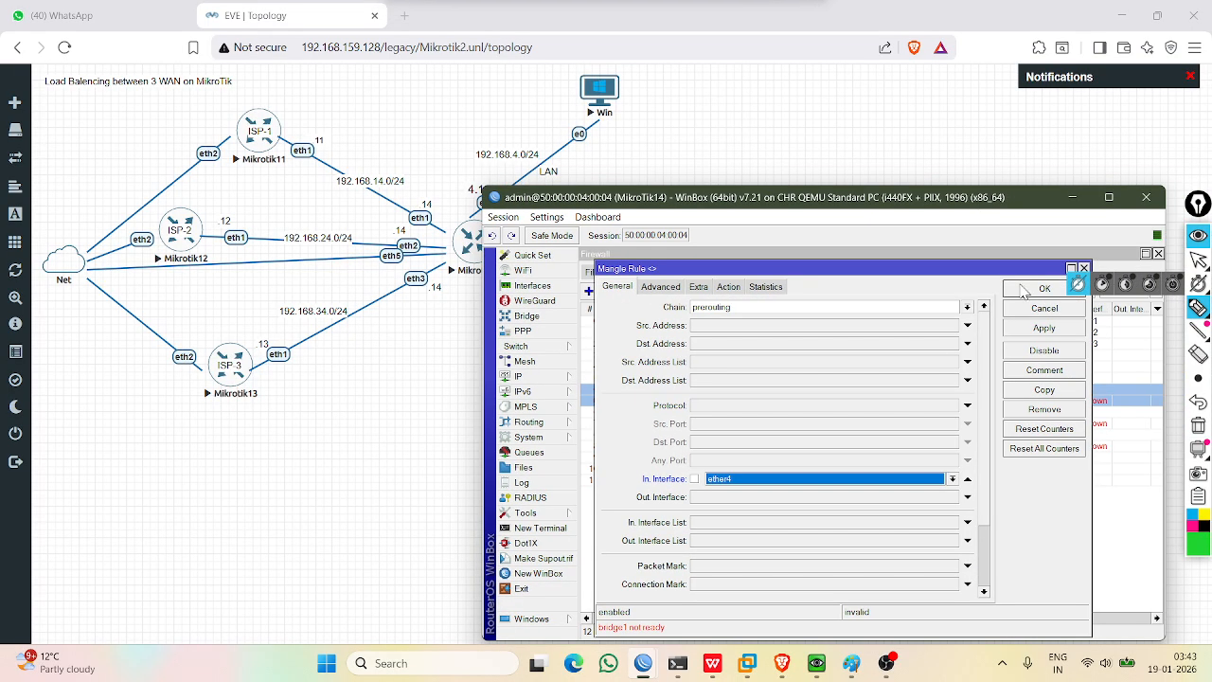
click(1034, 293)
Set the incoming interface of prerouting mark connection rules 7 and 8 to ether4.
double_click(771, 413)
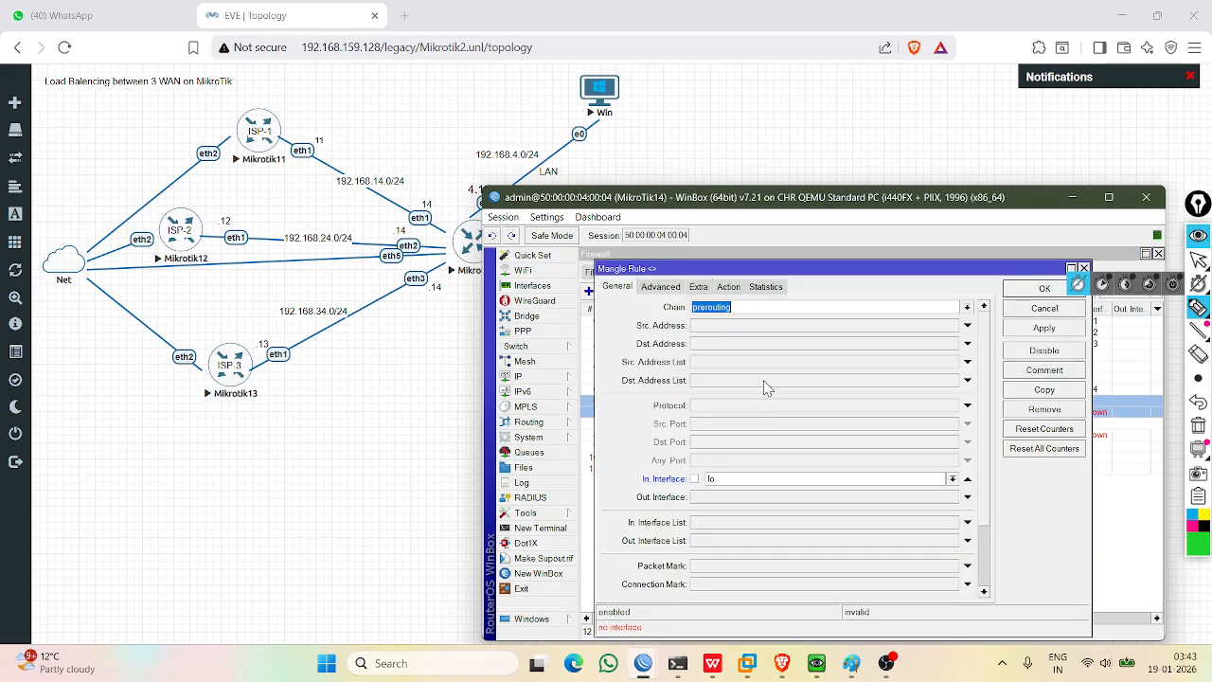
click(741, 481)
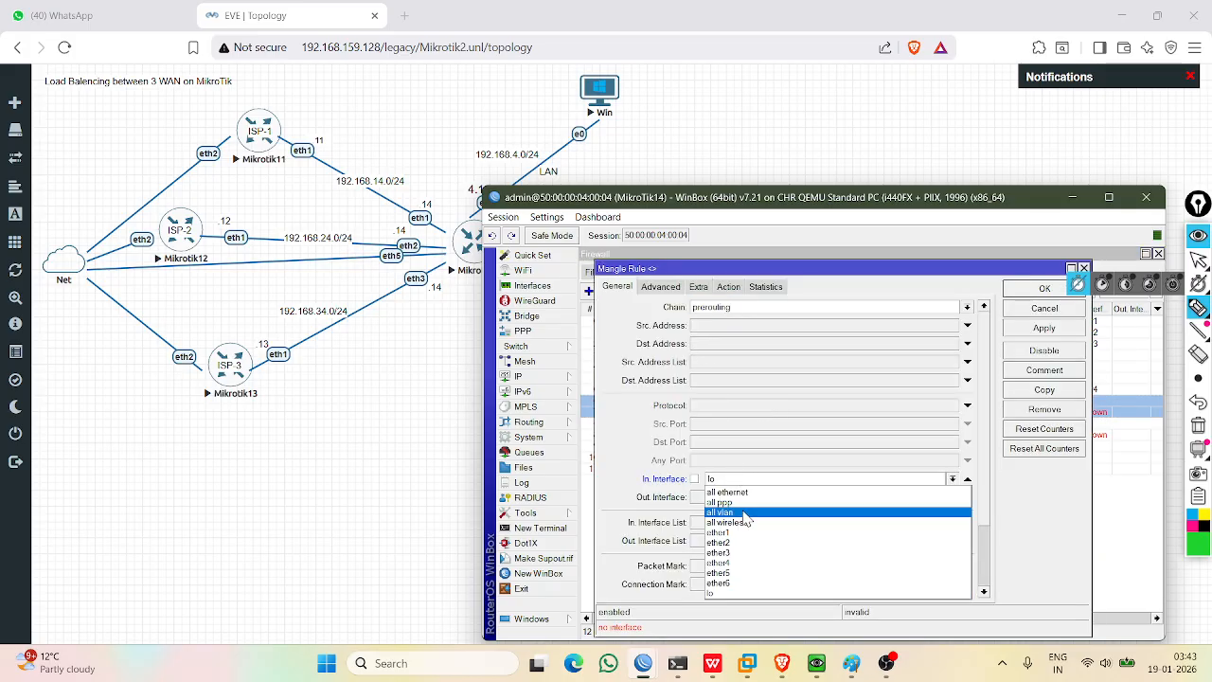
click(736, 564)
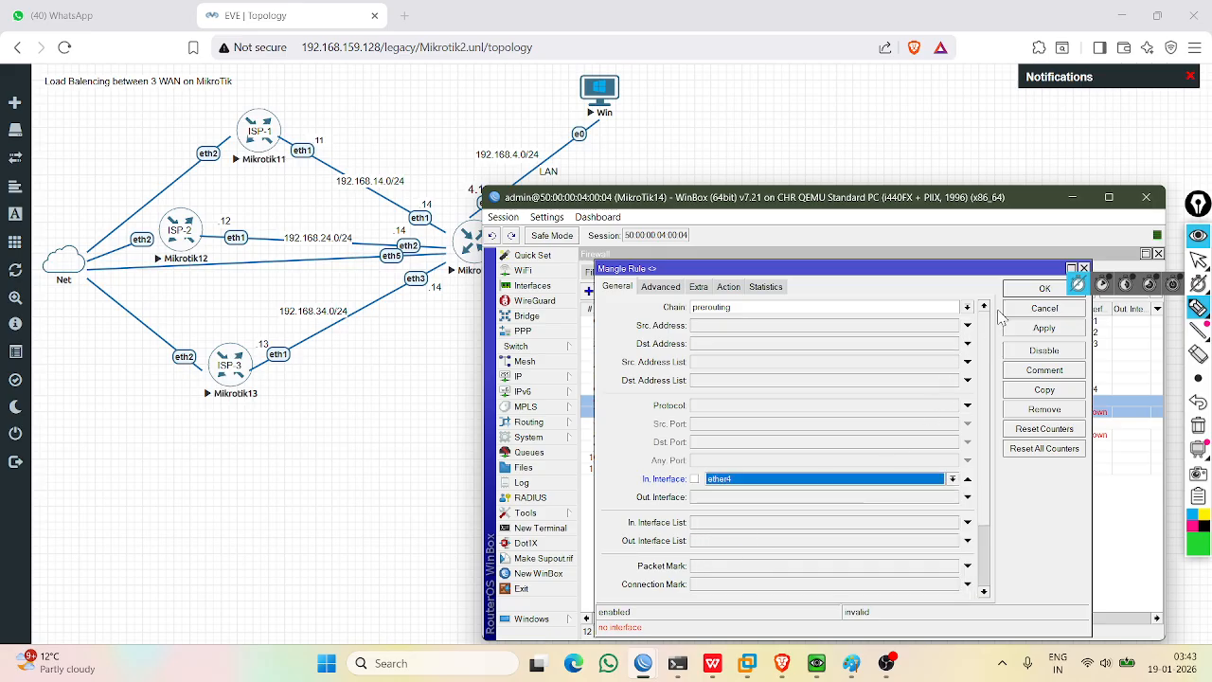
click(1028, 290)
double_click(711, 424)
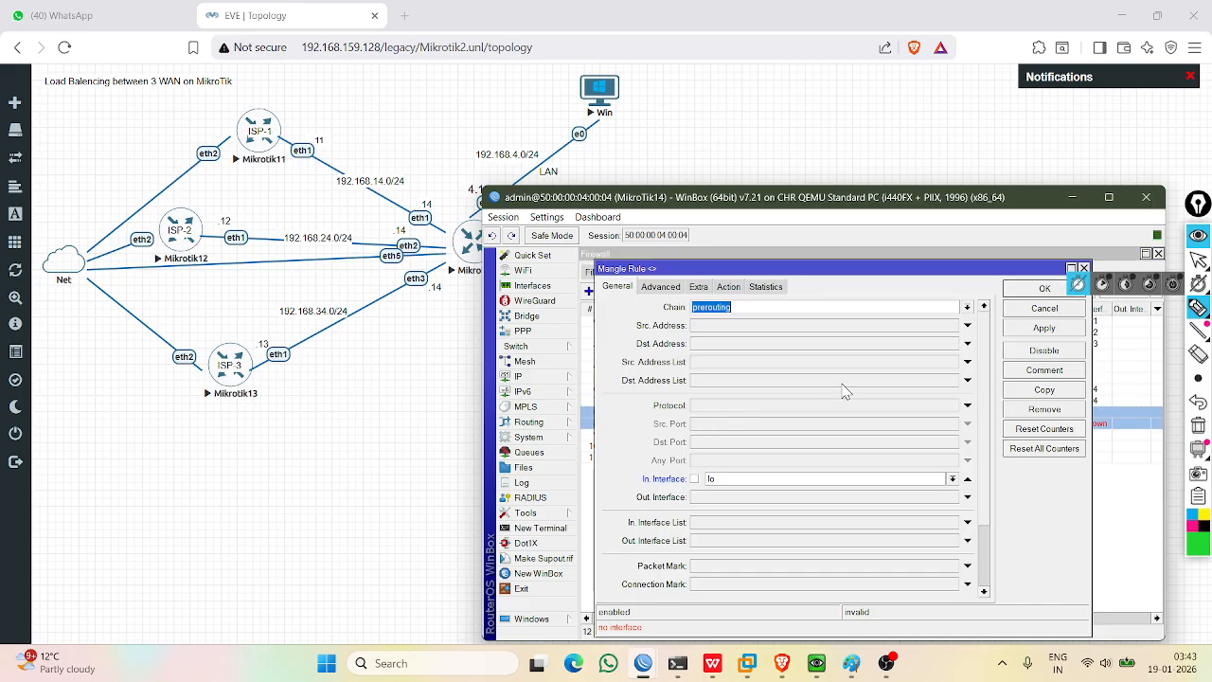
click(797, 481)
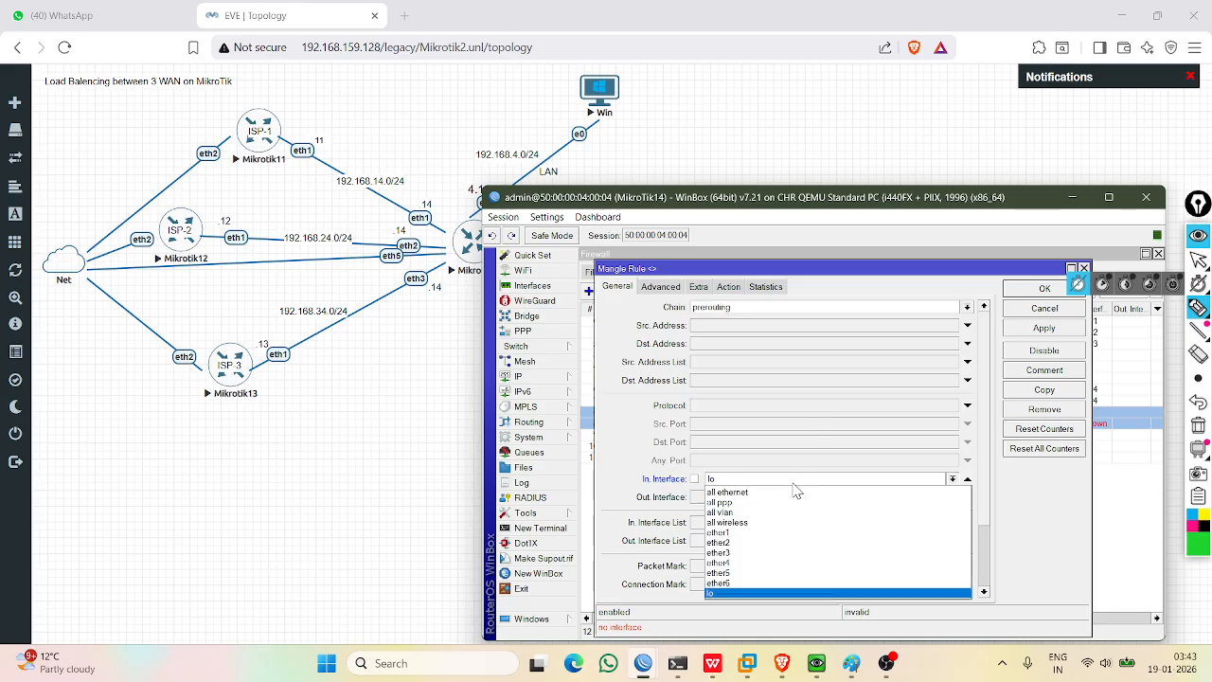
click(749, 563)
click(1044, 288)
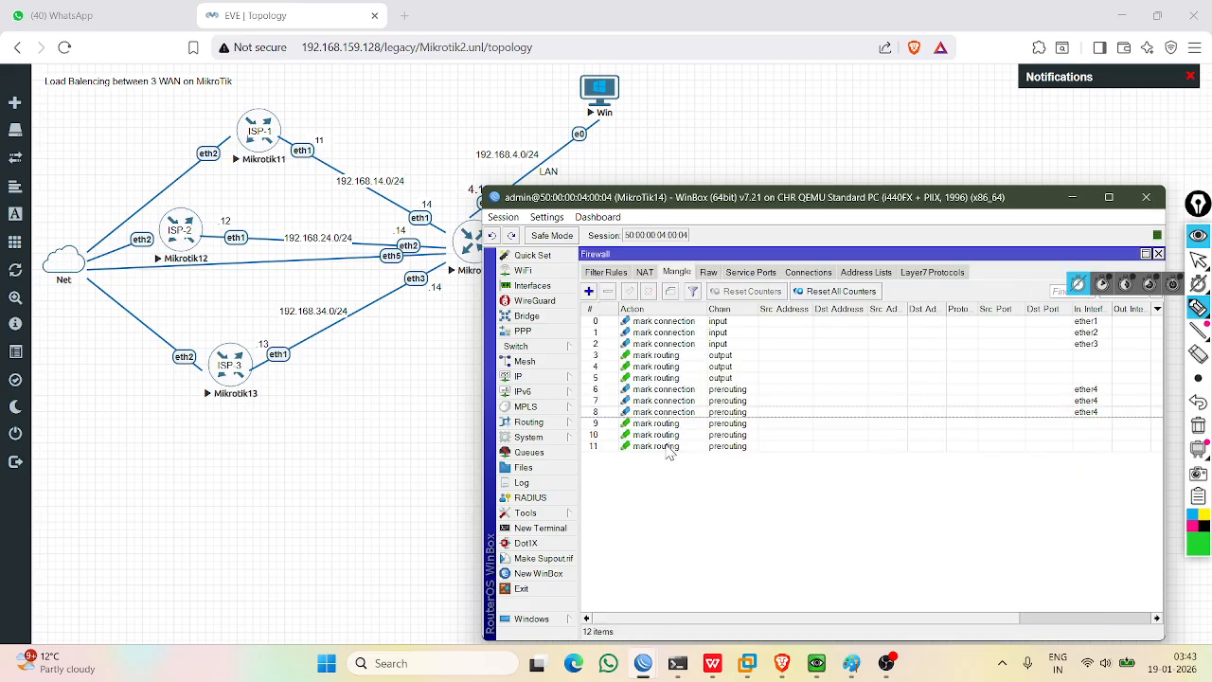
drag(669, 205, 848, 192)
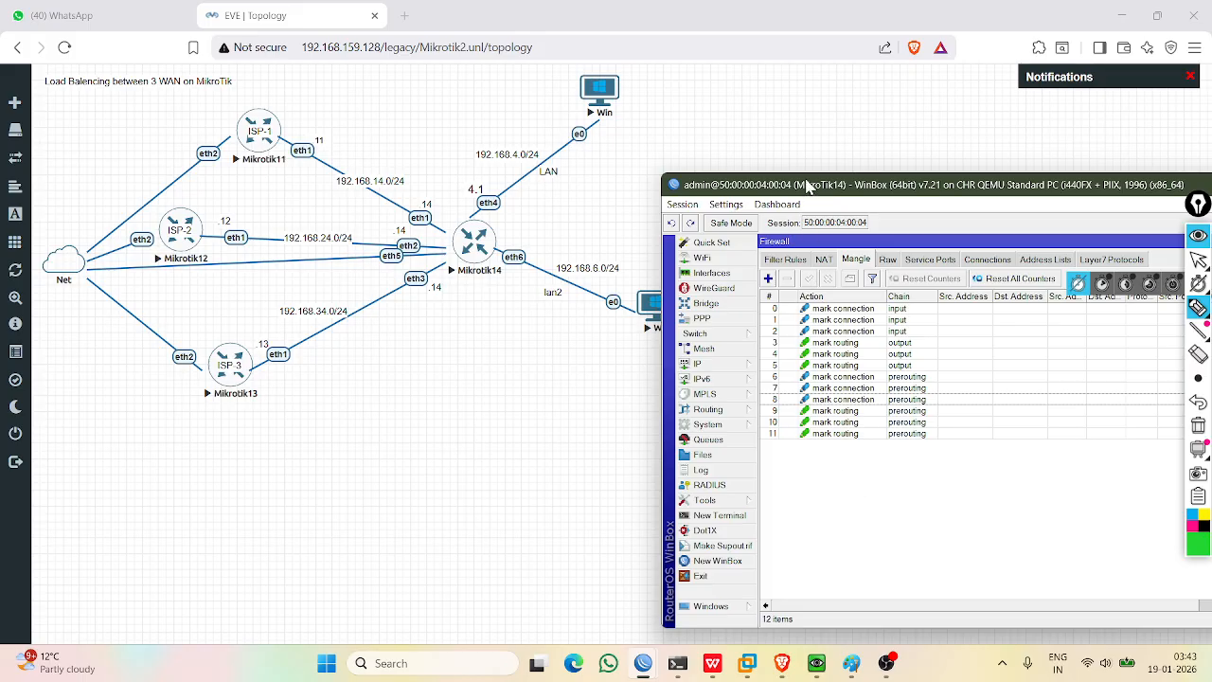
drag(806, 191, 780, 192)
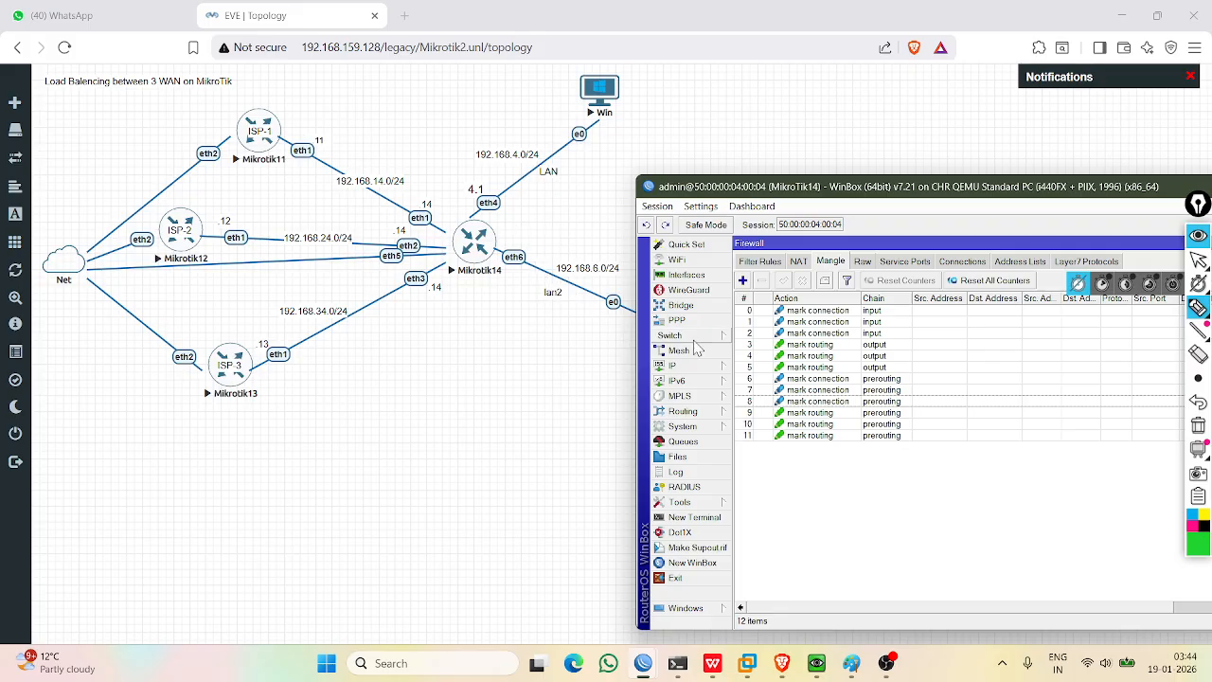
click(810, 434)
click(806, 401)
click(808, 426)
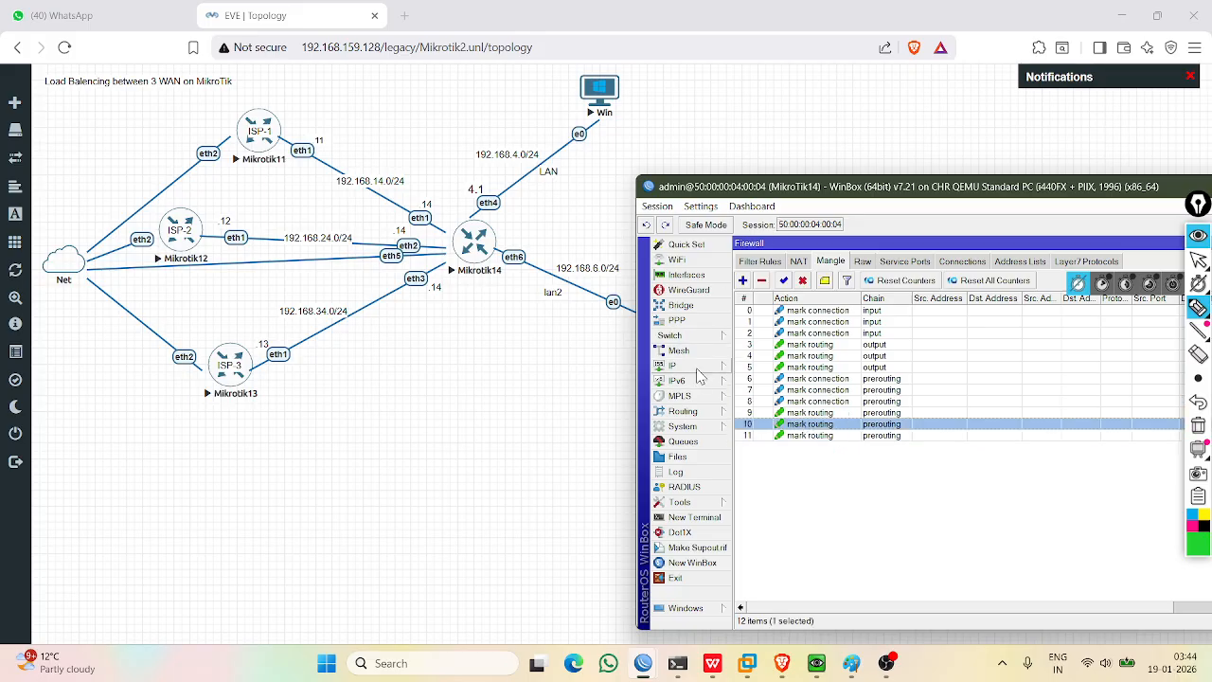
click(677, 369)
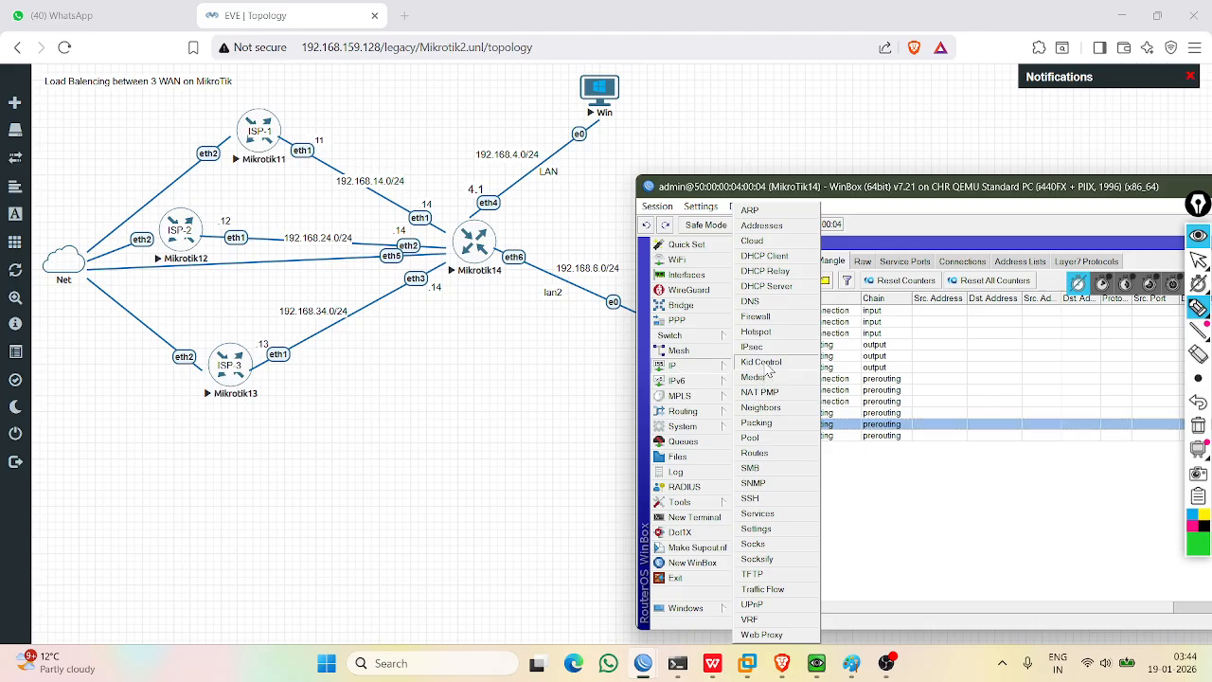
click(755, 316)
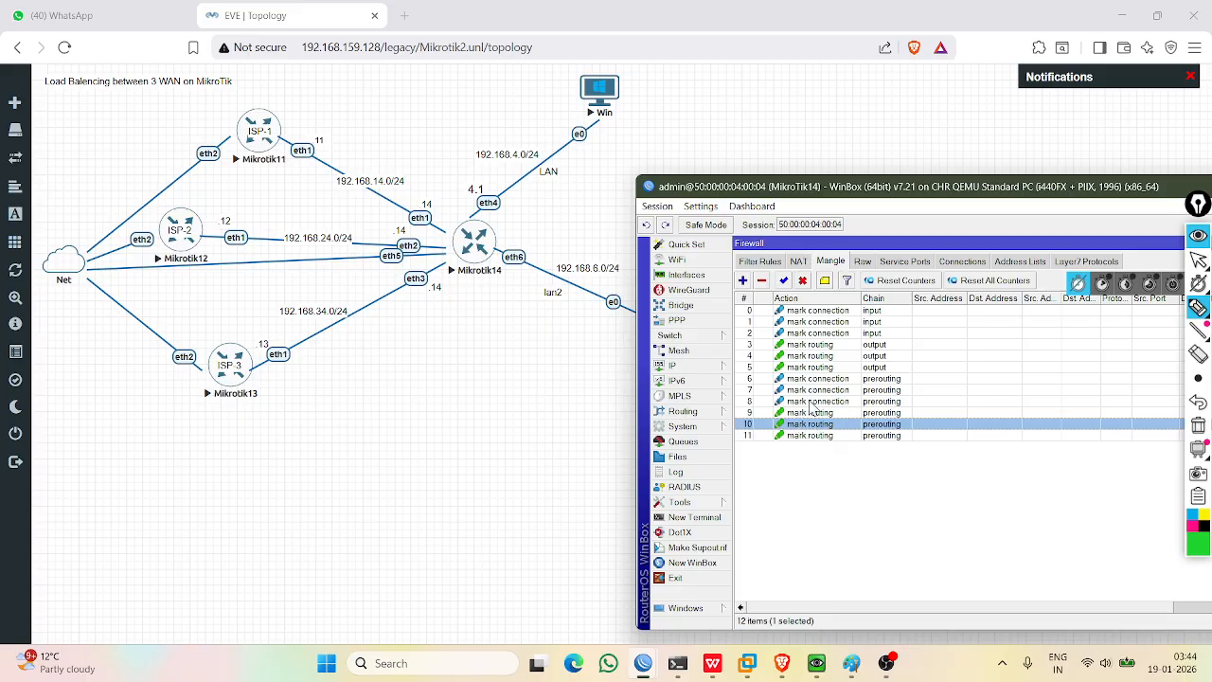
Open the router's interface list members and remove the ether4 and ether6 entries from LAN.
click(686, 274)
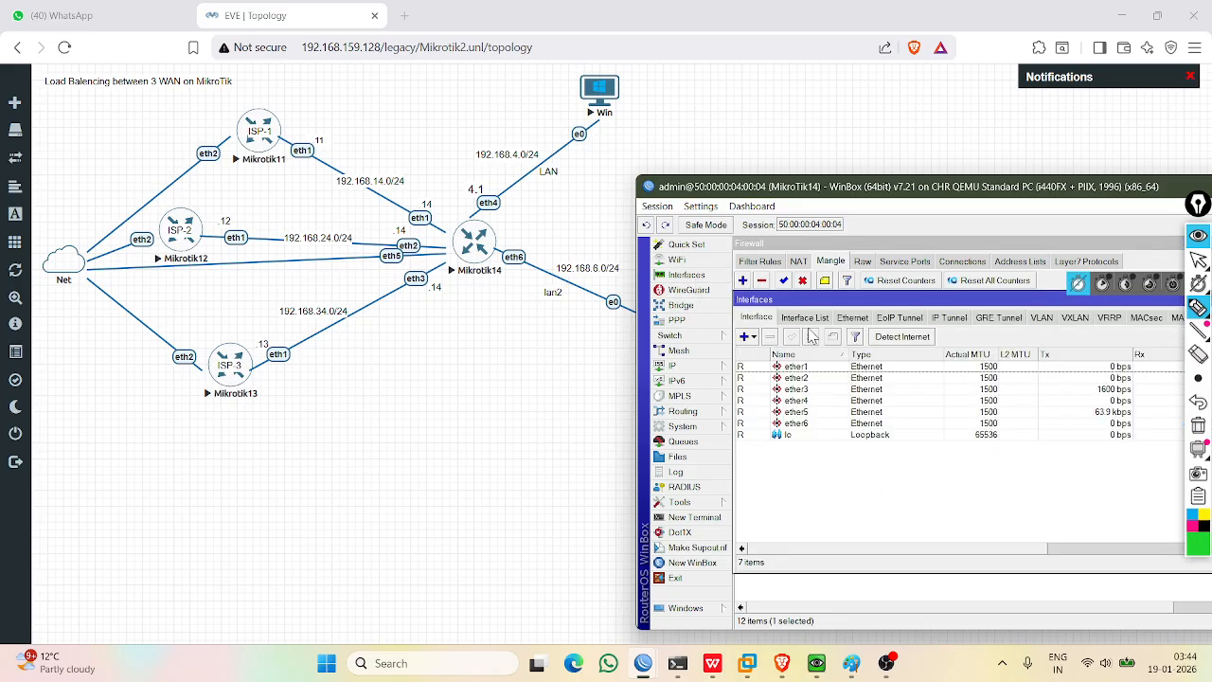
click(804, 318)
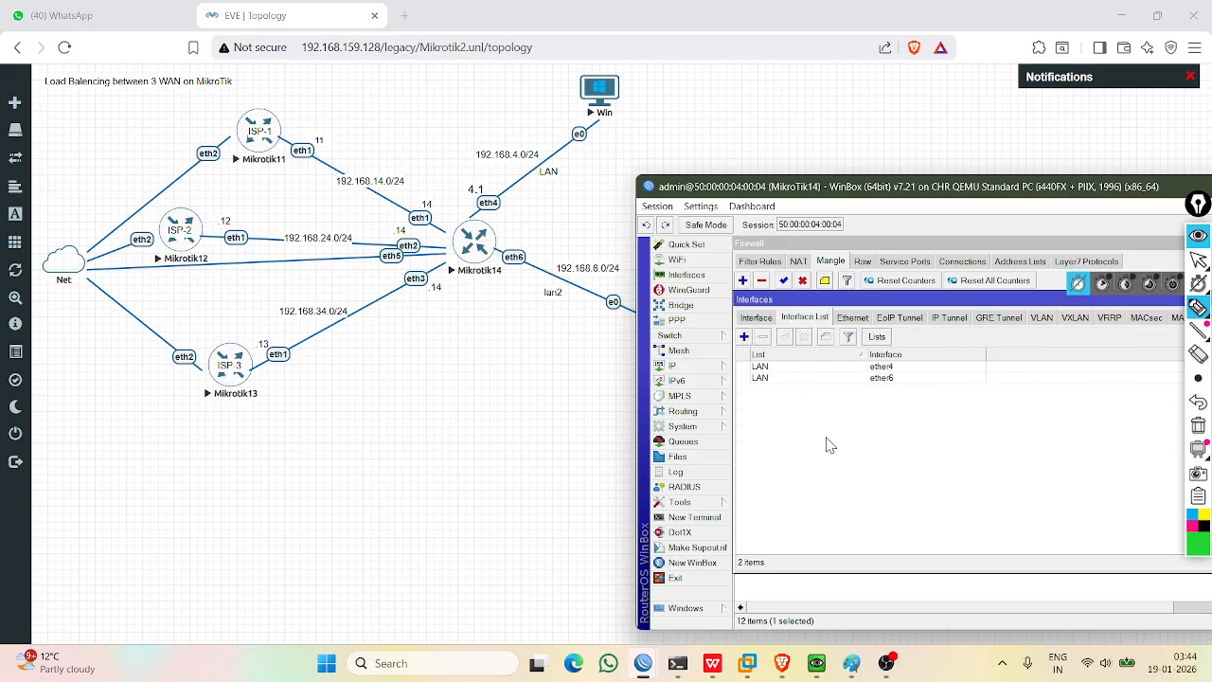
click(780, 366)
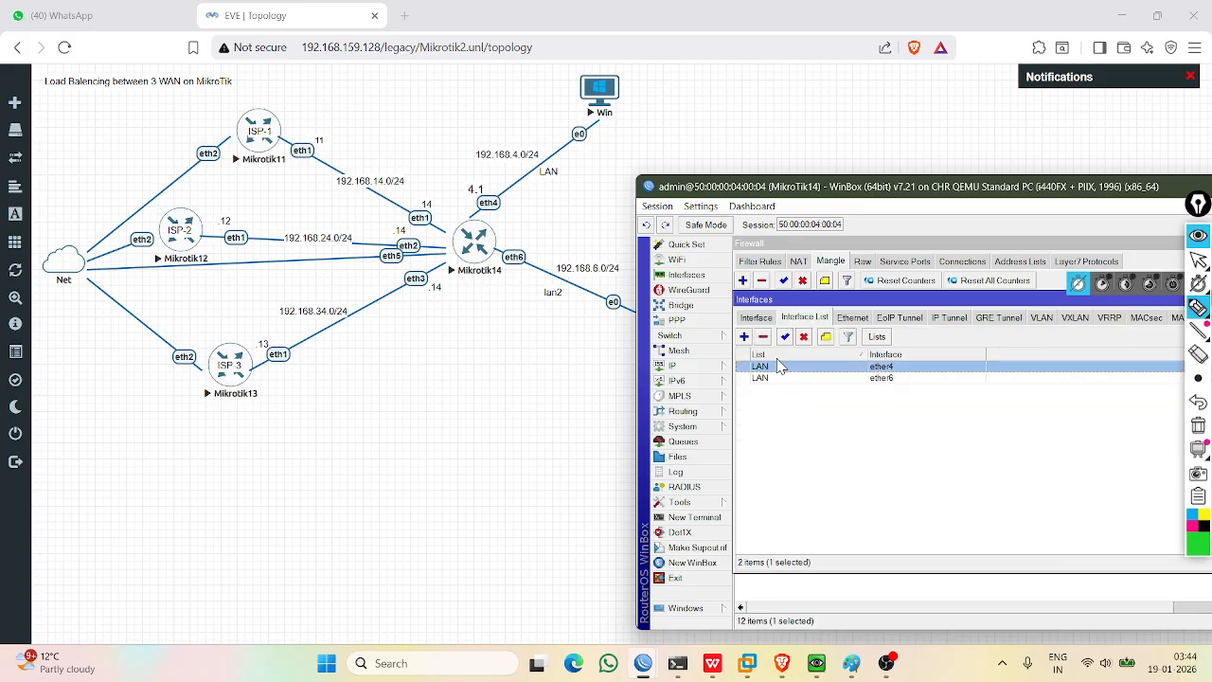
click(764, 338)
click(770, 366)
click(764, 337)
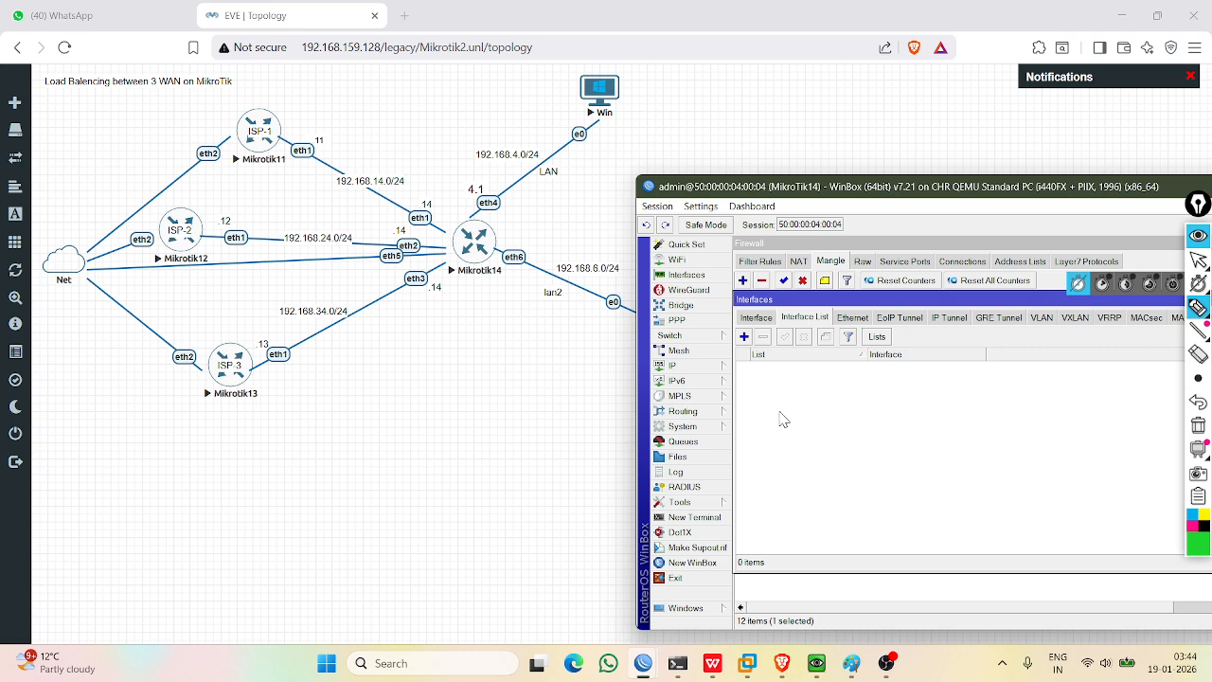
Delete the LAN list from the router's interface list definitions.
click(877, 337)
click(985, 358)
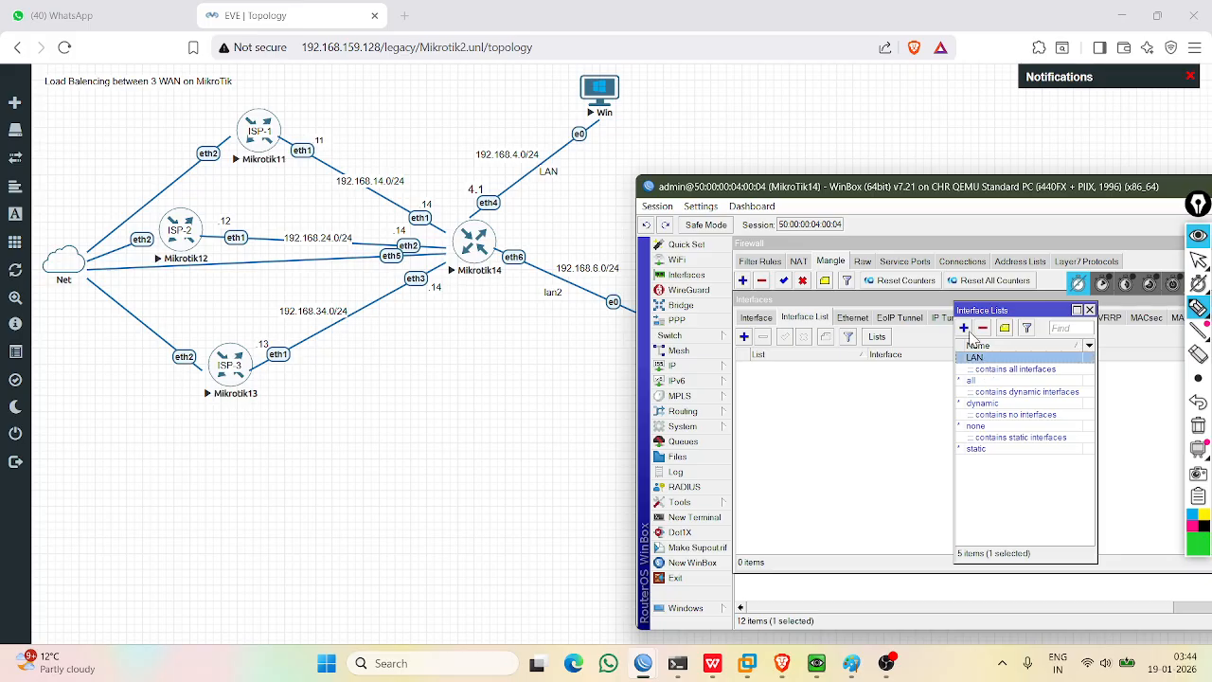
click(983, 327)
Create a new interface list named LAN.
drag(985, 315, 937, 340)
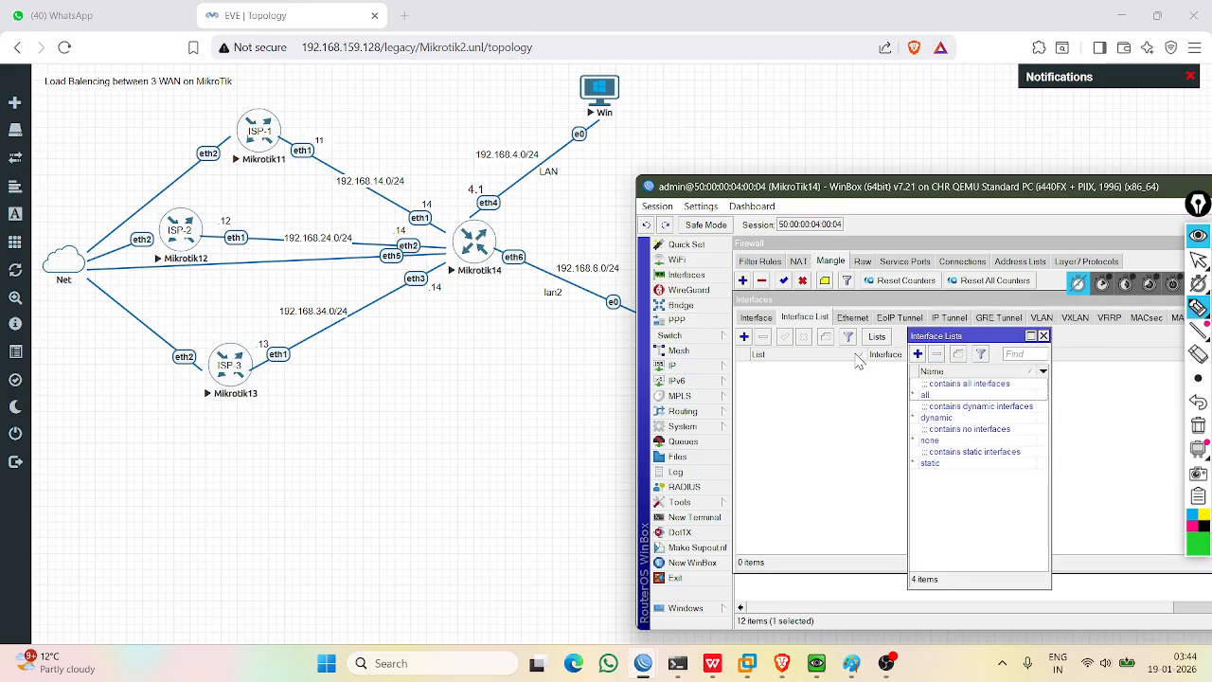
click(918, 355)
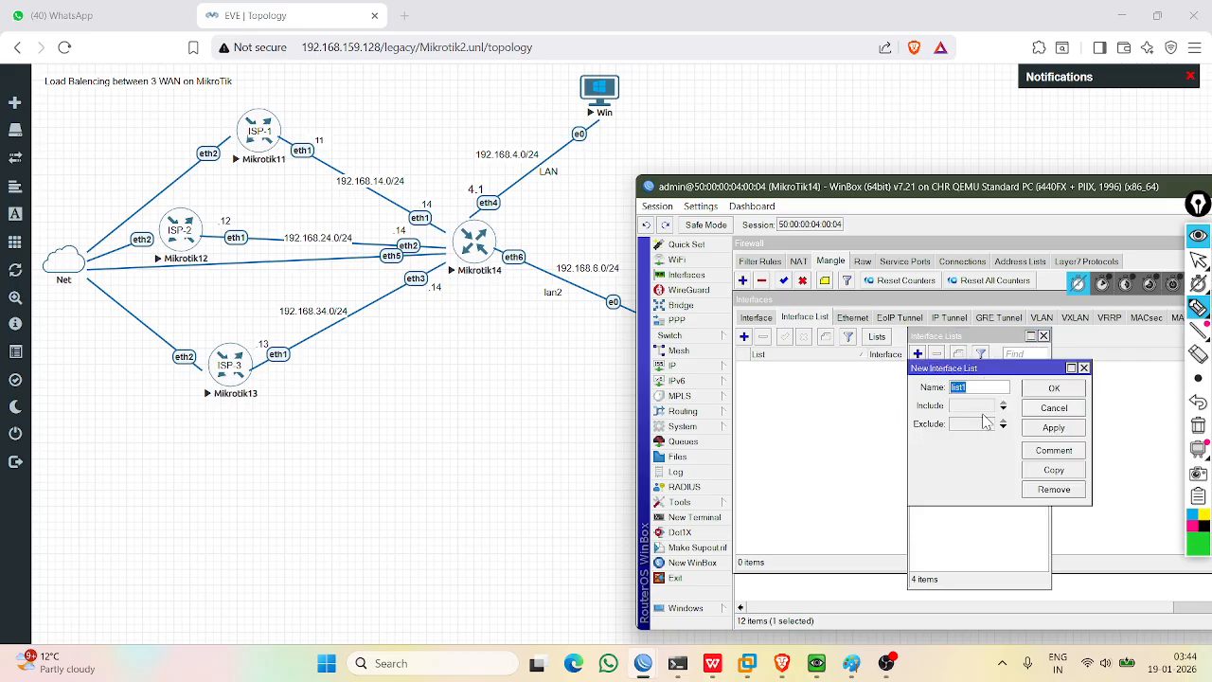
key(Caps_Lock)
text(LAN)
click(1034, 389)
Add ether4 as a member of the LAN interface list.
click(864, 417)
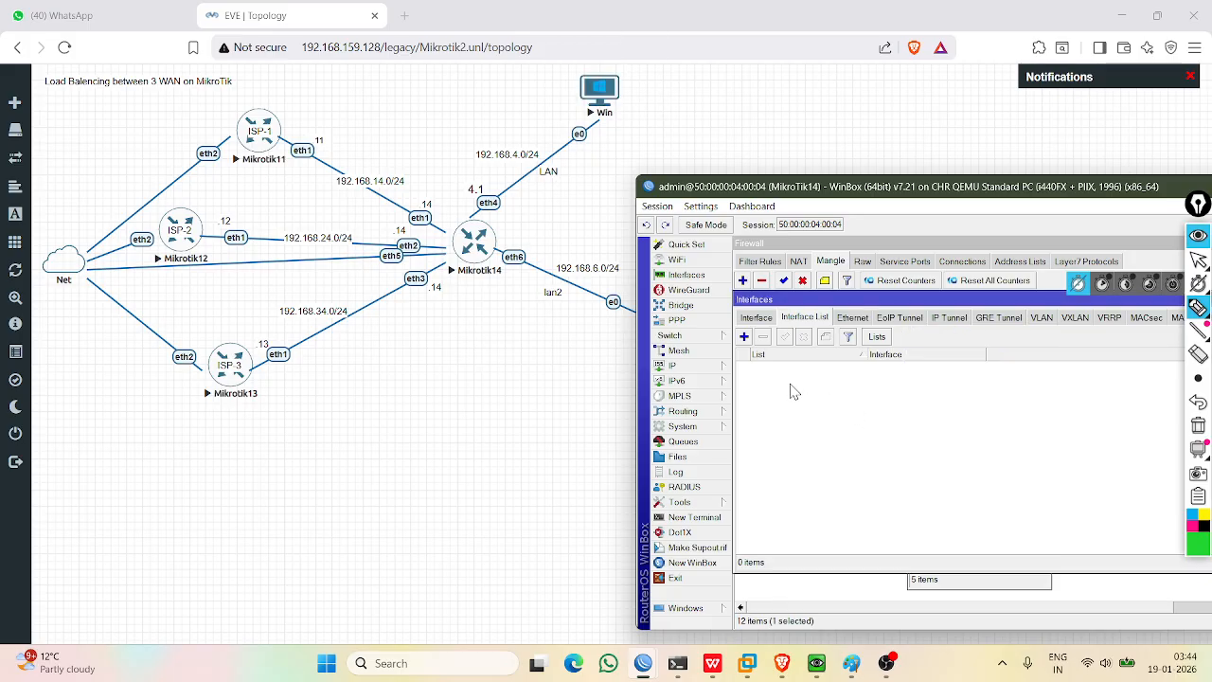
click(745, 337)
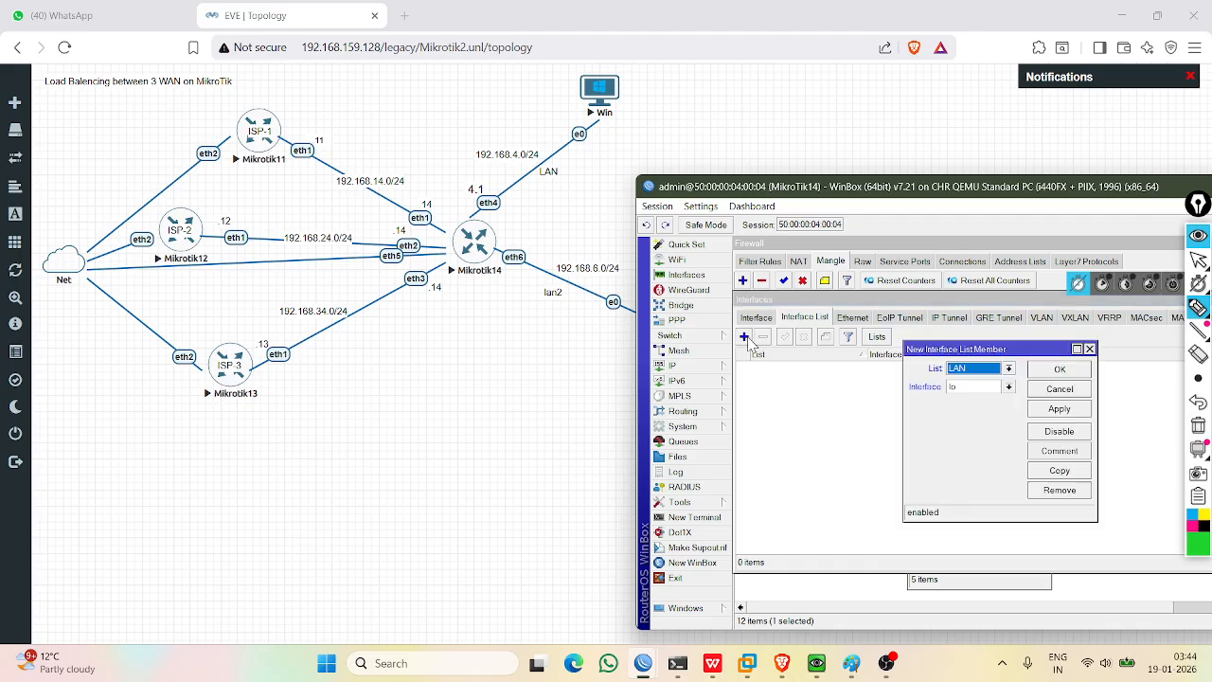
click(1008, 389)
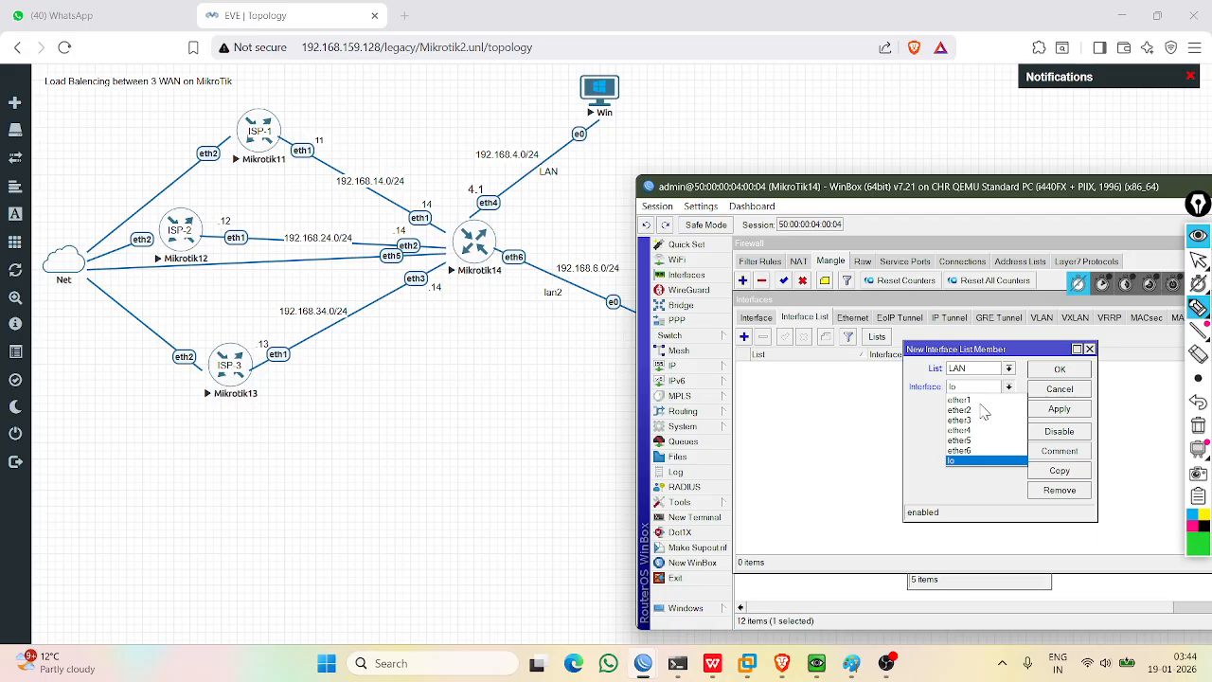
click(980, 430)
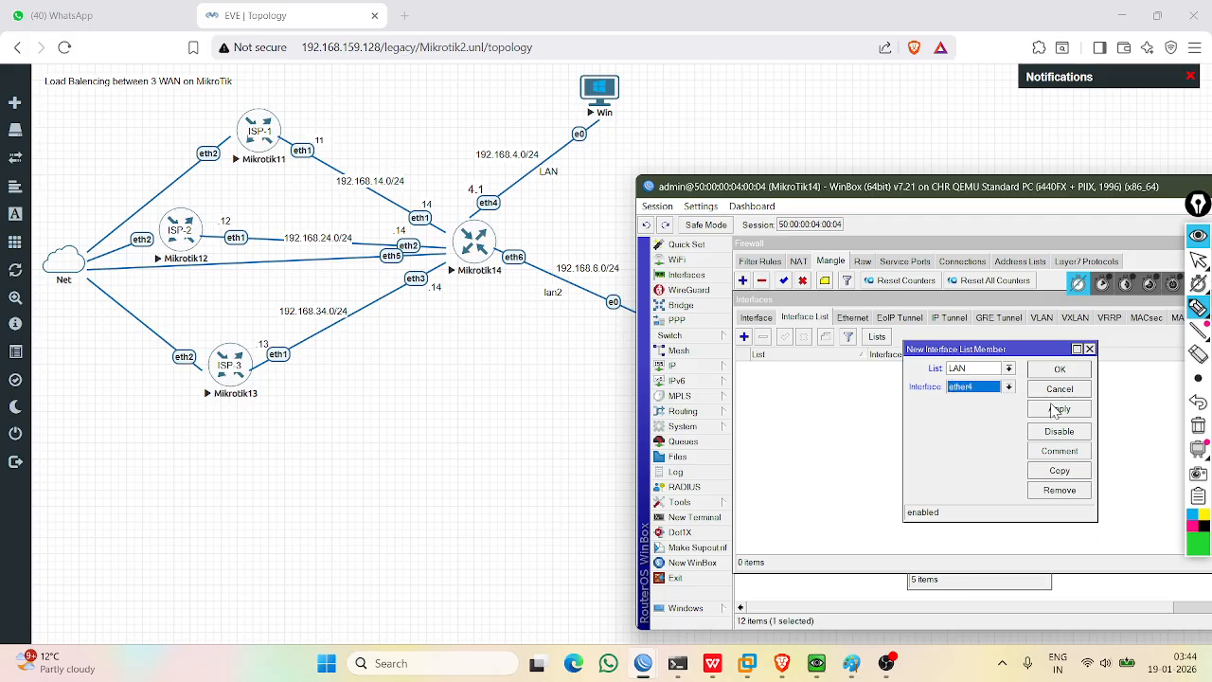
click(1054, 409)
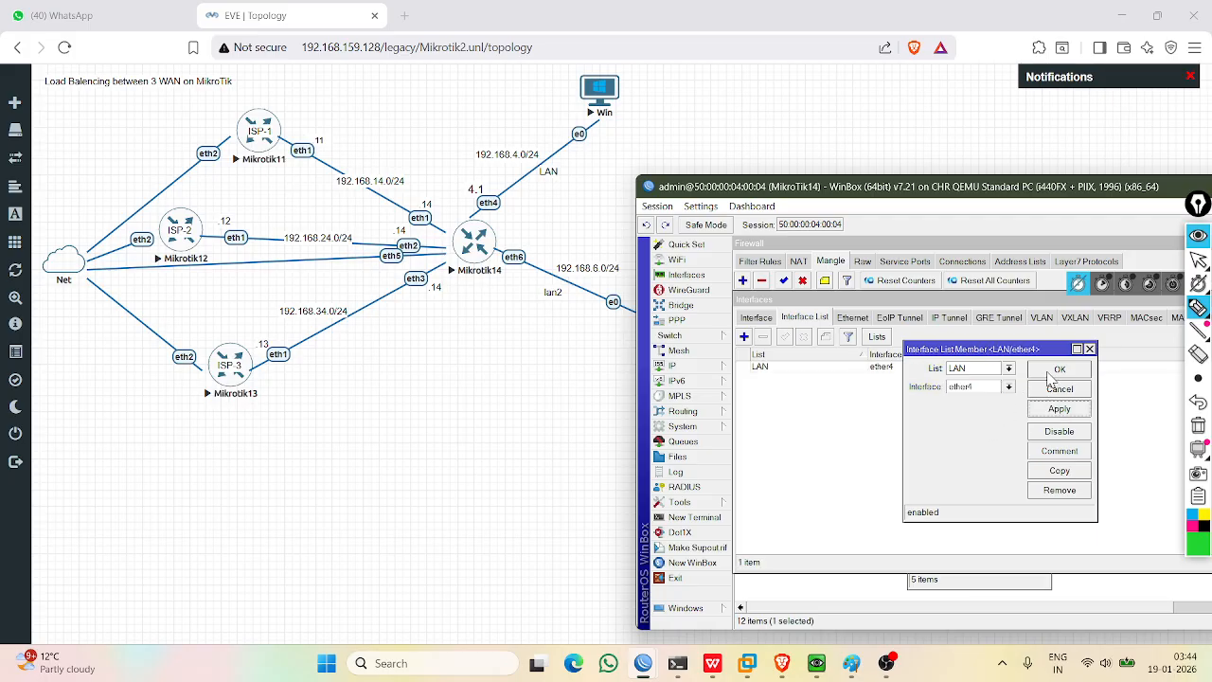
click(1059, 371)
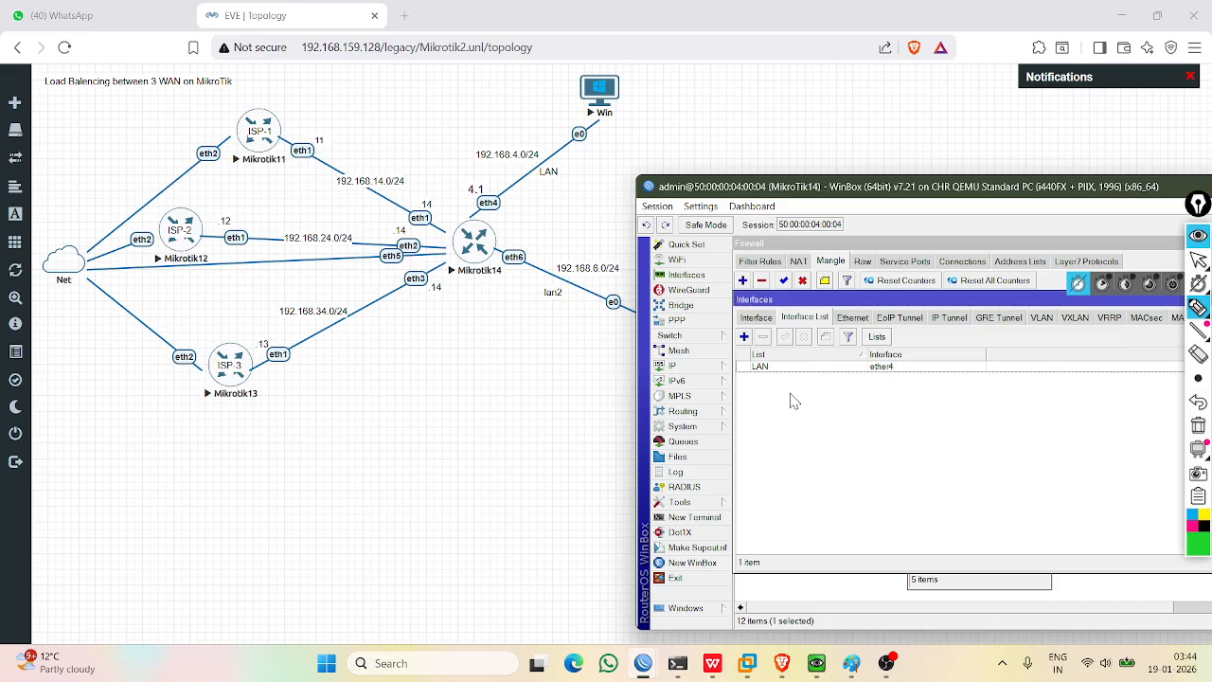
Add ether6 as a member of the LAN interface list.
click(745, 337)
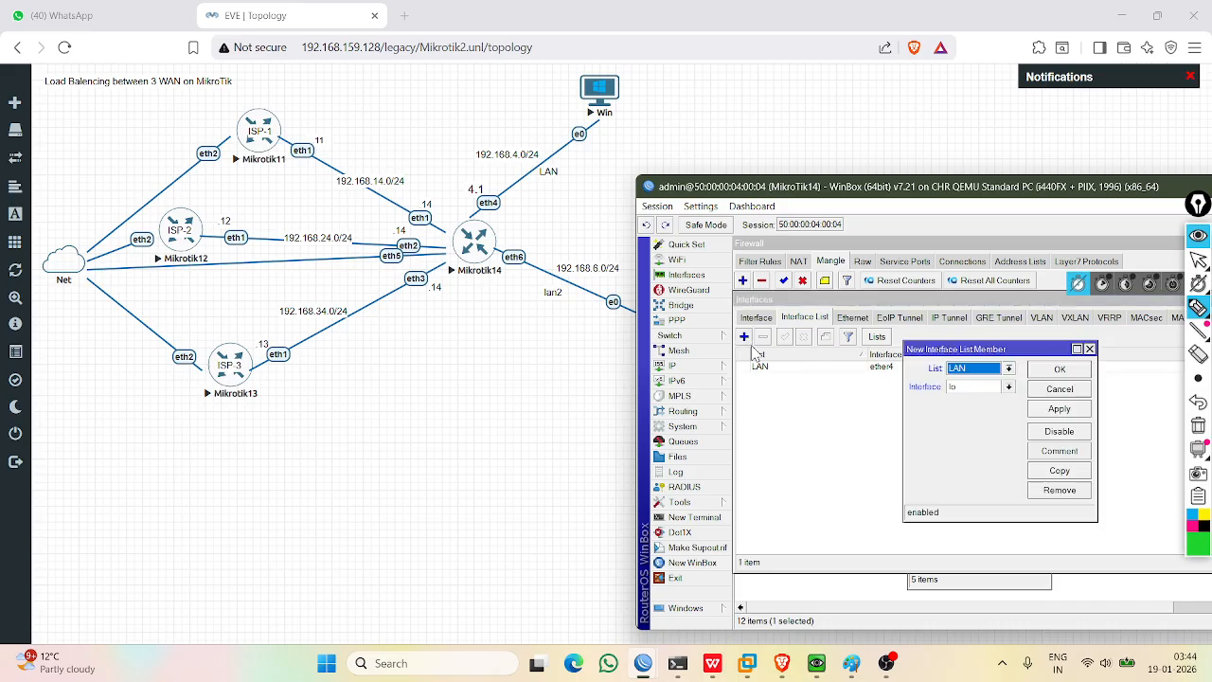
click(1009, 387)
click(981, 461)
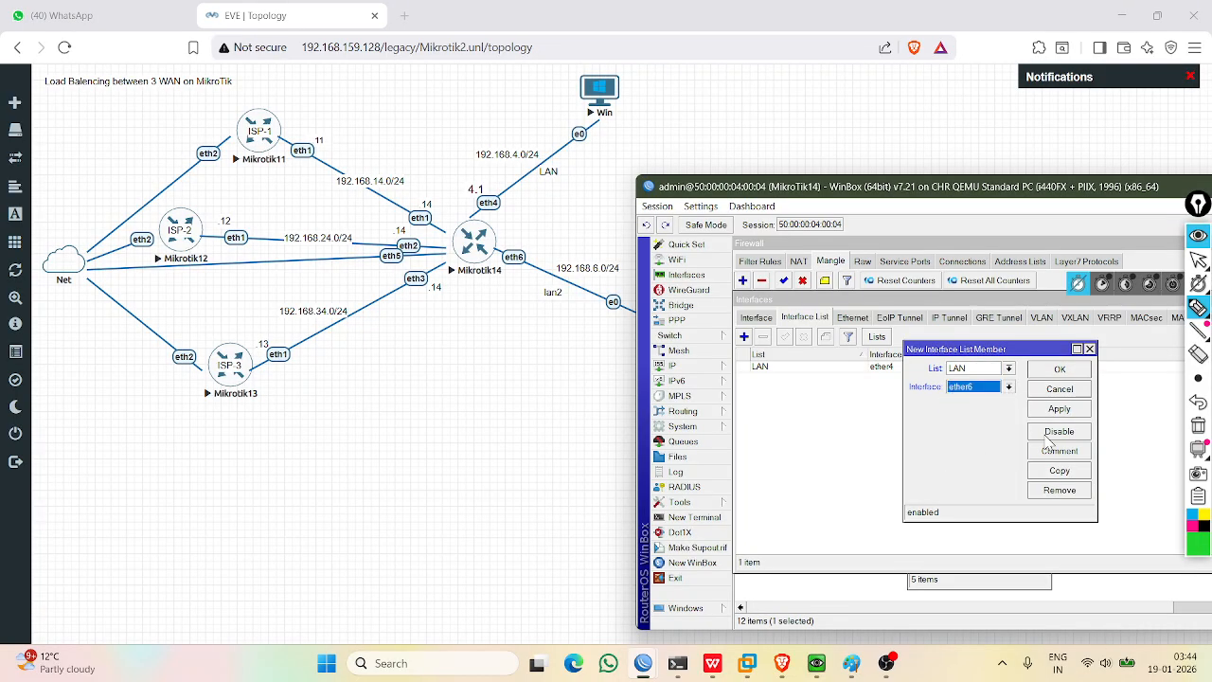
click(1057, 411)
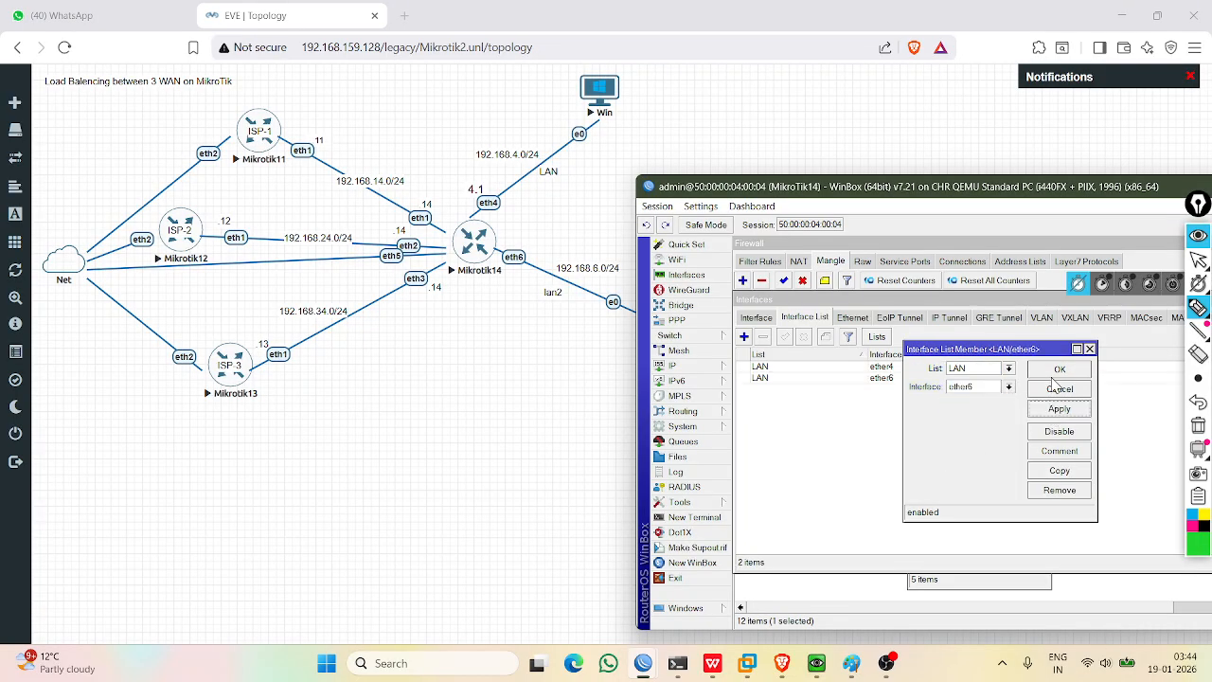
click(1055, 372)
click(831, 368)
click(824, 379)
click(820, 389)
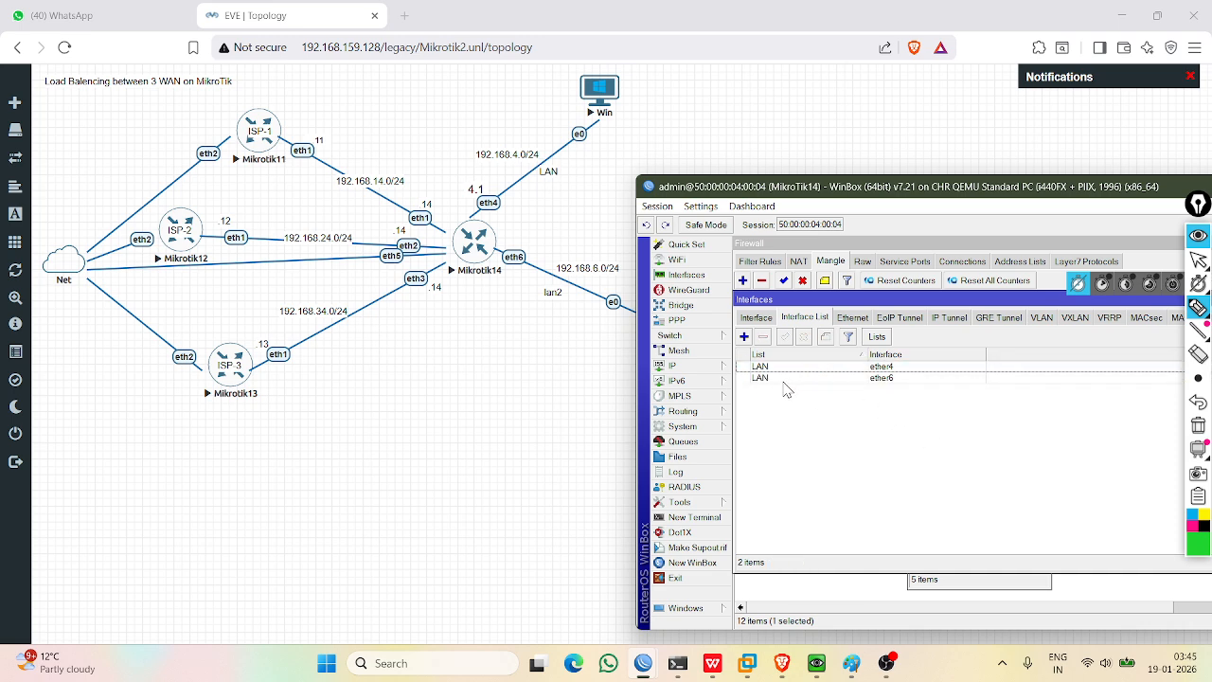
In the firewall mangle rules, clear rule 6's incoming interface and set its incoming interface list to LAN.
click(674, 366)
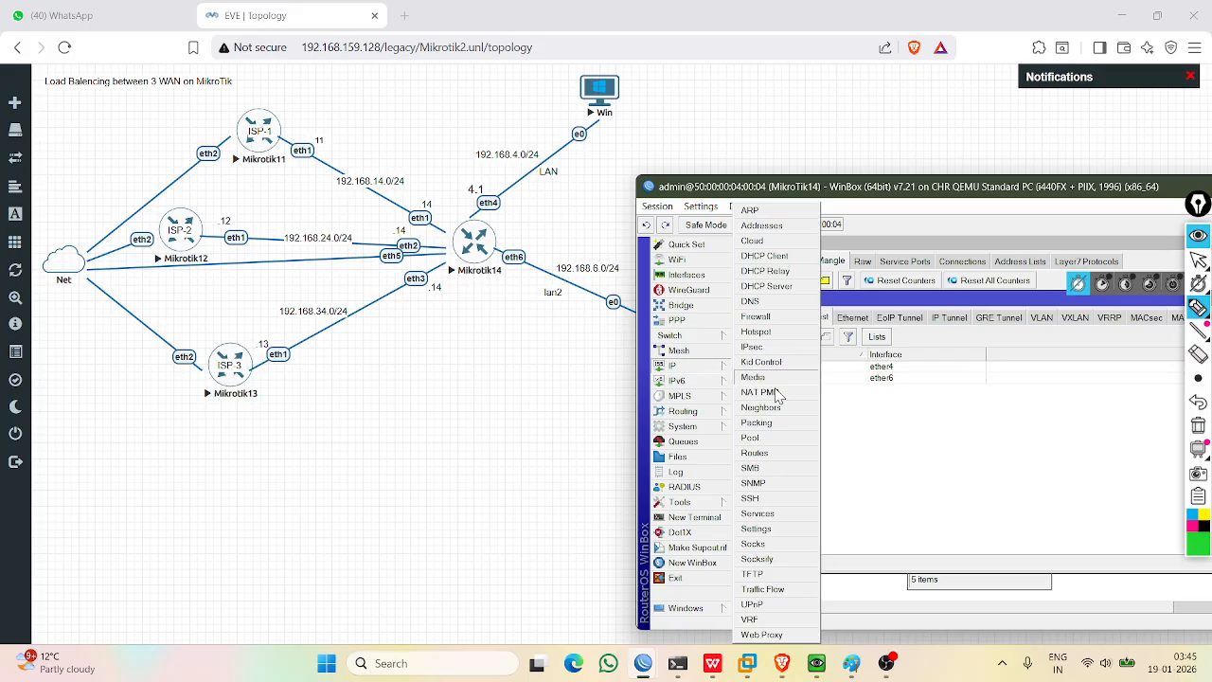
click(772, 319)
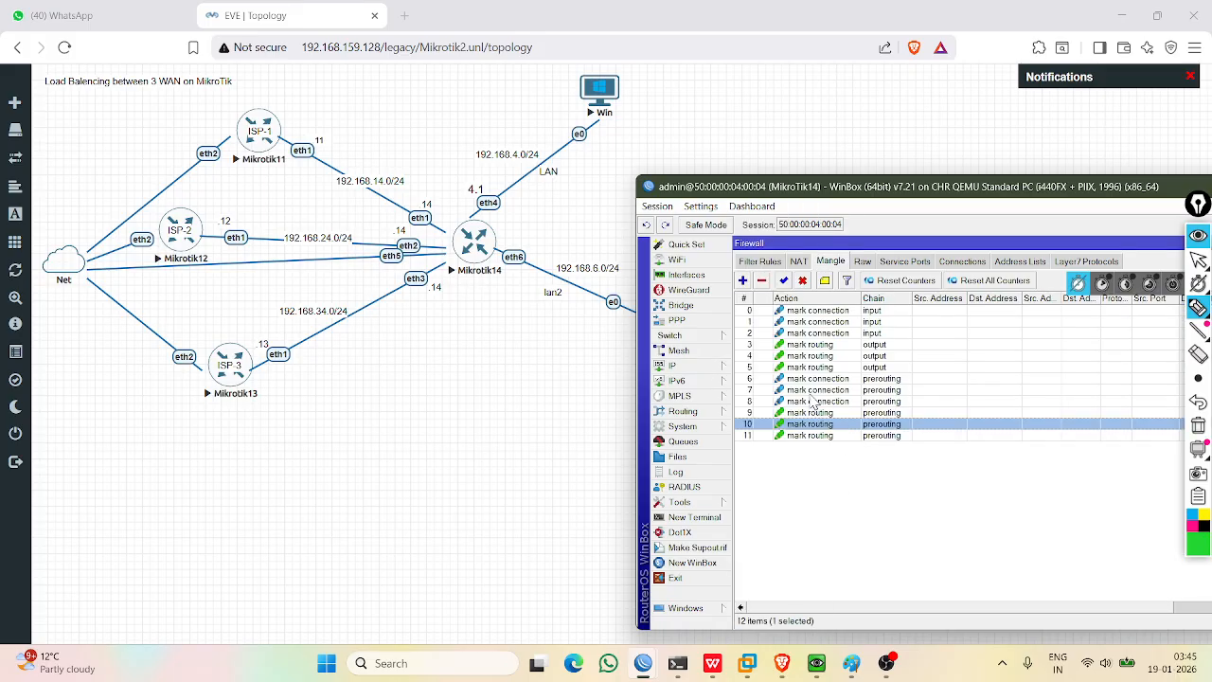
drag(888, 201, 759, 187)
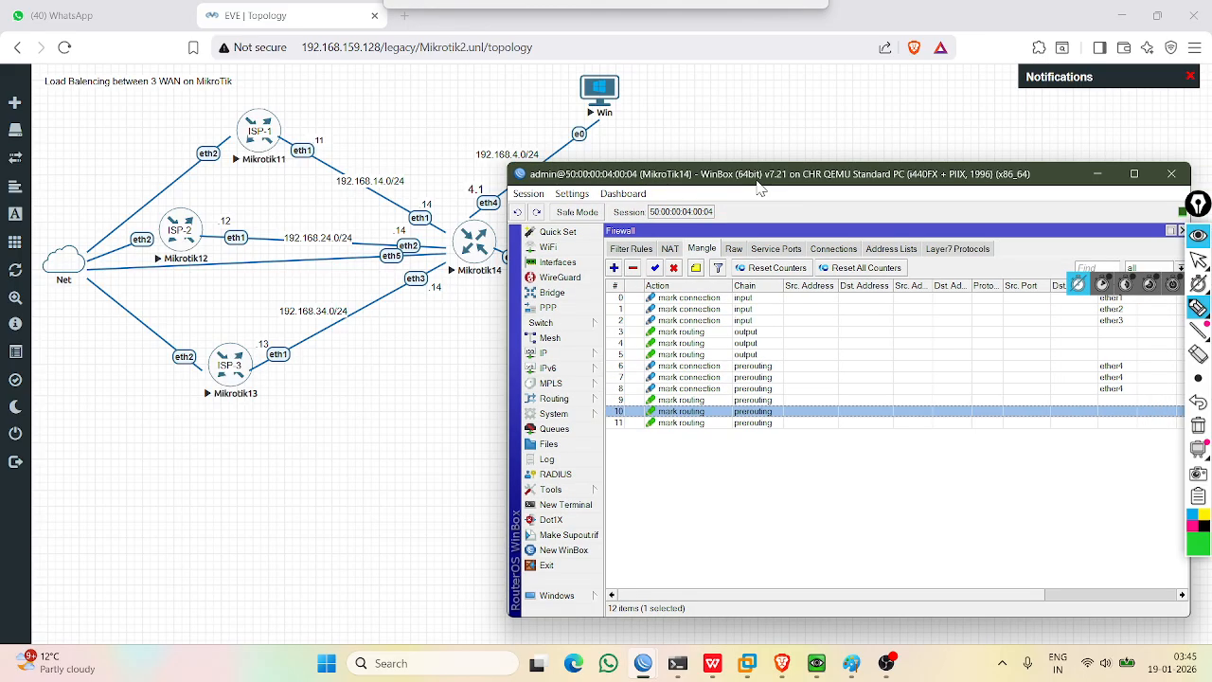
double_click(724, 369)
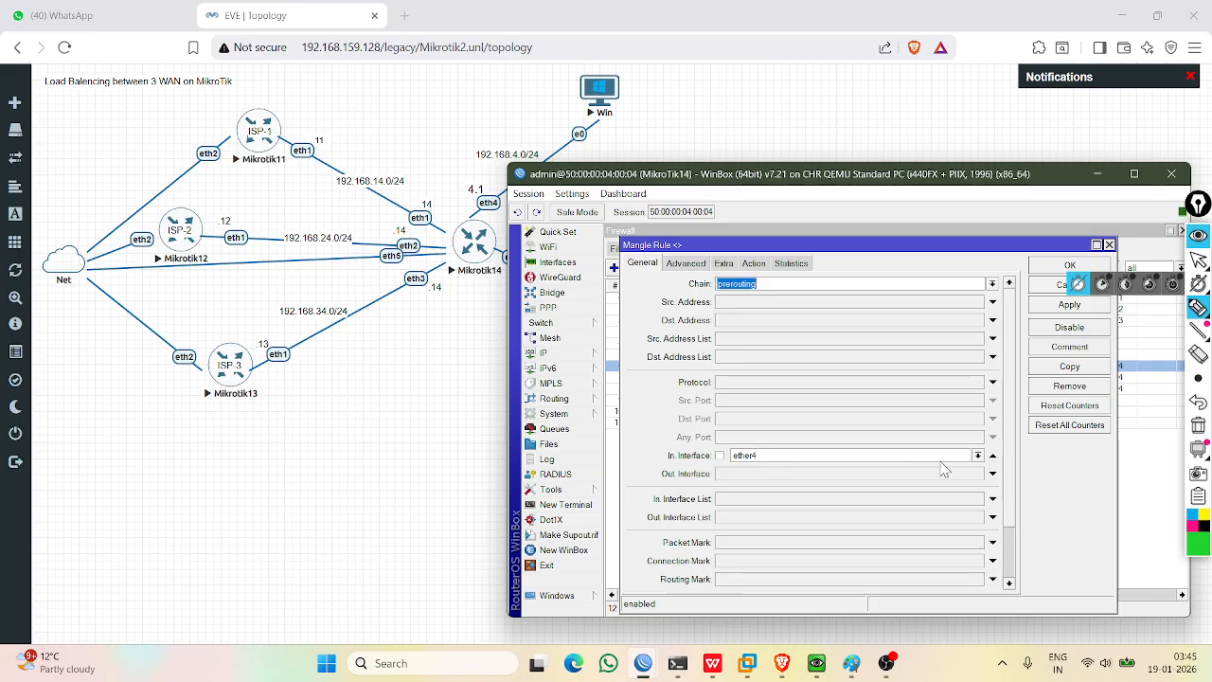
click(993, 456)
click(781, 502)
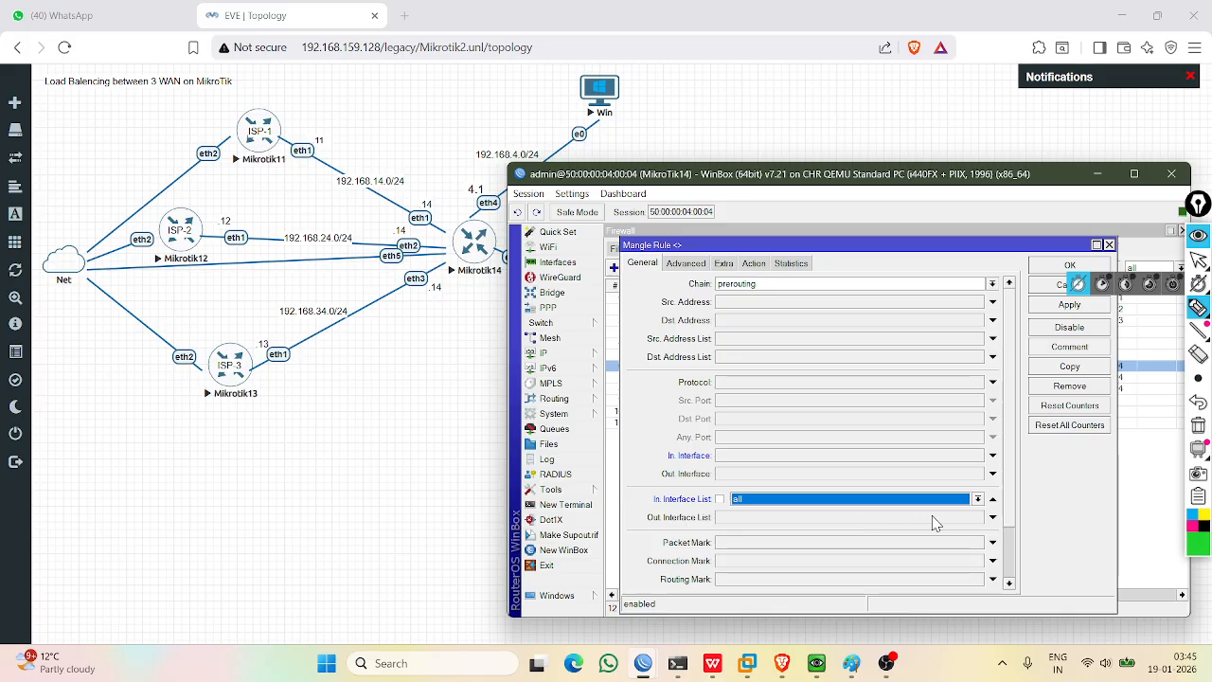
click(977, 499)
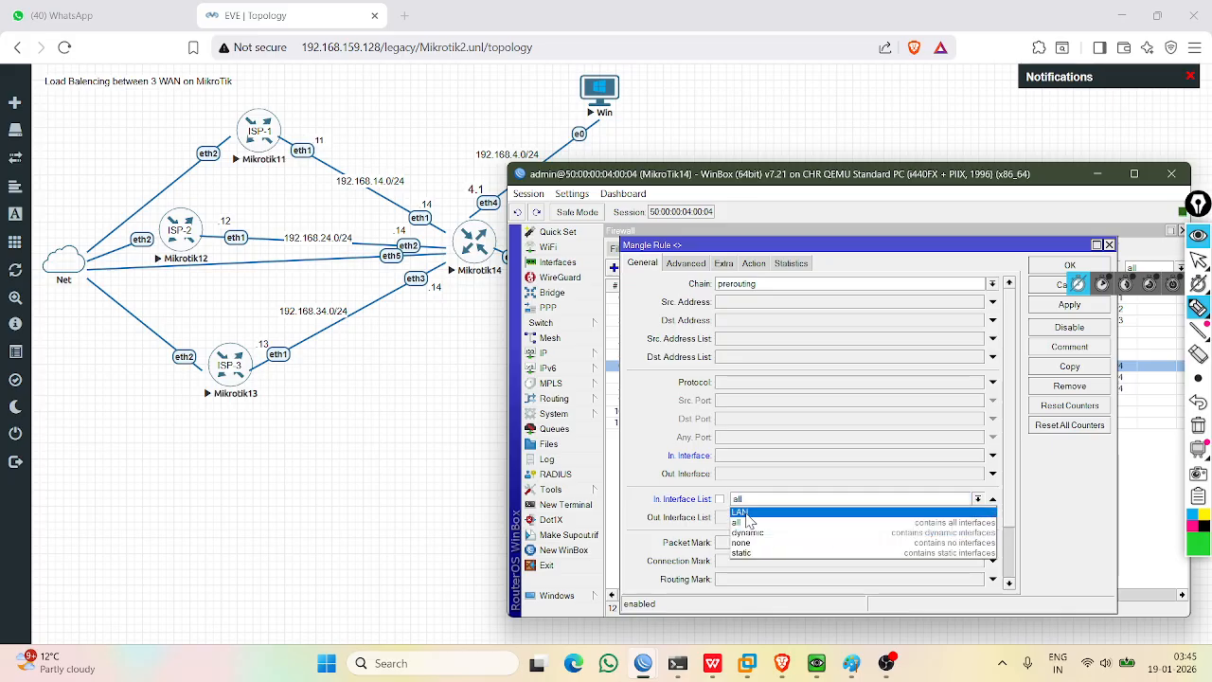
click(747, 512)
click(1068, 305)
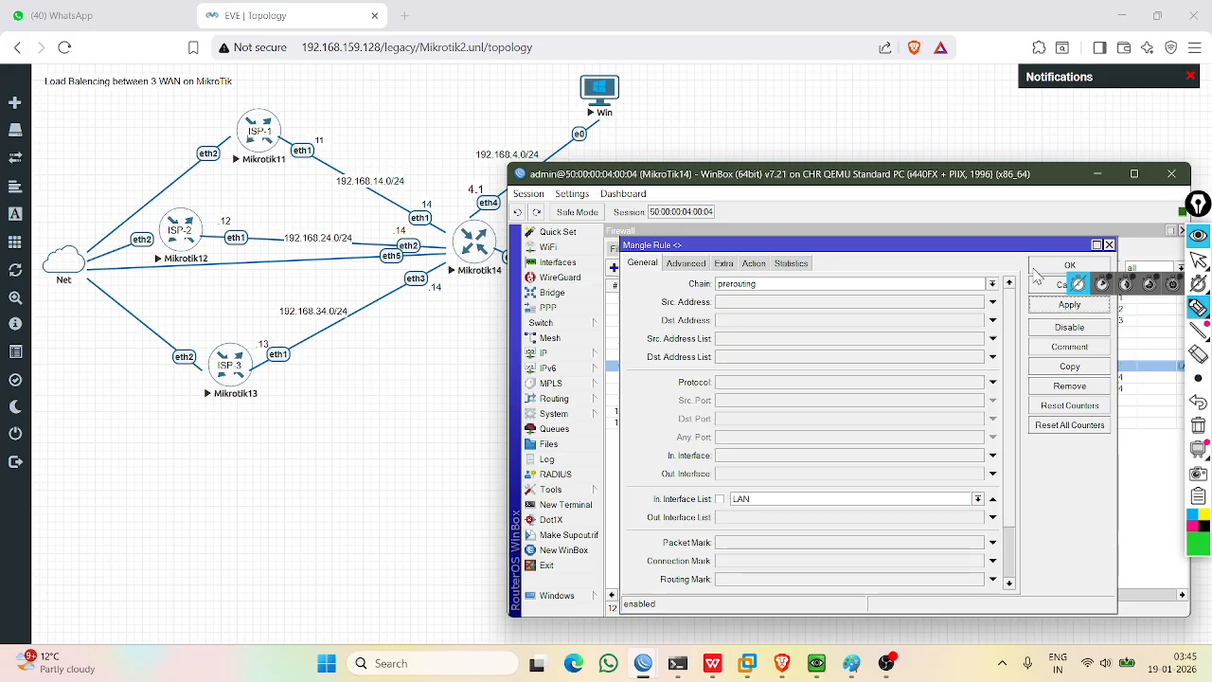
click(1069, 265)
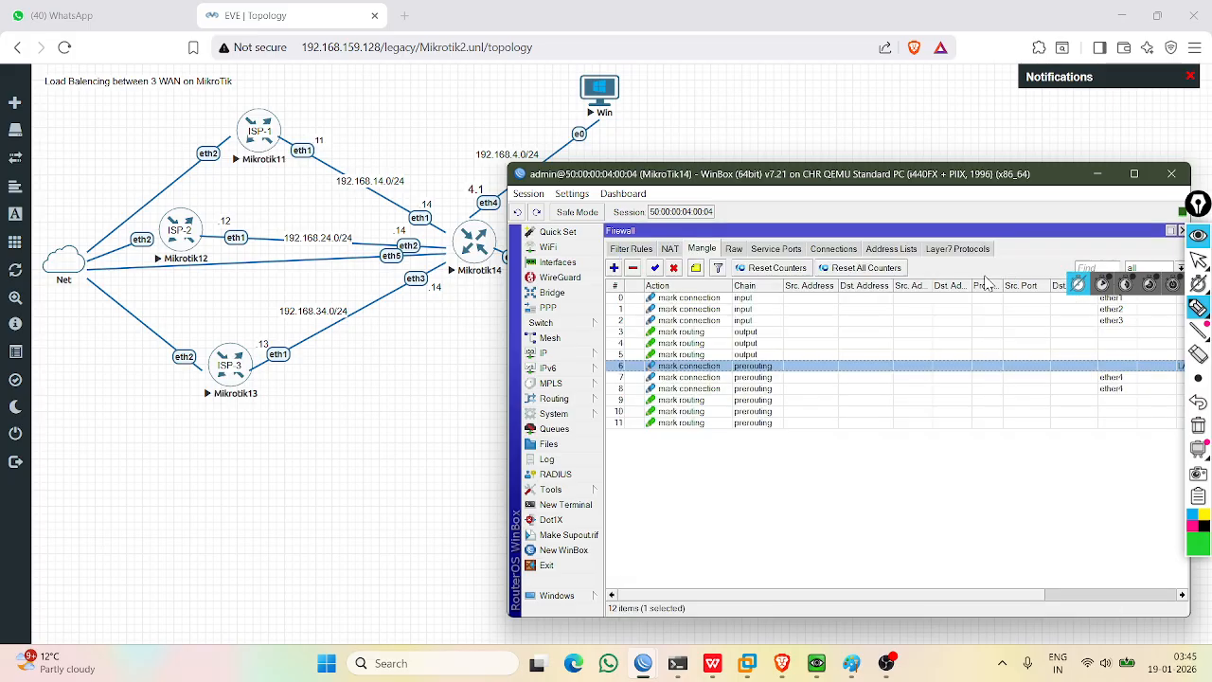
Clear the incoming interface of prerouting mark connection rule 7 and set its incoming interface list to LAN.
double_click(720, 380)
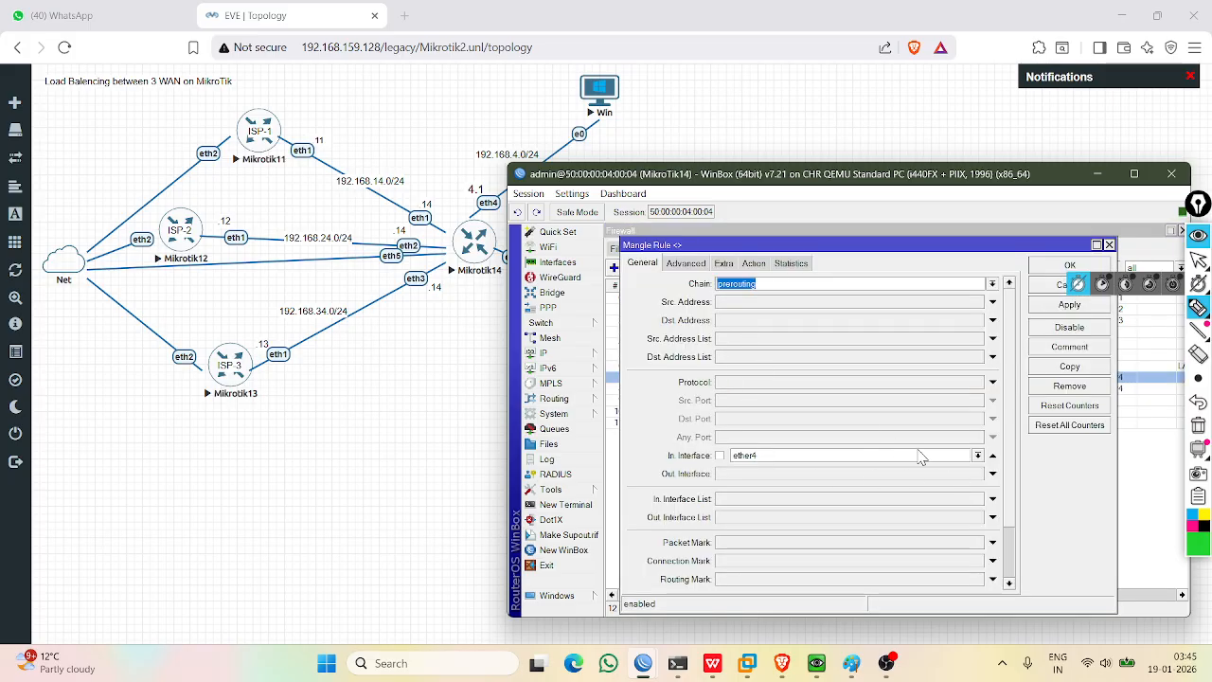
click(977, 456)
click(999, 464)
click(992, 455)
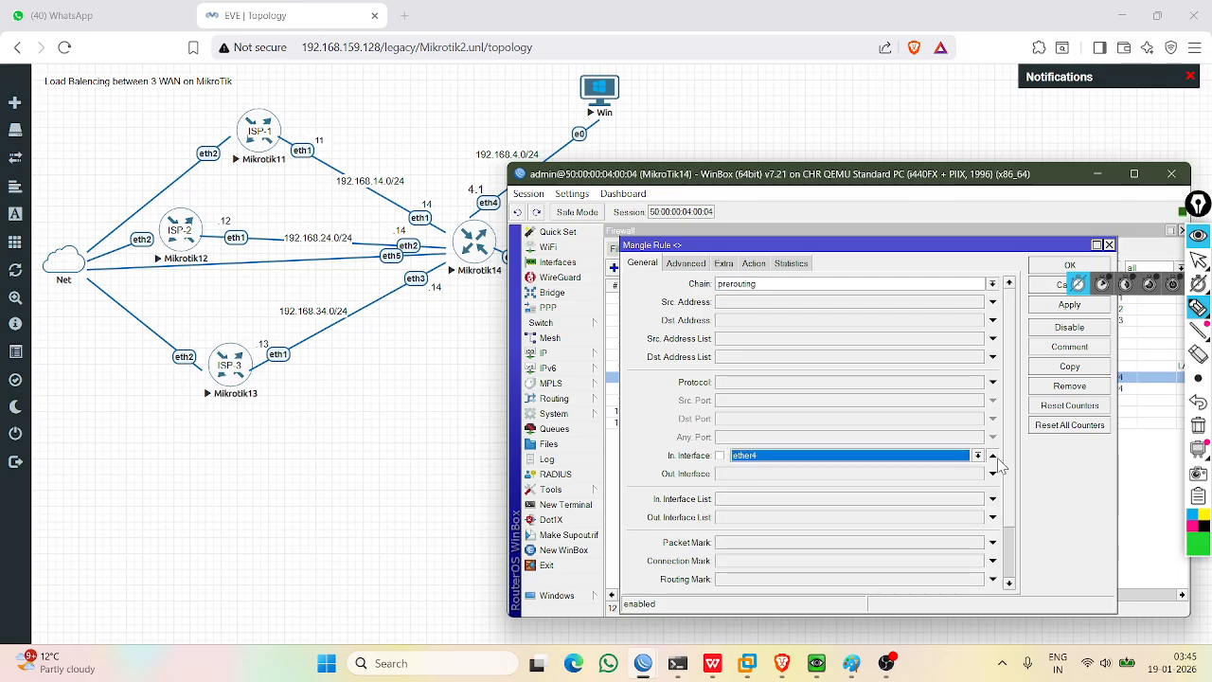
click(754, 500)
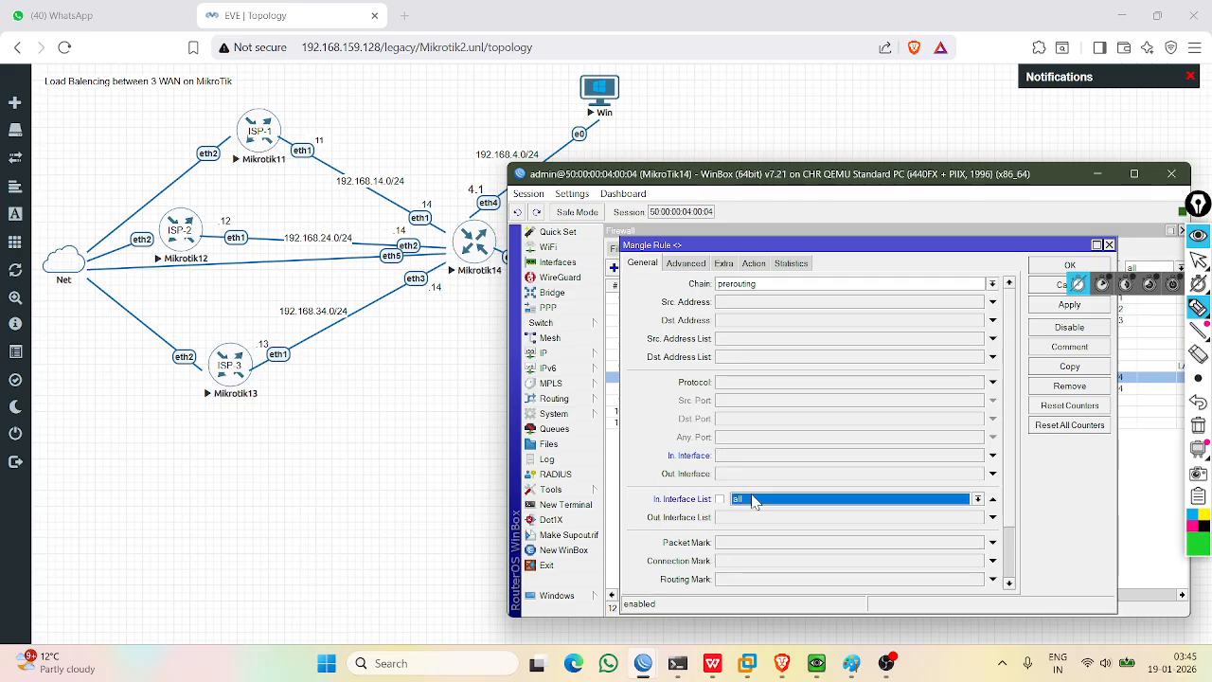
click(979, 499)
click(845, 516)
click(1044, 307)
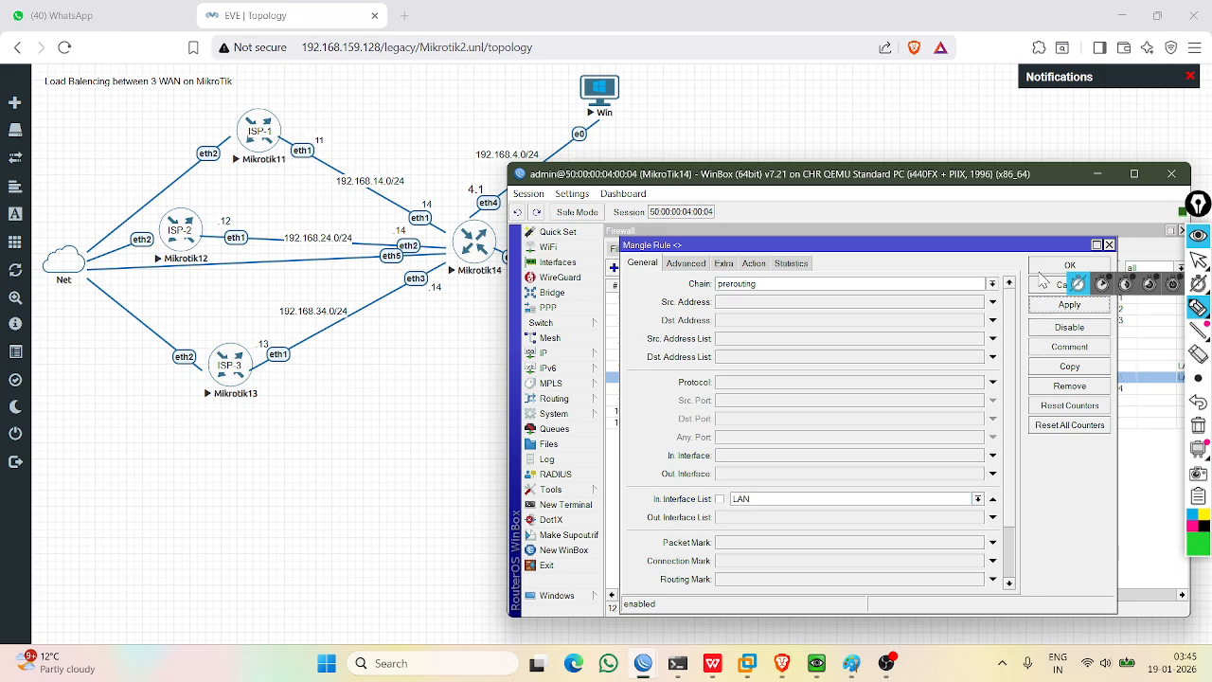
click(1041, 270)
Replace the incoming interface of prerouting mark connection rule 8 with the incoming interface list LAN.
double_click(689, 391)
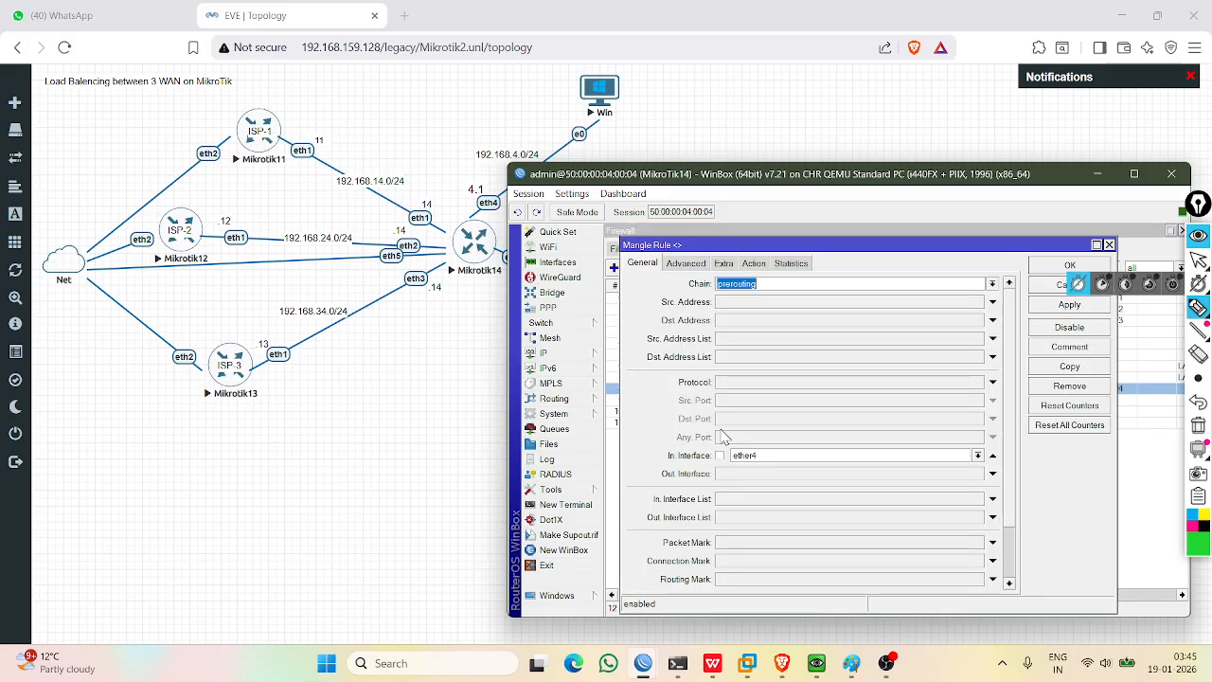
click(994, 456)
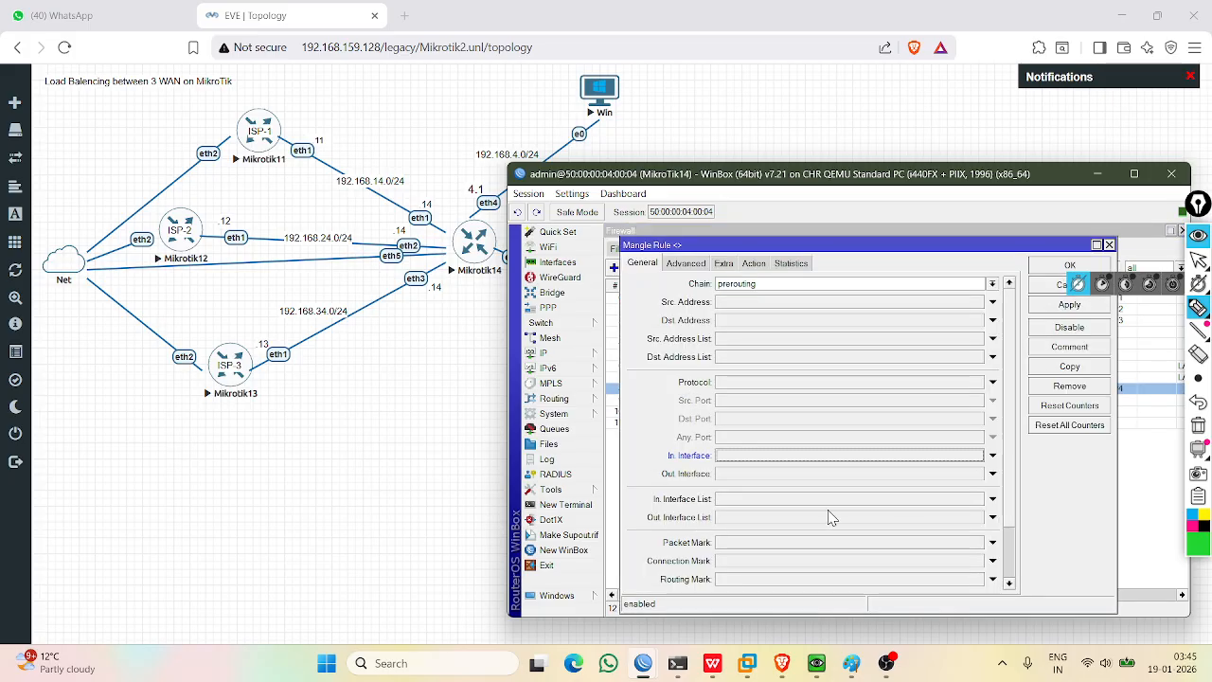
click(769, 500)
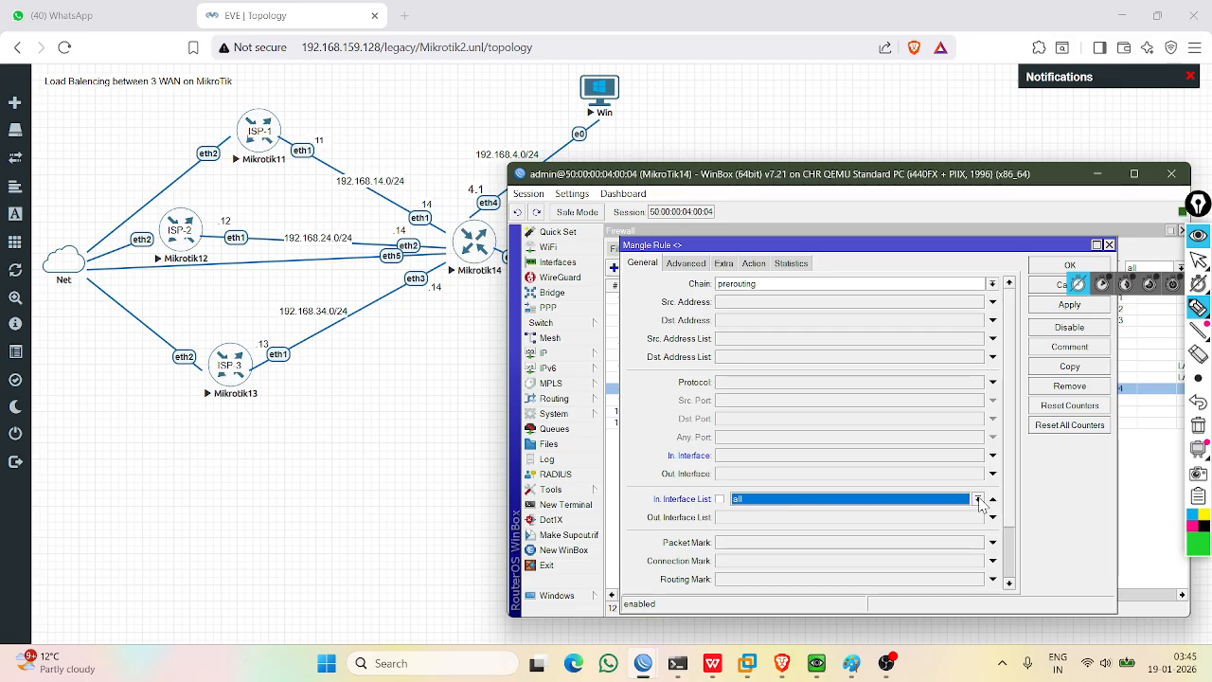
click(979, 499)
click(758, 531)
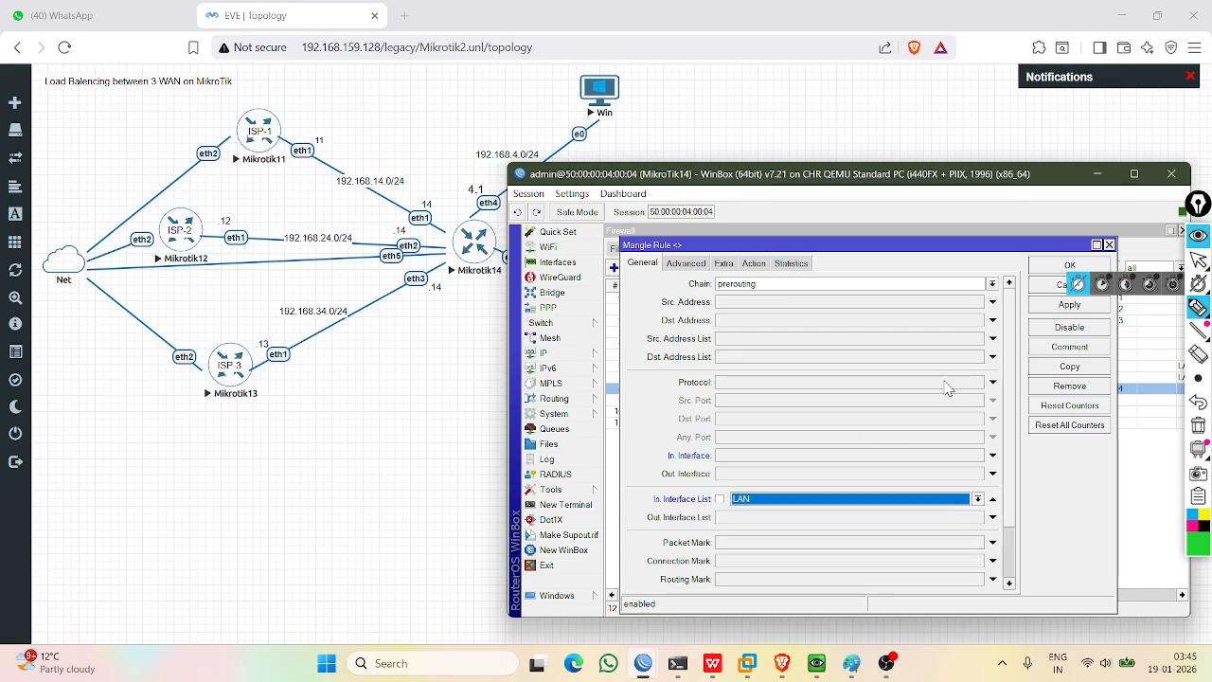
click(1051, 267)
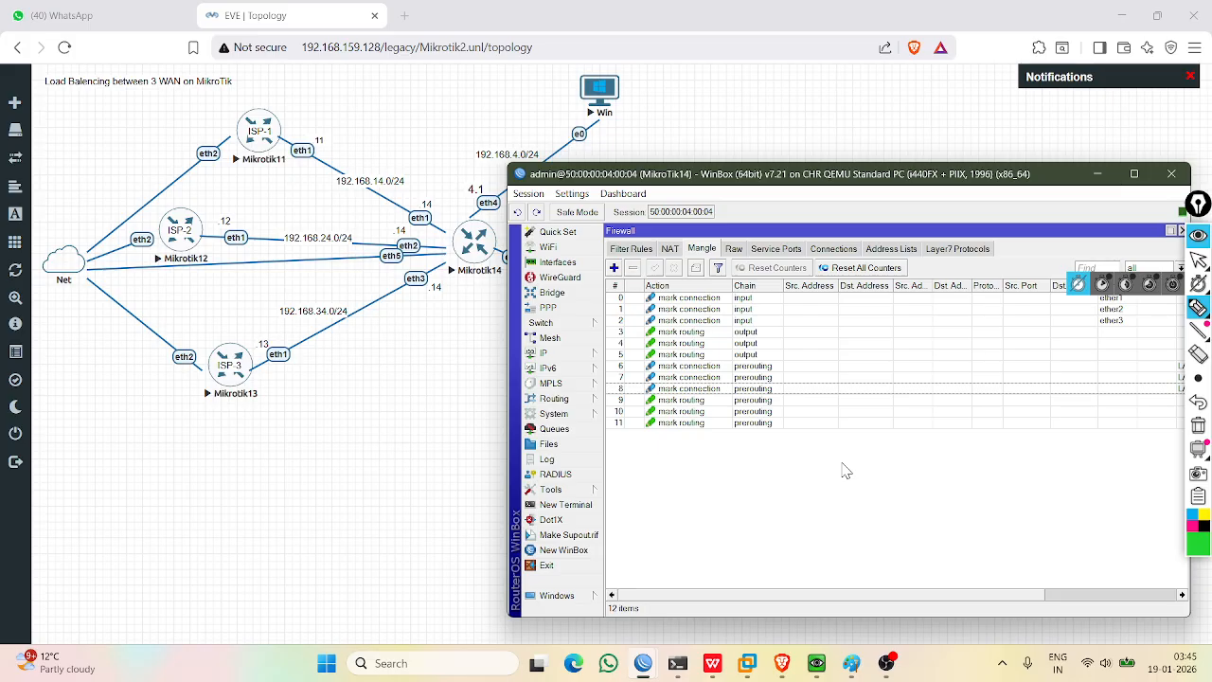
click(887, 663)
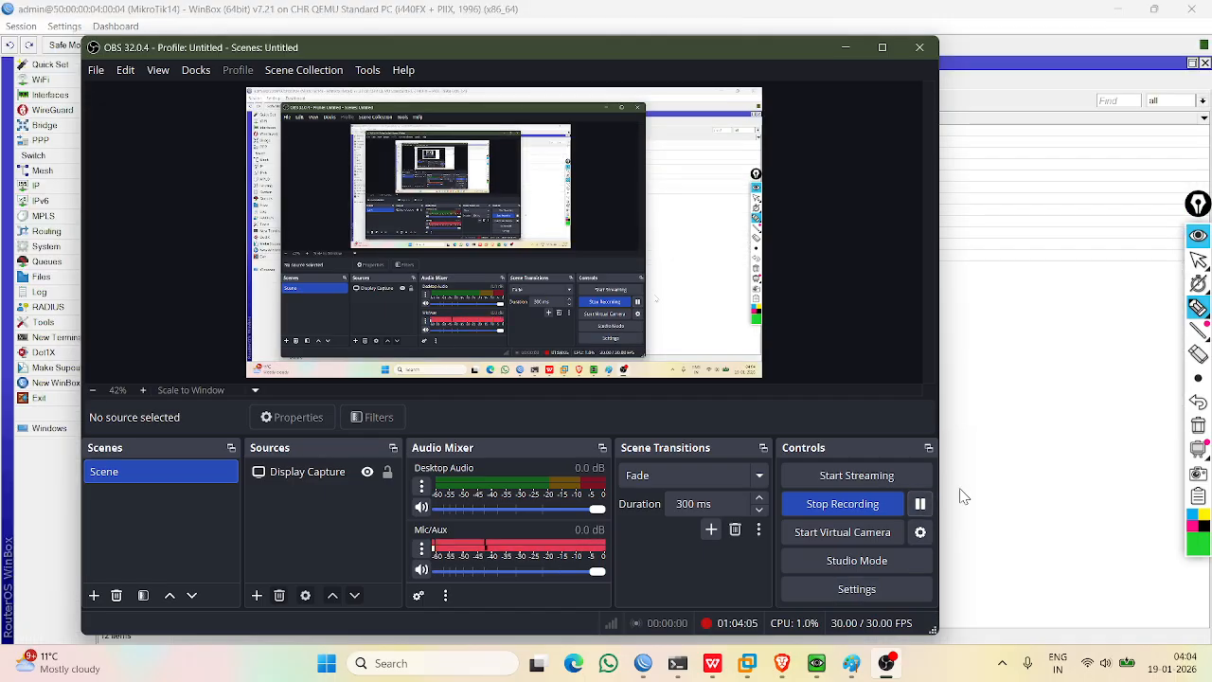
click(961, 496)
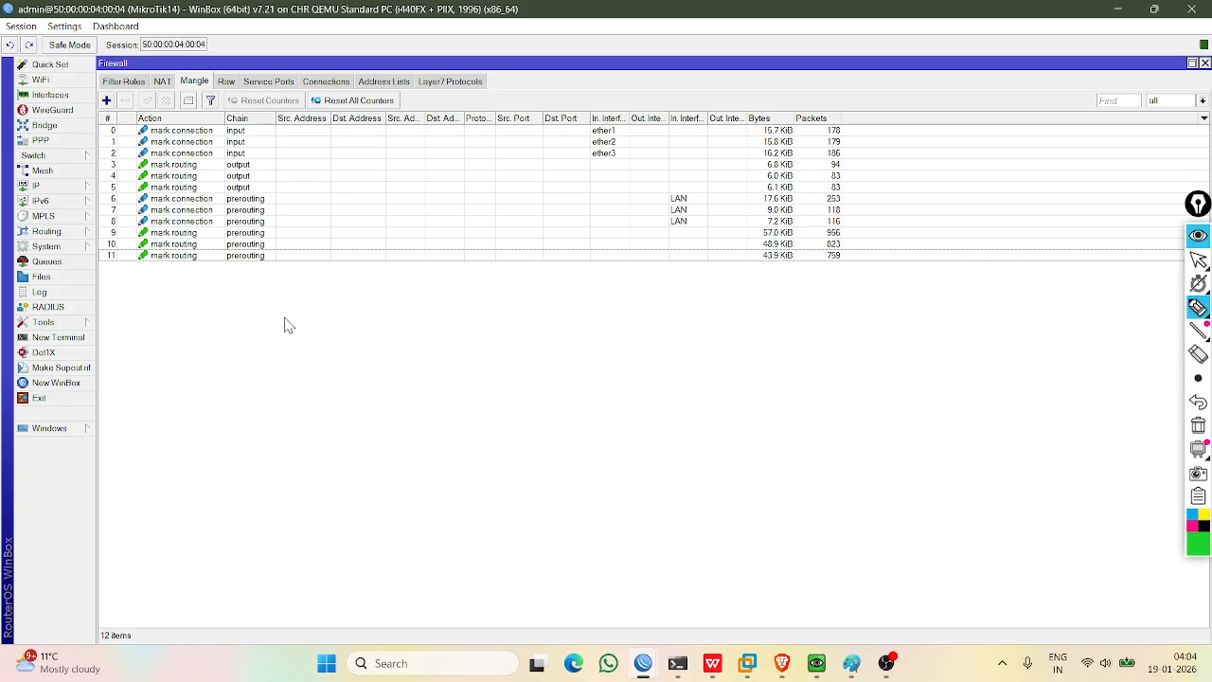
Review prerouting mark connection rule 6, checking its incoming interface list, per connection classifier, destination address type and new connection mark.
click(214, 232)
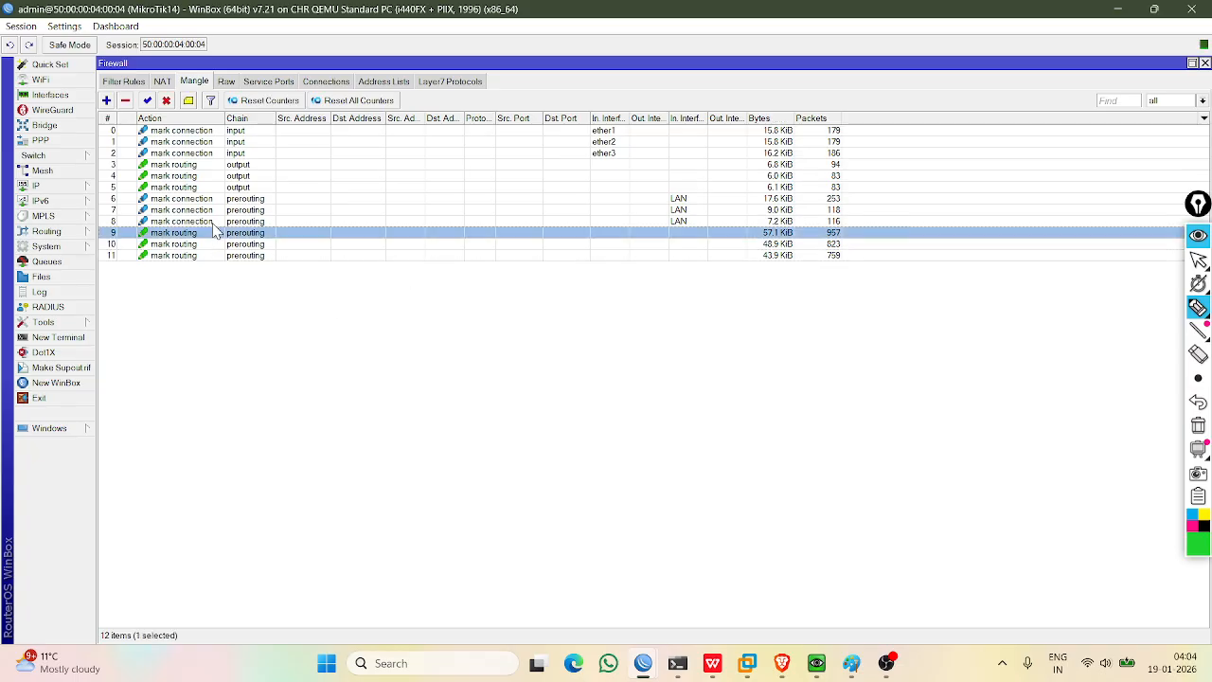
click(212, 200)
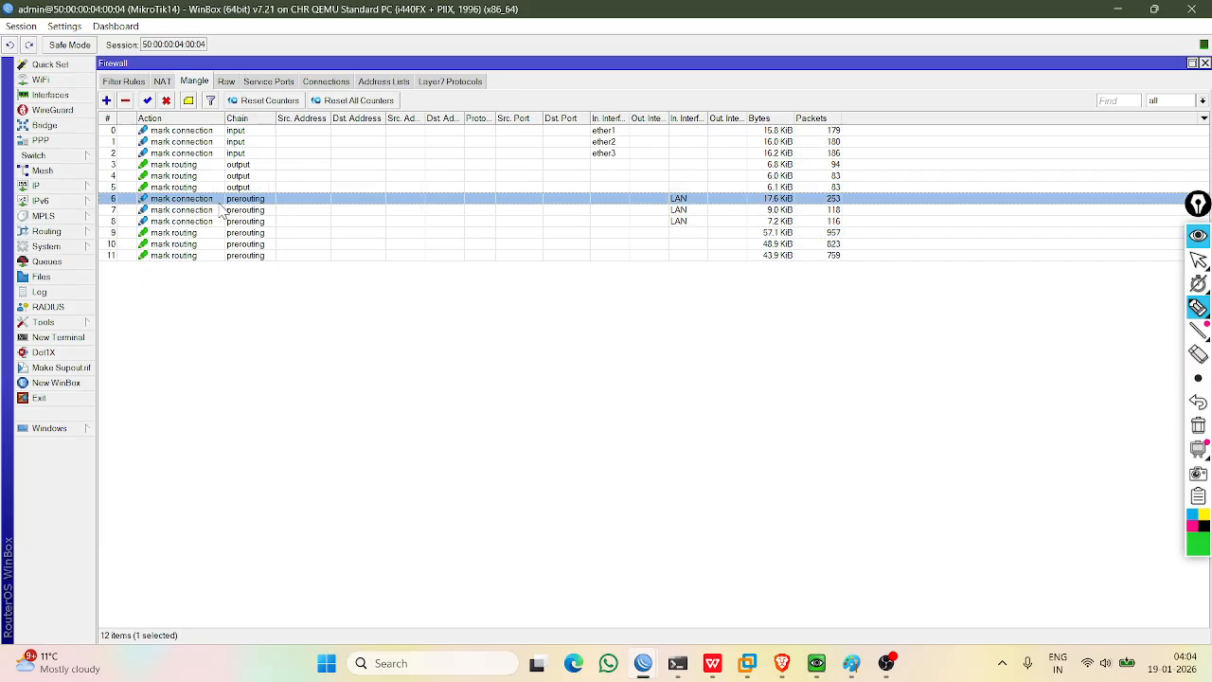
double_click(217, 202)
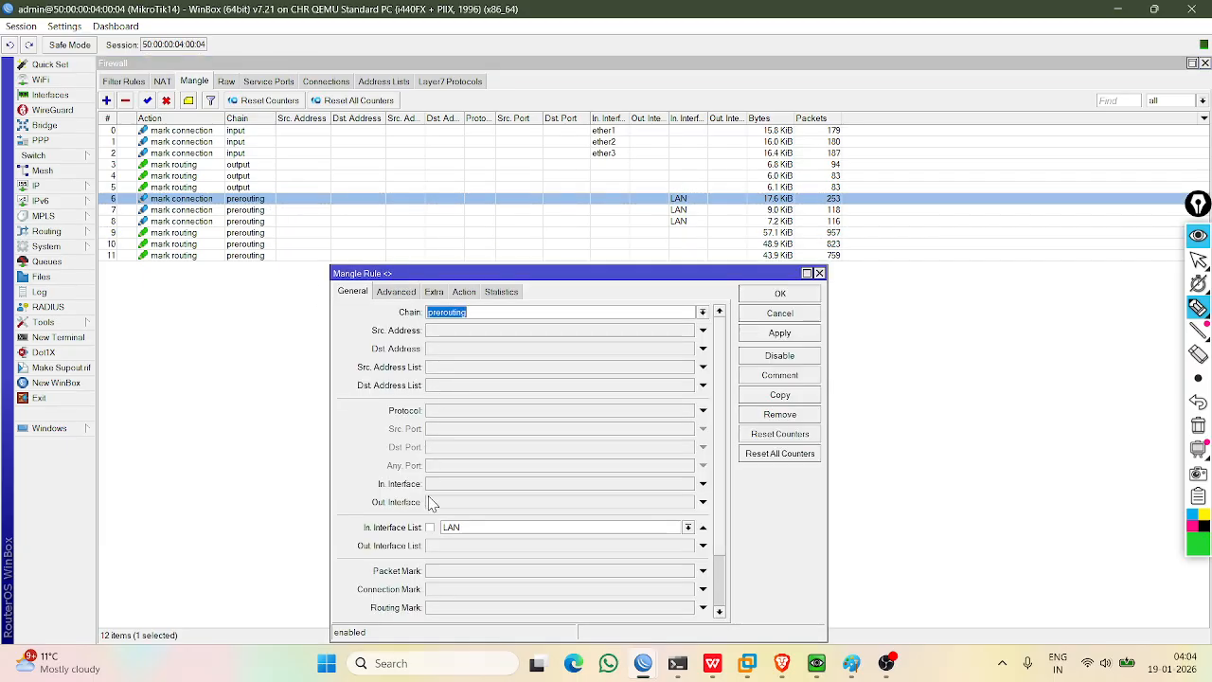
scroll(429, 504, down, 3)
scroll(427, 497, down, 2)
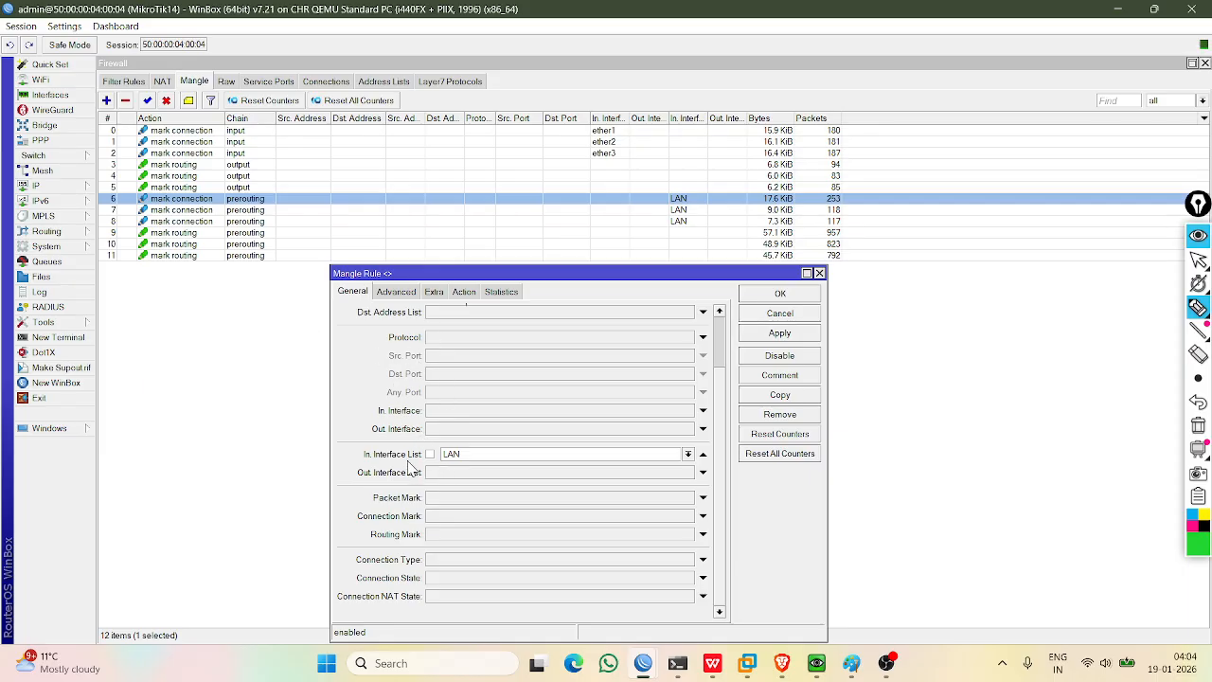
click(415, 292)
click(436, 293)
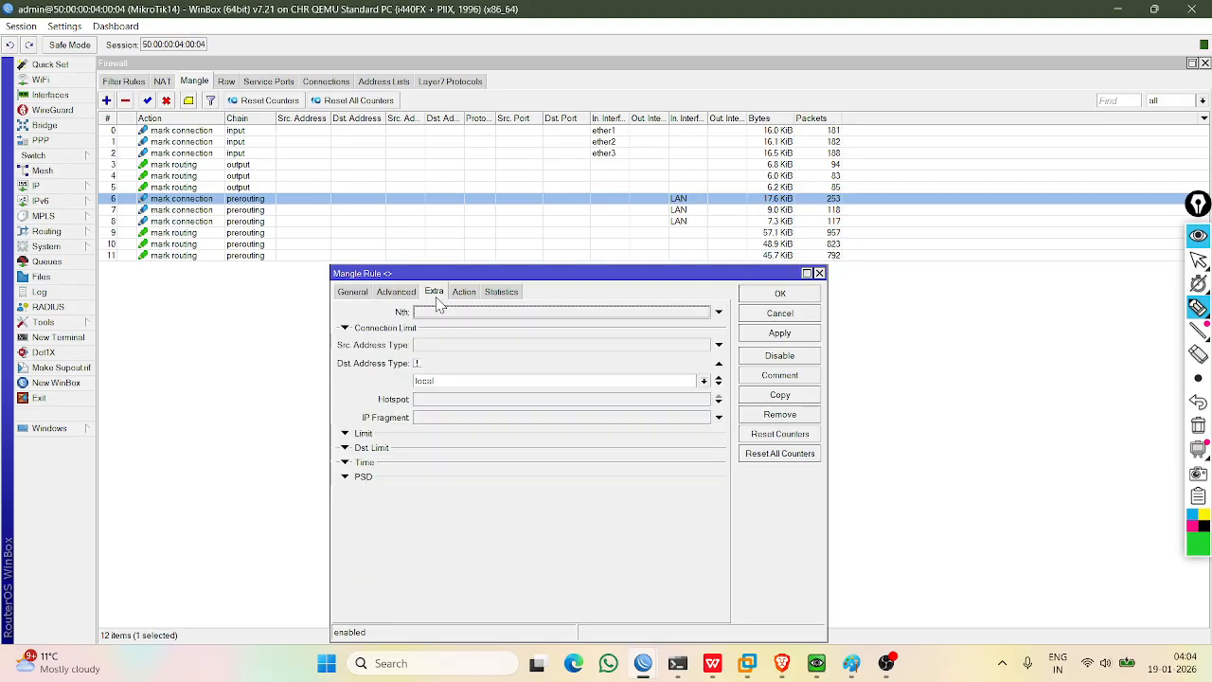
click(409, 295)
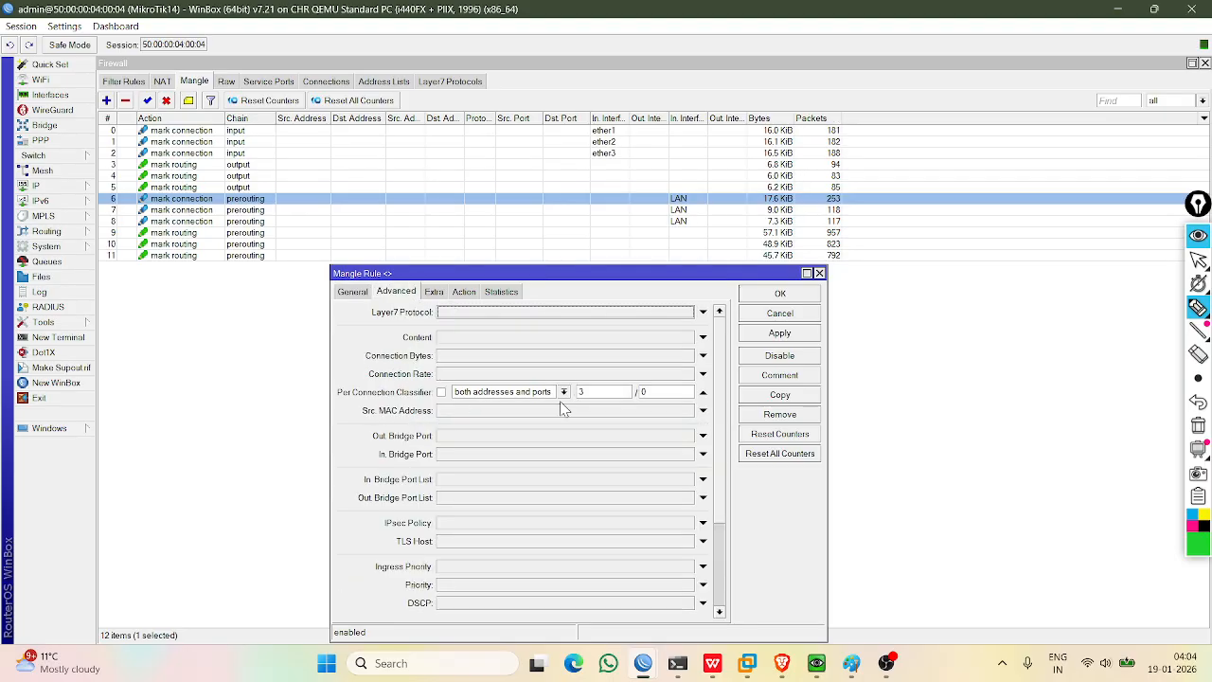
click(433, 293)
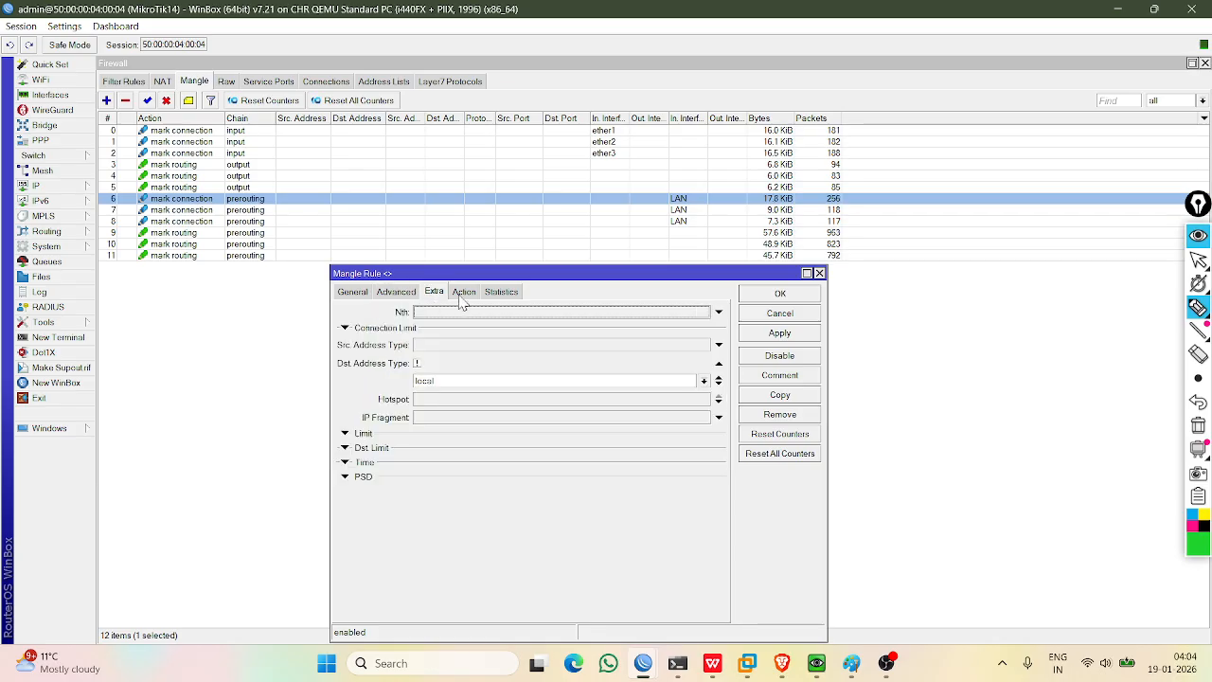
click(458, 295)
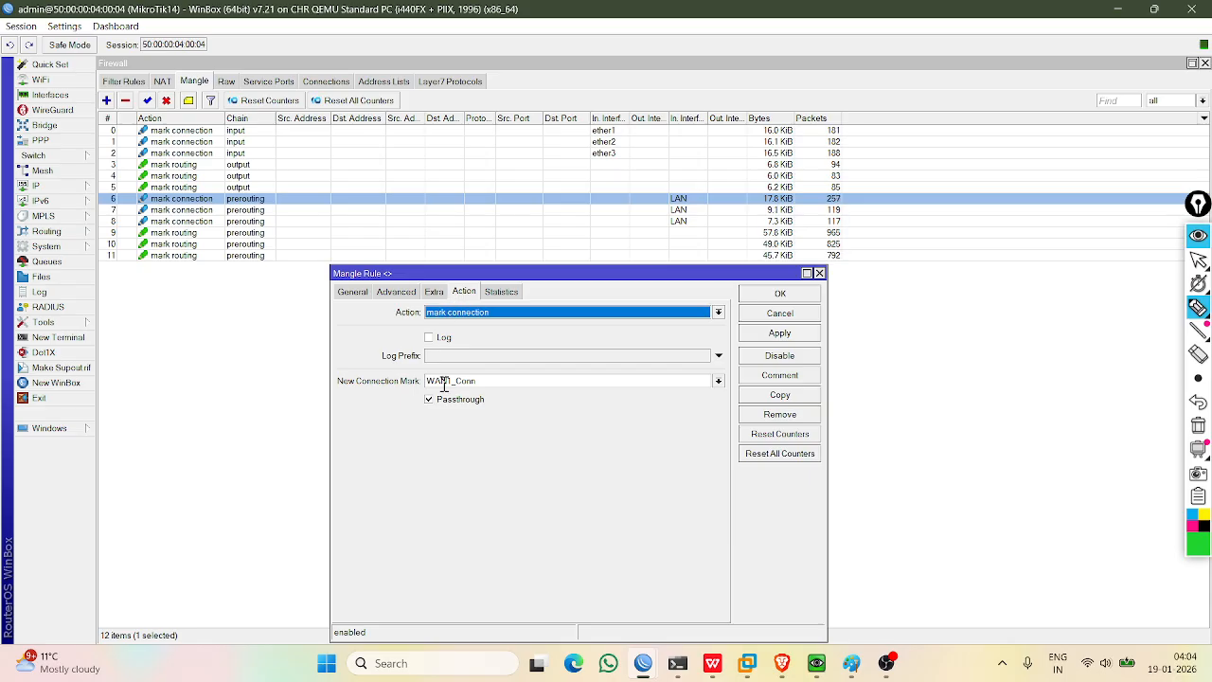
click(777, 295)
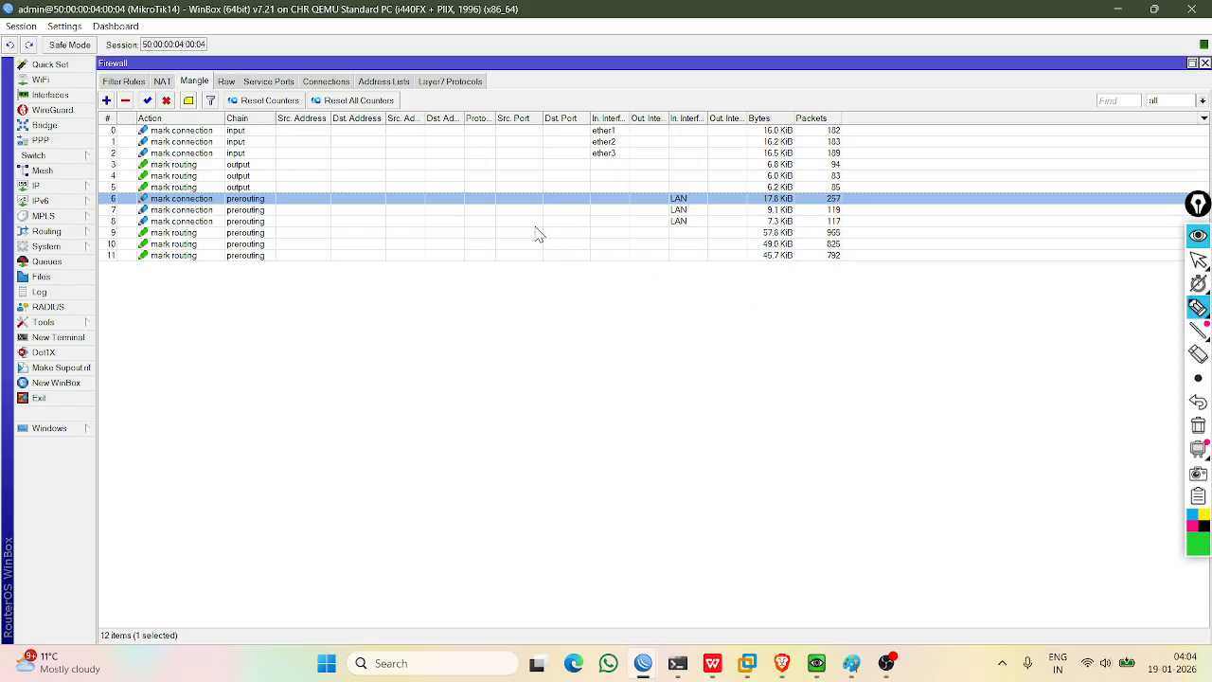
click(536, 210)
click(529, 221)
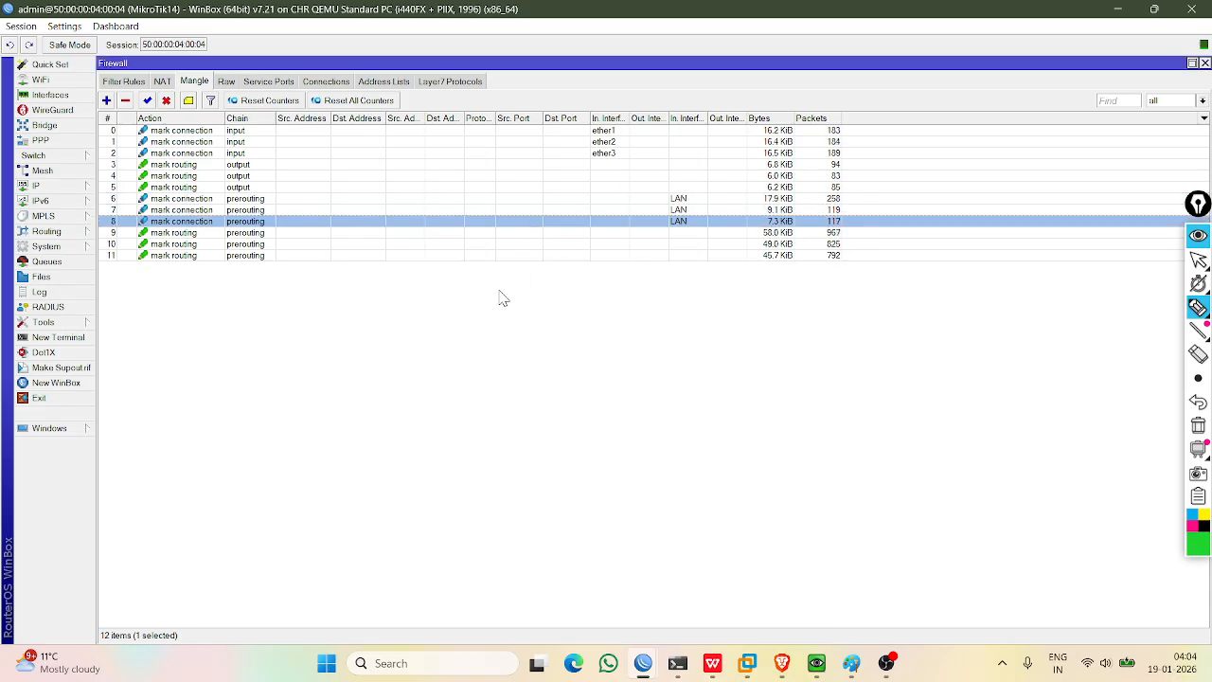
Set the incoming interface list of prerouting mark routing rule 9, which matches WAN1_Conn, to LAN.
click(266, 233)
click(261, 244)
click(254, 235)
double_click(253, 234)
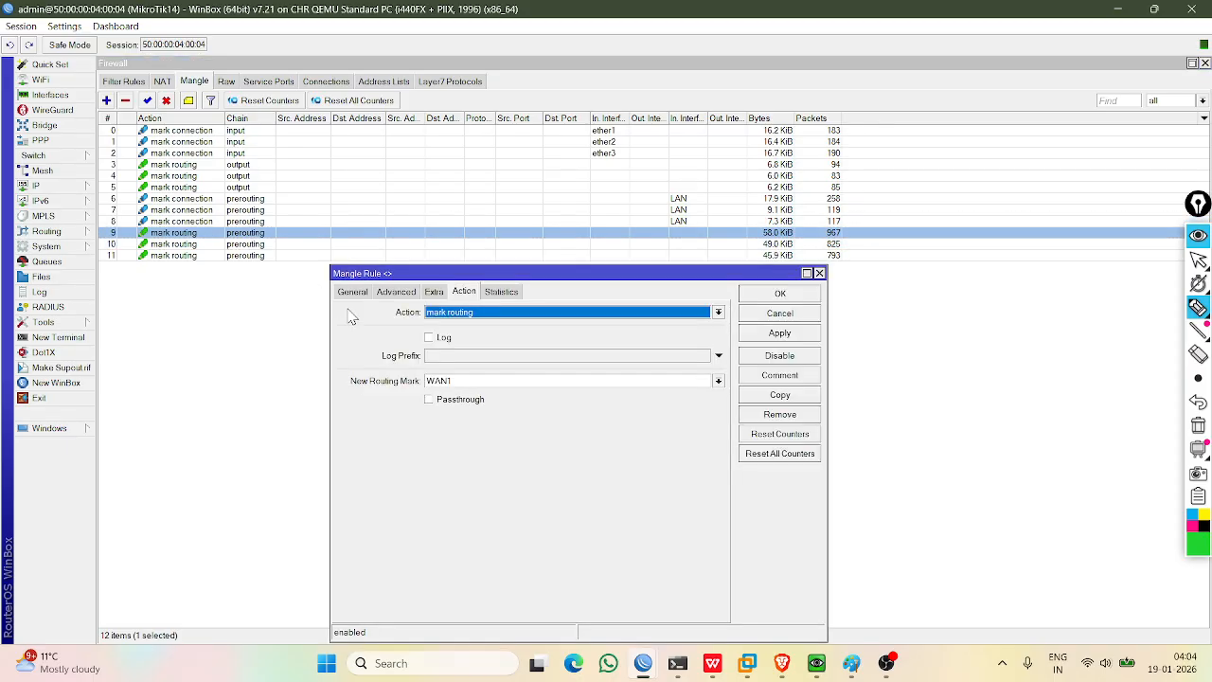
click(353, 293)
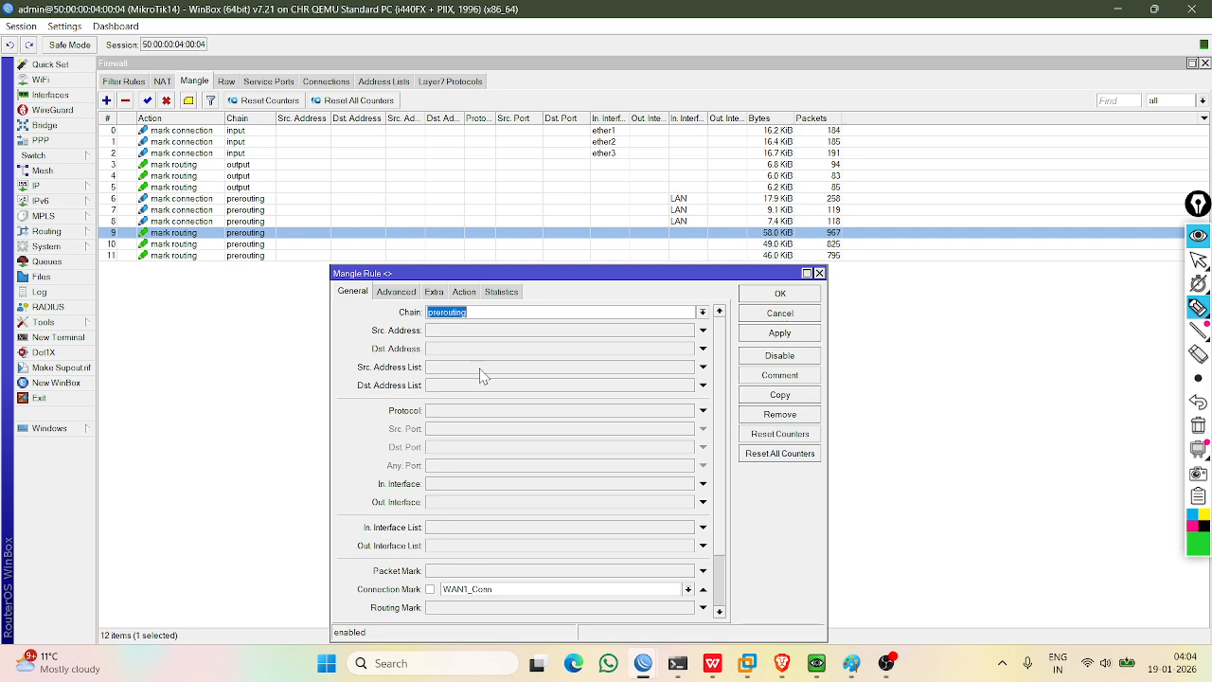
click(460, 534)
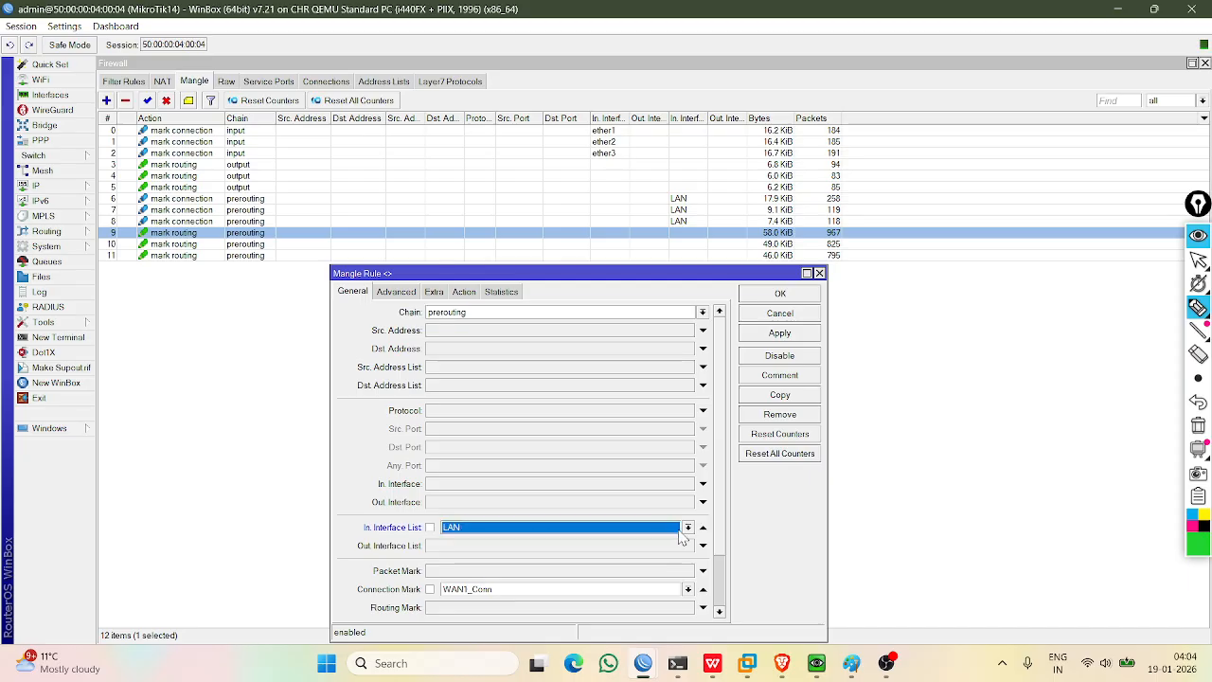
click(774, 296)
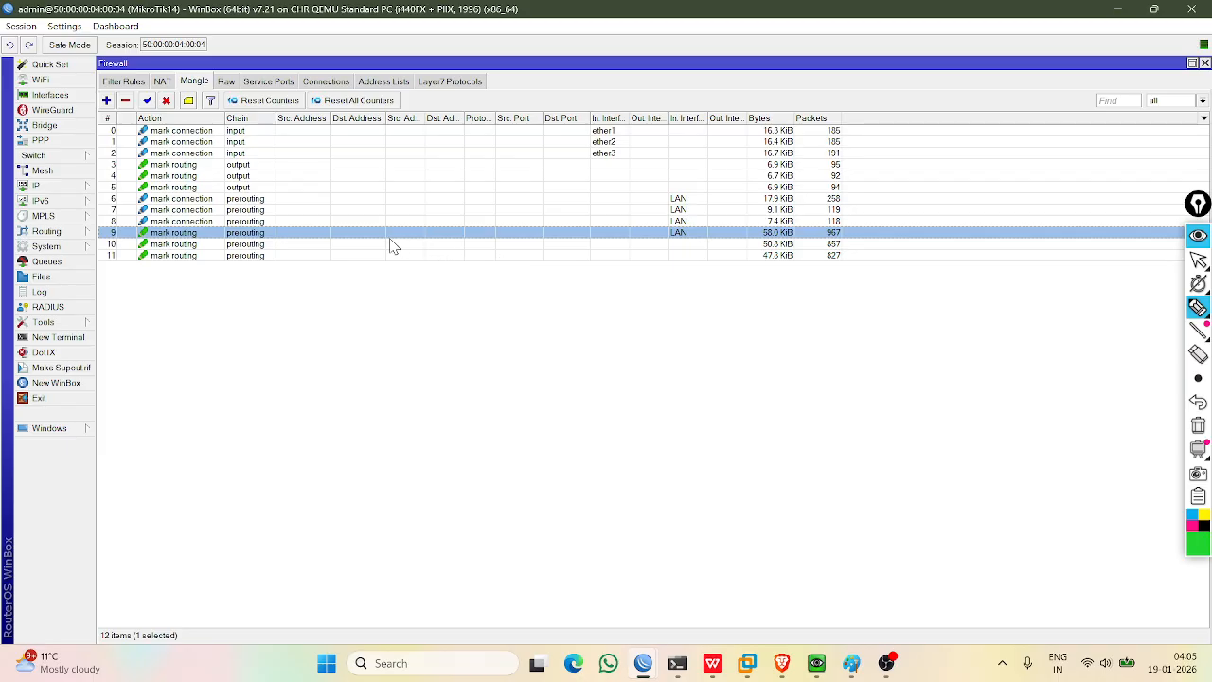
Check the routing mark of prerouting rule 10, then set its incoming interface list to LAN, leaving the incoming interface empty.
double_click(263, 248)
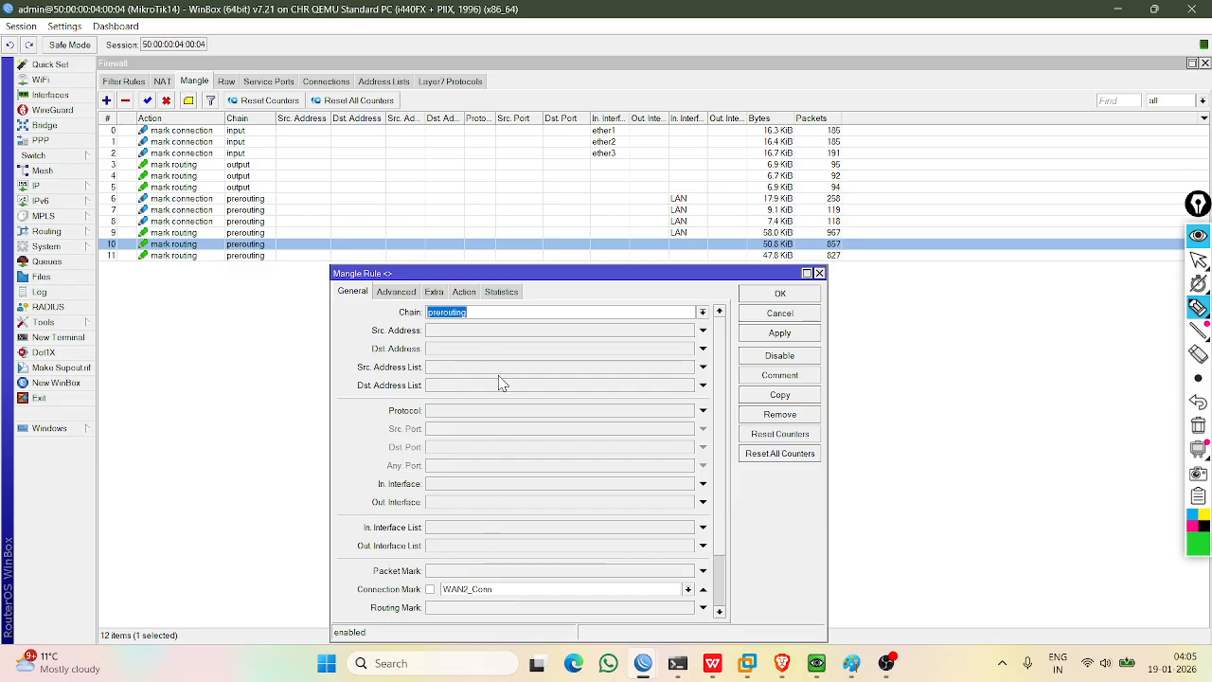
click(463, 290)
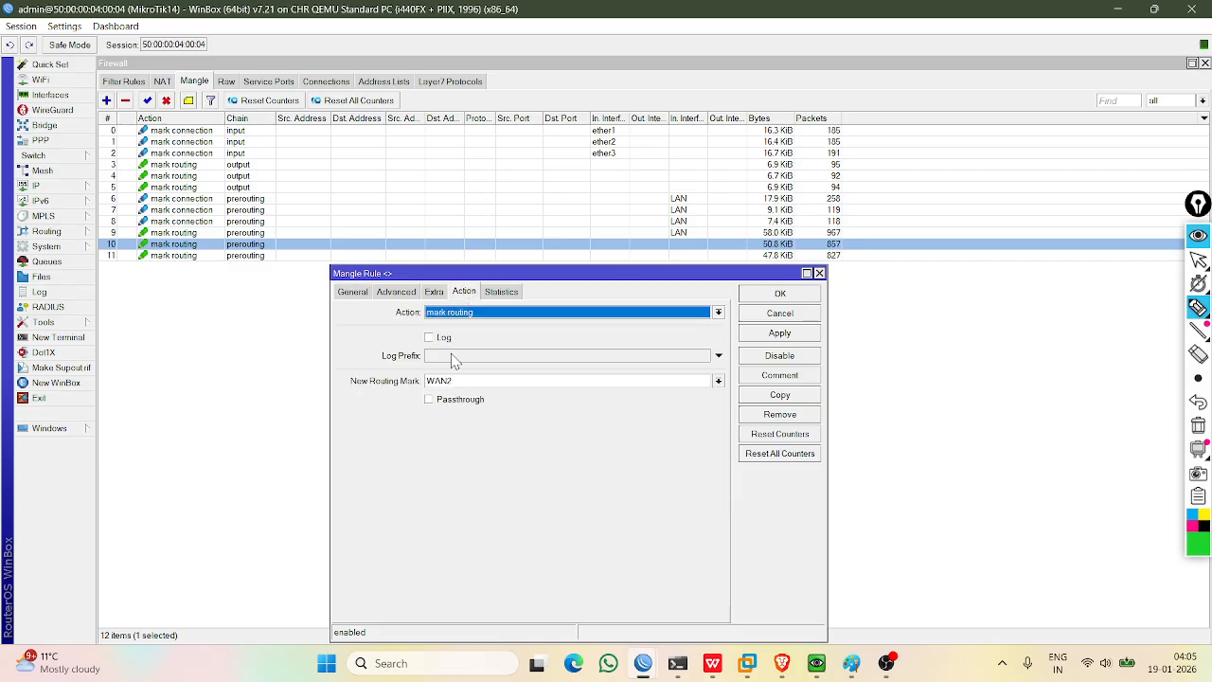
click(362, 294)
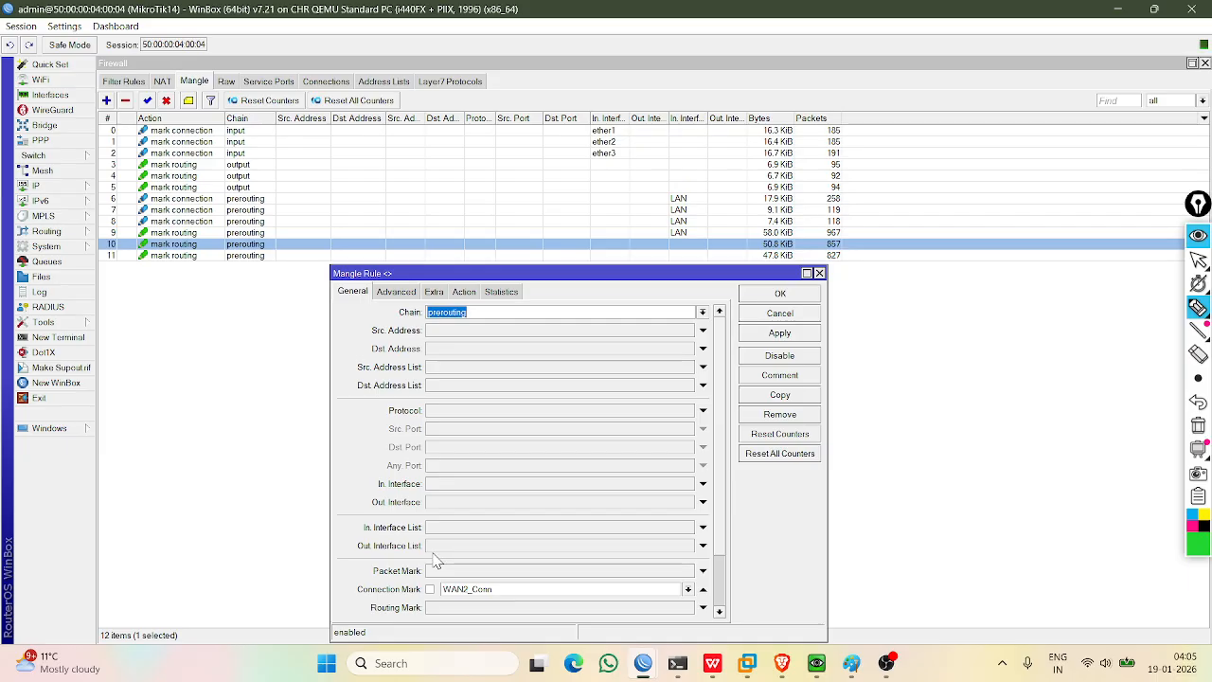
click(505, 484)
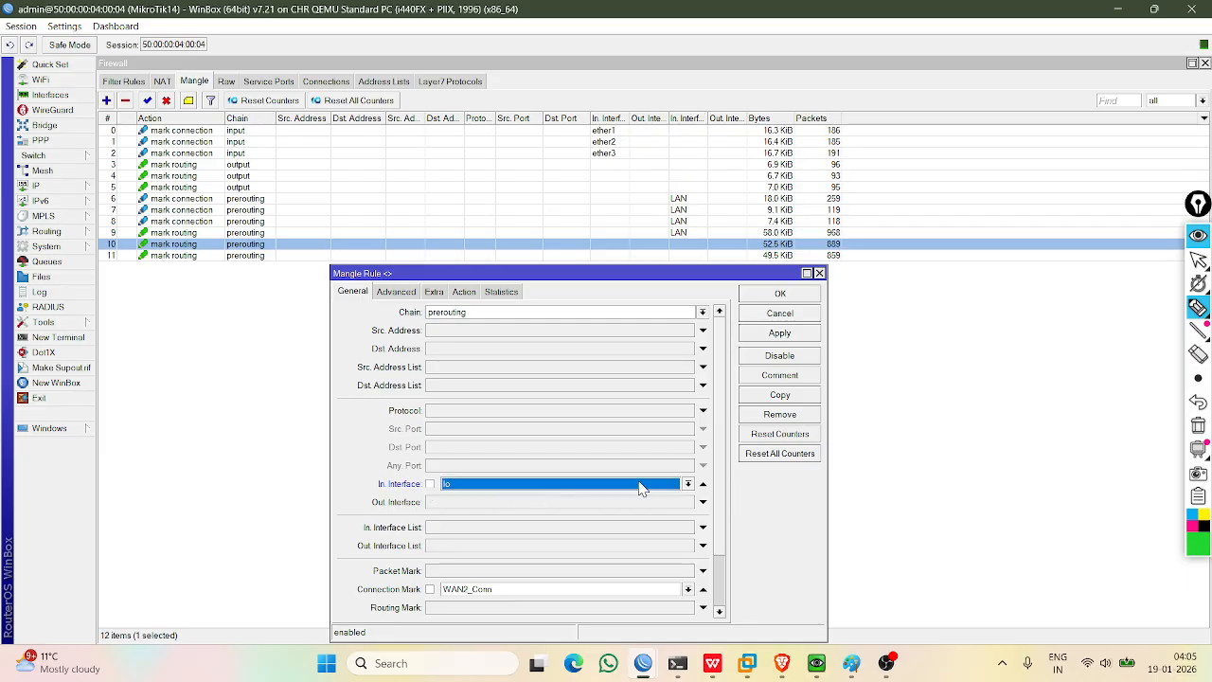
click(704, 484)
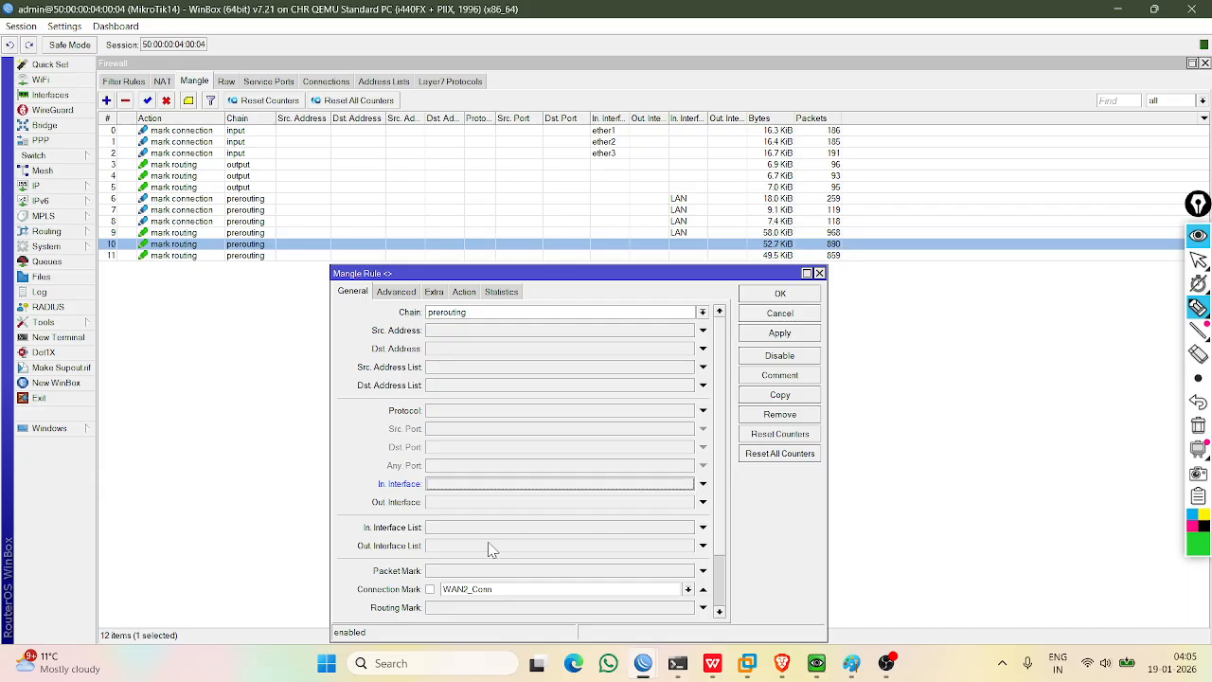
click(701, 529)
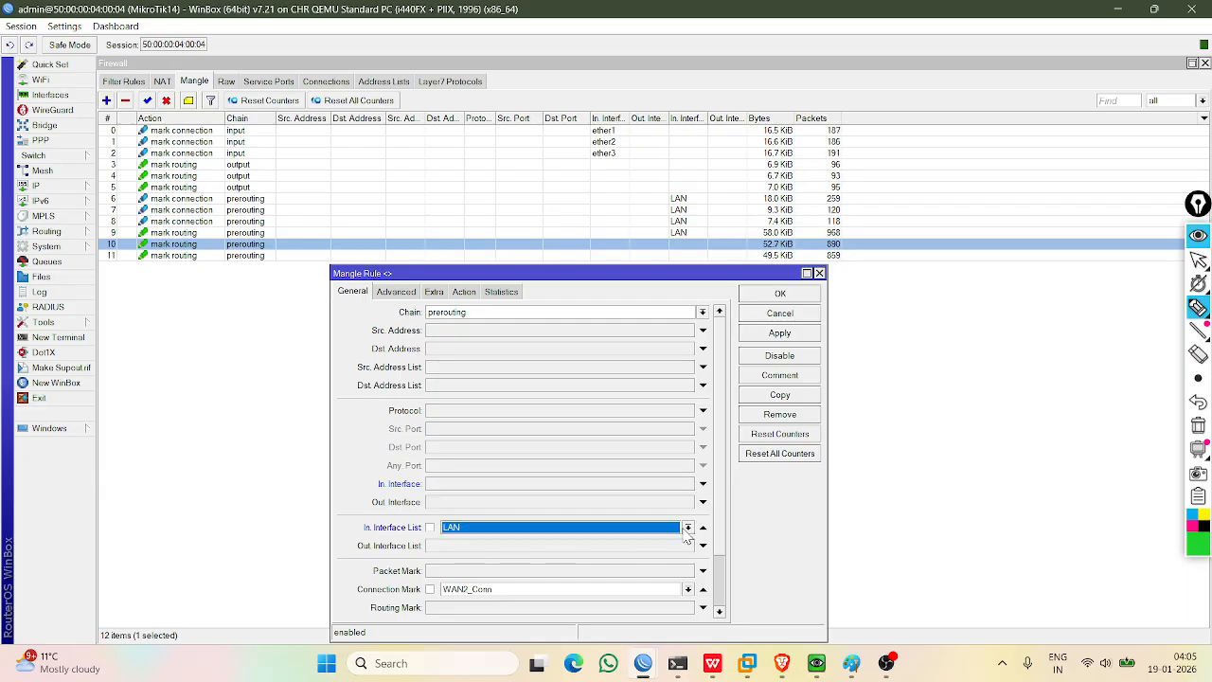
click(763, 334)
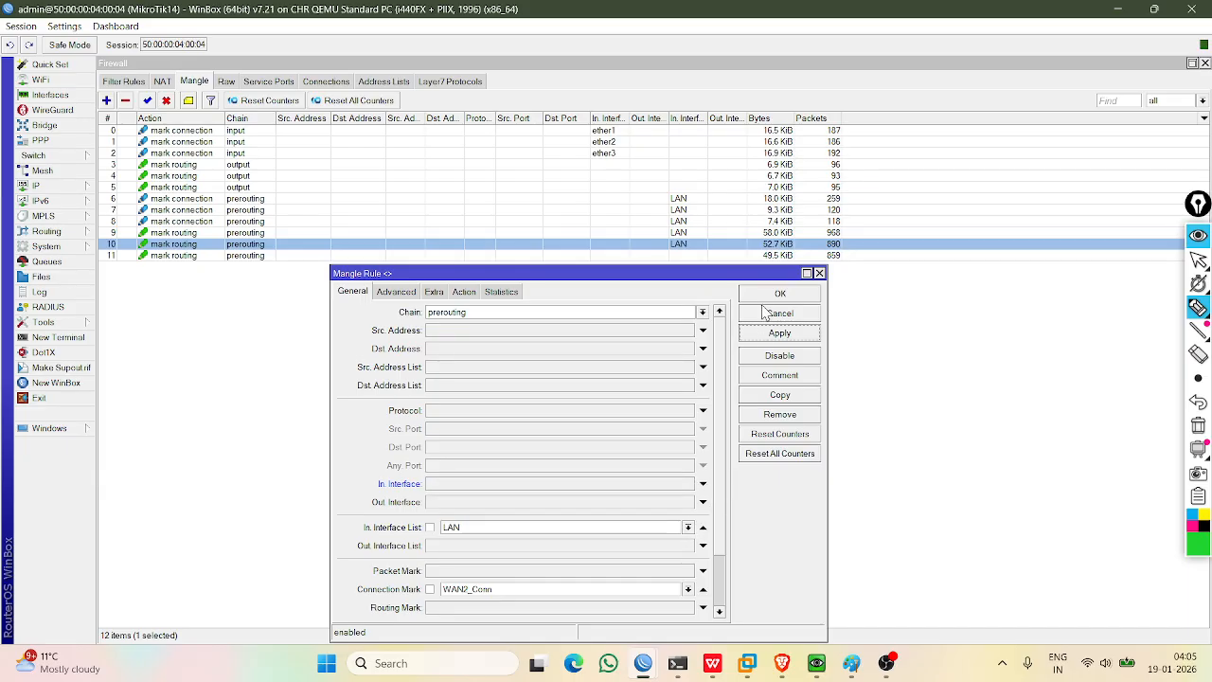
click(772, 295)
Set the incoming interface list of prerouting mark routing rule 11, which matches WAN3_Conn, to LAN.
double_click(506, 255)
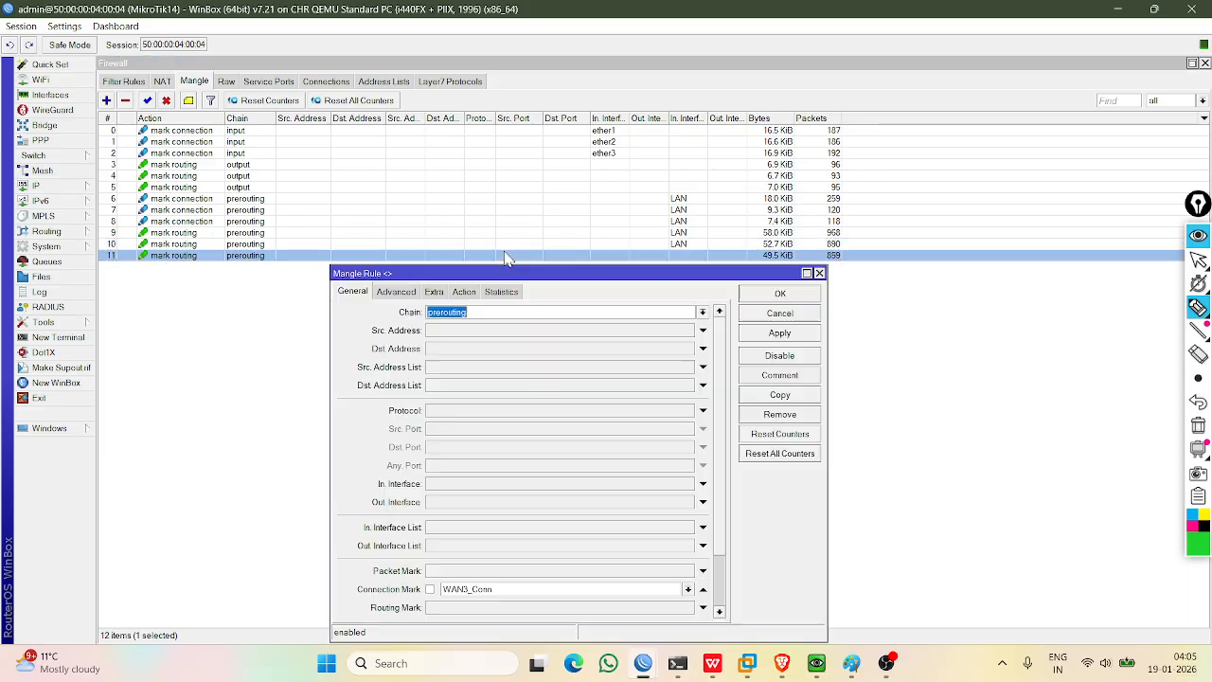
click(469, 528)
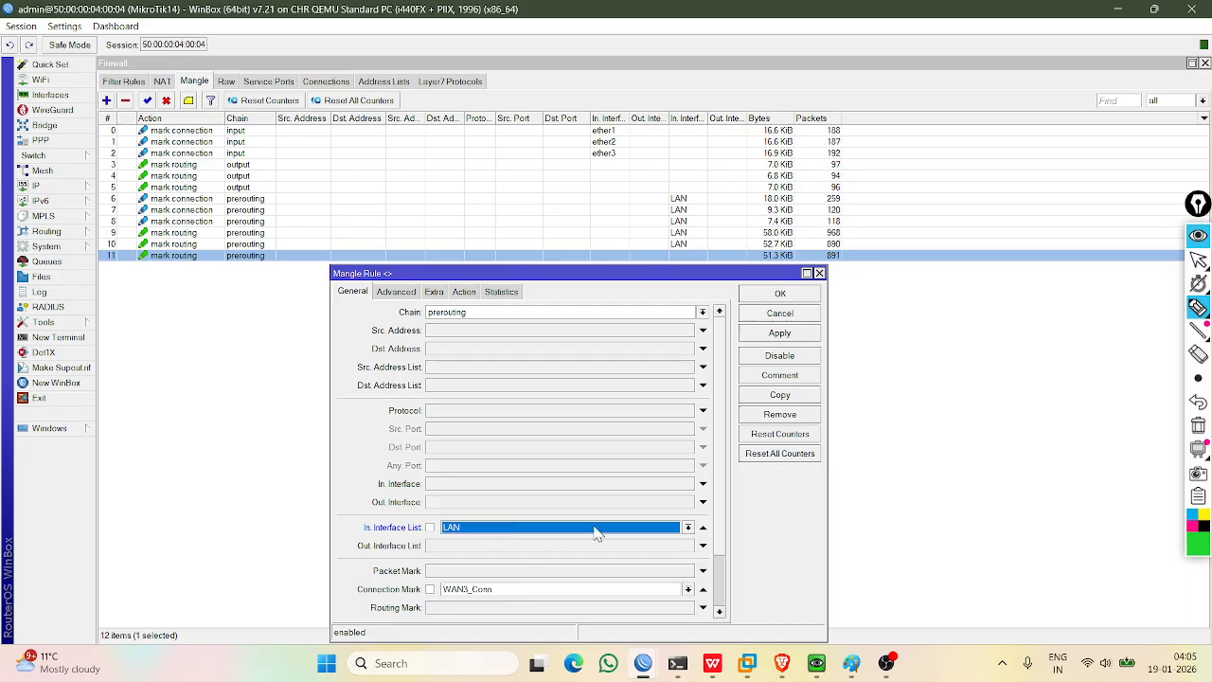
click(781, 330)
click(783, 297)
Review prerouting mark connection rules 6 to 8 and mark routing rules 9 to 11 in the mangle list.
click(634, 258)
click(594, 211)
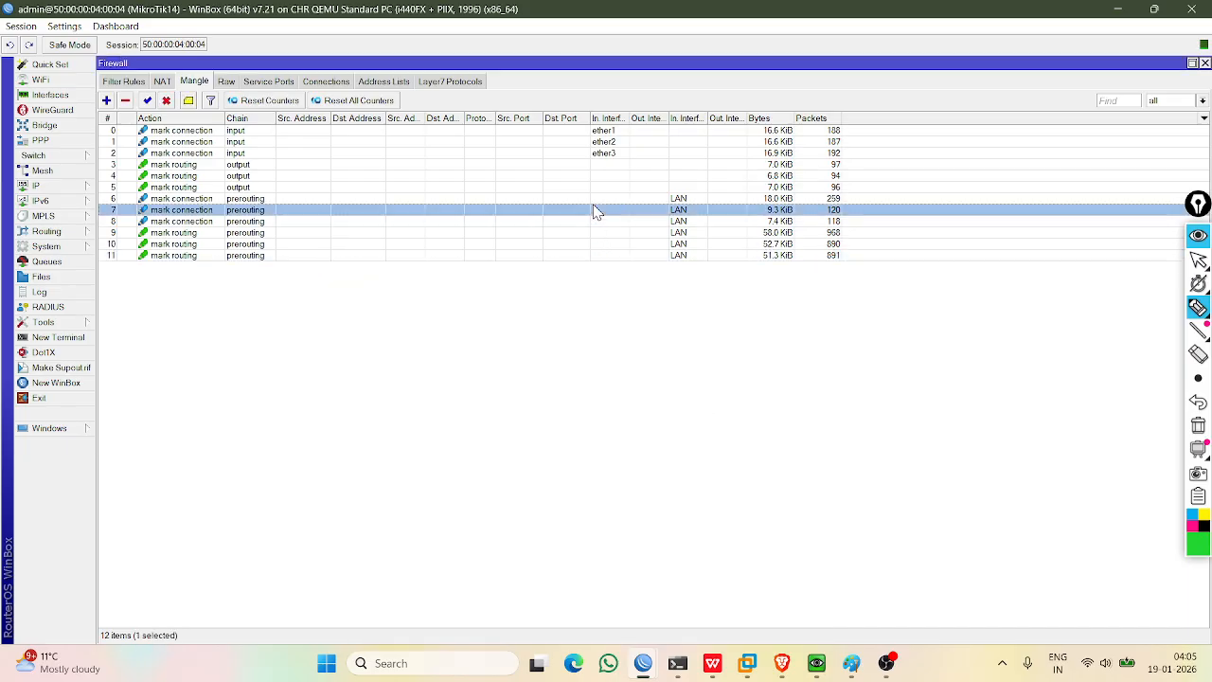
click(584, 243)
click(572, 233)
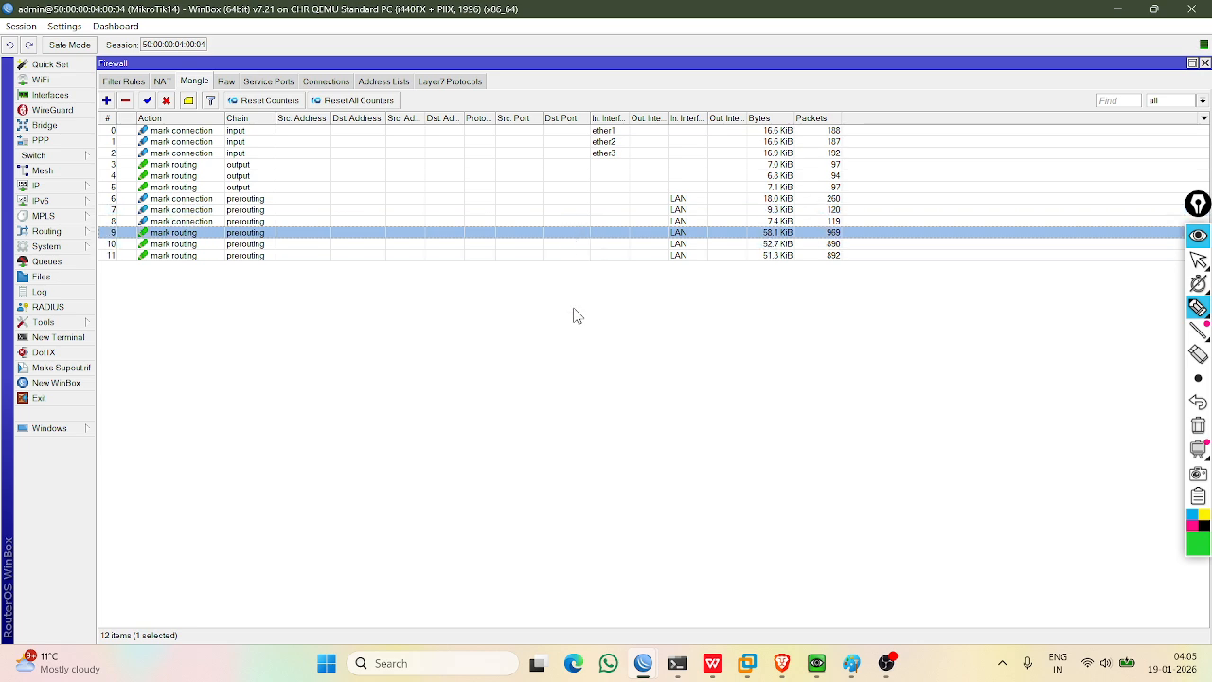
key(shift+Down)
key(shift+Down)
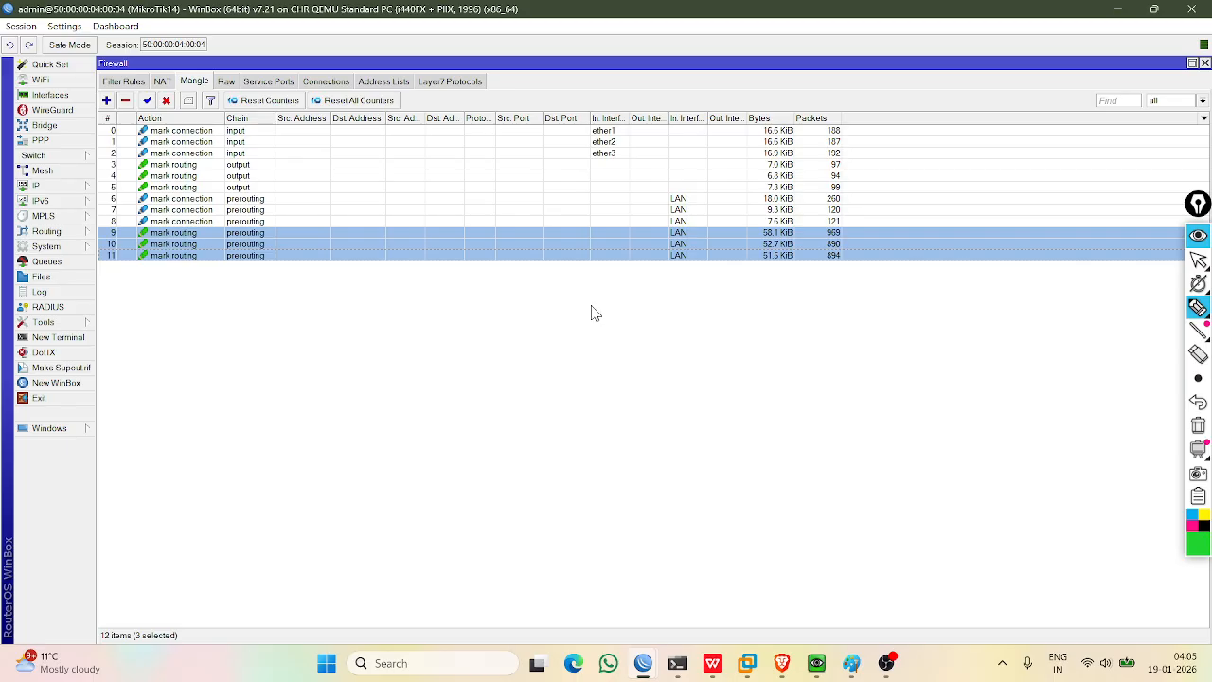
click(591, 312)
click(179, 200)
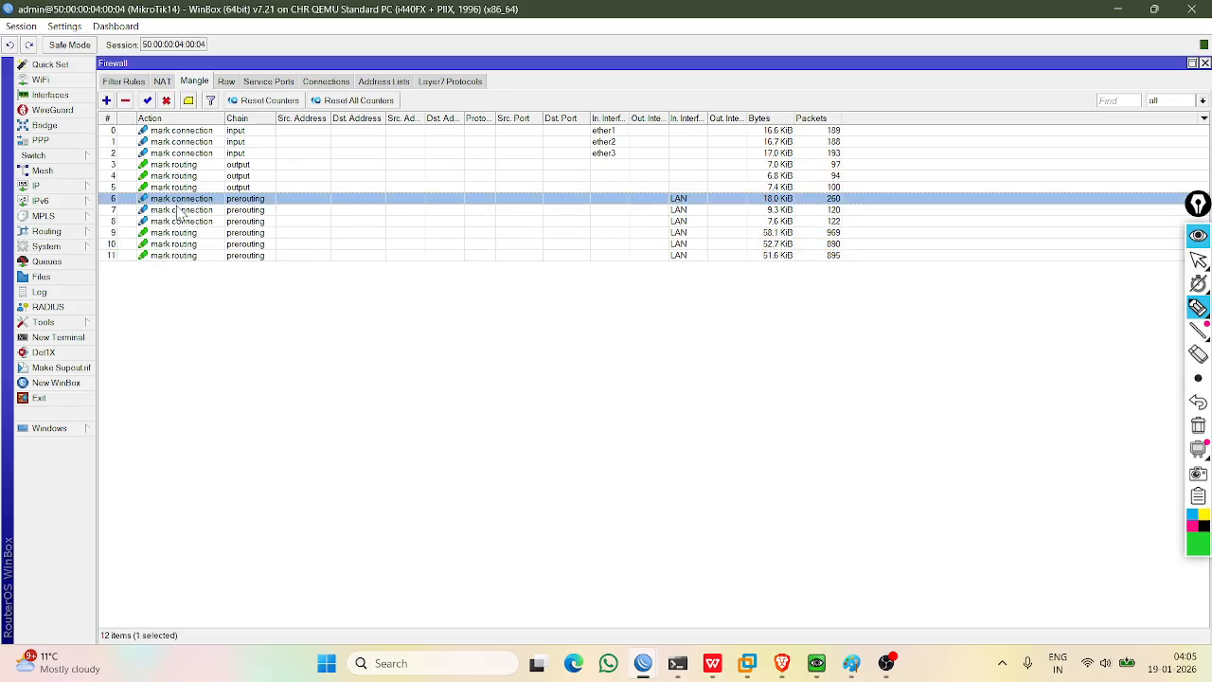
click(178, 211)
click(178, 224)
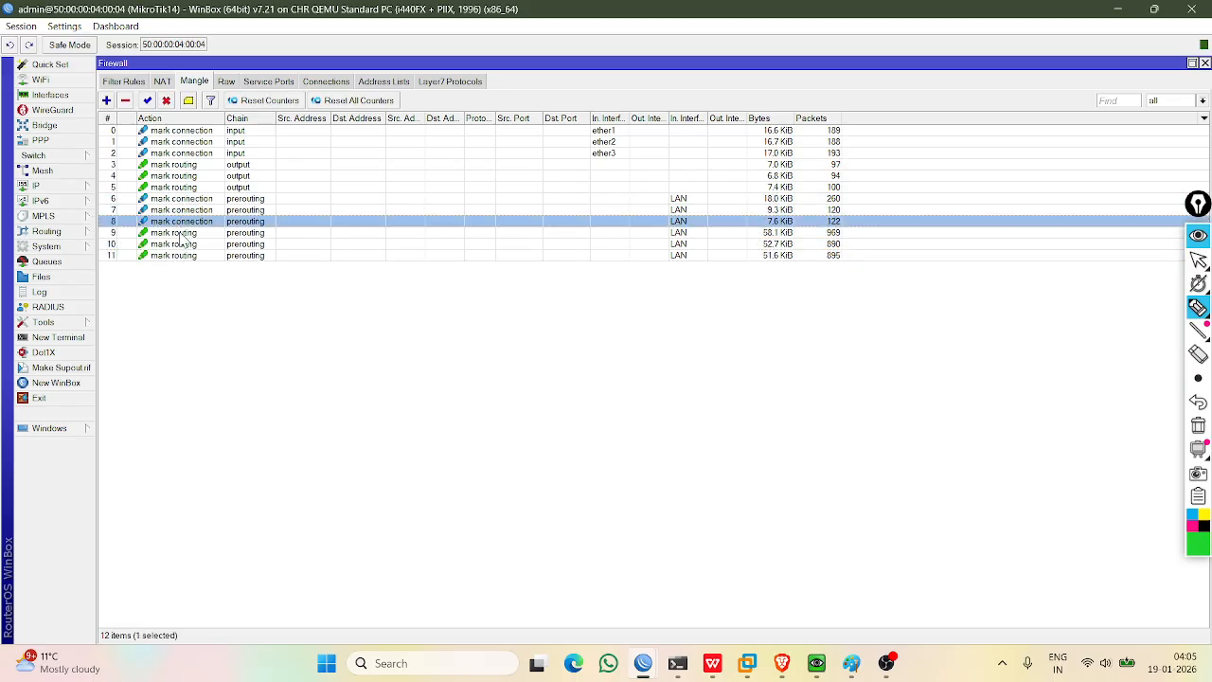
click(180, 234)
click(180, 245)
click(181, 257)
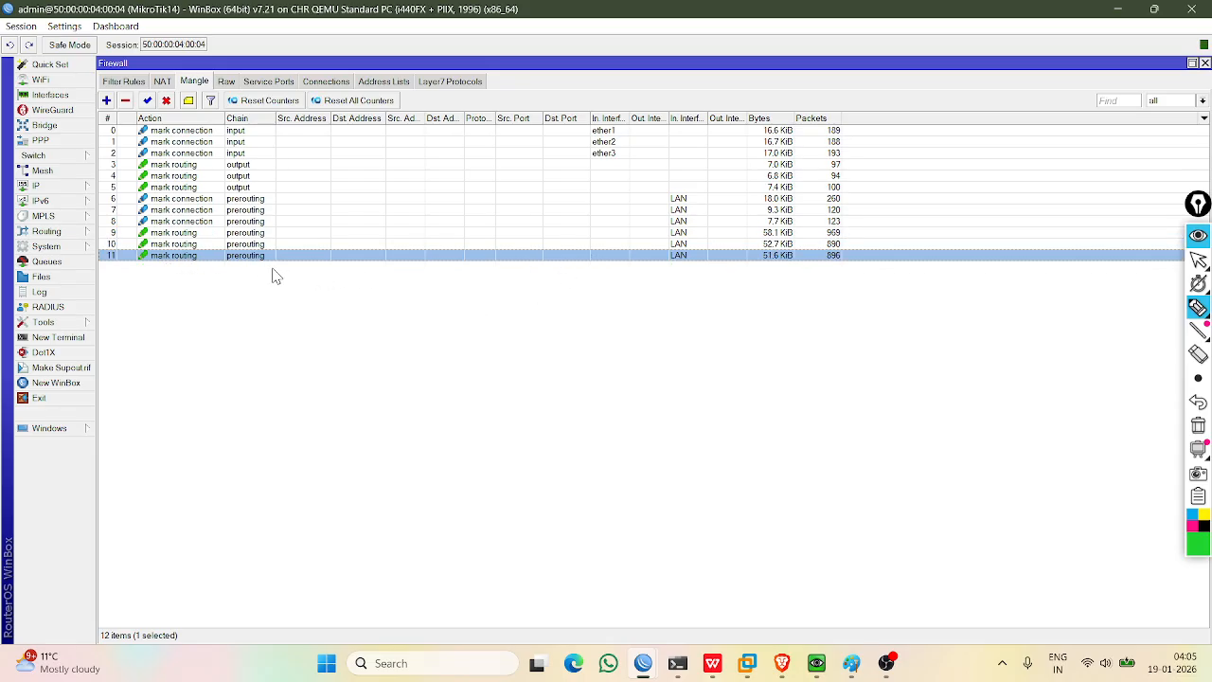
click(322, 320)
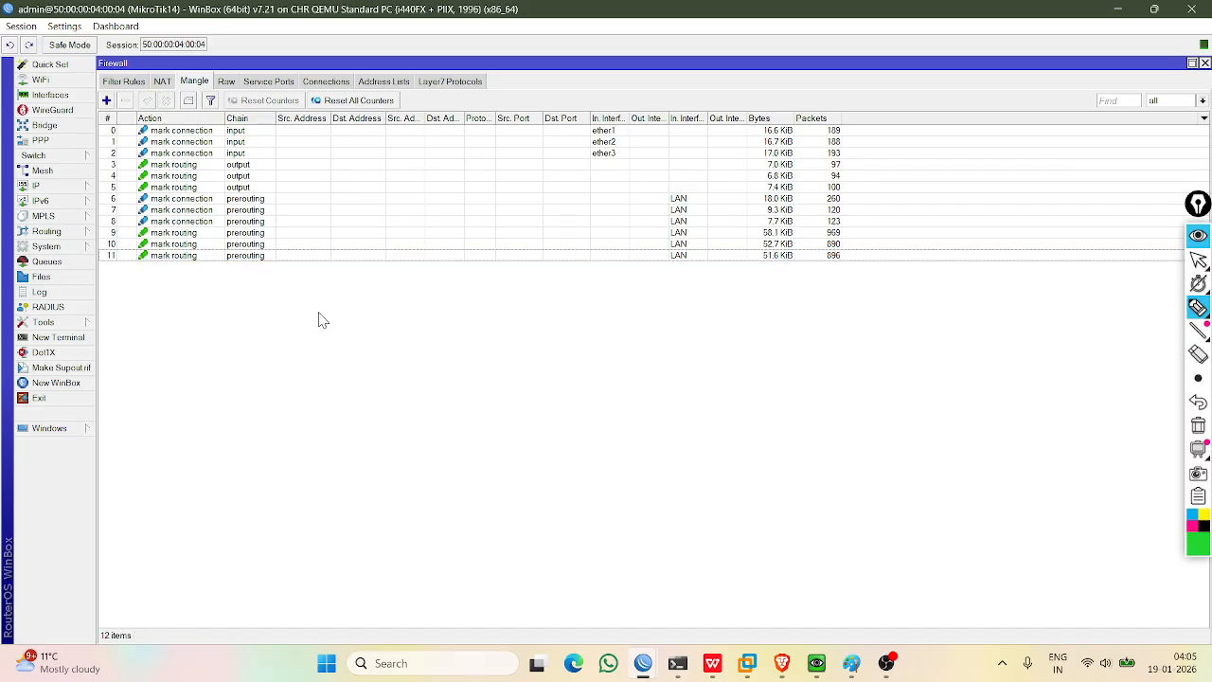
Close the open Firewall, Interfaces, Addresses, Routes, Interface Lists and Quick Set windows to clear the workspace.
click(1205, 63)
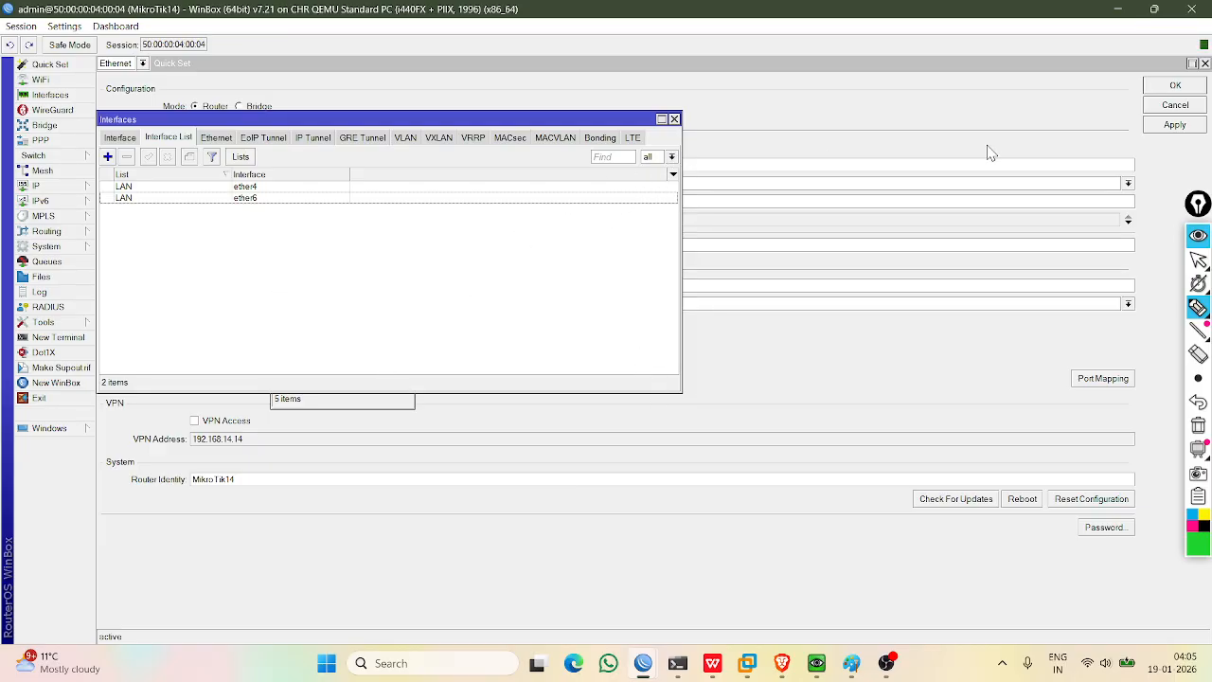
click(674, 119)
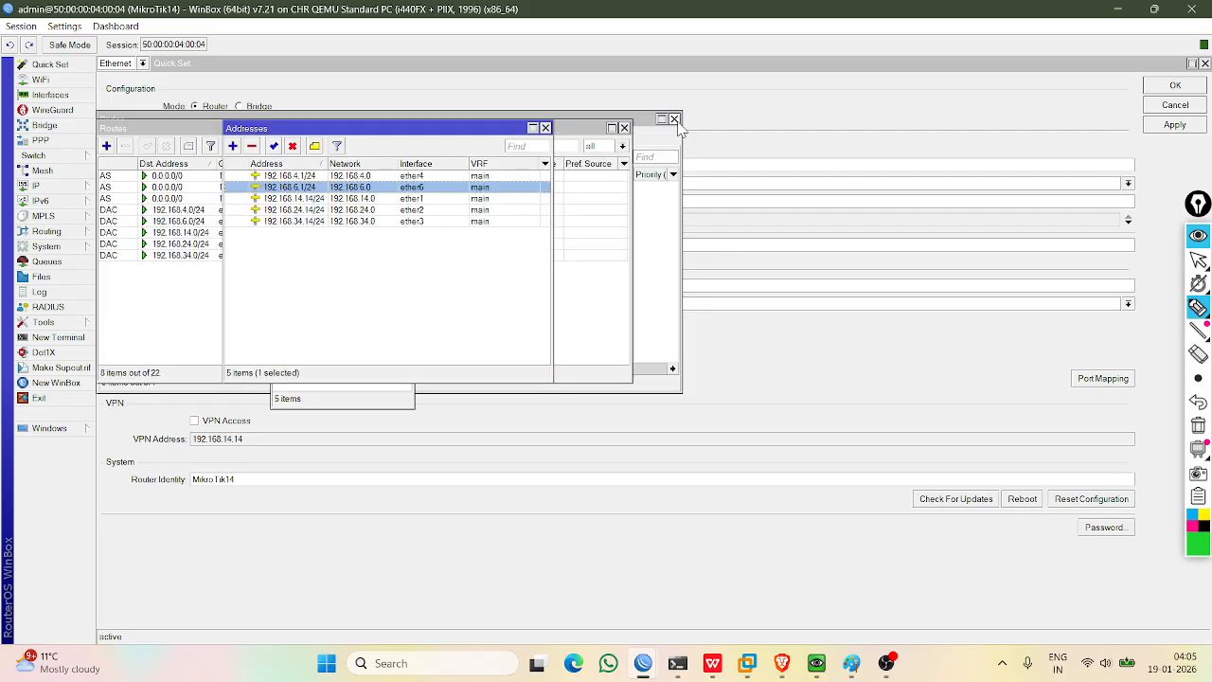
click(312, 308)
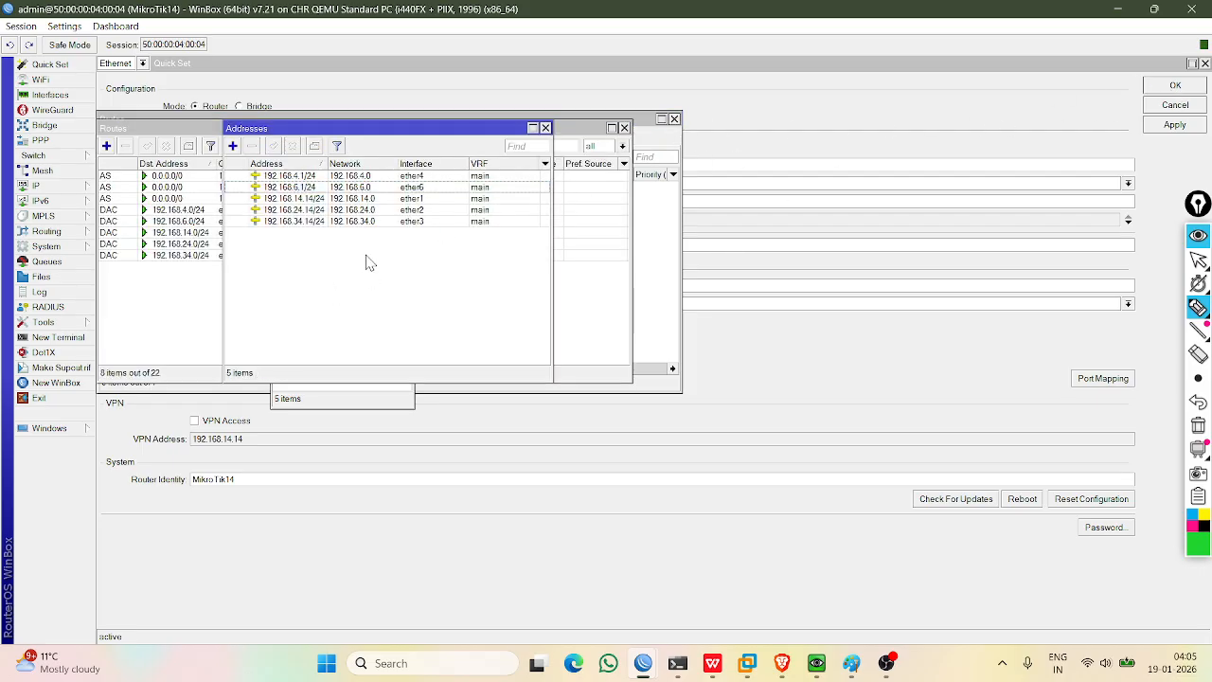
click(546, 128)
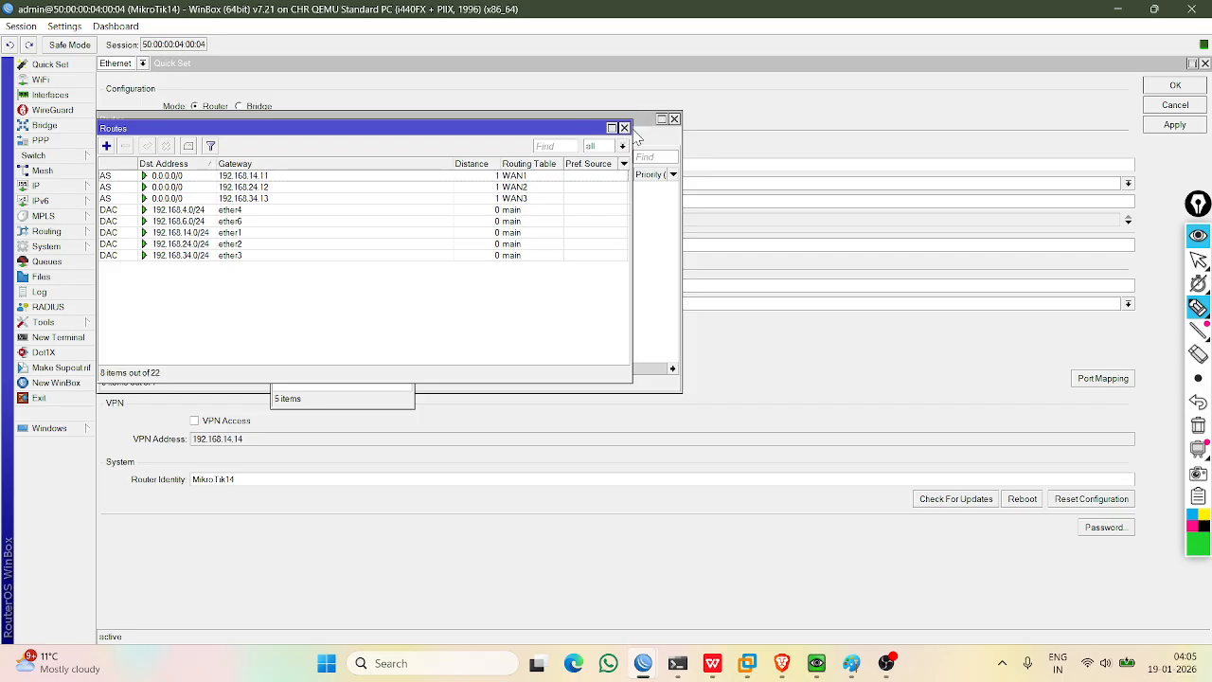
click(624, 128)
click(674, 119)
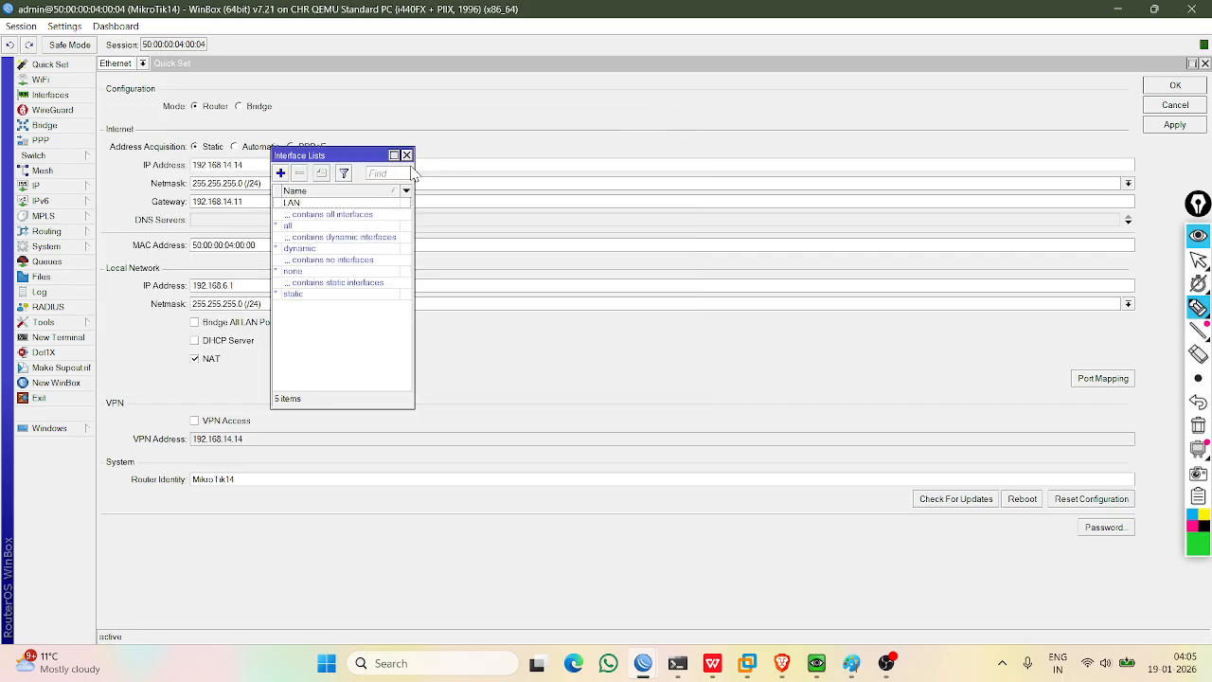
click(407, 155)
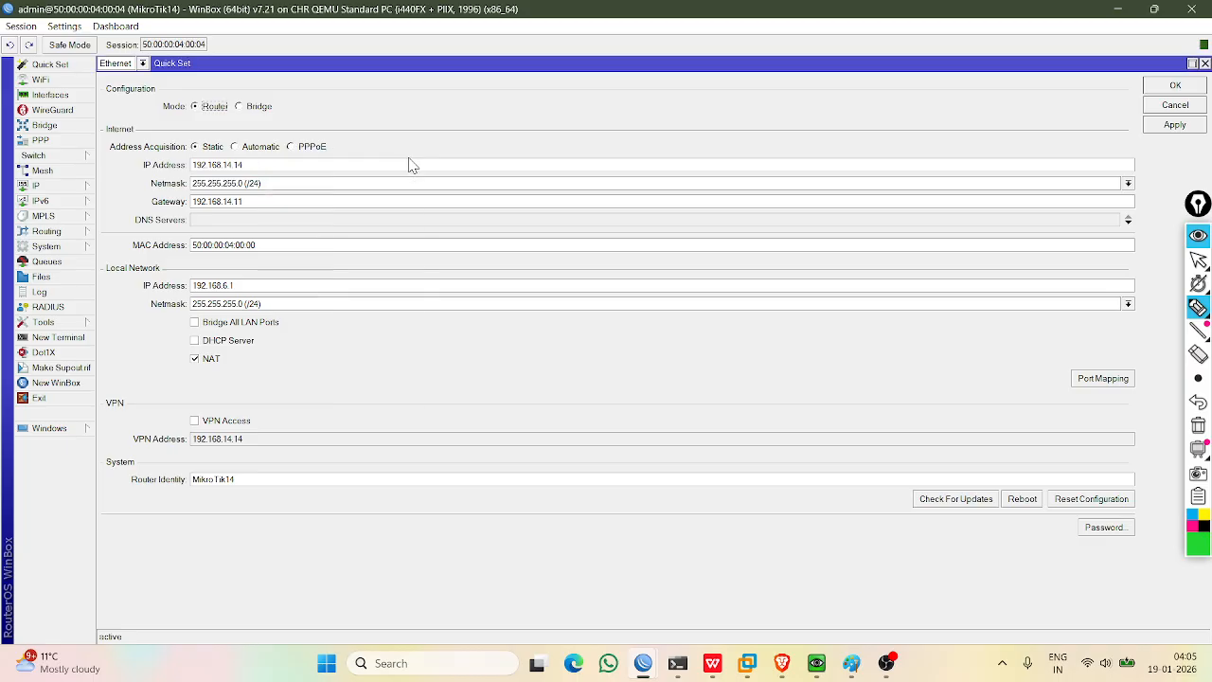
click(1205, 65)
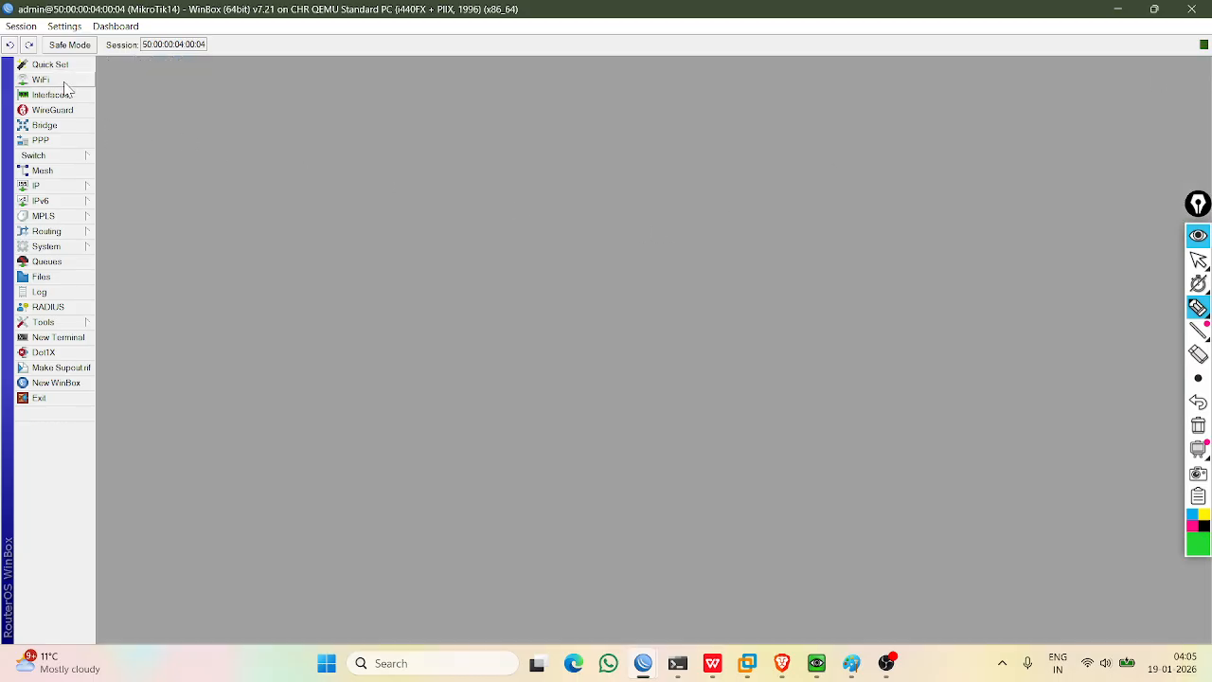
Reopen the firewall mangle rules and select every rule from 11 up to 0.
click(36, 186)
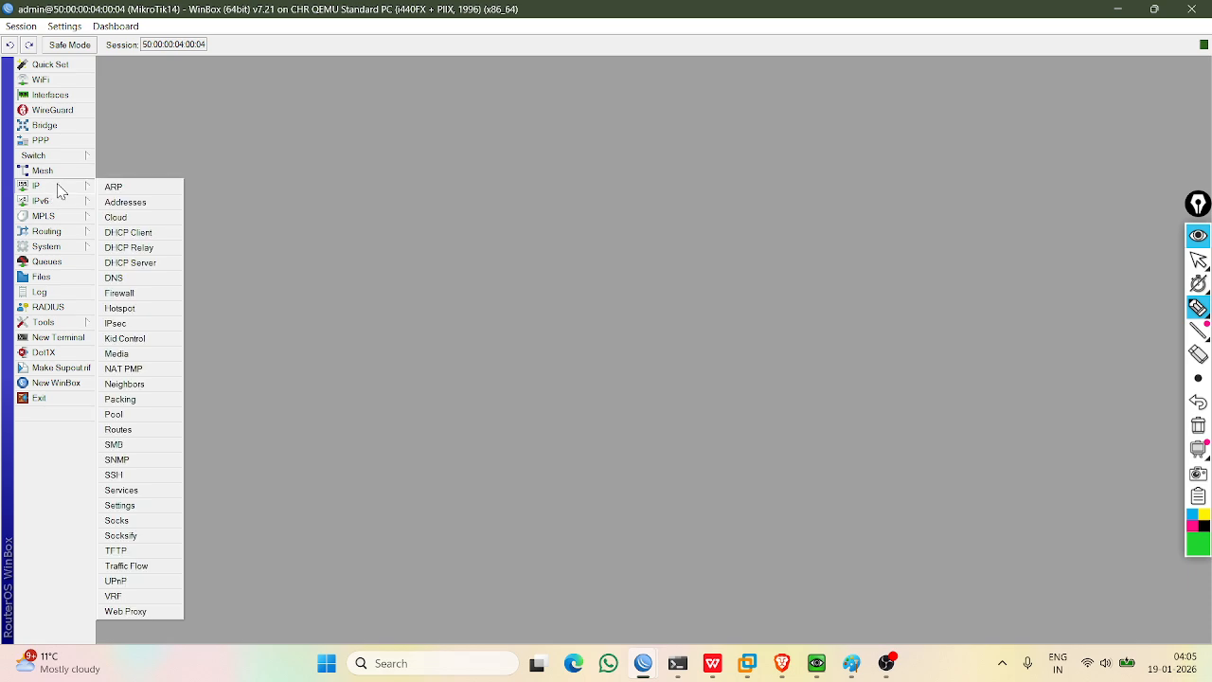
click(118, 289)
click(237, 256)
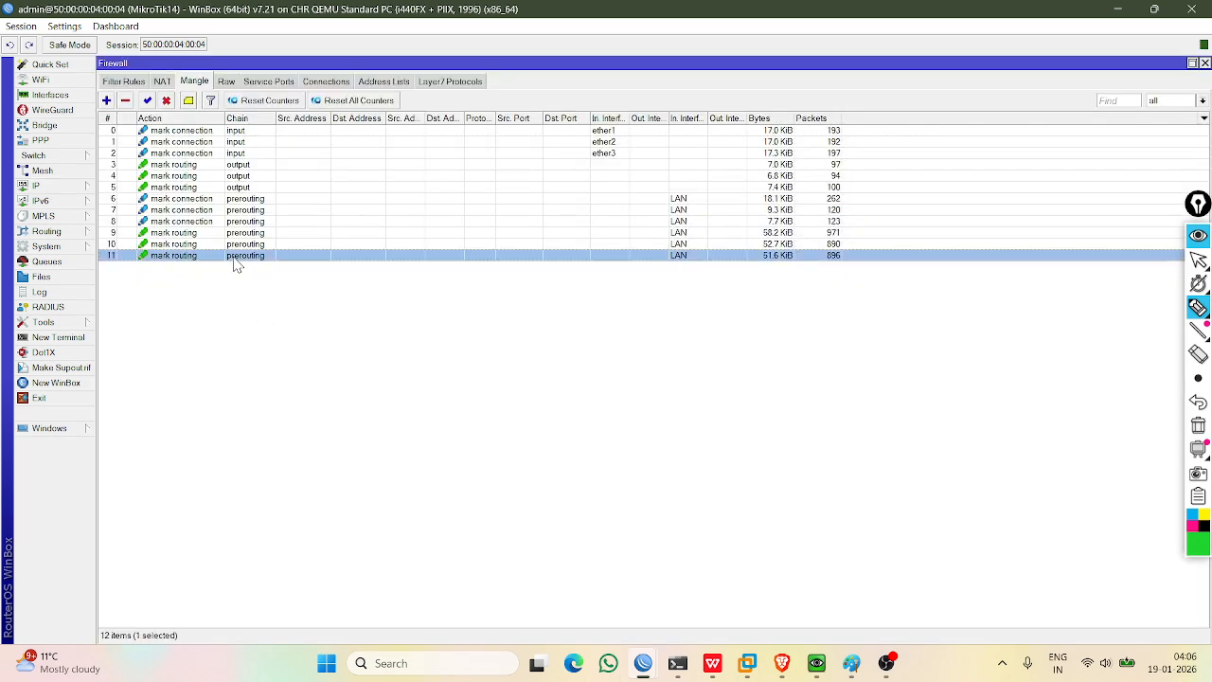
key(shift+Up)
key(shift+Up)
key(shift+Up)
key(shift+Up)
key(shift+Up)
key(shift+Up)
key(shift+Up)
key(shift+Up)
key(shift+Up)
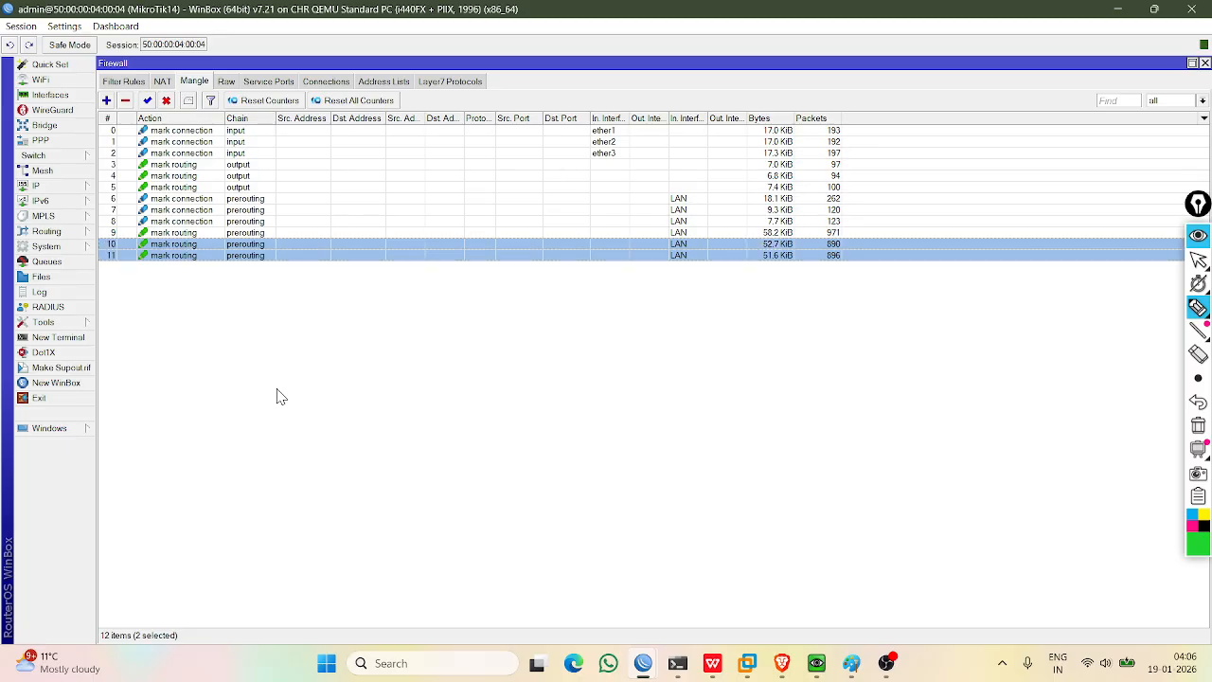
key(shift+Up)
key(shift+Up)
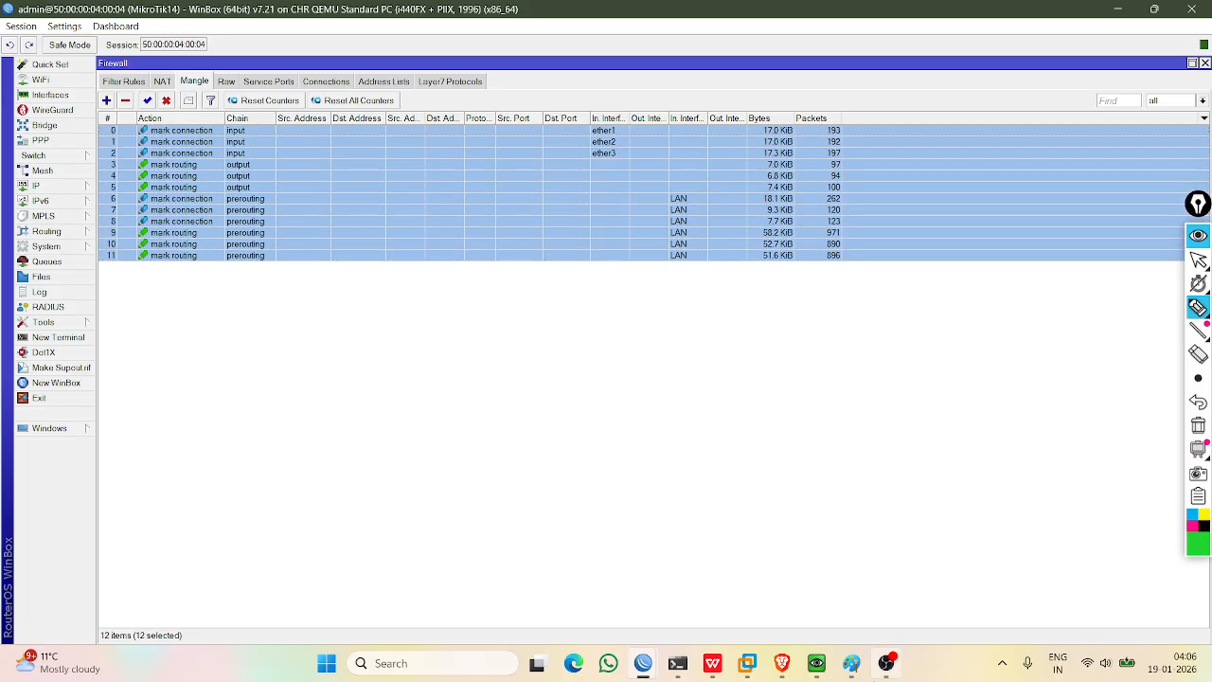
mouse_move(890, 674)
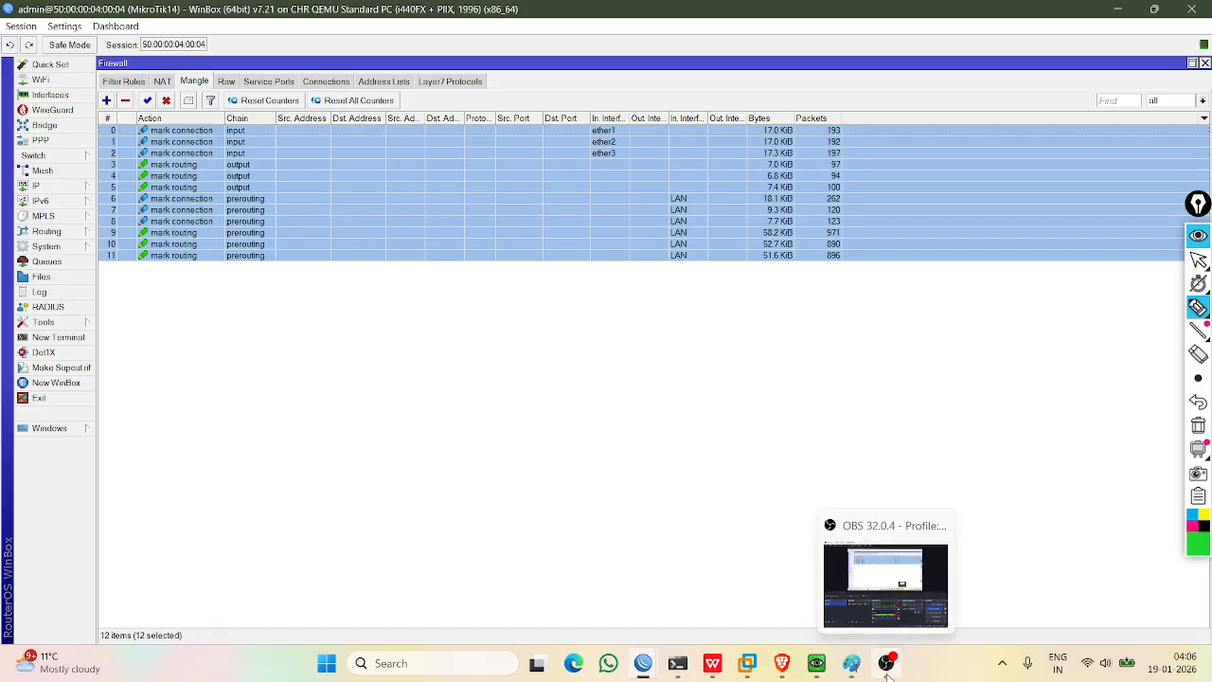